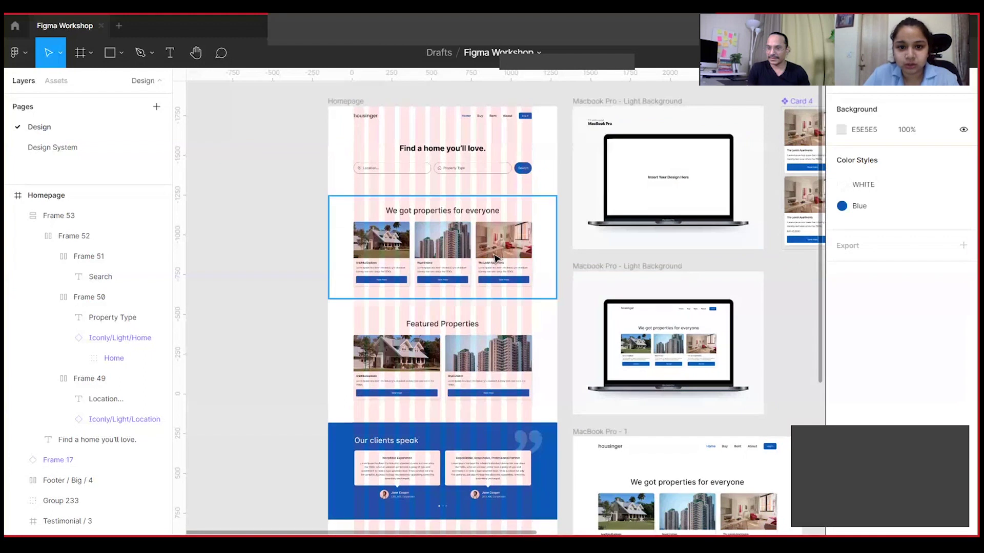
left_click(527, 246)
left_click(528, 246)
scroll(528, 246, "right", 5)
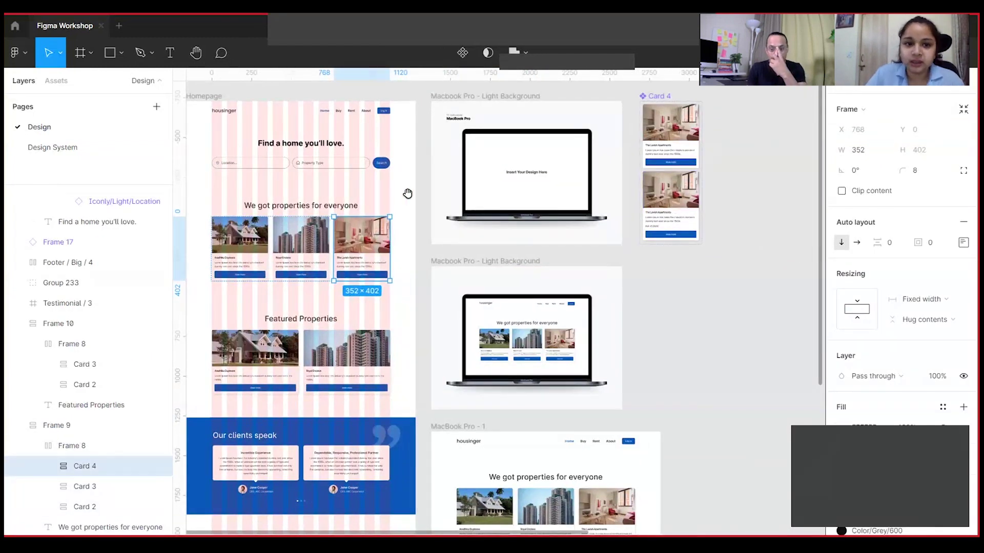
left_click_drag(471, 204, 667, 240)
left_click(444, 130)
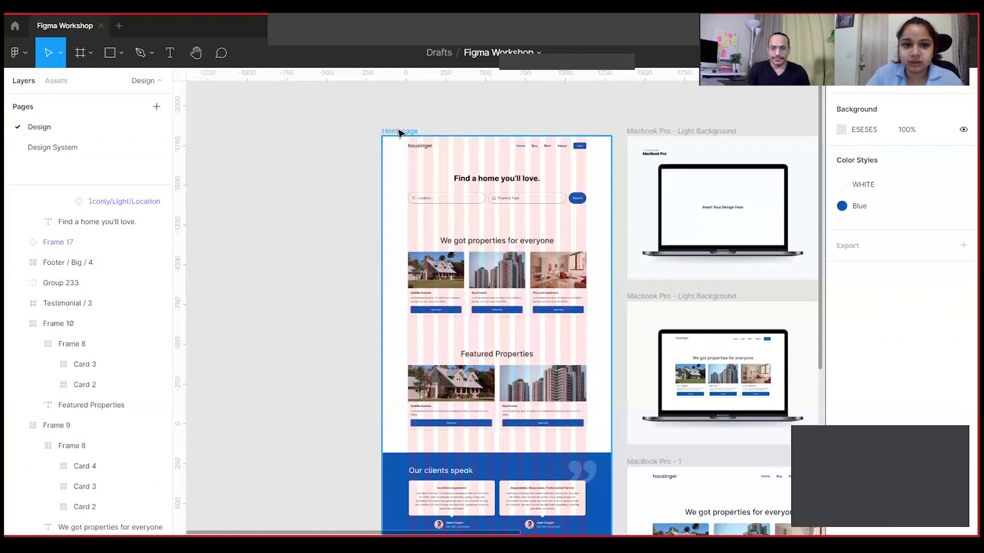
Step: Create a second Homepage frame beside the original and place the "housinger" logo text at its first grid column
left_click(401, 132)
left_click_drag(409, 132, 487, 533, "alt")
left_click(290, 96)
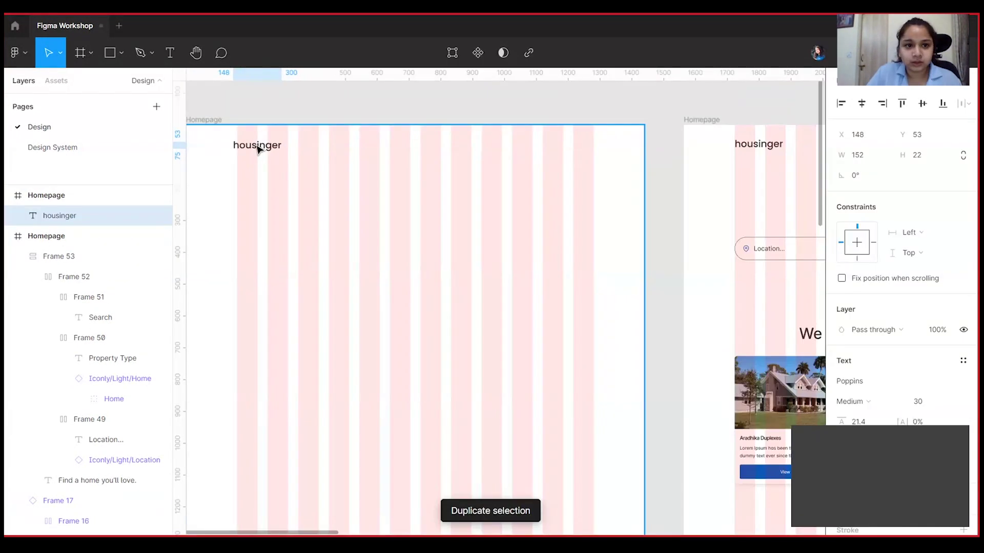
left_click(298, 114)
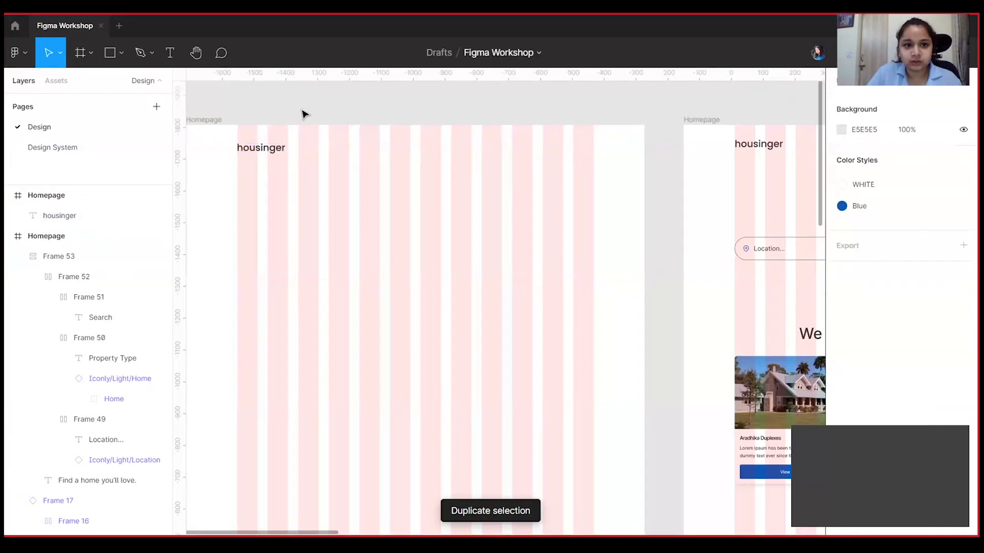
Step: Add a "Home" text in the header row of the new Homepage frame, well to the side of the logo
scroll(564, 159, "right", 1)
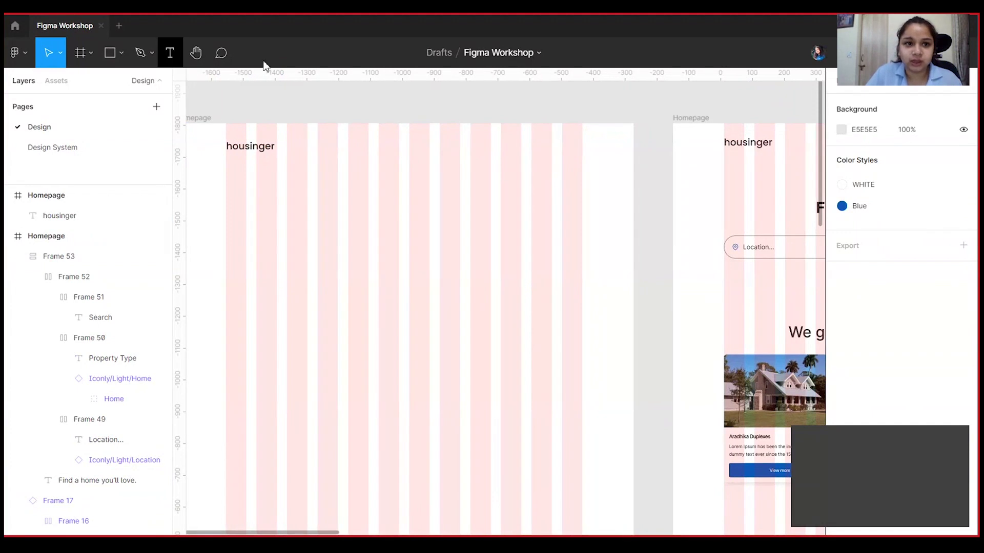
left_click_drag(513, 134, 359, 149)
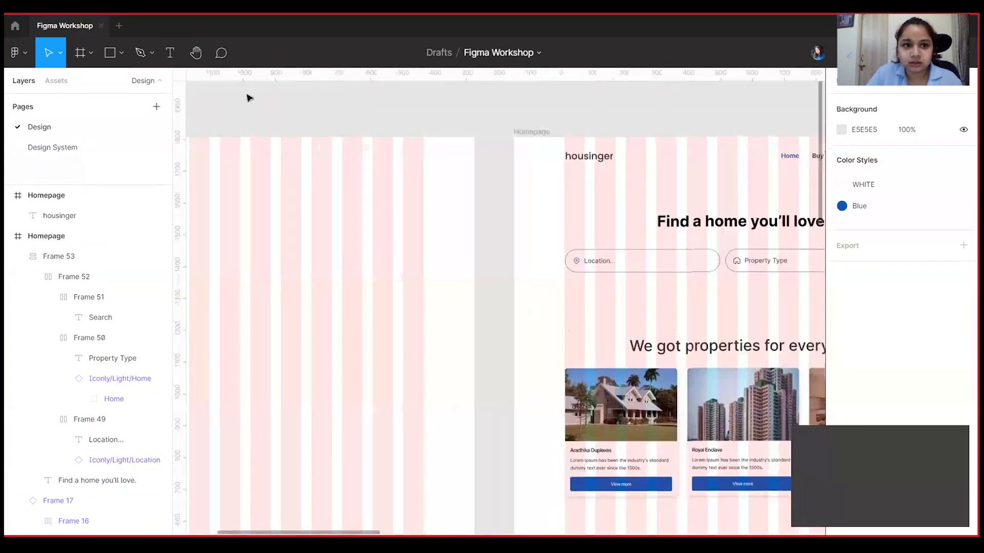
left_click(170, 53)
left_click(260, 153)
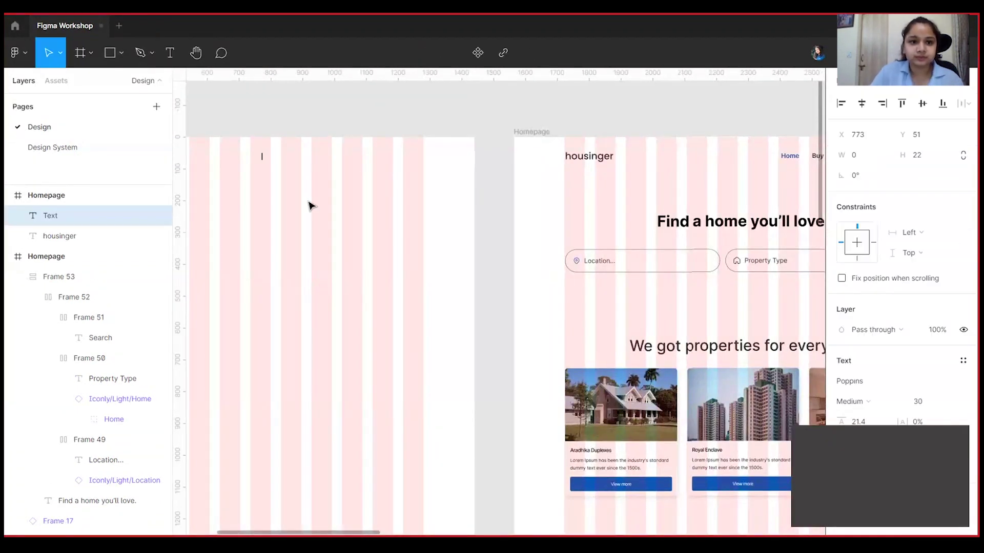
type("Home")
key("Escape")
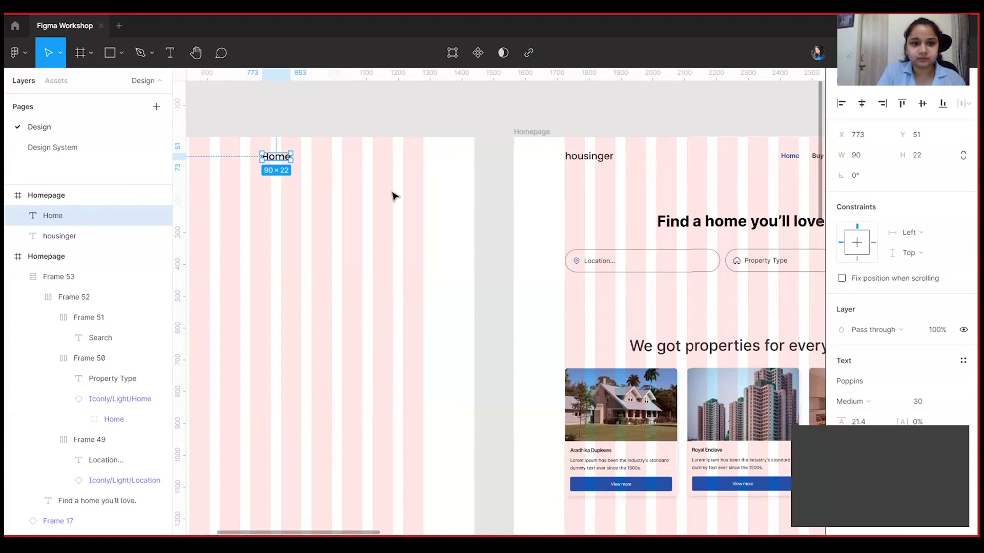
Step: Set the Home text's font size to 20, trying 24 for comparison
left_click(929, 406)
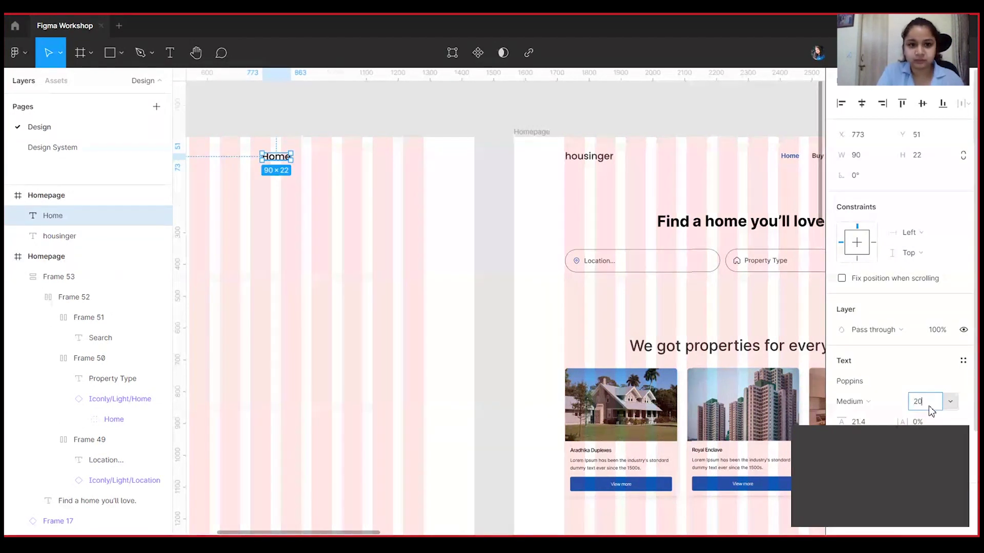
type("20")
key("Return")
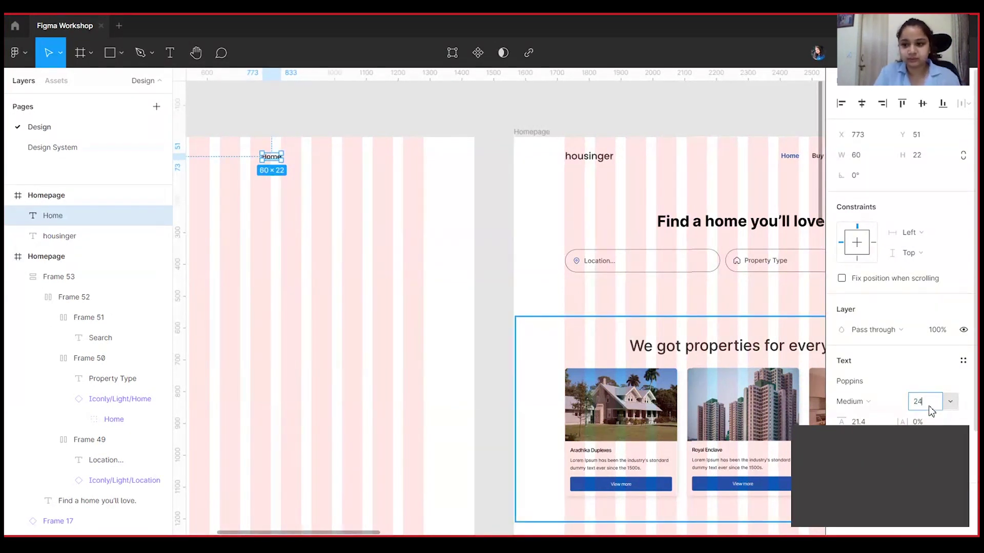
type("24")
key("Return")
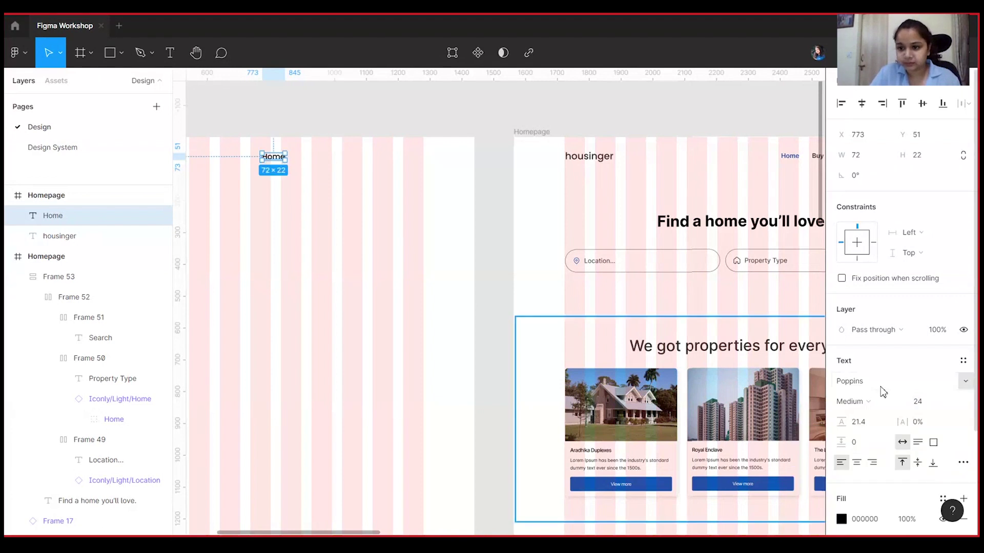
left_click_drag(409, 251, 491, 271)
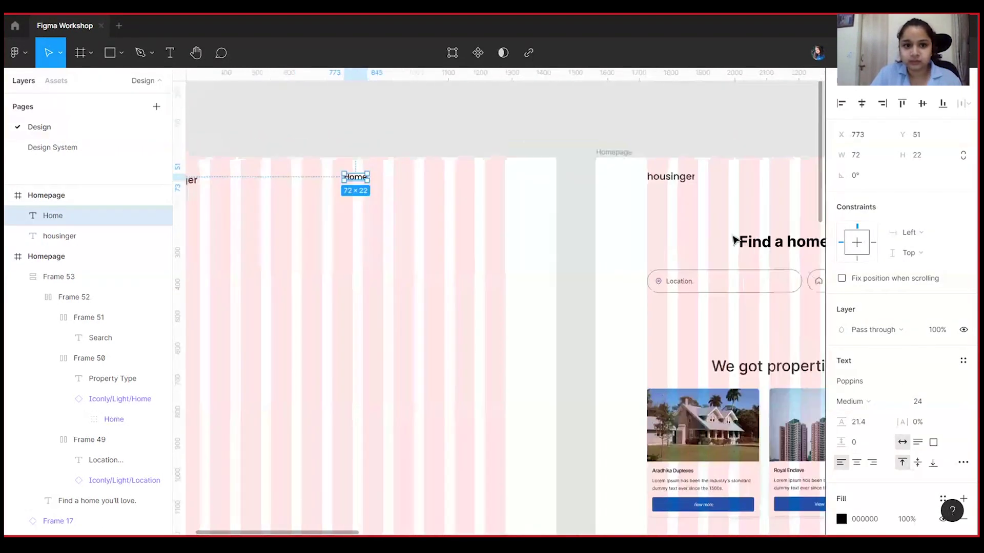
left_click(917, 404)
type("20")
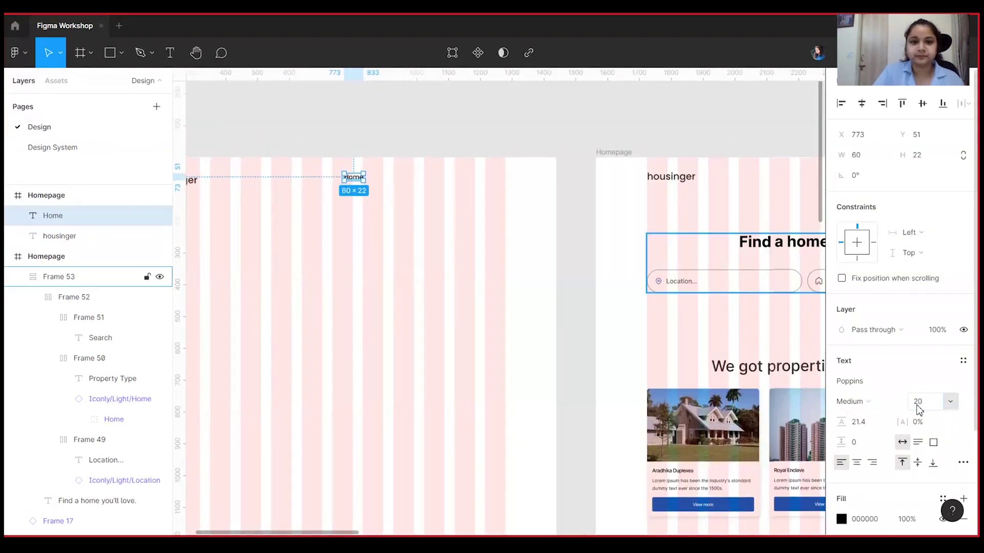
key("Return")
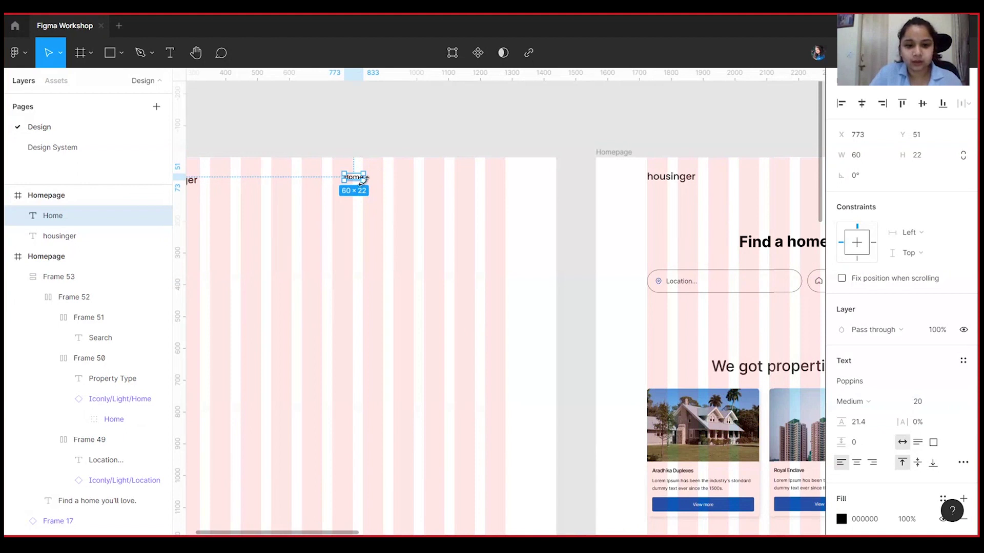
Step: Duplicate the Home text, place the copy beside it in the same row and change its wording to "Buy"
key("ctrl+d")
left_click_drag(362, 180, 388, 180)
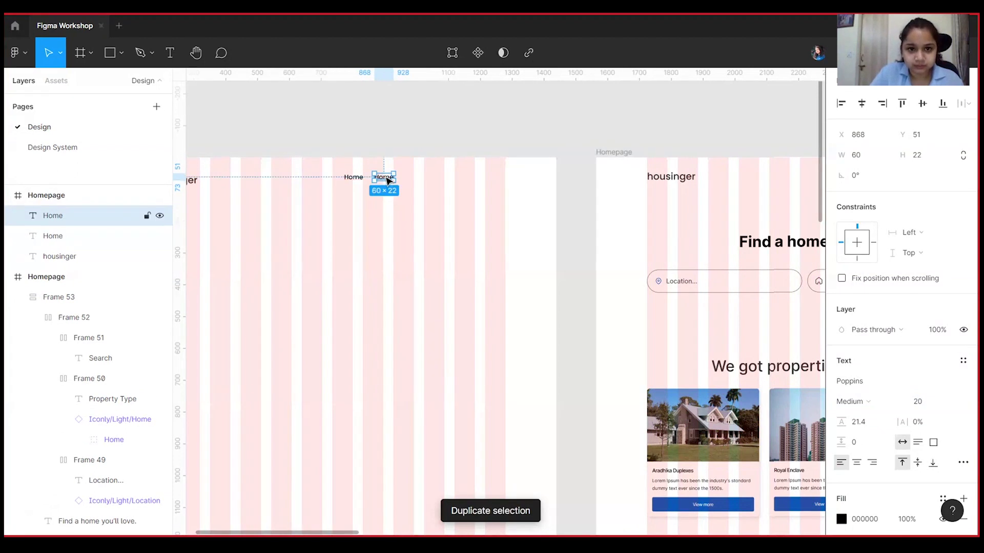
double_click(388, 180)
type("Buy")
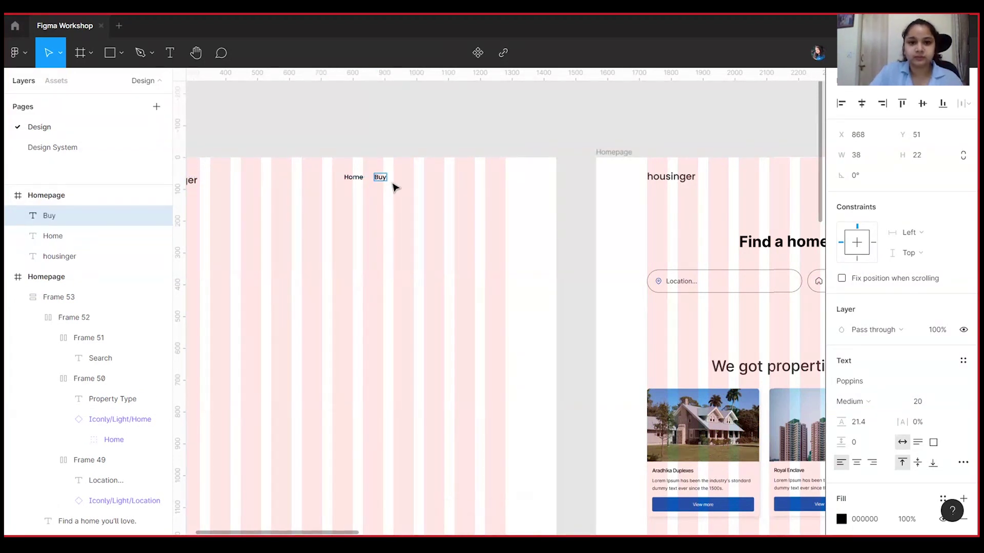
key("Escape")
Step: Duplicate the Buy text beside it with an even spacing of 35 and change the copy's wording to "Rent"
left_click_drag(382, 182, 405, 181)
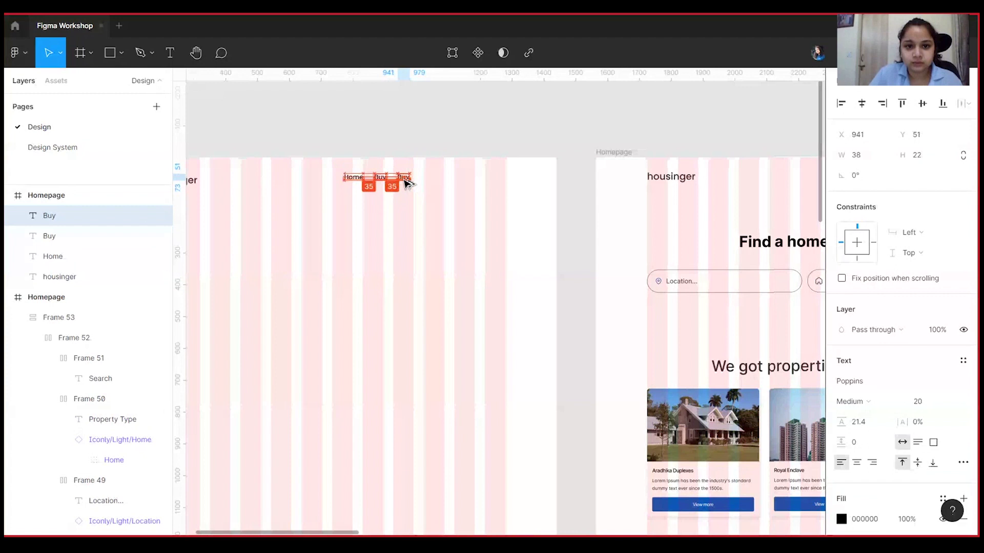
double_click(405, 179)
type("Rent")
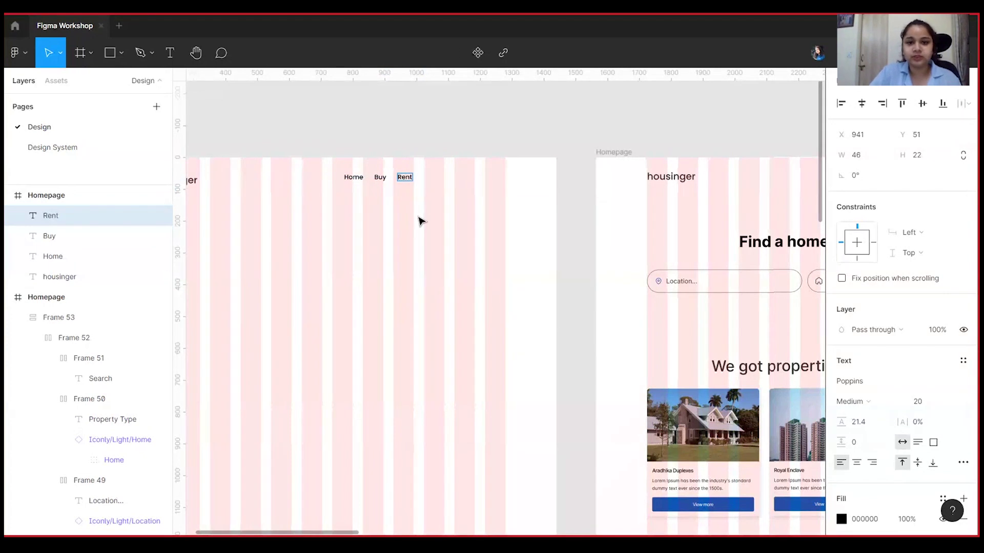
key("Escape")
Step: Add an "About" text beside Rent in the same header row by duplicating the previous link
left_click_drag(417, 264, 464, 276)
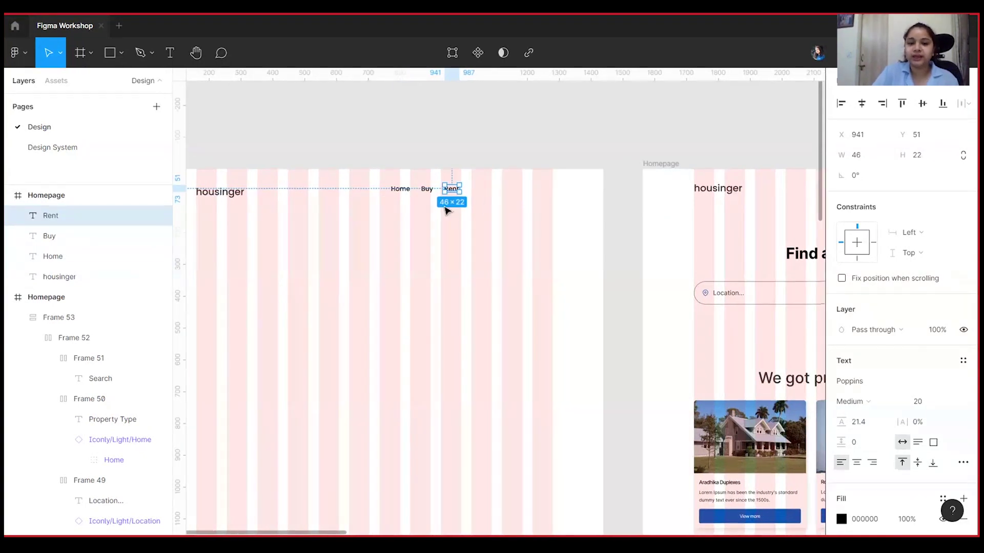
left_click_drag(523, 231, 485, 224)
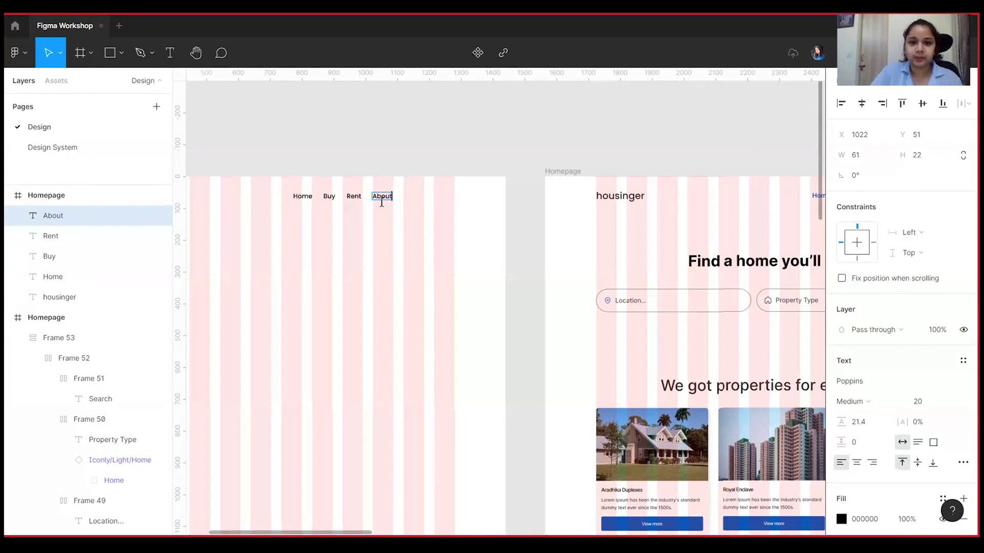
key("Escape")
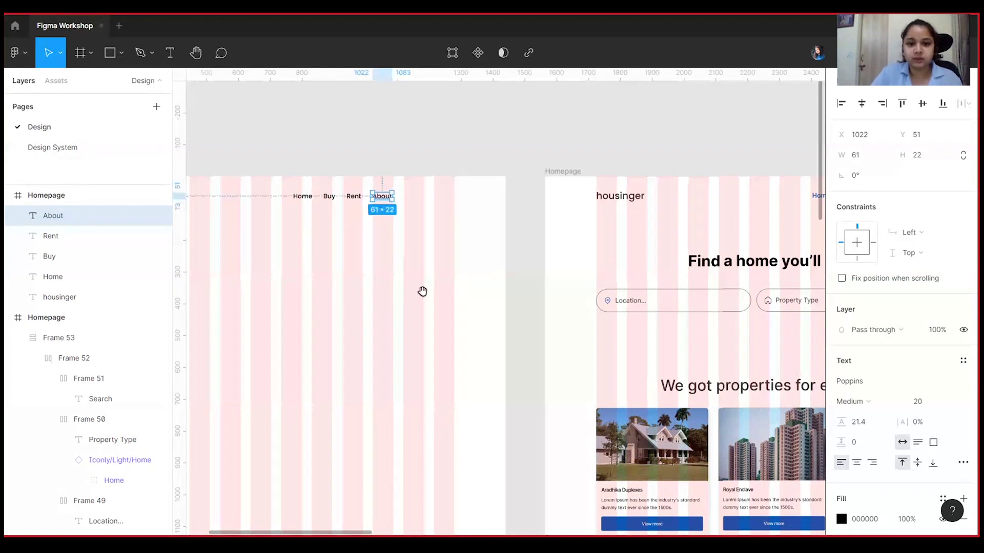
Step: Check the original header's Log in button text and add a "Log in" text below the header row of the new Homepage frame
scroll(422, 290, "right", 5)
left_click(711, 172)
double_click(708, 169)
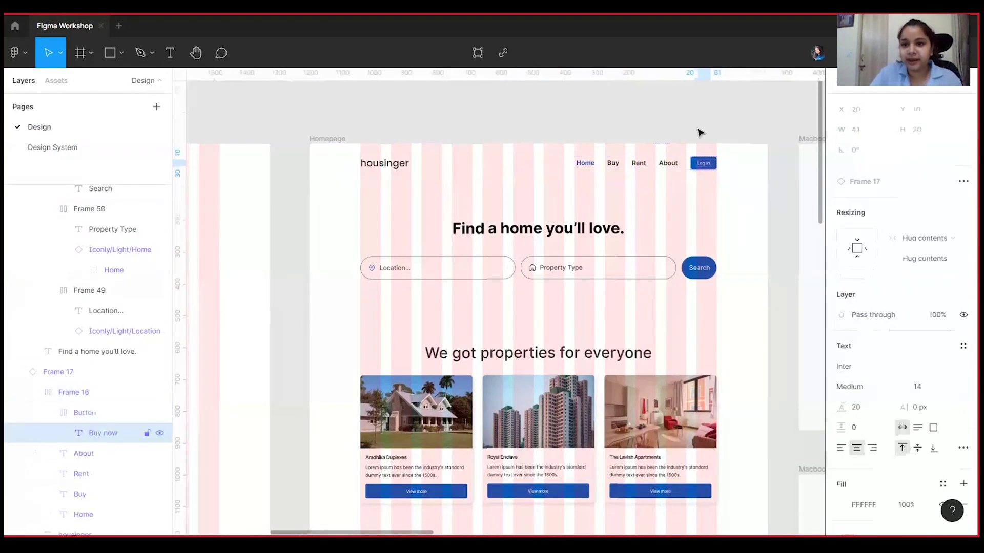
left_click(687, 105)
left_click_drag(538, 106, 731, 129)
scroll(443, 138, "left", 4)
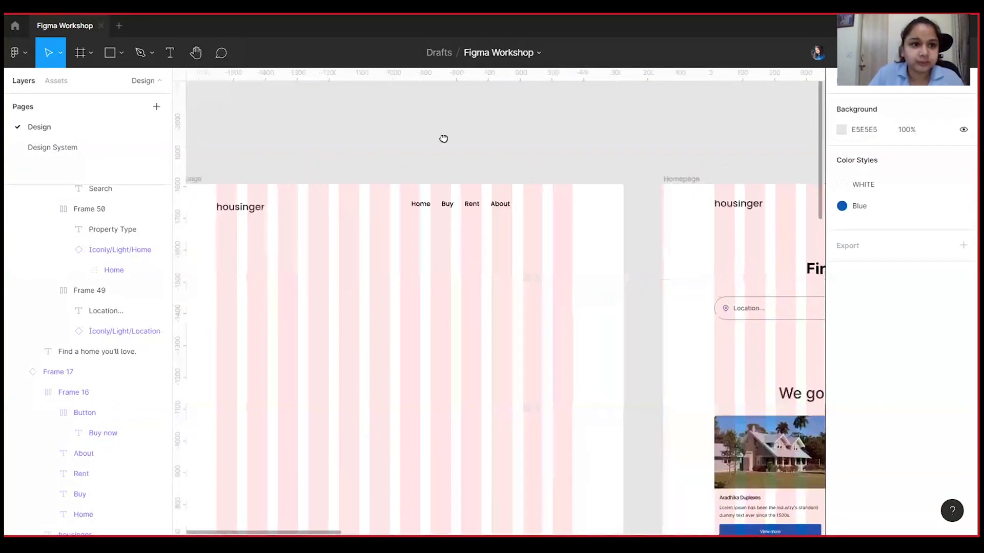
left_click(169, 52)
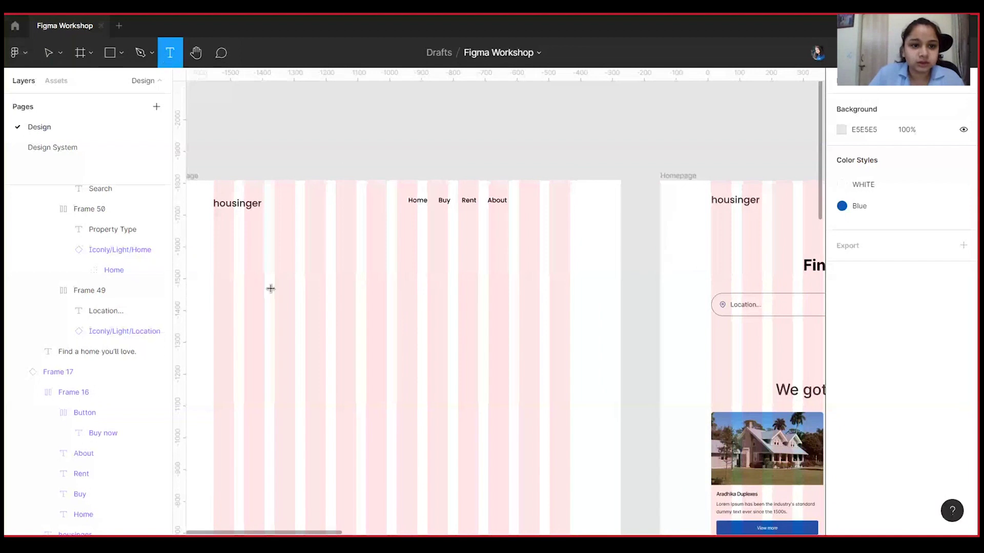
left_click(328, 230)
type("Log in")
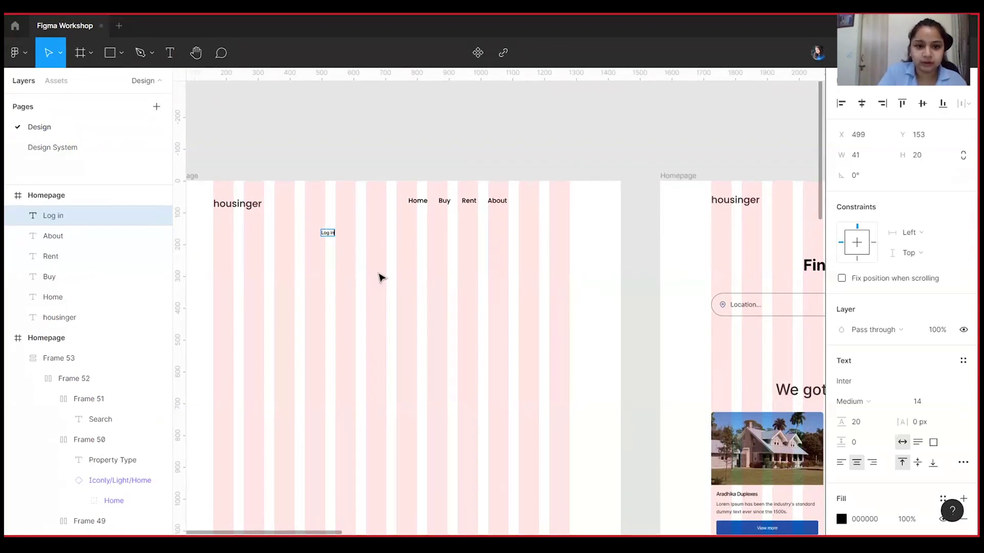
key("Escape")
Step: Set the Log in text's font size to 20
scroll(531, 279, "left", 4)
scroll(499, 290, "right", 1)
scroll(547, 280, "up", 5)
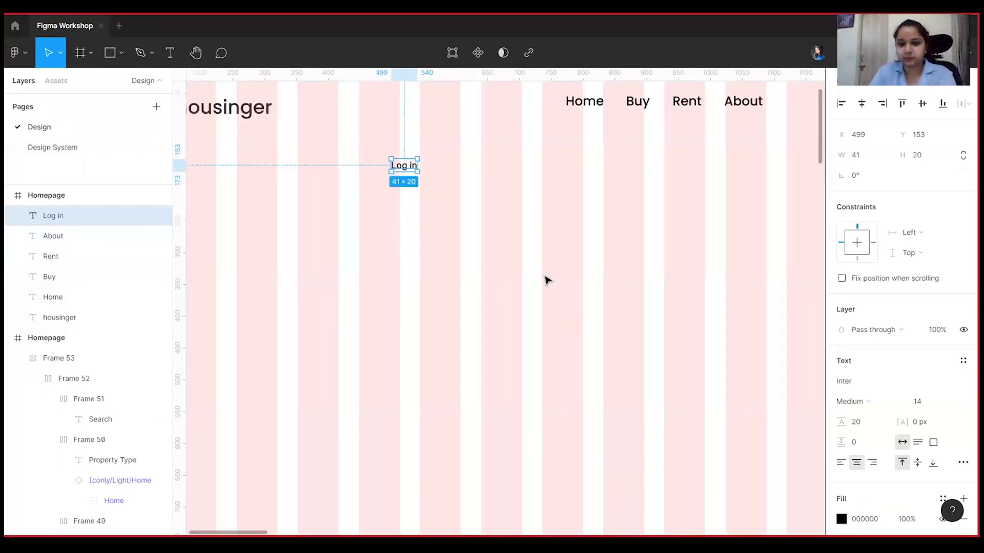
scroll(579, 272, "up", 2)
left_click(915, 402)
type("2")
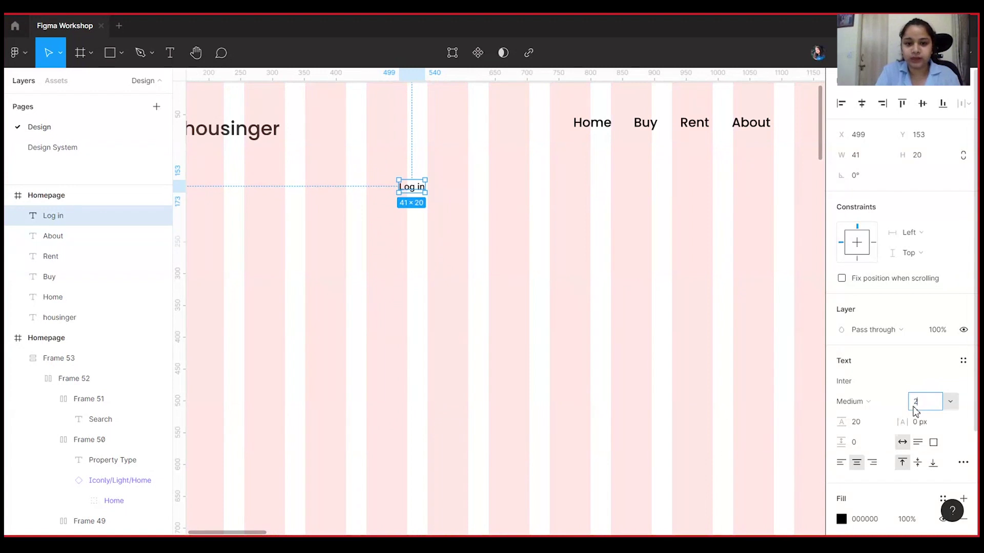
type("0")
key("Return")
Step: Compare the Log in text with the Home link and add auto layout to the Log in text
left_click(592, 126)
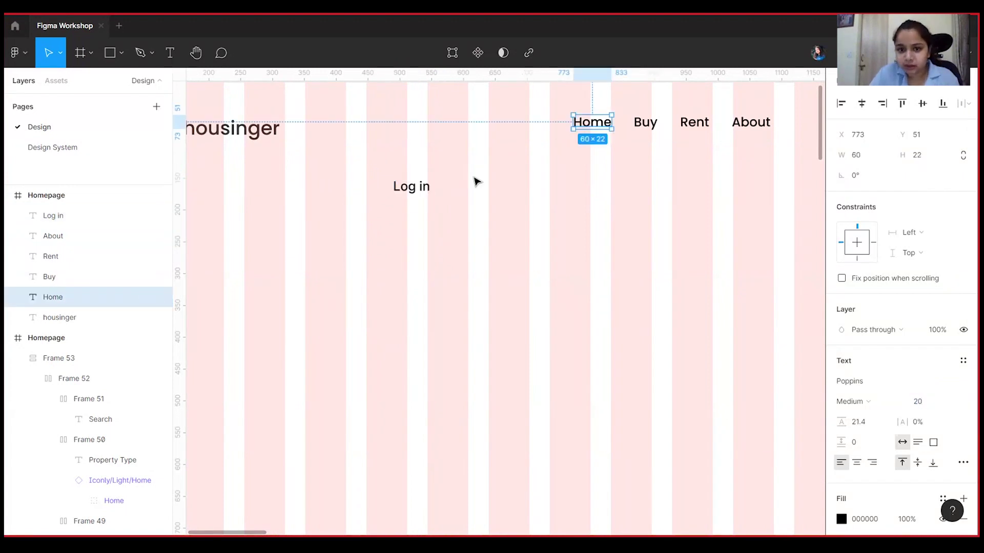
left_click(410, 186)
scroll(588, 290, "right", 2)
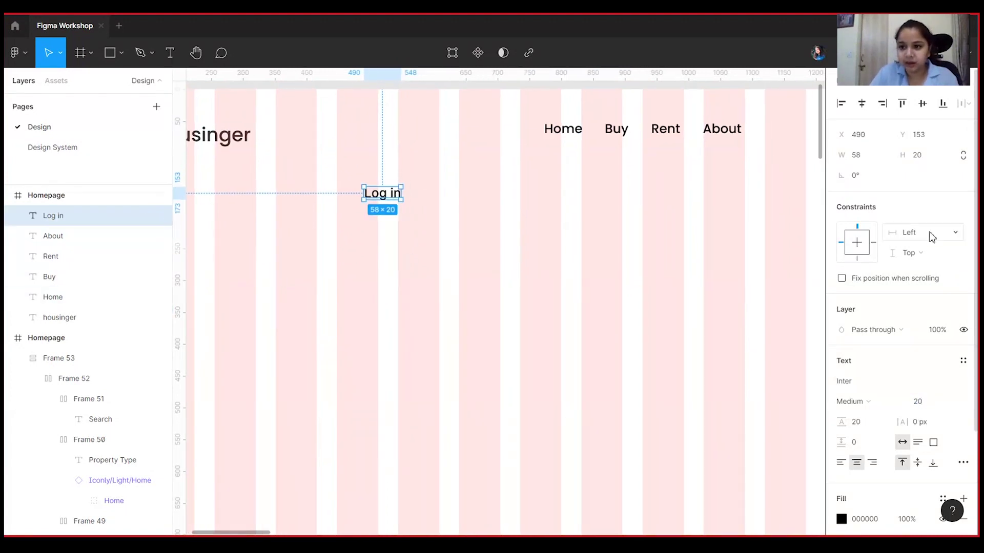
right_click(381, 194)
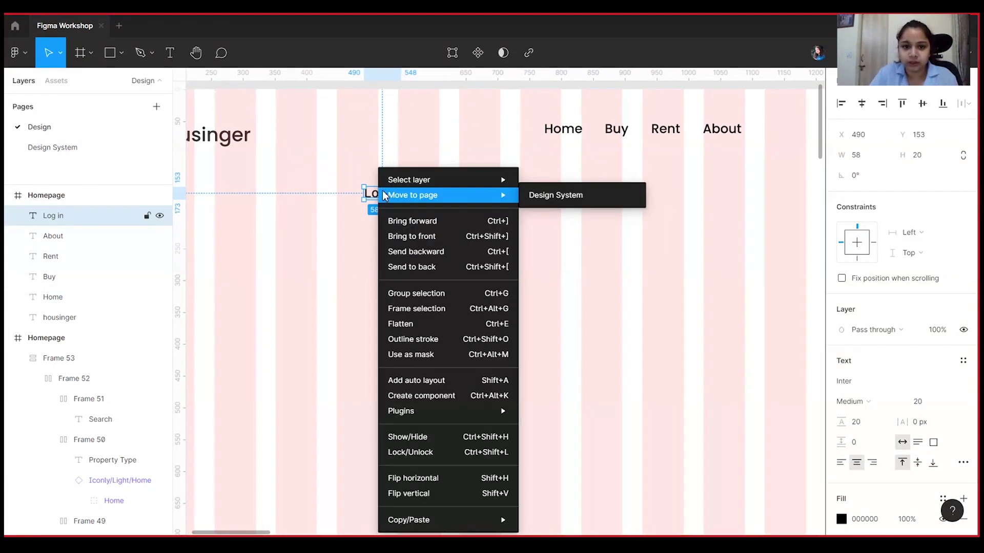
left_click(448, 386)
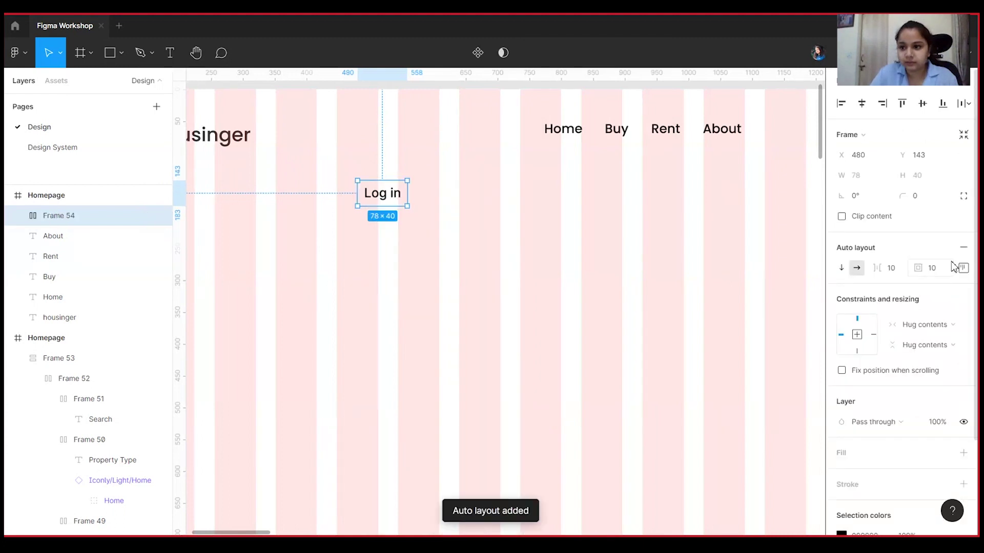
Step: Add a fill to the Log in frame and apply the saved Blue color style to it
left_click(964, 453)
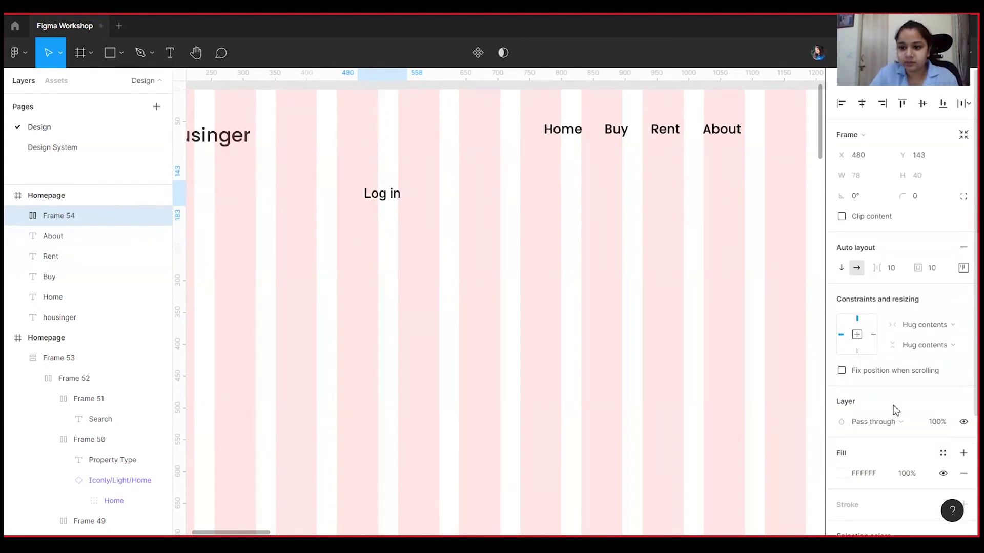
left_click(943, 452)
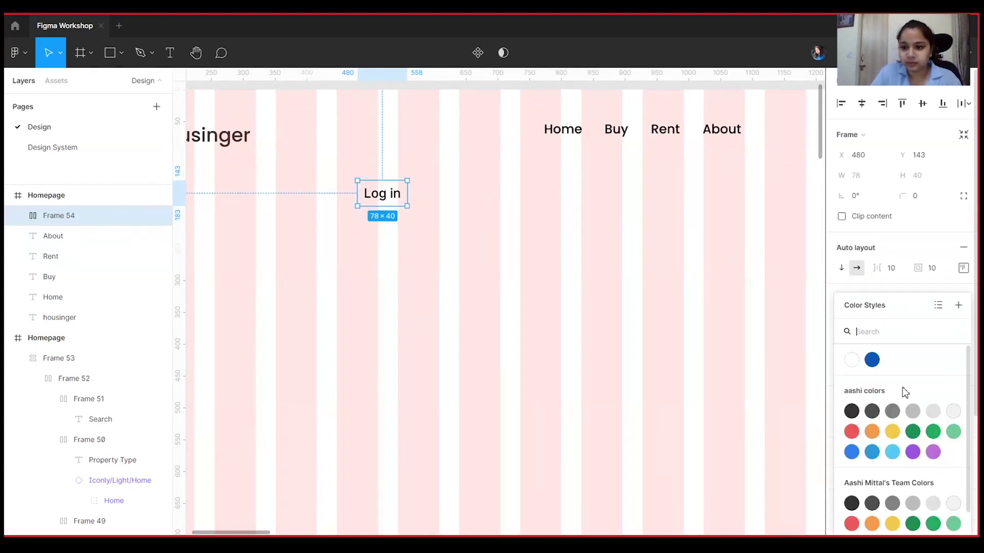
left_click(872, 361)
Step: Apply the WHITE color style to the black text inside the Log in button
scroll(920, 369, "down", 3)
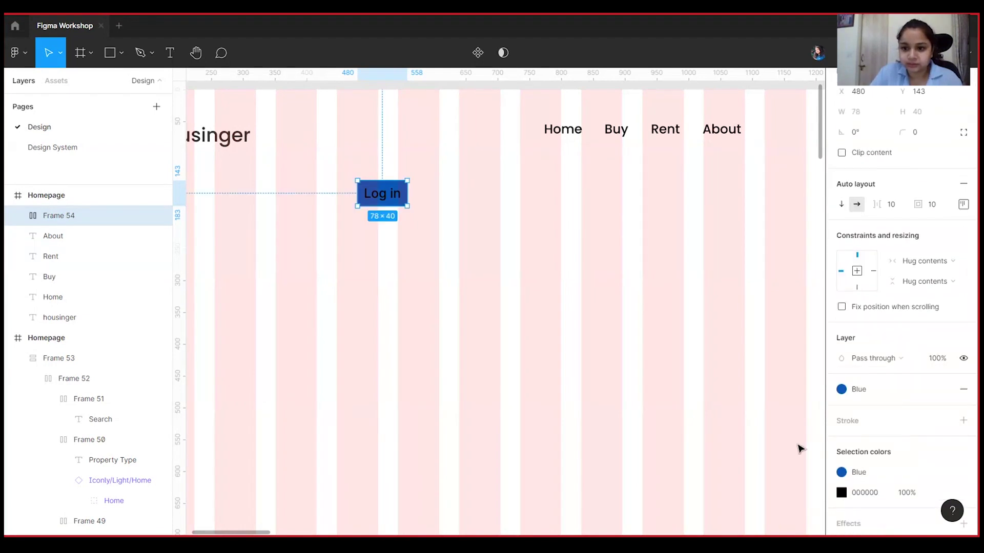
left_click(946, 493)
left_click(745, 348)
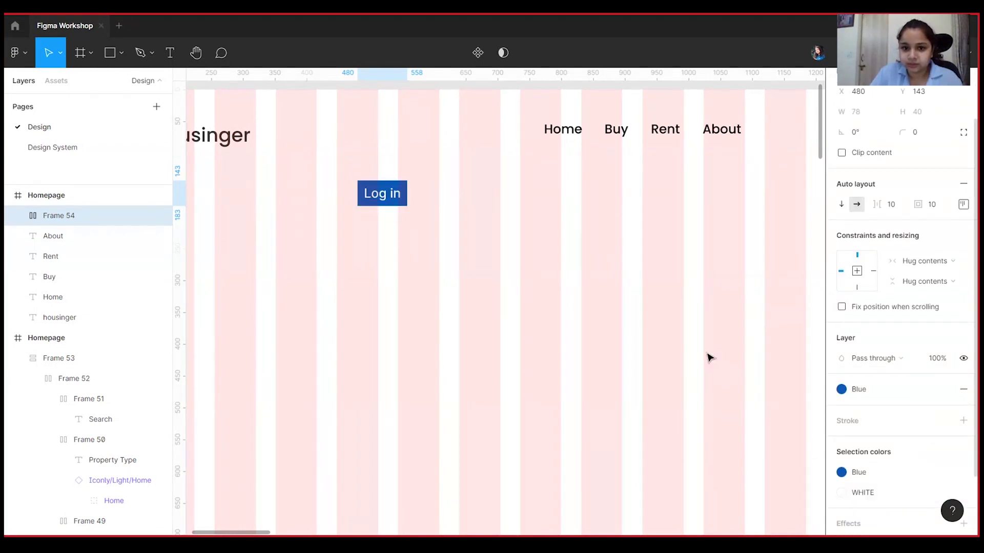
left_click(942, 206)
type("6")
key("Return")
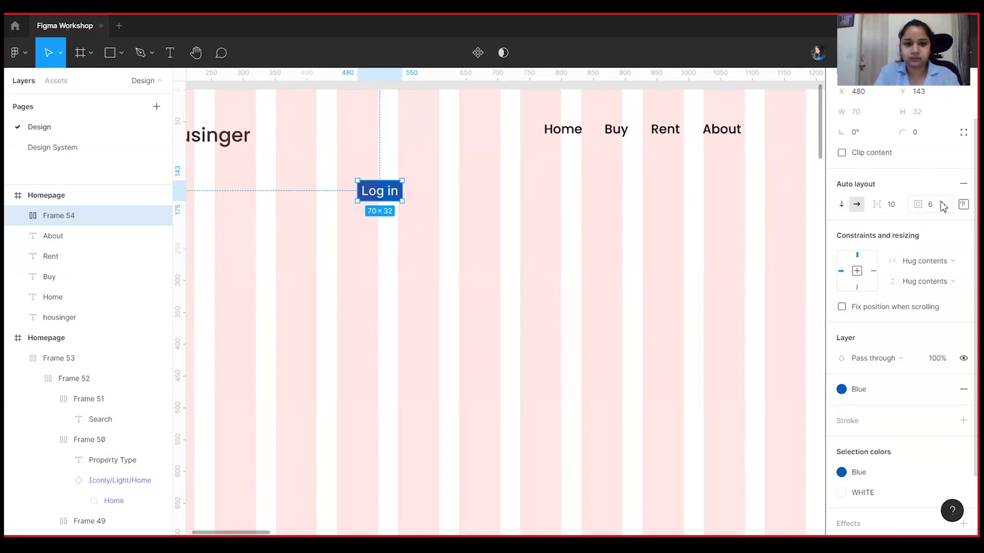
key("ctrl+z")
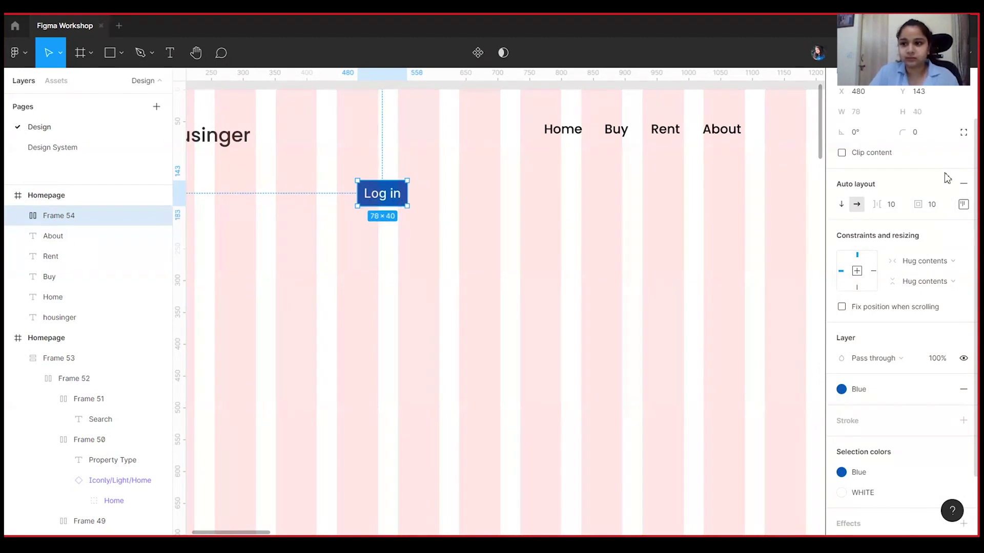
Step: Set the Log in button's corner radius to 6, with padding of 12 above and below and 16 at both sides
left_click(921, 133)
type("6")
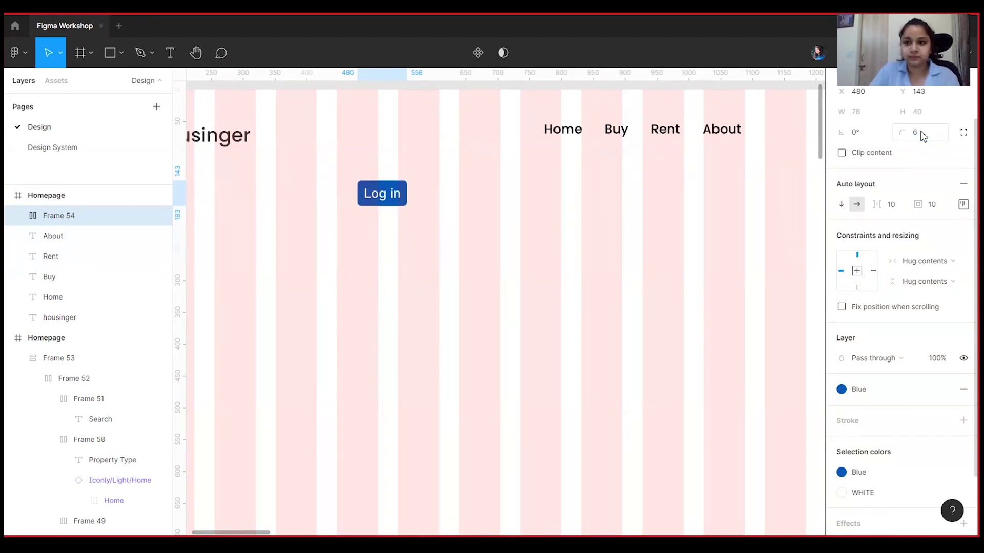
left_click(964, 204)
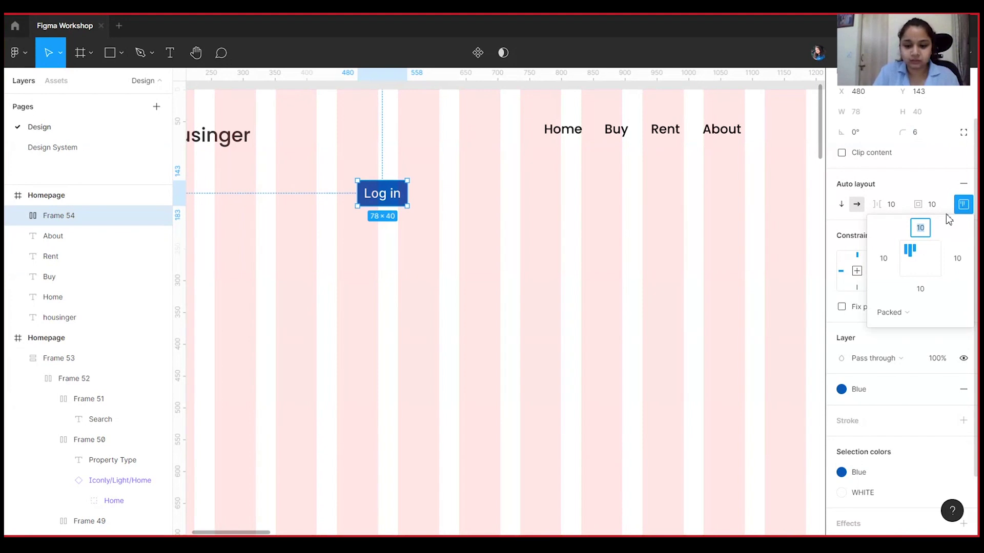
key("Return")
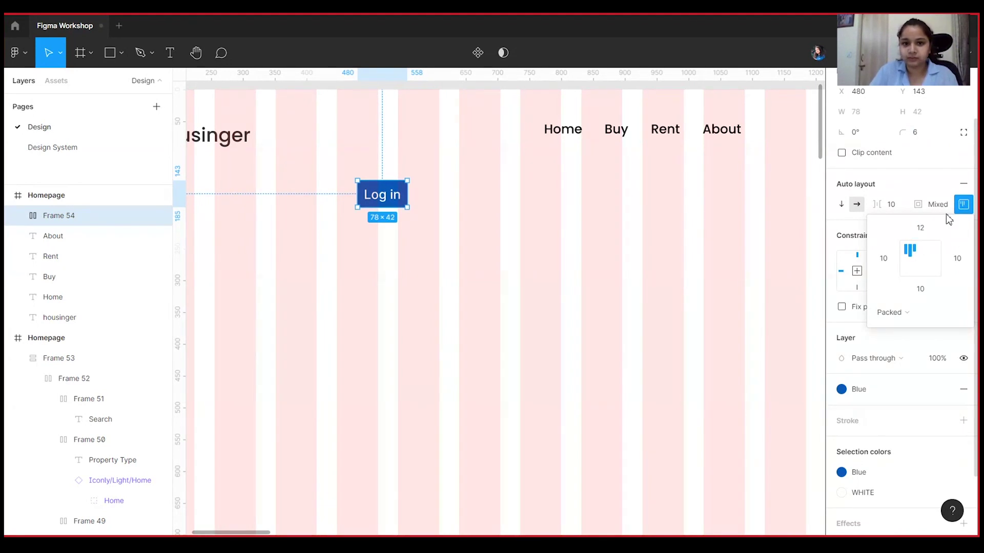
left_click(929, 289)
type("1")
type("2")
left_click(958, 260)
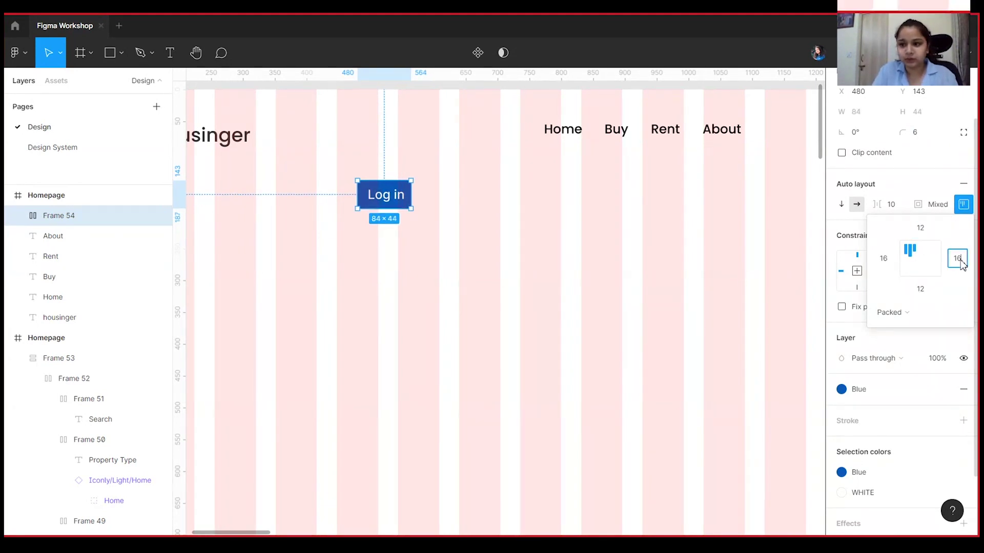
type("16")
key("Return")
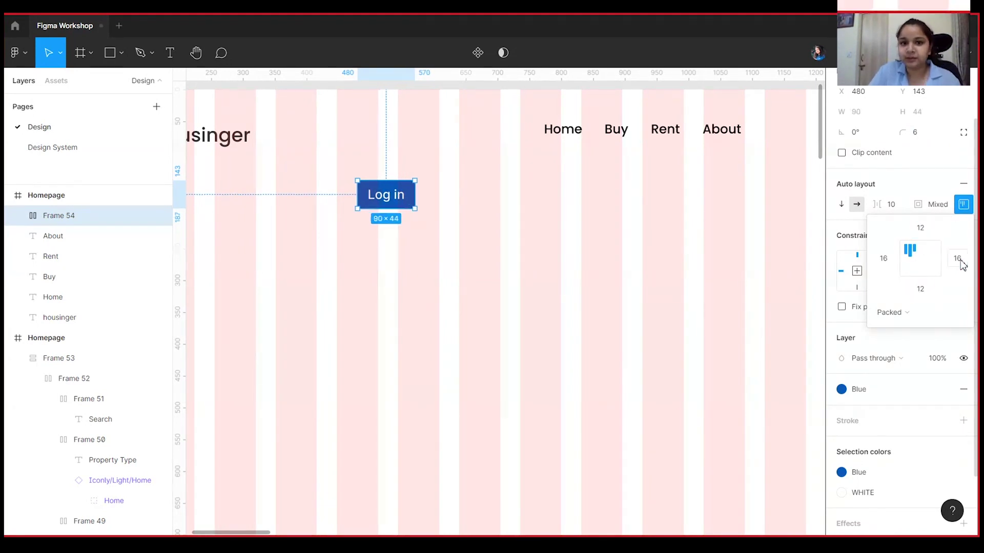
Step: Measure the spacing between the Log in text and its button's edges, and review the button's padding settings
double_click(391, 191)
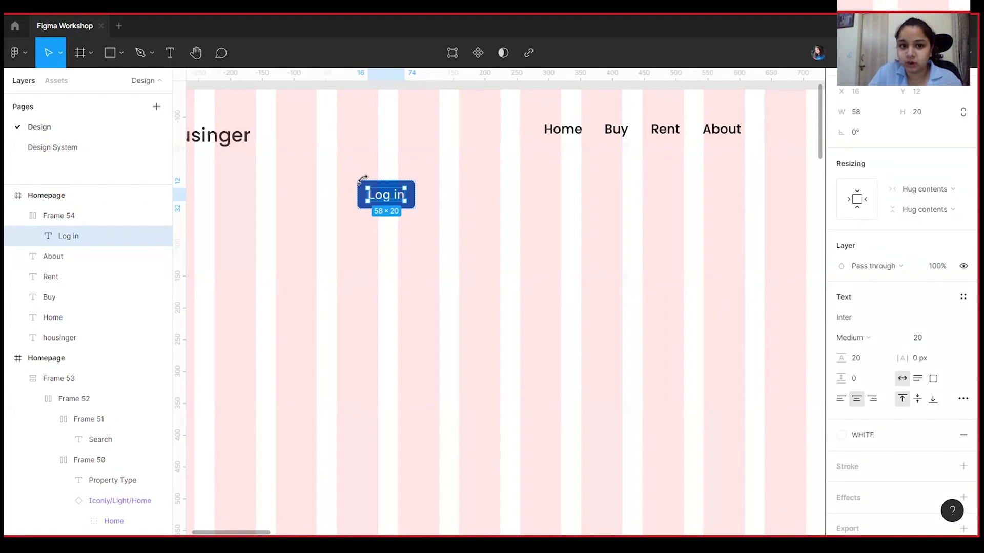
key("alt")
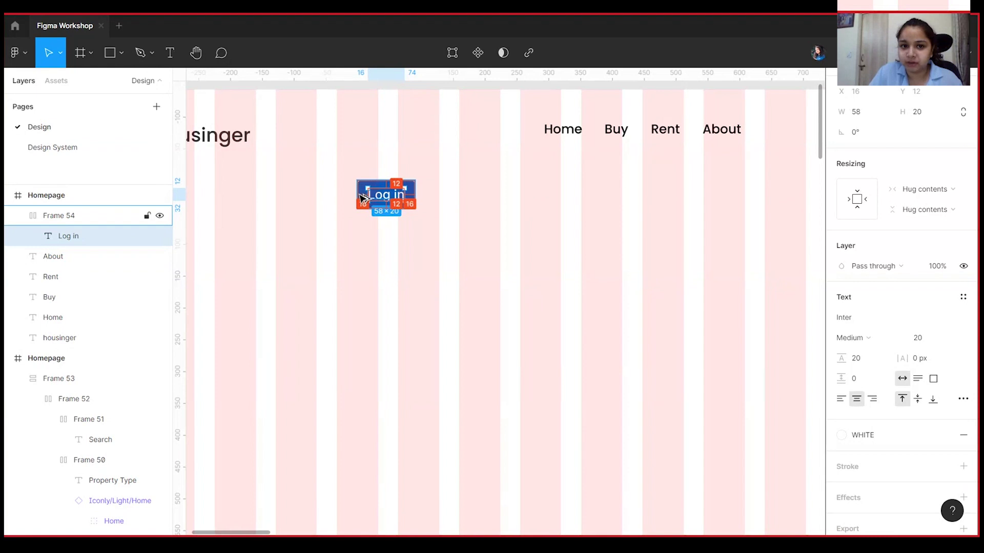
left_click(456, 239)
left_click(402, 200)
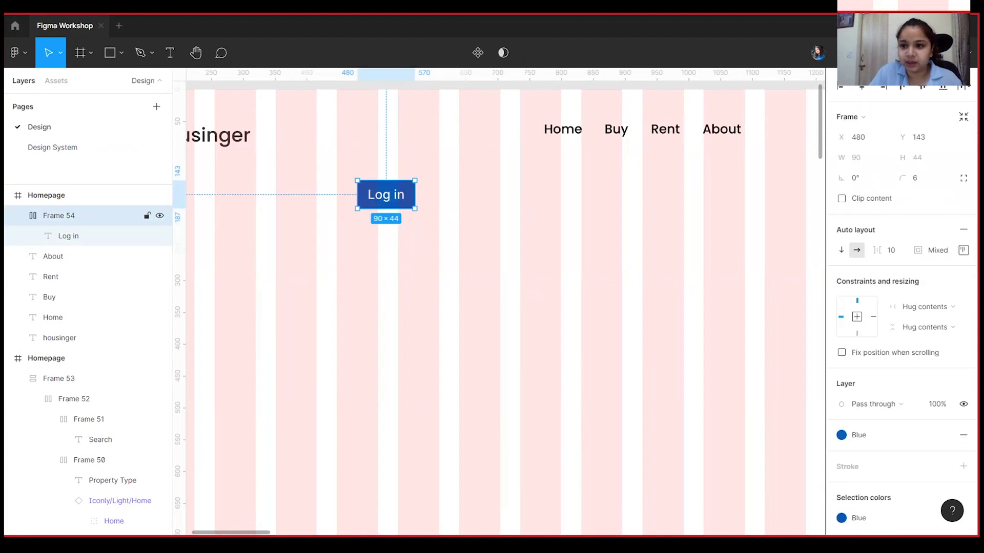
left_click(963, 250)
left_click(577, 222)
Step: Move the Log in button beside the About link, in line with the navigation links, at X 1118, Y 40
scroll(339, 201, "right", 2)
left_click_drag(341, 202, 747, 135)
left_click_drag(728, 191, 629, 202)
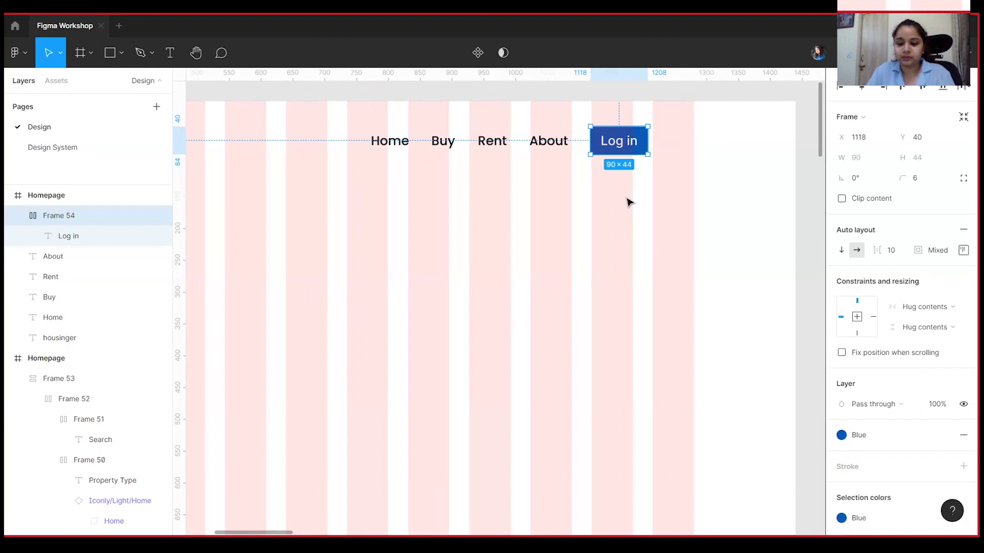
Step: Combine the Home, Buy, Rent and About links and the Log in button into one horizontal auto layout frame
key("ctrl+minus")
left_click(560, 260)
left_click_drag(560, 289, 592, 291)
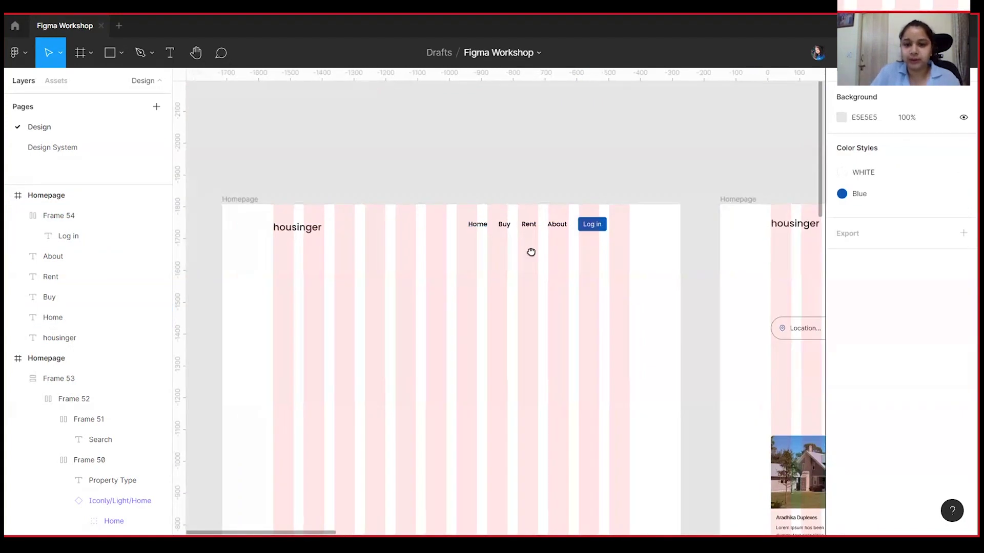
left_click_drag(532, 252, 499, 246)
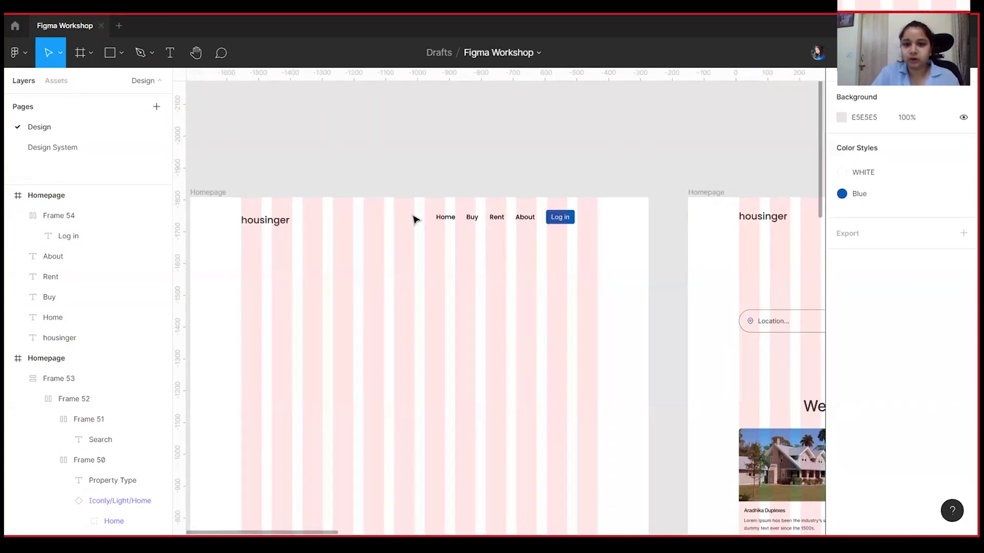
left_click(447, 218)
left_click(471, 217, "shift")
left_click(496, 217, "shift")
left_click(525, 218, "shift")
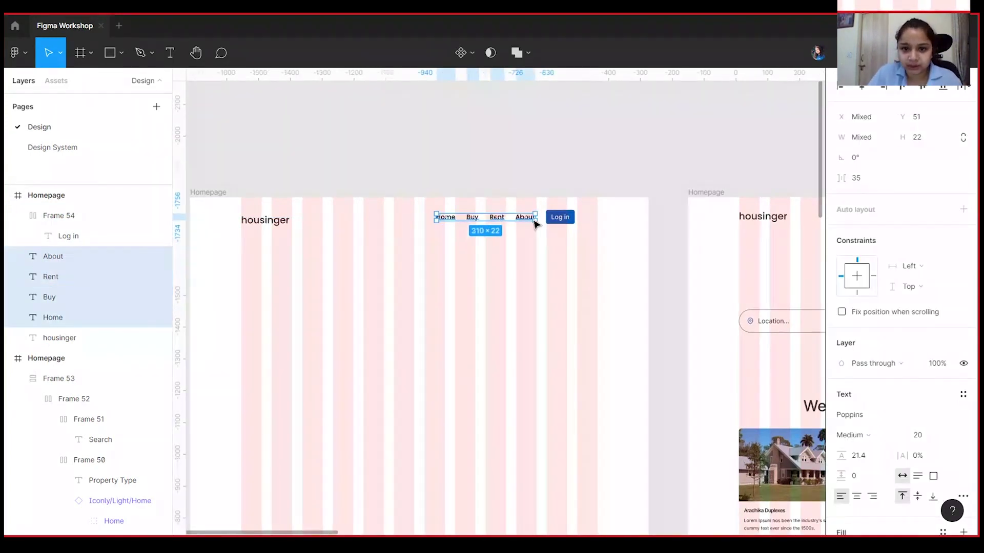
left_click(559, 218, "shift")
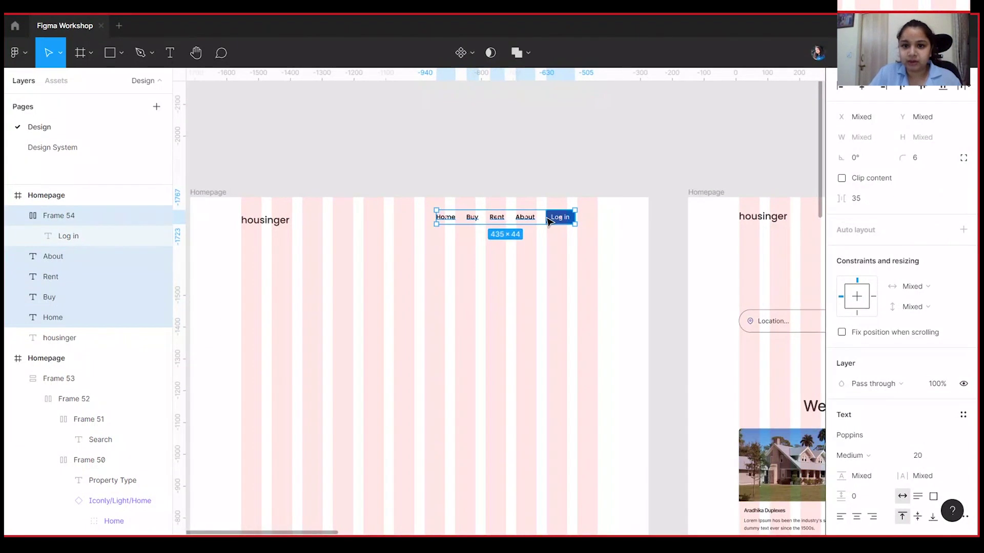
right_click(546, 219)
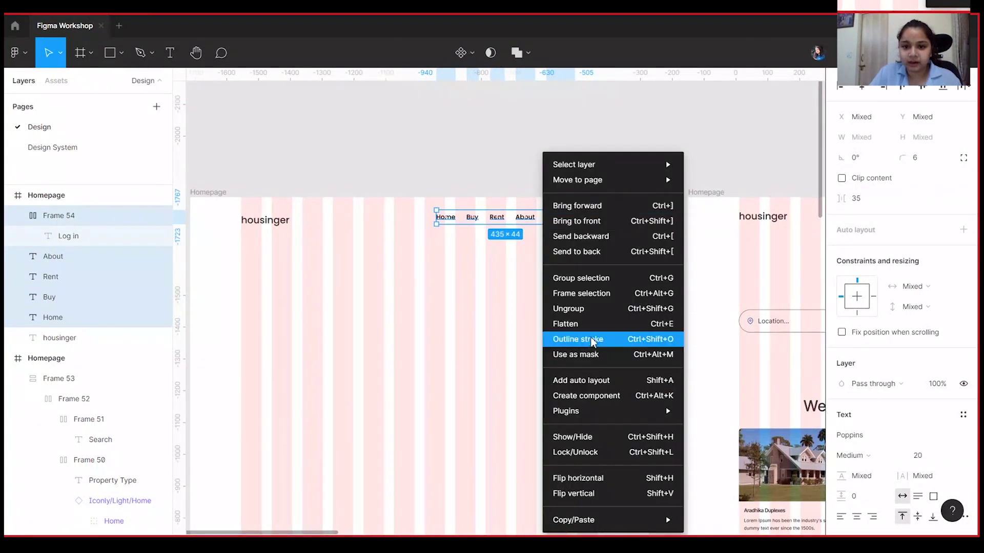
left_click(595, 379)
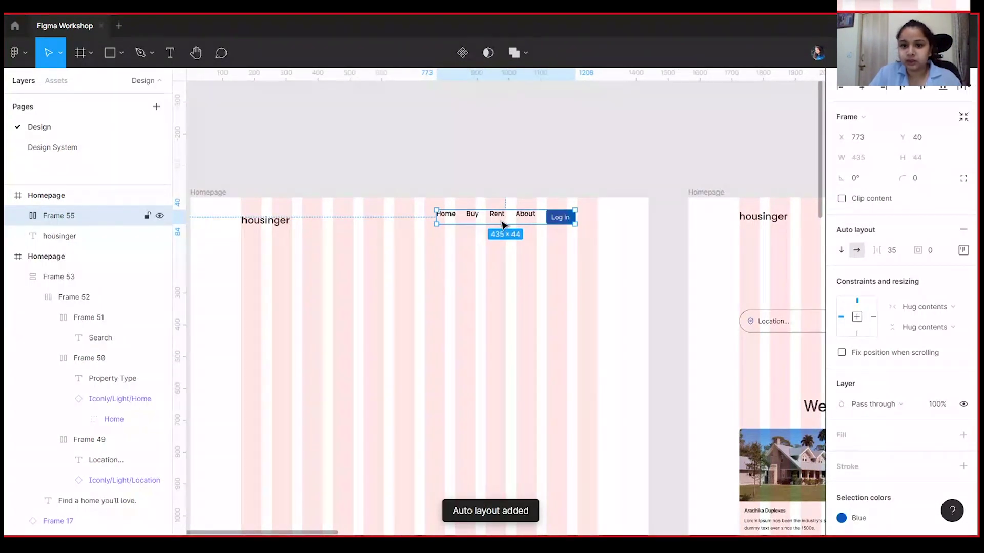
Step: Set the navigation frame's auto layout alignment to center
scroll(538, 256, "up", 3)
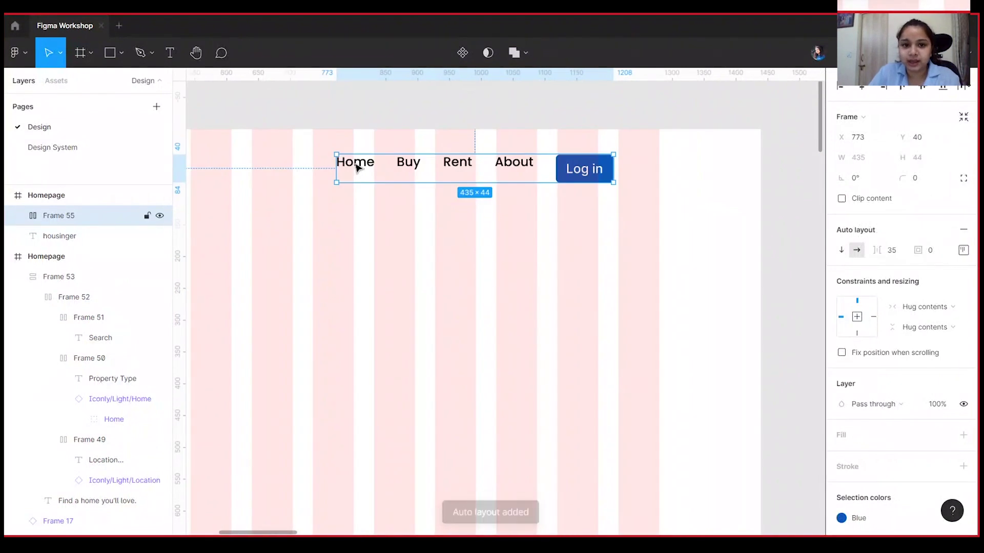
left_click(963, 250)
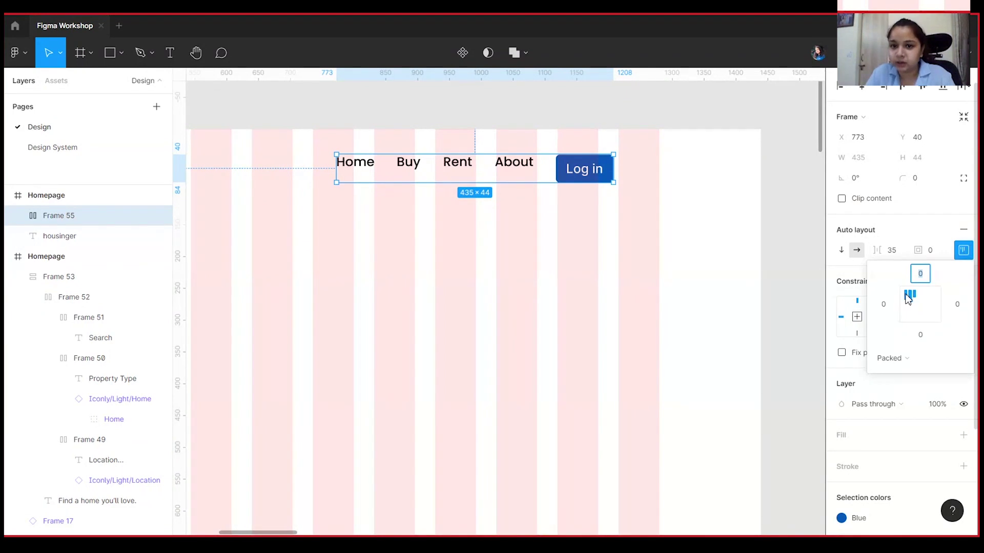
left_click(921, 304)
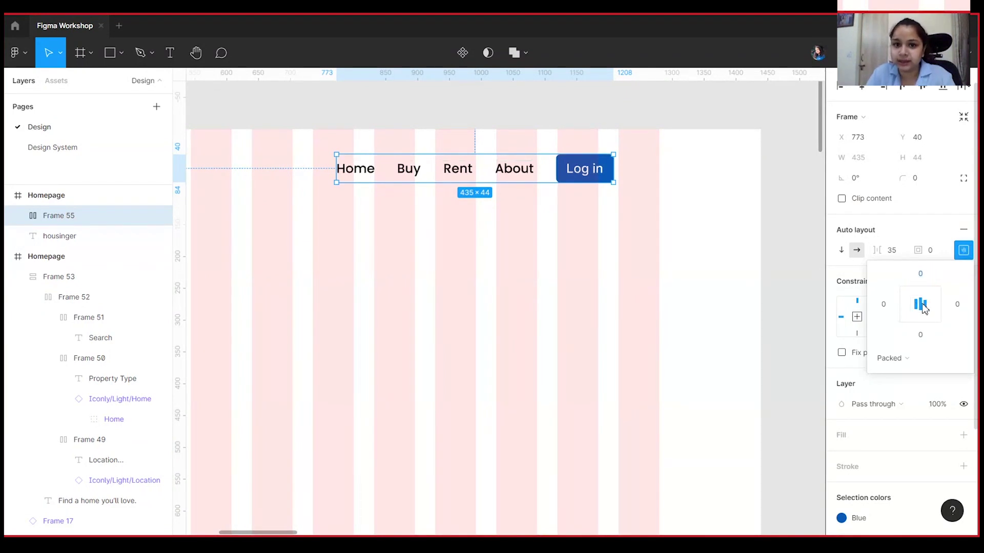
left_click(774, 200)
Step: Set the spacing between the items of the navigation frame to 32
left_click(594, 174)
left_click(891, 251)
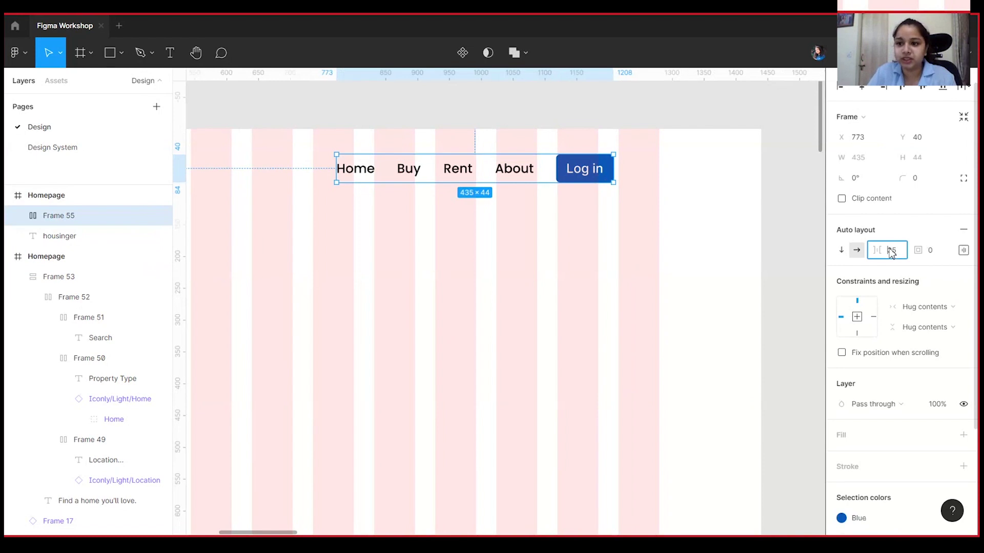
type("32")
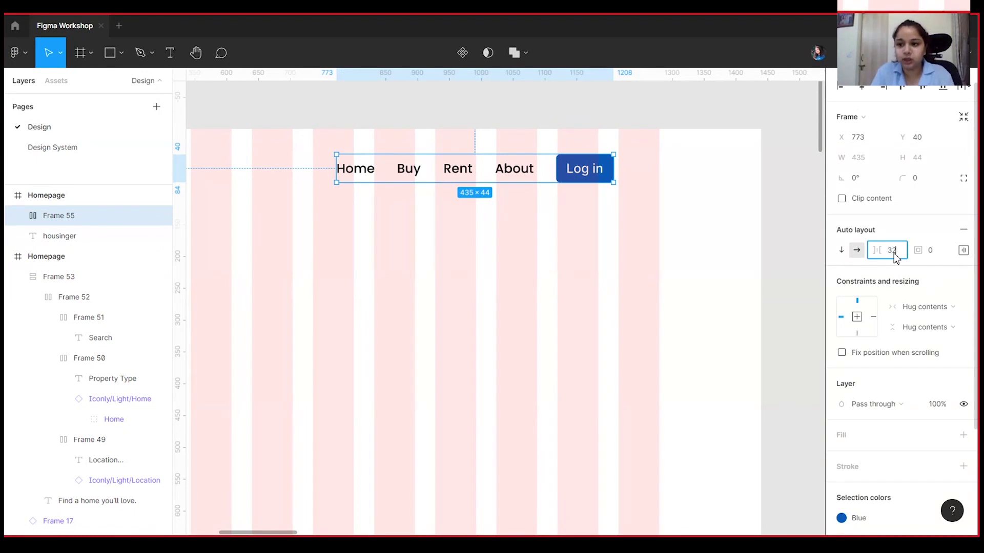
key("Return")
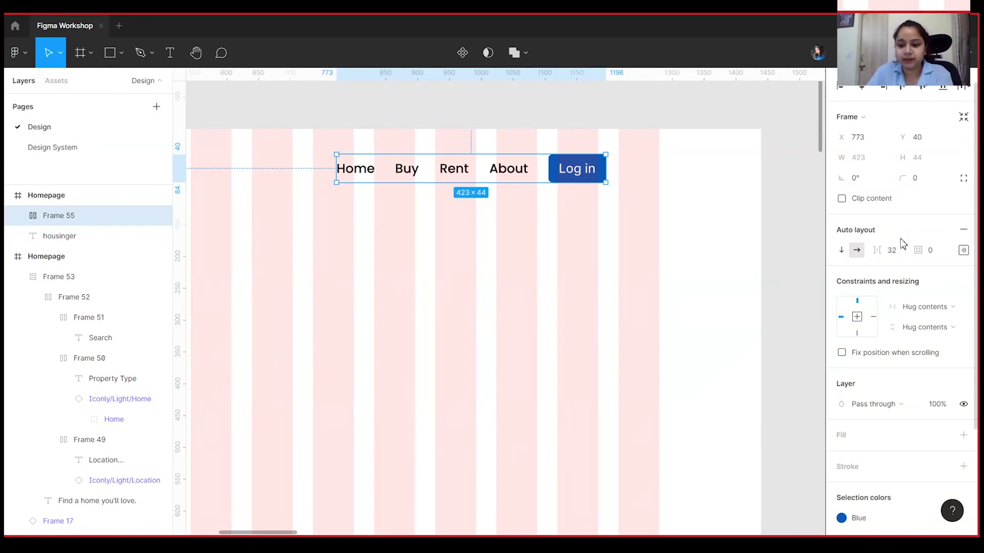
Step: Move the navigation frame to the outer edge of the last grid column, level with the housinger logo, at X 857, Y 50
key("minus")
left_click_drag(612, 251, 625, 250)
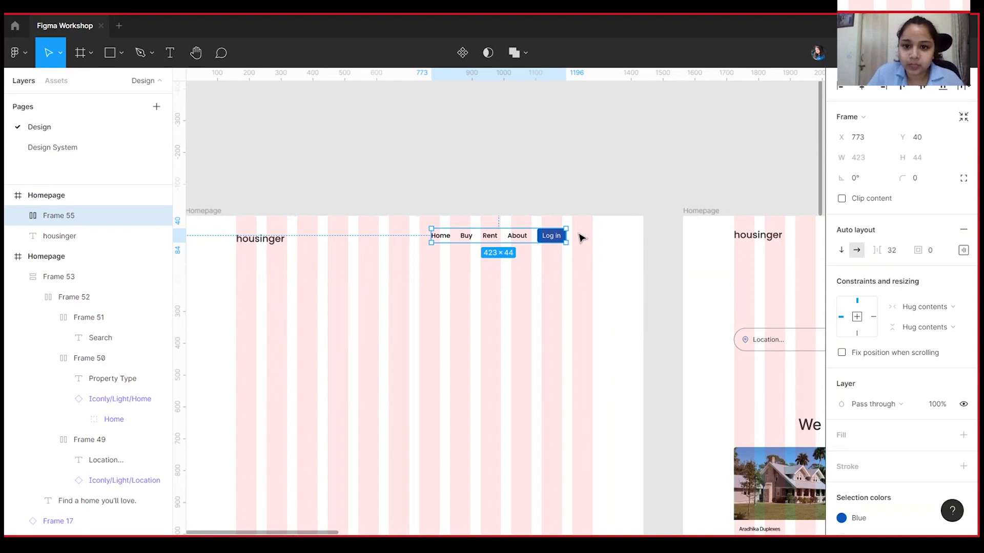
left_click_drag(558, 240, 585, 243)
left_click_drag(544, 304, 635, 307)
left_click(634, 307)
Step: Combine the housinger logo and the navigation frame into one header auto layout frame
left_click(665, 245)
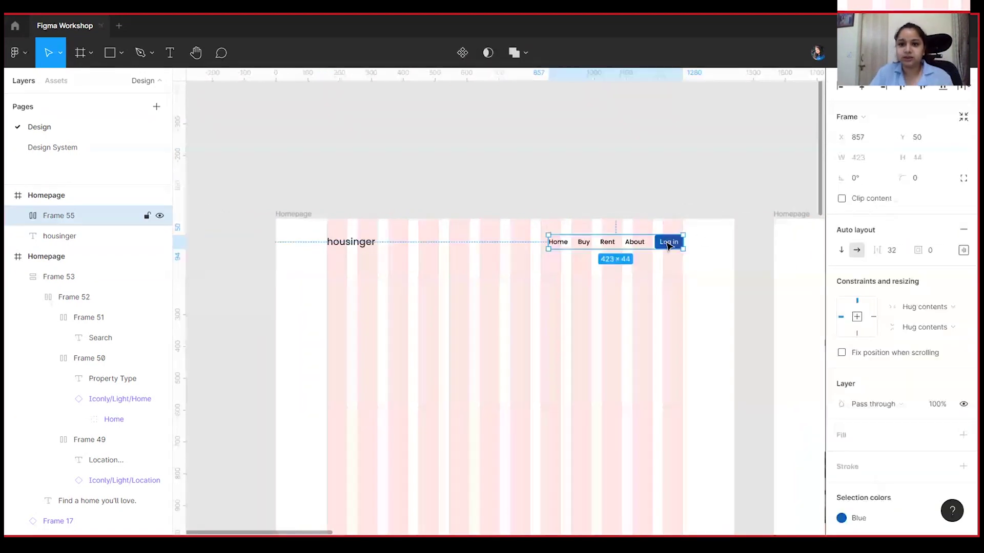
left_click(354, 247, "shift")
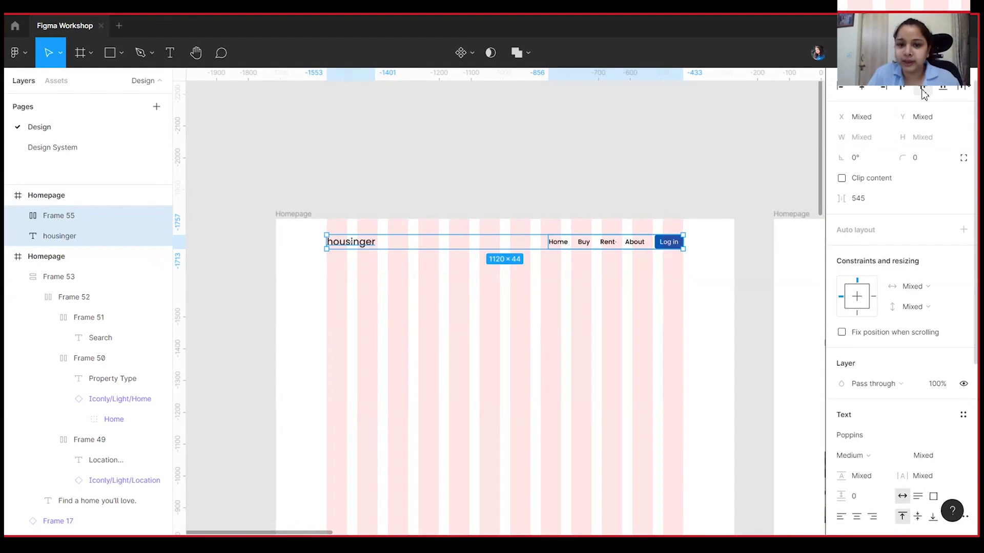
left_click_drag(613, 324, 598, 312)
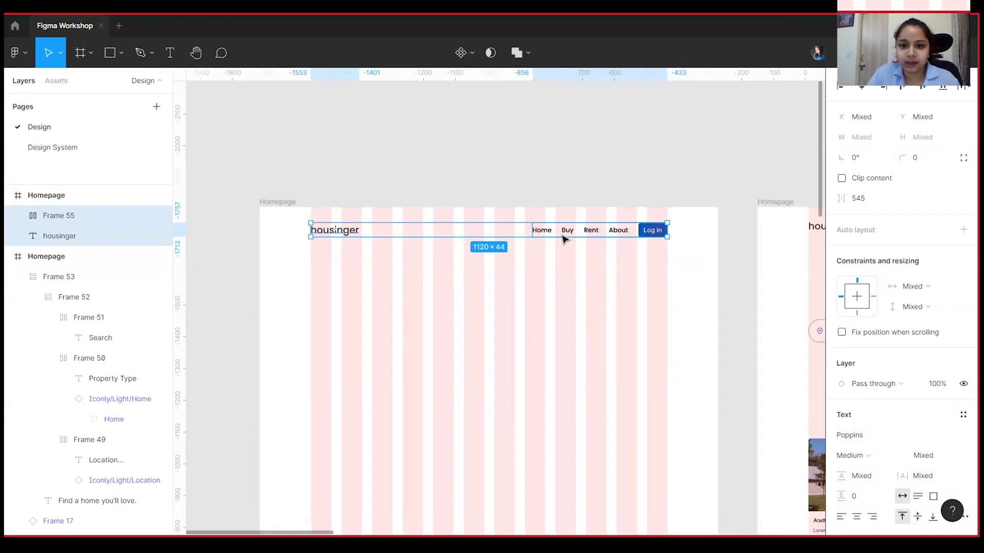
right_click(558, 234)
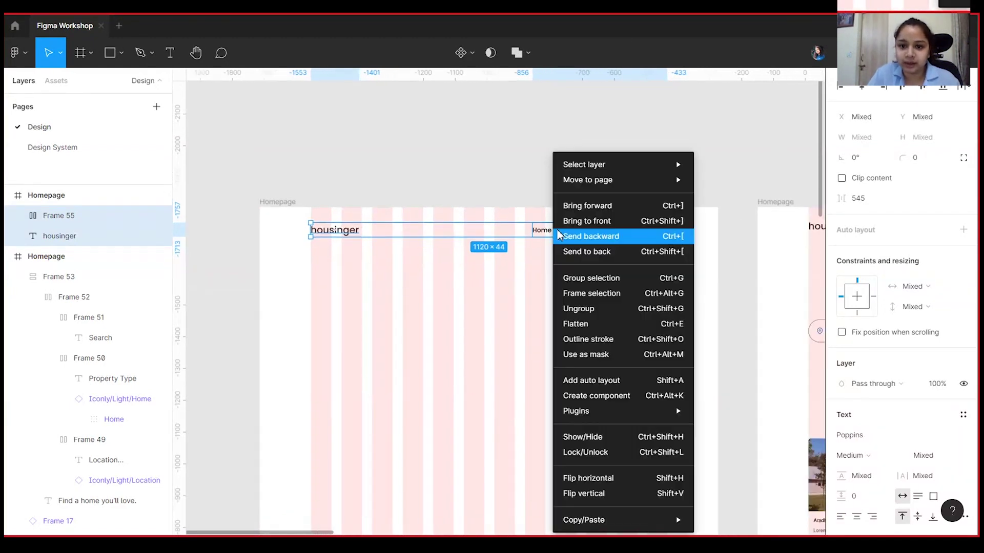
left_click(604, 380)
Step: Center the housinger logo and the navigation within the new header auto layout frame
scroll(487, 345, "up", 5)
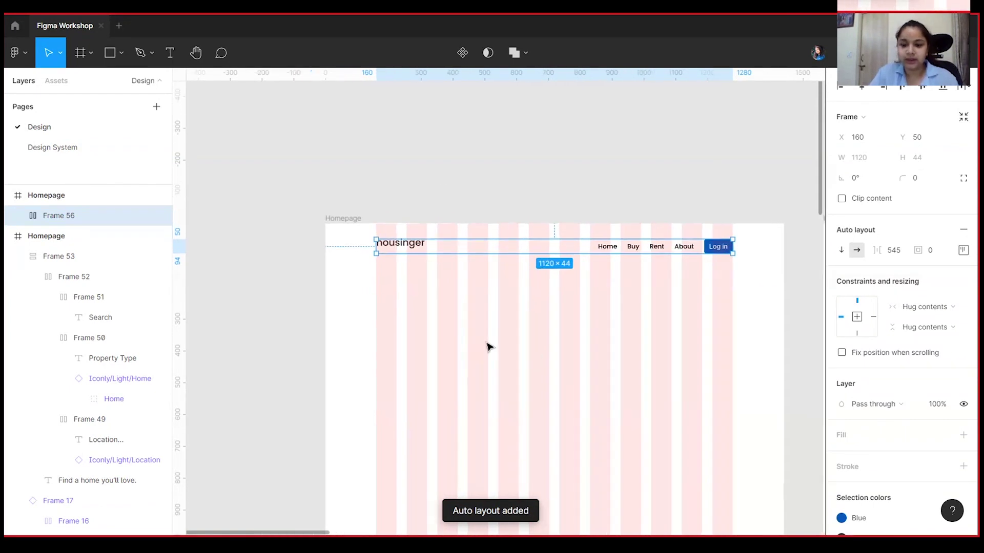
left_click(964, 250)
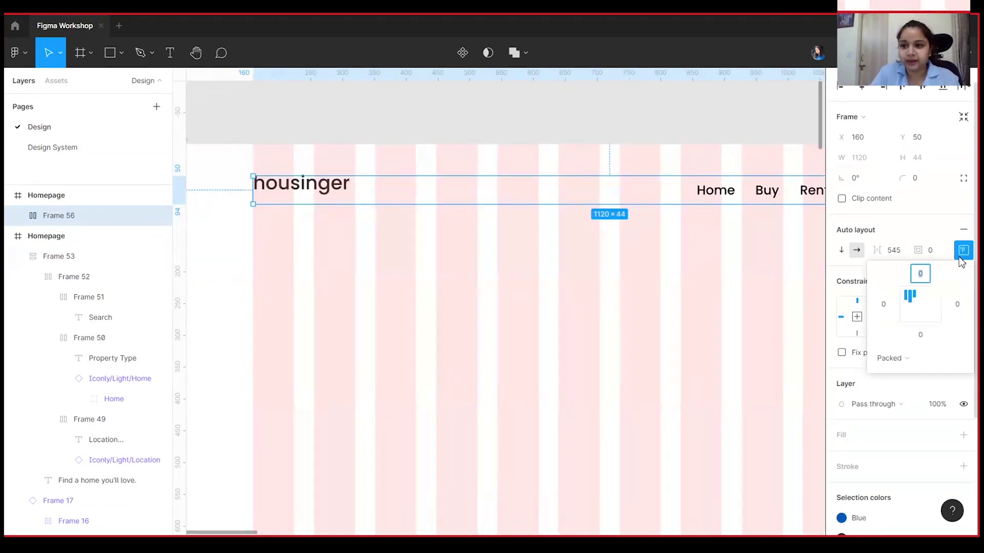
left_click(921, 307)
scroll(584, 279, "down", 4)
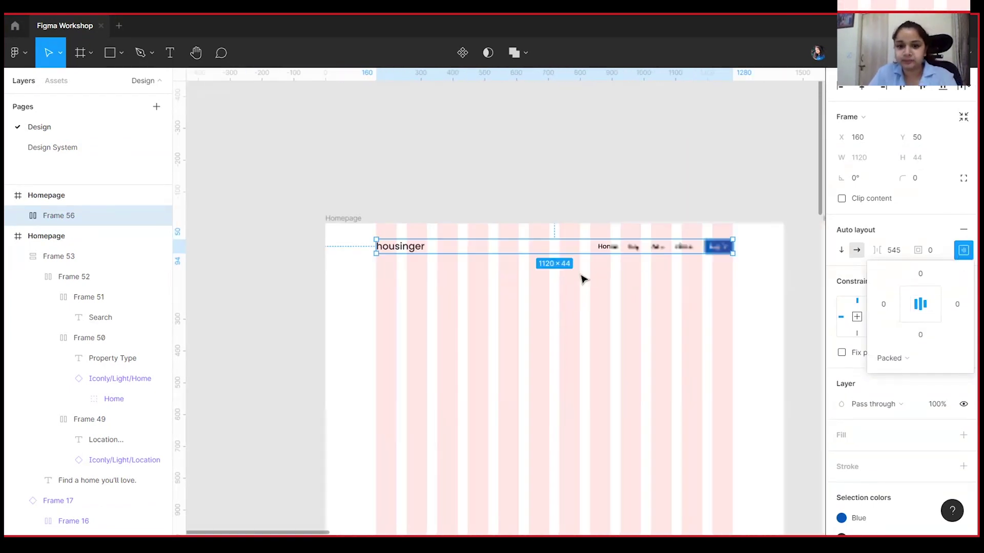
left_click_drag(542, 284, 448, 269)
left_click(523, 269)
Step: Set the top padding of the header auto layout frame to 40
left_click(540, 231)
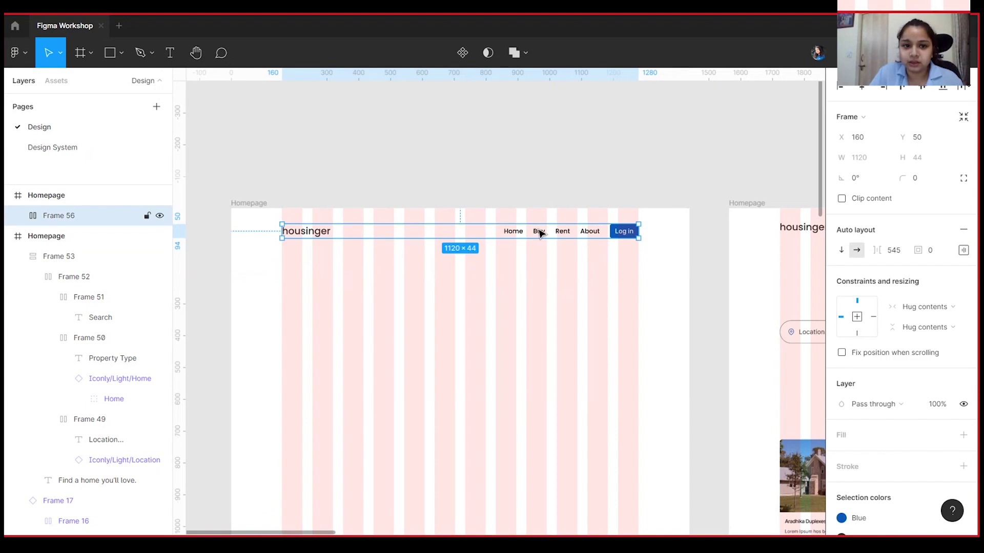
left_click(963, 250)
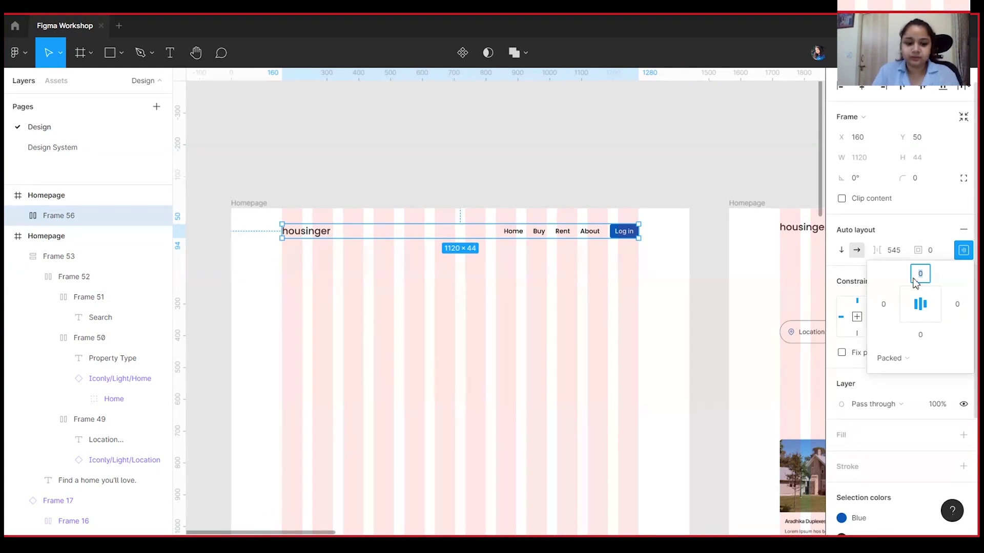
type("4")
key("Return")
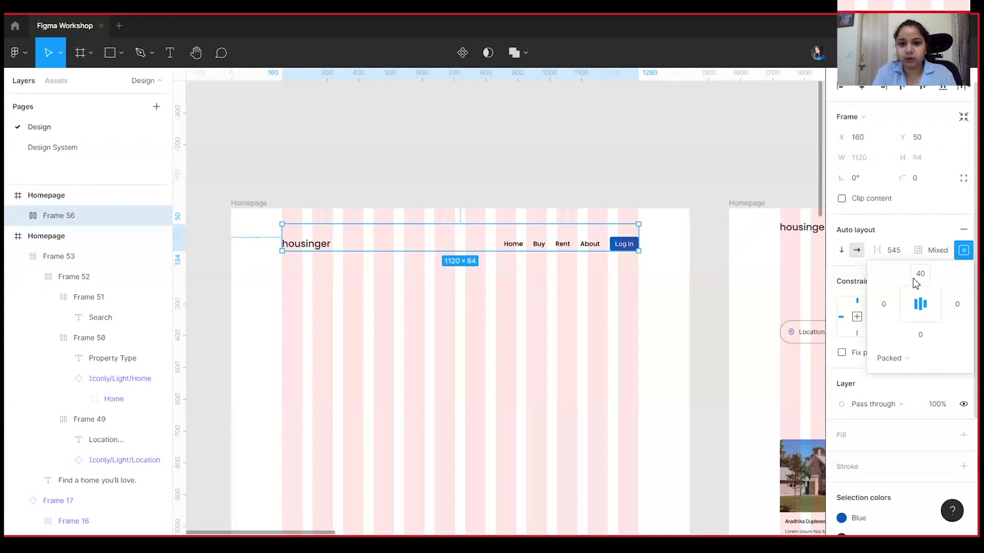
Step: Set both the right and left padding of the header frame to 160
left_click(955, 308)
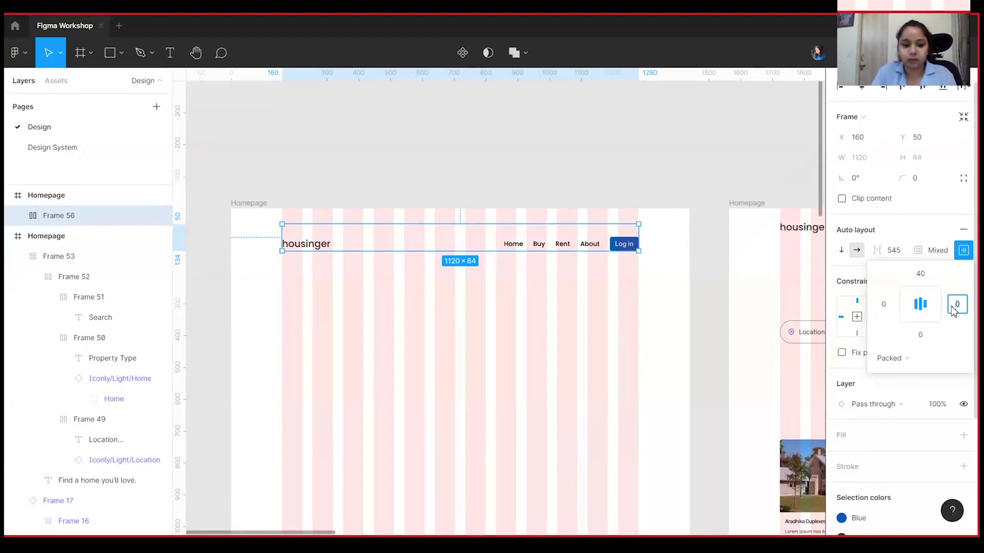
type("160")
key("Return")
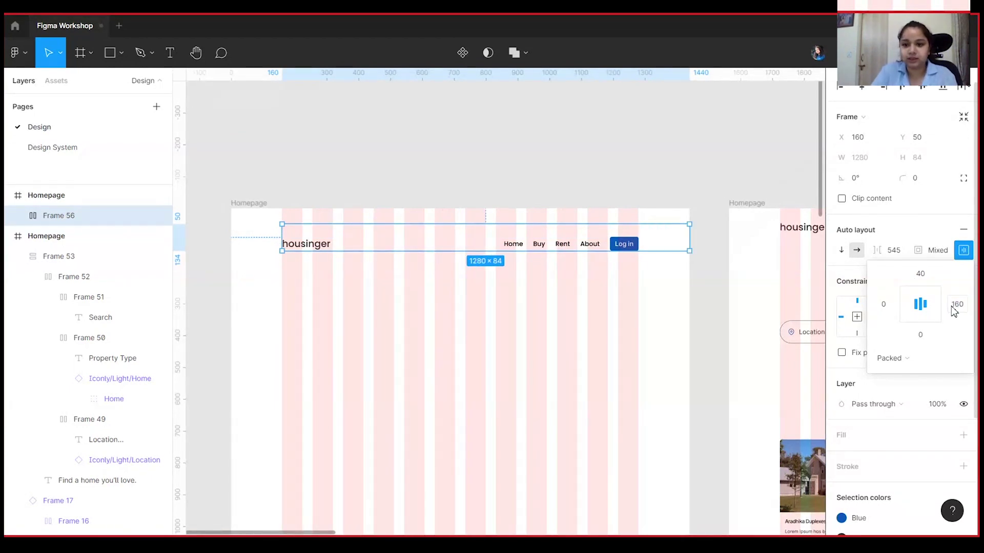
left_click(888, 309)
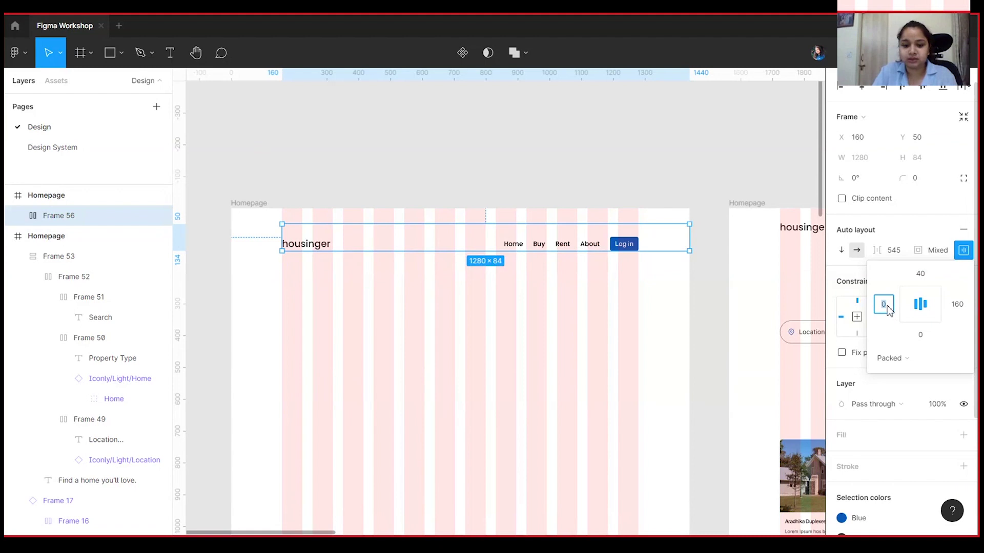
type("160")
key("Return")
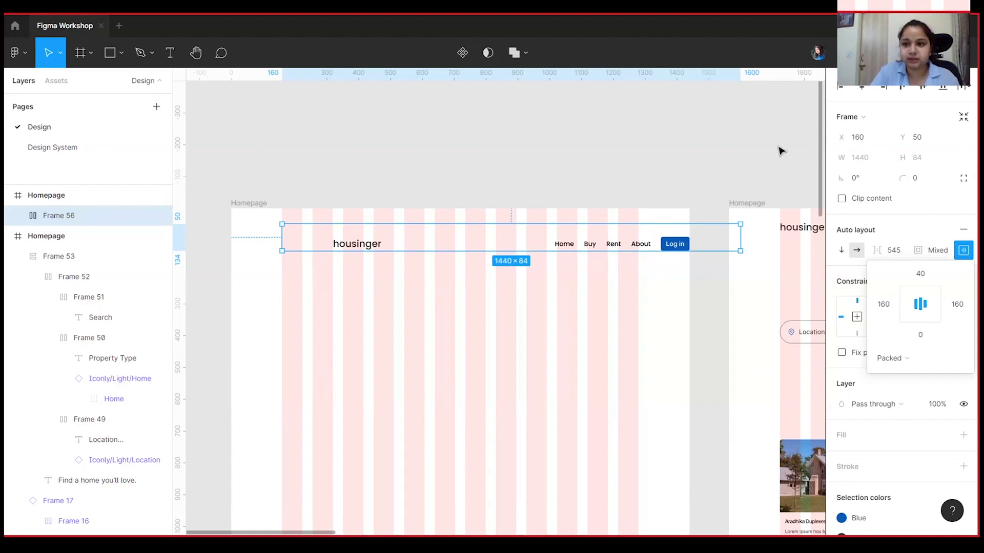
Step: Center the header frame horizontally in the Homepage frame so it starts at X 0
left_click(656, 201)
left_click(606, 251)
left_click(861, 87)
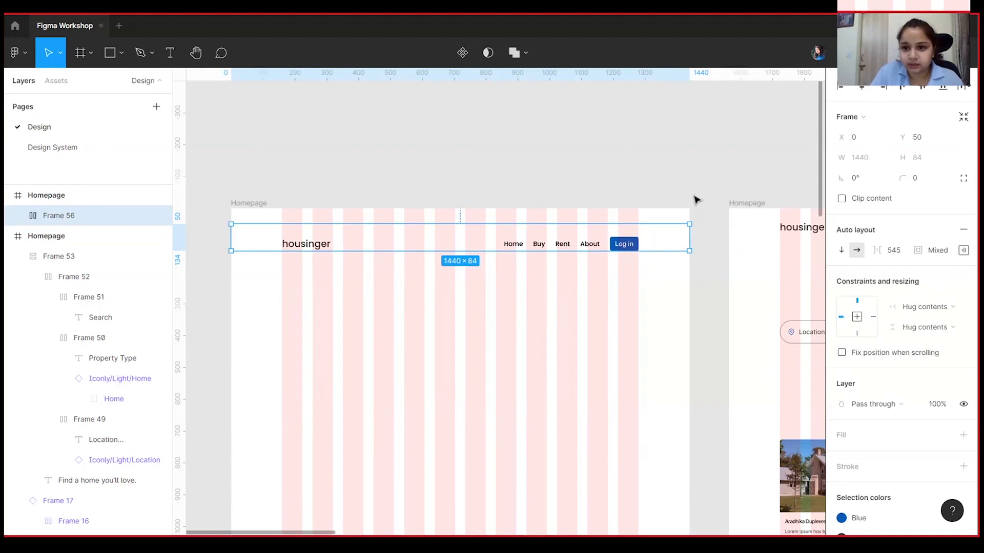
Step: Set the header frame's bottom padding to 40 and align the frame with the top edge of the Homepage frame
left_click(963, 250)
left_click(921, 335)
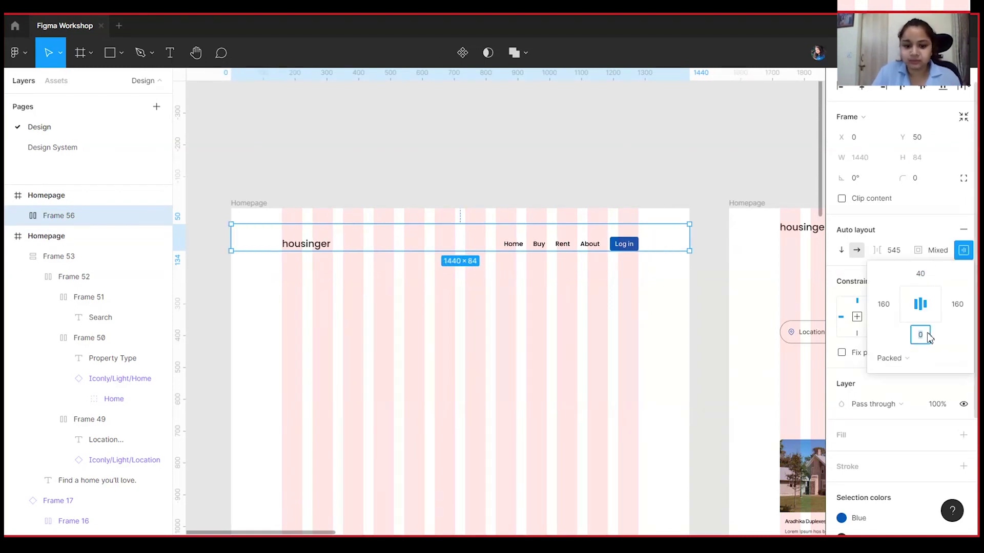
key("Return")
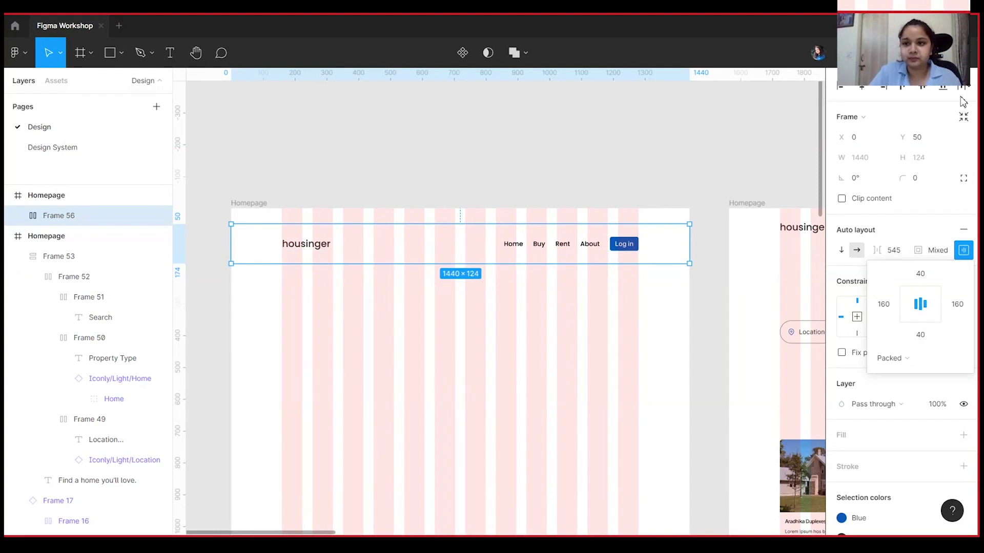
left_click(860, 88)
left_click(614, 114)
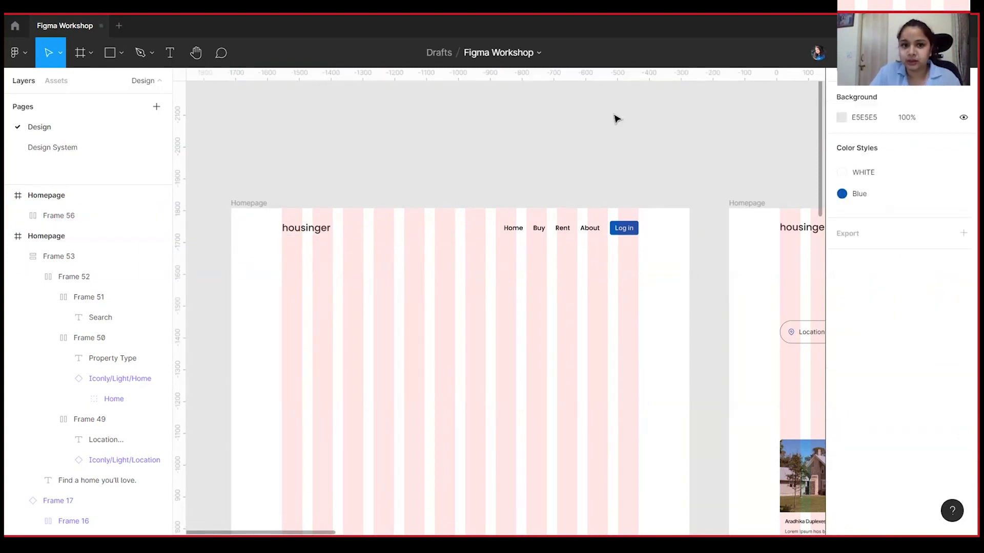
Step: Move the header frame out of the Homepage frame onto the canvas above it and add a white FFFFFF fill
scroll(620, 242, "left", 1)
scroll(620, 242, "up", 1)
left_click(618, 248)
left_click_drag(618, 248, 604, 163)
scroll(666, 205, "up", 1)
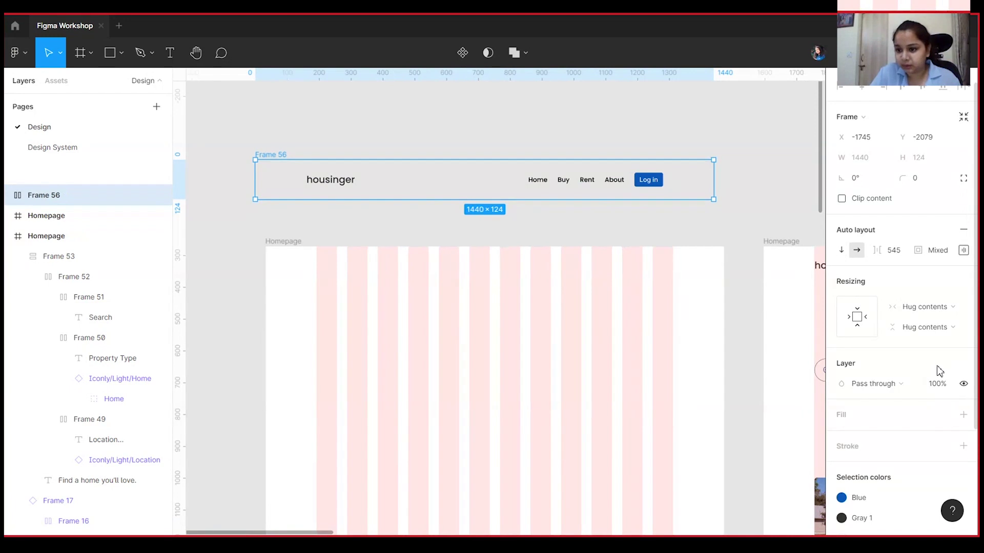
left_click(963, 416)
Step: Inspect the fill color of the empty Homepage frame
left_click(300, 242)
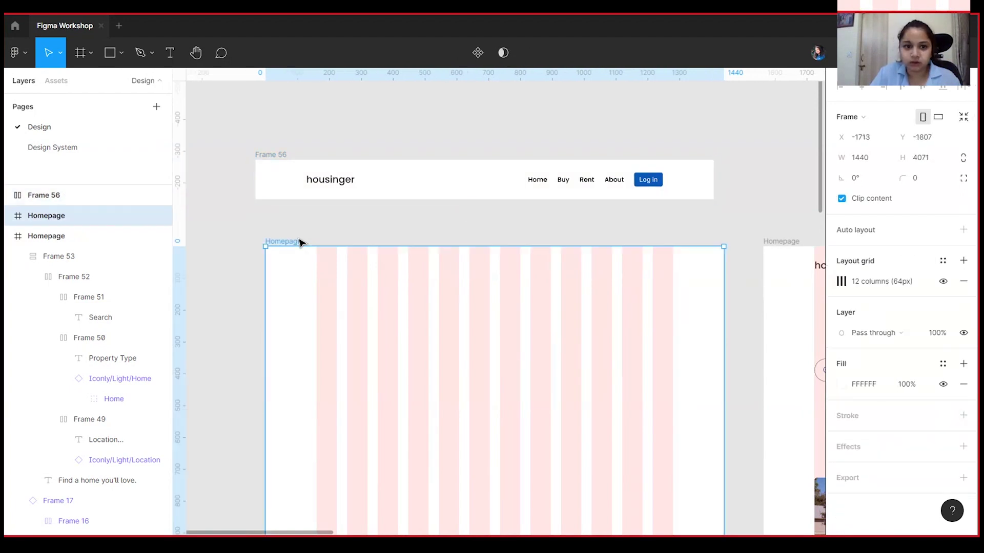
left_click(841, 385)
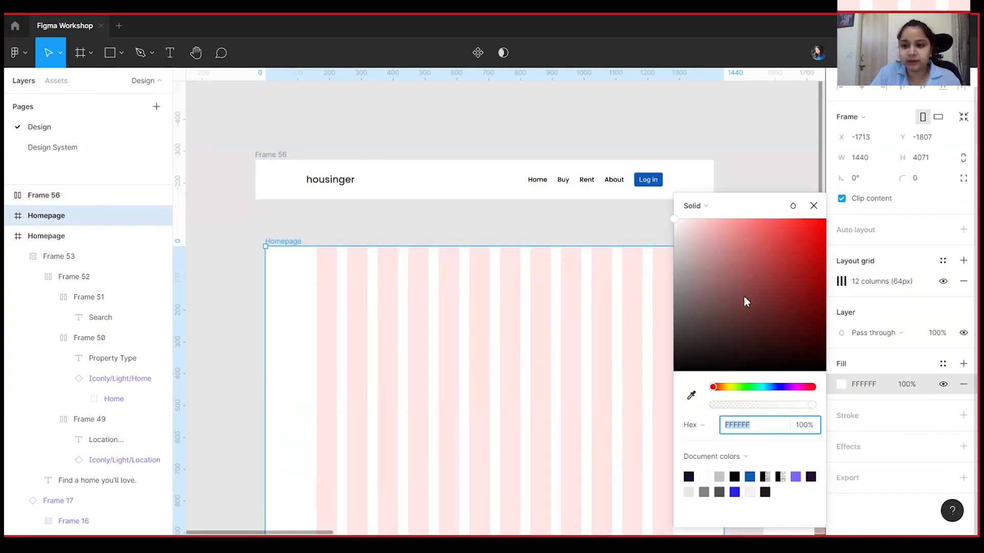
left_click(674, 248)
left_click(259, 149)
left_click_drag(271, 155, 281, 219)
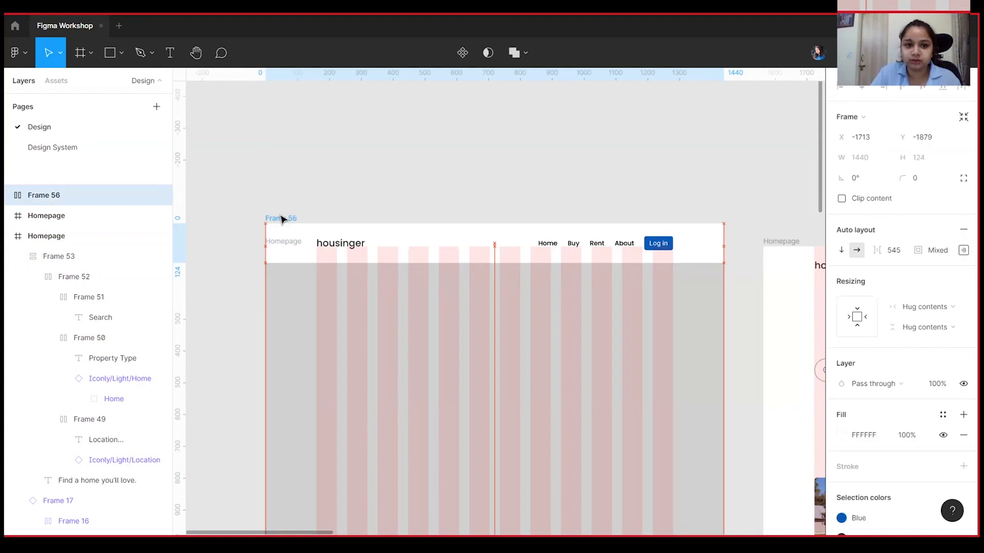
key("ctrl+z")
key("ctrl+z")
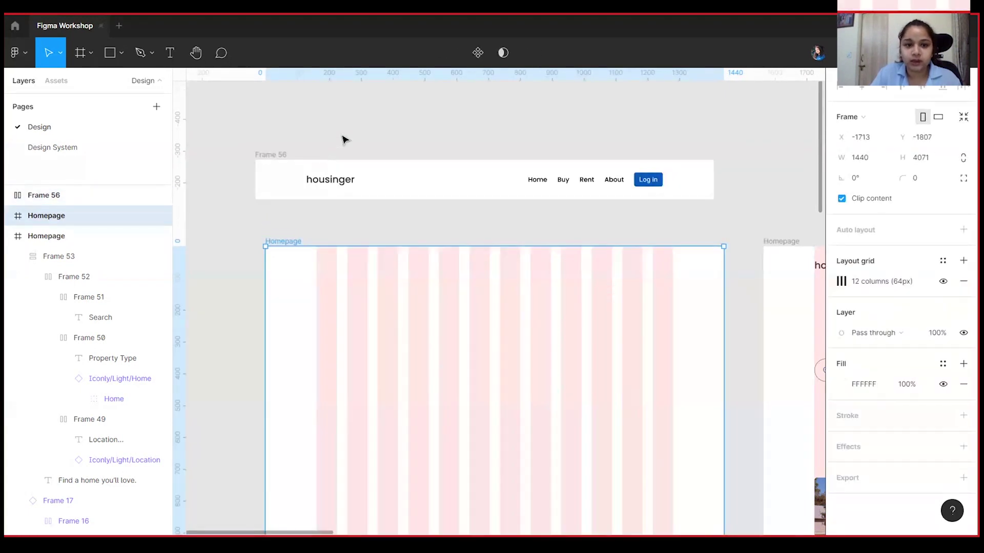
Step: Move the header frame farther above the Homepage frame, to X -1667, Y -2305, and turn it into a component
left_click(342, 139)
left_click_drag(274, 154, 299, 82)
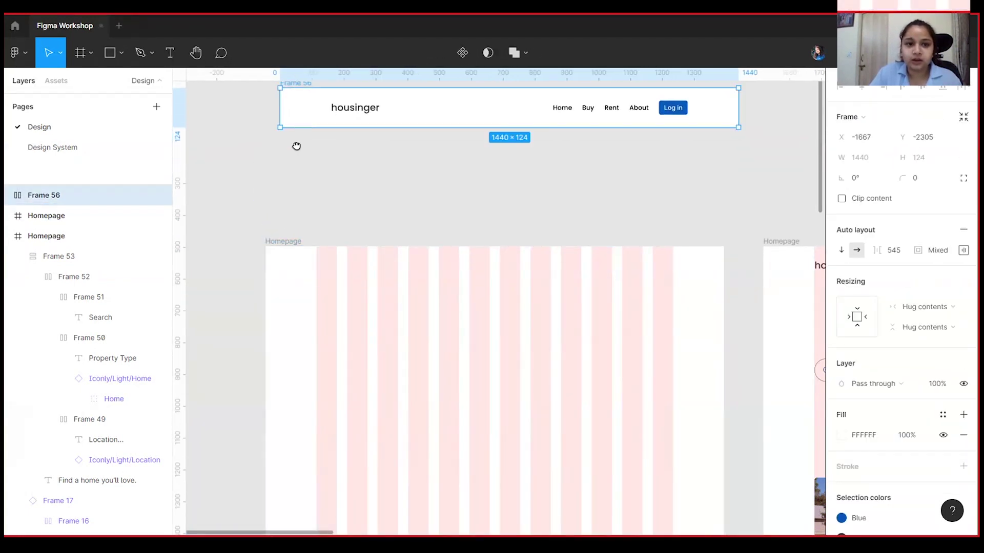
left_click_drag(296, 146, 293, 210)
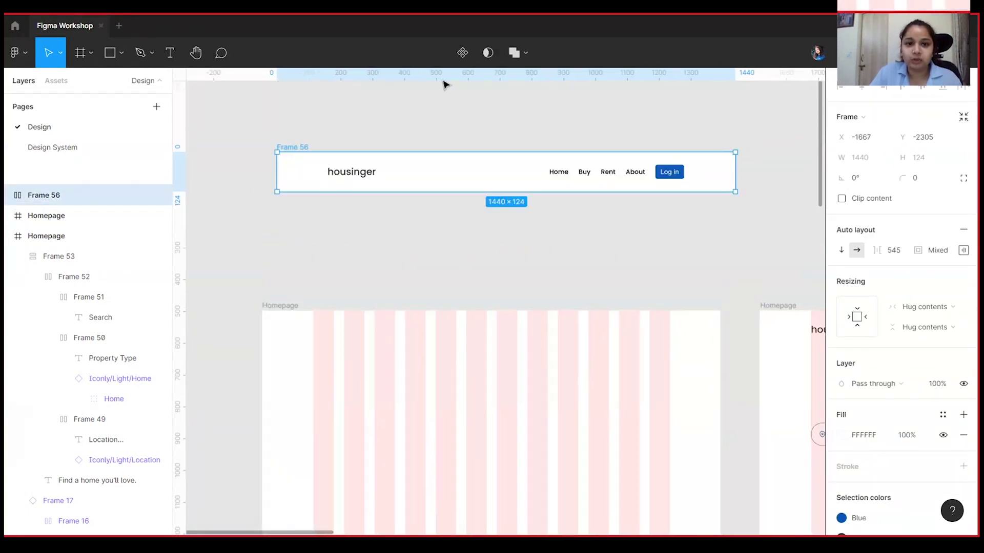
left_click(459, 60)
key("ctrl+z")
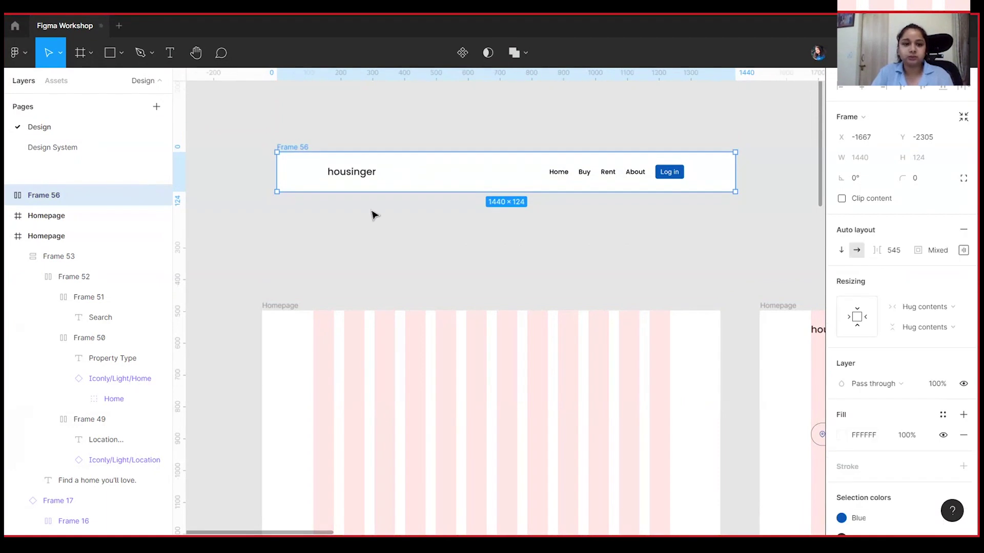
left_click(475, 54)
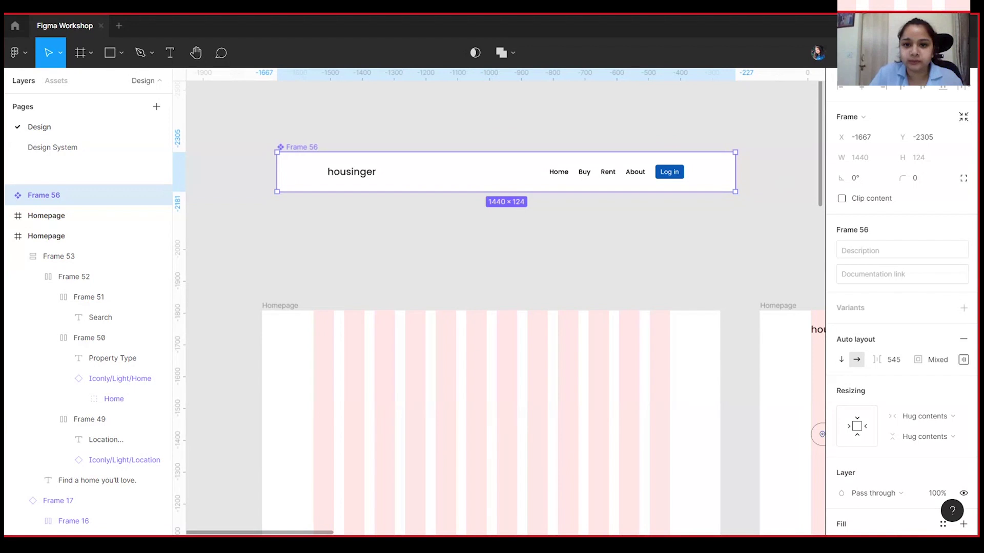
Step: Apply the Blue color style to the Home link in the header component
scroll(451, 268, "up", 3)
scroll(450, 268, "right", 2)
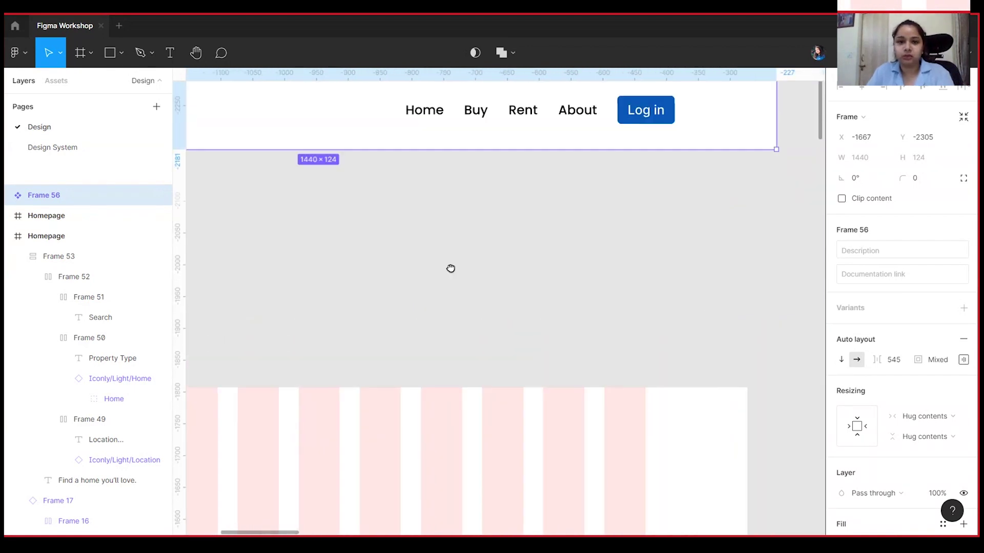
scroll(455, 214, "down", 3)
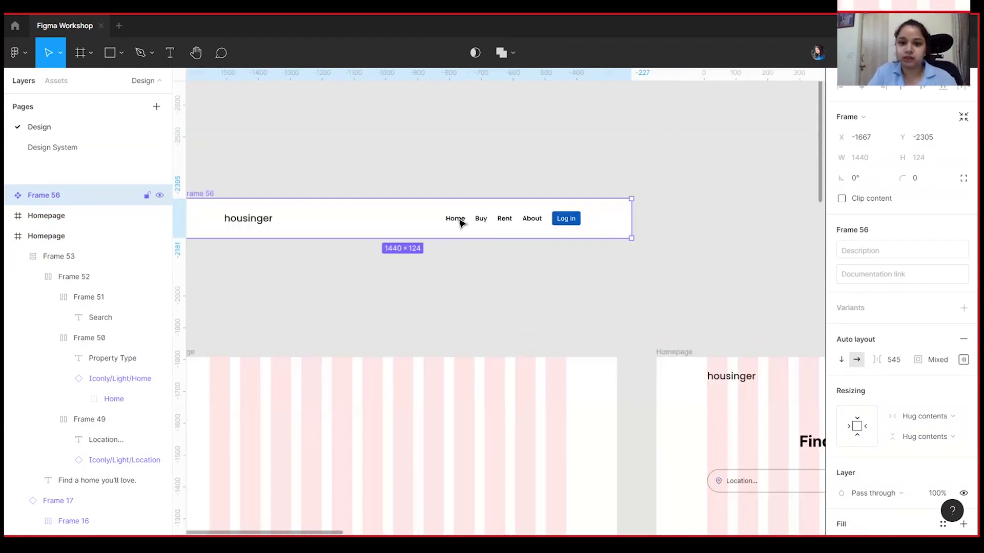
double_click(457, 219)
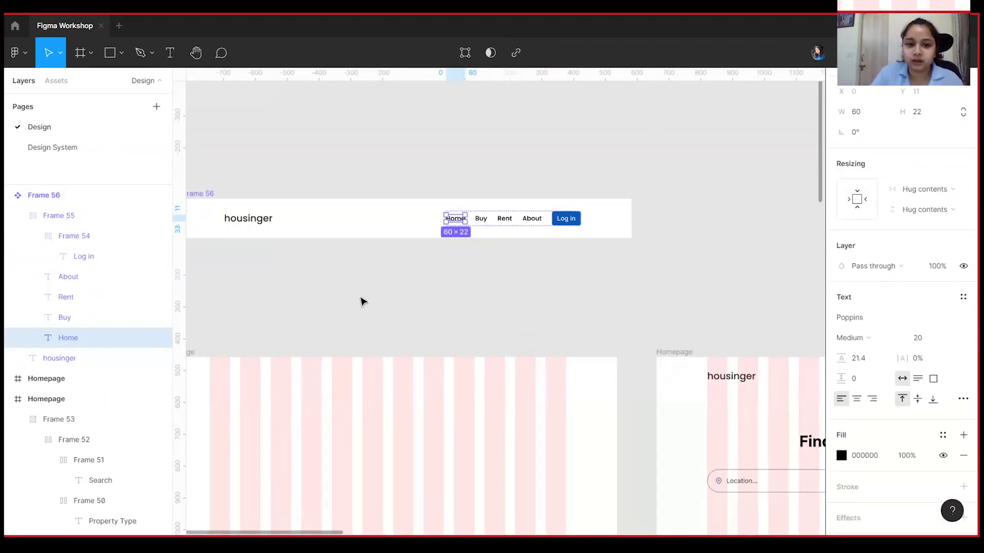
left_click_drag(361, 302, 413, 297)
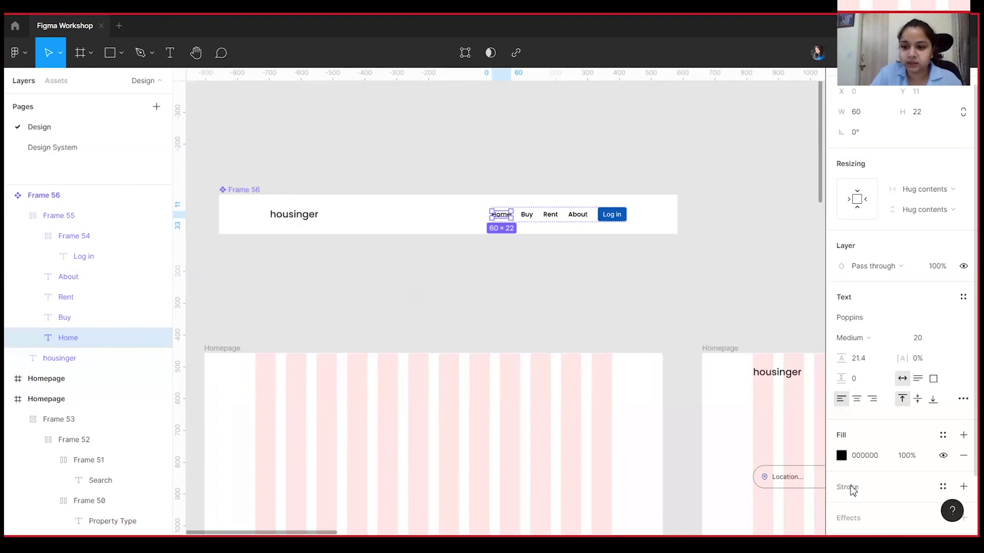
left_click(942, 436)
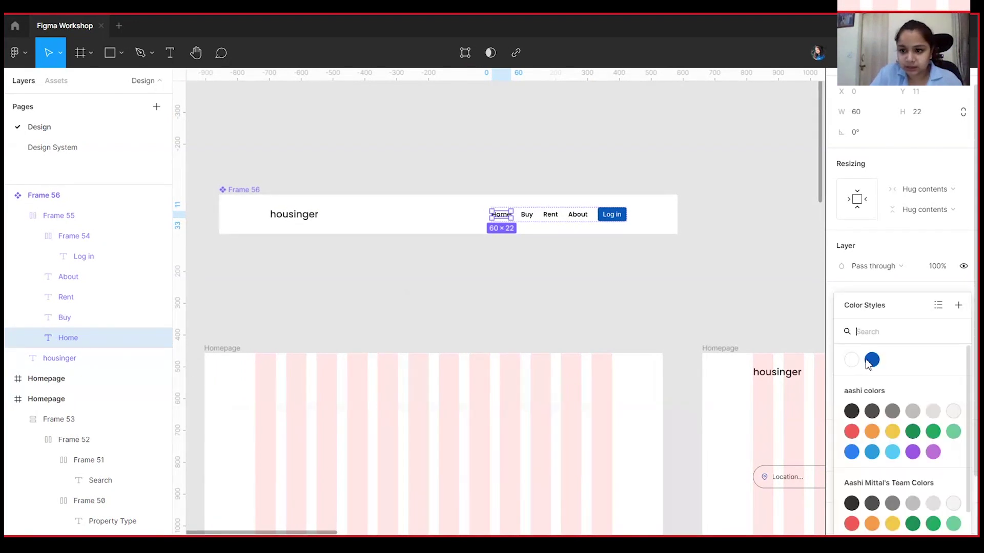
left_click(872, 360)
left_click(873, 342)
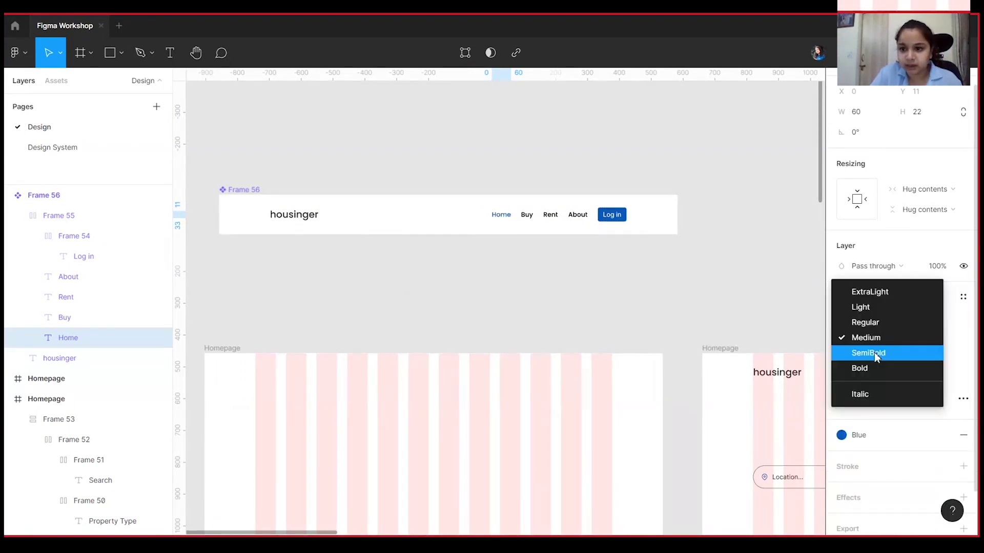
left_click(874, 353)
left_click(227, 142)
Step: Move the header component higher on the canvas, to X -1627, Y -2523, and add a second variant to it
left_click_drag(246, 190, 261, 139)
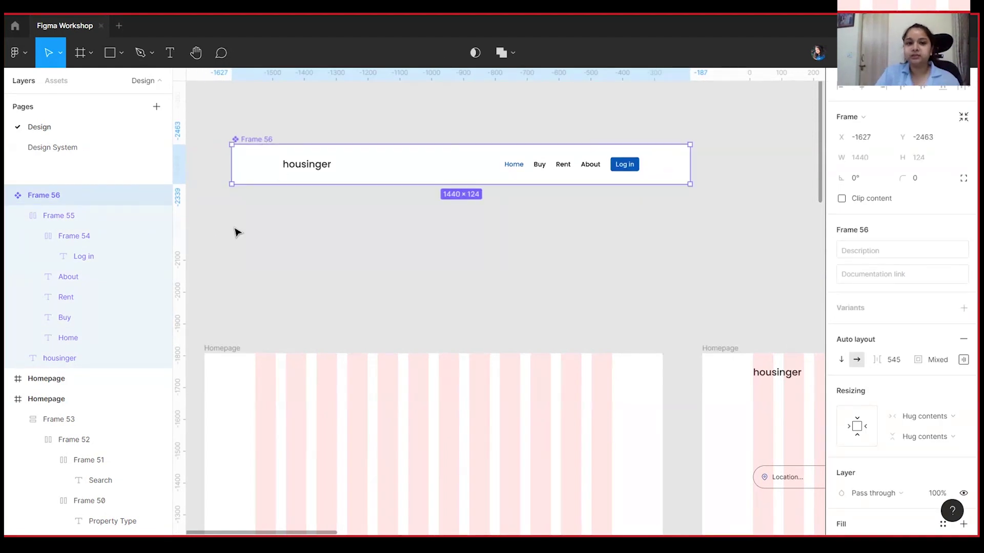
left_click(544, 170)
left_click(541, 164)
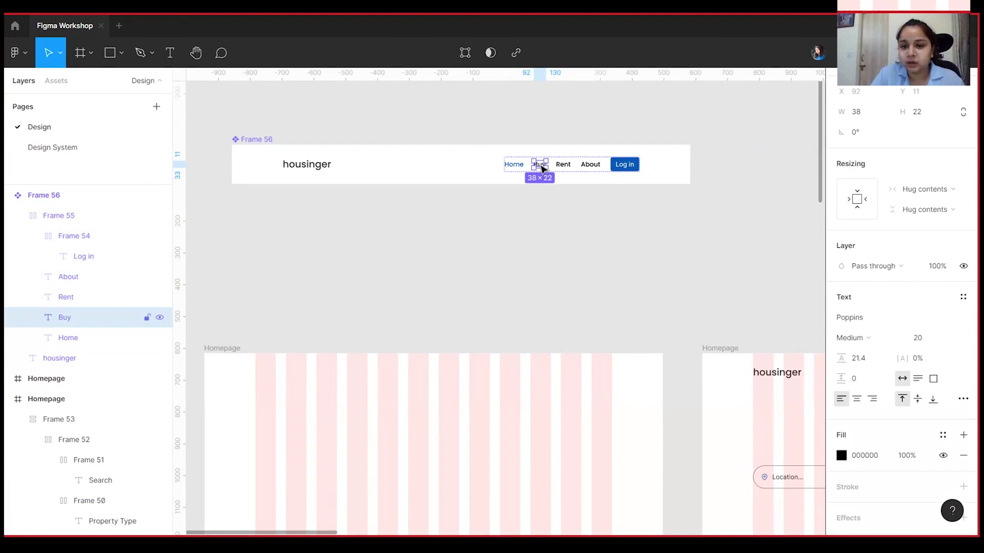
left_click(455, 215)
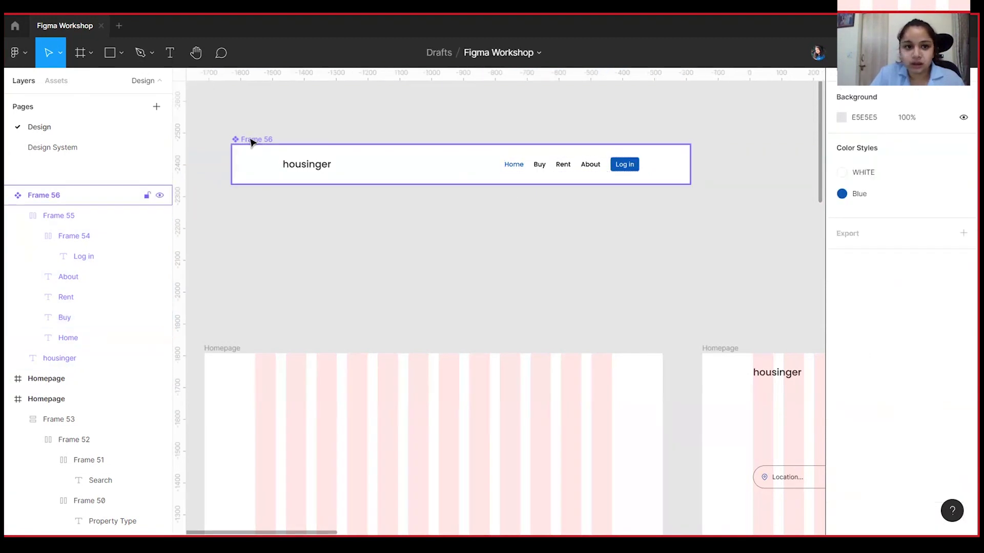
left_click_drag(248, 139, 251, 123)
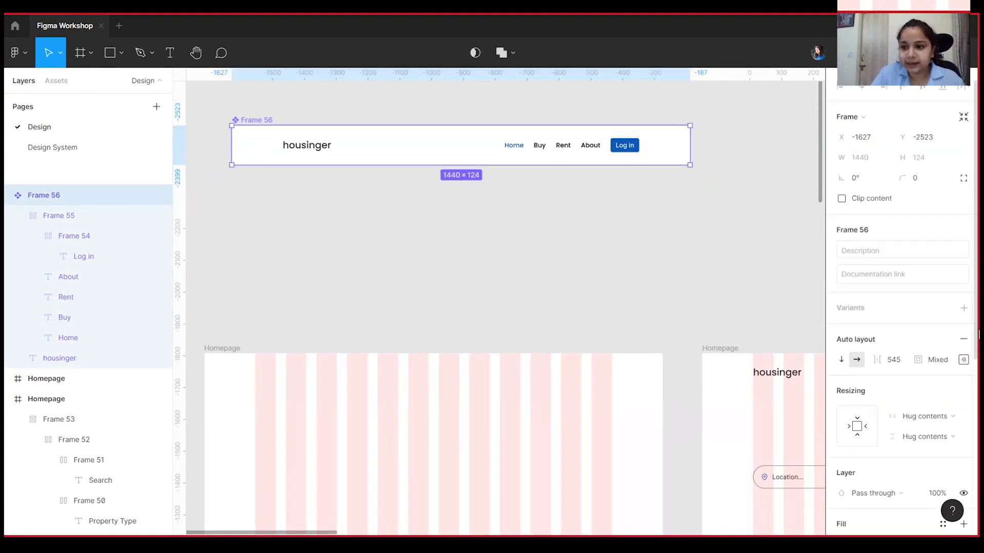
left_click(963, 308)
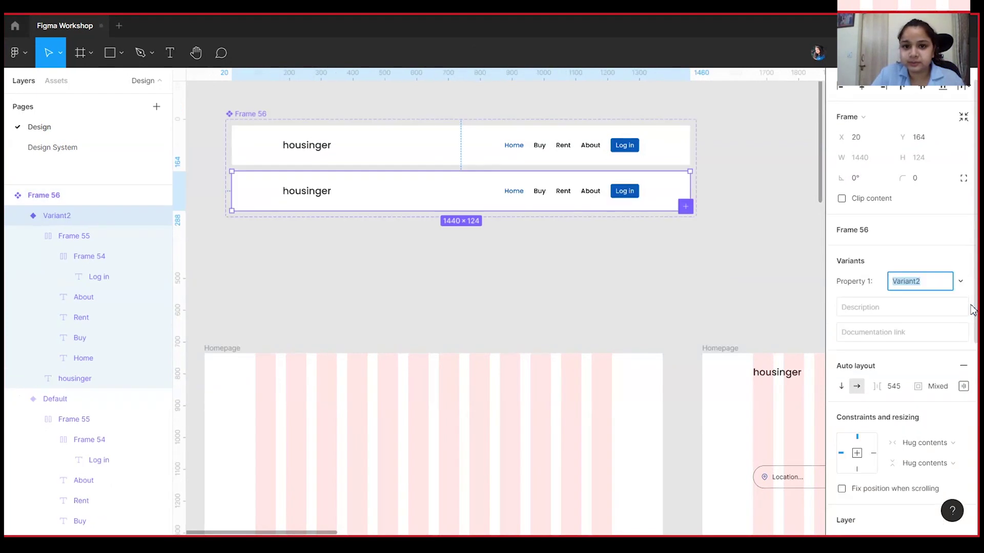
left_click(531, 261)
Step: Apply the Gray 1 color style to the Home link in the second header variant
left_click(533, 194)
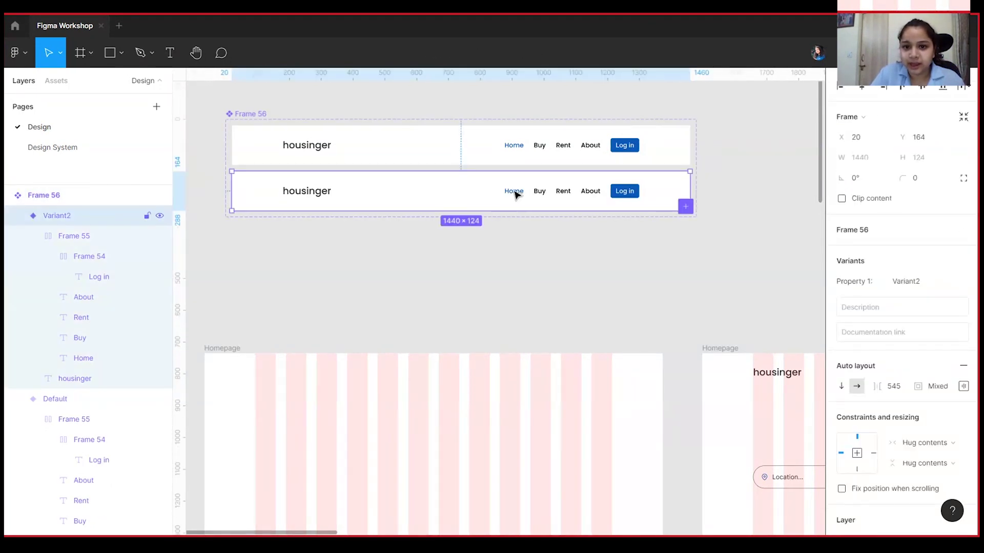
left_click(514, 192)
left_click(875, 435)
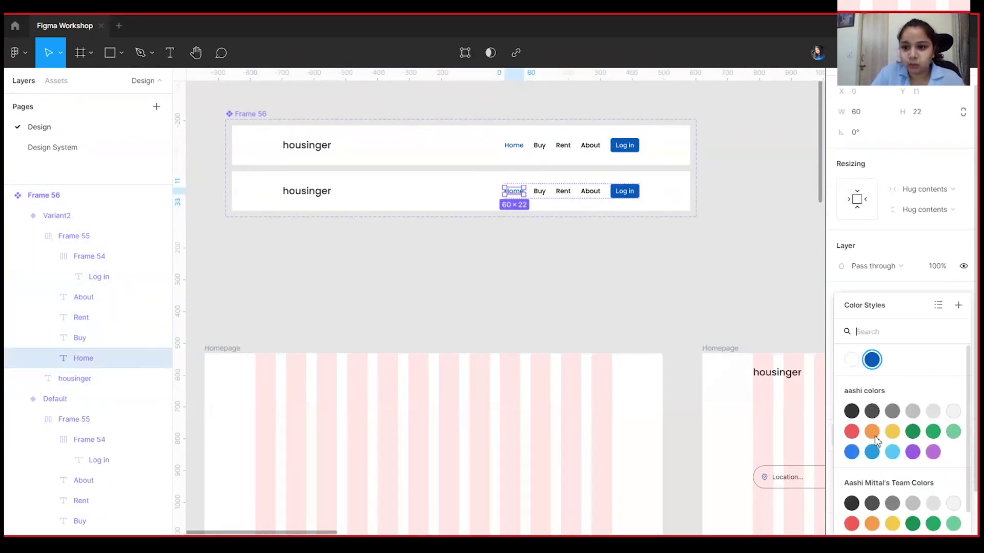
left_click(852, 411)
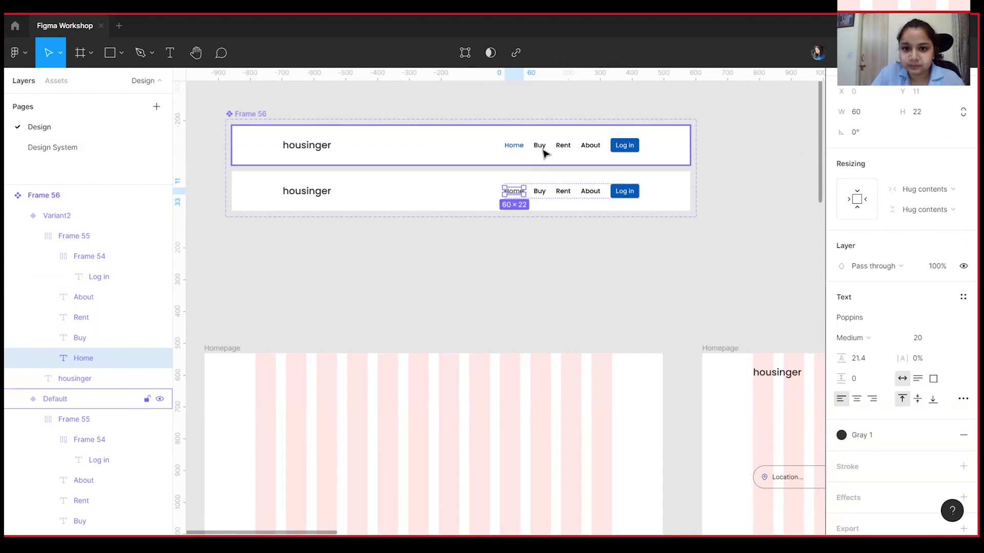
Step: Apply the Blue color style to the Buy link in the second header variant
left_click(540, 191)
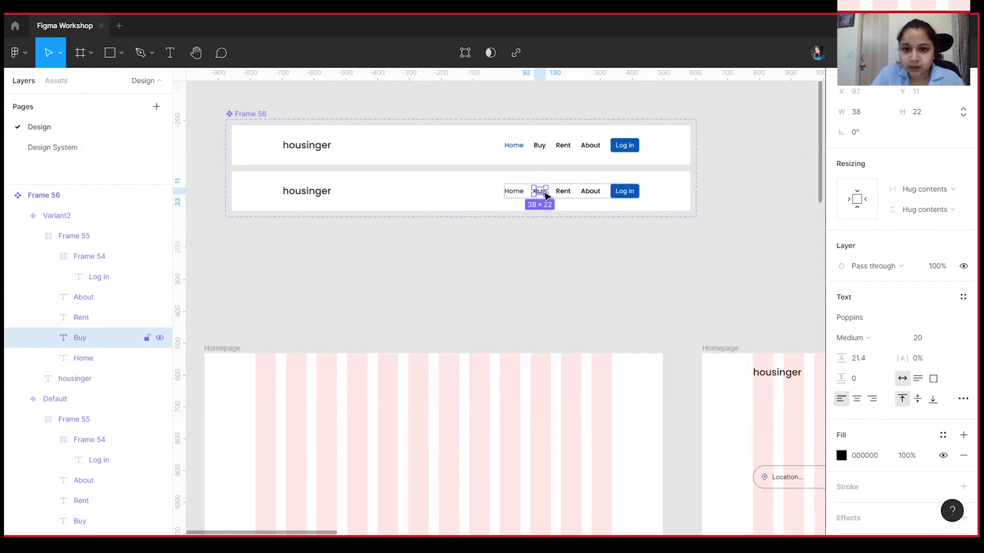
left_click(937, 435)
left_click(872, 360)
left_click(533, 250)
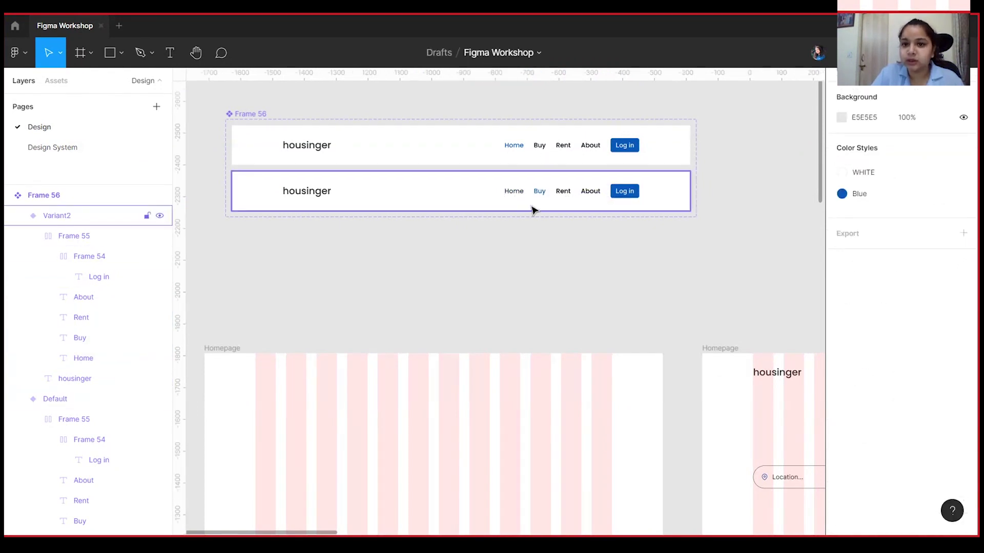
Step: Apply the Gray 1 color style to Buy, Rent and About in the first header variant and to Rent and About in the second
double_click(540, 145)
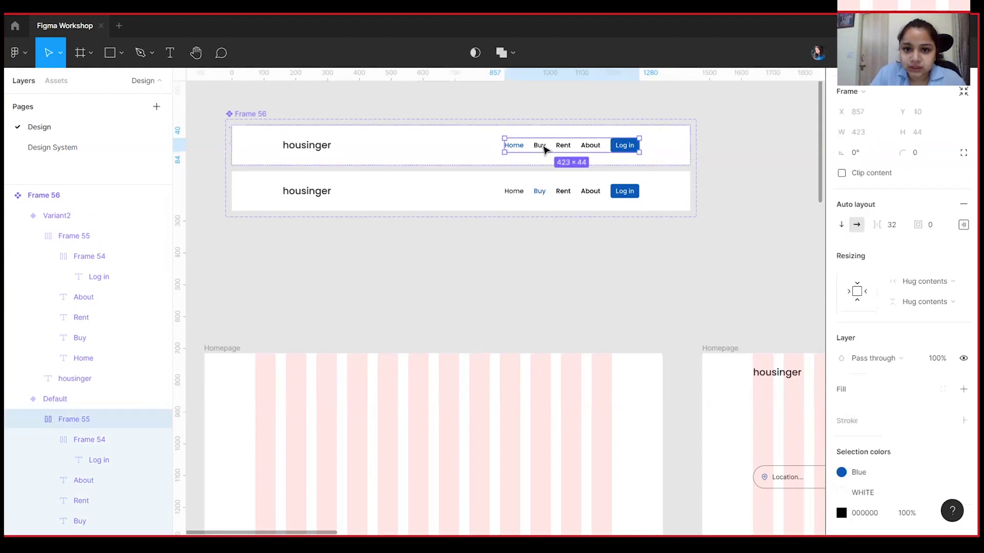
left_click(540, 145)
left_click(563, 145, "shift")
left_click(592, 147, "shift")
left_click(589, 194, "shift")
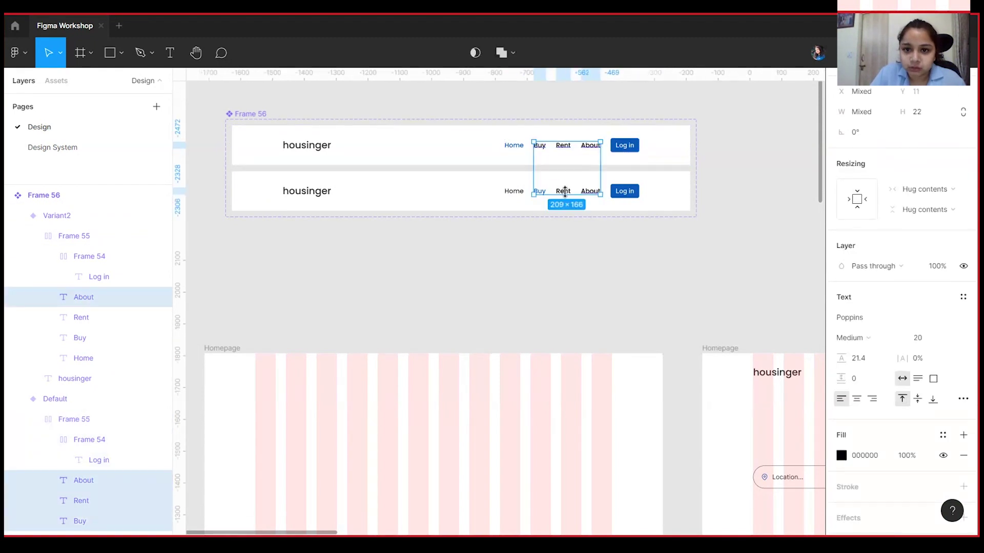
left_click(563, 193, "shift")
left_click(943, 435)
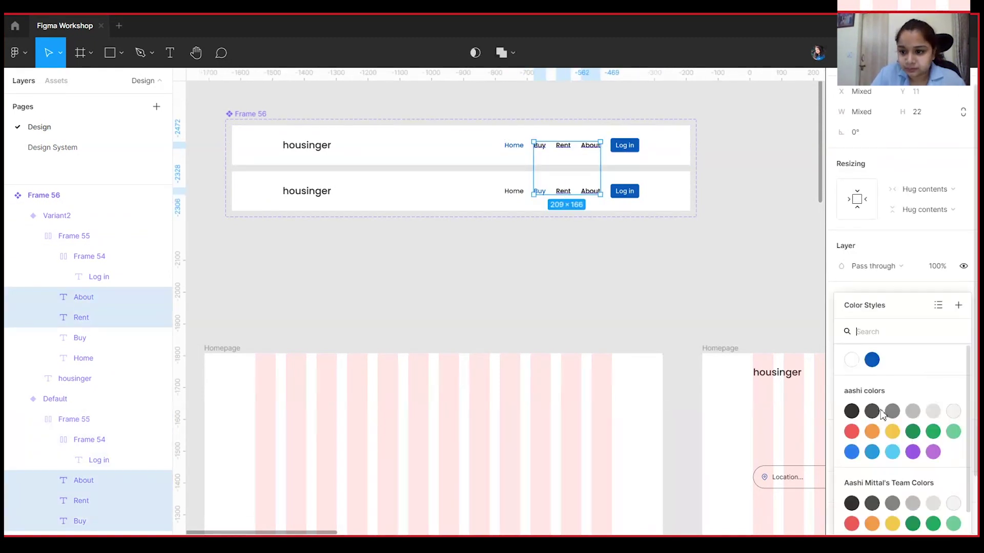
left_click(851, 411)
left_click(533, 281)
Step: Set the second header variant's Property 1 value to Buy
scroll(462, 200, "down", 1)
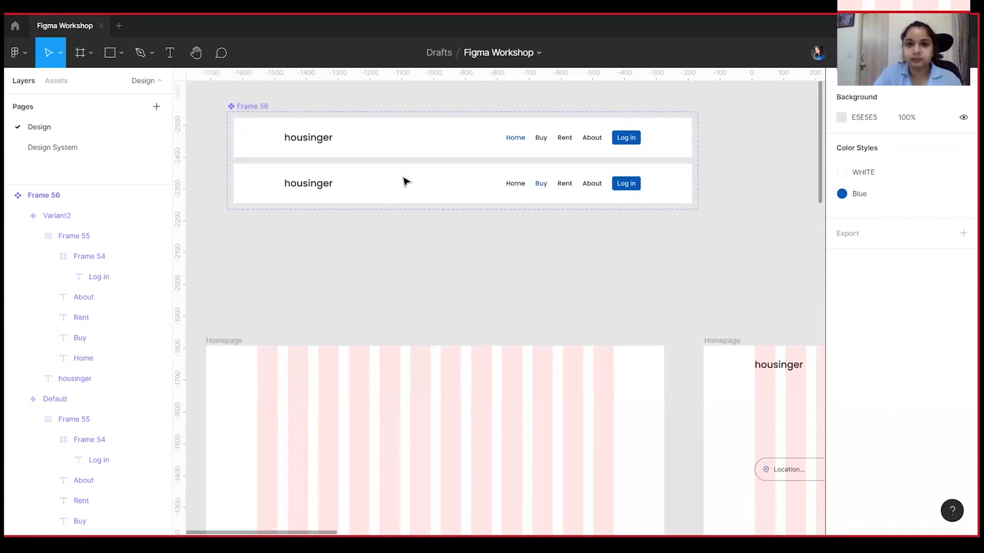
left_click(259, 113)
left_click(555, 182)
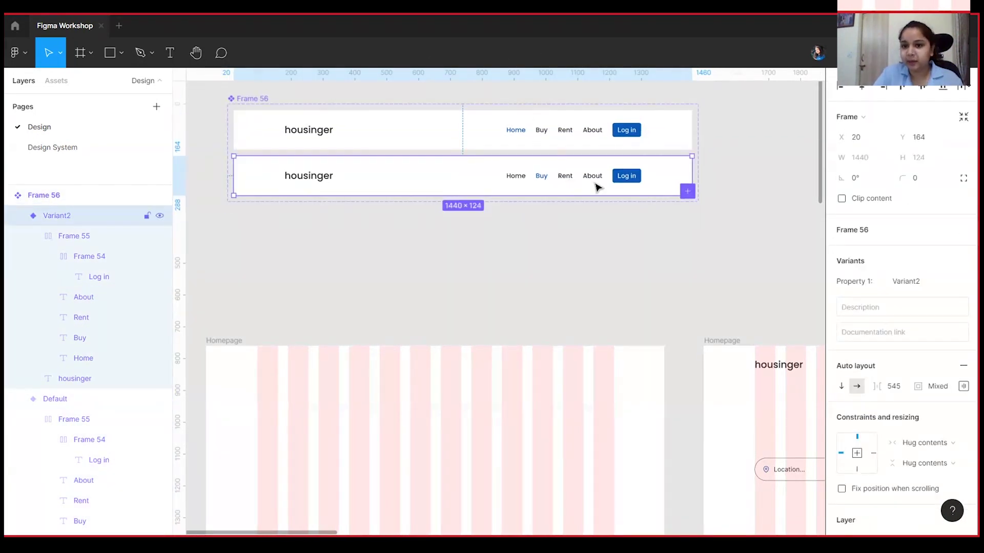
left_click(532, 143)
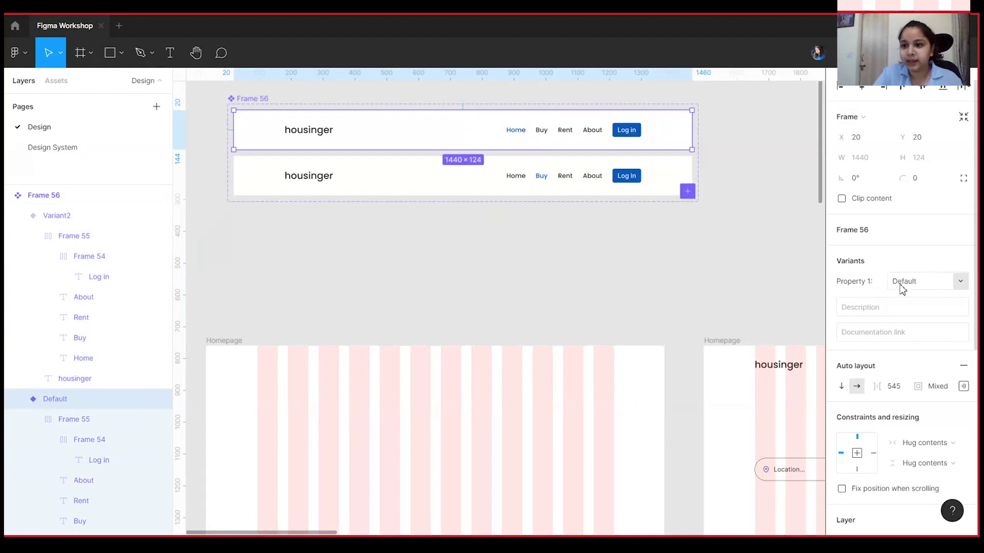
left_click(563, 178)
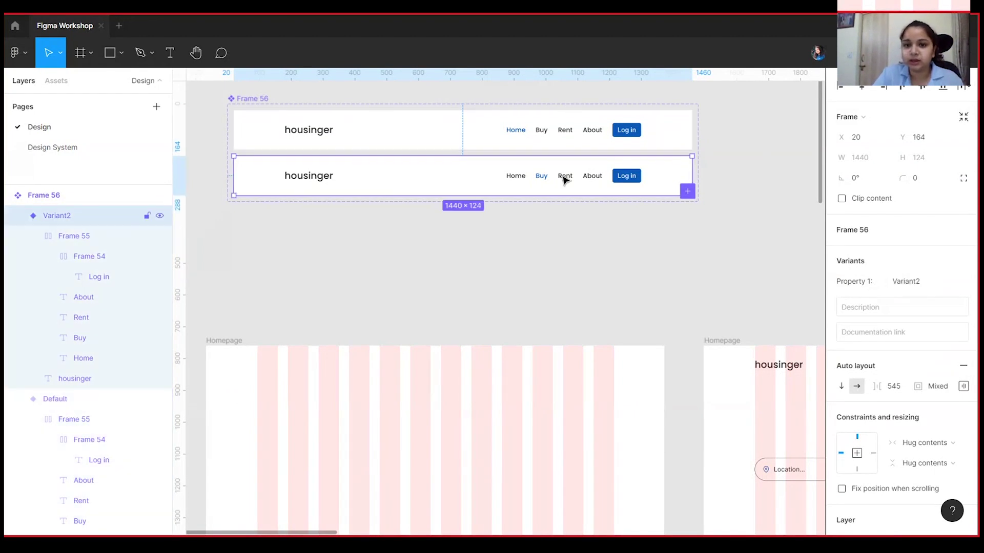
left_click(917, 285)
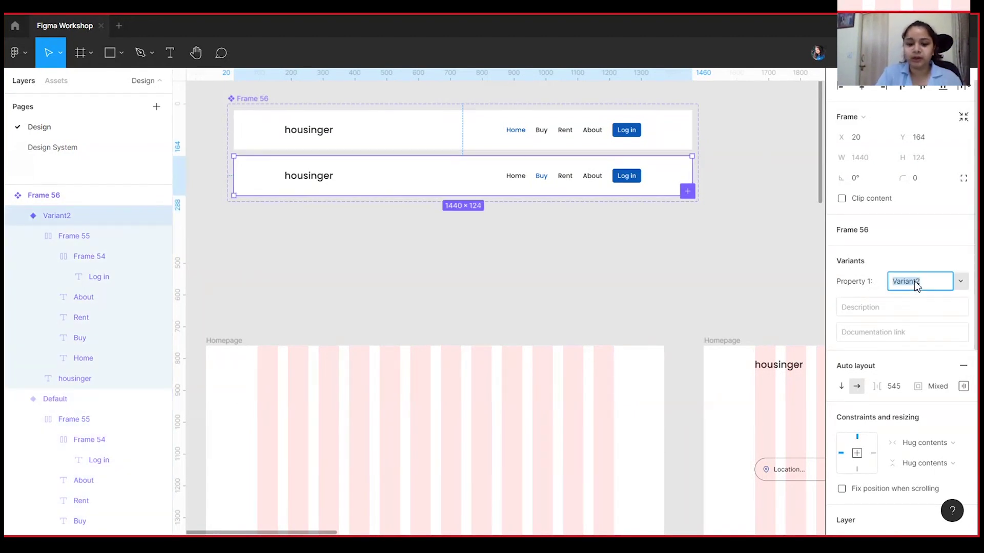
left_click(655, 241)
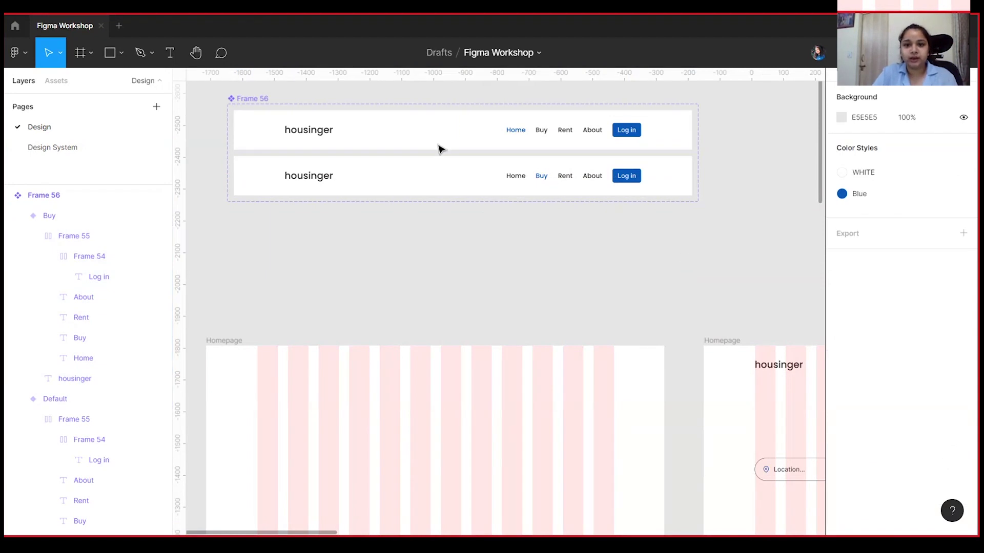
Step: Add a third variant to the header component and apply the Gray 1 color style to its Home link
left_click(592, 161)
left_click(260, 98)
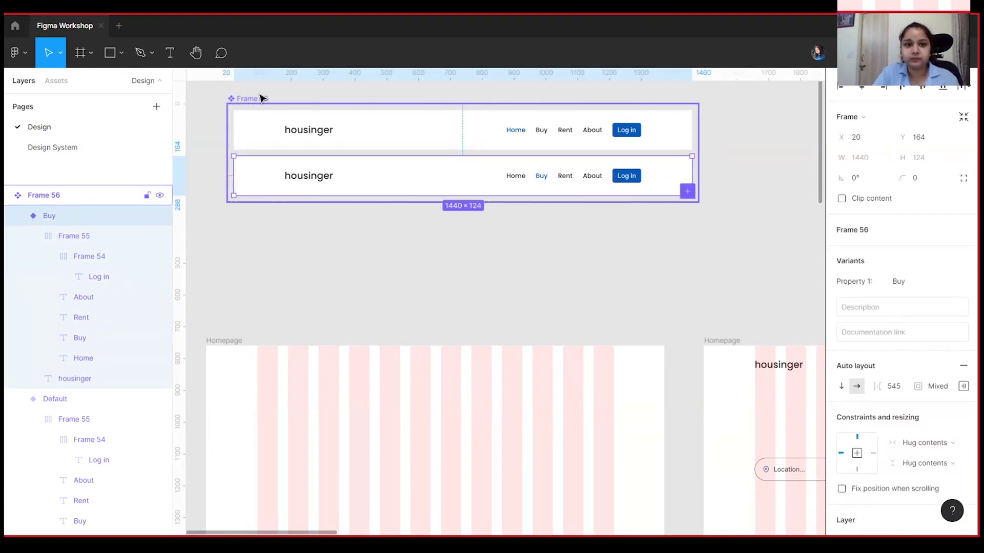
left_click(687, 192)
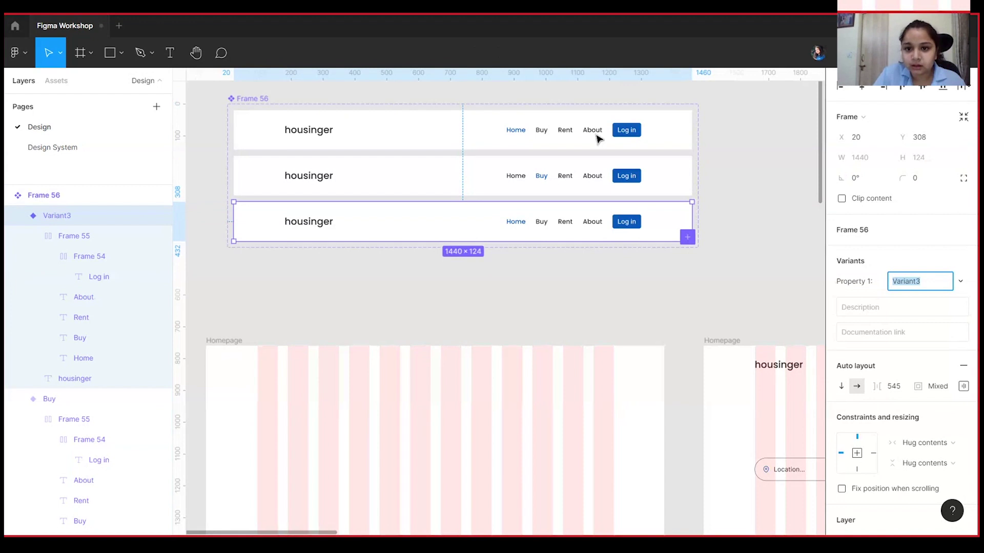
double_click(514, 223)
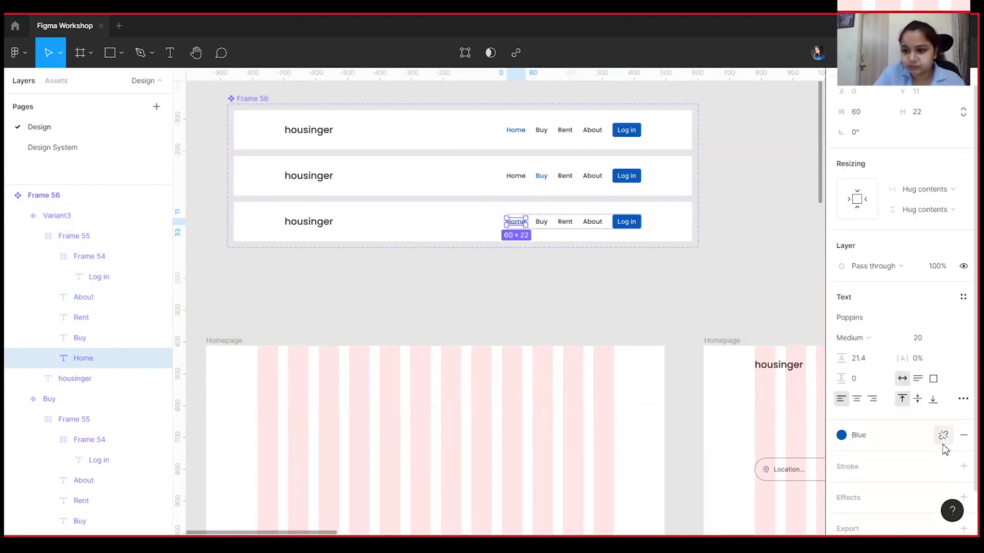
left_click(860, 435)
left_click(854, 409)
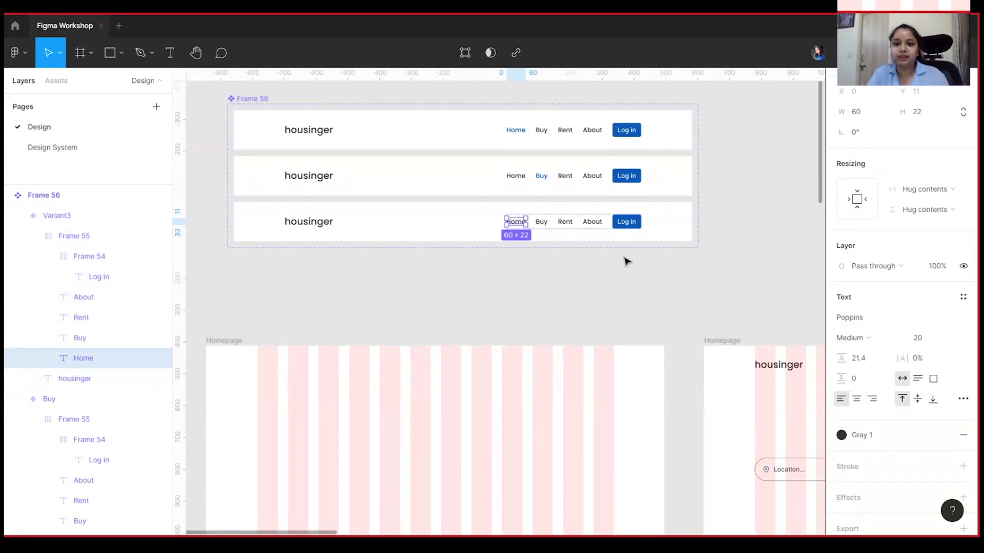
Step: Apply the Blue color style to the Rent link in the third header variant
left_click(552, 224)
double_click(563, 223)
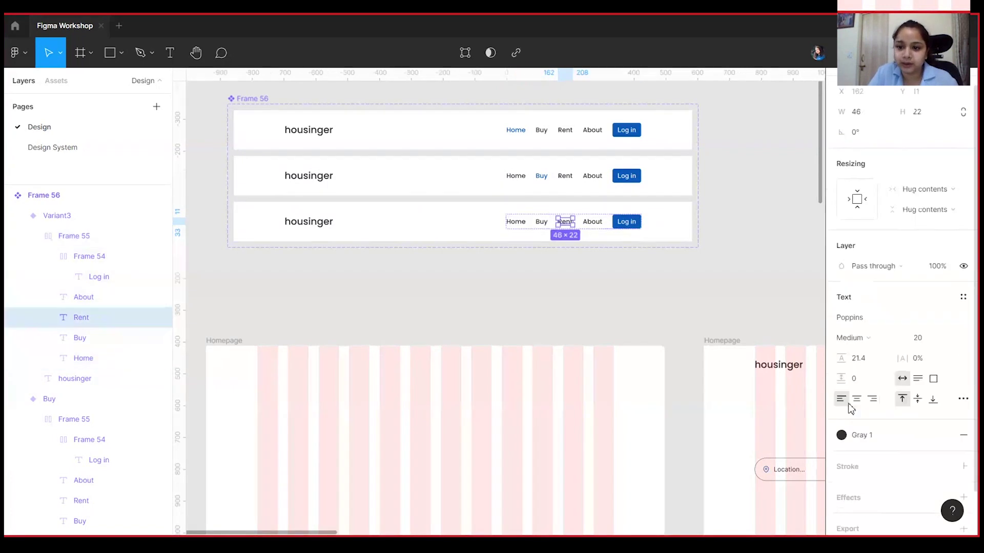
left_click(846, 437)
left_click(873, 356)
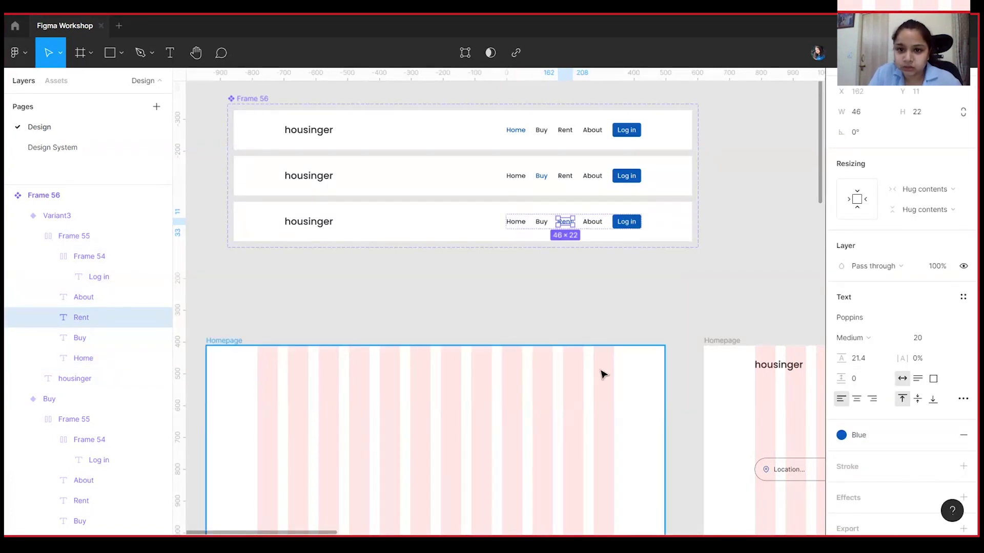
Step: Move the header component set up to X -1643, Y -2595, and set its third variant's Property 1 value to Rent
left_click(263, 99)
left_click_drag(263, 98, 263, 89)
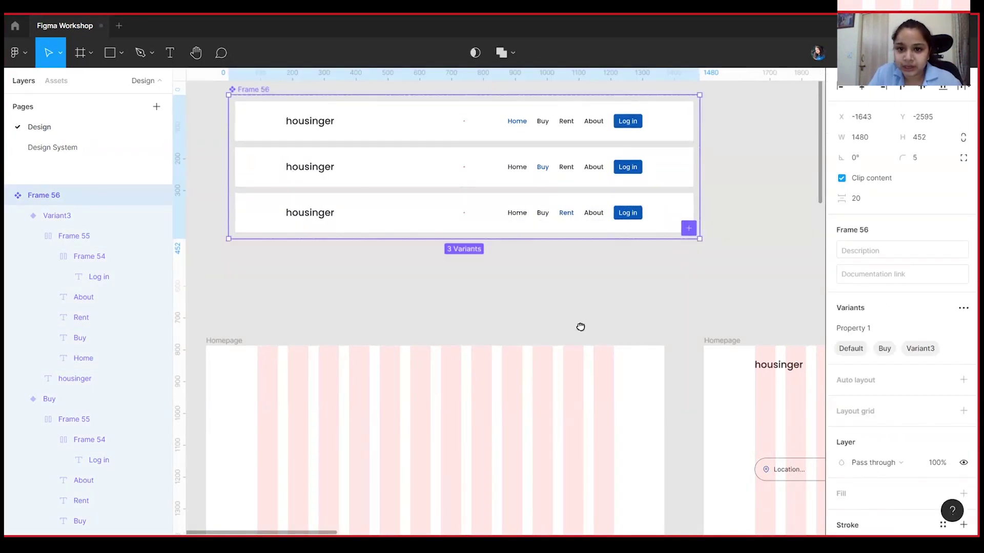
left_click_drag(579, 327, 571, 320)
left_click(546, 223)
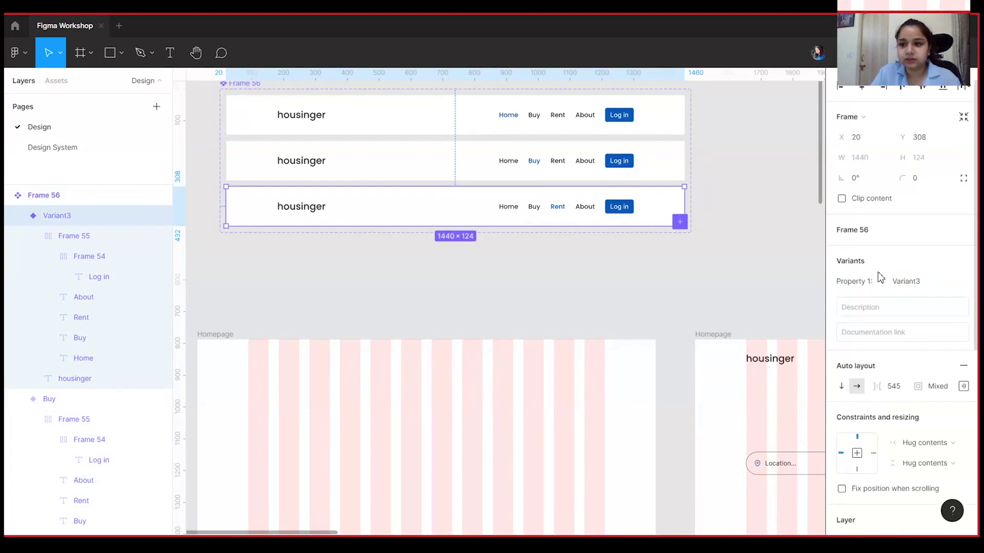
left_click(904, 281)
type("Rent")
left_click(677, 240)
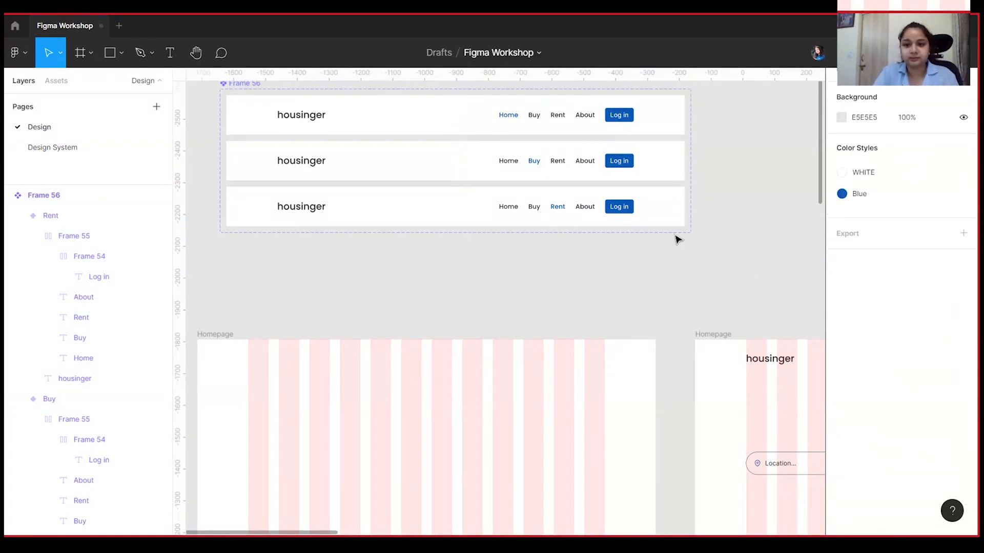
Step: Add a fourth variant to the header component and apply the Gray 1 color style to its Home link
left_click(248, 88)
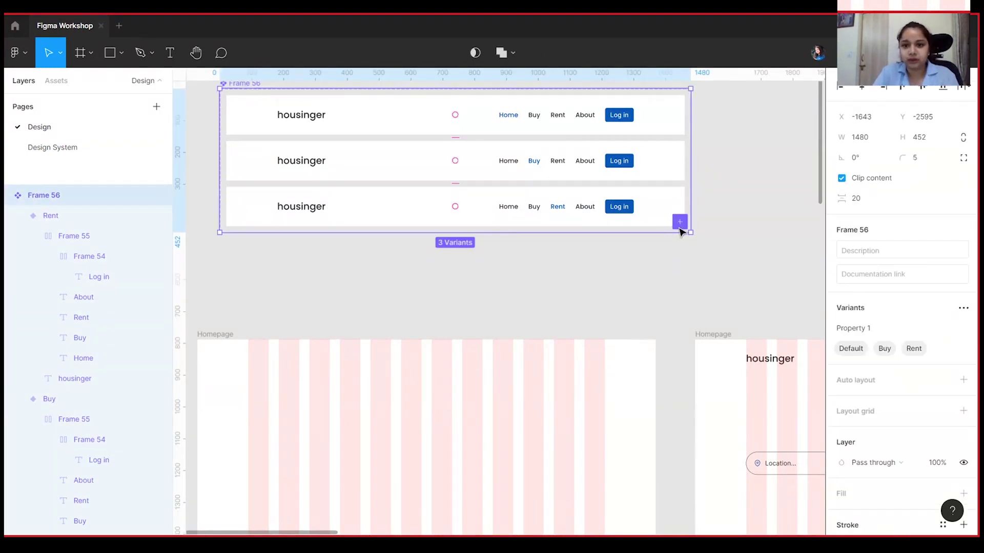
left_click(680, 222)
left_click(510, 253)
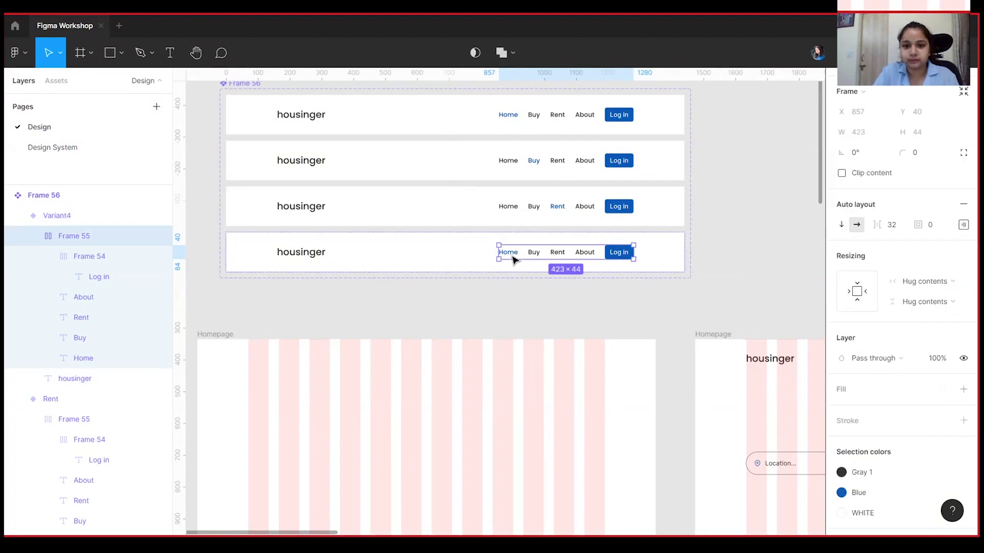
left_click(508, 252)
left_click(842, 435)
left_click(850, 408)
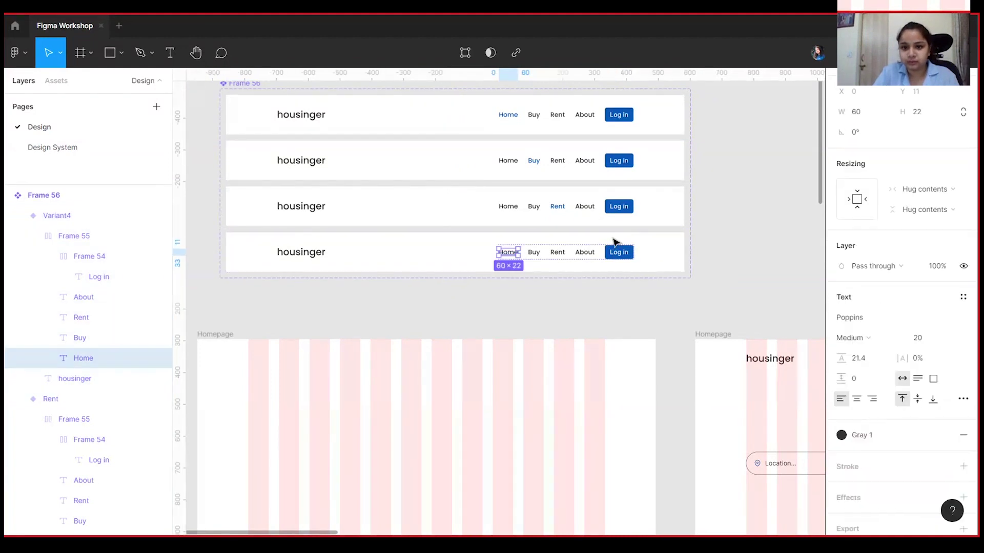
Step: Apply the Blue color style to the About link in the fourth header variant
left_click(585, 252)
left_click(841, 435)
left_click(871, 359)
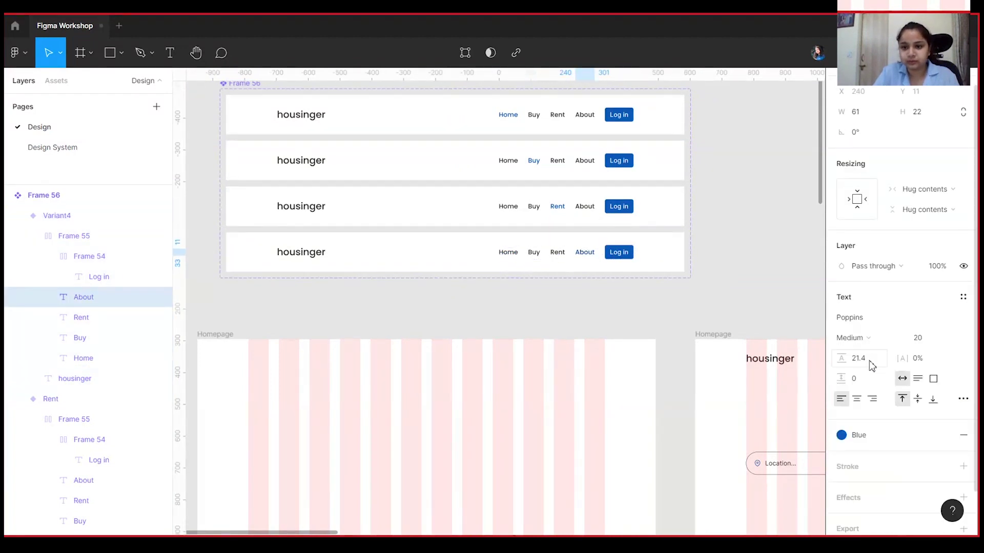
Step: Set the fourth variant's Property 1 value to About and move the header component set to X -1679, Y -2627
left_click(669, 257)
left_click(905, 283)
type("A")
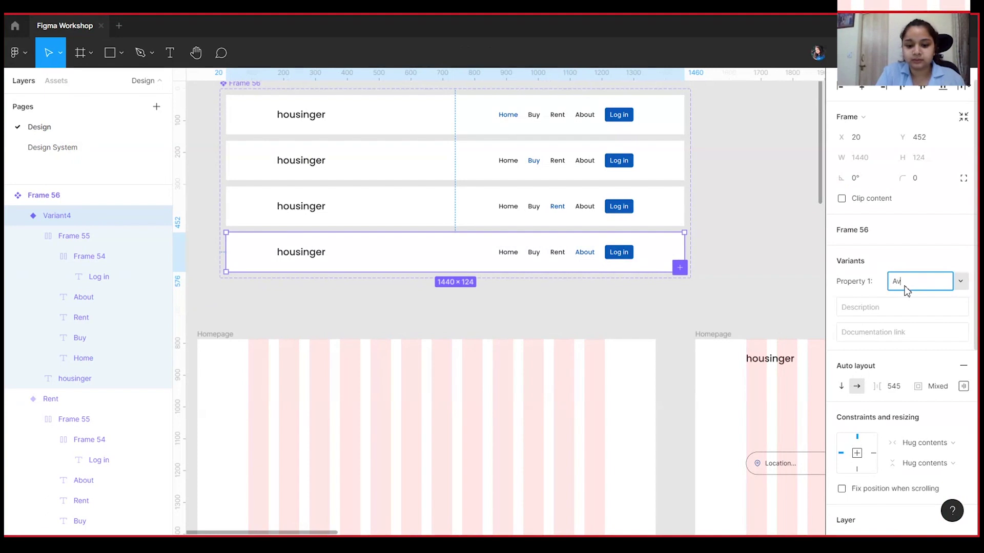
left_click(757, 258)
key("minus")
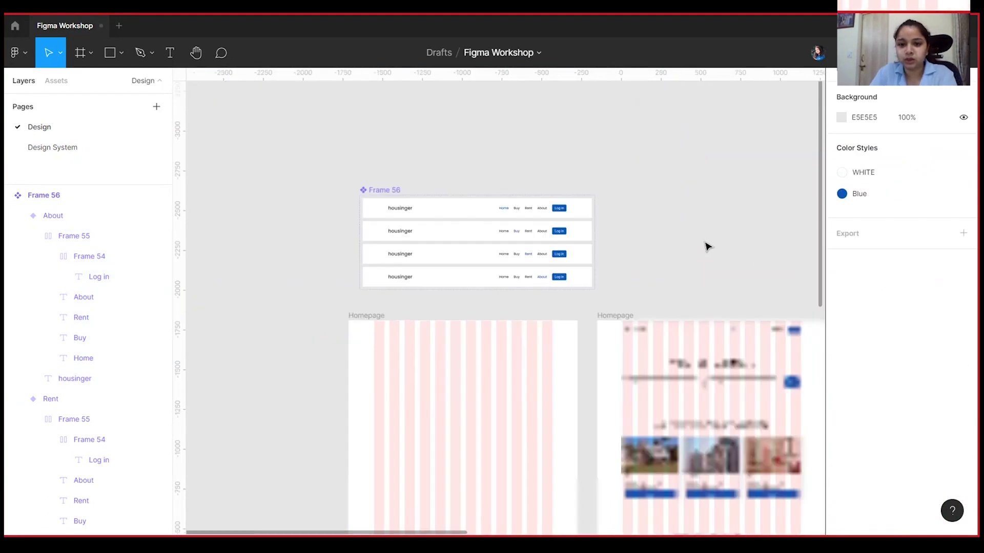
left_click_drag(369, 194, 362, 189)
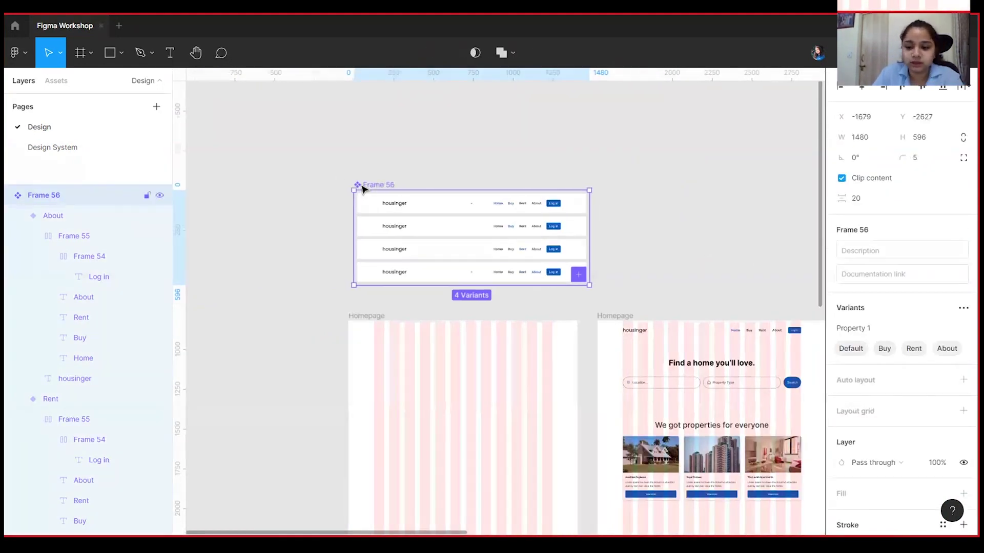
key("shift+2")
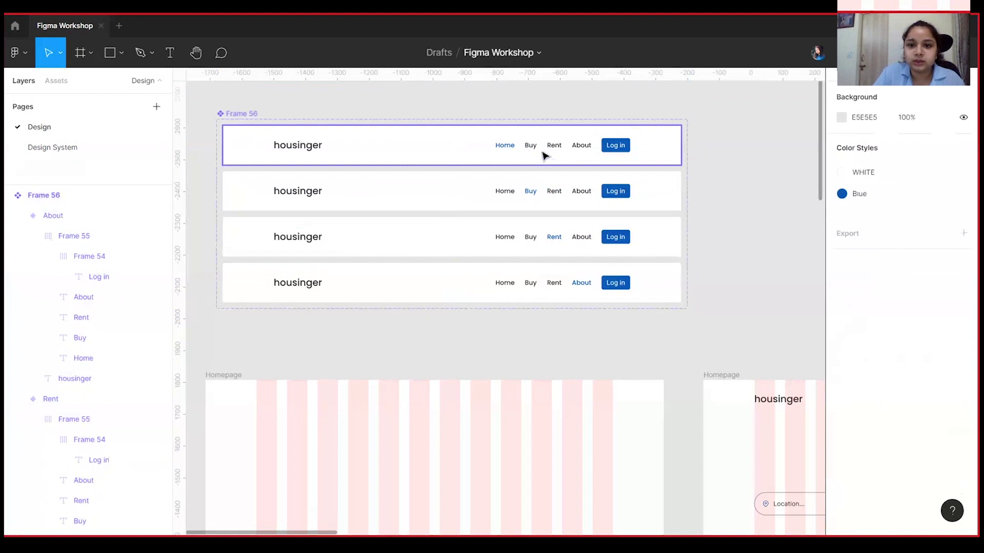
Step: Place an instance of the Default header variant in the empty Homepage frame and align it to the frame's top-left corner at X 0, Y 0
left_click(488, 145)
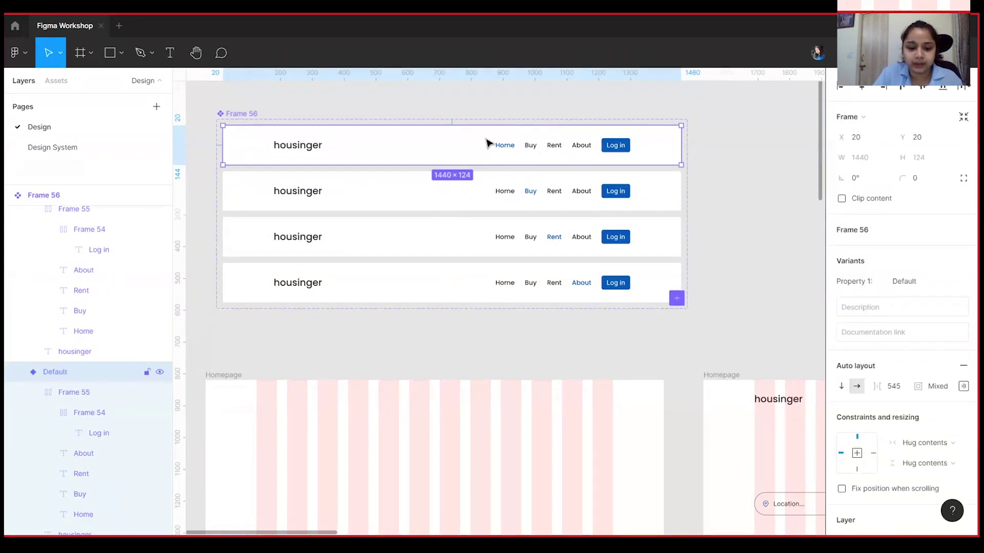
left_click_drag(487, 145, 541, 332)
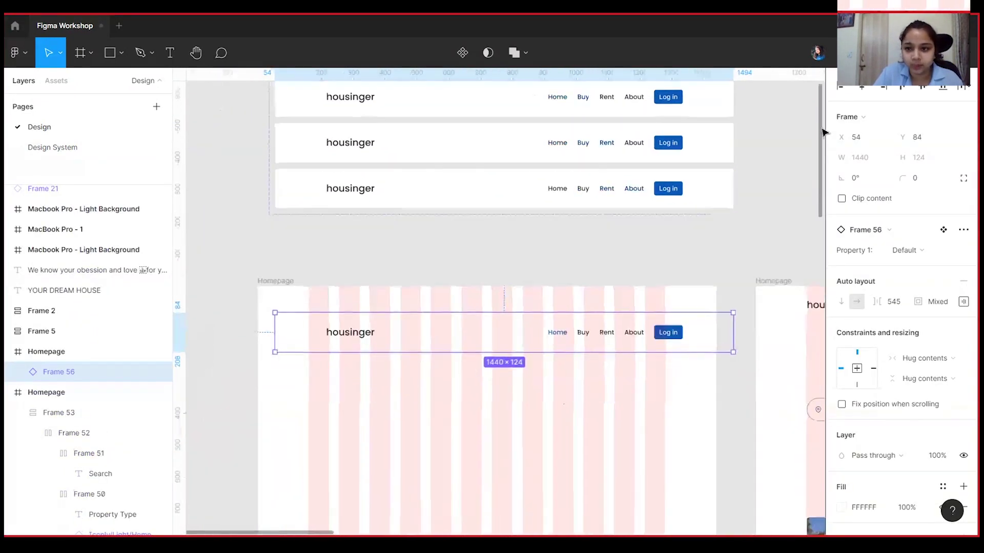
left_click(841, 88)
left_click(902, 87)
left_click(685, 204)
scroll(584, 219, "down", 1)
scroll(584, 220, "right", 1)
left_click(529, 242)
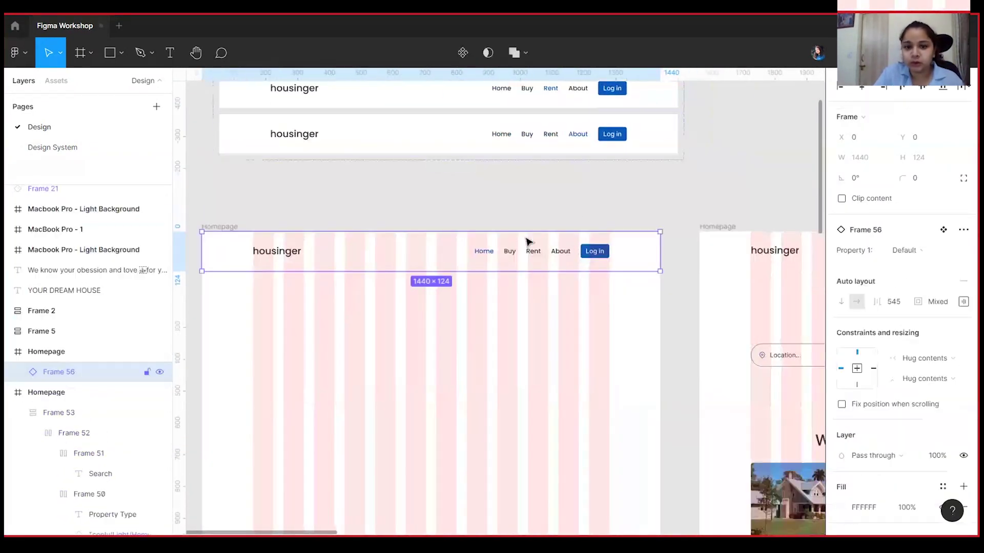
left_click(351, 193)
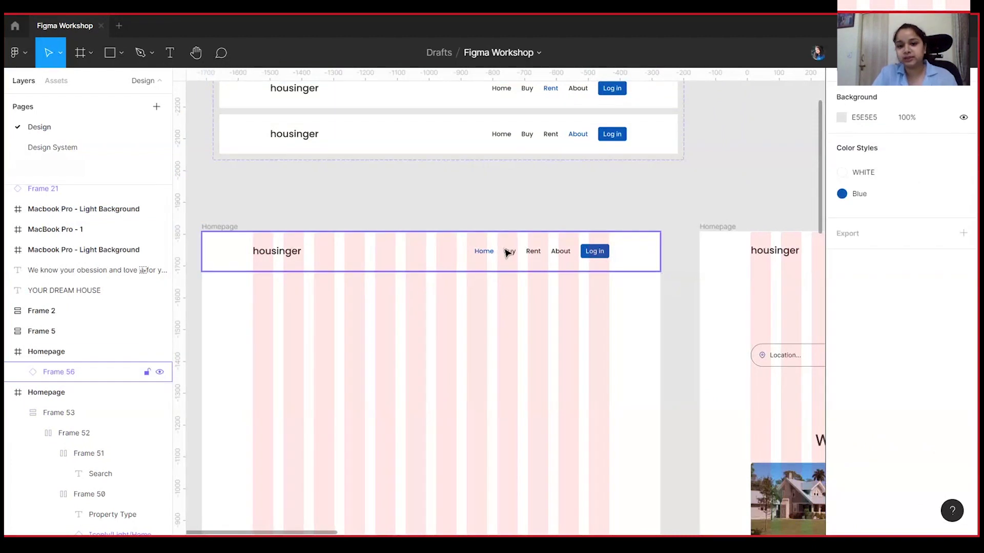
Step: Cycle the Homepage header instance's Property 1 through Buy, Rent and About, and return it to Default
left_click(218, 235)
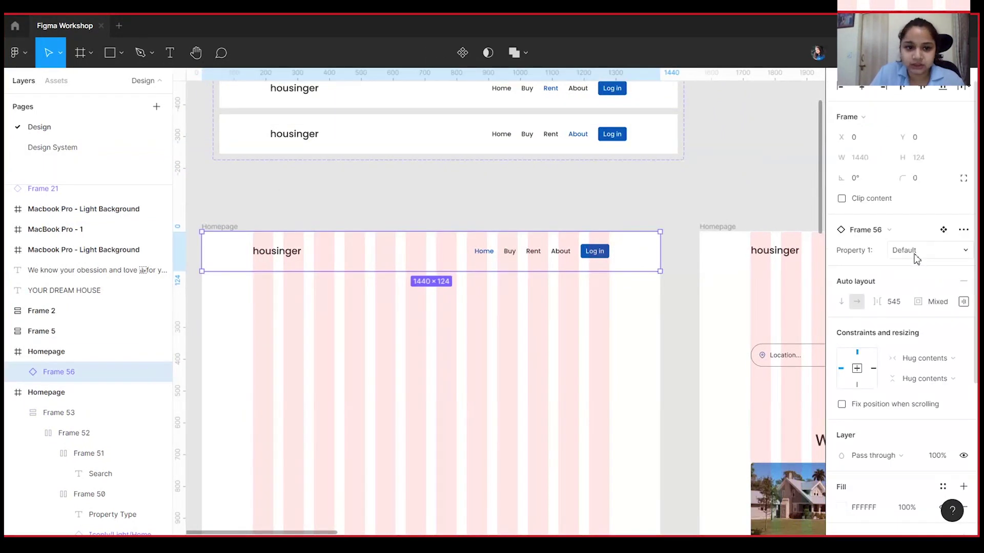
left_click(909, 250)
left_click(924, 268)
left_click(940, 251)
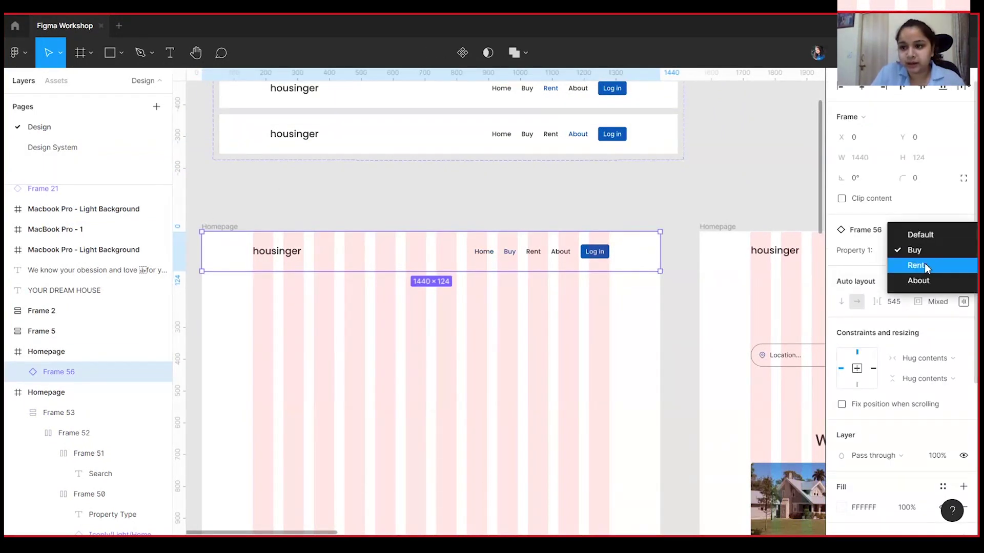
left_click(925, 266)
left_click(927, 251)
left_click(925, 265)
left_click(920, 250)
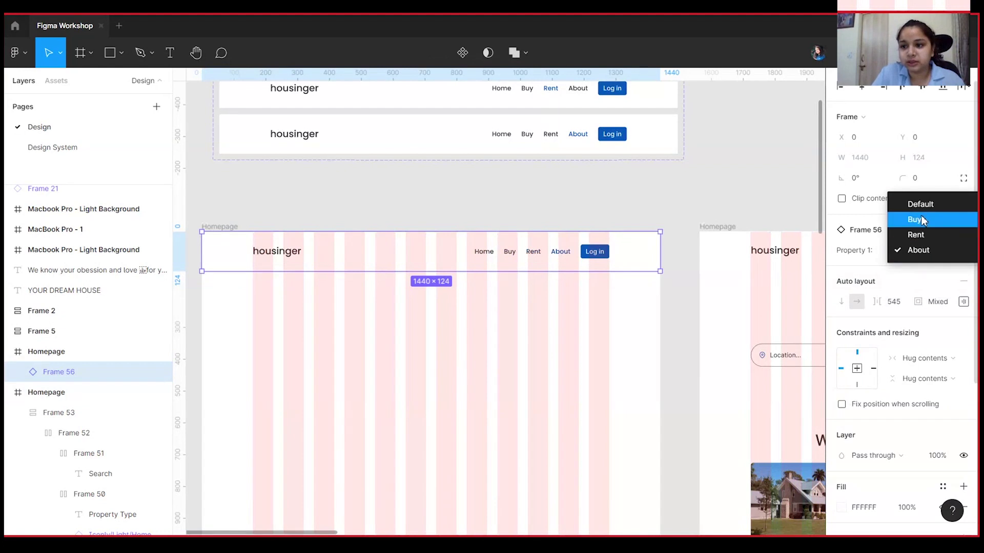
left_click(923, 203)
left_click(668, 210)
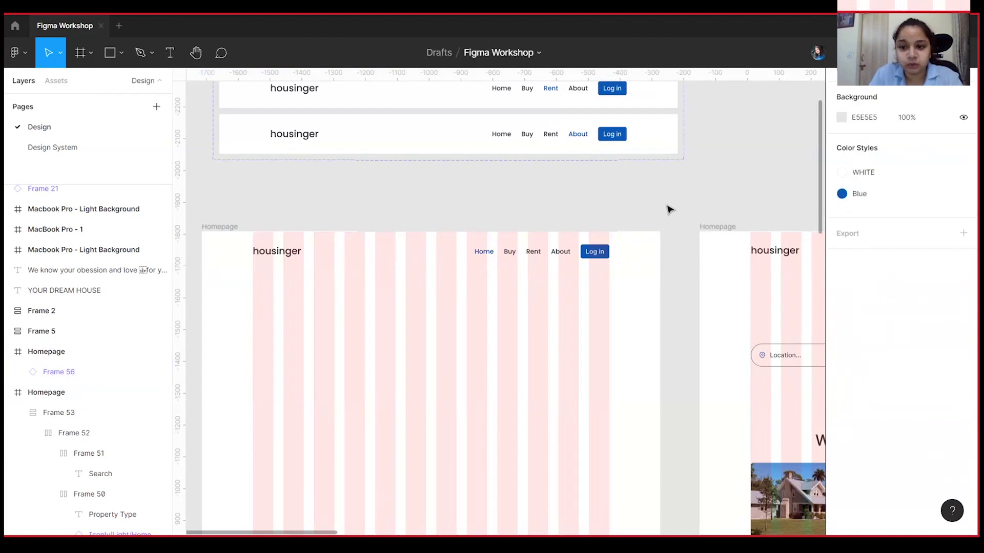
Step: Add the text "Find a home you'll love." below the header in the empty Homepage frame
key("minus")
left_click_drag(611, 247, 583, 190)
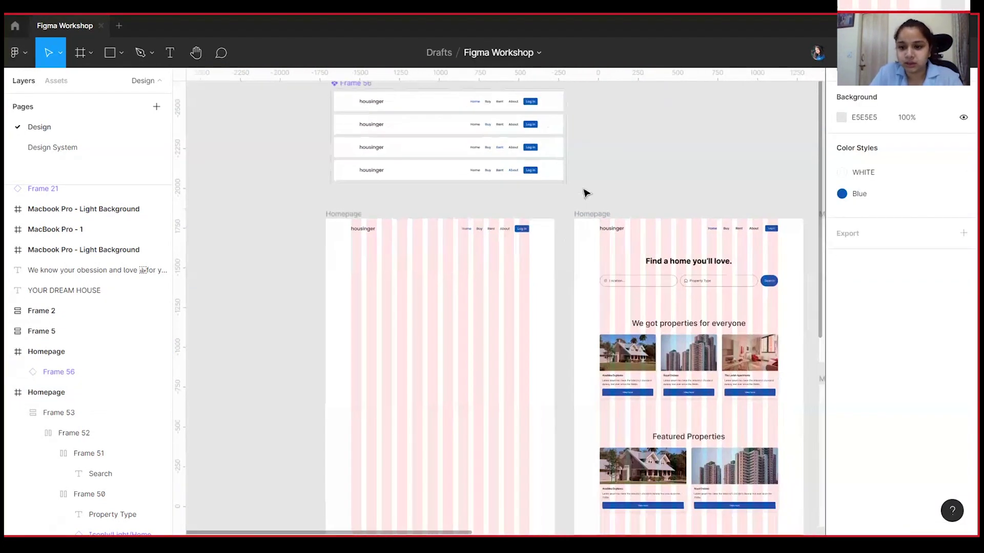
key("plus")
left_click_drag(606, 296, 532, 276)
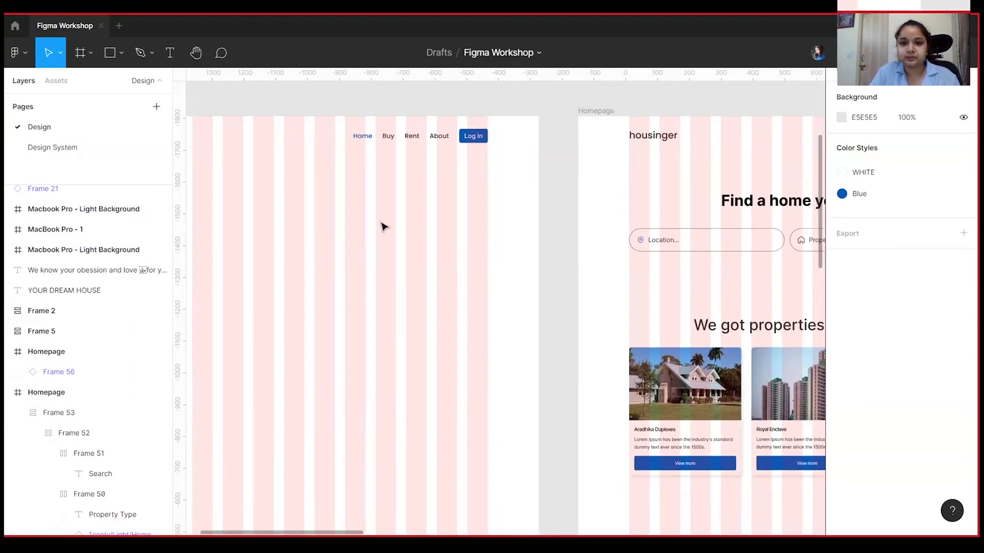
left_click_drag(383, 226, 493, 240)
left_click_drag(513, 276, 414, 252)
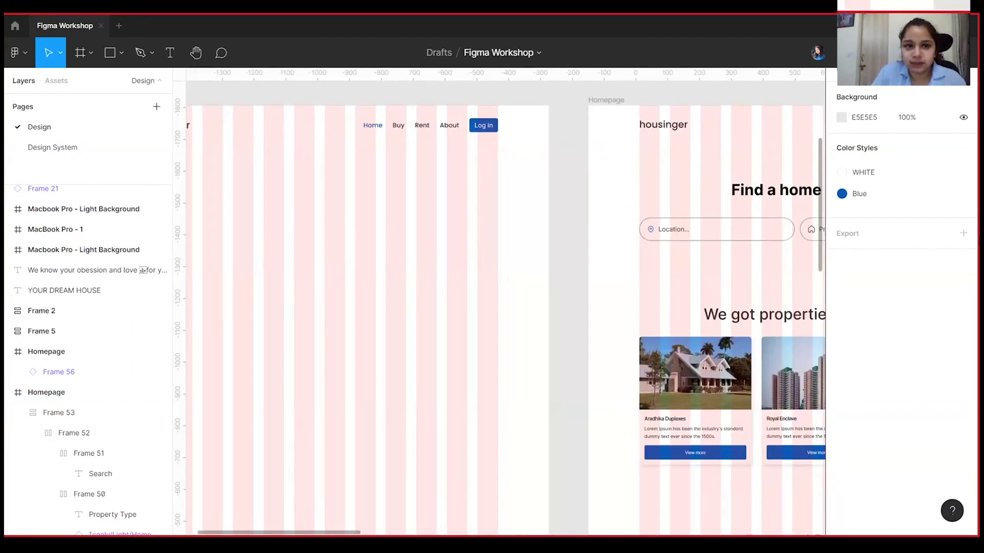
left_click(181, 54)
left_click(204, 180)
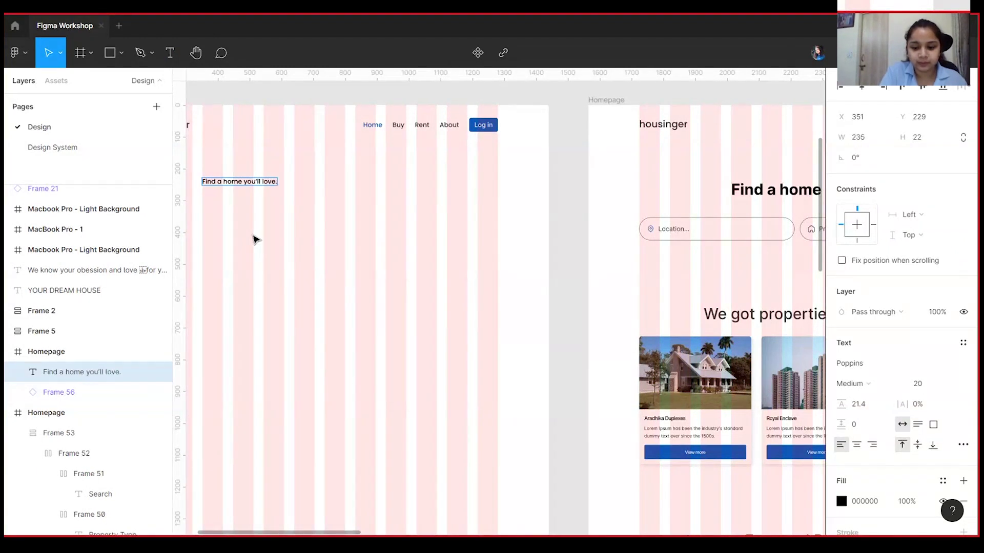
key("Escape")
scroll(332, 260, "left", 3)
Step: Set the "Find a home you'll love." heading to Inter Semi Bold at size 48
left_click(858, 384)
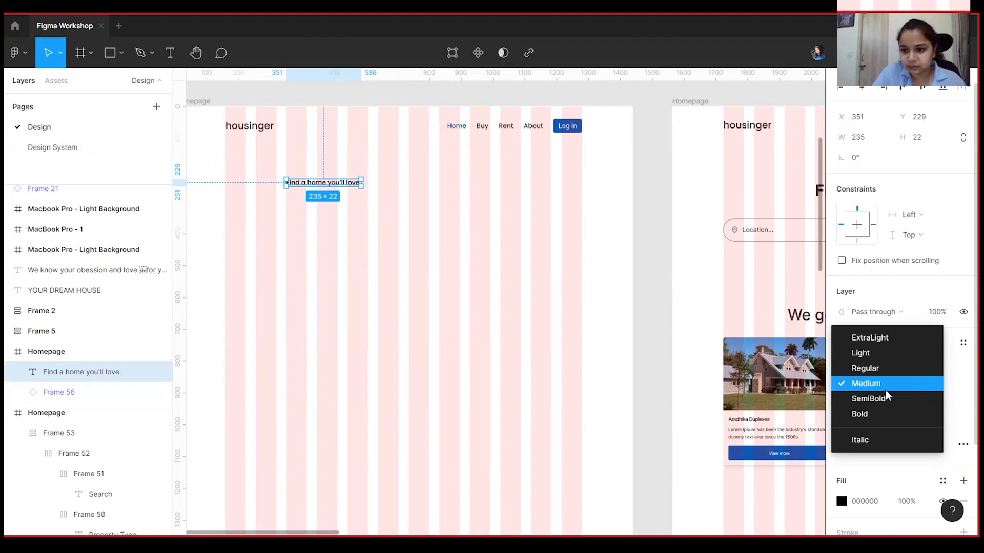
left_click(886, 398)
left_click(885, 368)
type("Inter")
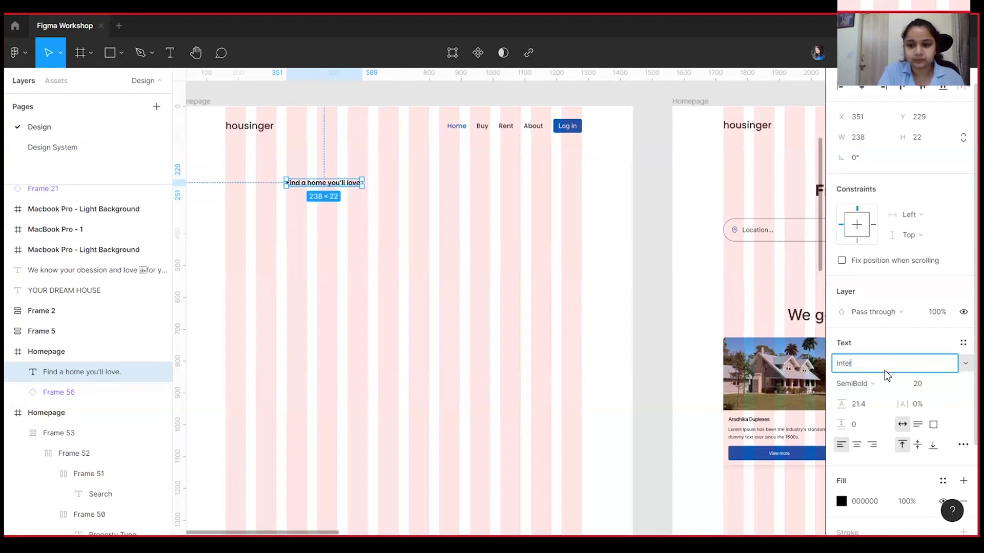
key("Return")
left_click(927, 393)
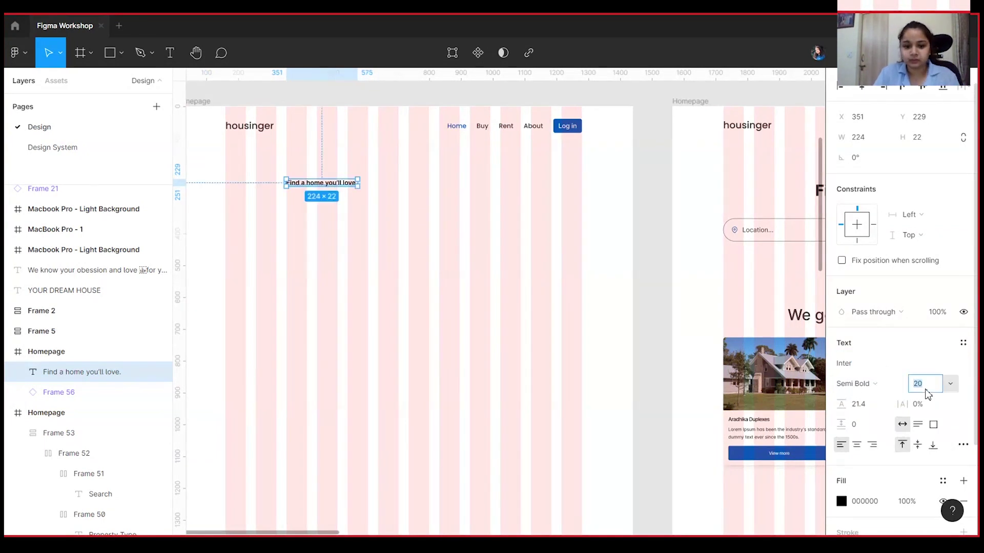
type("48")
key("Return")
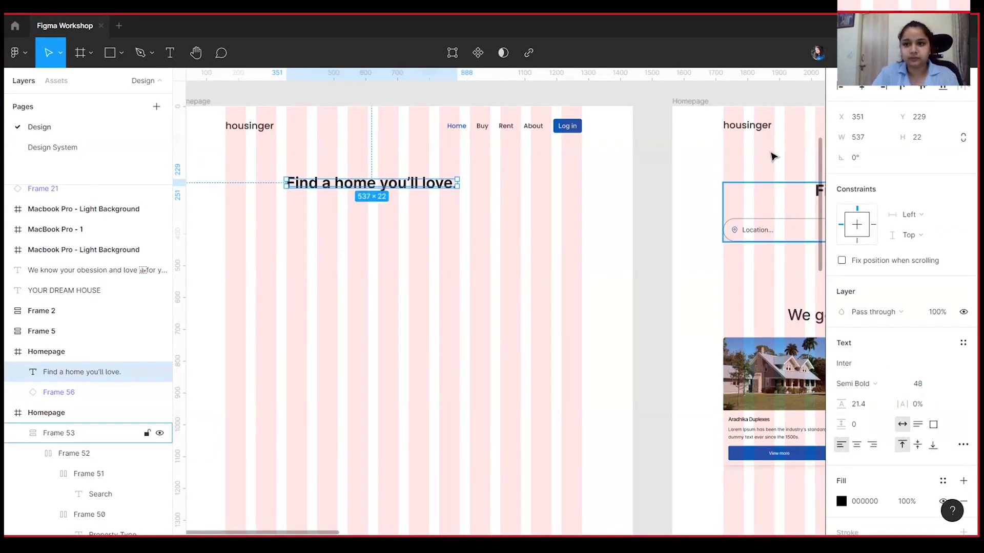
Step: Center the heading horizontally within the Homepage frame
left_click(861, 88)
left_click(554, 265)
left_click(452, 192)
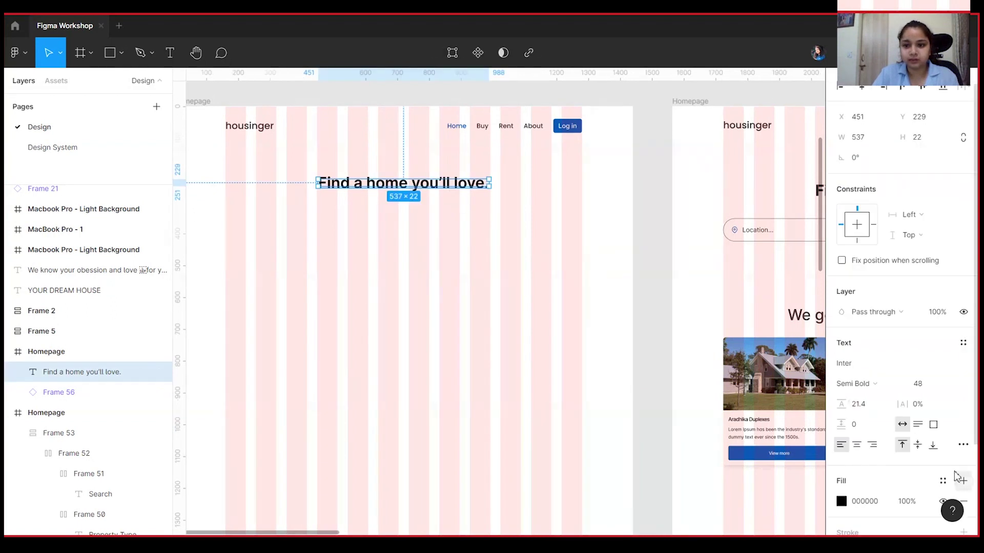
left_click(472, 321)
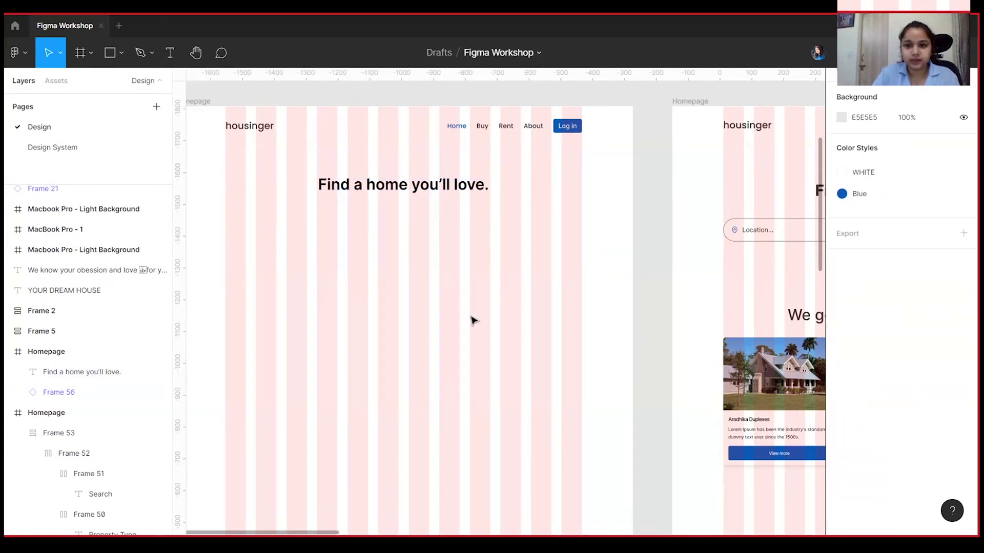
Step: Check the search bar in the finished Homepage and add the text "Location" below the heading in the new Homepage frame
left_click_drag(499, 337, 262, 299)
left_click_drag(513, 242, 440, 243)
left_click(445, 191)
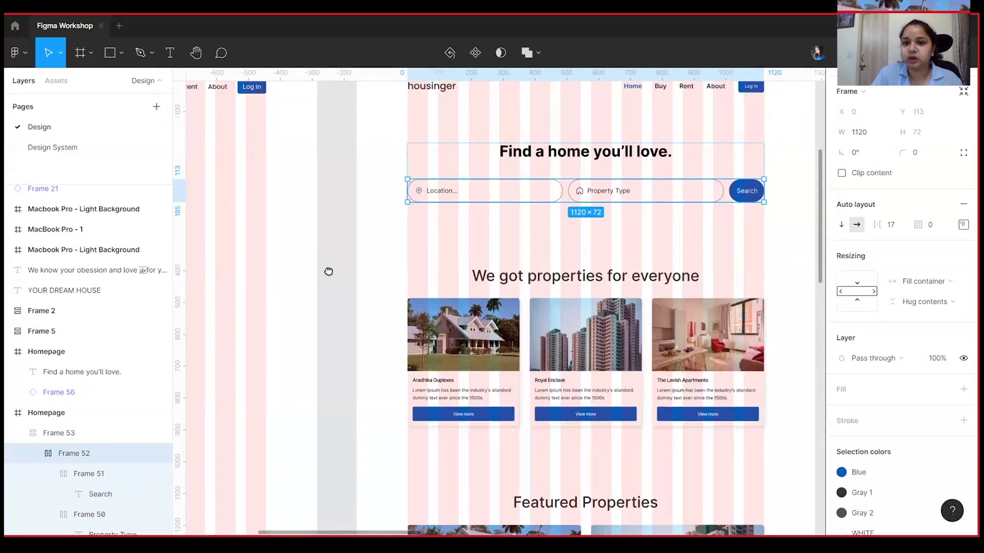
left_click_drag(330, 272, 706, 326)
left_click(482, 311)
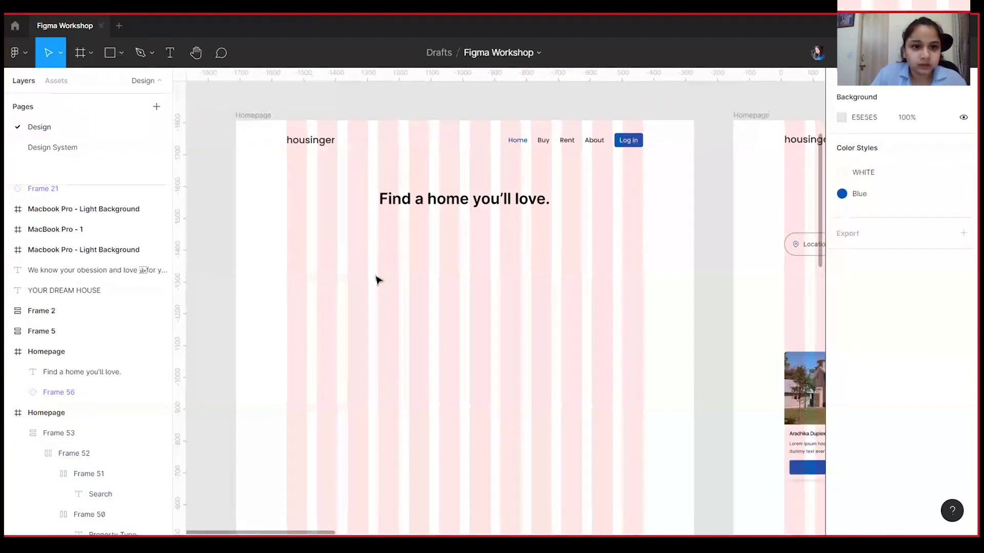
key("ctrl+plus")
left_click_drag(382, 281, 522, 353)
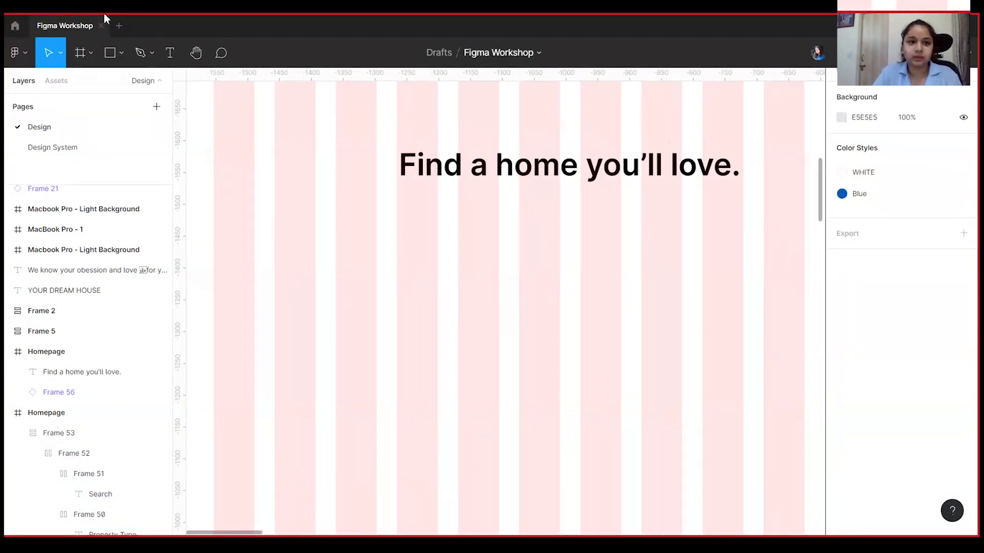
left_click(174, 60)
left_click(296, 244)
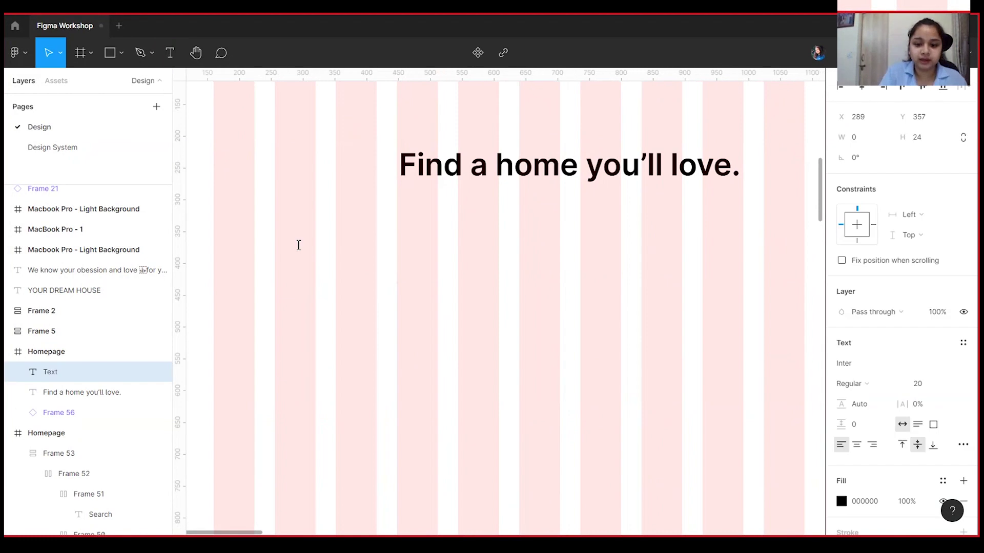
type("Location")
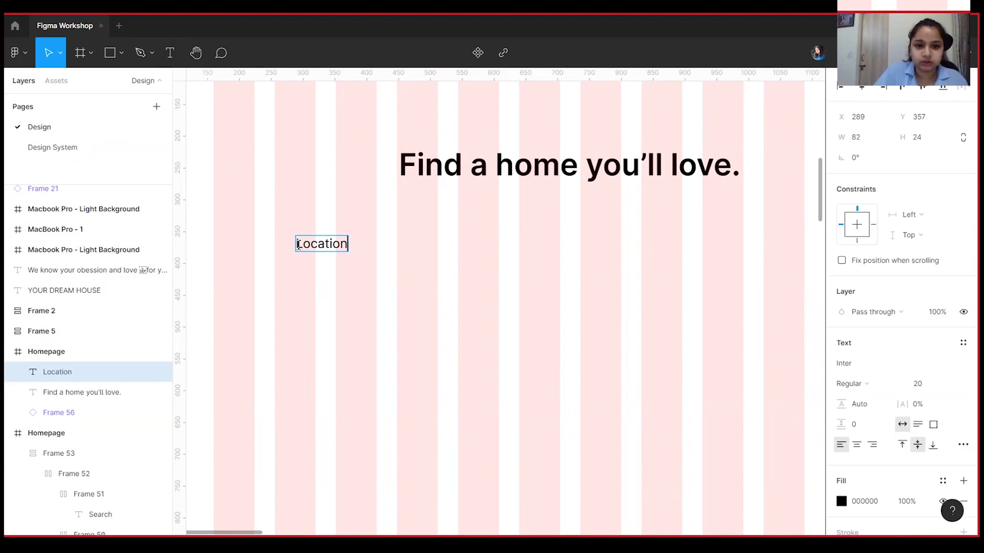
key("Escape")
scroll(688, 343, "down", 3)
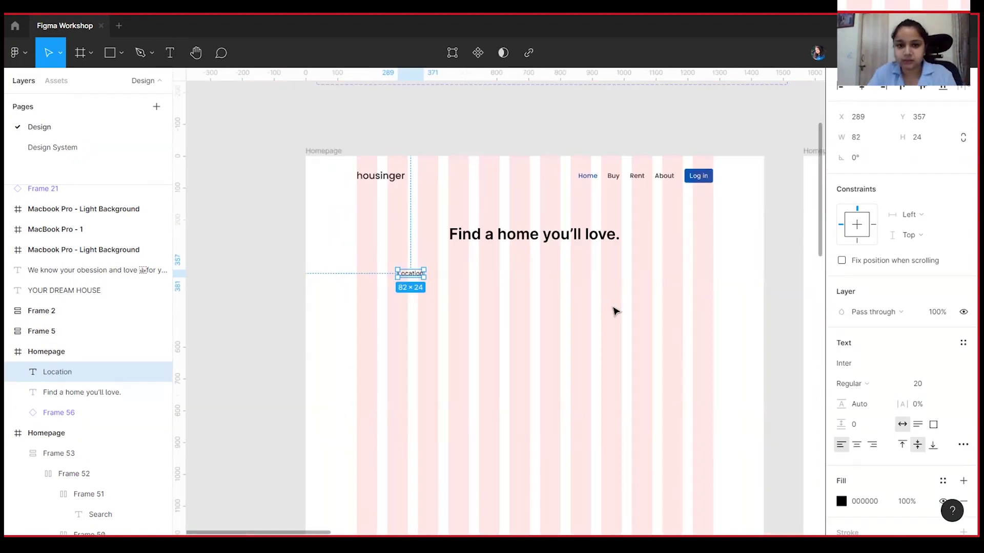
Step: Inspect the text properties of the location placeholder in the finished Homepage's search bar
scroll(615, 309, "right", 8)
double_click(515, 225)
double_click(514, 225)
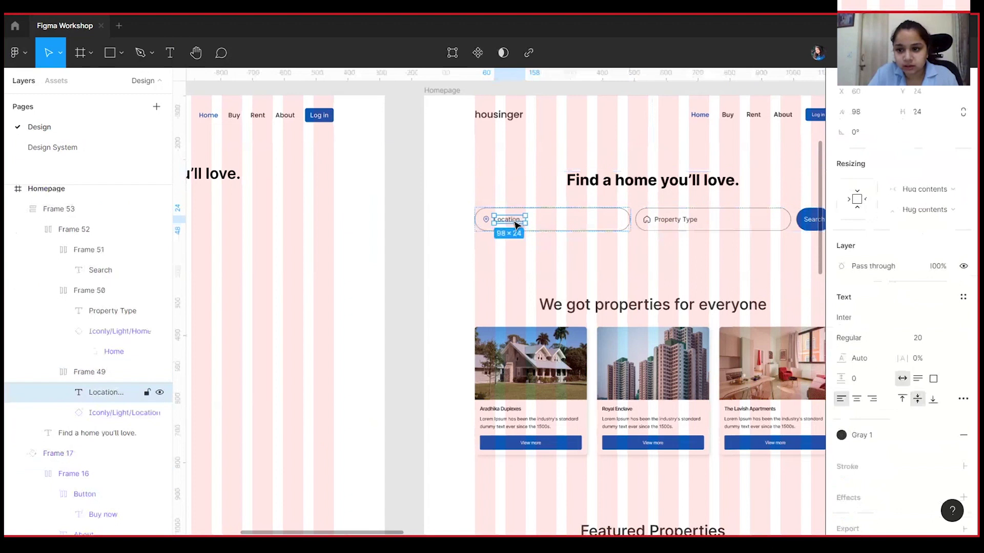
key("Escape")
left_click_drag(262, 312, 717, 355)
scroll(547, 297, "up", 3)
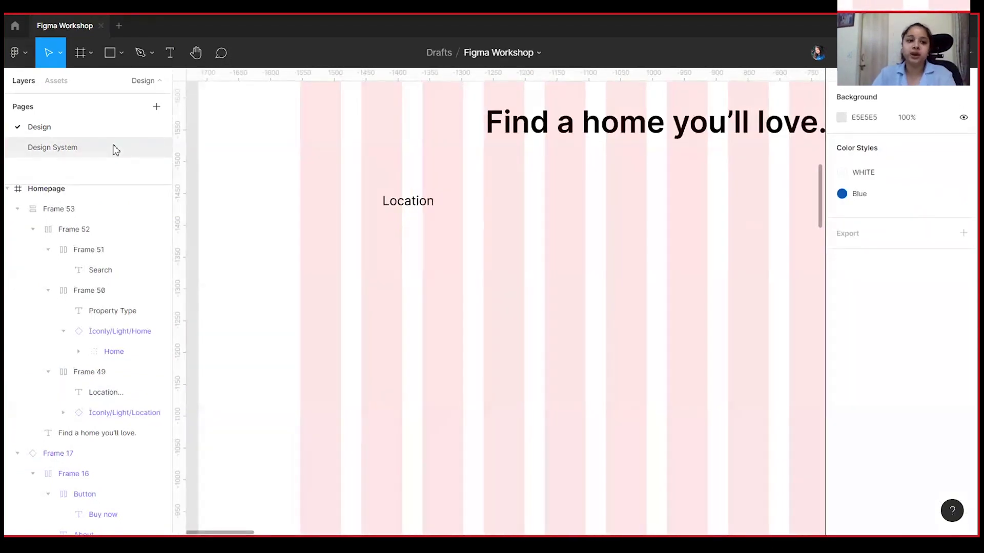
Step: Open the Design System page and select the Spacinig + Icons frame
left_click(114, 150)
left_click_drag(487, 341, 41, 261)
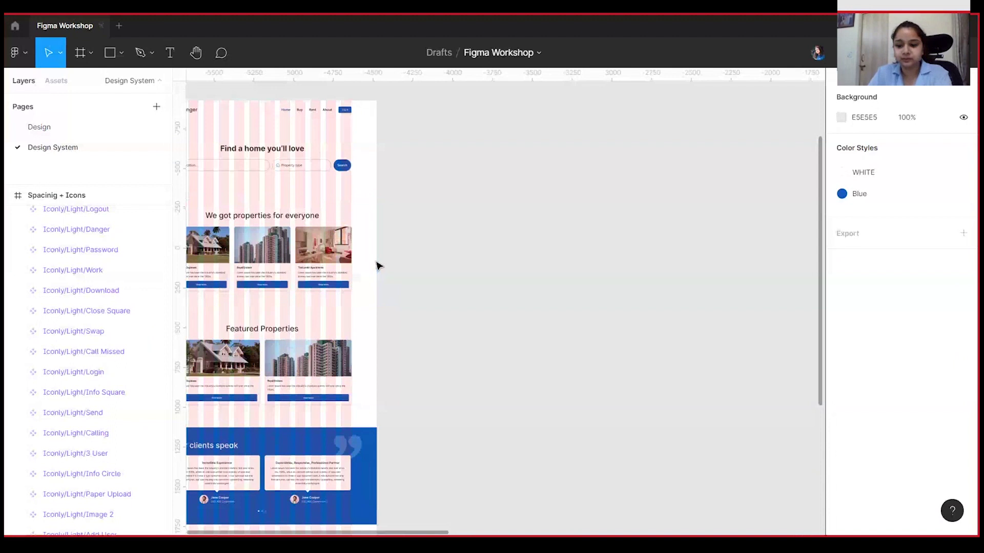
scroll(321, 319, "down", 2)
left_click_drag(744, 386, 423, 356)
scroll(498, 301, "up", 4)
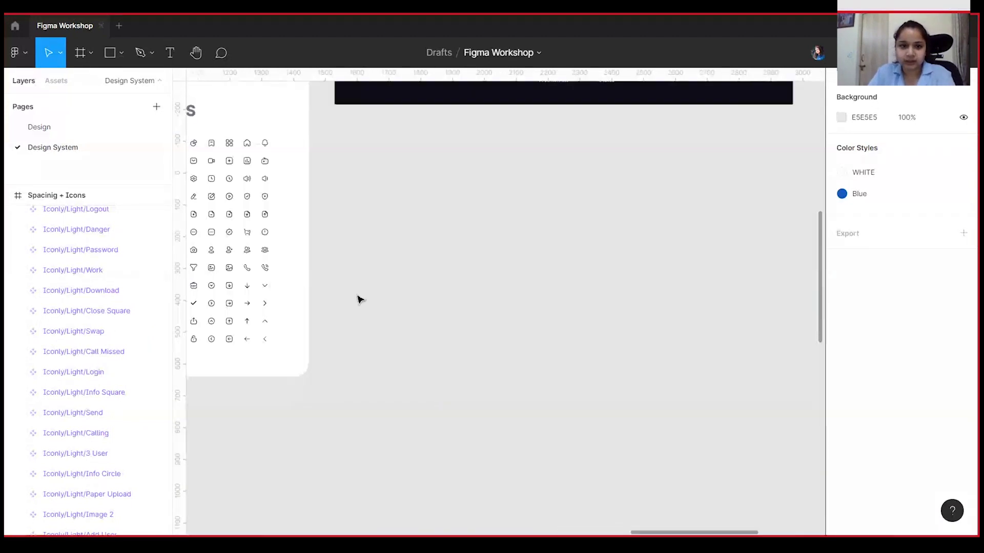
left_click_drag(328, 290, 534, 369)
scroll(435, 120, "up", 2)
left_click(345, 101)
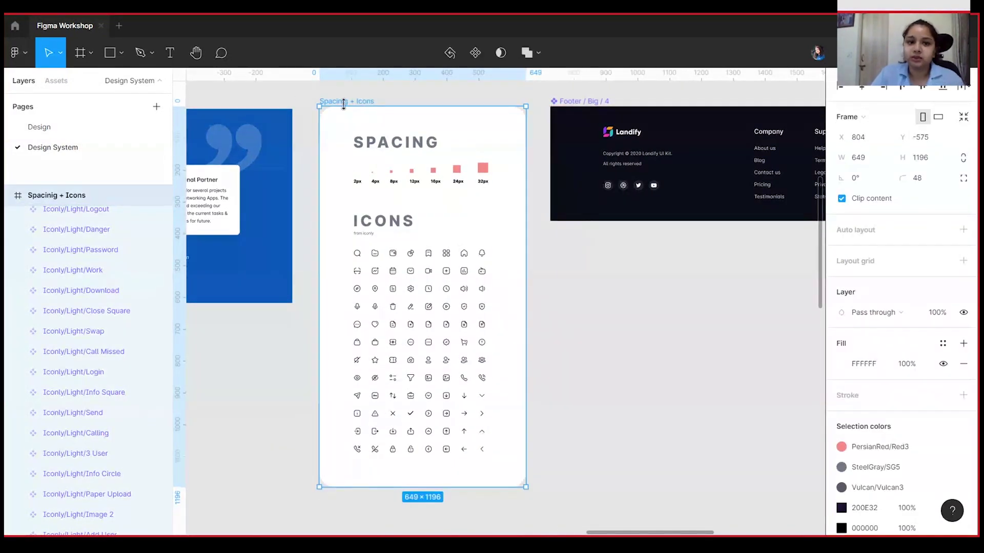
Step: Search the account's files for "spectre" and open the first Spectre UX UI Design Kit file
left_click(15, 26)
left_click(264, 61)
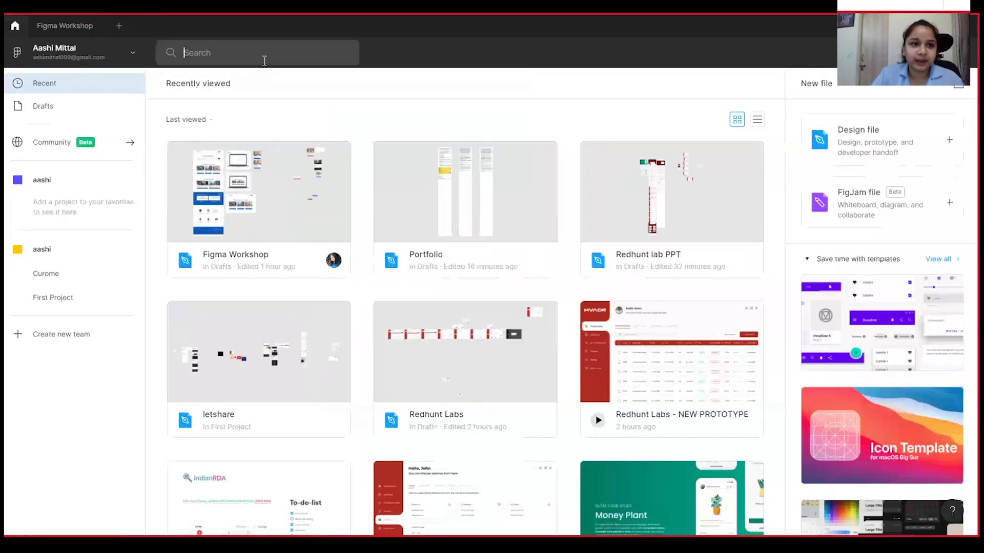
type("spectre")
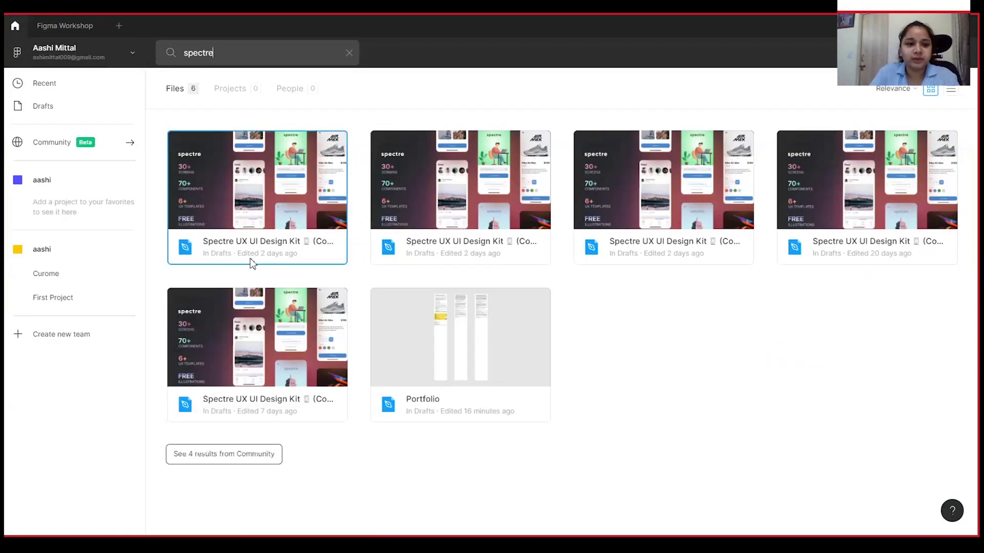
double_click(274, 259)
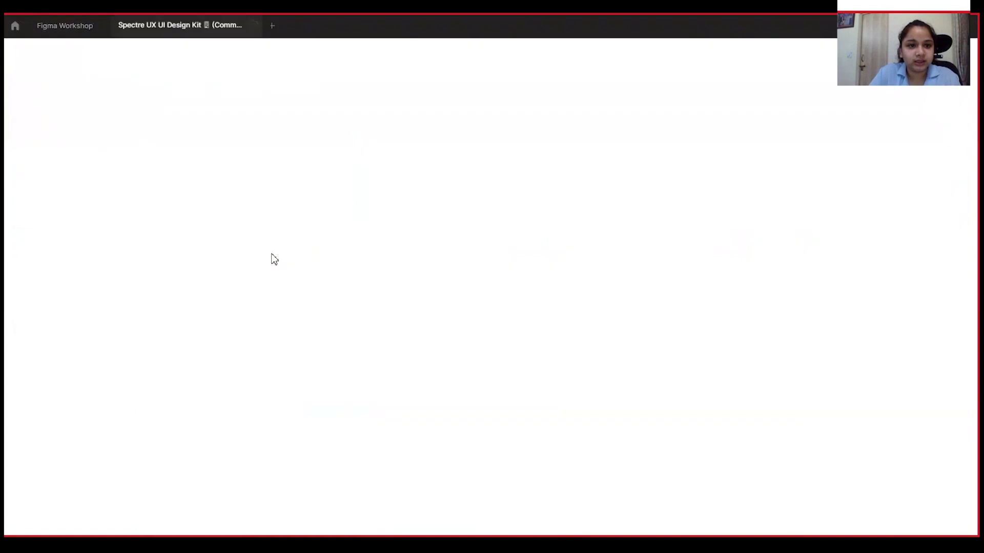
Step: Return to the Figma Workshop file and examine the icon grid in the Spacinig + Icons frame
left_click(63, 28)
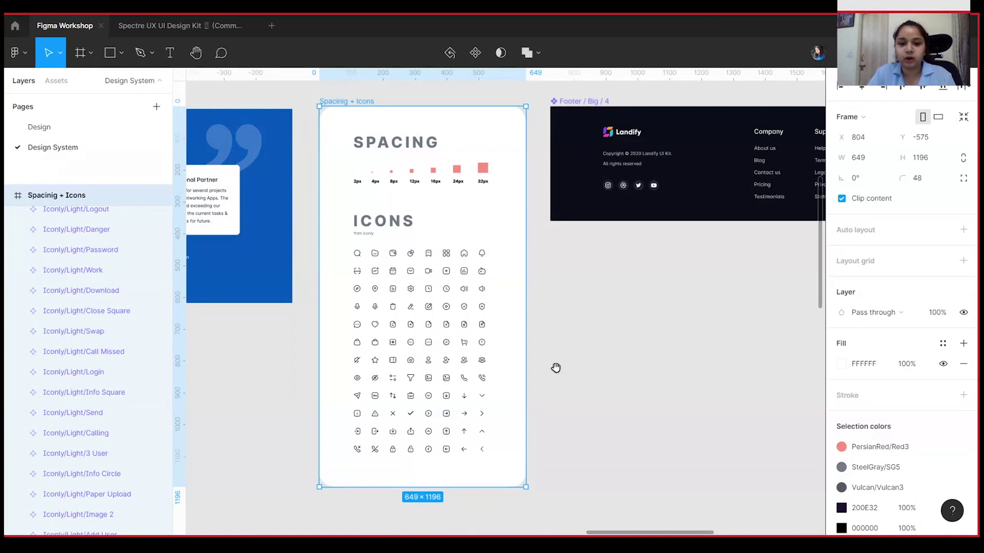
left_click_drag(556, 368, 586, 339)
left_click(600, 330)
key("plus")
left_click_drag(637, 378, 656, 348)
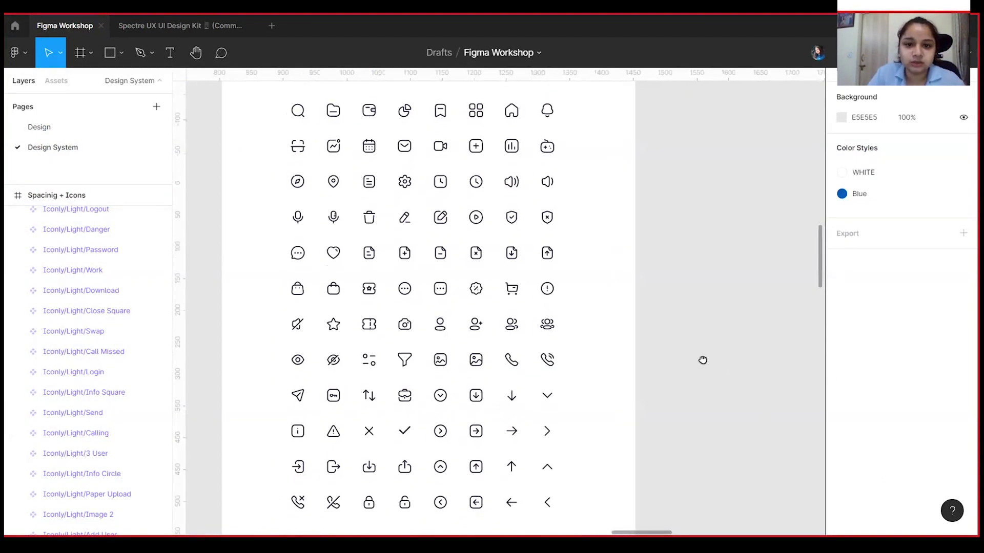
Step: Switch to the Spectre UX UI Design Kit file and look through its pages up to the Styles page
left_click(207, 31)
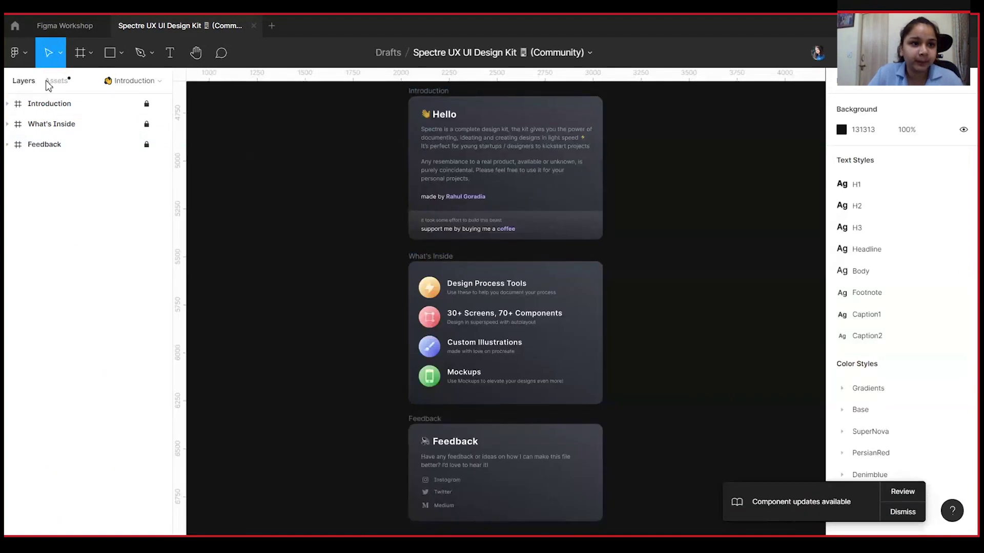
left_click(129, 81)
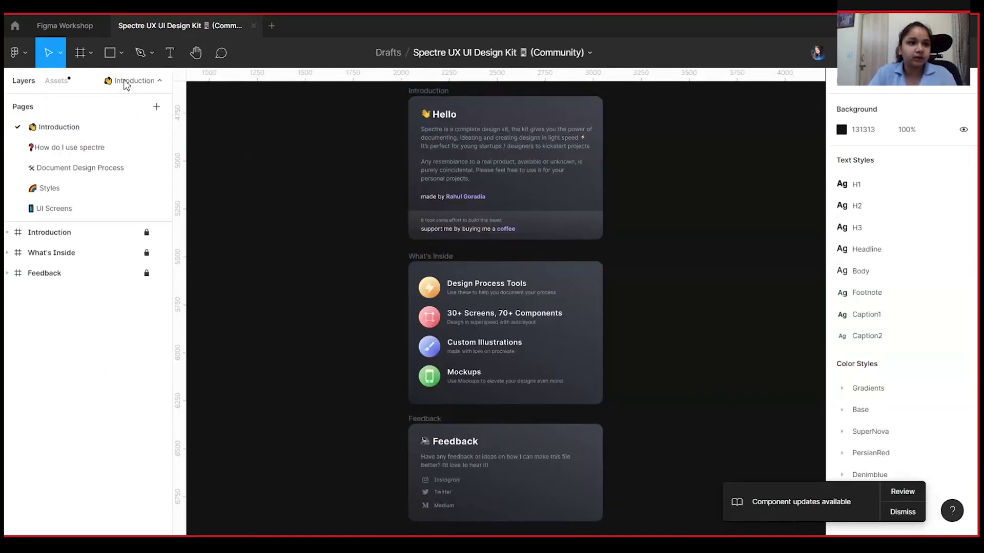
left_click(71, 150)
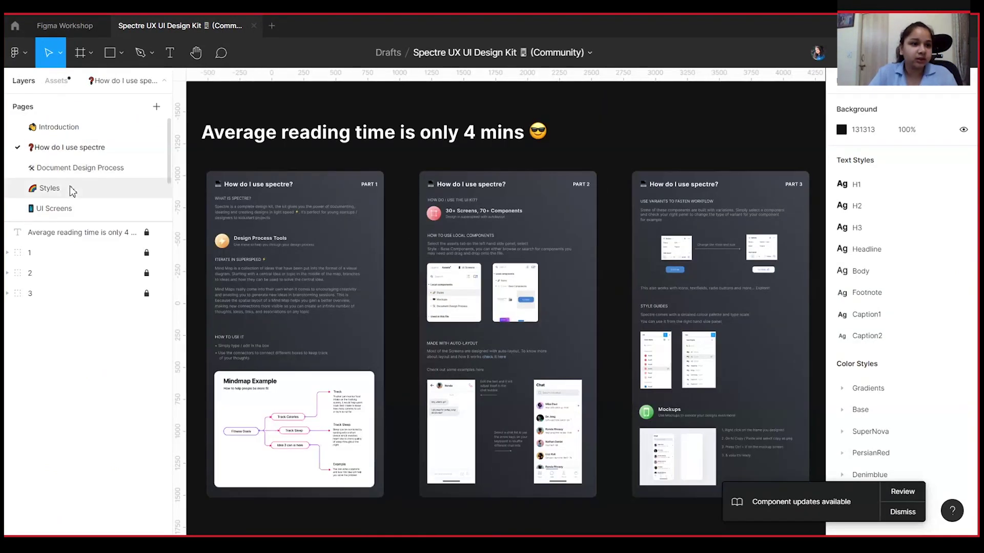
left_click(77, 128)
left_click(78, 144)
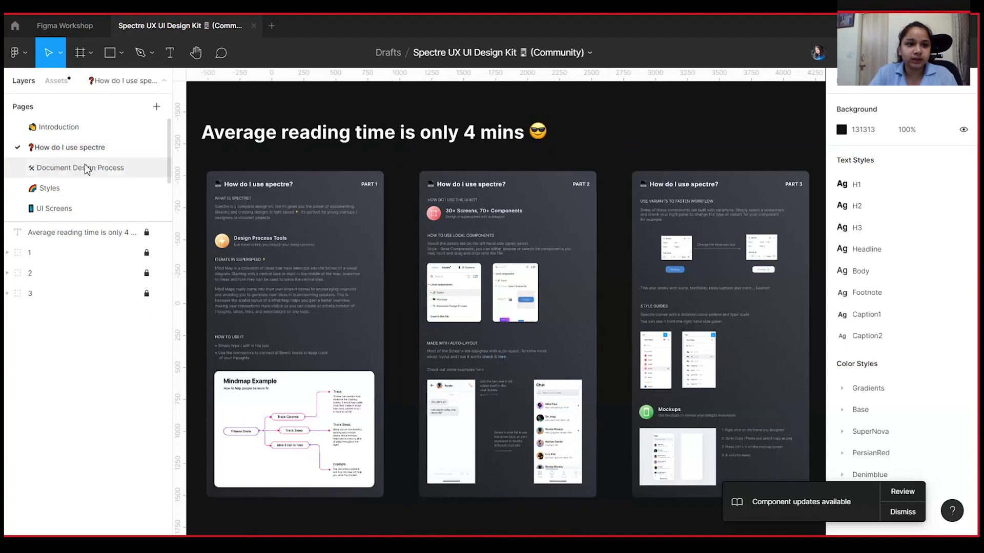
left_click(84, 165)
left_click(95, 198)
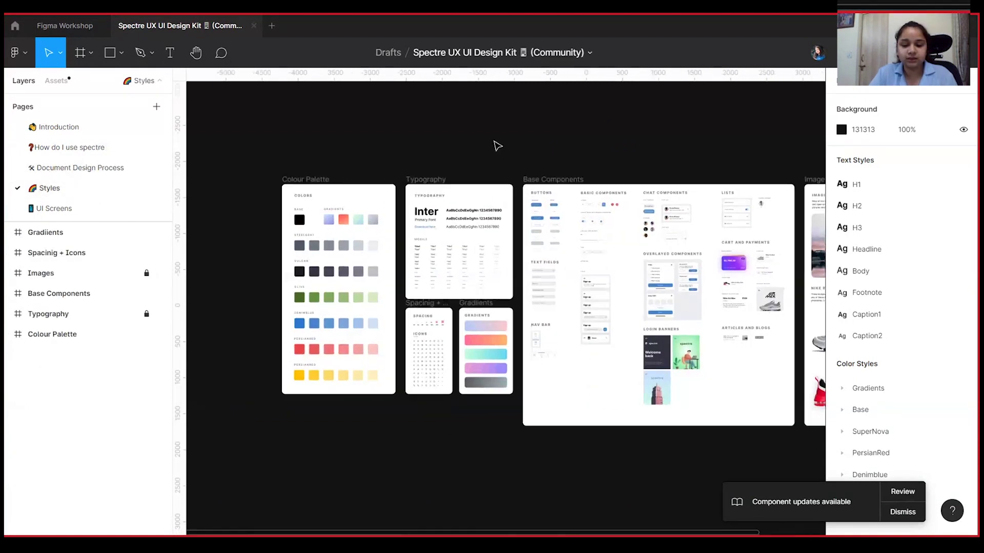
Step: Examine the Base Components buttons, including the regular CTA variants, and the Spacinig + Icons frame on the Styles page
key("plus")
left_click_drag(533, 156, 632, 177)
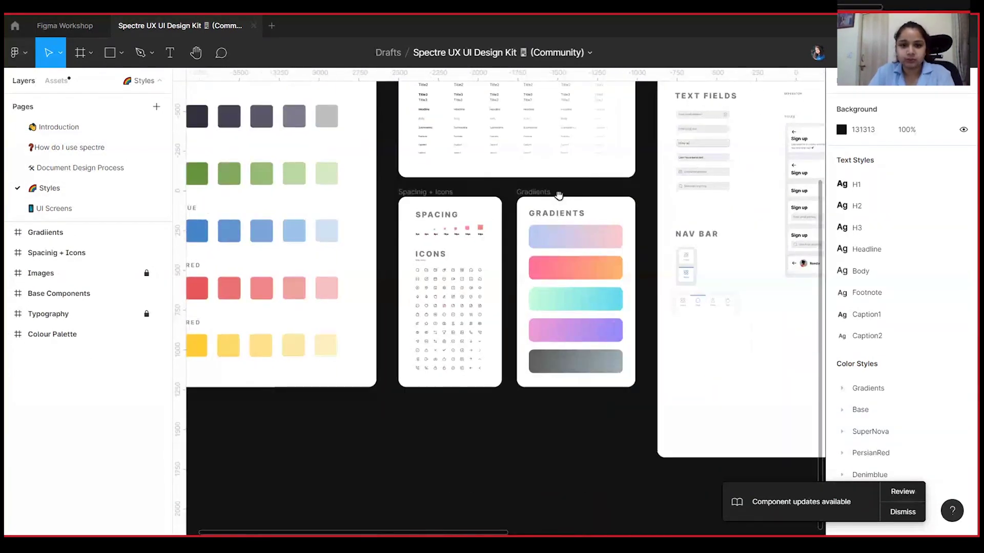
scroll(559, 195, "up", 4)
scroll(558, 195, "right", 5)
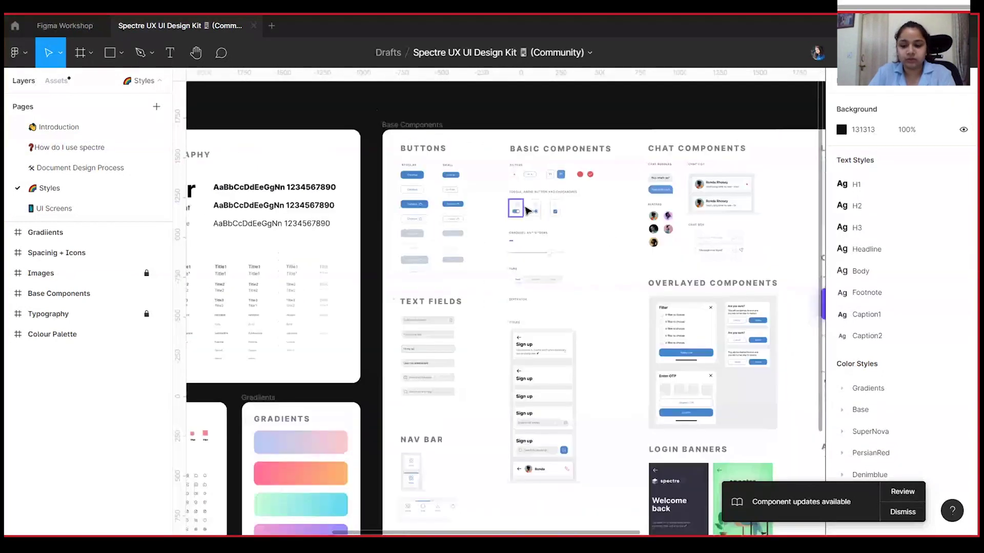
scroll(527, 210, "up", 3)
left_click(387, 176)
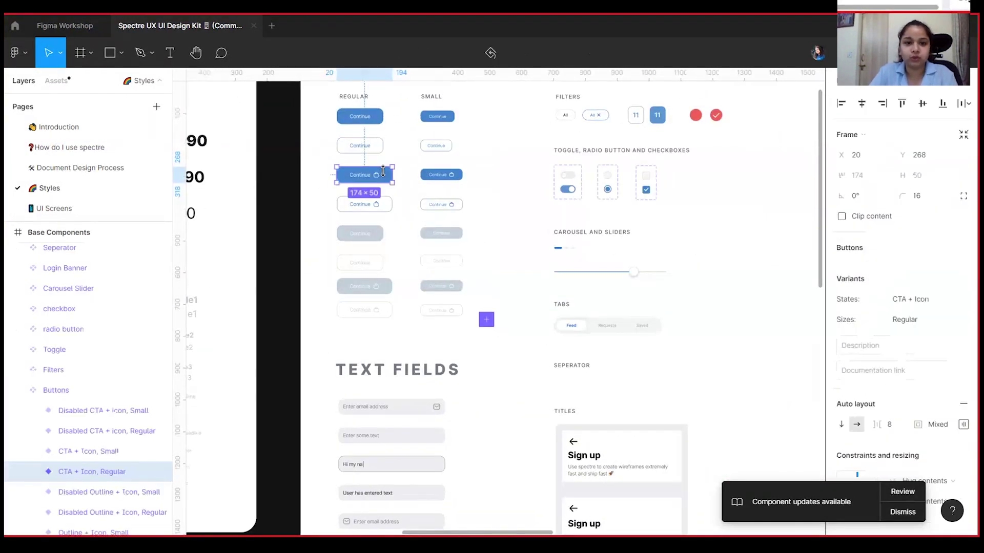
left_click(361, 117)
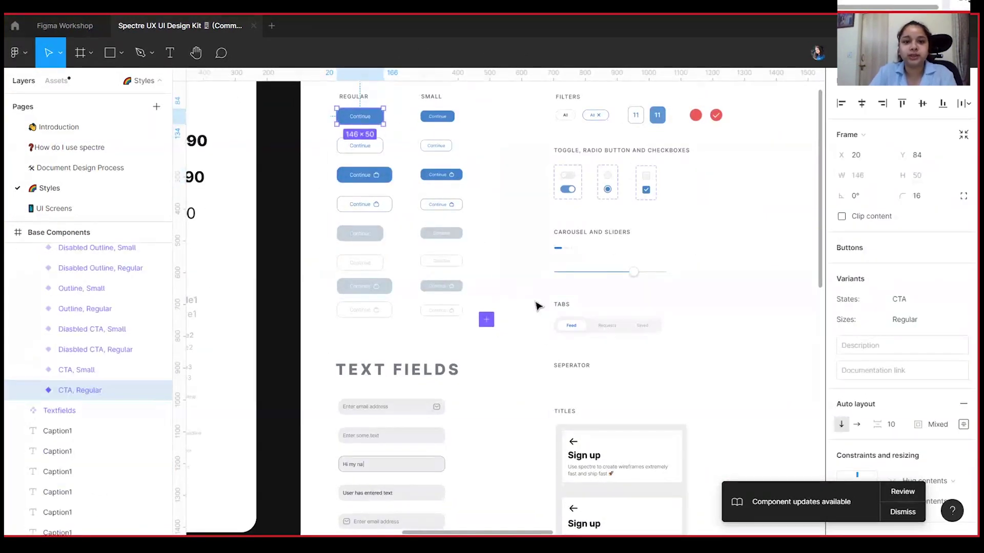
scroll(536, 306, "down", 3)
left_click_drag(472, 333, 551, 150)
left_click_drag(593, 327, 602, 277)
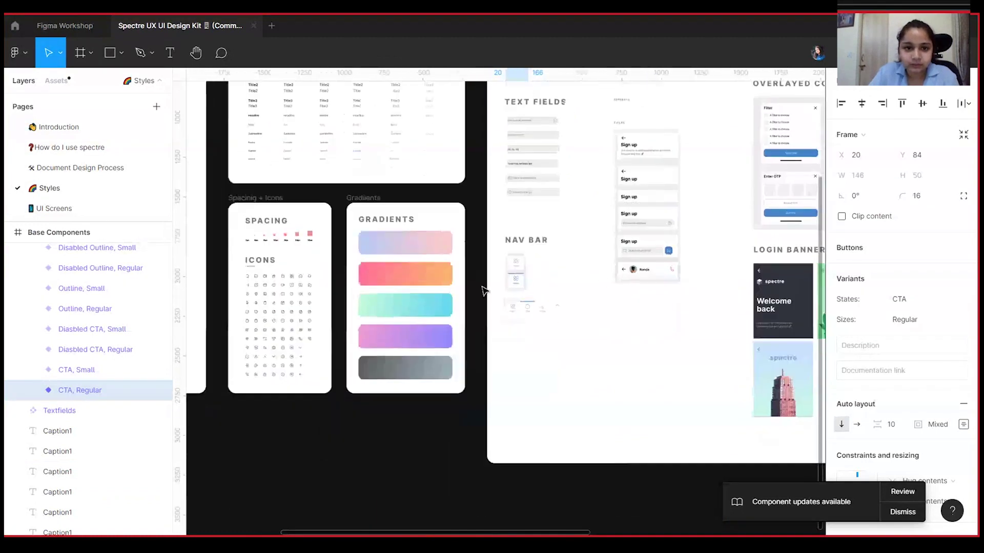
scroll(484, 290, "left", 3)
Step: Copy the Location icon from the Figma Workshop file's Design System page and place it just before the Location text on the new Homepage
left_click(64, 26)
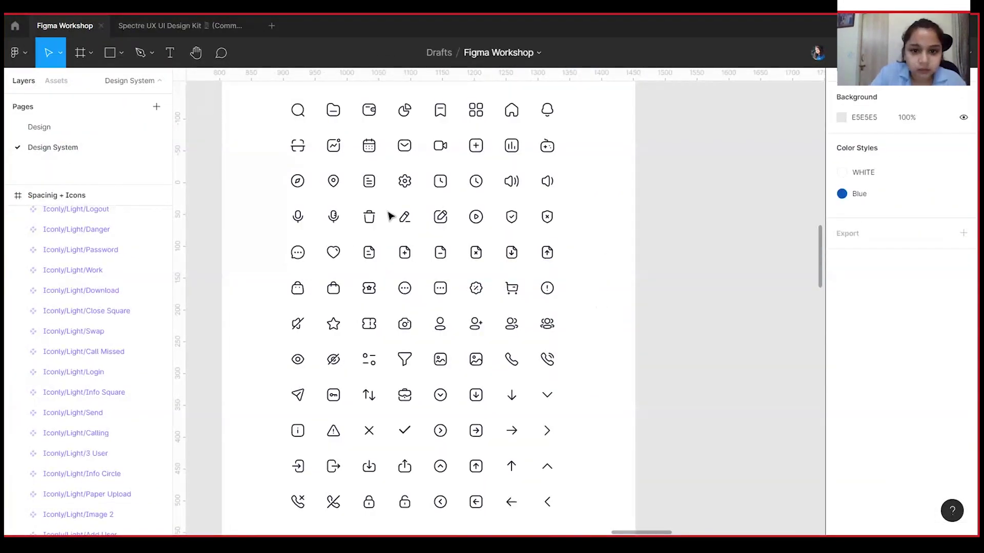
left_click_drag(590, 272, 607, 286)
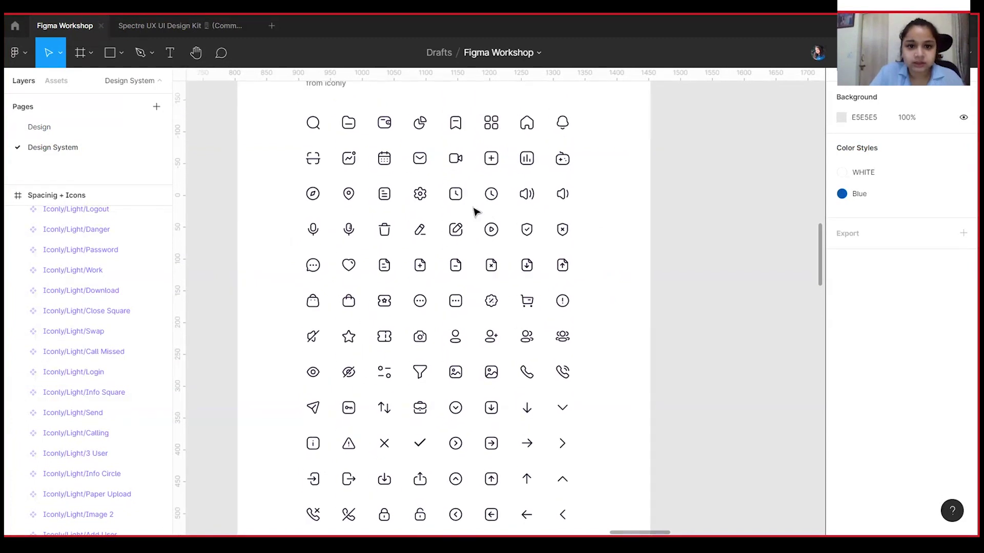
mouse_move(610, 276)
left_mouse_down()
mouse_move(609, 229)
mouse_move(620, 286)
left_mouse_up()
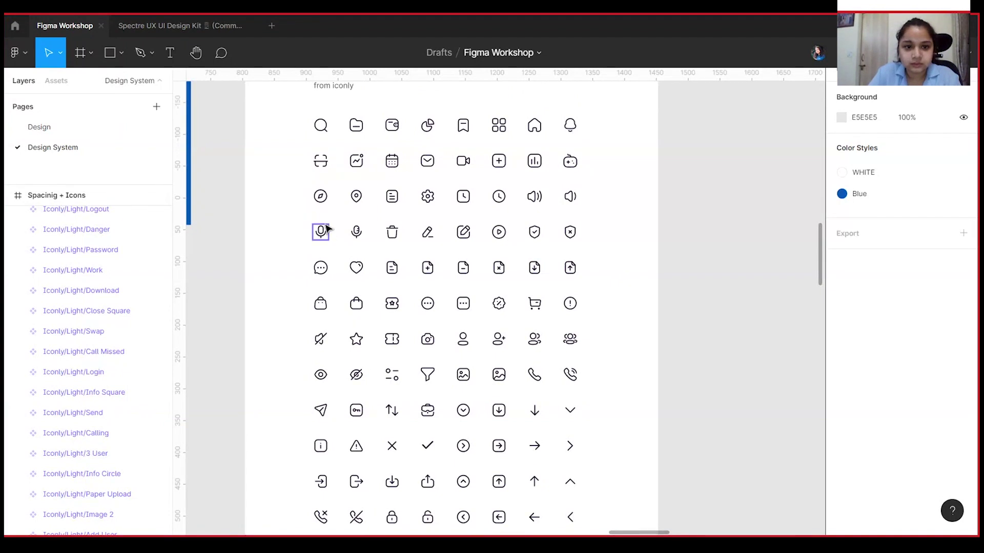
left_click(350, 199)
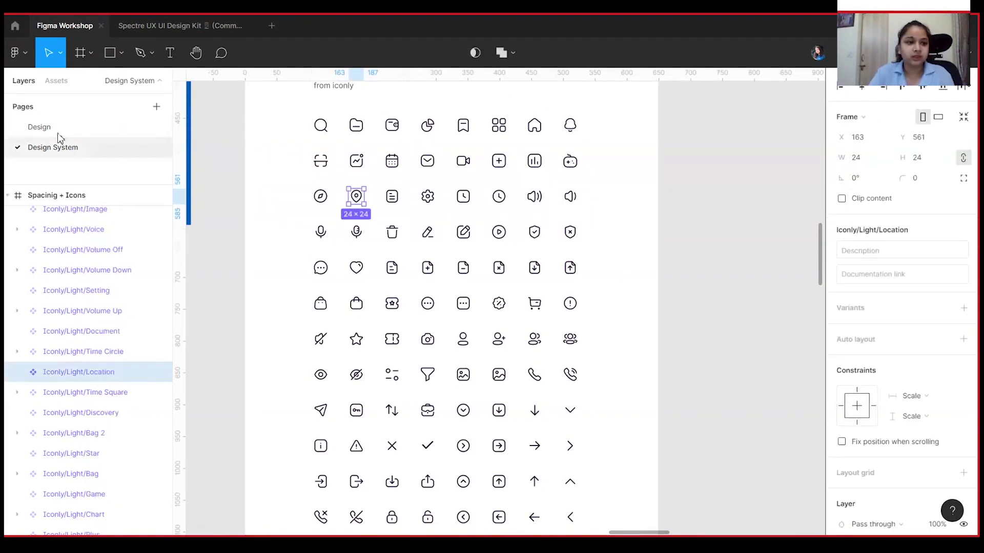
left_click(39, 126)
key("ctrl+v")
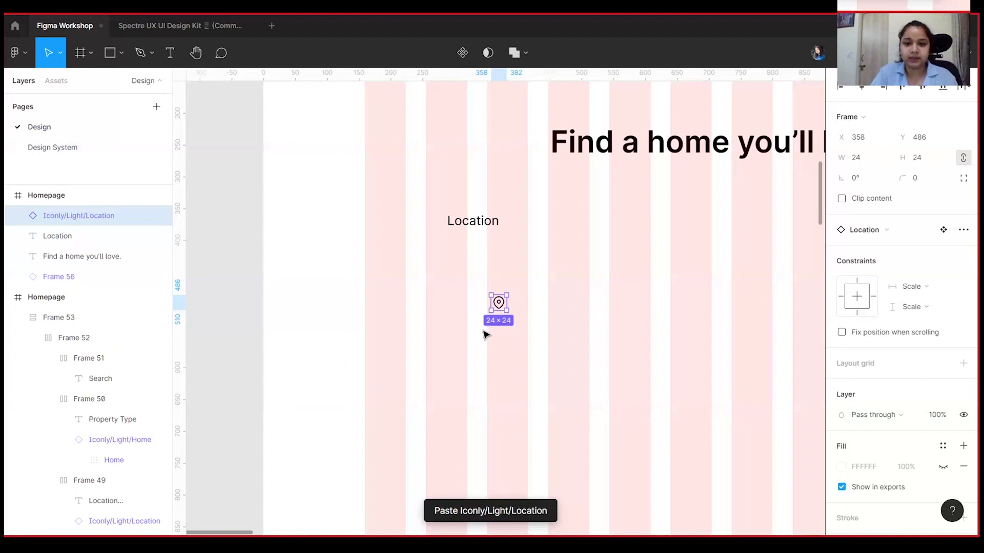
left_click_drag(500, 306, 435, 224)
left_click(494, 255)
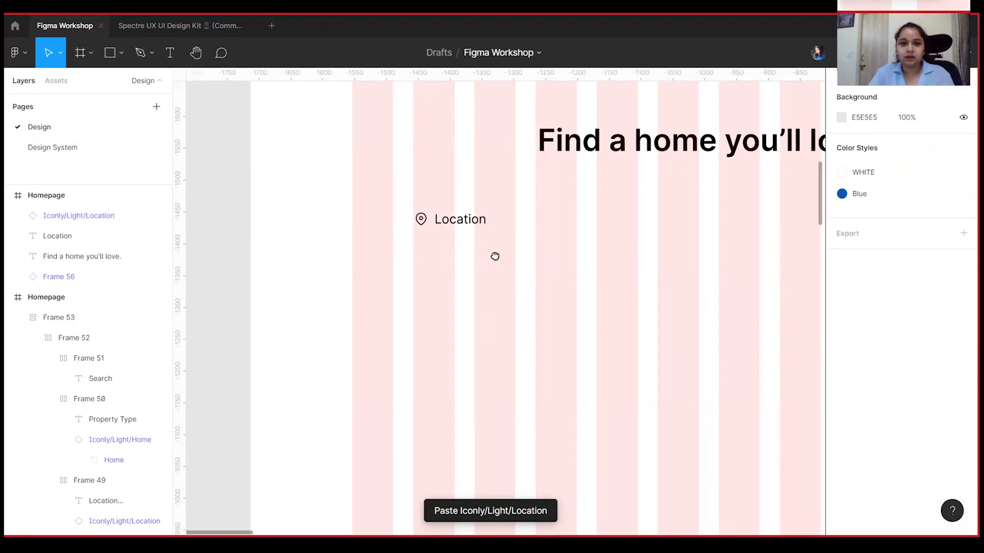
Step: Set the spacing between the location icon and the Location text to 16 and add auto layout around both
left_click(414, 227)
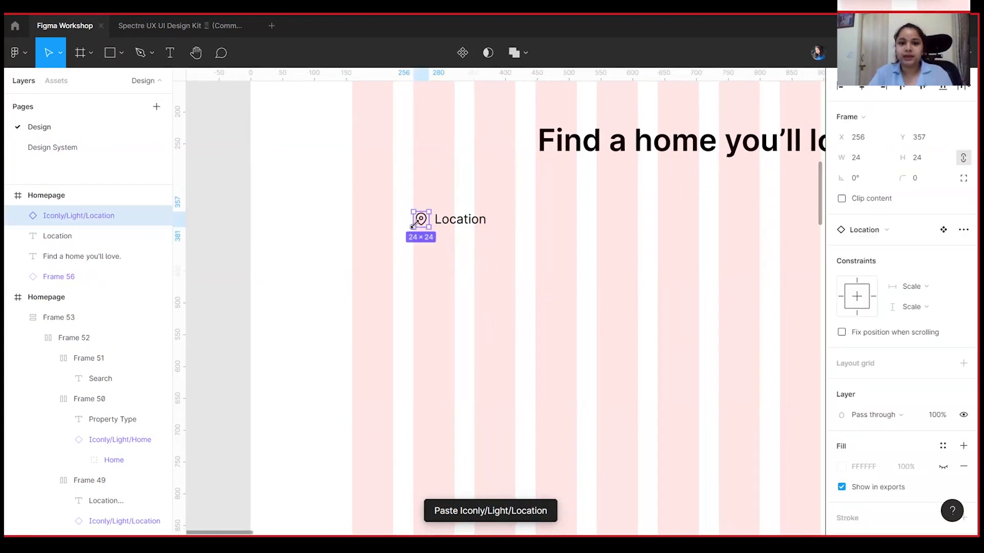
left_click(465, 223, "shift")
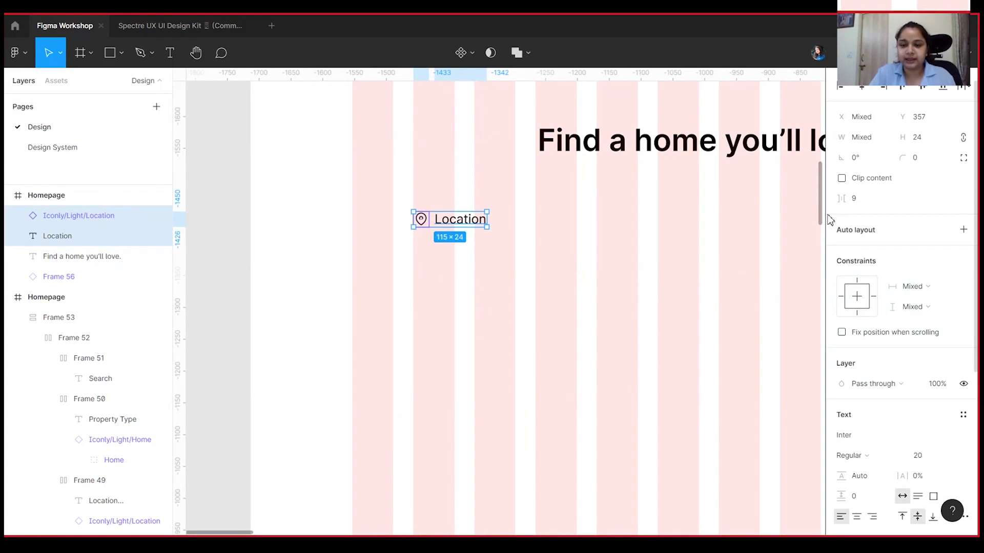
left_click(857, 202)
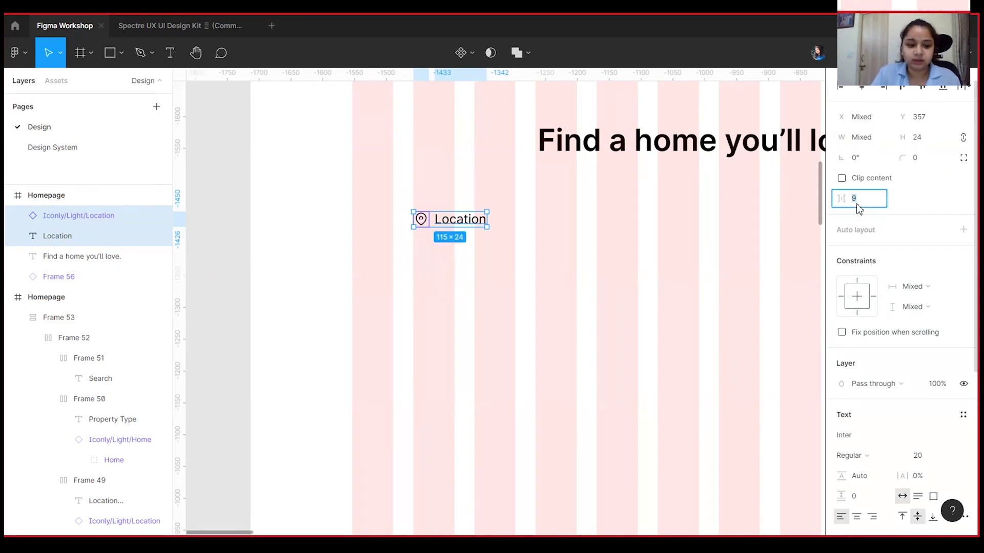
key("Return")
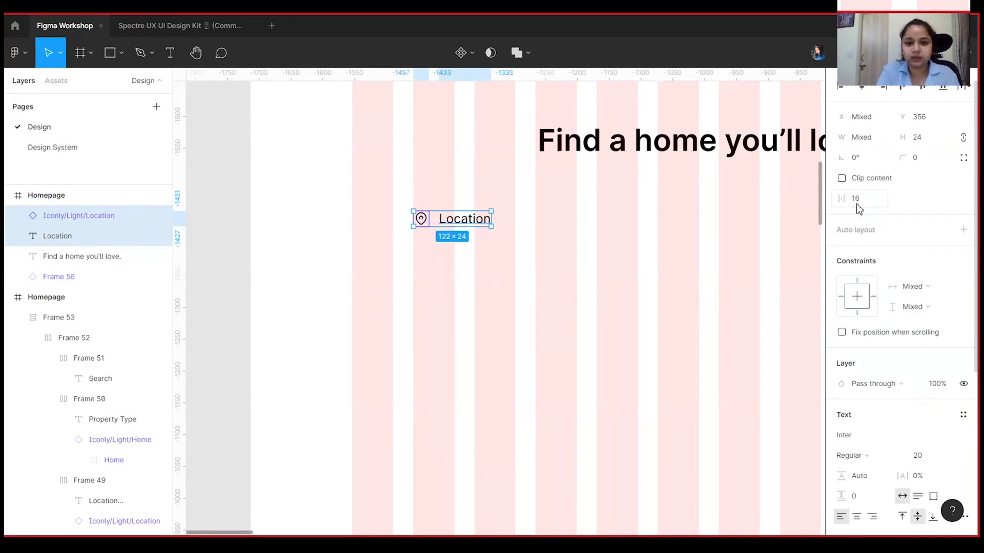
right_click(445, 220)
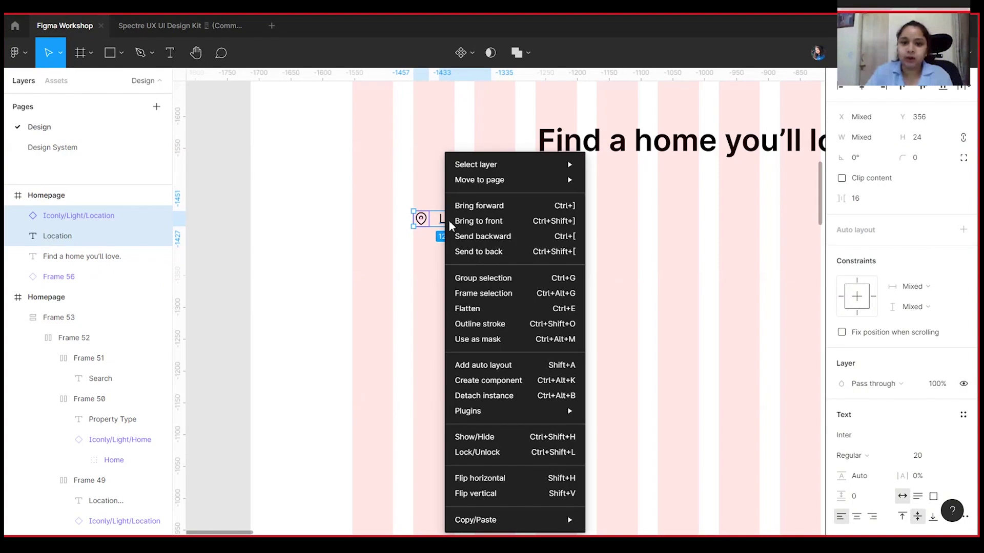
left_click(509, 367)
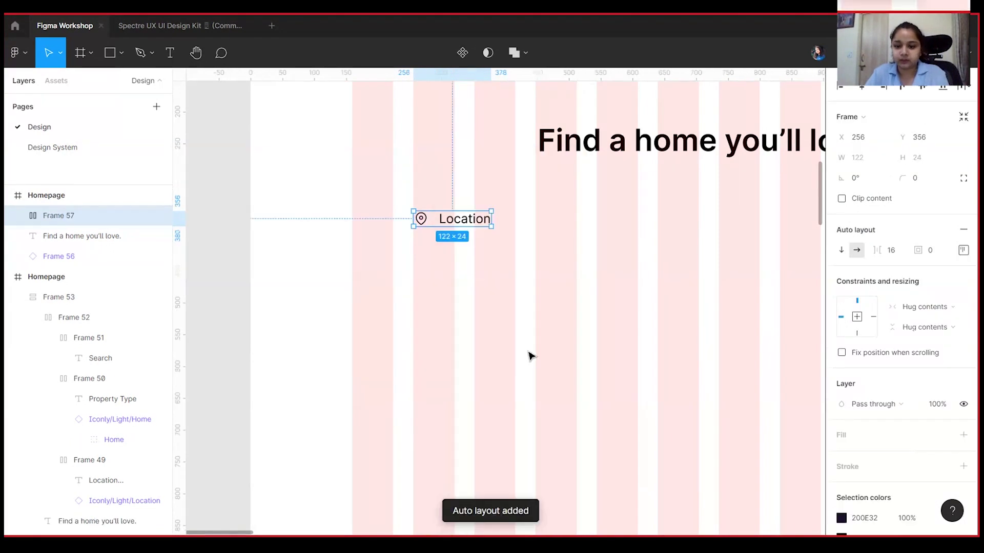
Step: Set the Location auto layout frame's left, top and bottom padding to 24 each
scroll(505, 322, "down", 3)
scroll(471, 287, "right", 2)
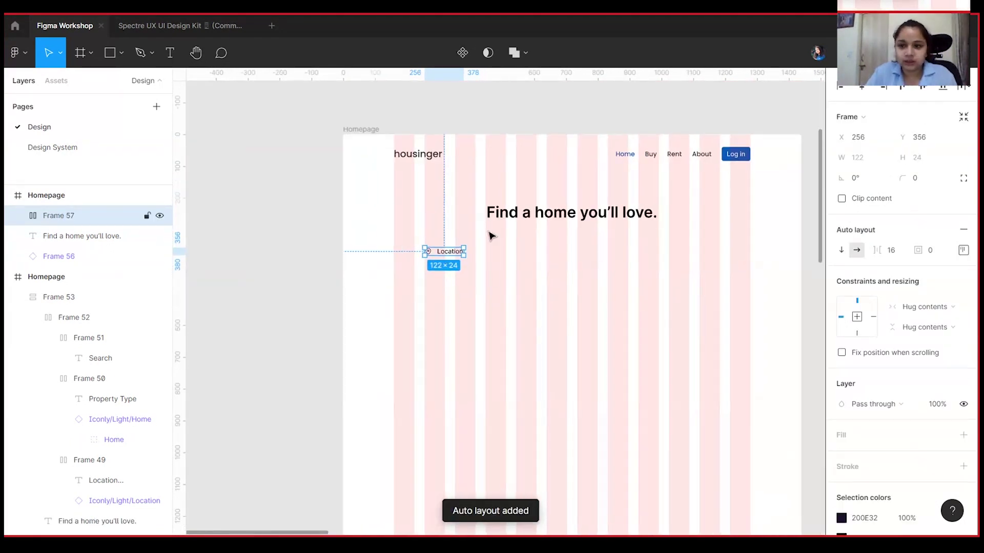
left_click(962, 250)
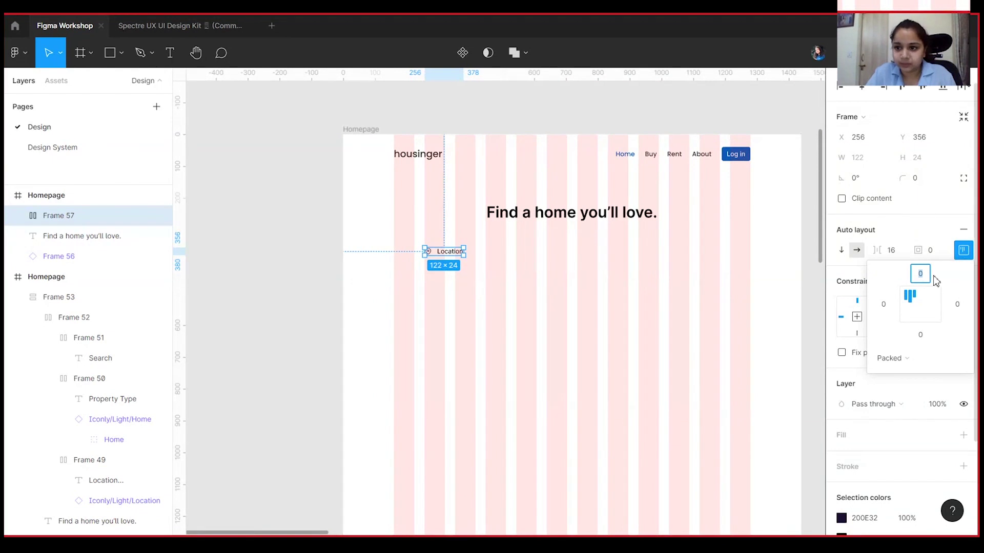
left_click(885, 304)
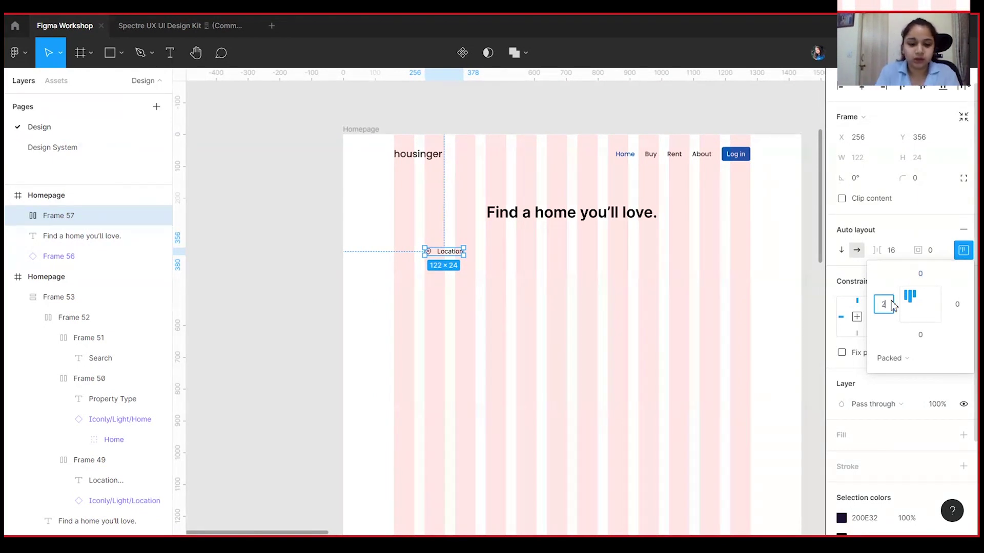
left_click(929, 277)
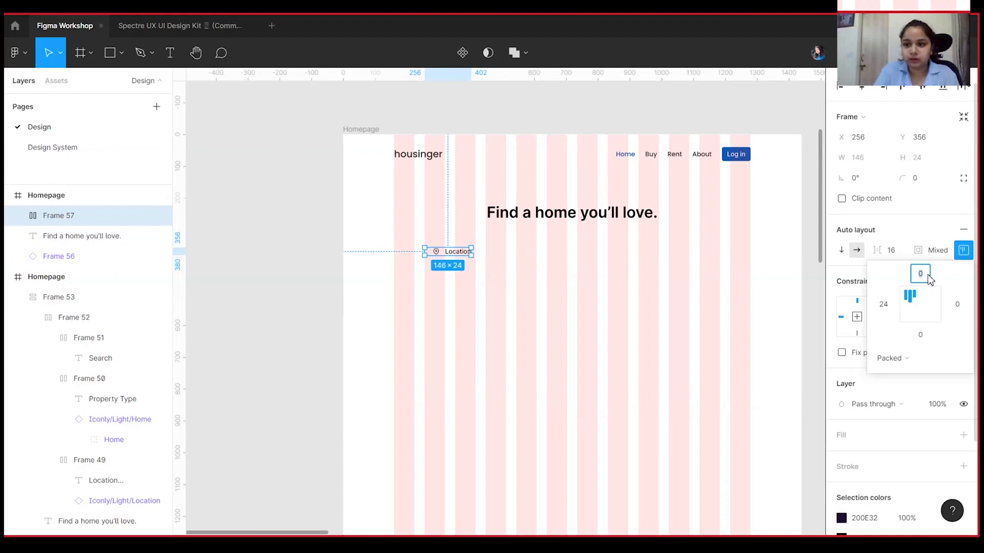
type("24")
key("Return")
left_click(921, 334)
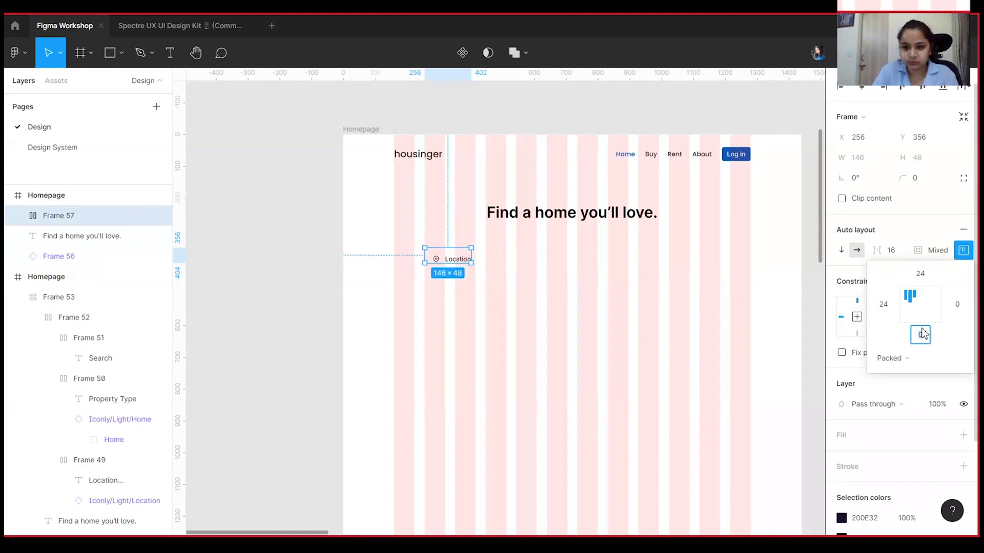
type("24")
key("Return")
Step: Set the Location frame's right and left padding to 28 each
left_click(957, 308)
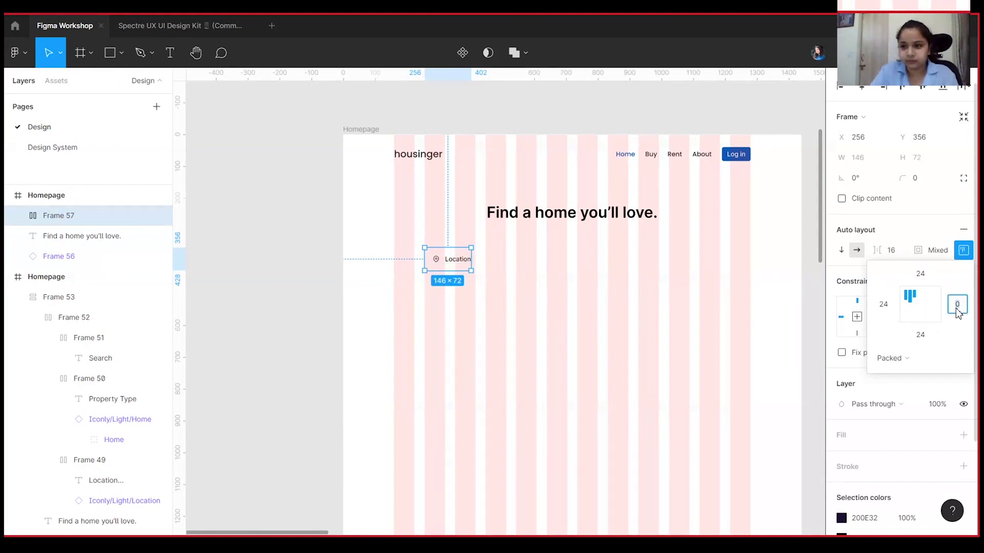
type("28")
key("Return")
left_click(883, 304)
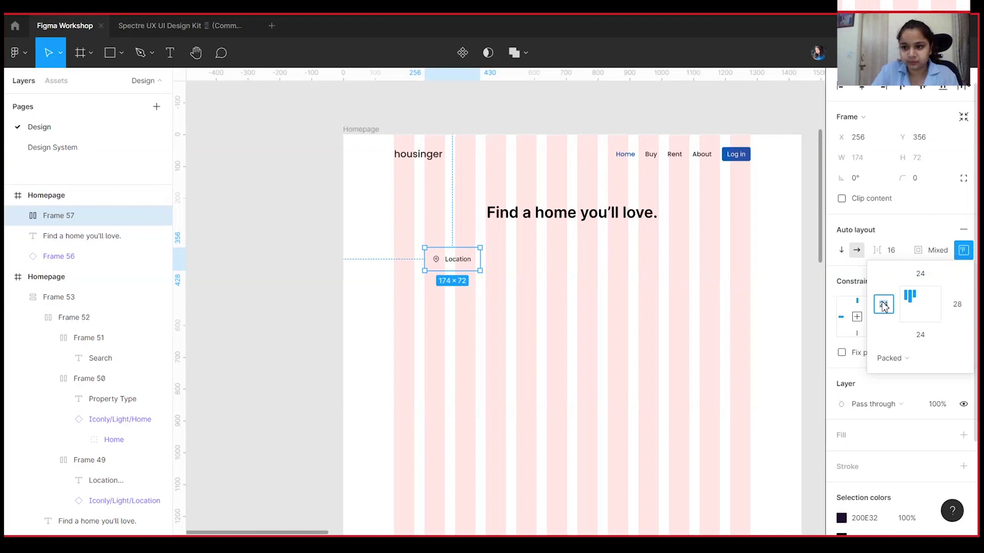
type("28")
key("Return")
left_click(524, 342)
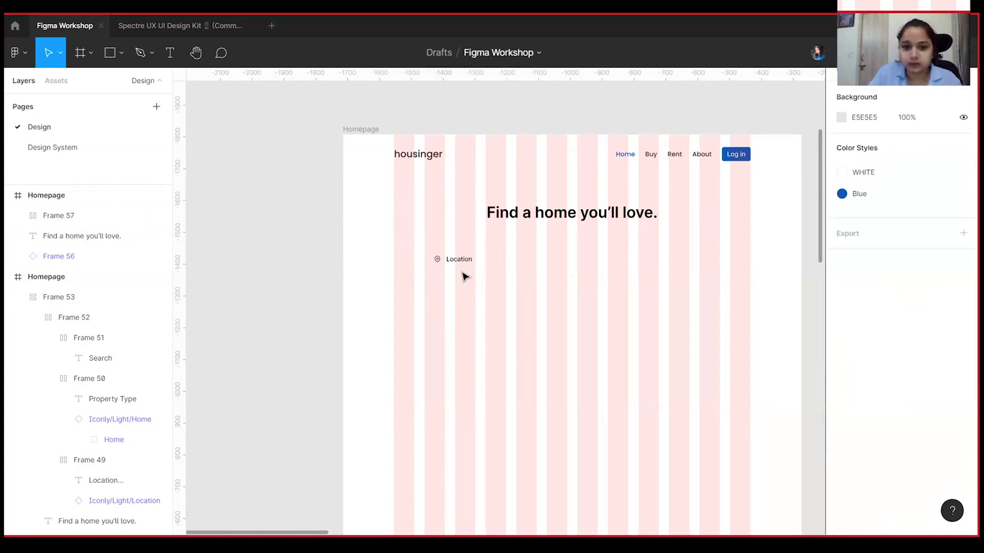
Step: Check the finished homepage's Location field styling and add a Gray 2 stroke to the new Location frame
left_click(451, 261)
left_click_drag(582, 293, 210, 258)
double_click(563, 229)
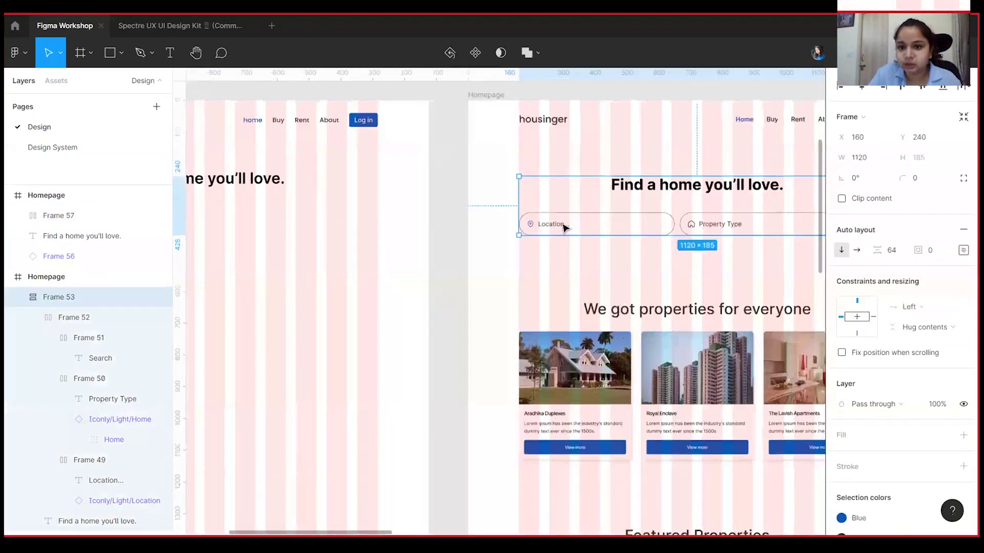
left_click(631, 229)
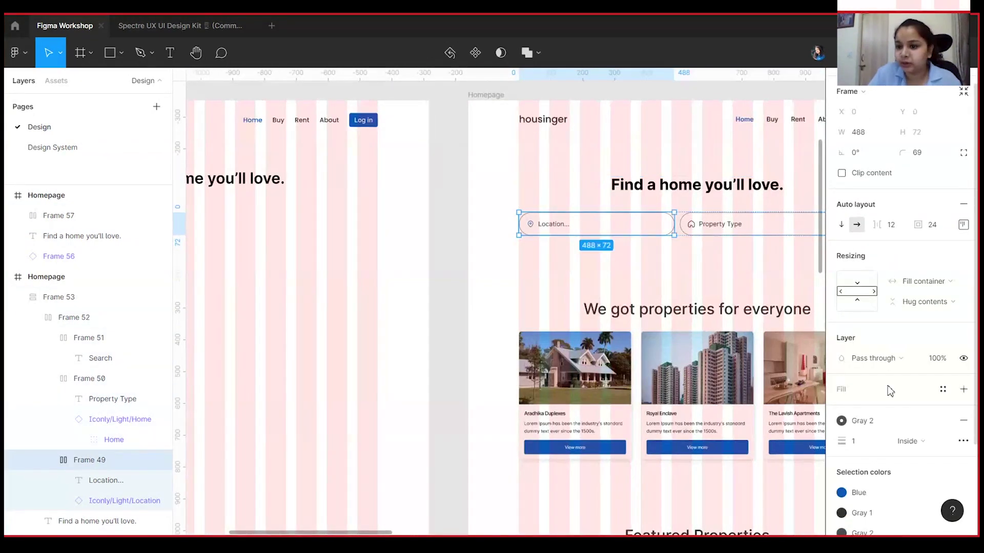
scroll(494, 292, "left", 8)
left_click(344, 229)
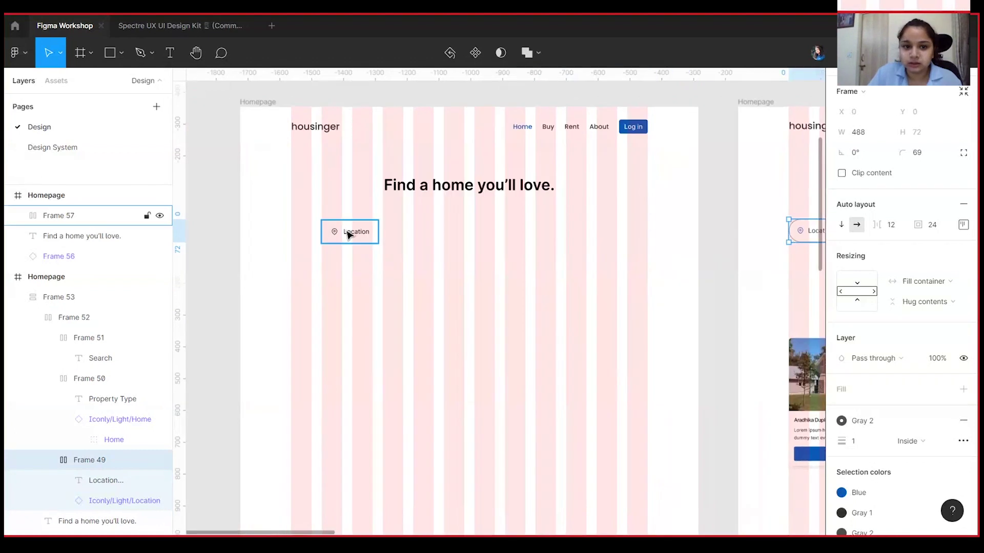
scroll(911, 441, "down", 1)
scroll(879, 377, "down", 1)
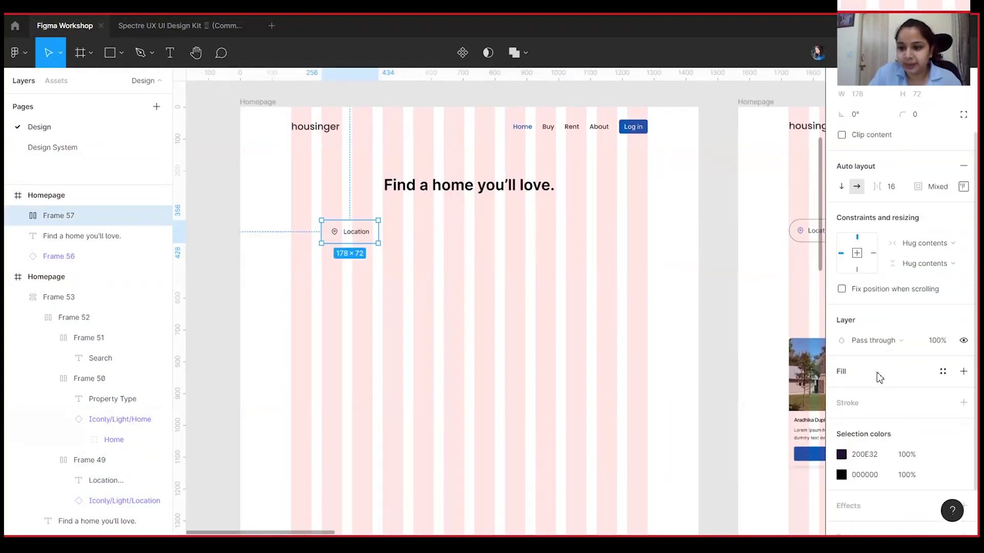
left_click(963, 403)
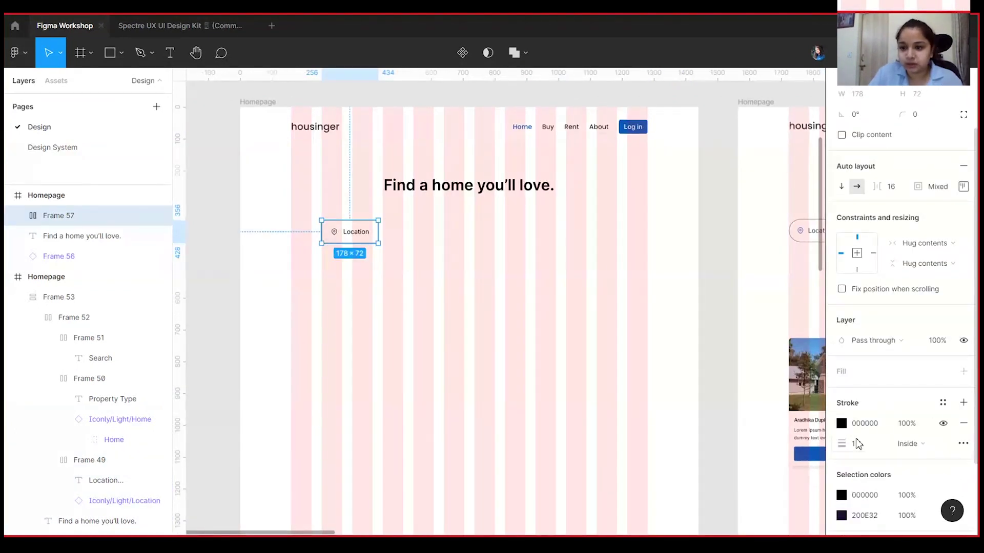
left_click(942, 403)
left_click(872, 411)
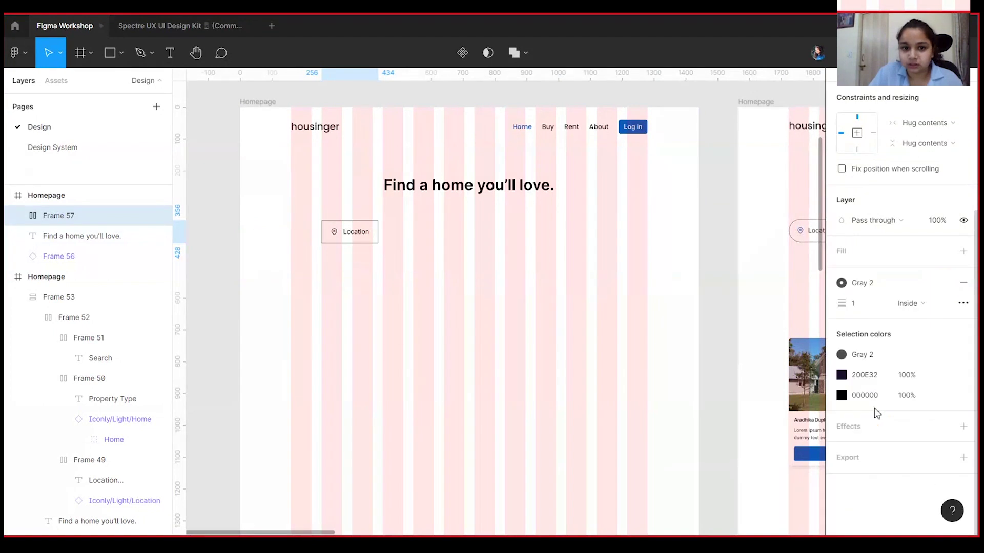
Step: Round the Location frame into a pill shape with a corner radius of 50
left_click_drag(472, 310, 570, 321)
scroll(576, 324, "up", 3)
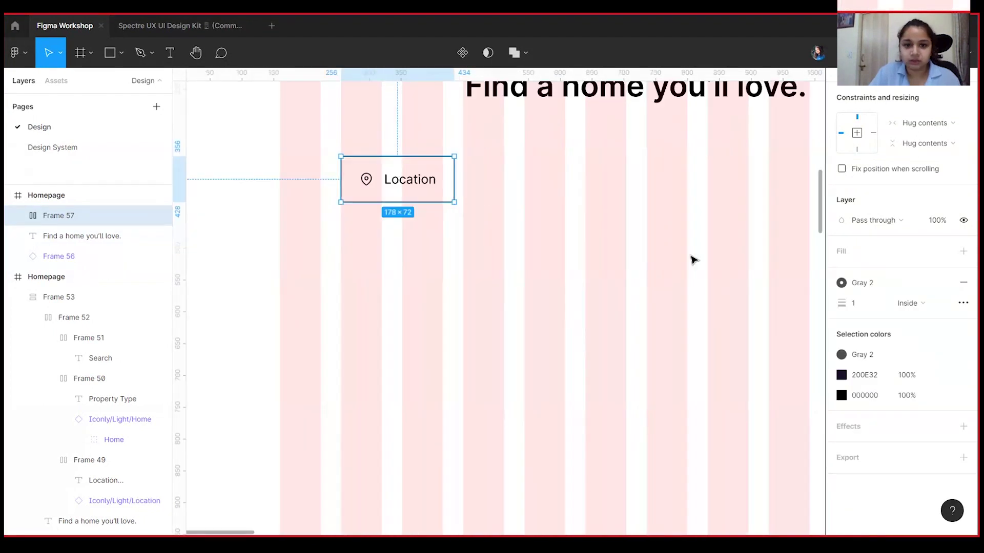
scroll(919, 247, "up", 4)
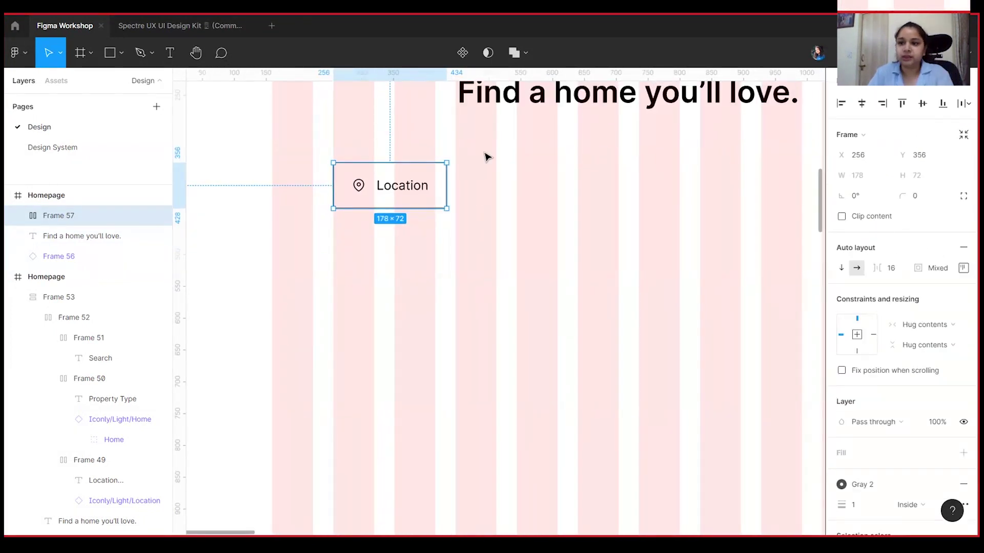
left_click(661, 339)
left_click(444, 208)
left_click_drag(904, 197, 754, 240)
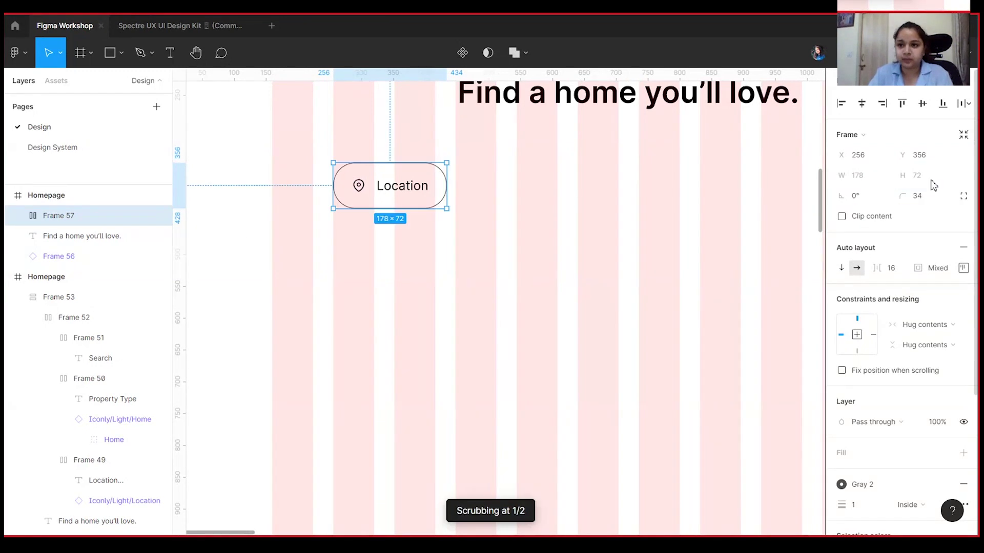
left_click(909, 196)
type("50")
key("Return")
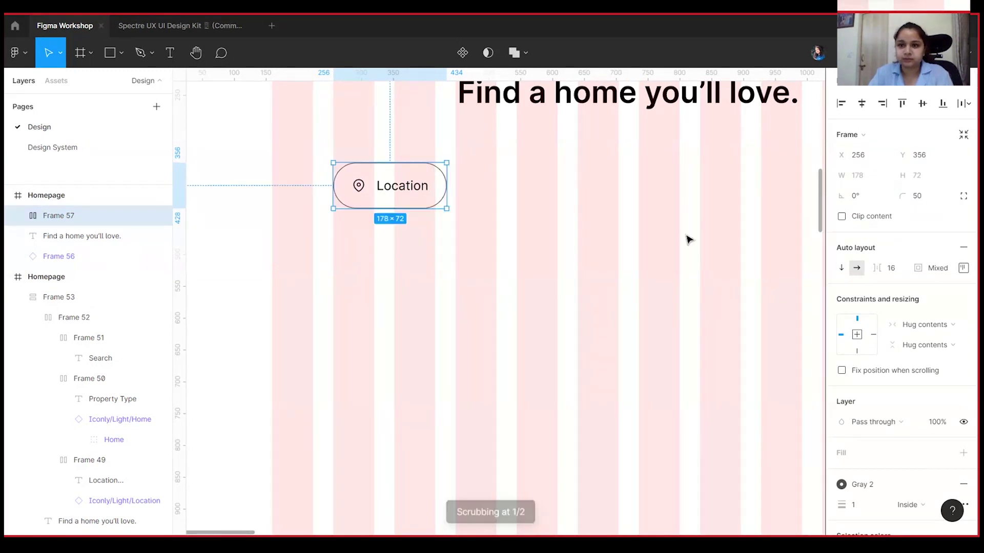
Step: Move the Location field to the start of the first grid column, at X 160 and Y 348
left_click(635, 268)
key("shift+1")
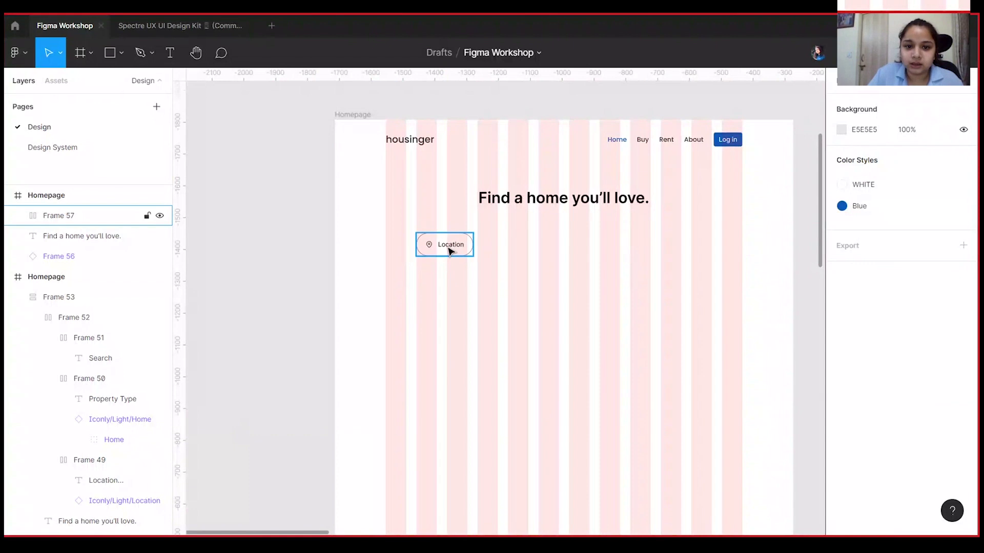
left_click_drag(450, 248, 415, 248)
scroll(391, 237, "right", 10)
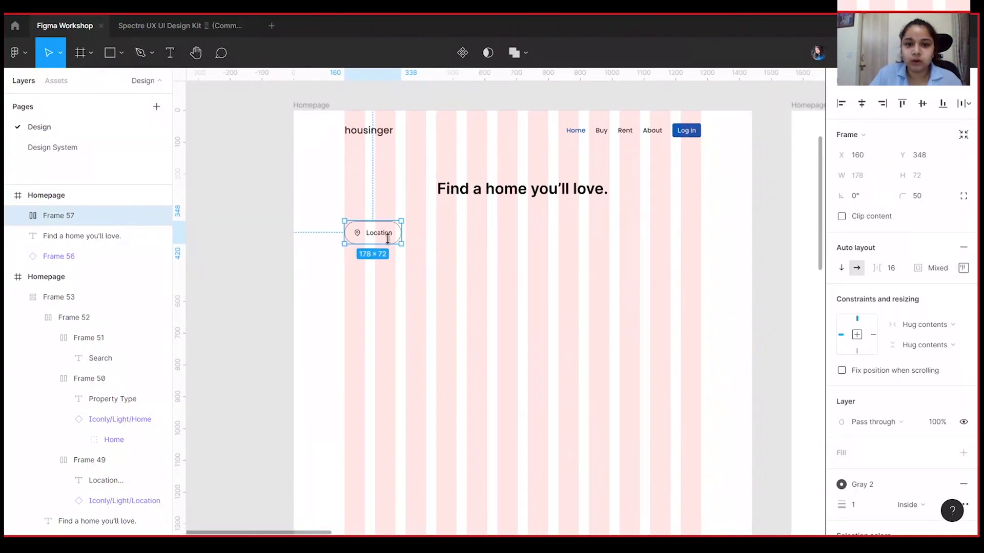
Step: Inspect the sizing and resizing settings of the Location field on the finished homepage
left_click(674, 209)
left_click(653, 218)
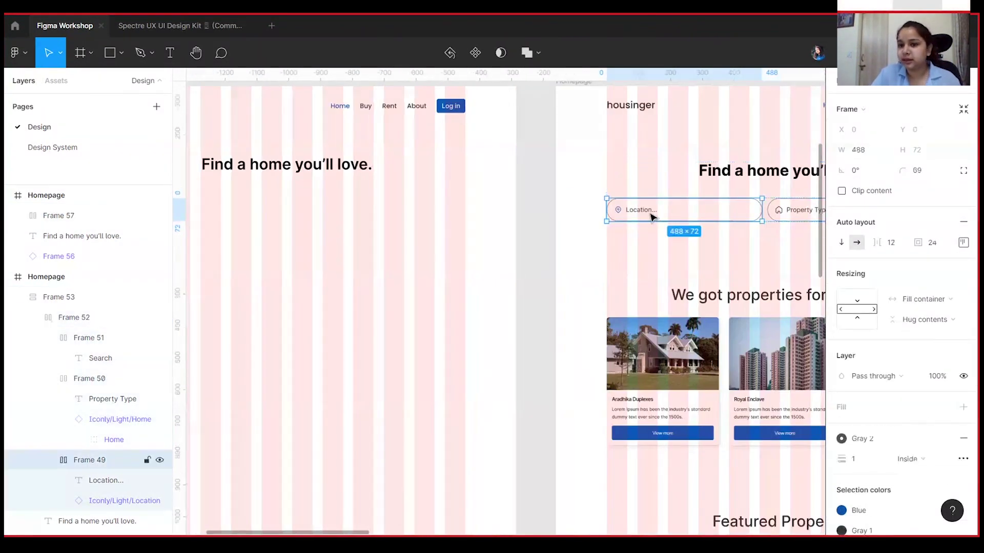
left_click(654, 212)
left_click(746, 213)
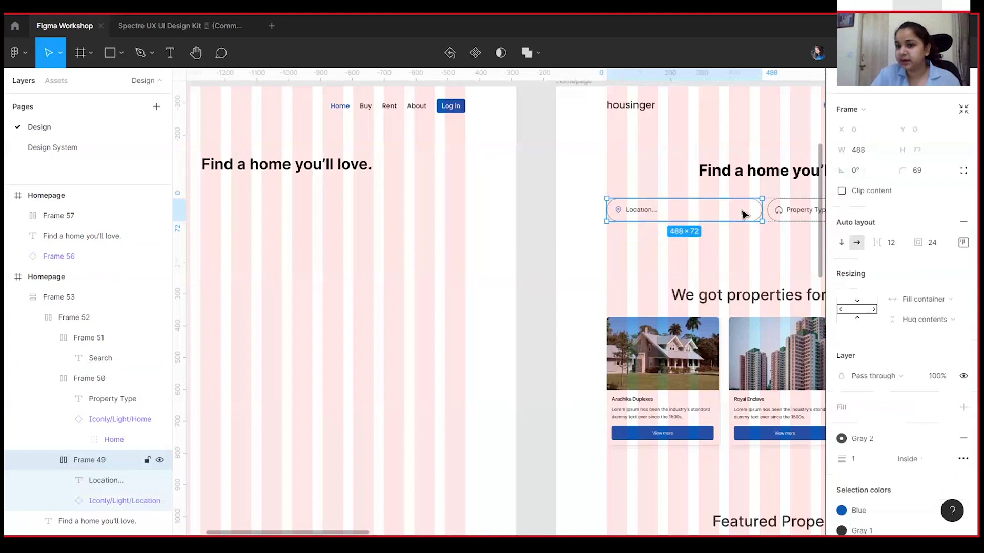
left_click(493, 205)
left_click_drag(398, 232, 648, 251)
Step: Try to widen the new Location frame by setting its right padding to 400
left_click(401, 231)
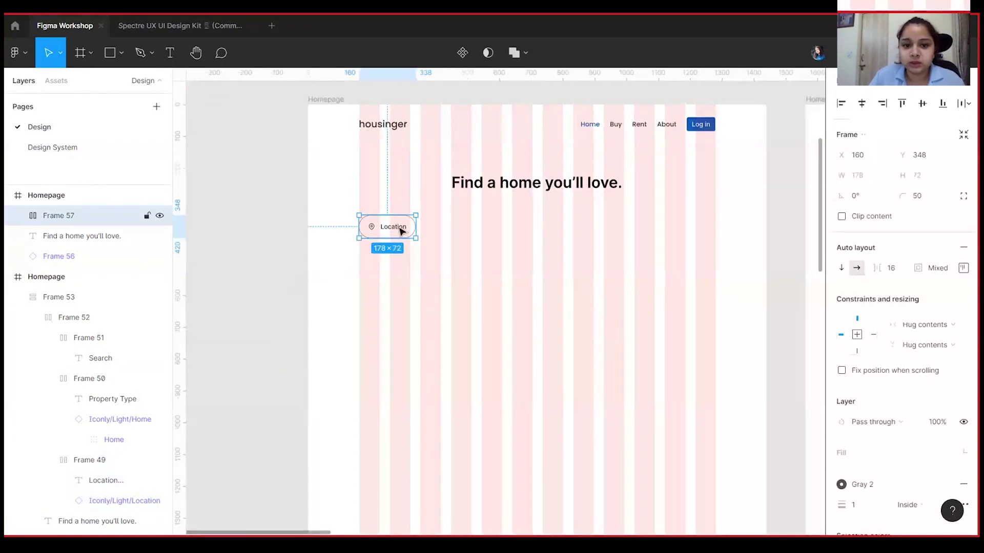
left_click(963, 268)
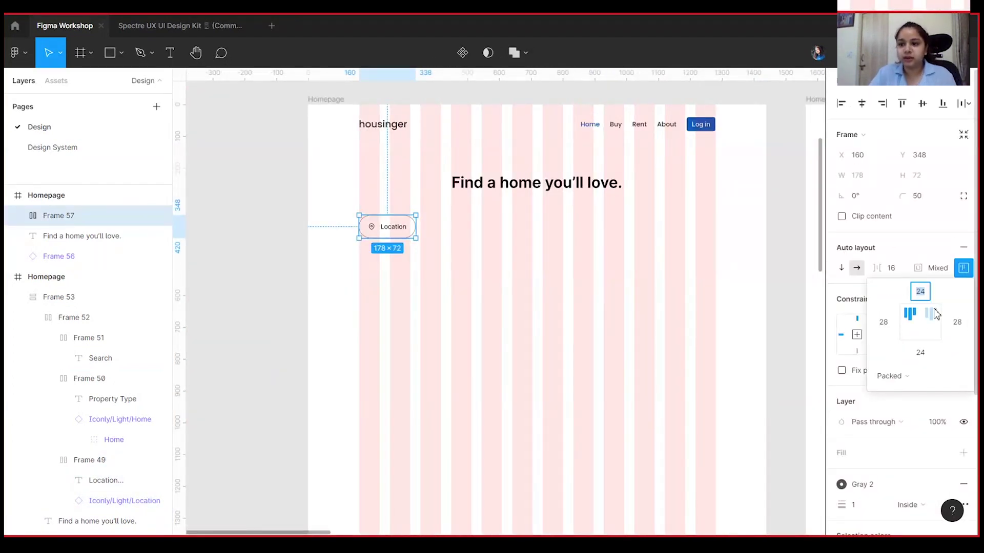
left_click(956, 322)
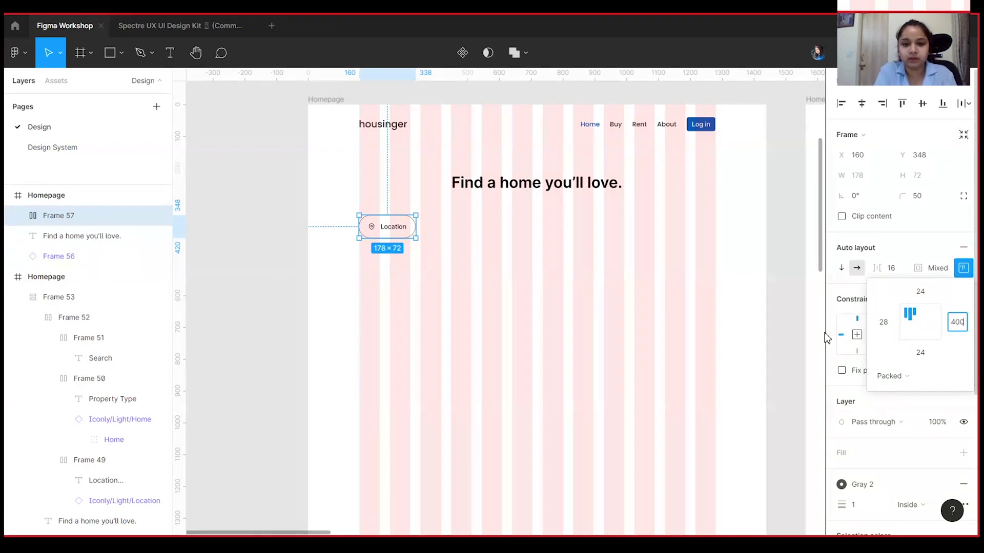
type("400")
key("Return")
left_click(501, 274)
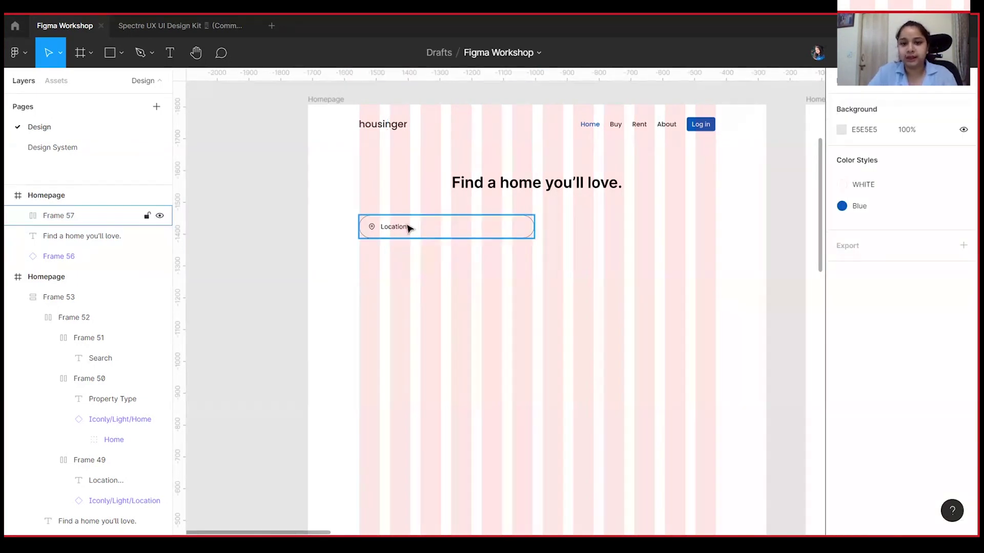
Step: Widen the Location text box inside its auto layout frame to about 443 px
left_click(408, 229)
left_click(397, 245)
double_click(393, 233)
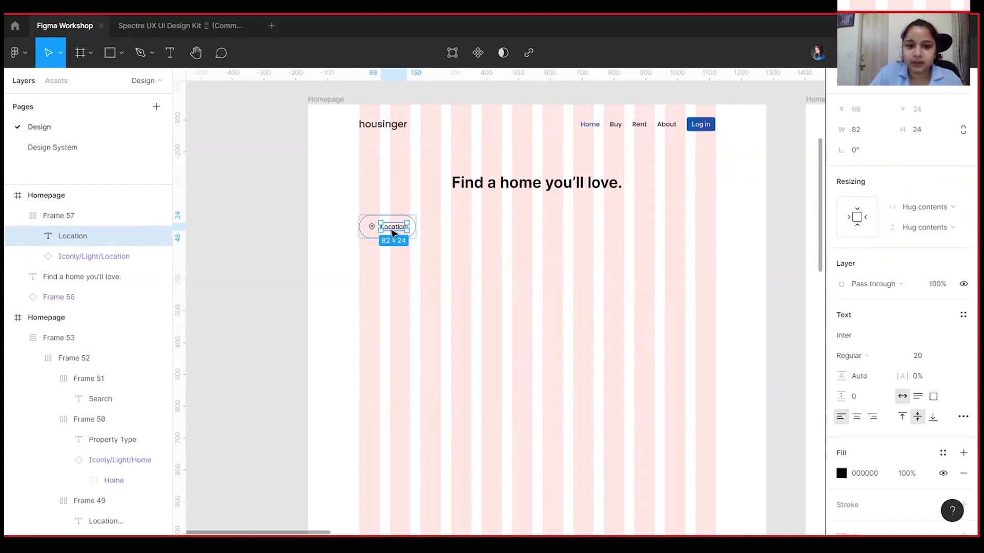
left_click_drag(410, 229, 521, 251)
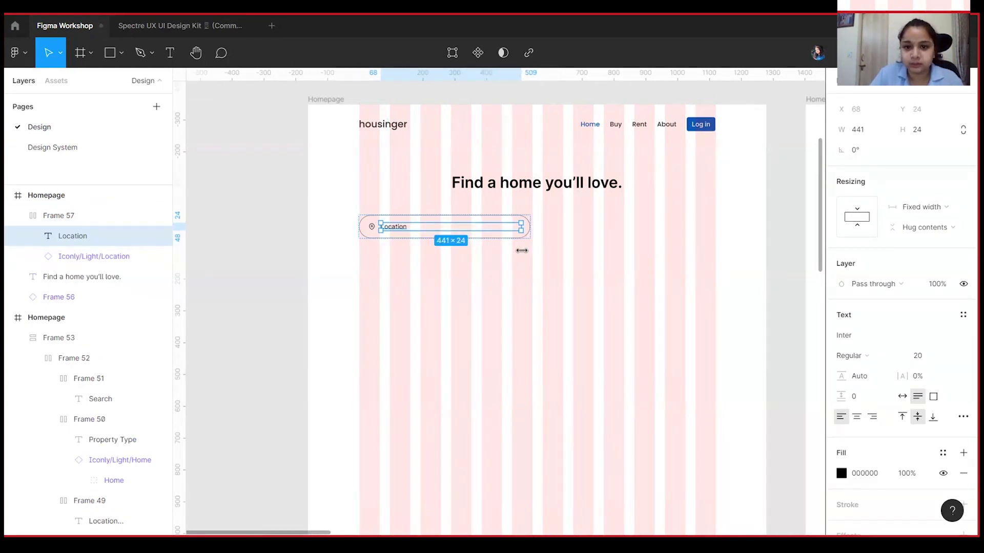
left_click(517, 312)
Step: Check the horizontal resizing options of the Location frame and of the icon and text inside it
left_click(371, 217)
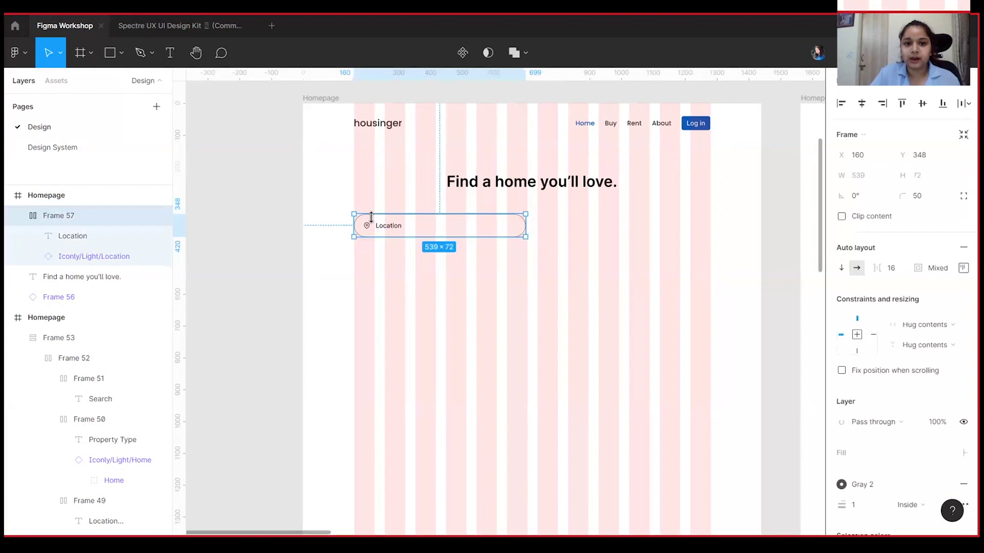
left_click(935, 324)
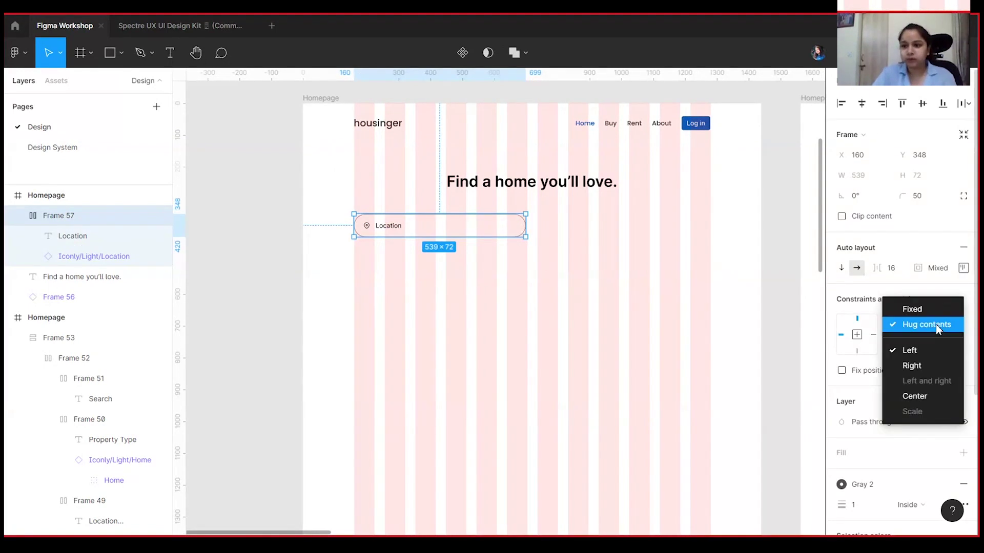
left_click(606, 217)
key("Return")
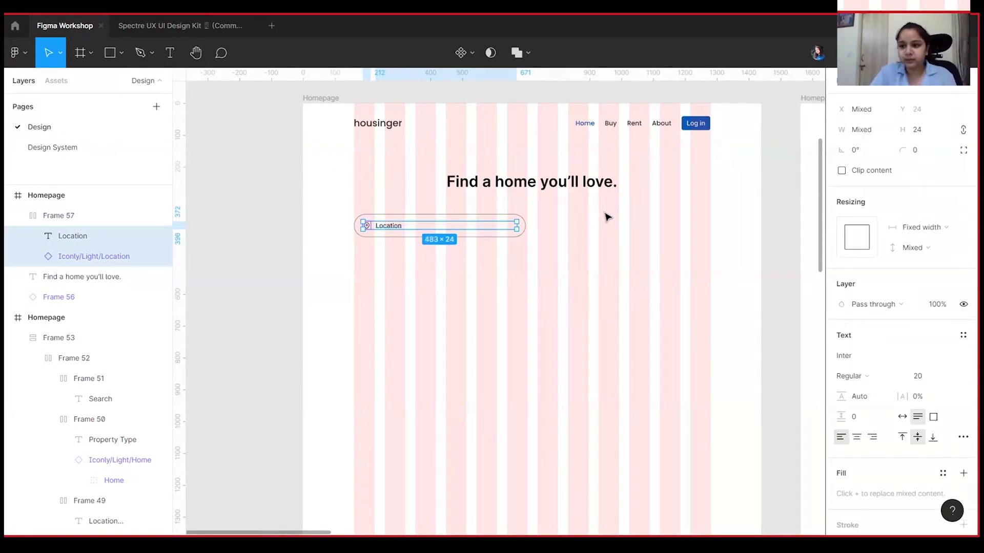
left_click(960, 230)
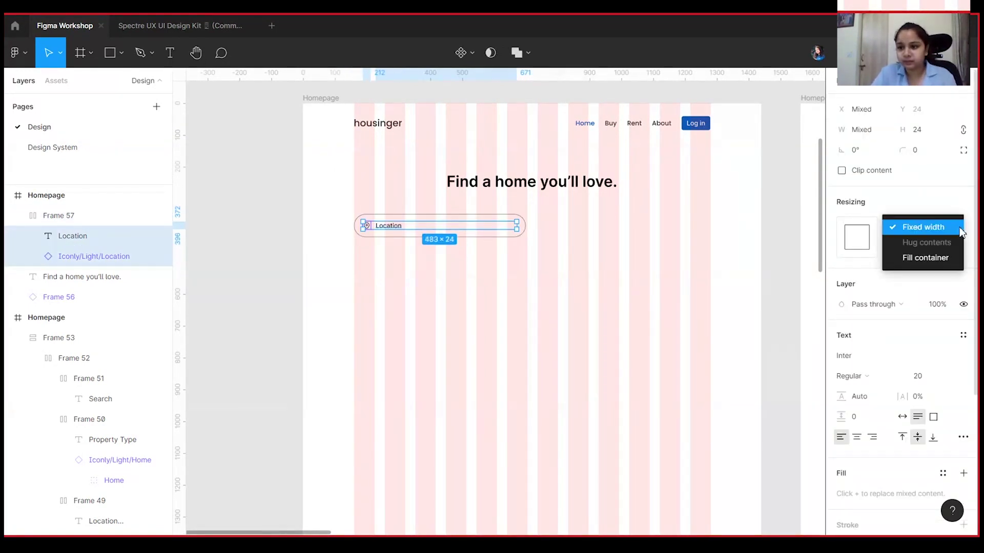
left_click(725, 236)
left_click(456, 244)
left_click(445, 222)
key("Return")
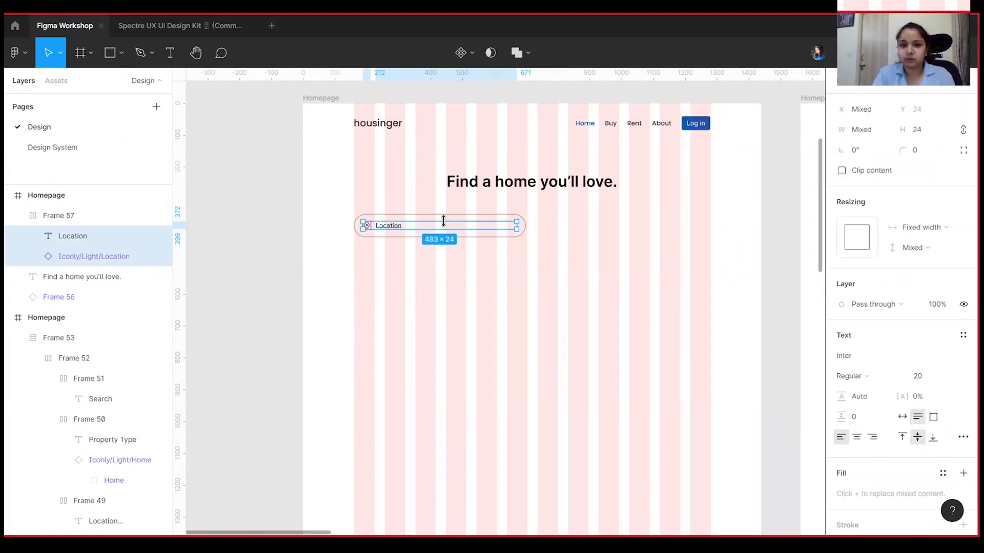
key("ctrl+minus")
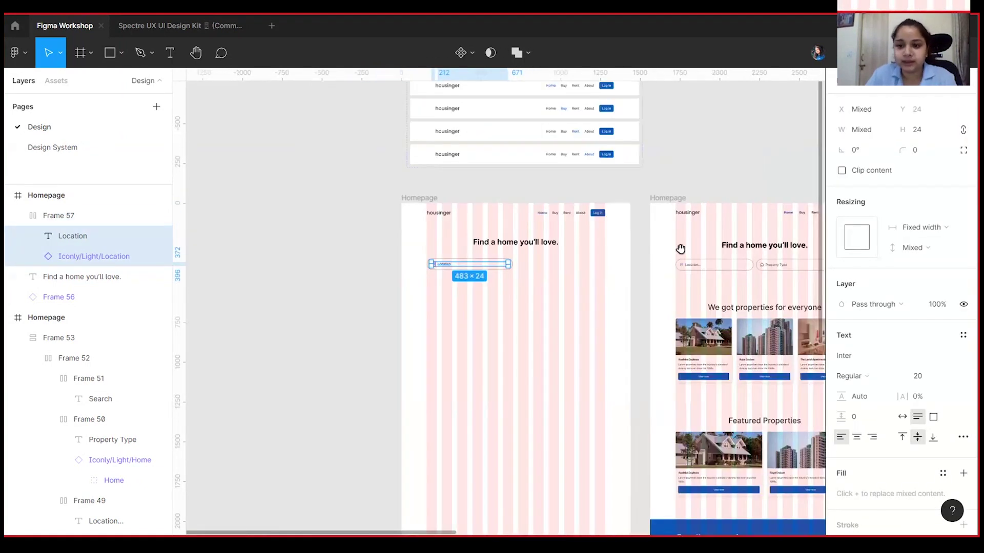
Step: Examine how the first property card and its nested text frame are resized on the finished homepage
left_click_drag(679, 248, 606, 193)
triple_click(651, 290)
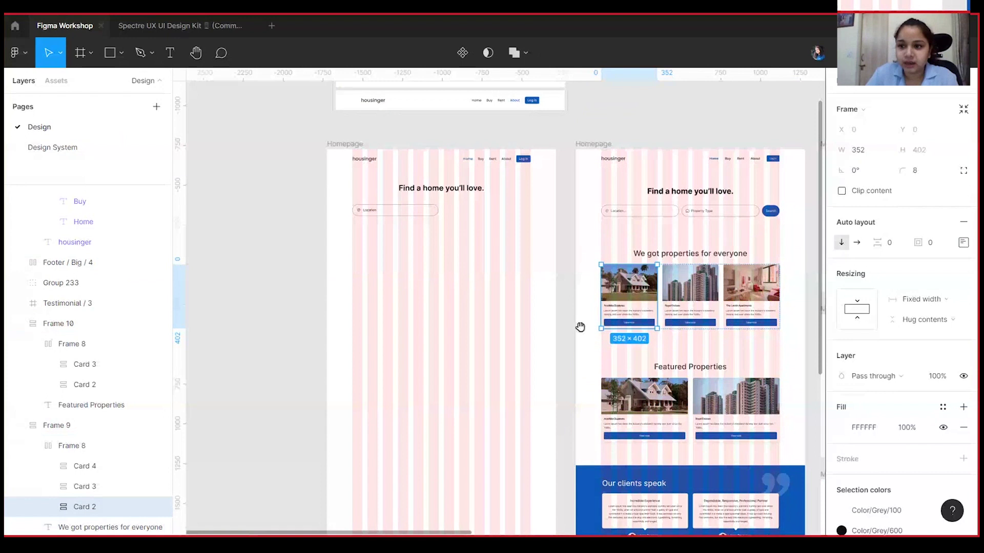
scroll(688, 341, "up", 6)
left_click_drag(743, 304, 401, 285)
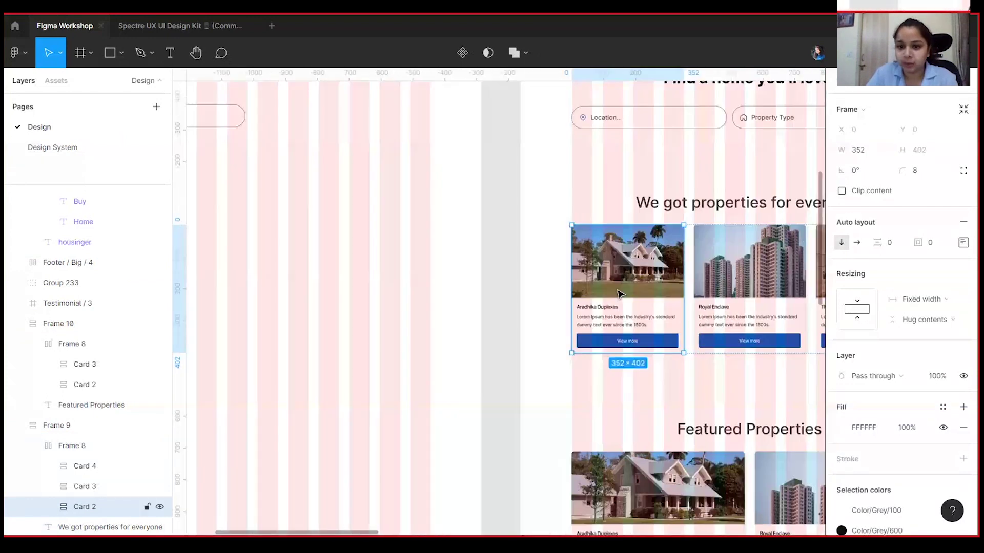
double_click(619, 290)
left_click(626, 325)
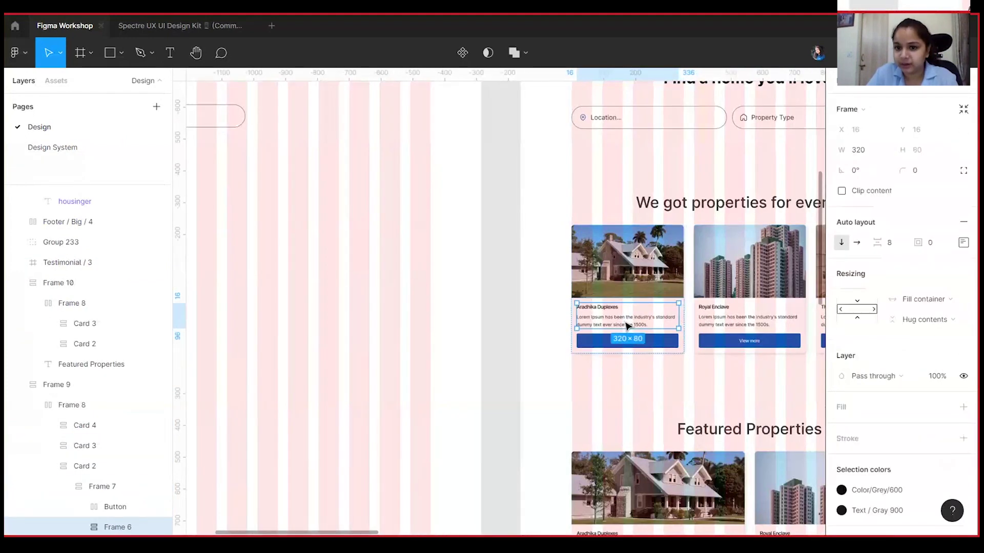
left_click(641, 316)
left_click(547, 266)
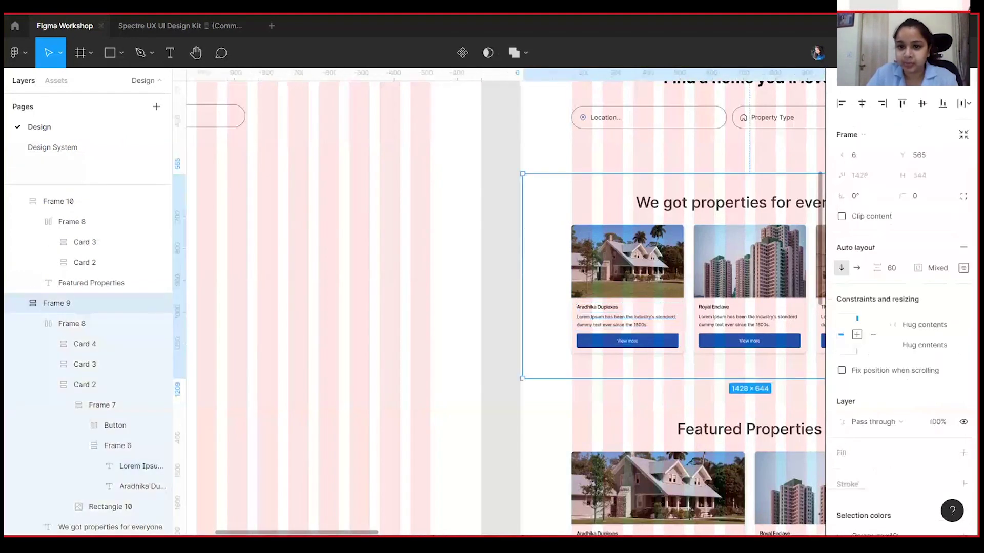
left_click_drag(395, 274, 743, 376)
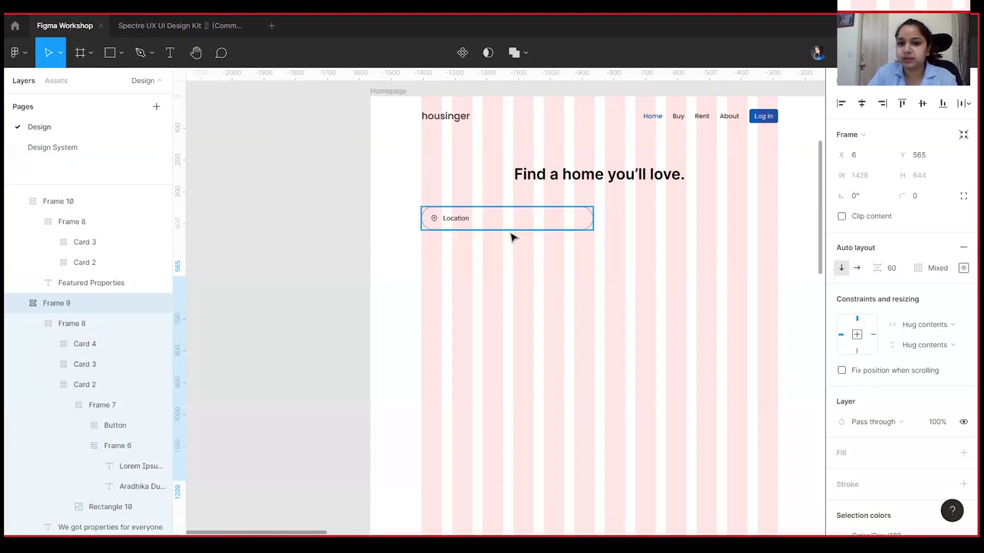
Step: Try to set the horizontal resizing of both the Location icon and text to Fill container
scroll(461, 243, "right", 2)
scroll(461, 243, "down", 1)
left_click(418, 205)
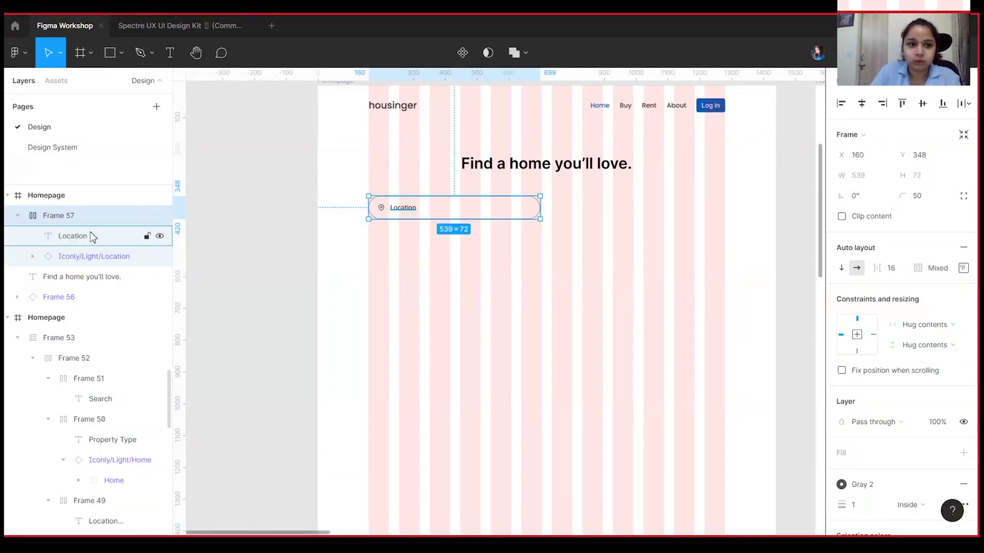
left_click(111, 236)
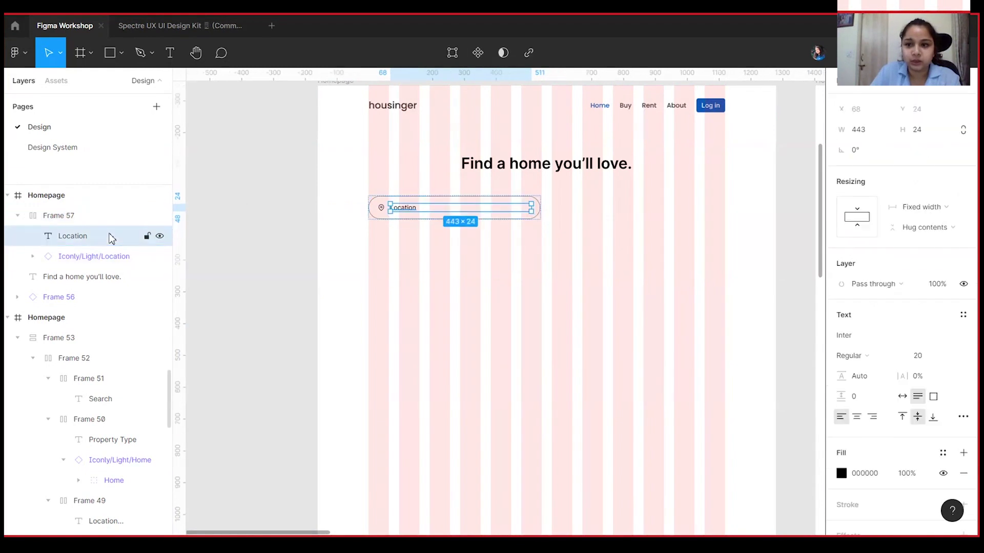
left_click(103, 255)
left_click(391, 255)
left_click(388, 213)
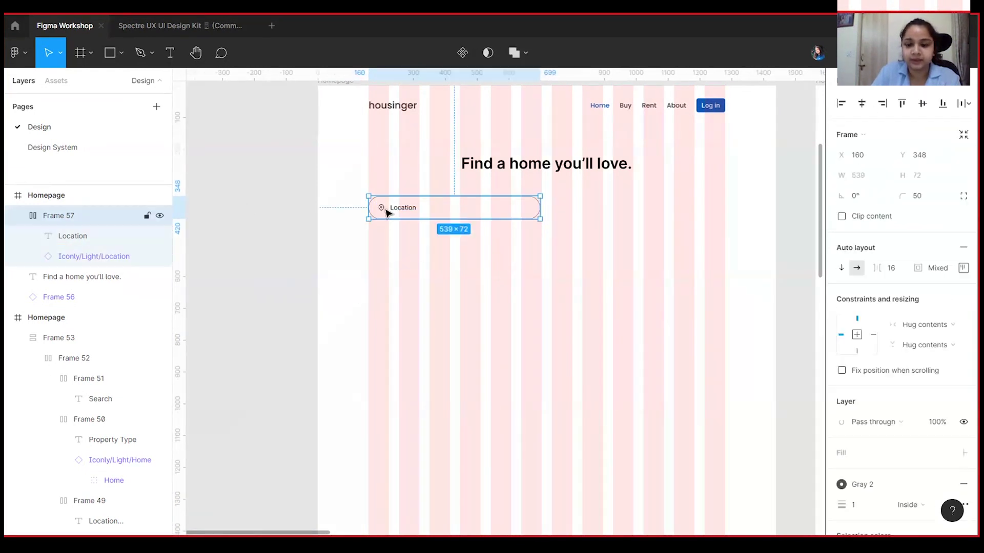
key("Return")
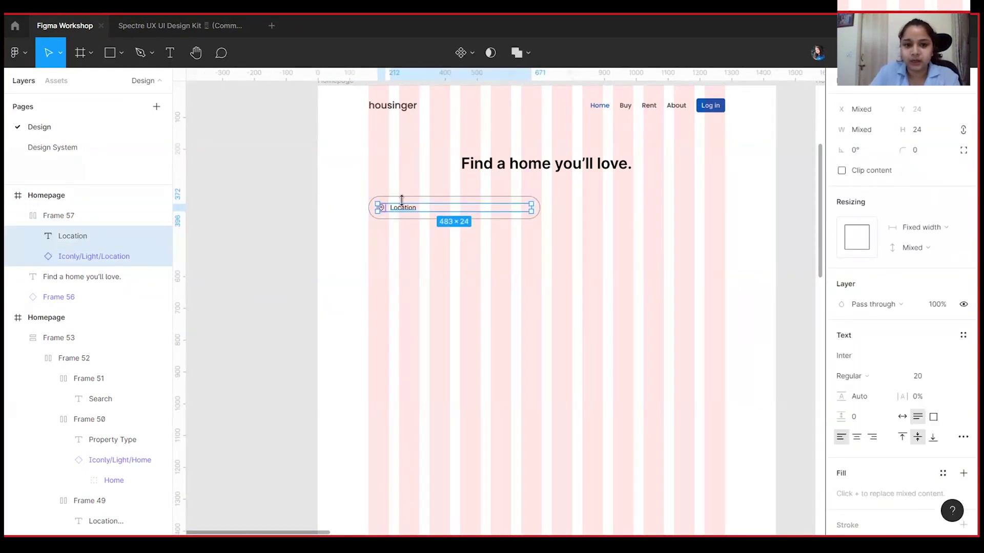
left_click(942, 229)
left_click(936, 256)
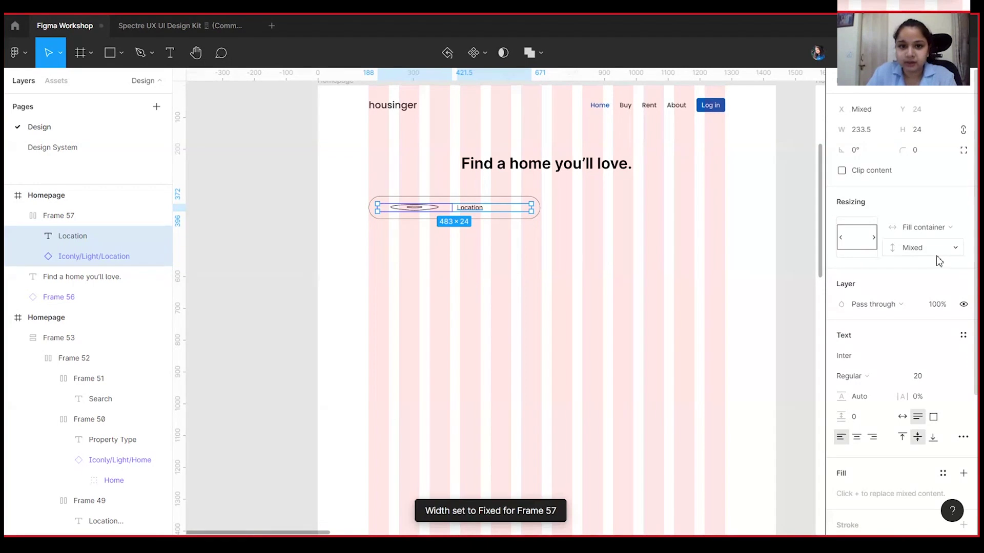
Step: Set only the Location text's horizontal resizing to Fill container
left_click(384, 209)
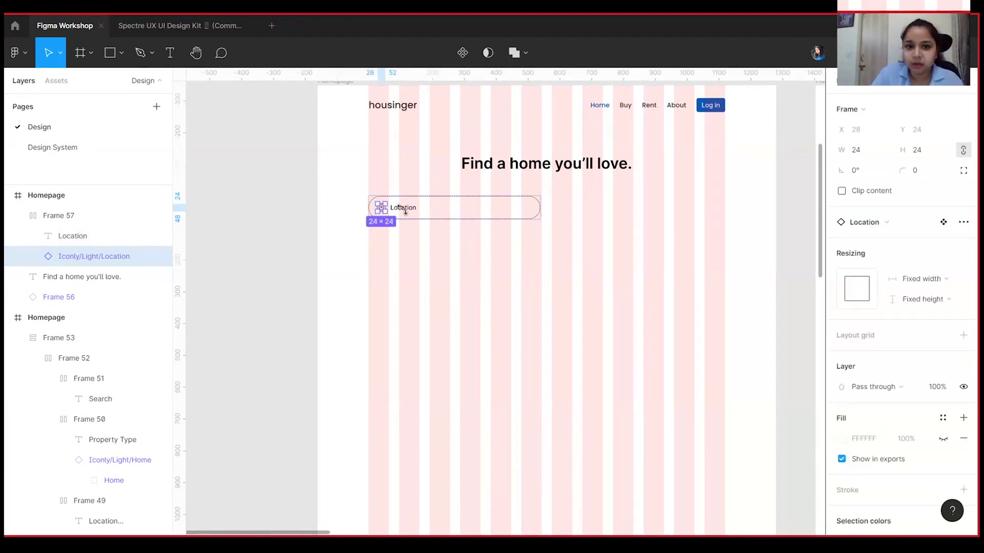
left_click(404, 209)
left_click(943, 207)
left_click(930, 239)
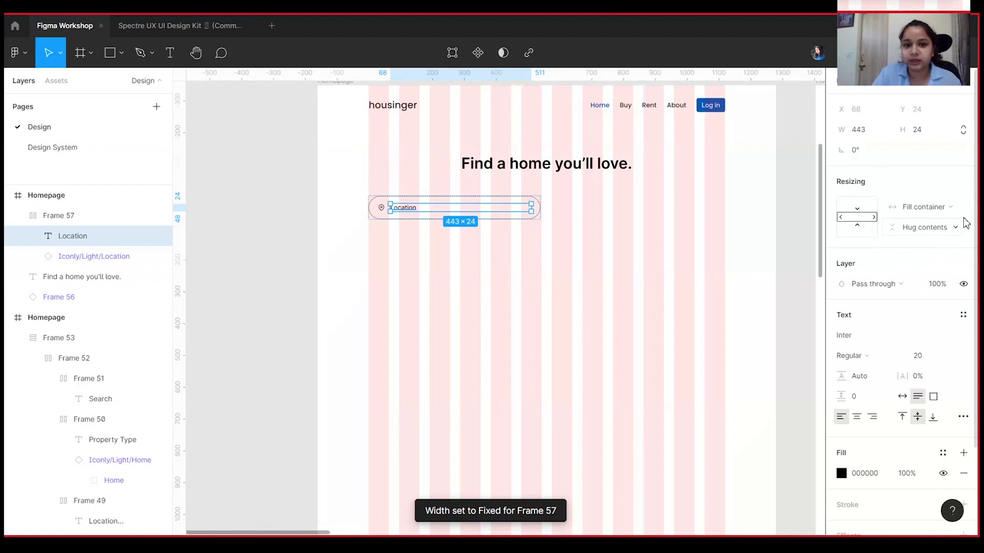
left_click(606, 284)
left_click_drag(454, 312, 414, 316)
Step: Duplicate the Location field, place the copy beside it at the last grid column's edge, and align both fields' vertical centers
left_click(396, 211)
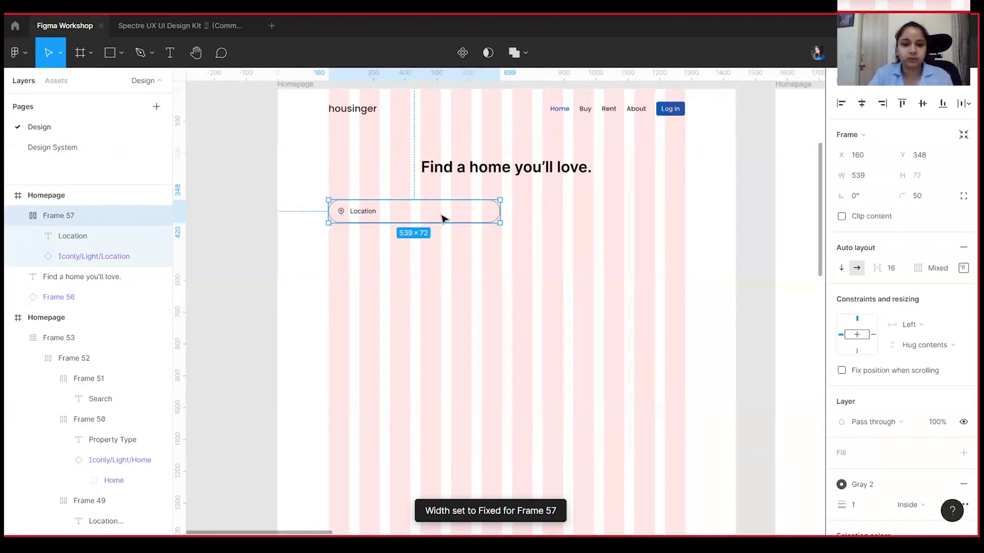
key("ctrl+d")
left_click_drag(407, 217, 579, 213)
scroll(563, 246, "right", 1)
left_click(154, 236, "shift")
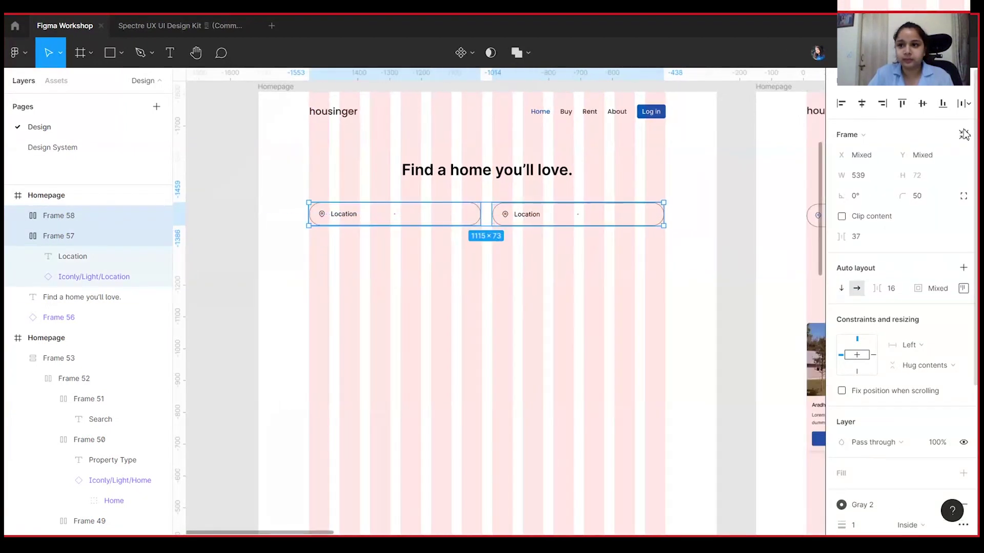
left_click(925, 104)
left_click(620, 295)
left_click_drag(653, 306, 566, 332)
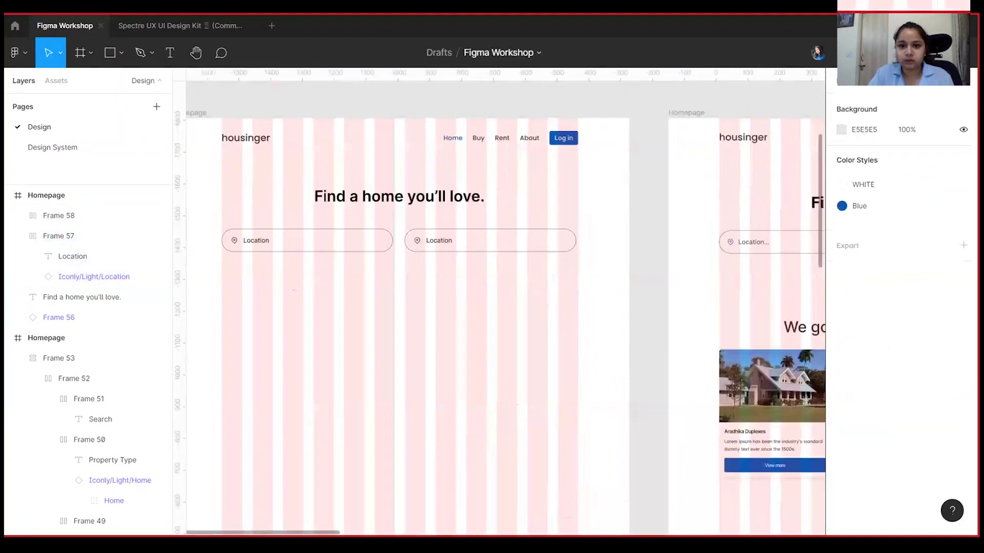
Step: Change the duplicated field's text to "Property Type"
double_click(454, 245)
type("Proper")
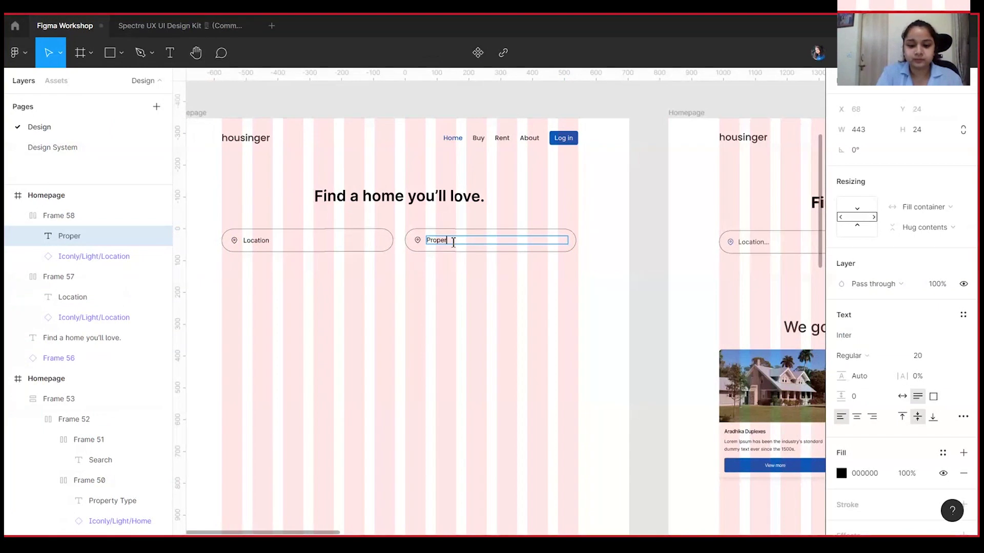
type("ty Type")
key("Escape")
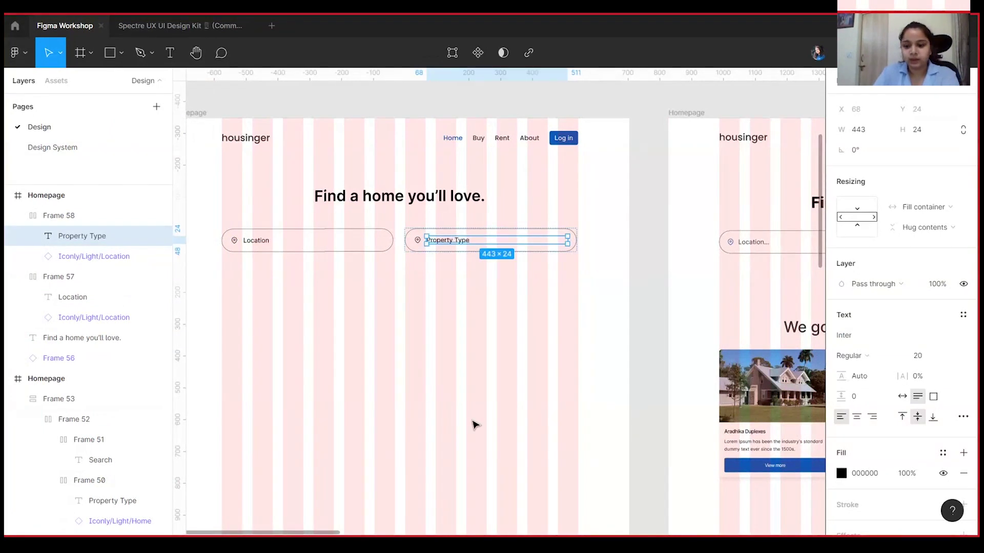
Step: Select the location icon in the Property Type field and check the Icons section in the Spectre UX UI Design Kit file
scroll(424, 298, "up", 5)
left_click(334, 179)
scroll(338, 184, "up", 1)
scroll(343, 184, "left", 1)
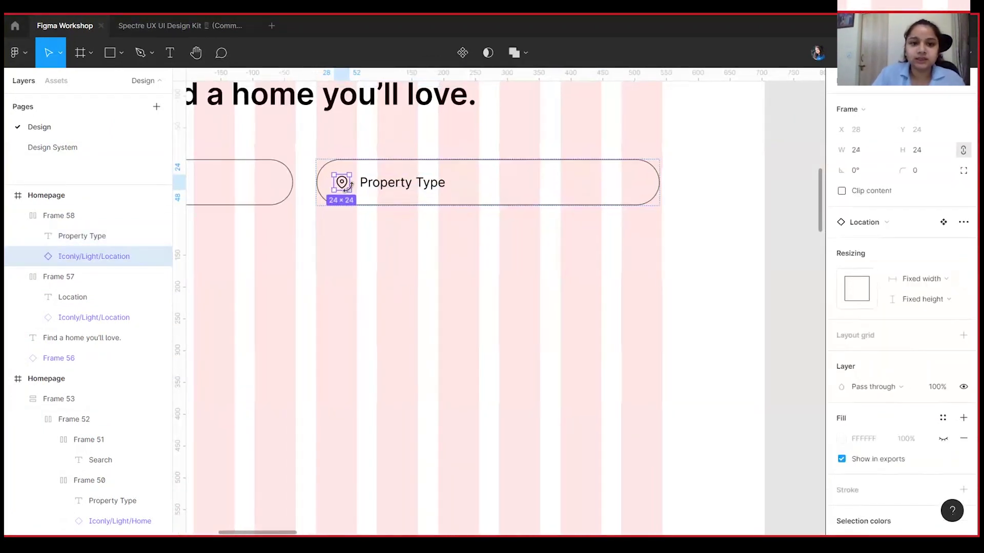
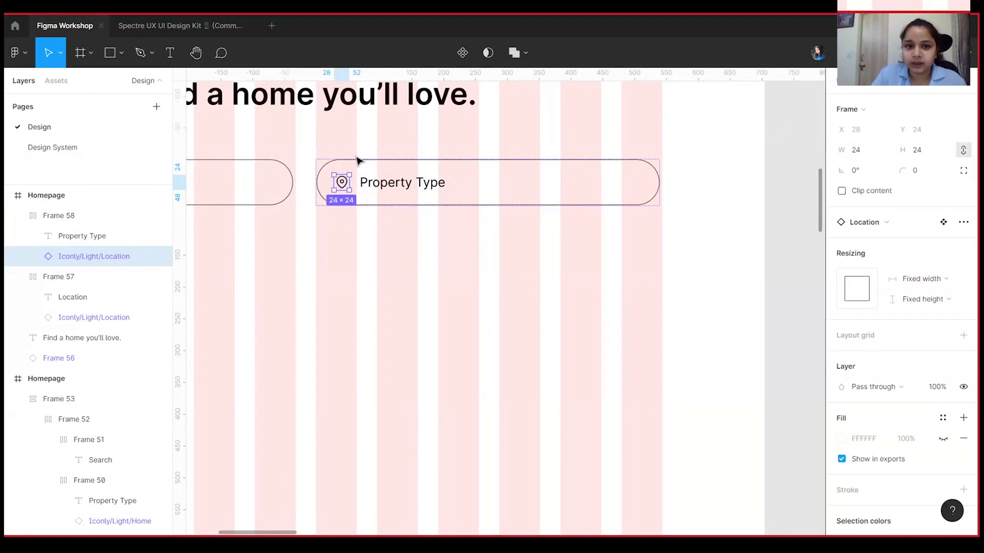
left_click(160, 29)
left_click_drag(480, 433, 659, 400)
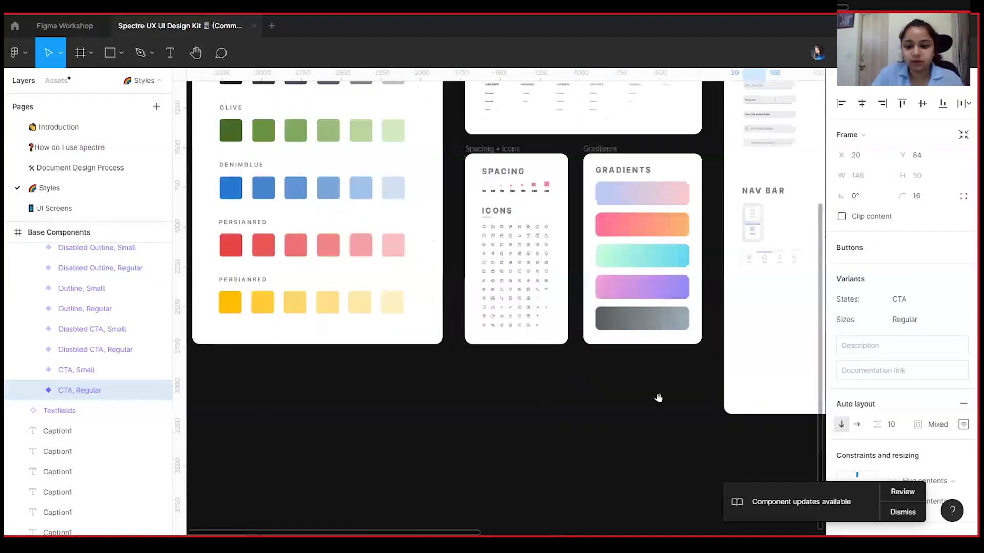
key("plus")
left_click_drag(459, 147, 615, 354)
left_click(617, 370)
left_click(78, 23)
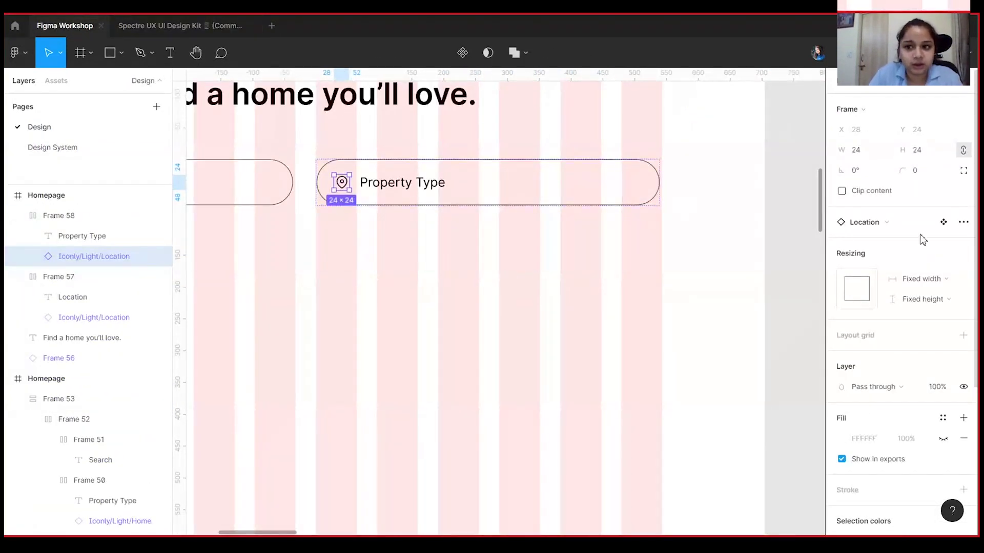
Step: Swap the Property Type field's location icon for the Home icon from the Light set
left_click(888, 224)
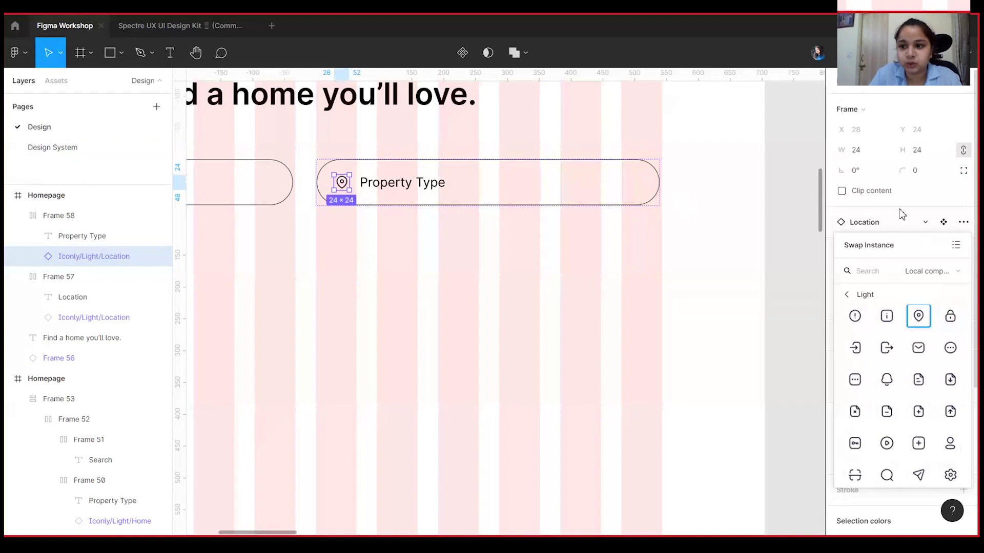
scroll(863, 339, "down", 5)
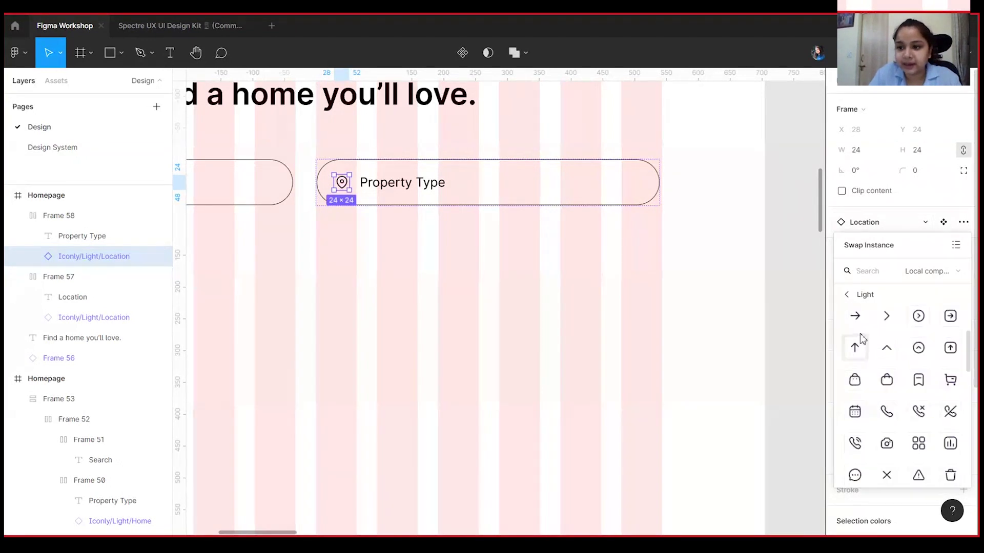
scroll(861, 358, "up", 3)
scroll(938, 429, "down", 5)
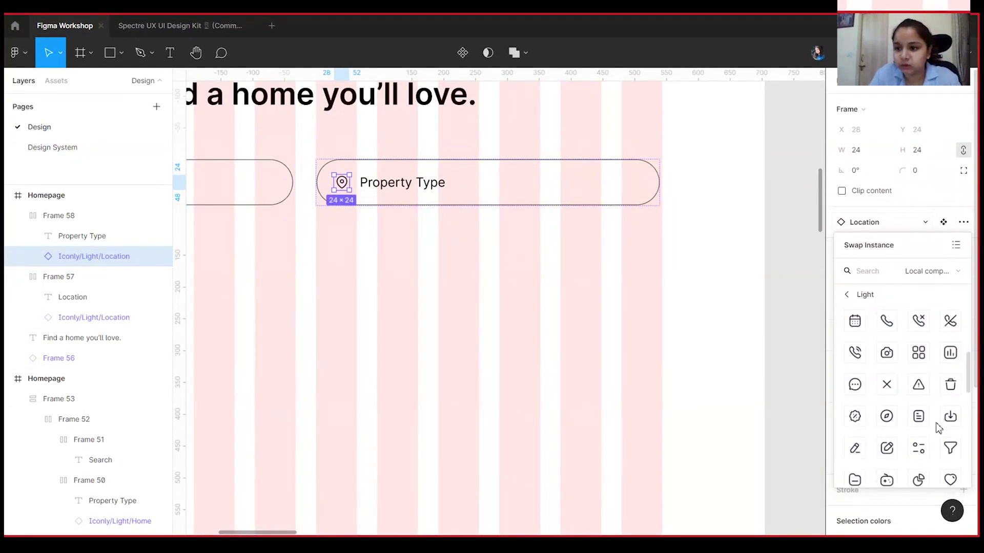
scroll(919, 403, "up", 3)
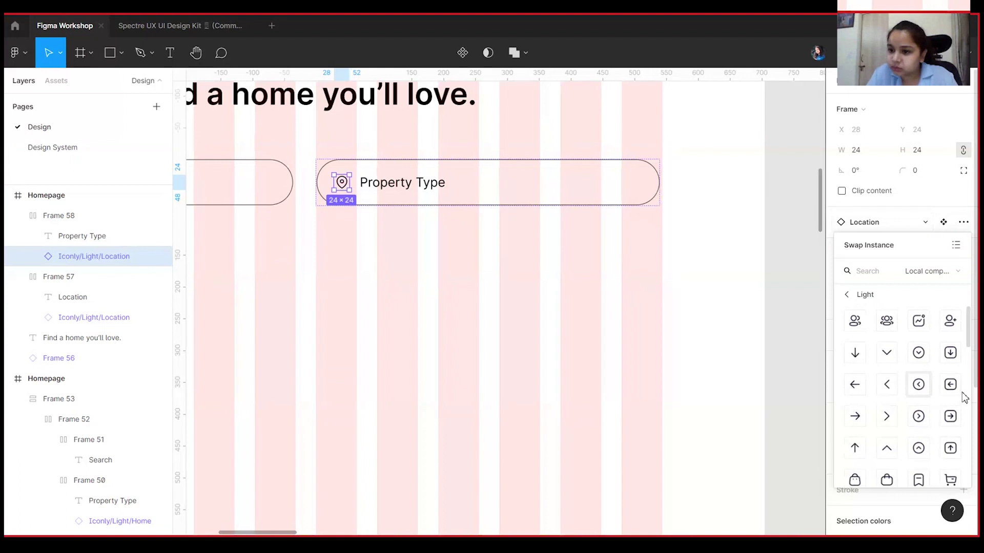
scroll(942, 402, "down", 3)
scroll(894, 431, "down", 5)
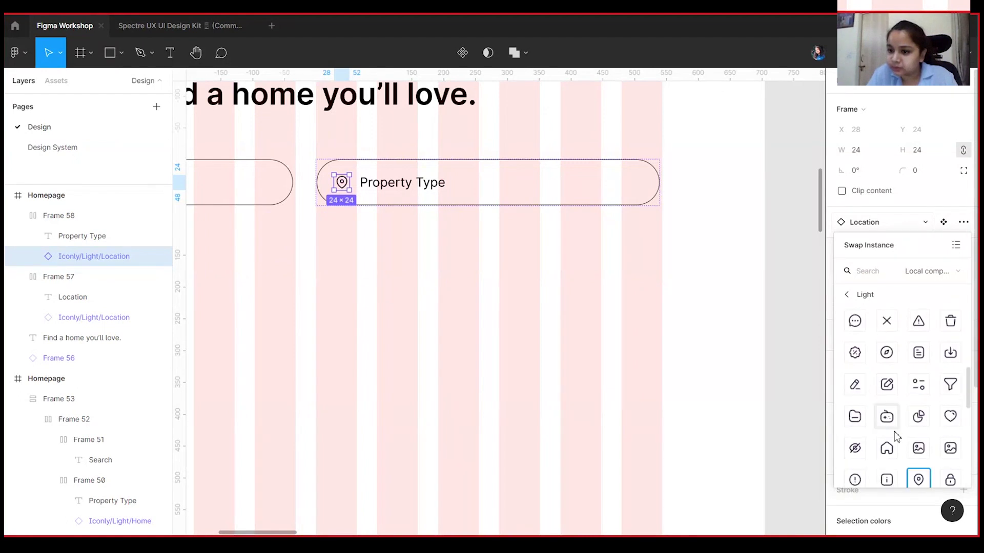
scroll(885, 429, "down", 2)
left_click(886, 393)
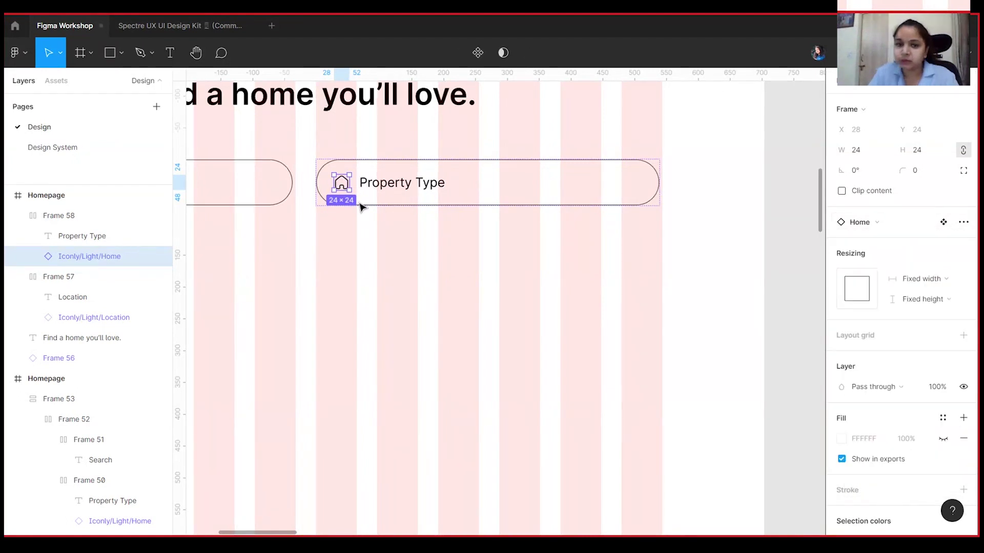
Step: Inspect the icon instances of the Location and Property Type fields and the icons available for swapping
left_click(412, 295)
key("minus")
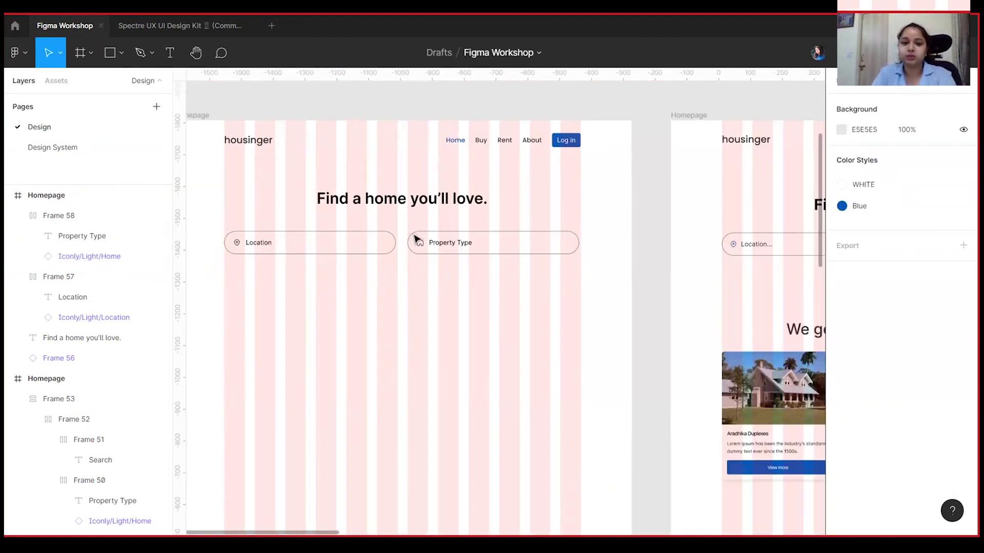
left_click(425, 251)
scroll(266, 337, "left", 2)
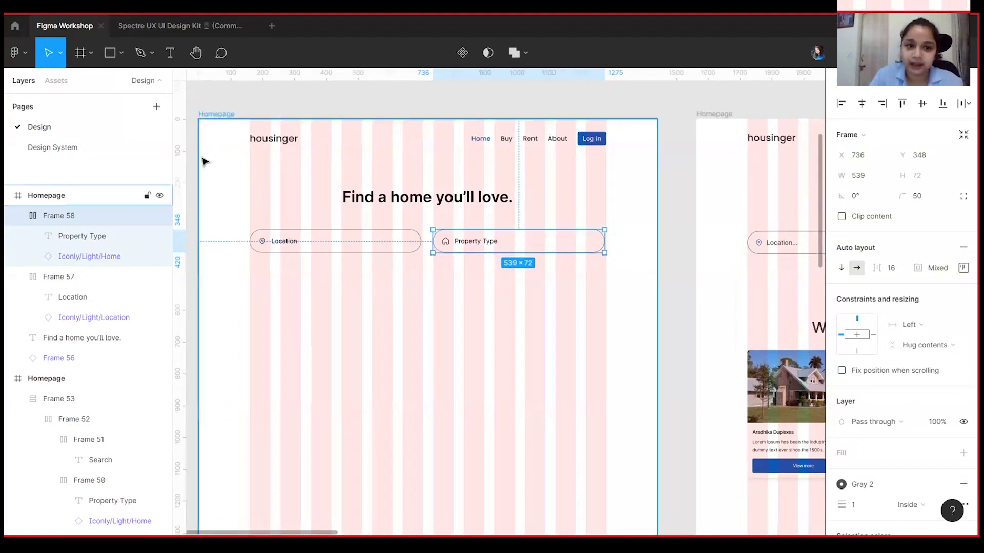
left_click(243, 106)
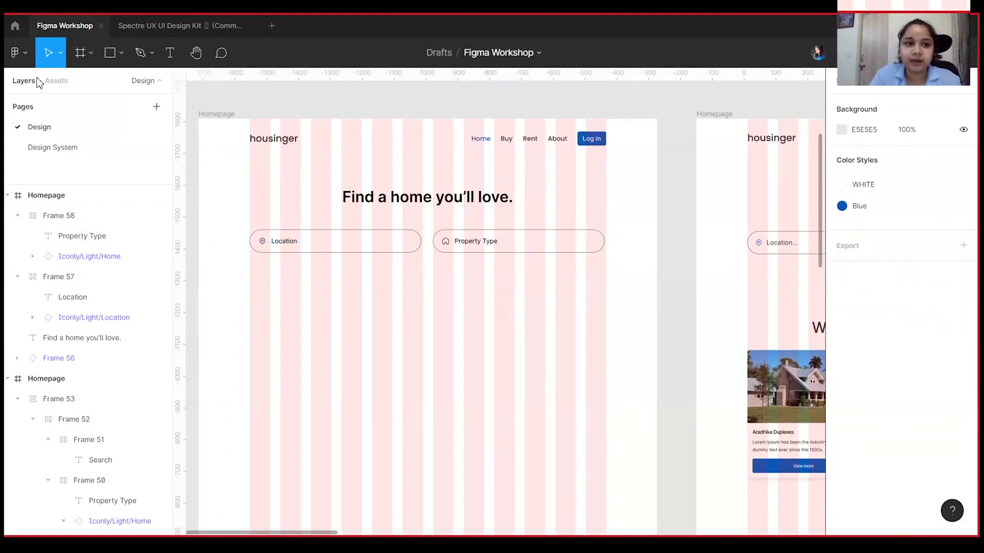
double_click(265, 249)
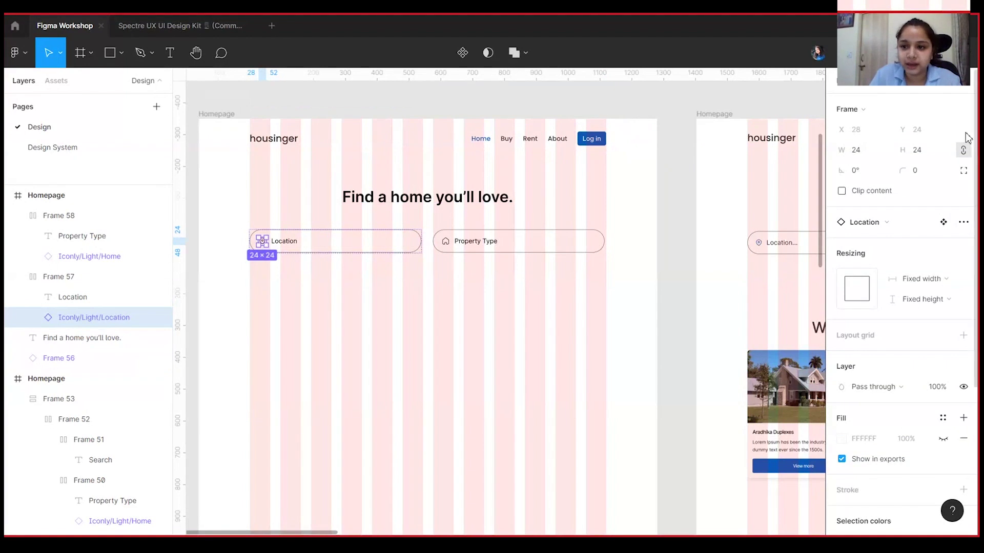
double_click(442, 241)
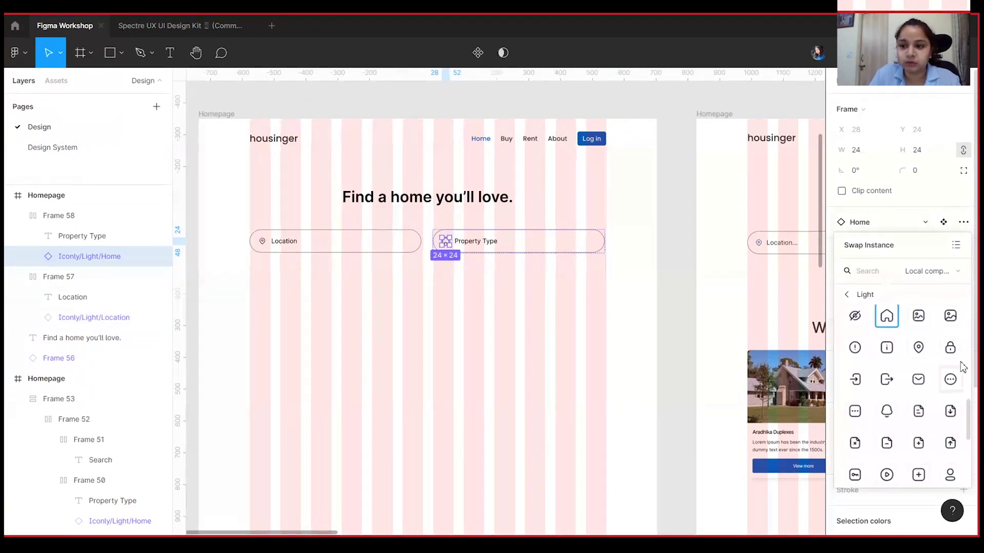
left_click(520, 297)
left_click_drag(508, 290, 692, 279)
Step: Duplicate the Property Type field and place the copy just below it, at about X 725, Y 508
left_click(430, 218)
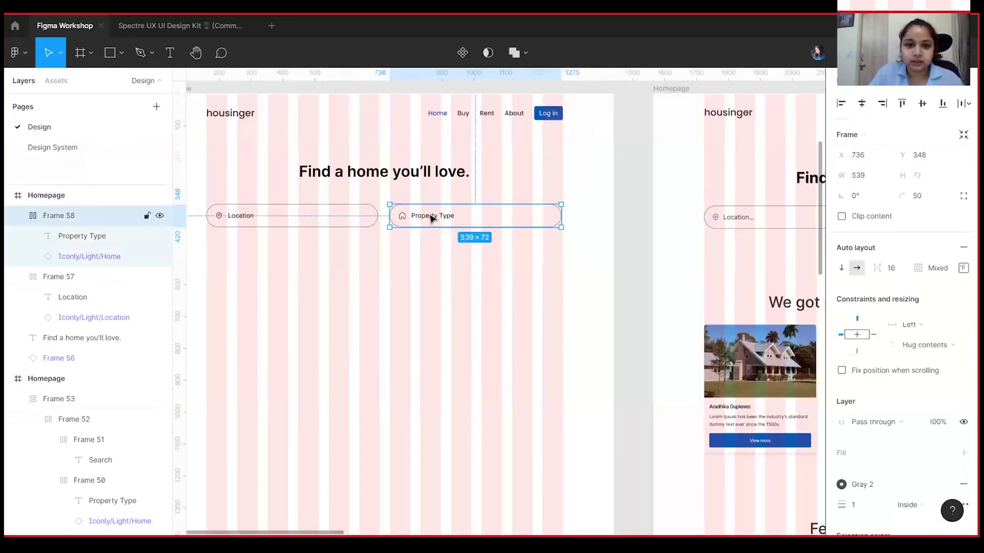
left_click(347, 216, "shift")
key("Escape")
left_click(429, 226)
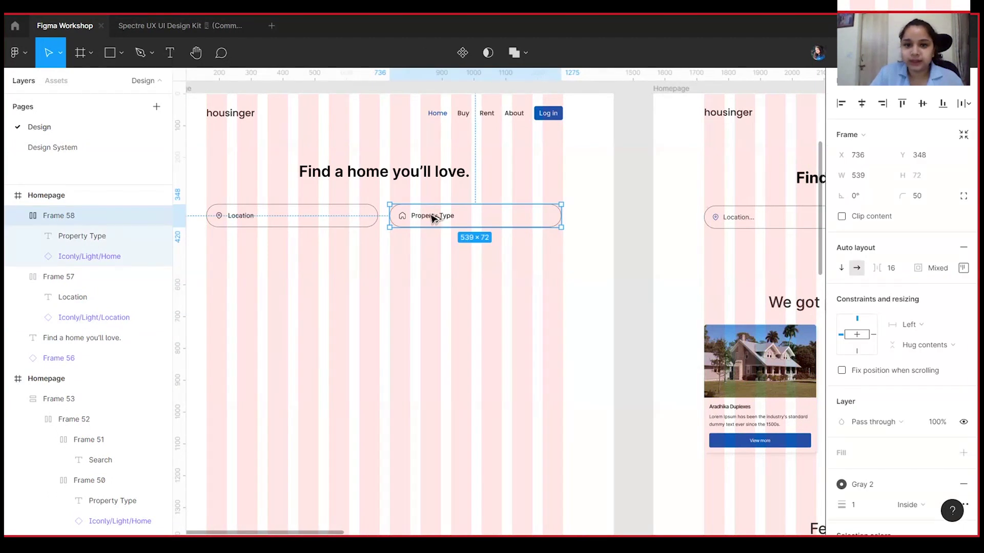
left_click_drag(433, 218, 430, 266)
key("ctrl+equal")
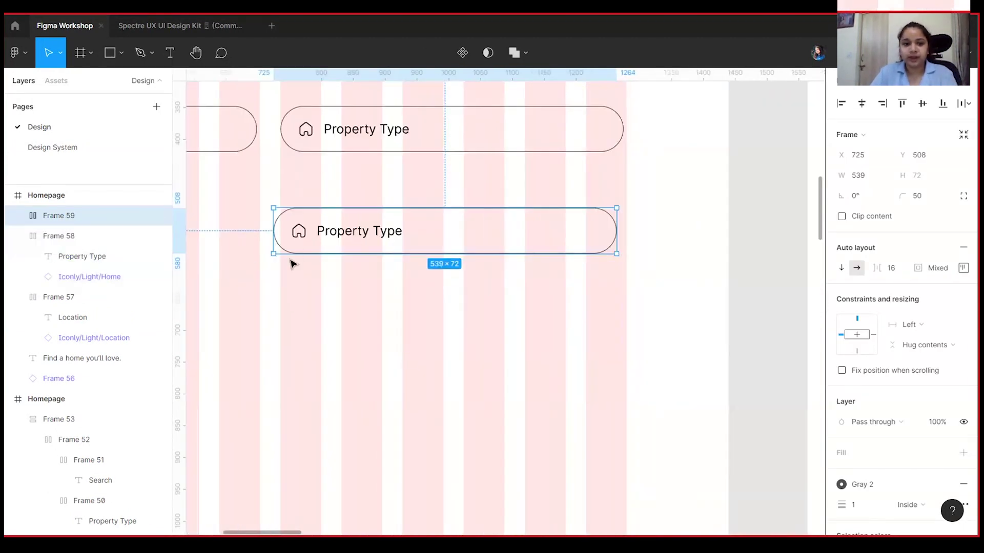
Step: Remove the home icon from the lower copy and change its text to "Search"
double_click(302, 233)
key("Delete")
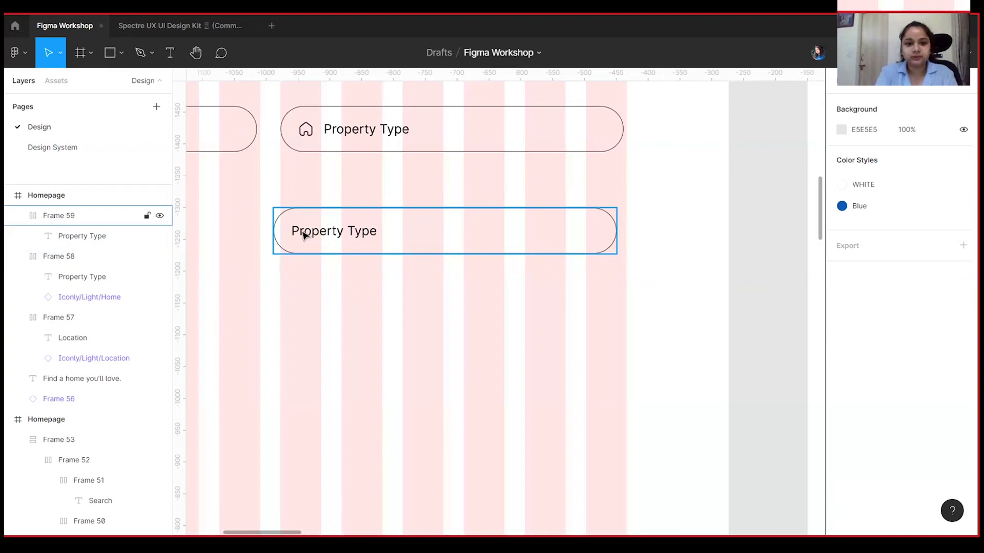
left_click(304, 234)
double_click(304, 231)
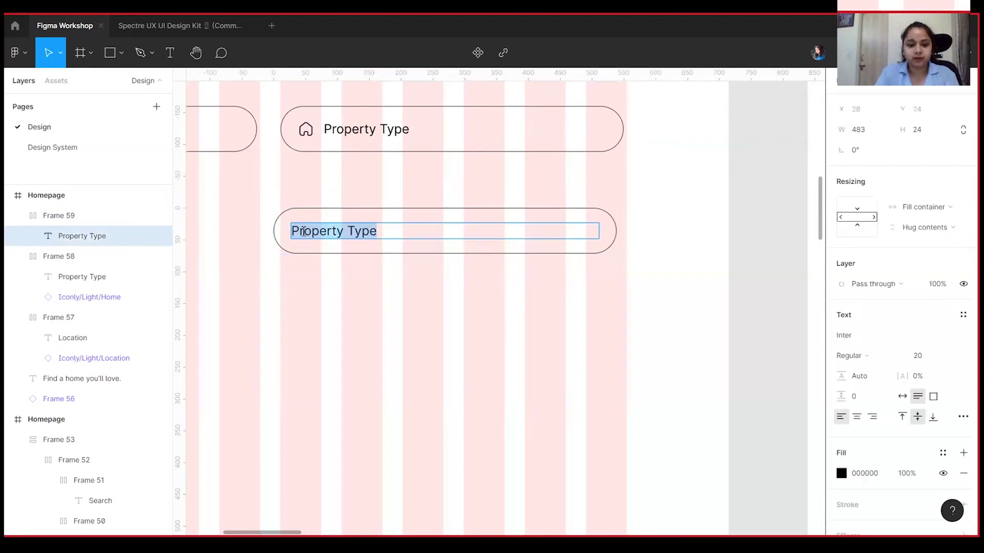
type("Search")
key("Escape")
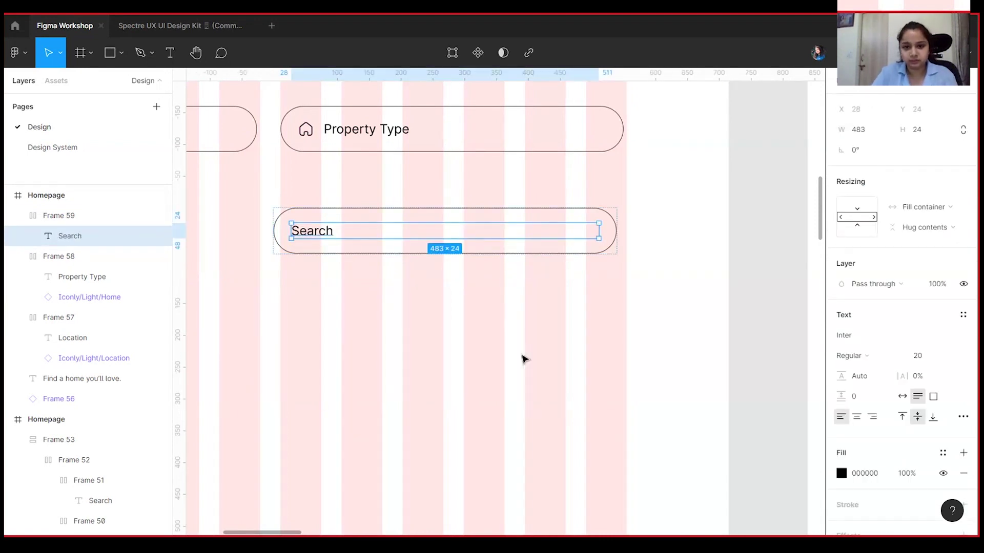
Step: Narrow the Search frame to a compact button about 125 wide
left_click(637, 282)
left_click(610, 226)
left_click_drag(610, 226, 353, 233)
double_click(328, 234)
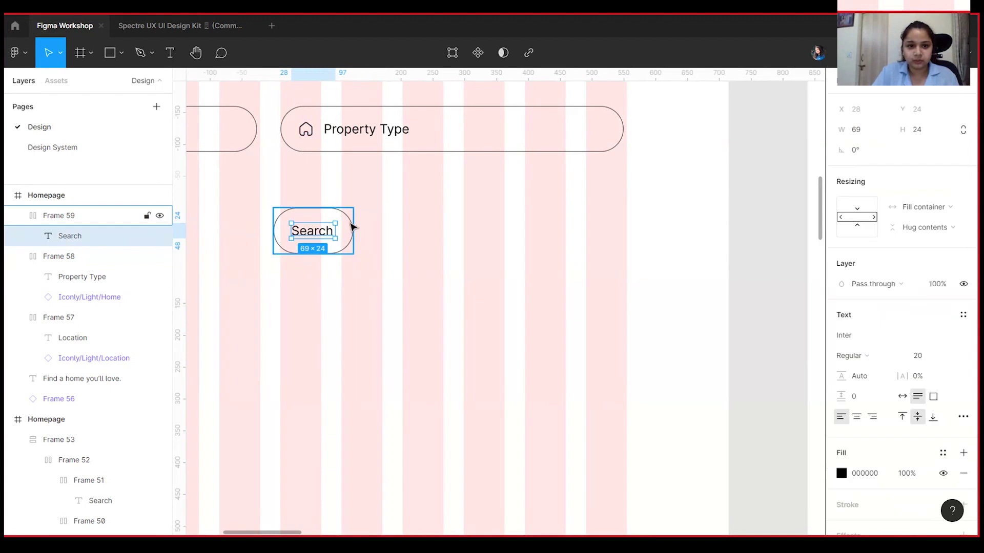
left_click(470, 266)
Step: Add a fill to the Search button using the Blue color style
left_click(345, 231)
scroll(898, 358, "down", 2)
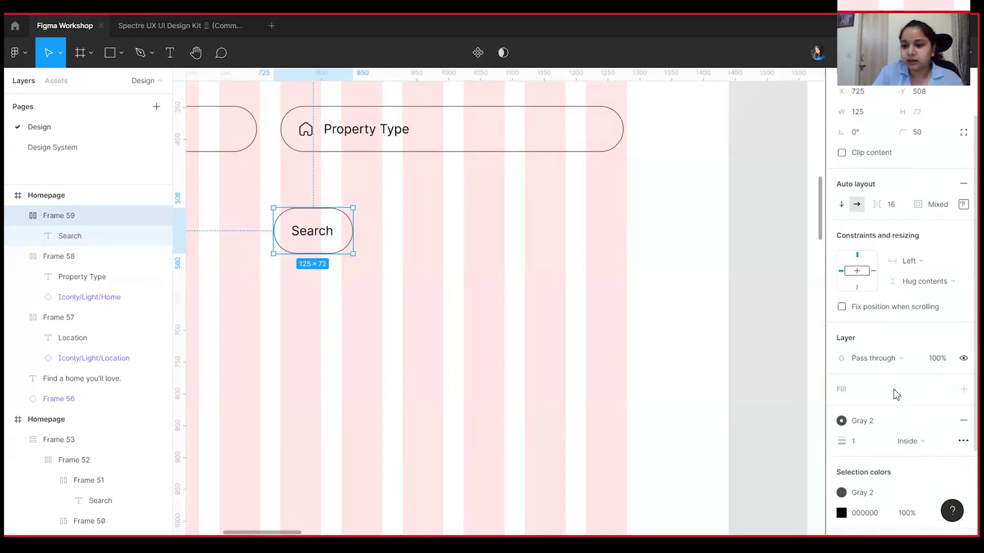
left_click(963, 389)
left_click(943, 389)
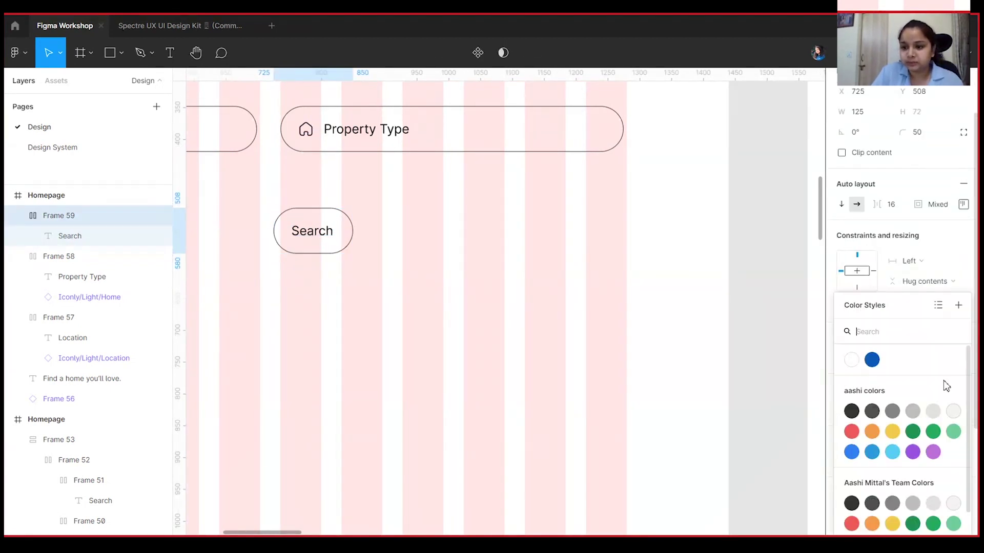
left_click(874, 366)
Step: Apply the WHITE color style to the Search text and remove the button's stroke
scroll(885, 439, "down", 3)
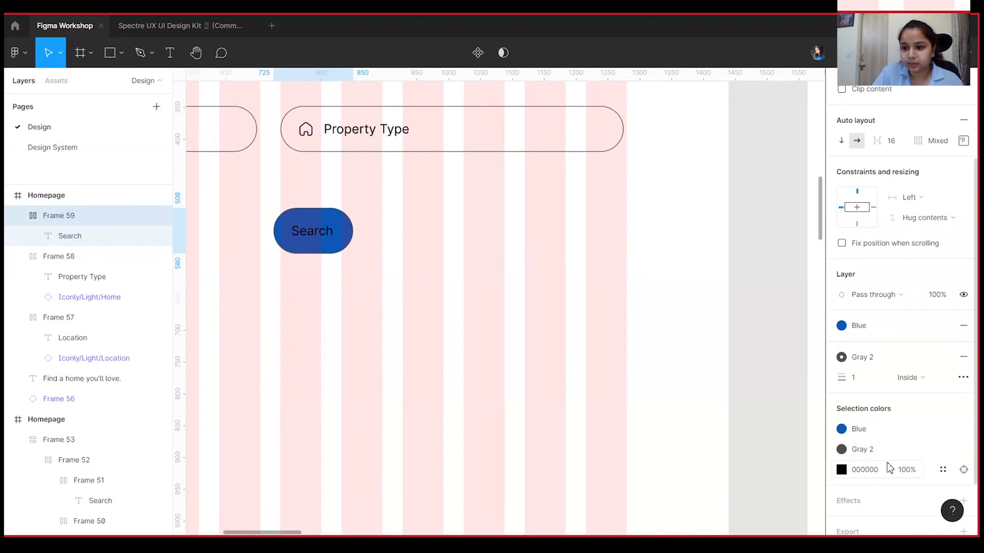
left_click(841, 449)
left_click(706, 353)
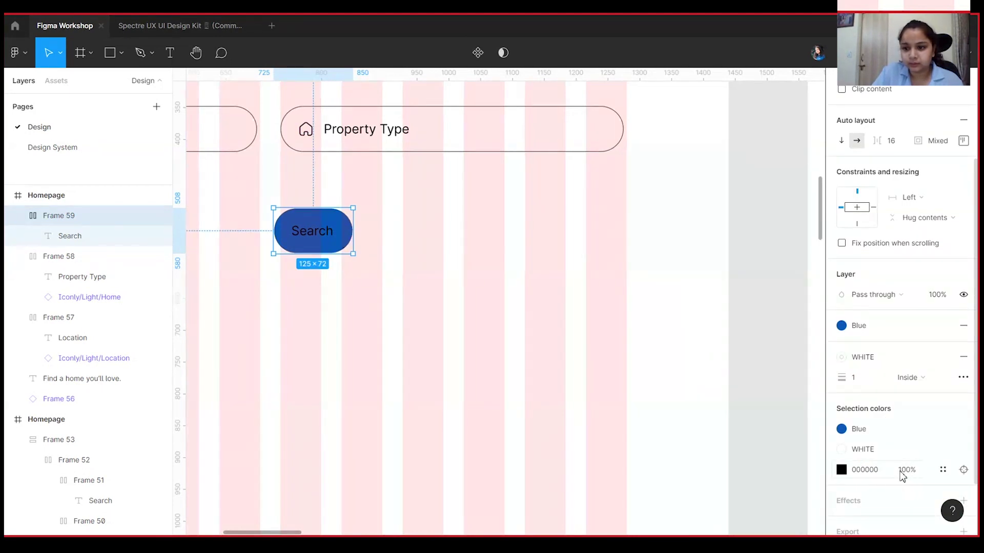
left_click(942, 470)
left_click(706, 352)
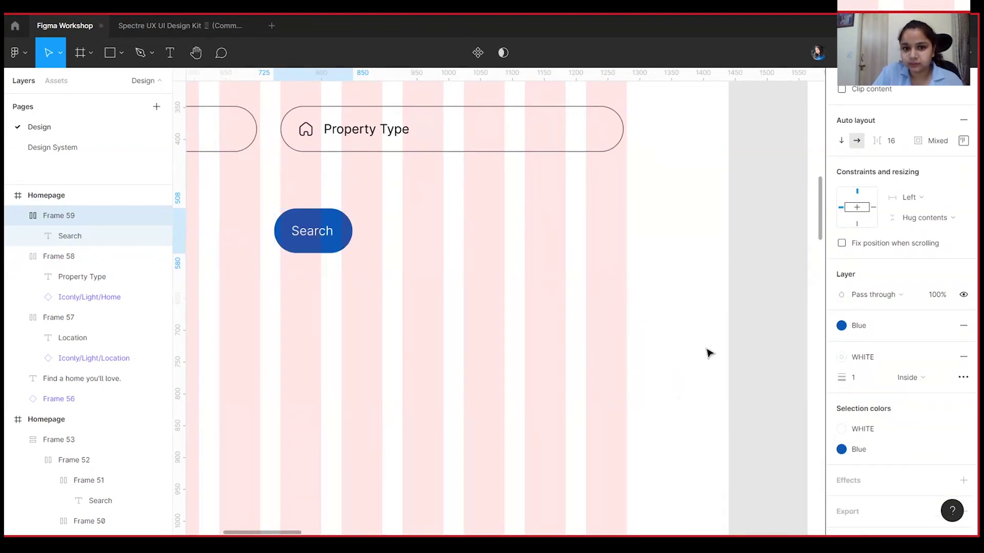
left_click(960, 359)
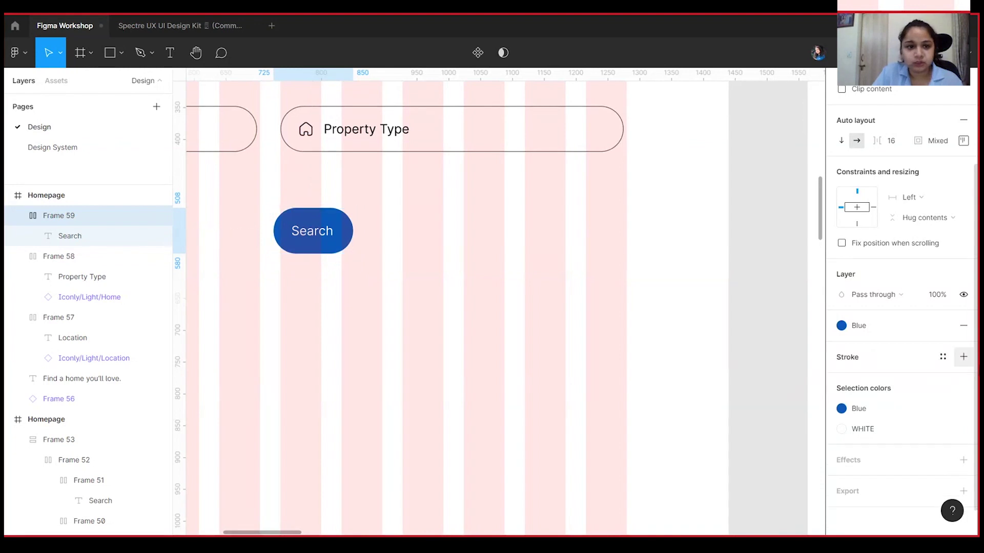
Step: Compare the new Location field's width with that of the Location field in the finished reference Homepage
left_click(467, 346)
scroll(464, 282, "down", 5)
left_click(402, 275)
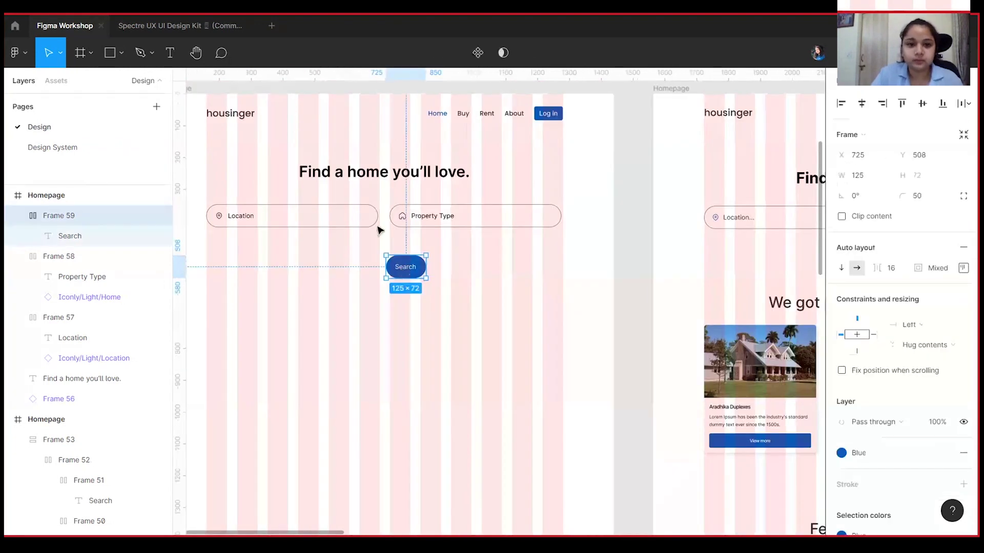
left_click(340, 211)
left_click_drag(497, 283, 478, 284)
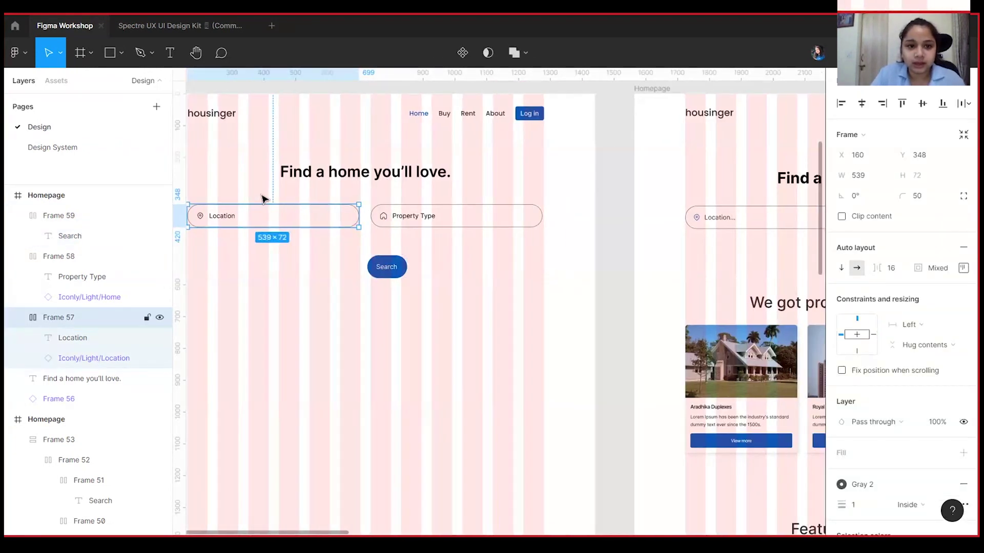
scroll(490, 283, "right", 5)
left_click(634, 207)
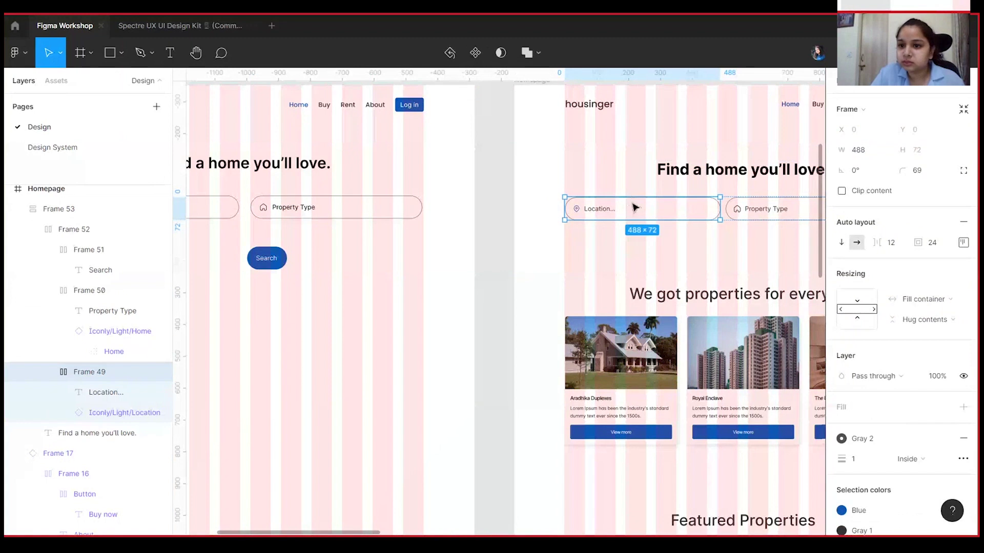
Step: Set the width of both the Location and Property Type fields to 488 and the horizontal spacing between them to 16
scroll(542, 270, "left", 8)
left_click(391, 237)
left_click(479, 236, "shift")
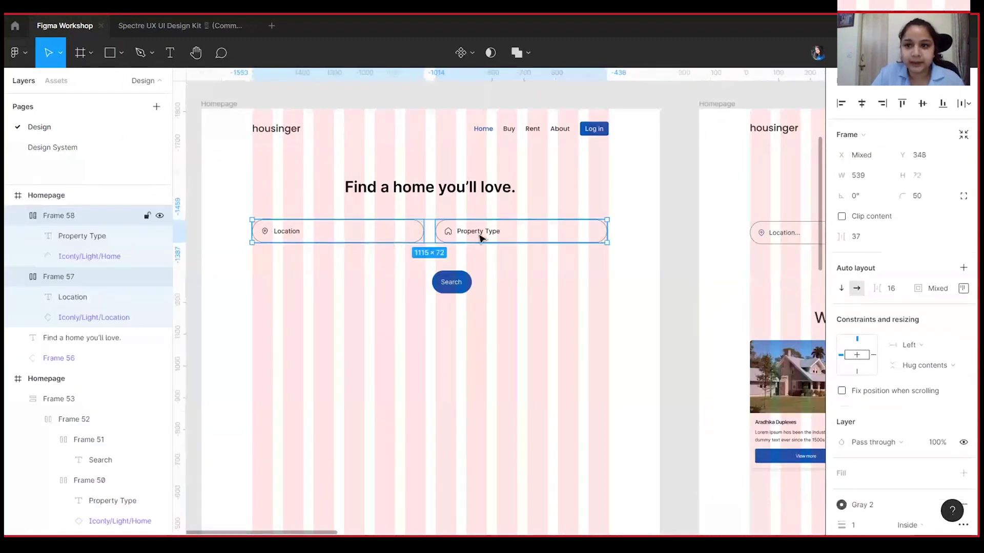
left_click(865, 184)
type("488")
key("Return")
left_click(862, 237)
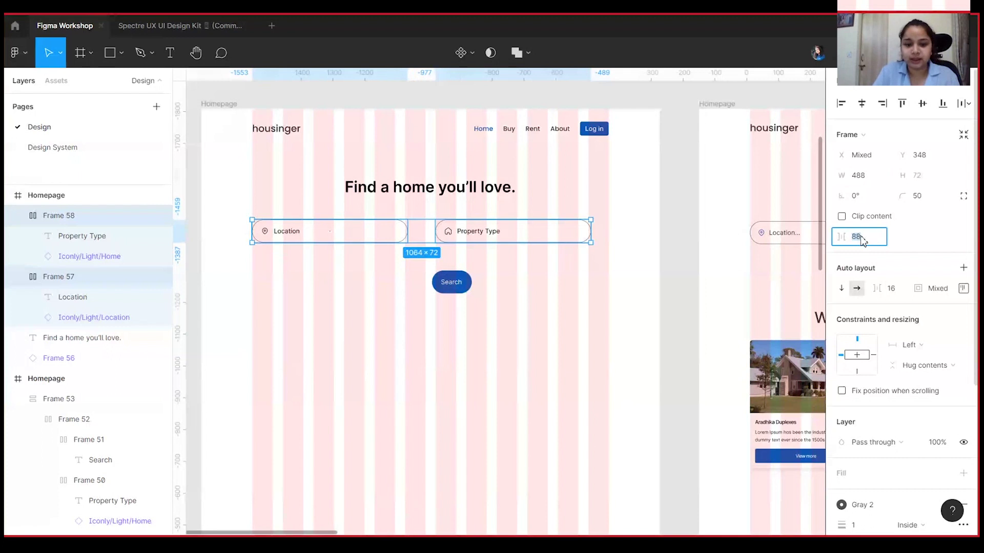
type("16")
key("Return")
Step: Move the Search button up beside the Property Type field, to about X 1168, Y 349
left_click(502, 257)
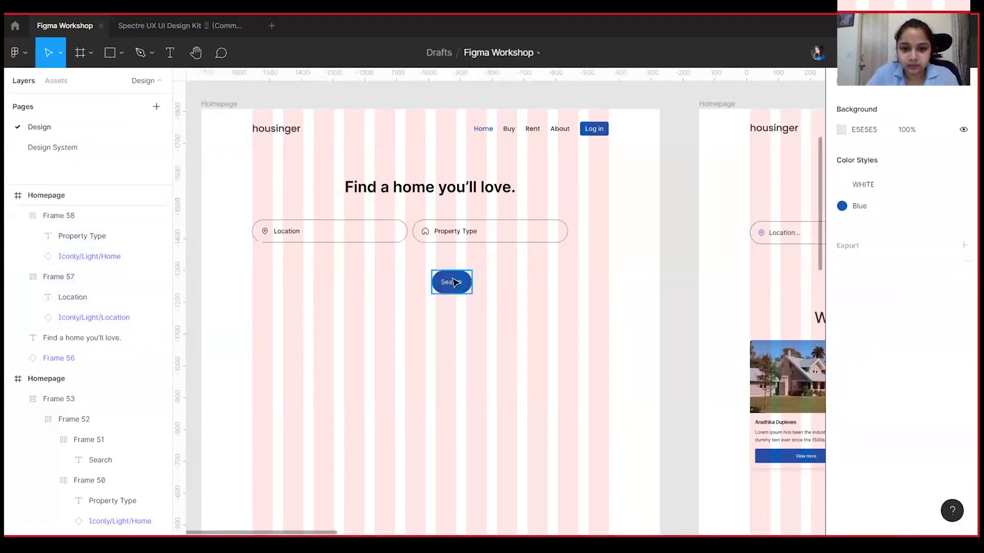
left_click_drag(451, 281, 594, 232)
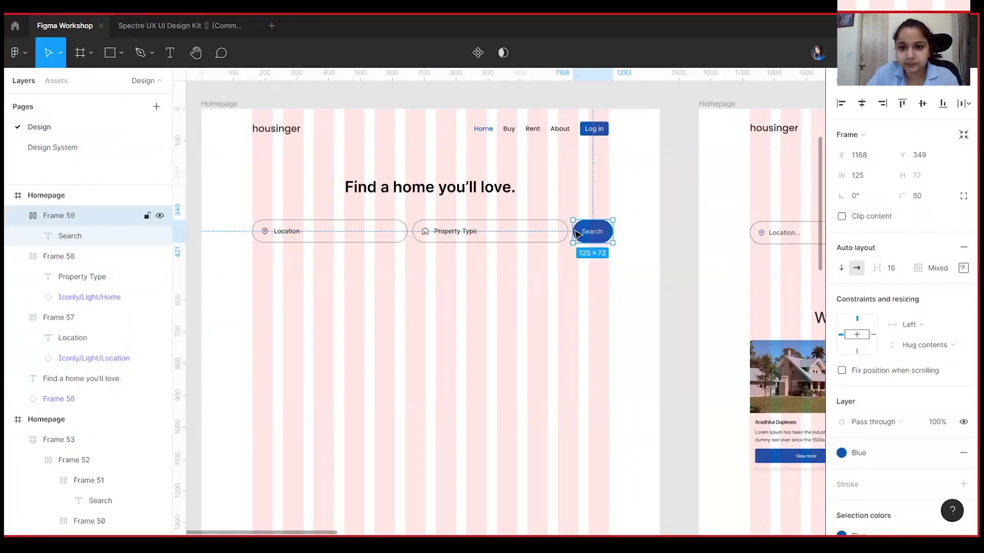
Step: Align the Location field, Property Type field and Search button on their vertical centers
left_click(461, 231, "shift")
left_click(367, 228, "shift")
left_click(921, 105)
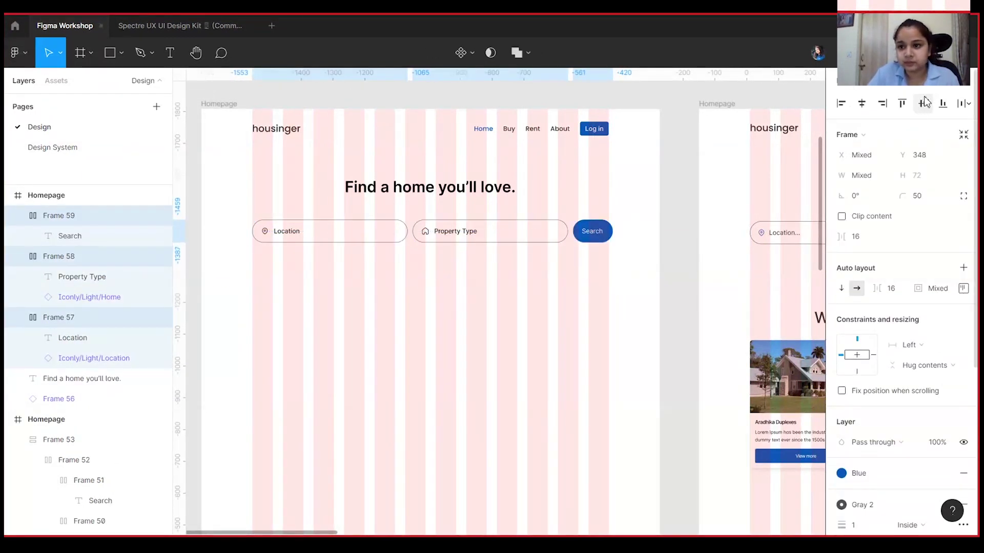
key("Escape")
Step: Wrap the Location field, Property Type field and Search button together in one auto layout frame
left_click(345, 233)
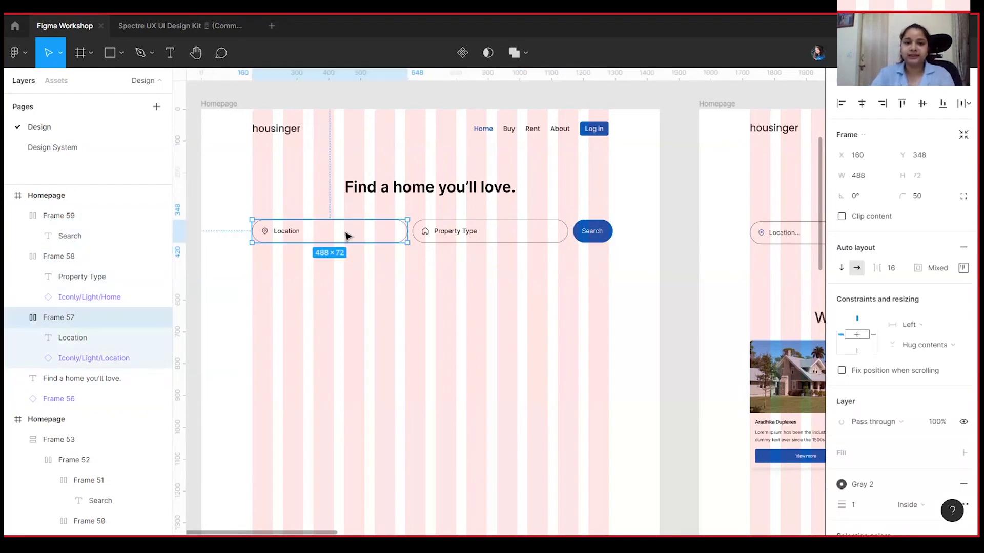
left_click(442, 239, "shift")
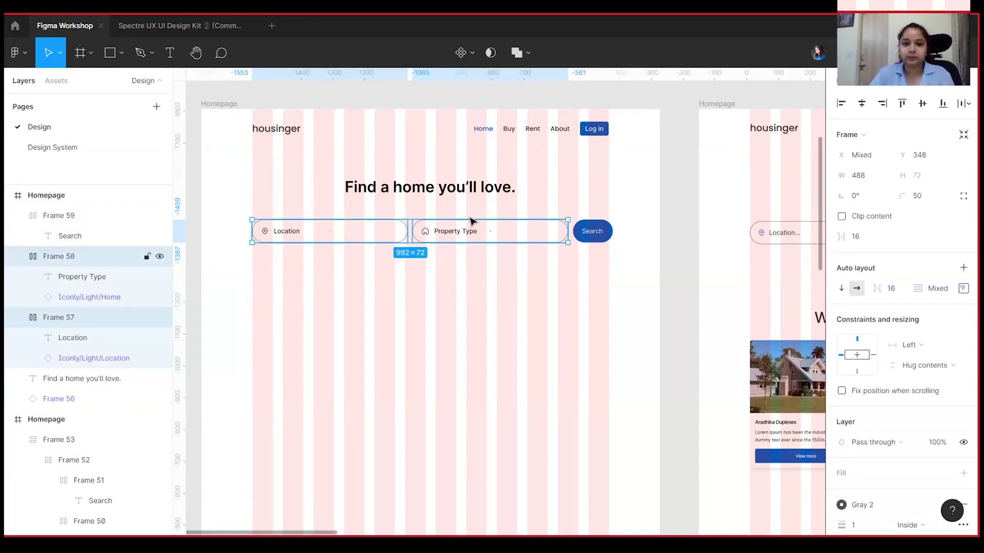
left_click(593, 231, "shift")
right_click(589, 232)
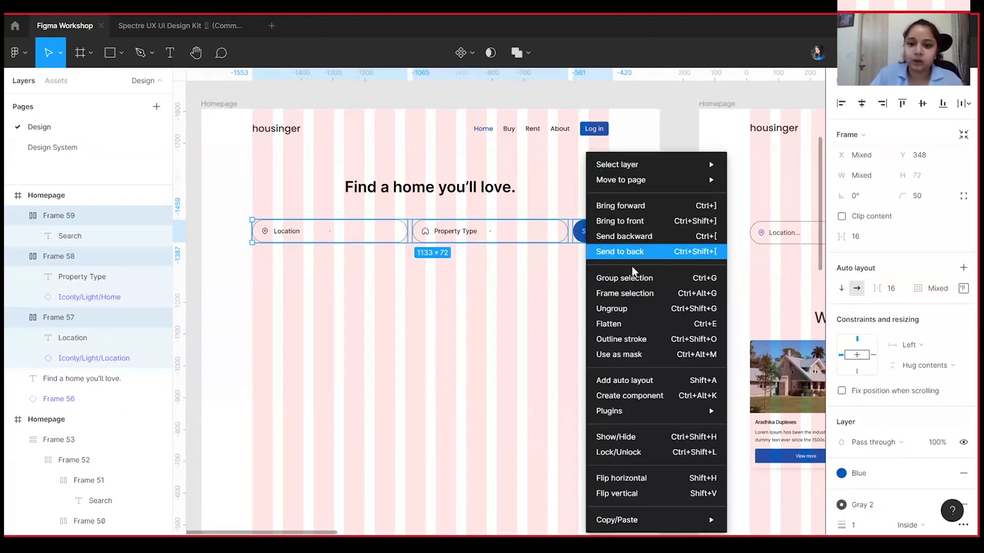
left_click(617, 378)
left_click(935, 328)
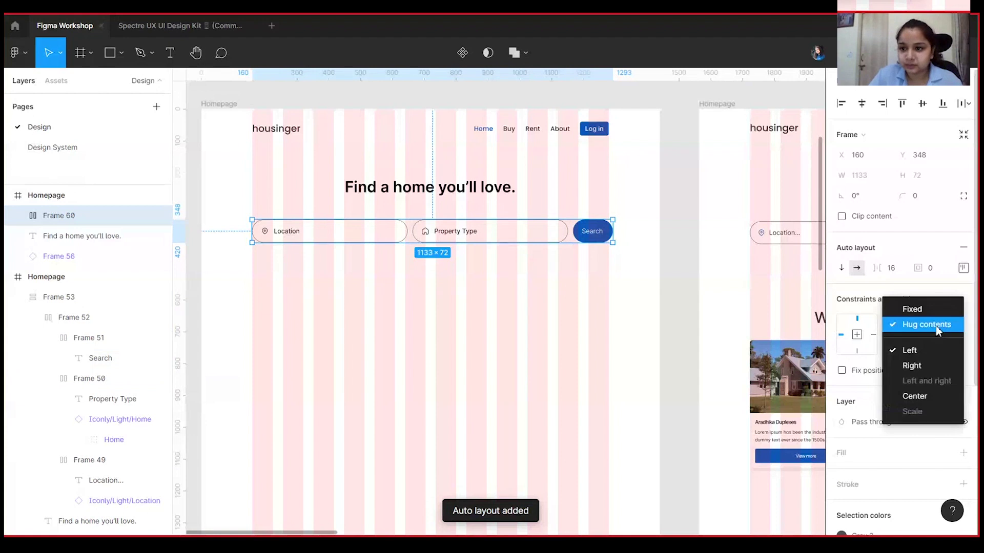
left_click(643, 264)
key("Return")
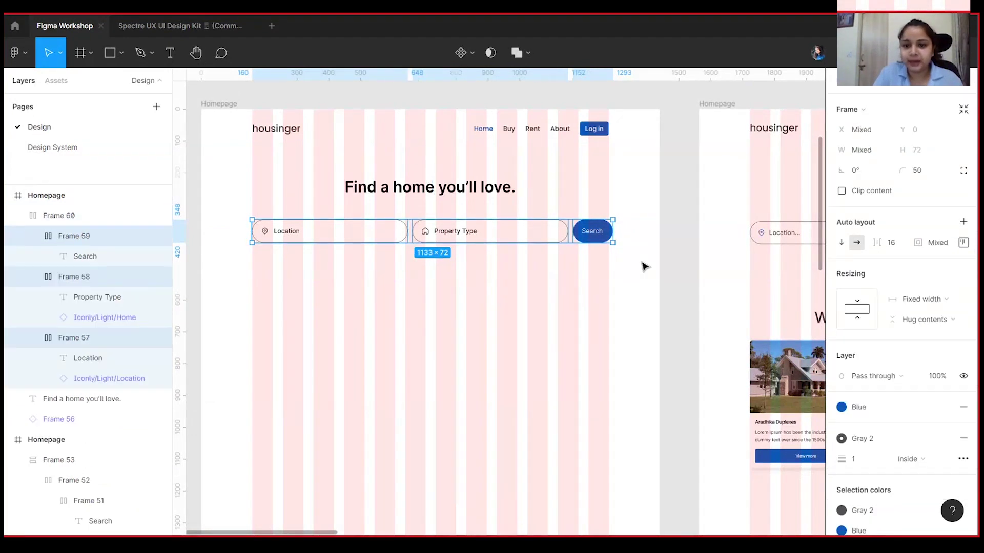
left_click(922, 299)
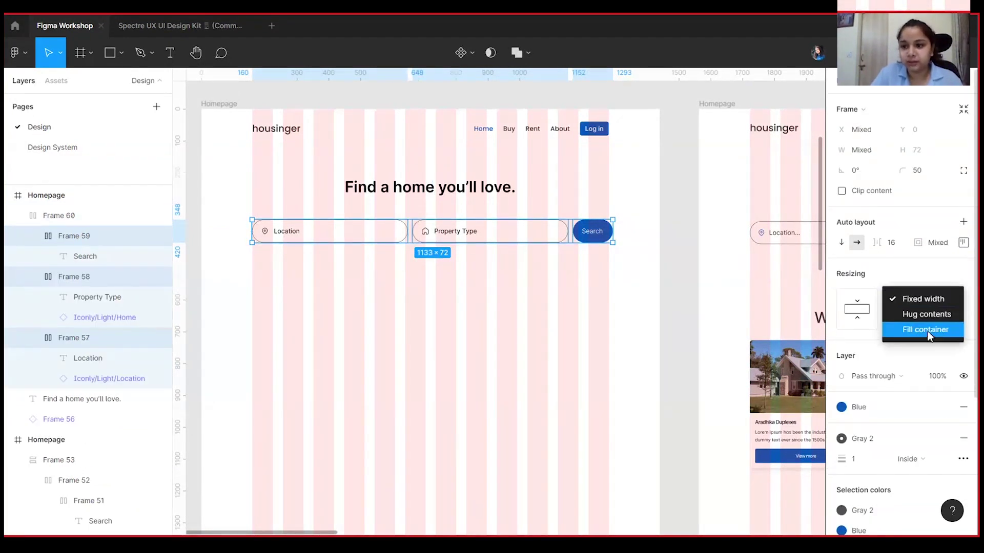
left_click(608, 277)
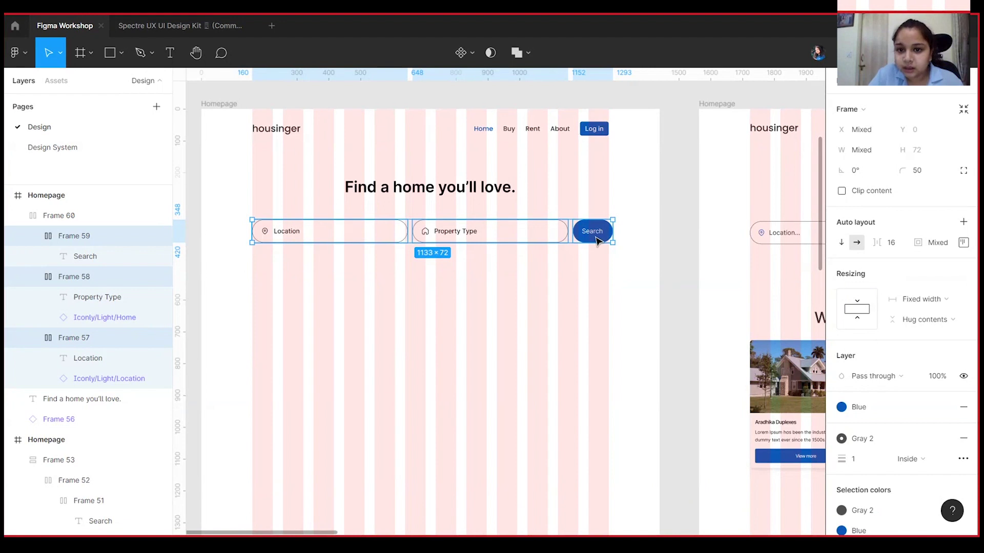
Step: Set the Search button's horizontal resizing to Fixed width
left_click(597, 235)
left_click(945, 300)
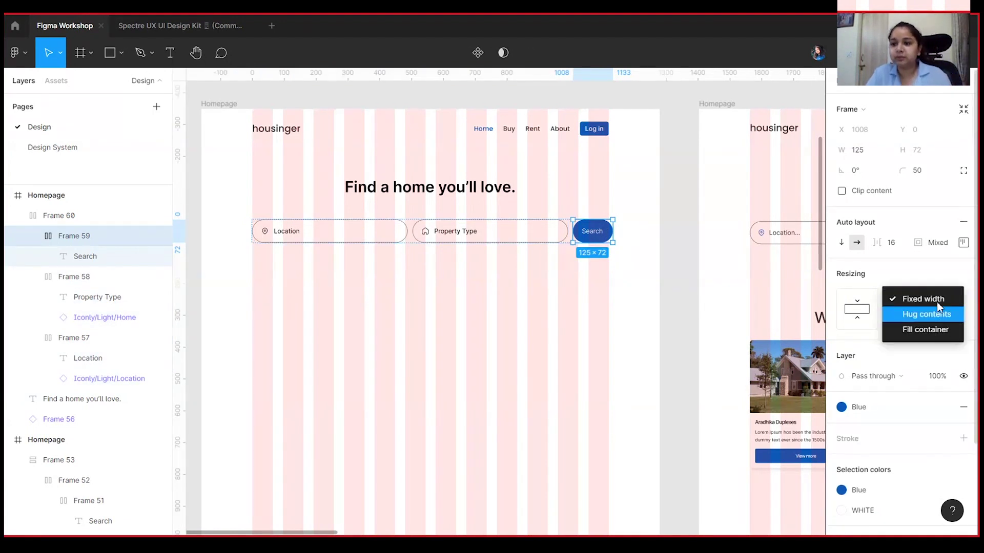
left_click(937, 299)
left_click(625, 272)
left_click(594, 238)
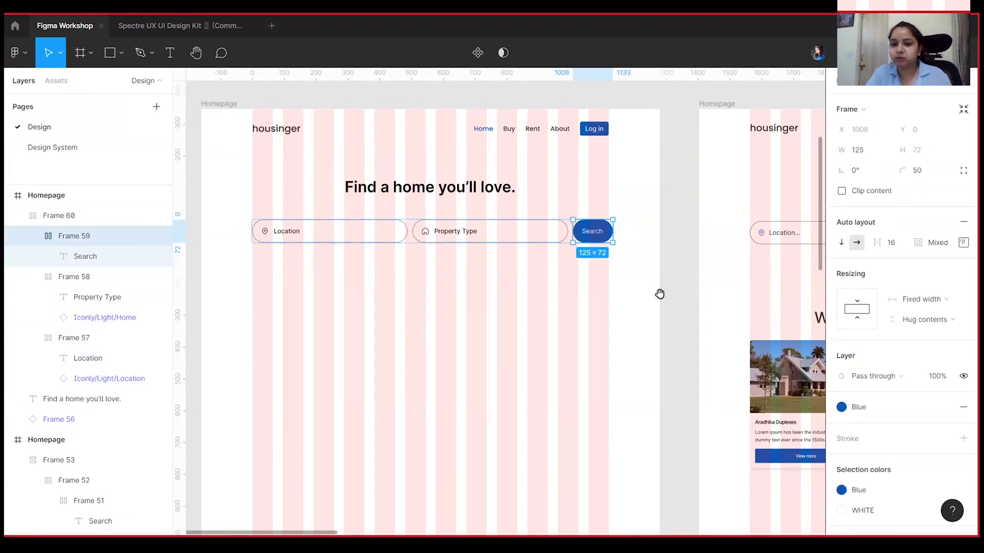
scroll(659, 293, "right", 3)
scroll(513, 276, "left", 2)
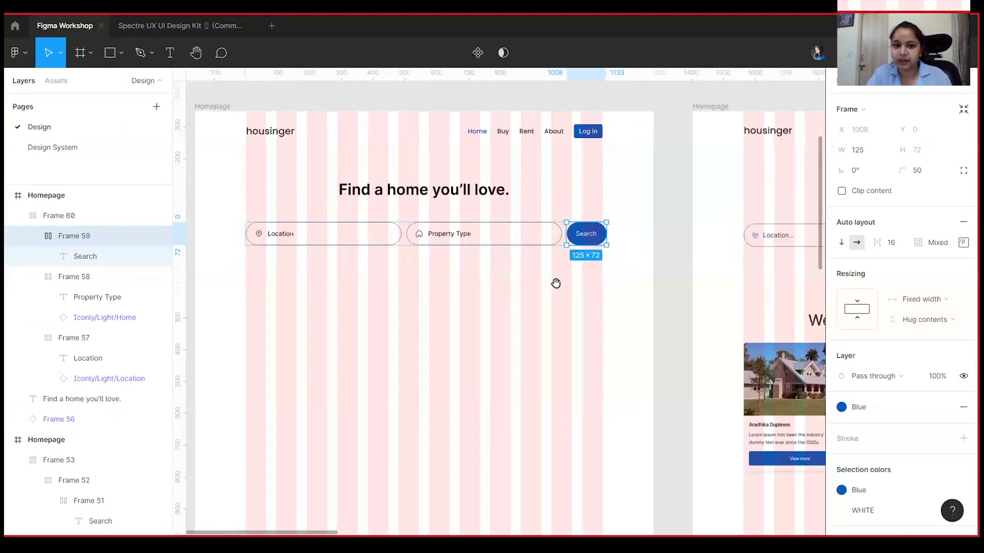
Step: Set the horizontal resizing of both the Location and Property Type fields to Fill container
left_click(510, 242)
left_click(374, 243, "shift")
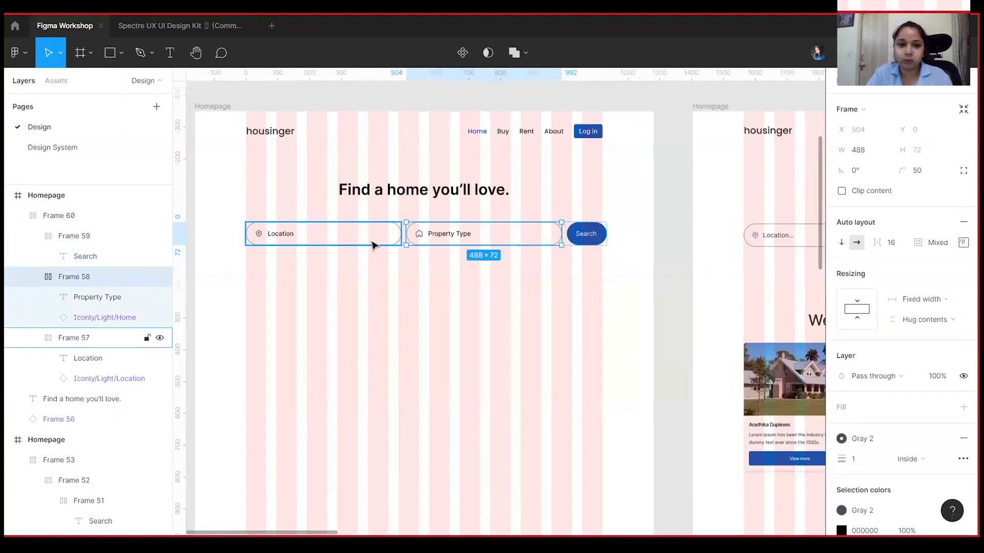
left_click(928, 299)
left_click(922, 334)
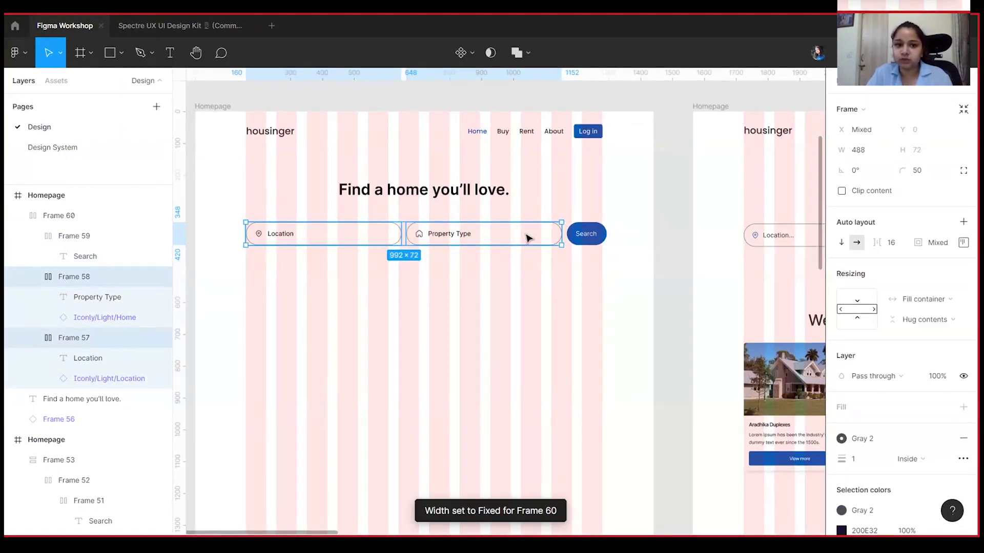
left_click(455, 254)
left_click(463, 233)
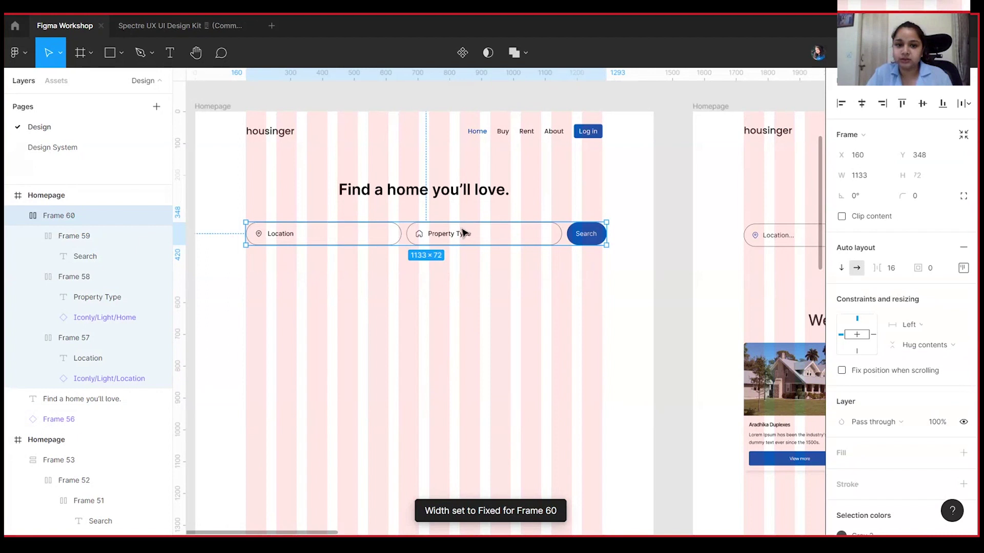
Step: Try Fill container as the Search button's horizontal resizing, then undo it
left_click(583, 244)
left_click(915, 305)
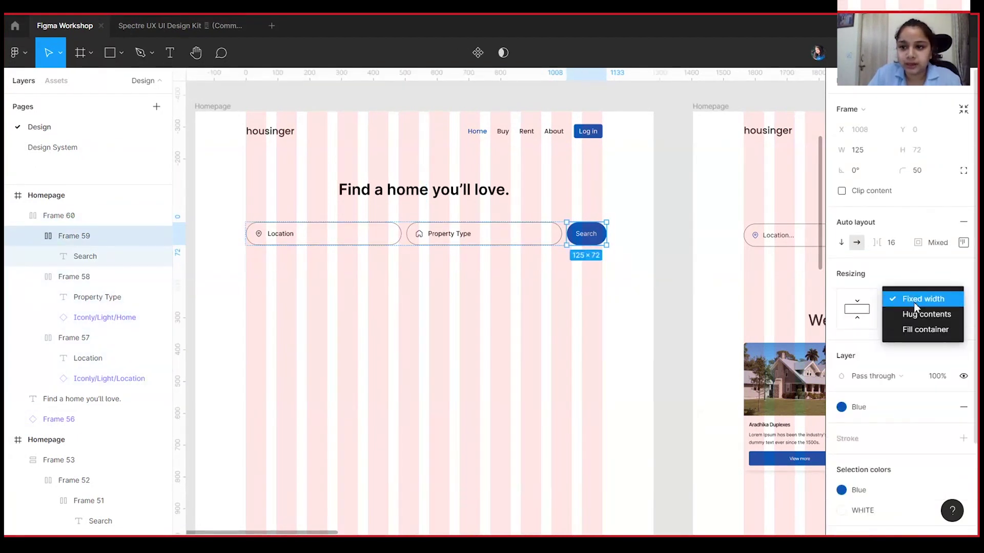
left_click(922, 329)
left_click(483, 340)
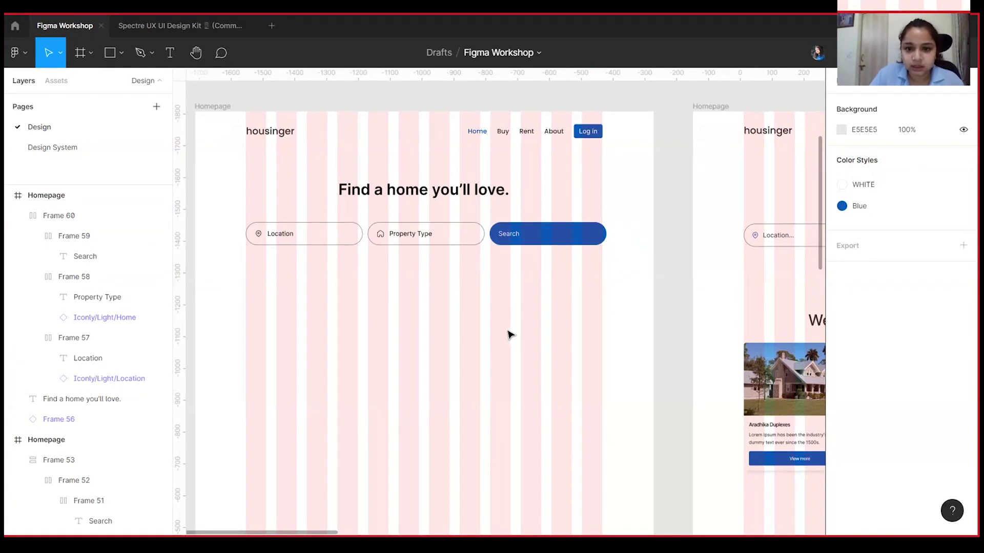
key("ctrl+z")
left_click(588, 261)
double_click(585, 237)
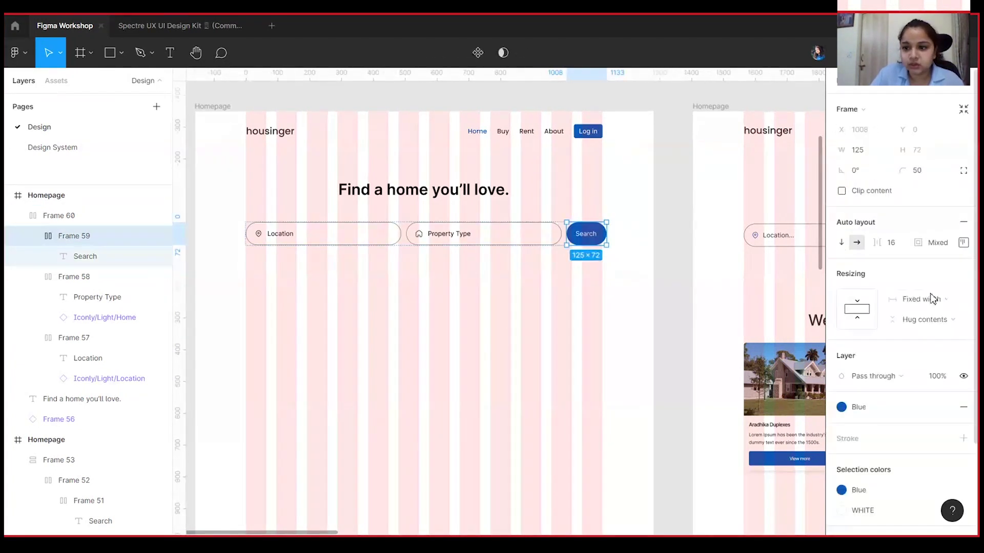
left_click(931, 298)
left_click(562, 303)
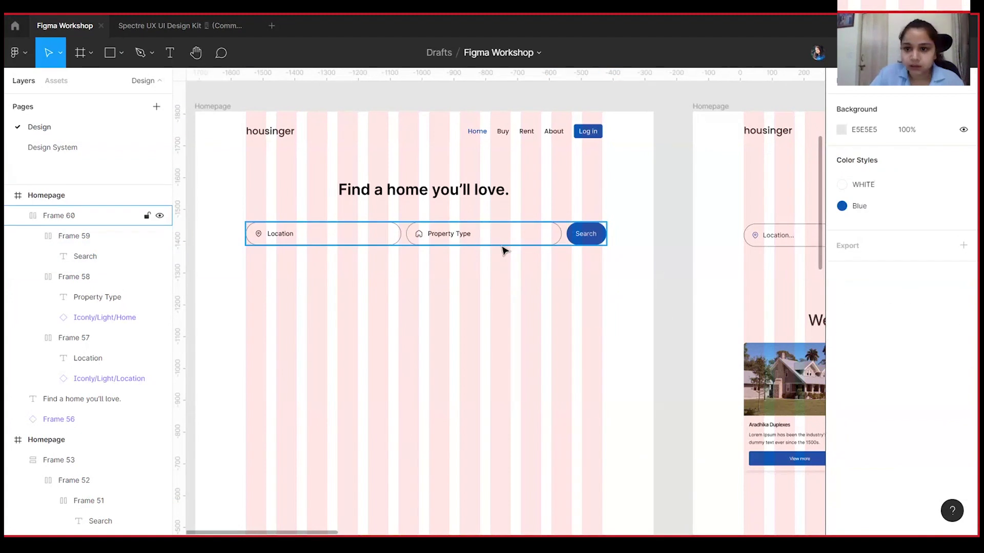
Step: Try Fill container on all three search bar items together, then undo the change
left_click(502, 247)
key("Return")
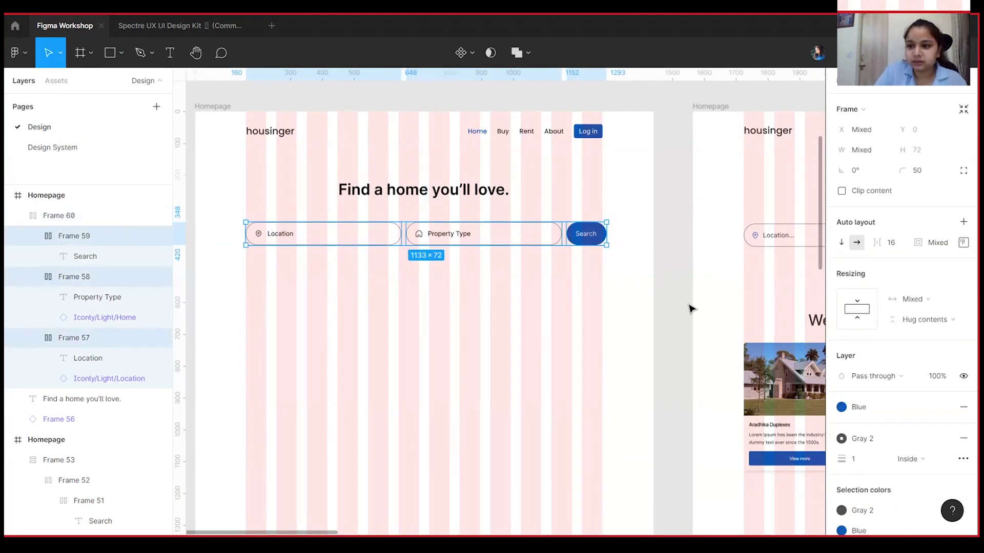
left_click(950, 306)
left_click(939, 355)
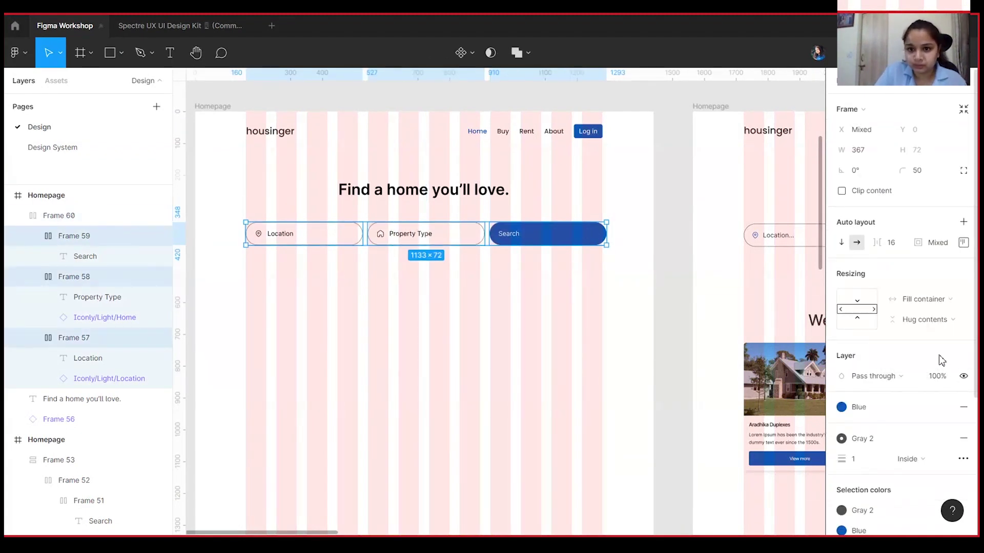
key("ctrl+z")
Step: Try shrinking the search bar's auto layout frame from its right edge, then undo the resize
left_click(492, 238)
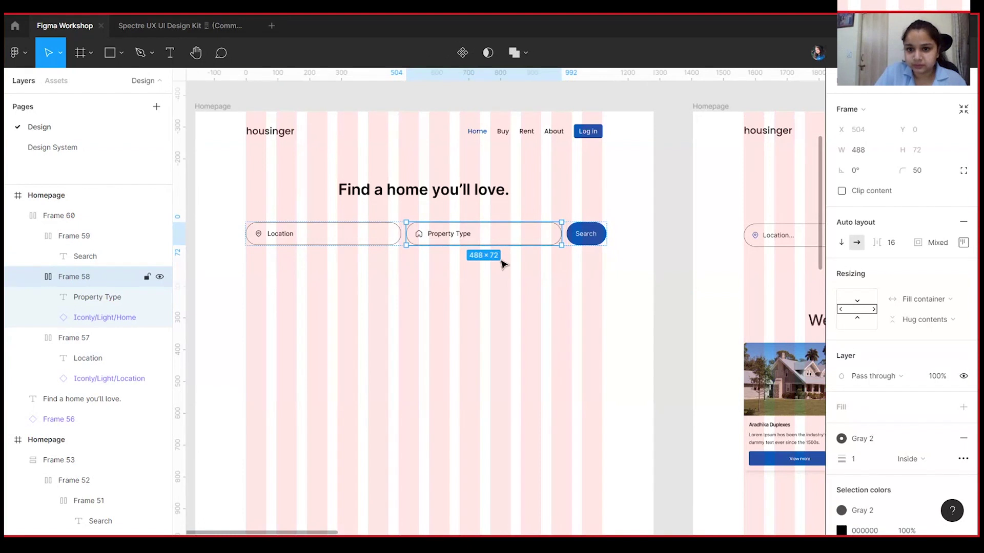
key("shift+Return")
left_click_drag(607, 238, 497, 253)
key("ctrl+z")
left_click(518, 286)
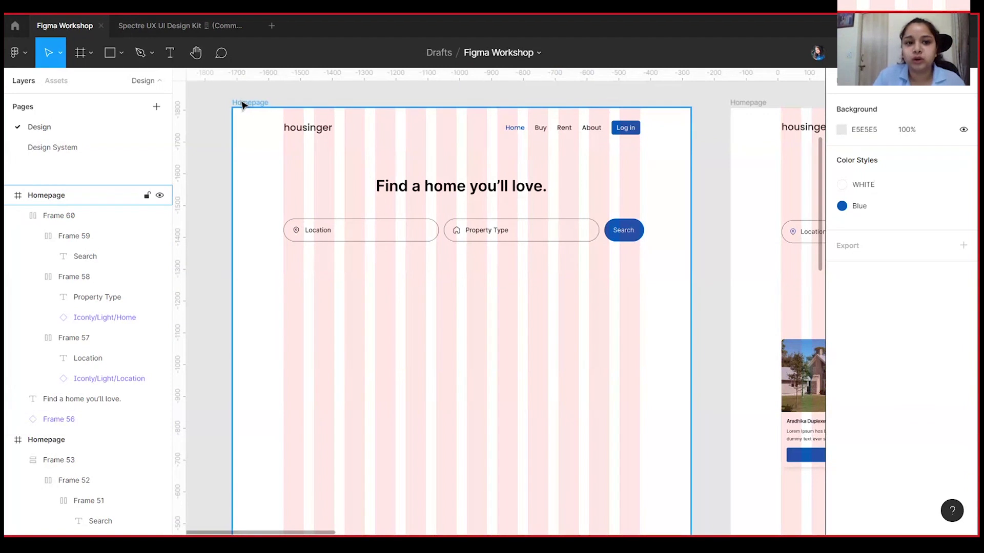
Step: Test the search bar's responsiveness by narrowing its frame again, then restore its previous width
left_click(487, 240)
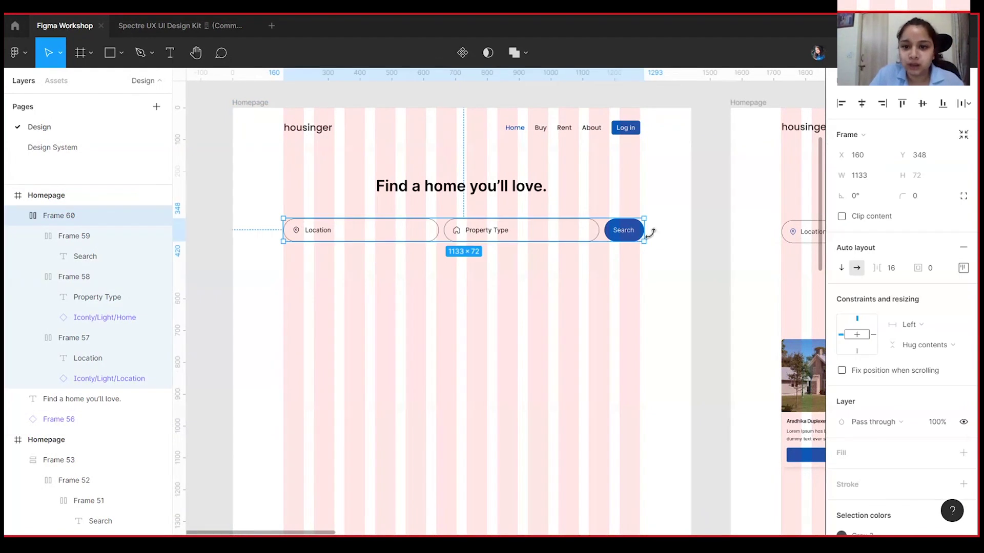
left_click_drag(645, 234, 487, 220)
left_click(551, 316)
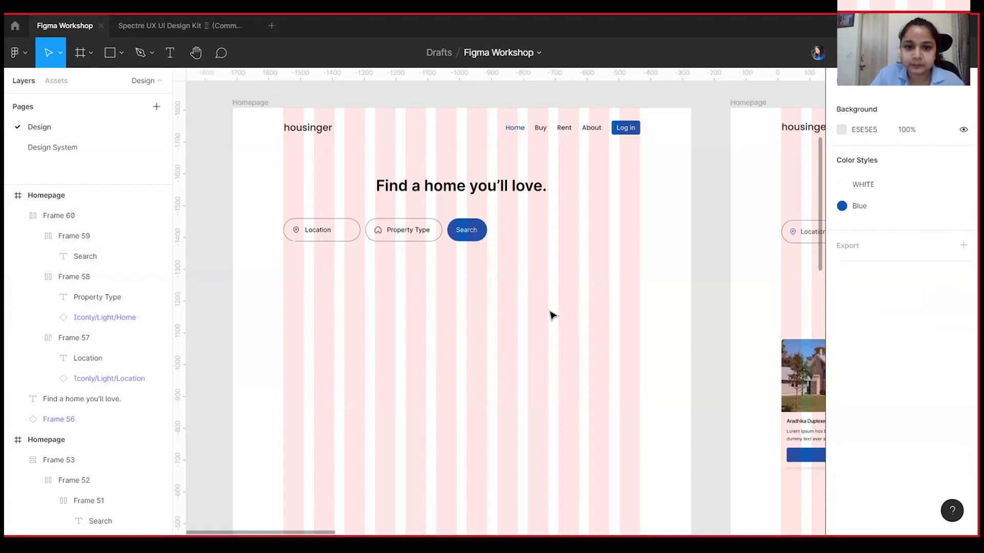
key("ctrl+z")
key("ctrl+z")
left_click(551, 319)
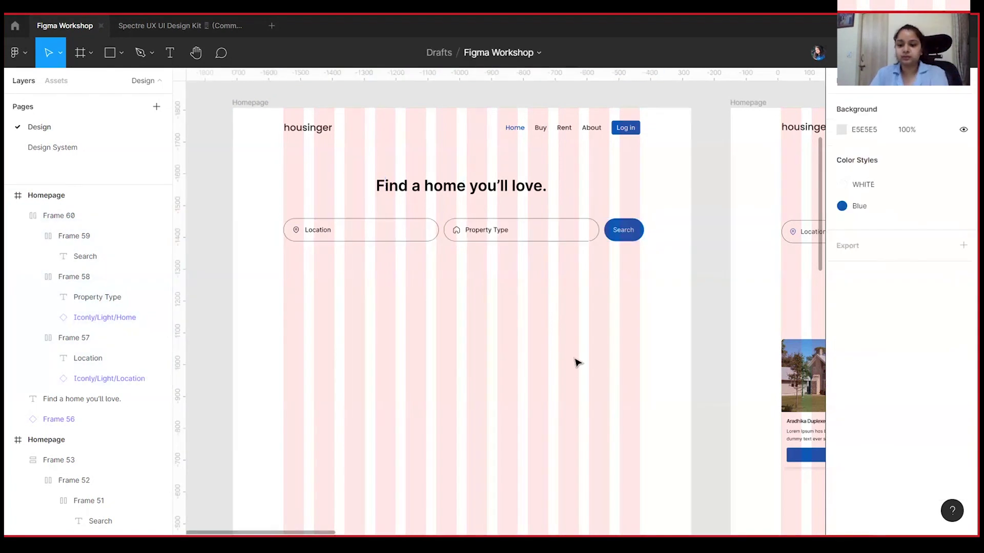
Step: Compare the heading and search bar of the new Homepage with the finished reference Homepage
scroll(577, 363, "down", 5)
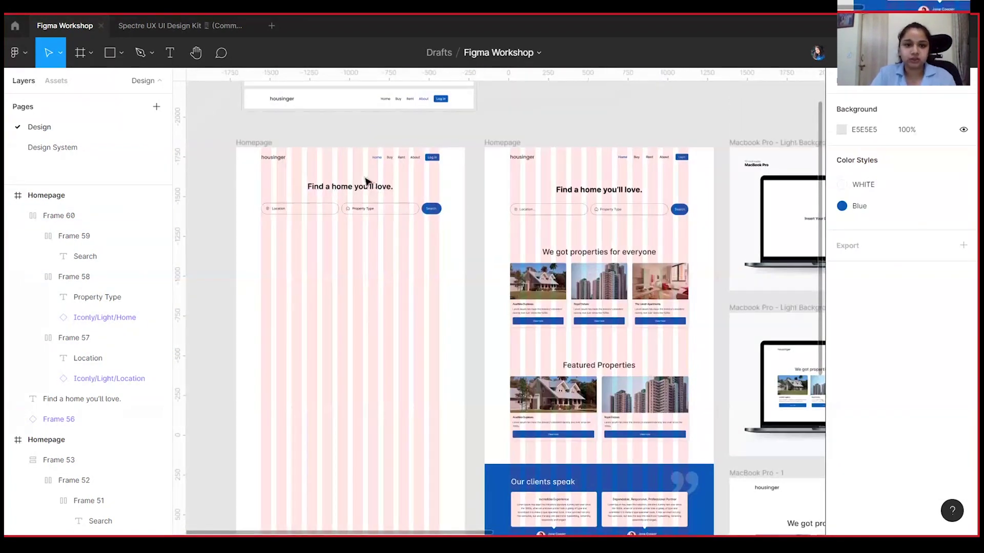
left_click(366, 184)
scroll(412, 213, "left", 2)
left_click_drag(418, 265, 514, 334)
key("ctrl+plus")
left_click(430, 317)
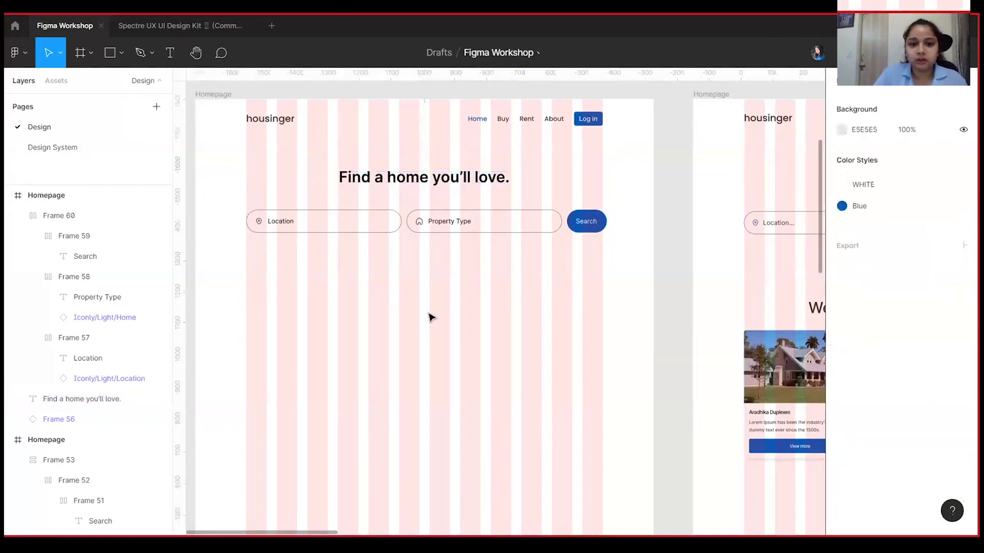
left_click_drag(315, 200, 607, 320)
left_click(318, 309)
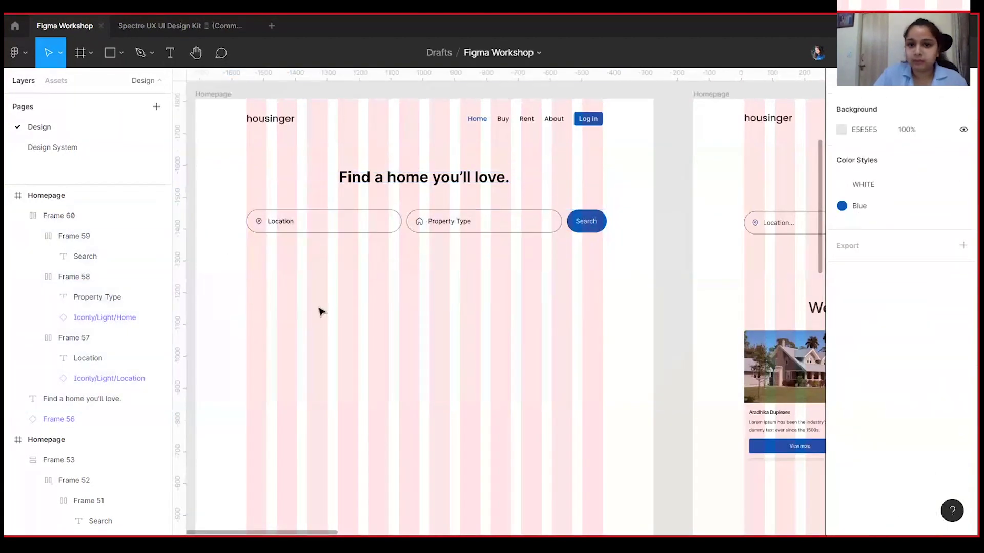
Step: Wrap the "Find a home you'll love." heading and the search bar in an auto layout frame and open its alignment and padding settings
left_click(436, 184)
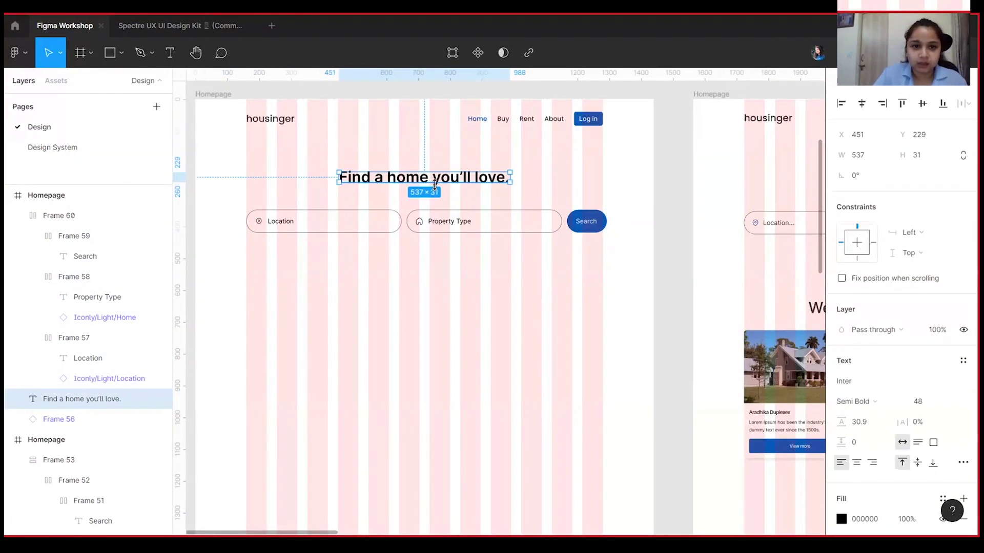
left_click(453, 226, "shift")
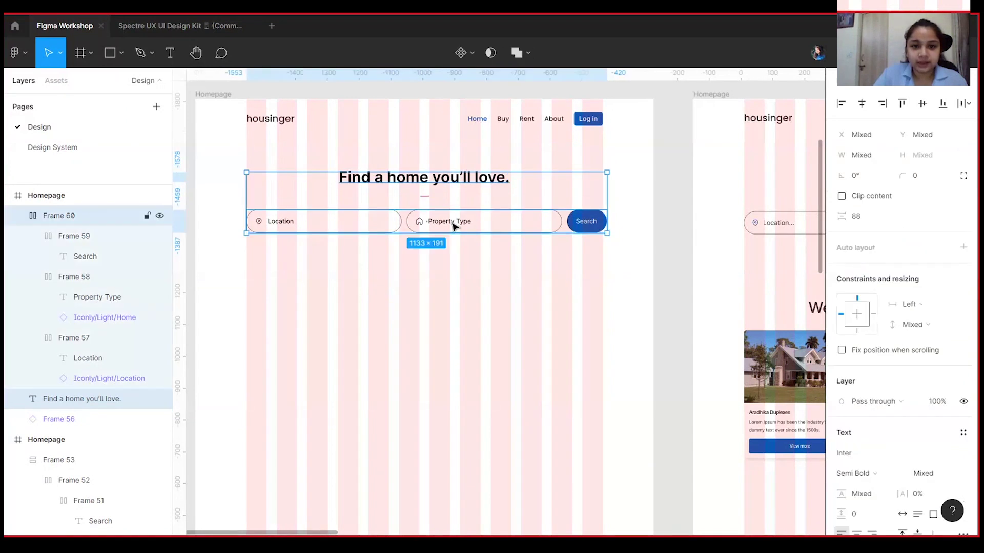
right_click(453, 226)
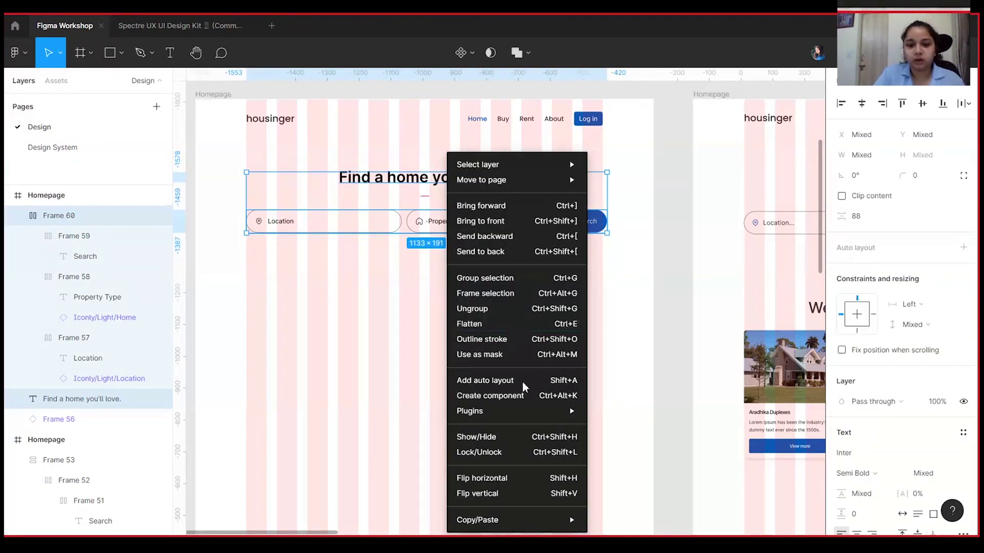
left_click(579, 375)
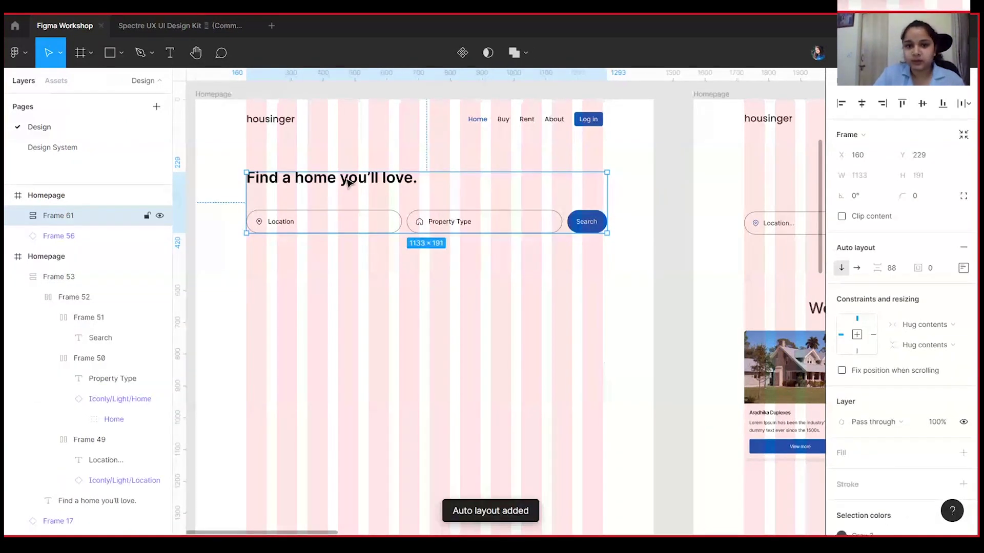
left_click(962, 268)
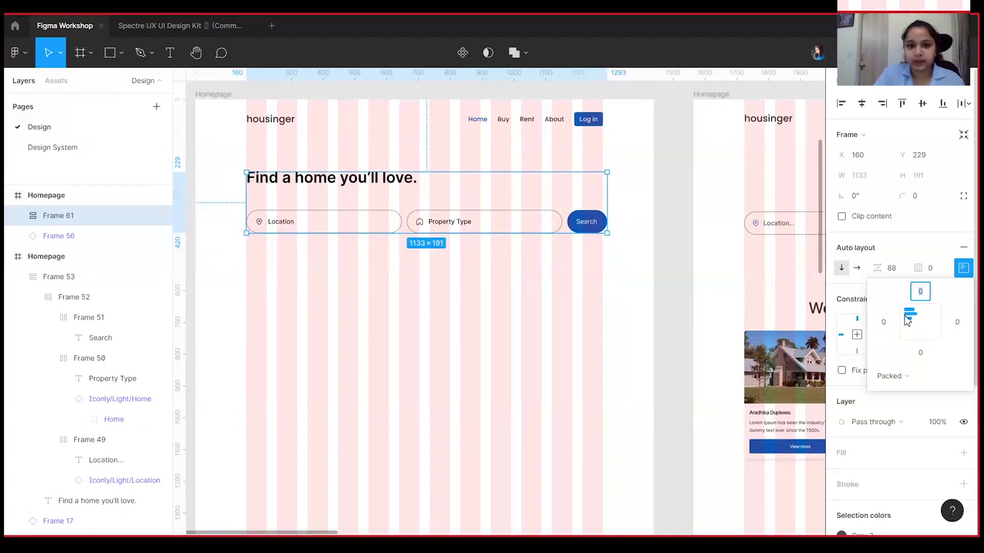
Step: Align the hero section's auto layout content to the top centre and set its item spacing to 64
left_click(920, 310)
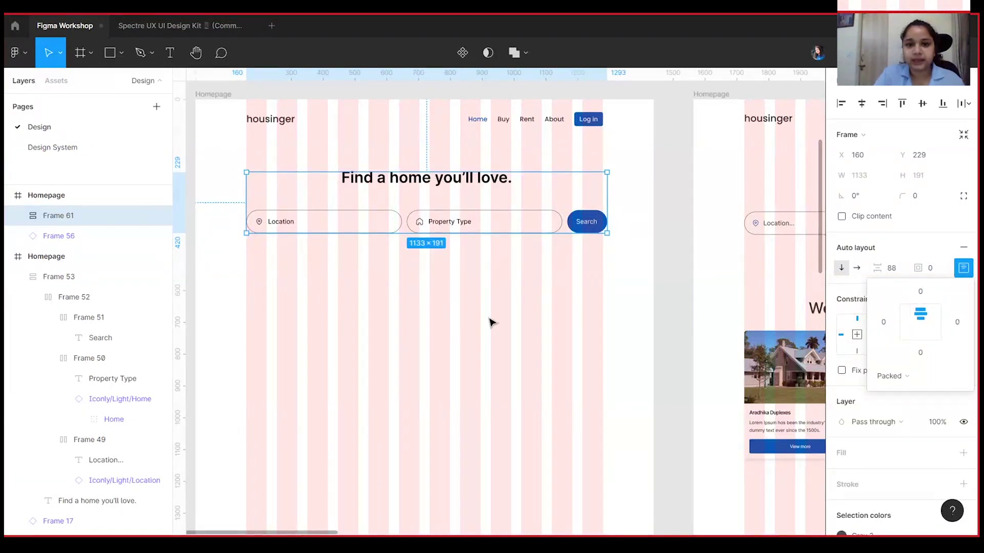
left_click(491, 321)
left_click_drag(584, 296, 270, 270)
left_click(513, 190)
left_click_drag(557, 235, 529, 244)
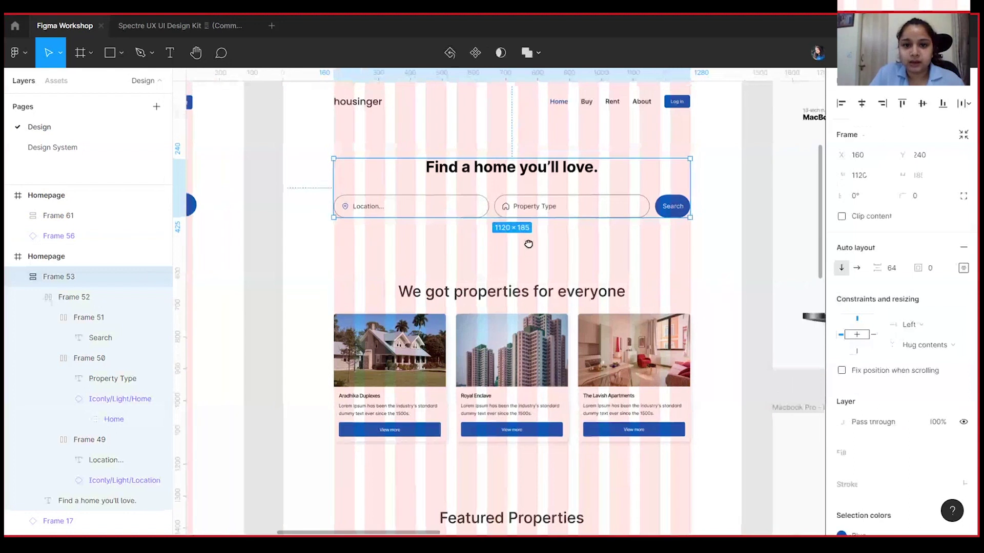
double_click(528, 173)
left_click(534, 247)
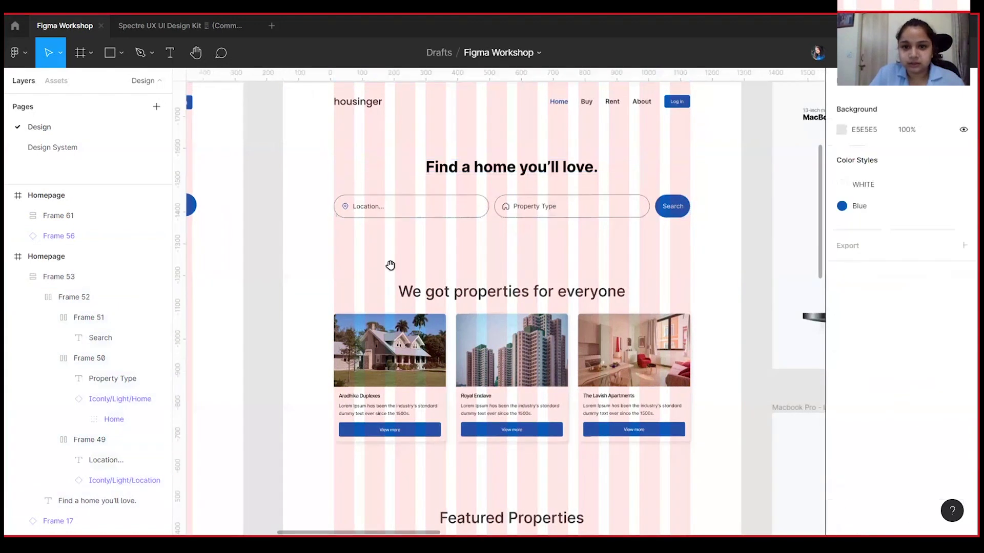
left_click_drag(390, 265, 811, 317)
left_click(547, 240)
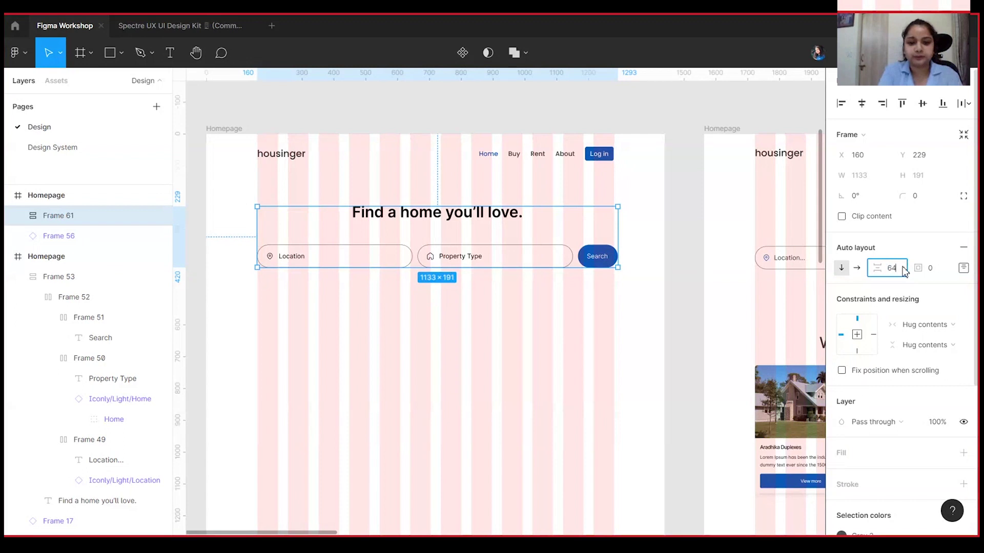
key("Return")
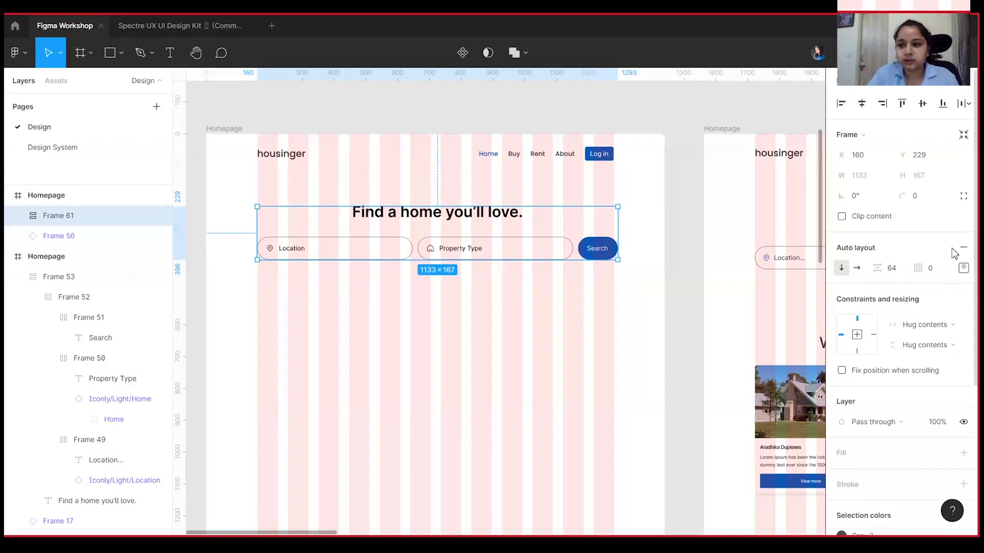
Step: Set the hero section's top and bottom auto layout padding to 120 each
left_click(962, 268)
type("1")
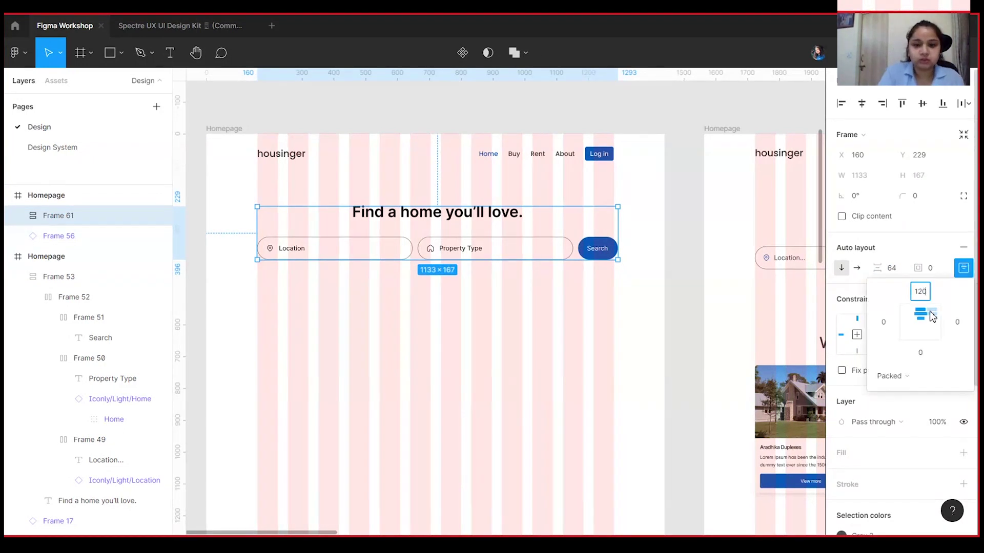
type("20")
key("Return")
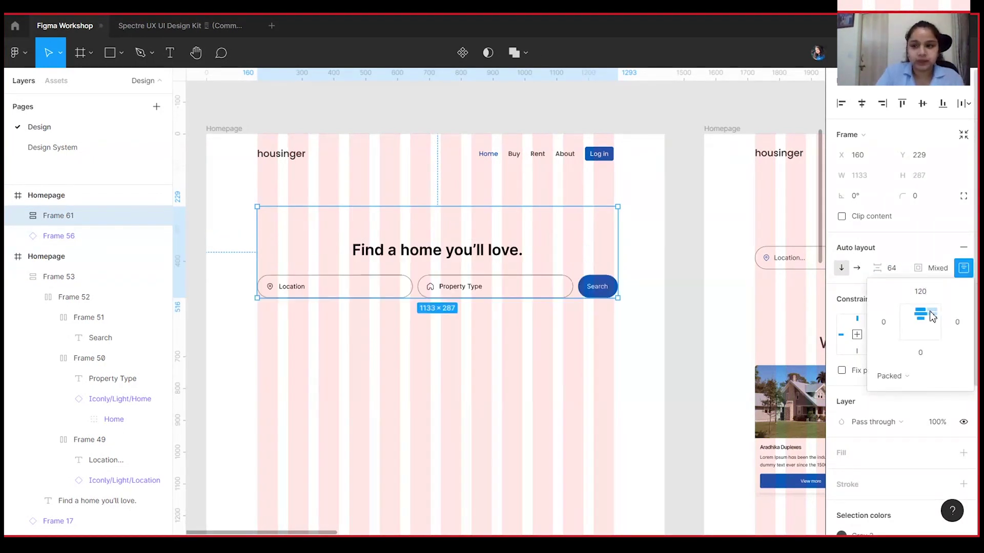
left_click(928, 357)
type("120")
key("Return")
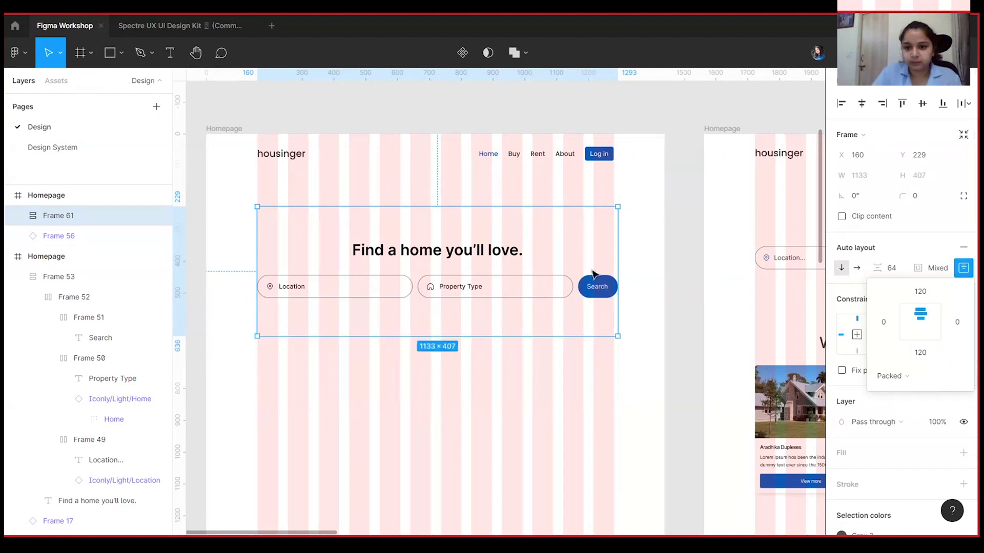
Step: Move the hero section up towards the navigation bar and set the vertical spacing between the two to 0
left_click(510, 391)
left_click_drag(409, 280, 411, 260)
left_click(407, 163, "shift")
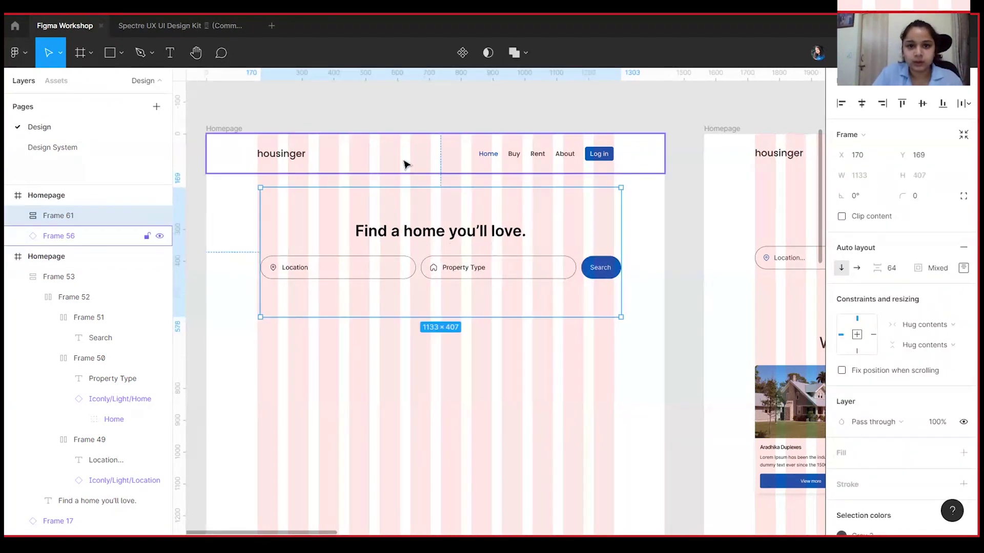
type("0")
key("Return")
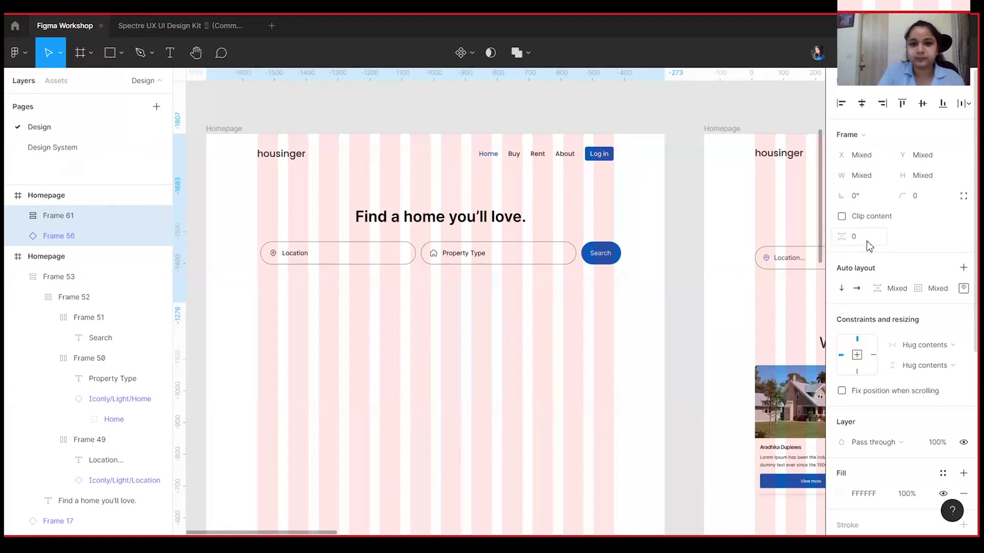
left_click(493, 421)
left_click(459, 290)
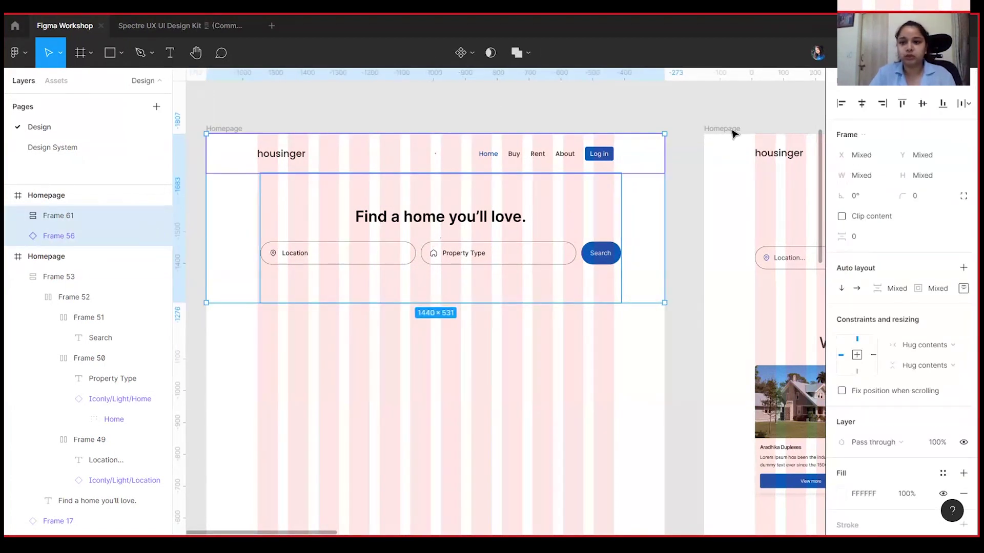
key("Escape")
Step: Duplicate the "Find a home you'll love." heading, place the copy on the page below the hero section and set its weight to Medium
left_click(514, 243)
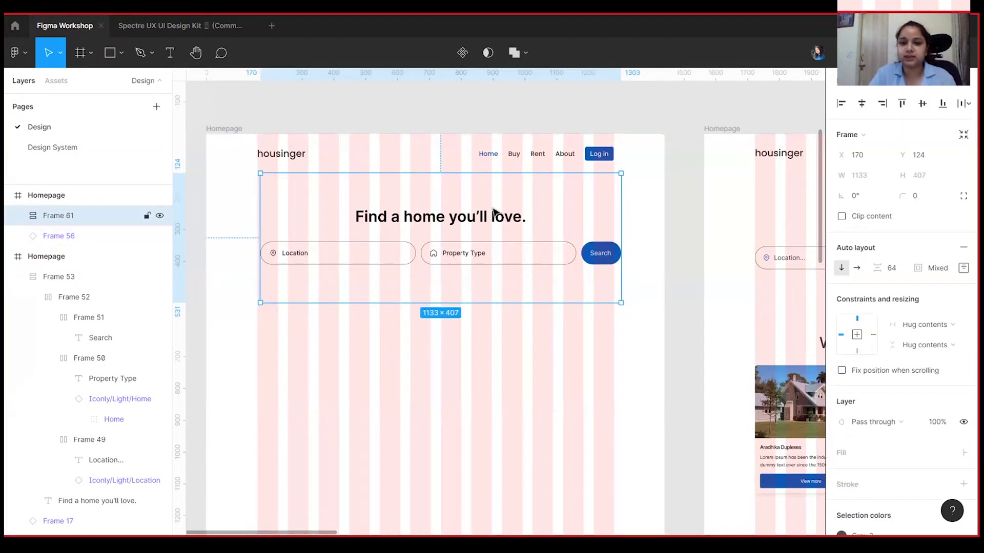
scroll(557, 352, "down", 3)
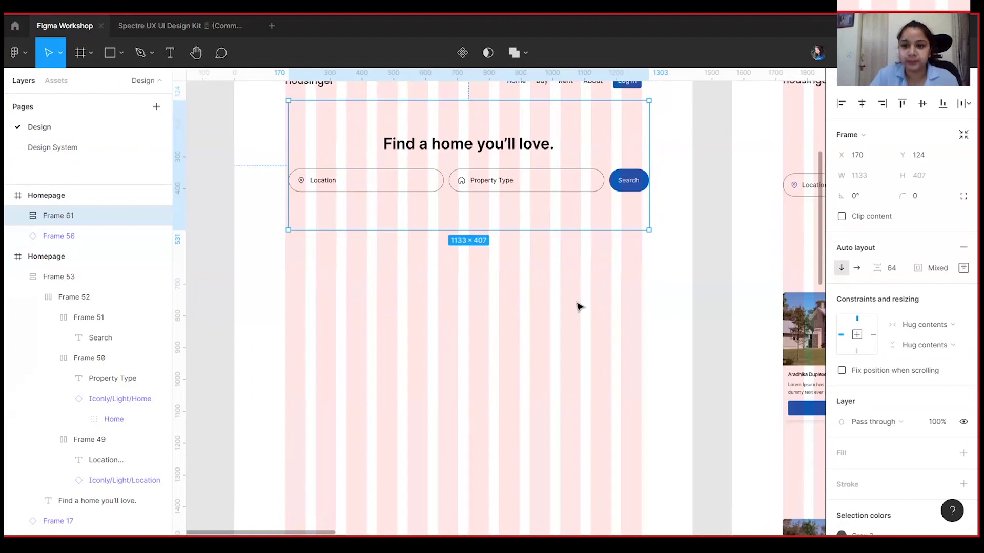
double_click(496, 138)
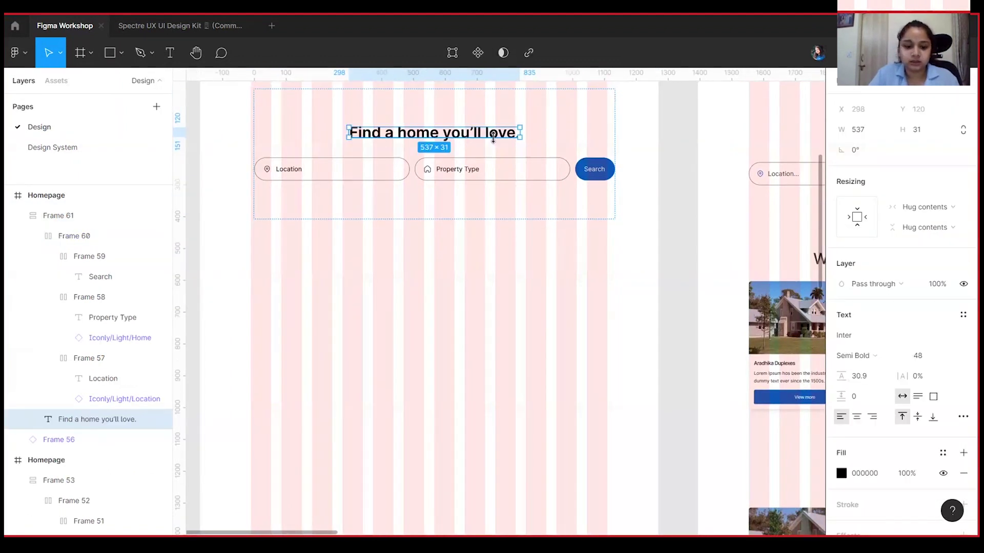
key("ctrl+d")
left_click_drag(490, 163, 487, 284)
left_click(854, 402)
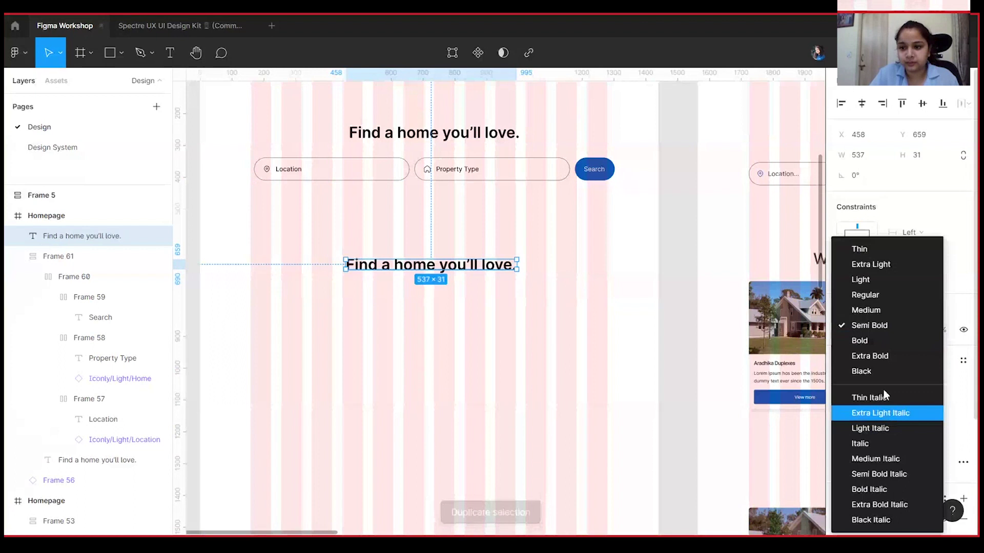
left_click(868, 301)
Step: Replace the duplicated heading's text with "We got properties for everyone" copied from the reference homepage
scroll(681, 290, "right", 4)
double_click(717, 231)
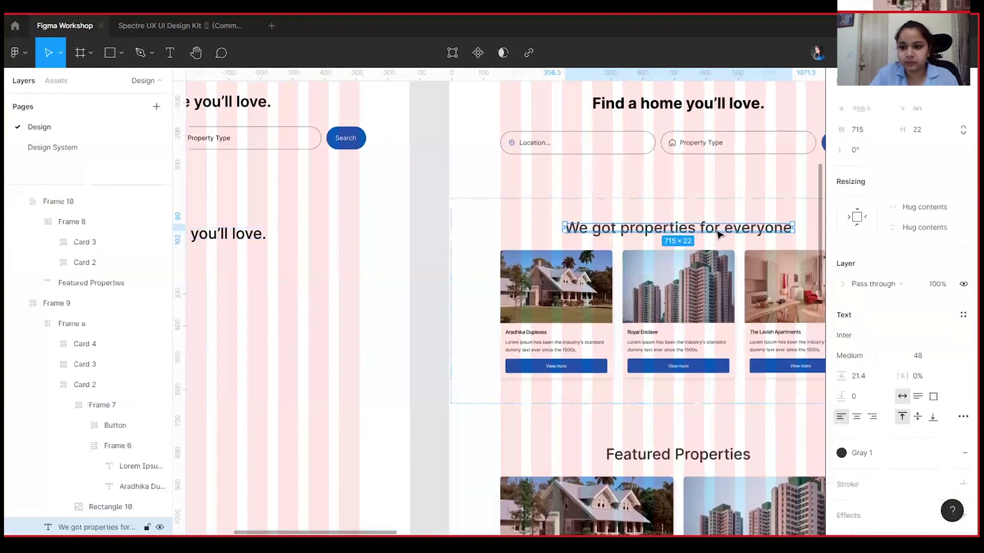
double_click(717, 231)
scroll(446, 325, "left", 8)
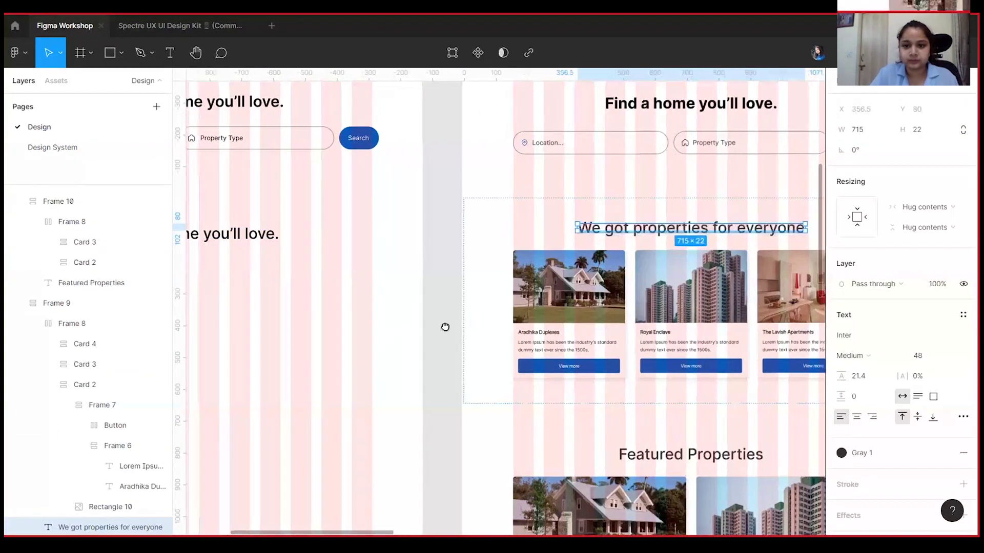
left_click(445, 234)
double_click(445, 234)
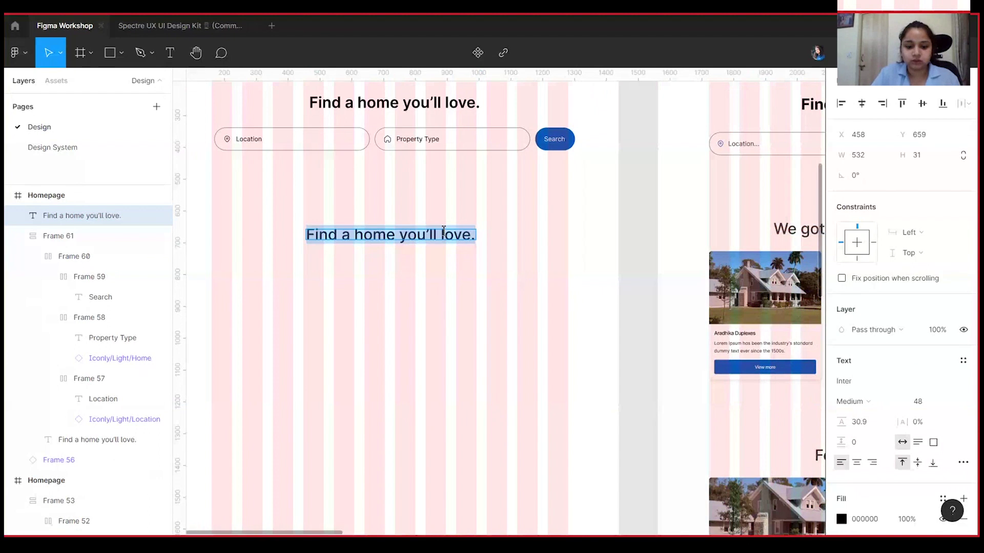
key("ctrl+v")
key("Escape")
Step: Centre the "We got properties for everyone" heading horizontally and move it up to about X 345, Y 637
left_click(861, 103)
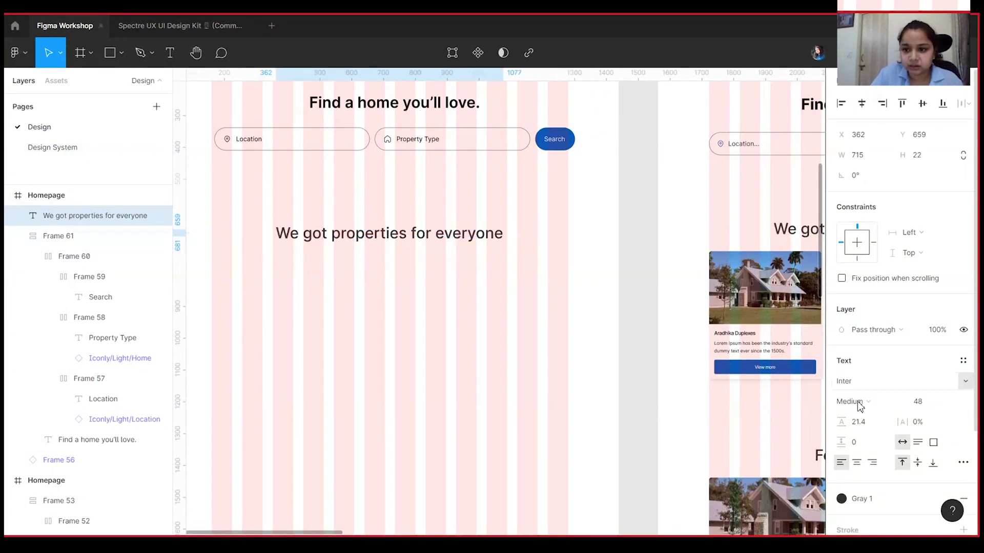
left_click(470, 287)
left_click_drag(470, 287, 525, 274)
left_click_drag(502, 222, 496, 214)
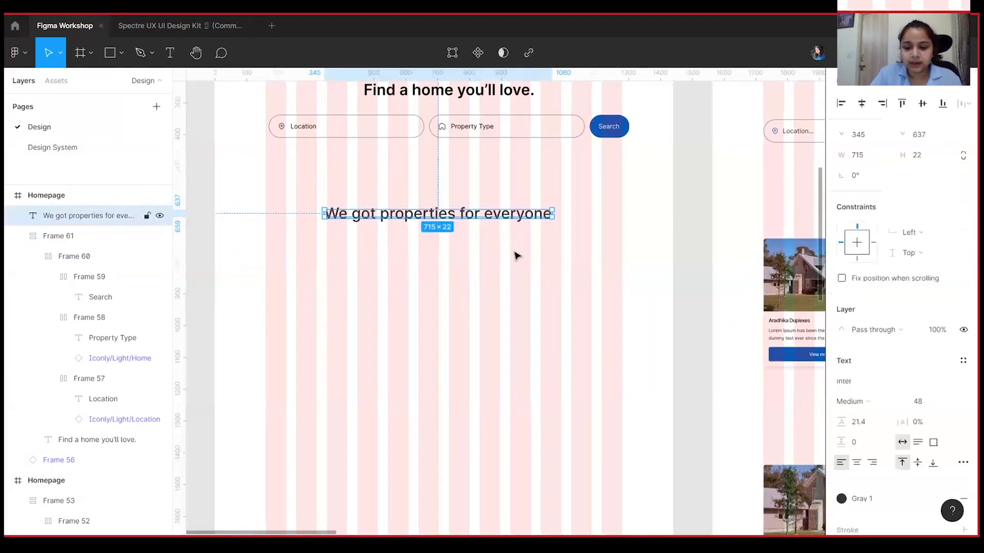
left_click(540, 288)
Step: Place a copy of the Card 4 component's Default variant below the properties heading at X 160, Y 779
scroll(542, 288, "down", 5)
scroll(529, 290, "right", 10)
scroll(564, 256, "up", 2)
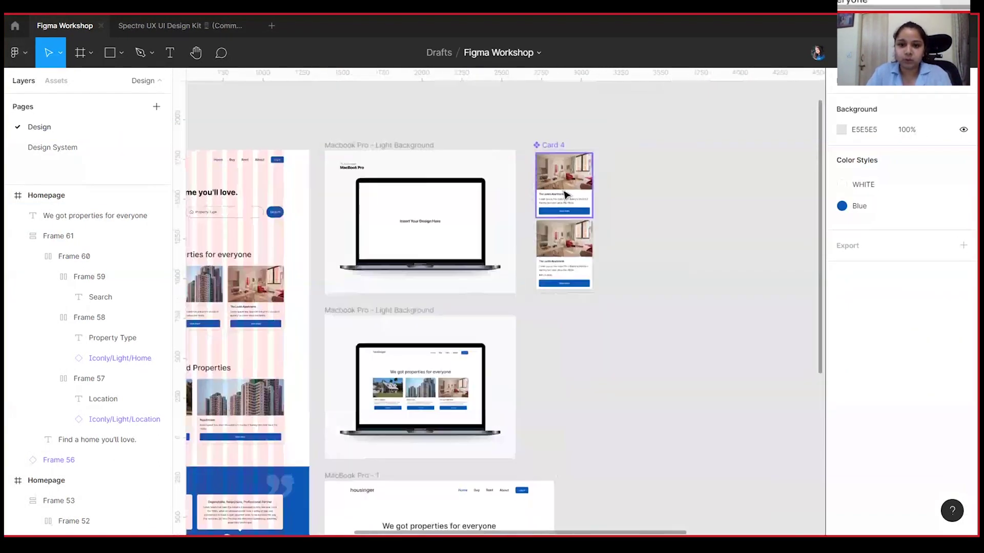
scroll(628, 188, "up", 5)
left_click(602, 158)
scroll(678, 235, "up", 1)
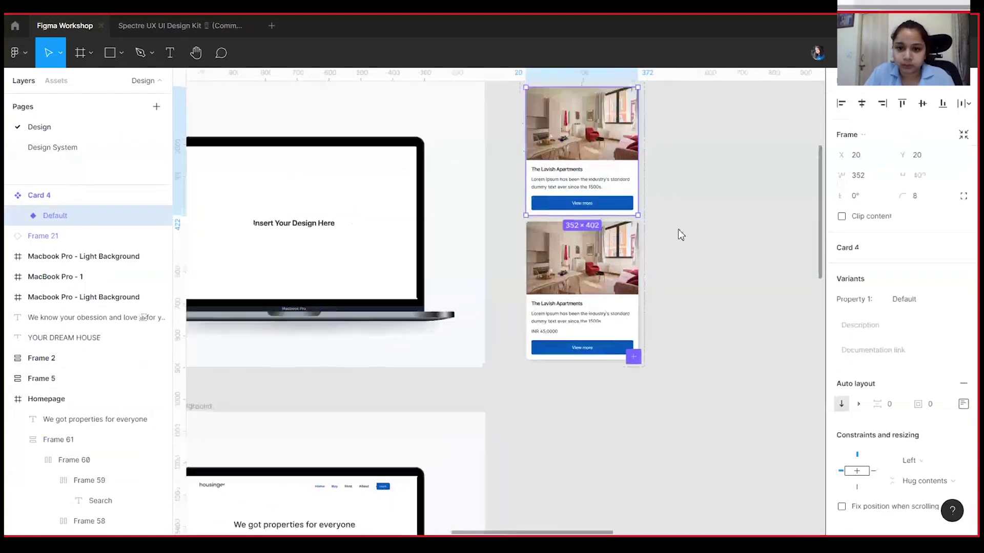
left_click_drag(587, 169, 227, 405)
key("Escape")
left_click_drag(376, 386, 695, 315)
left_click_drag(546, 333, 397, 307)
left_click_drag(450, 322, 400, 322)
scroll(504, 299, "down", 2)
scroll(461, 313, "right", 3)
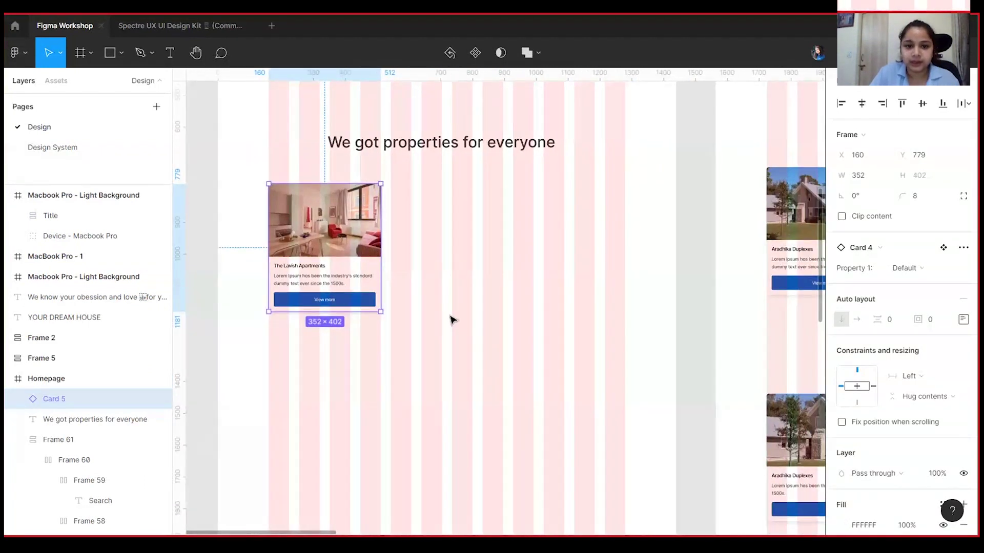
Step: Duplicate the property card and place the copy beside it in the row at X 544, Y 779
key("ctrl+d")
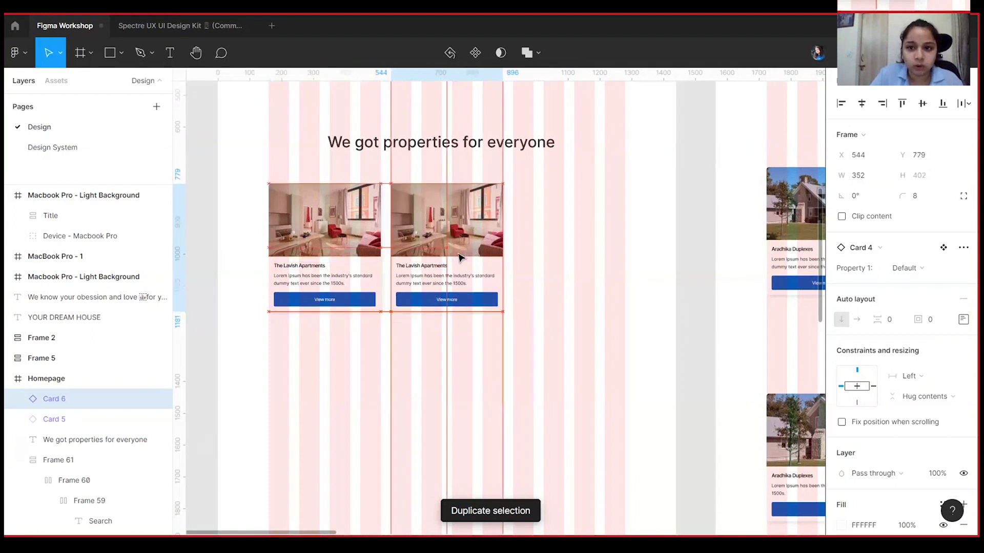
scroll(470, 298, "right", 2)
scroll(470, 297, "right", 2)
scroll(477, 239, "right", 1)
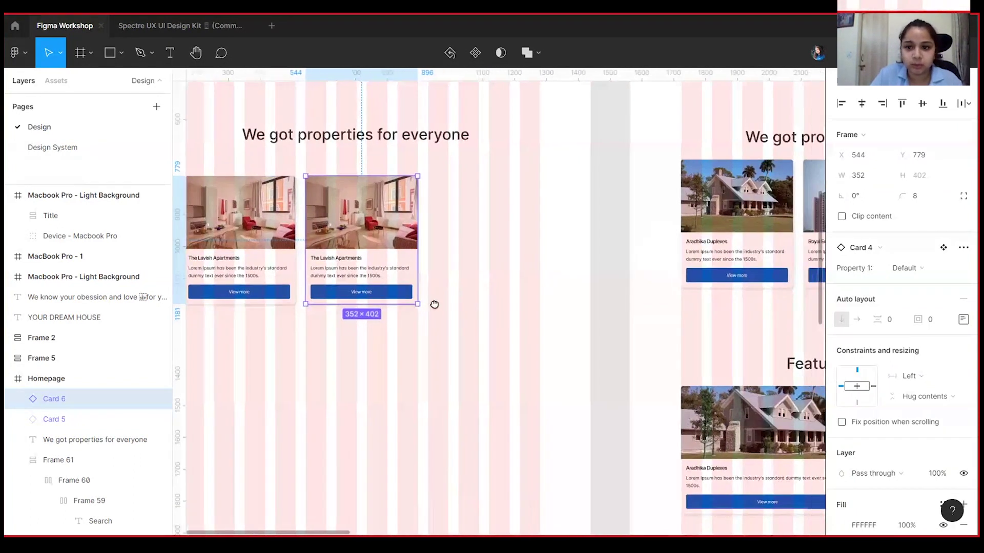
scroll(433, 305, "left", 3)
scroll(433, 306, "up", 1)
left_click(476, 349)
Step: Duplicate the second property card and place the copy as the third in the row at X 928, Y 779
left_click(466, 281)
key("ctrl+d")
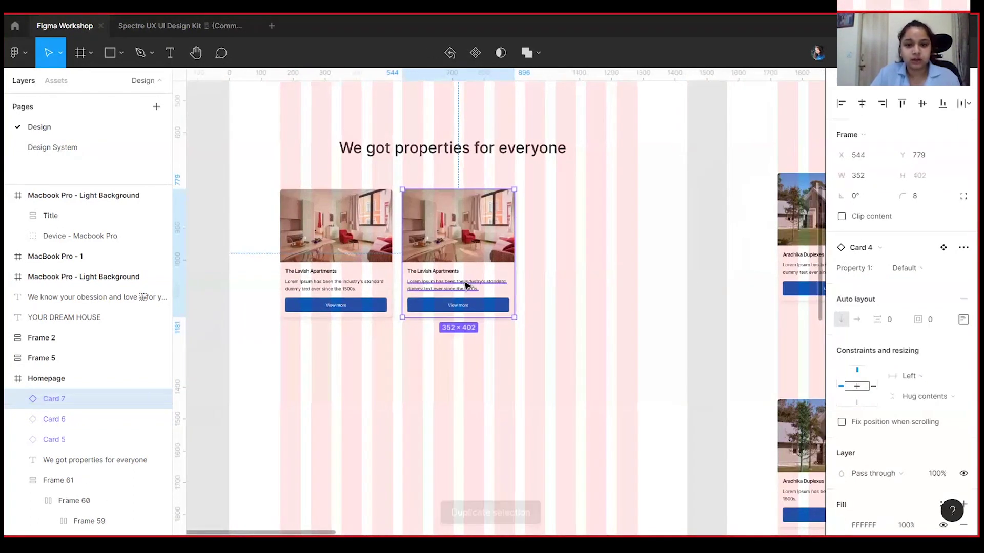
left_click_drag(468, 241, 612, 240)
left_click_drag(593, 238, 594, 236)
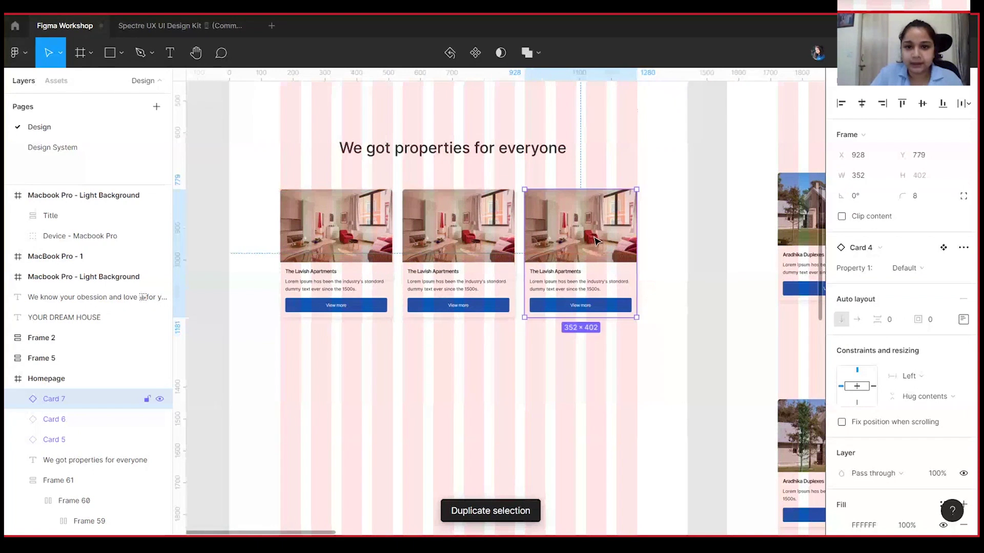
mouse_move(640, 380)
left_mouse_down()
mouse_move(494, 371)
mouse_move(631, 383)
left_mouse_up()
left_click(451, 398)
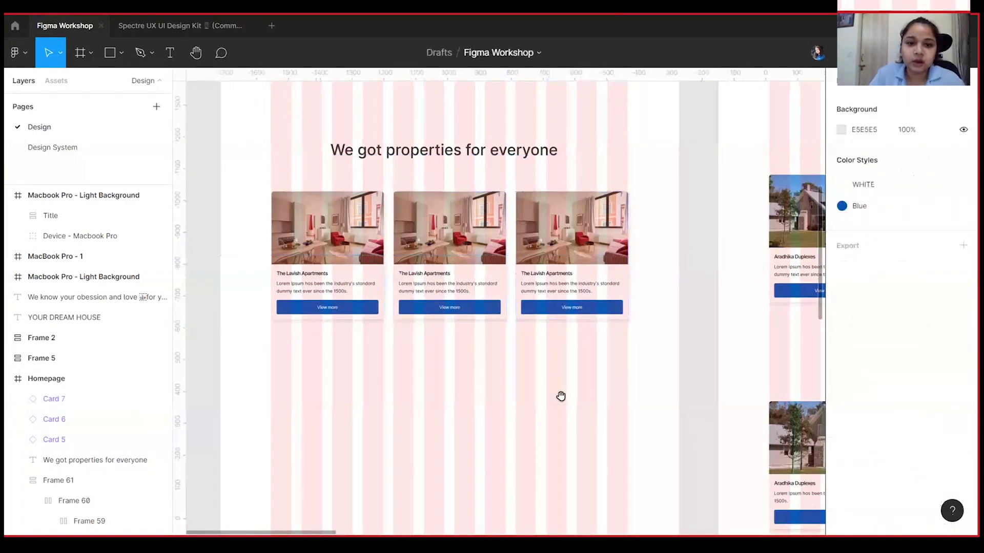
Step: Select the image in the second property card and open the Unsplash plugin for it
left_click_drag(560, 396, 515, 395)
left_click_drag(314, 353, 431, 361)
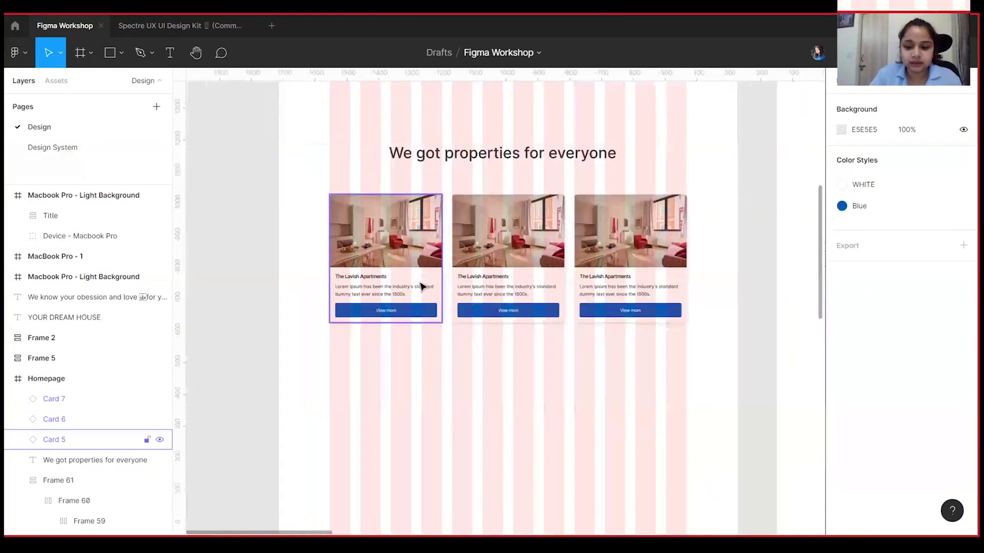
scroll(421, 287, "up", 5, "ctrl")
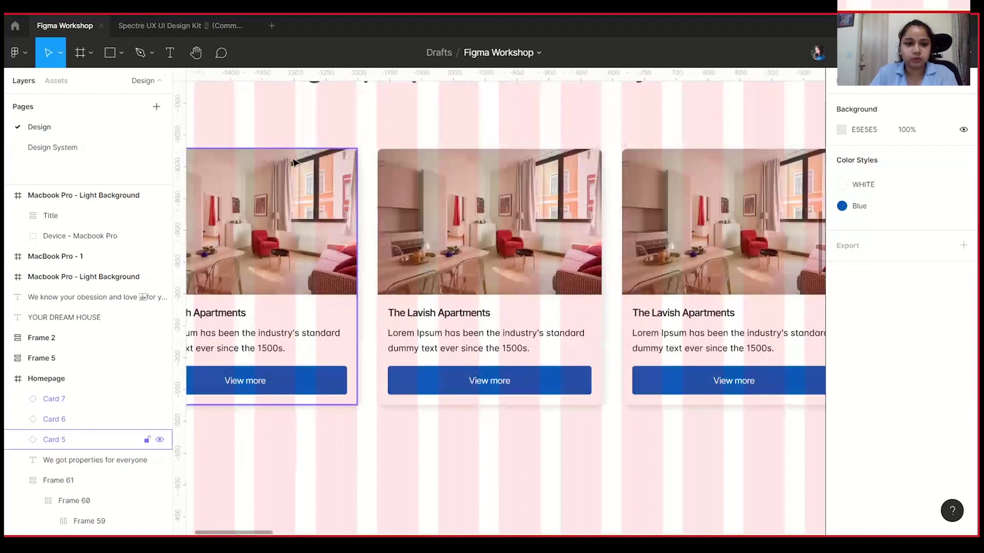
scroll(464, 127, "left", 2)
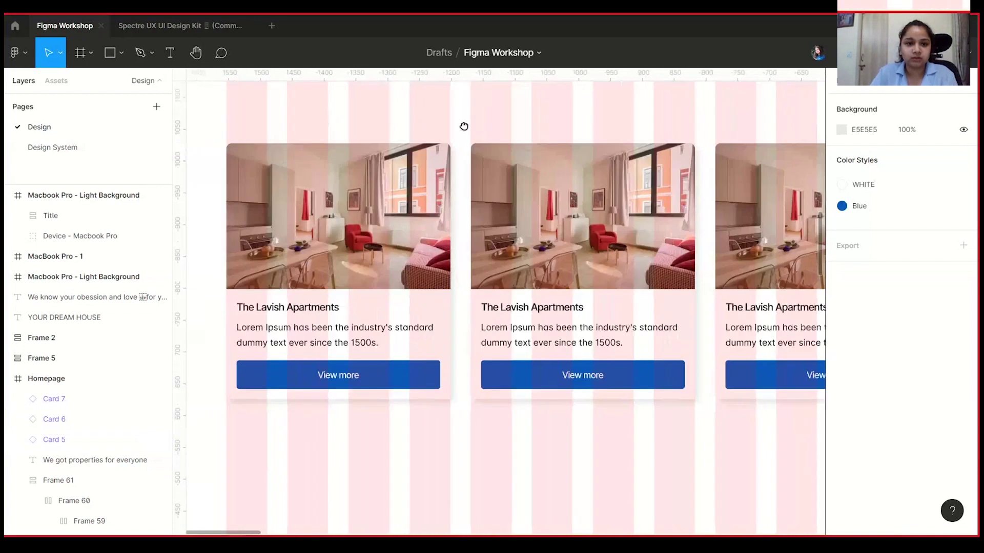
double_click(569, 225)
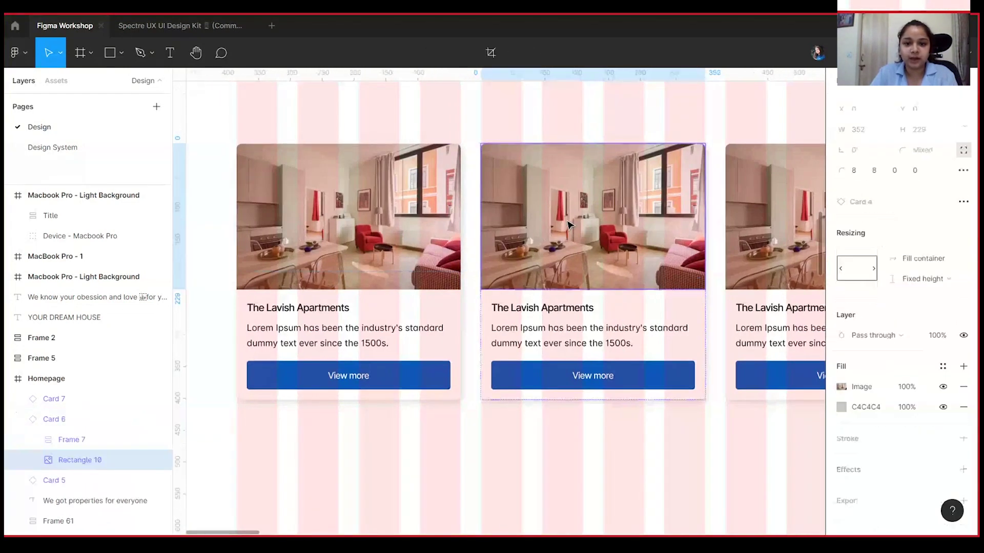
left_click(24, 60)
mouse_move(53, 229)
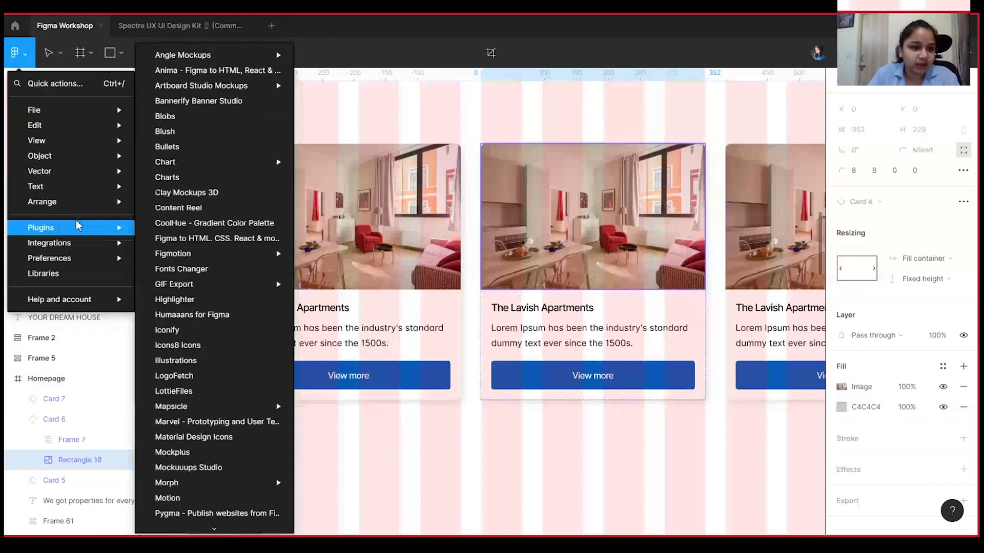
scroll(221, 459, "down", 3)
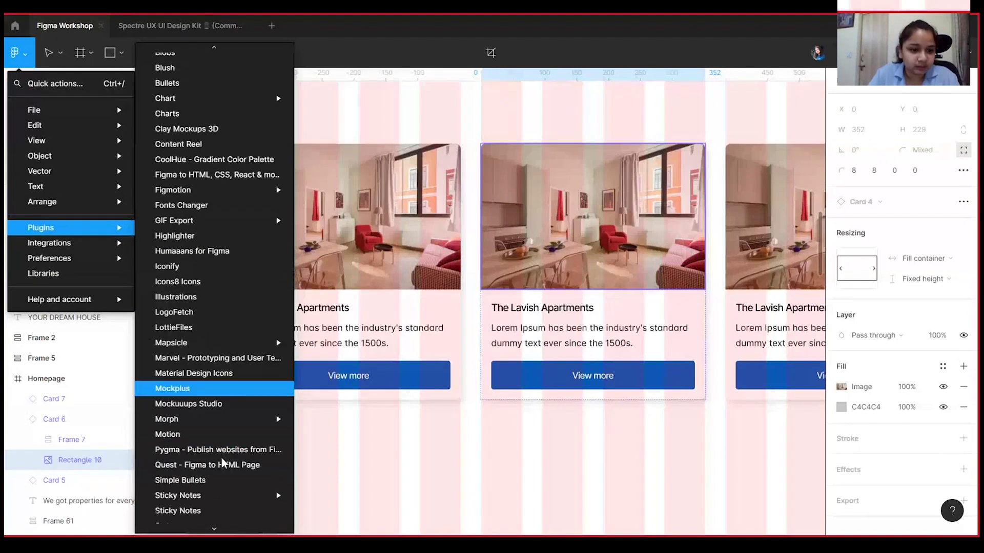
scroll(224, 436, "down", 3)
left_click(218, 432)
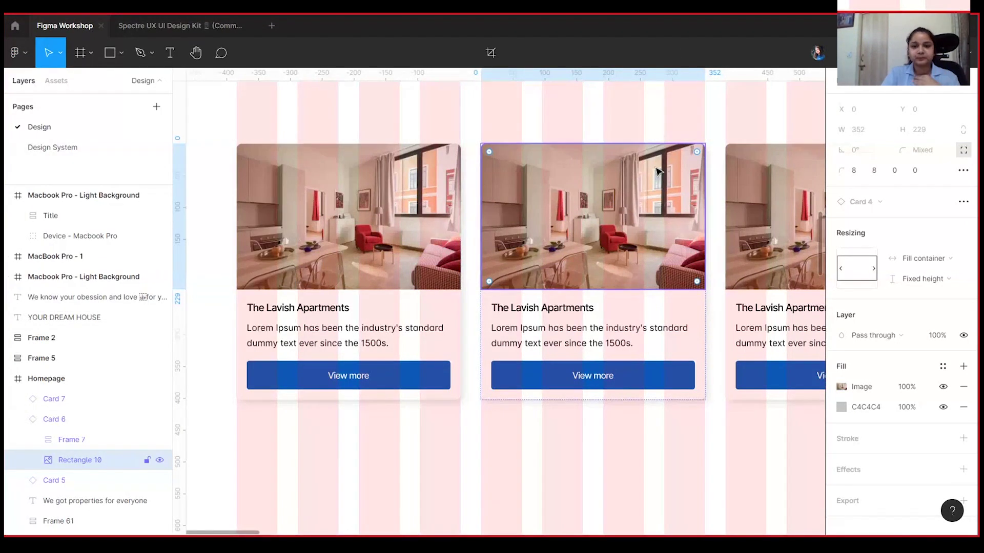
left_click_drag(717, 87, 685, 121)
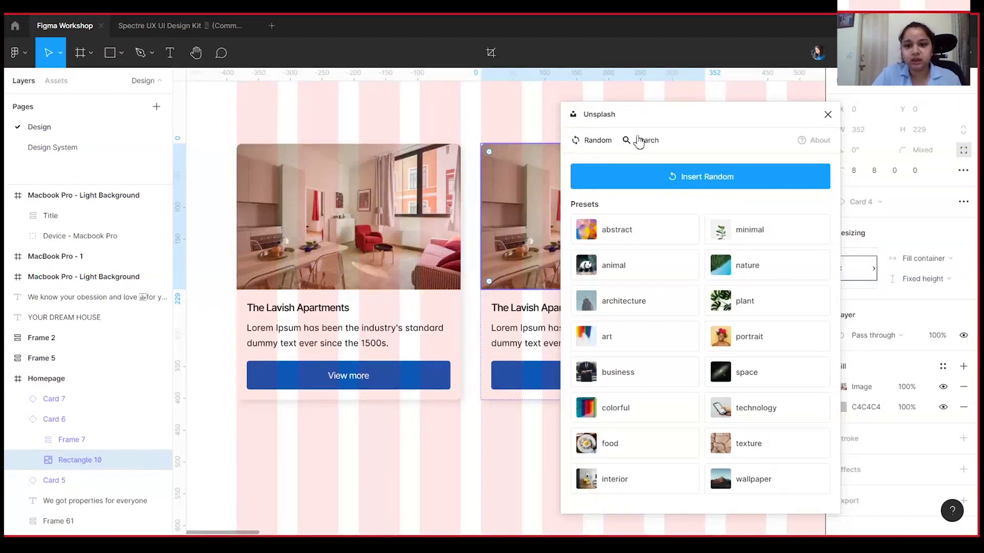
left_click_drag(639, 121, 782, 145)
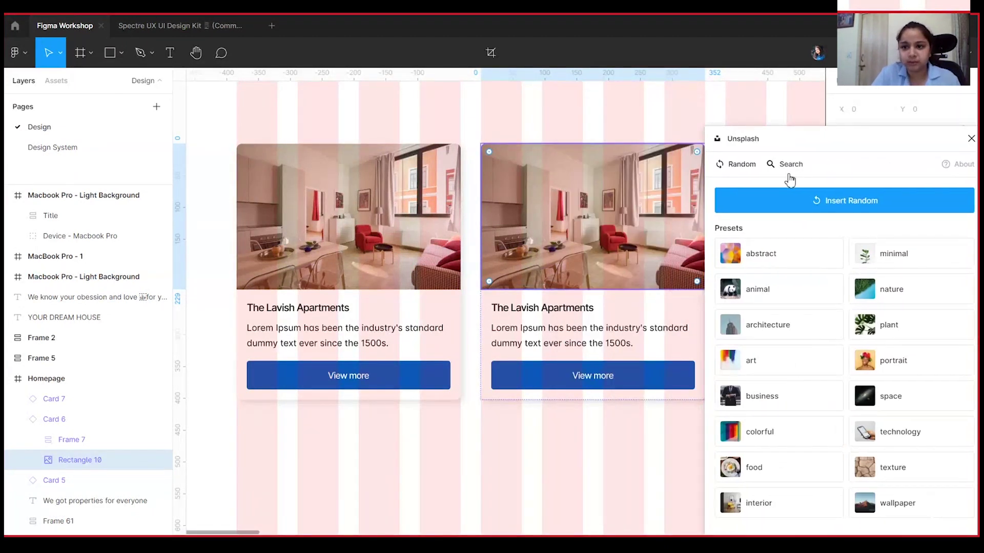
Step: Search Unsplash for "apartment" and fill the second card's image with a photo of a modern dark-framed apartment building
left_click(788, 164)
left_click(770, 200)
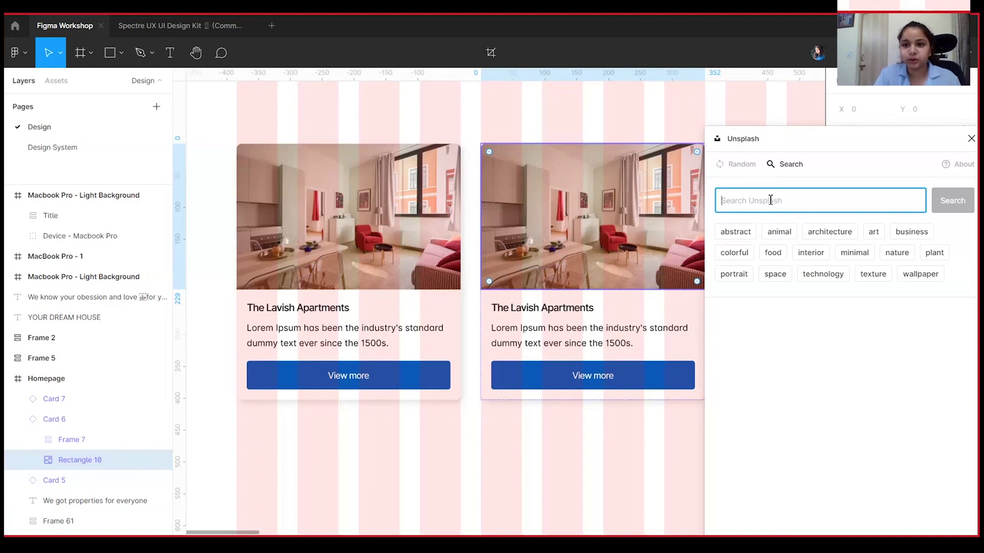
type("apart")
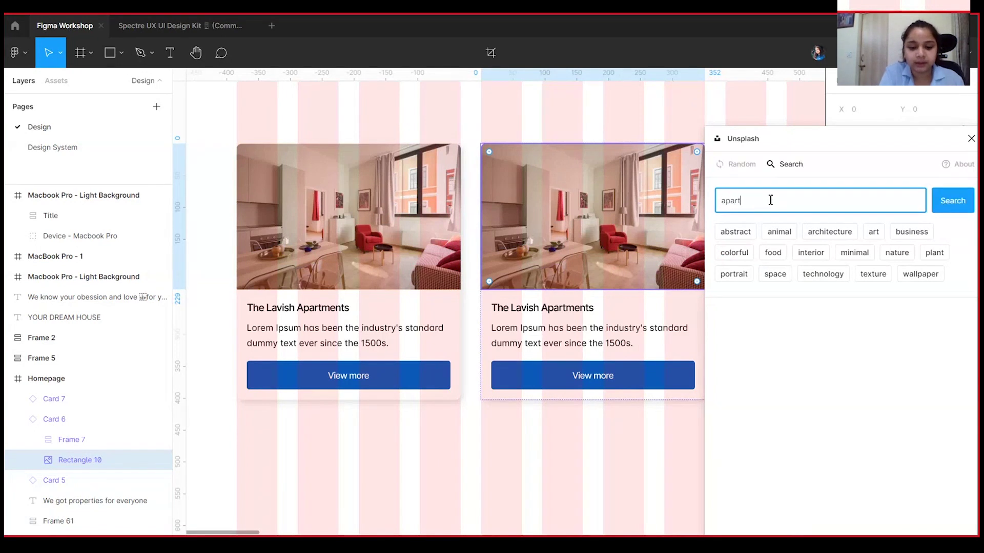
type("ment")
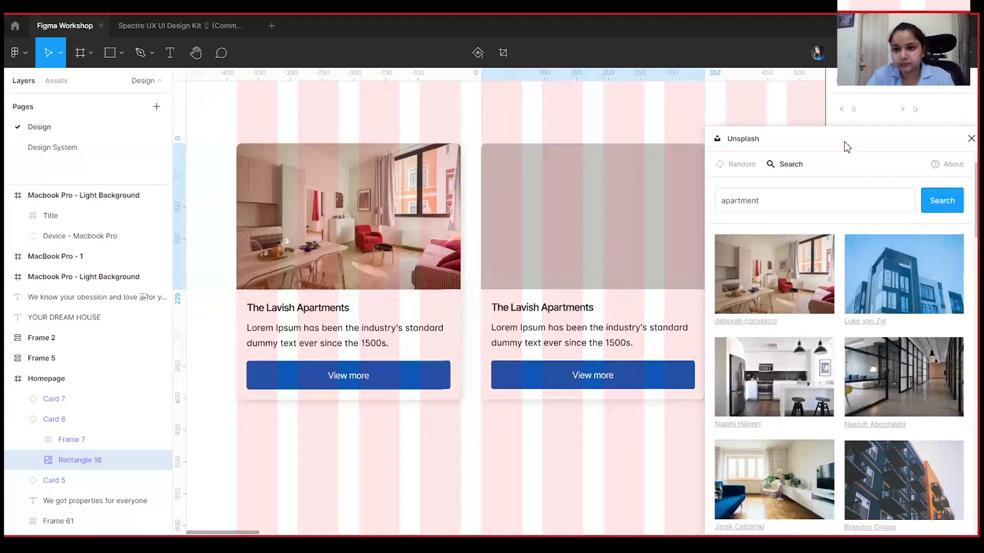
left_click(971, 139)
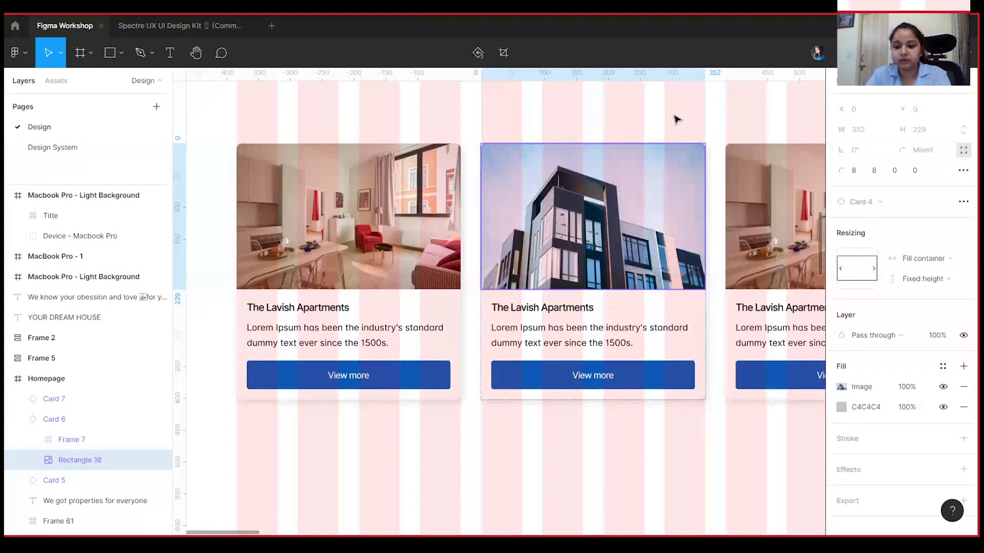
Step: Select the image in the third property card and open the Unsplash plugin for it
key("minus")
scroll(587, 200, "right", 2)
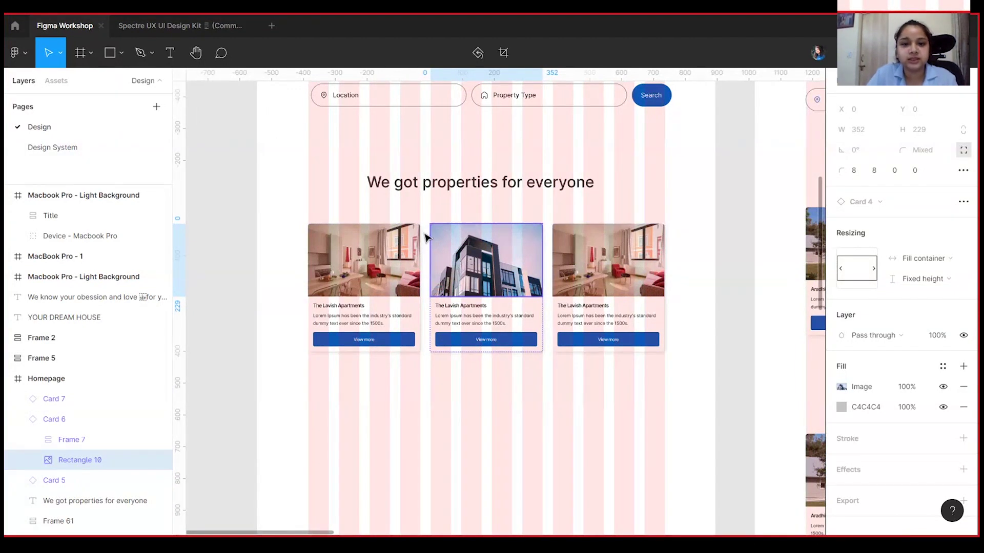
scroll(566, 197, "right", 1)
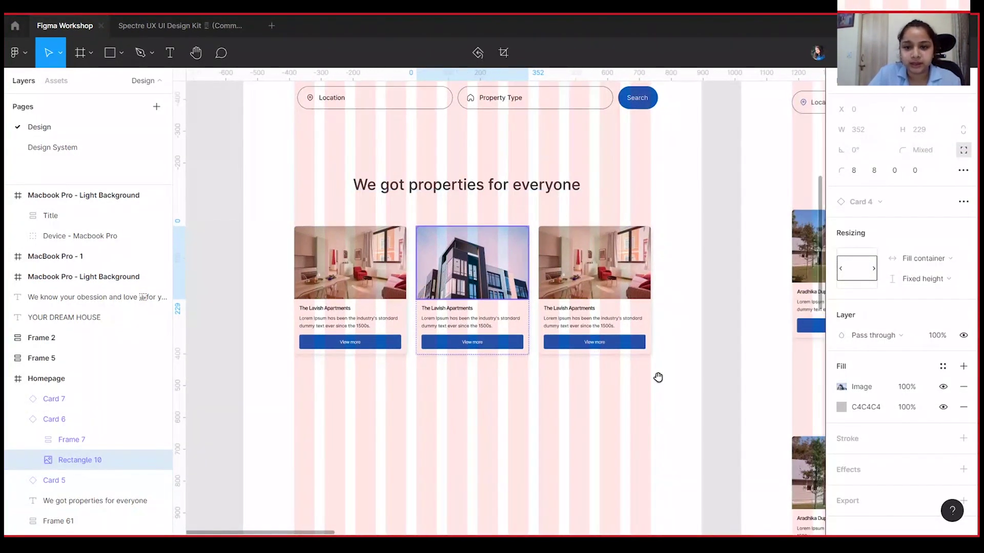
left_click_drag(658, 378, 464, 375)
double_click(308, 240)
left_click(18, 52)
mouse_move(46, 227)
mouse_move(219, 485)
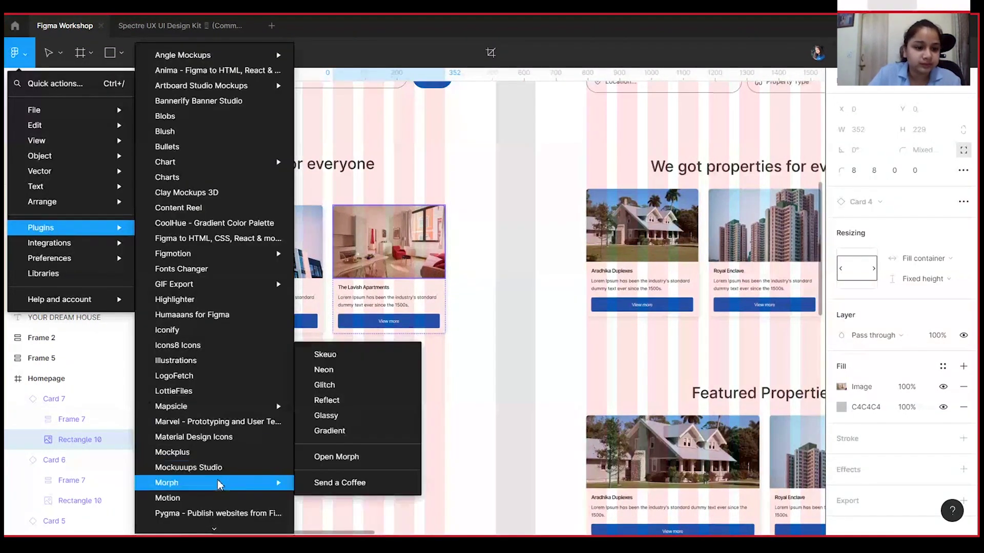
scroll(218, 461, "down", 5)
left_click(209, 491)
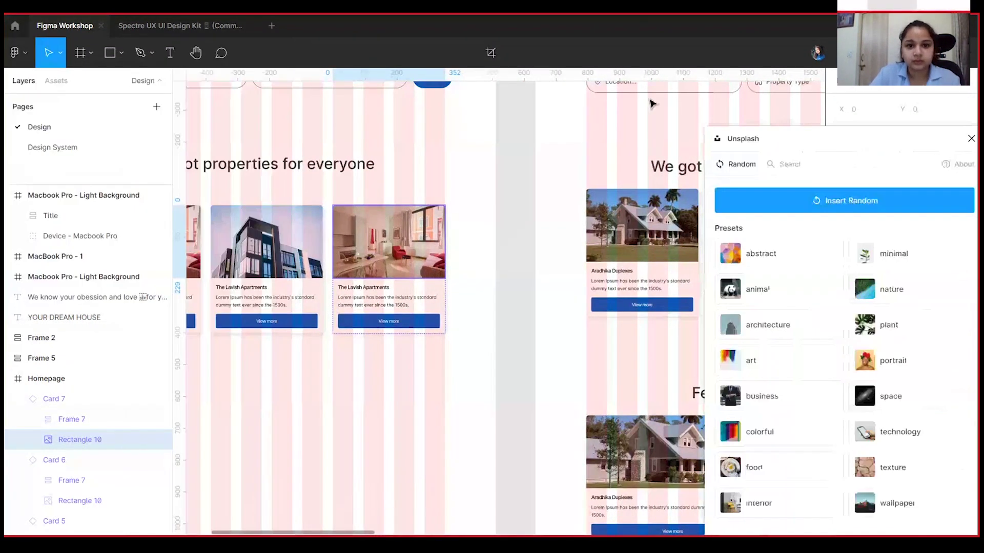
Step: Search Unsplash for "home" and fill the third card's image with the photo of a white house among autumn trees
left_click(788, 165)
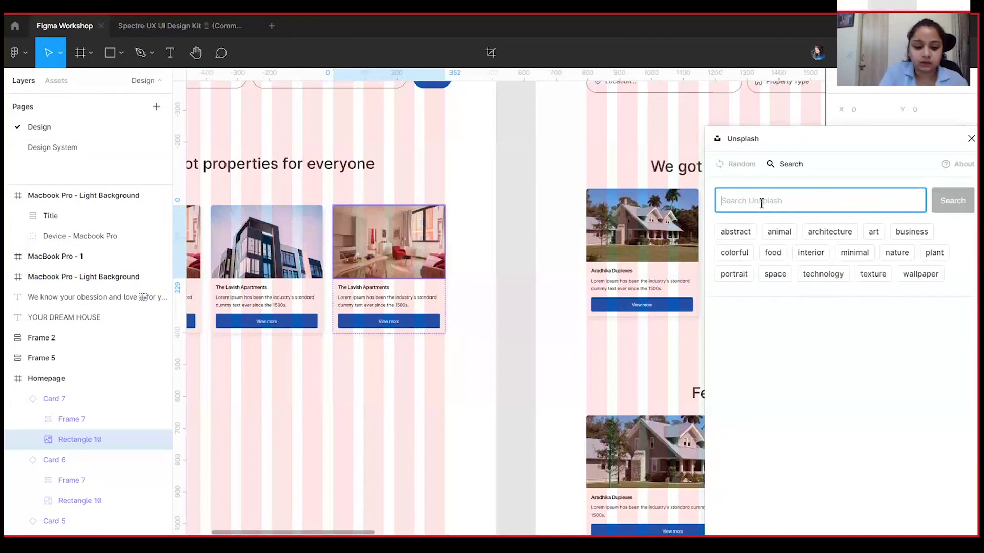
type("home")
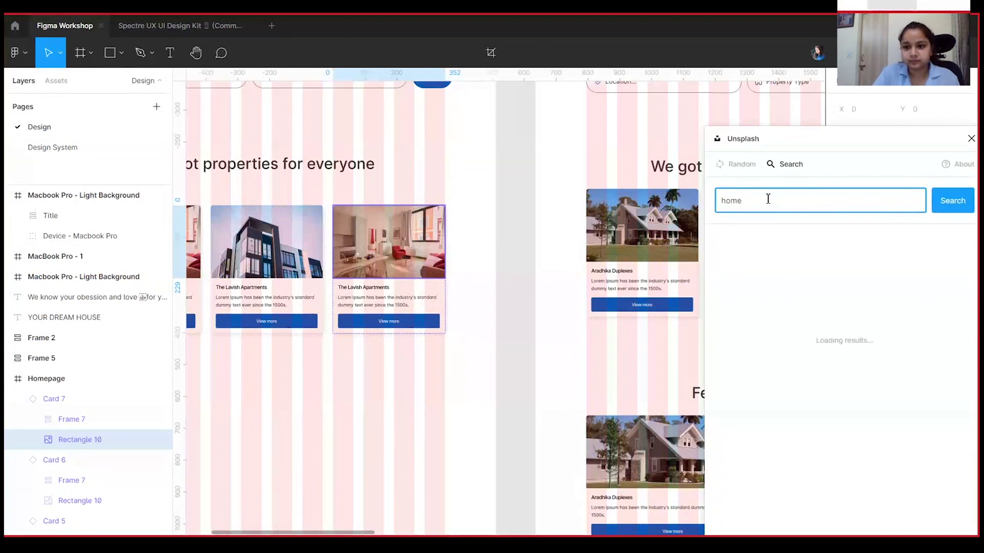
scroll(868, 377, "down", 1)
left_click(912, 431)
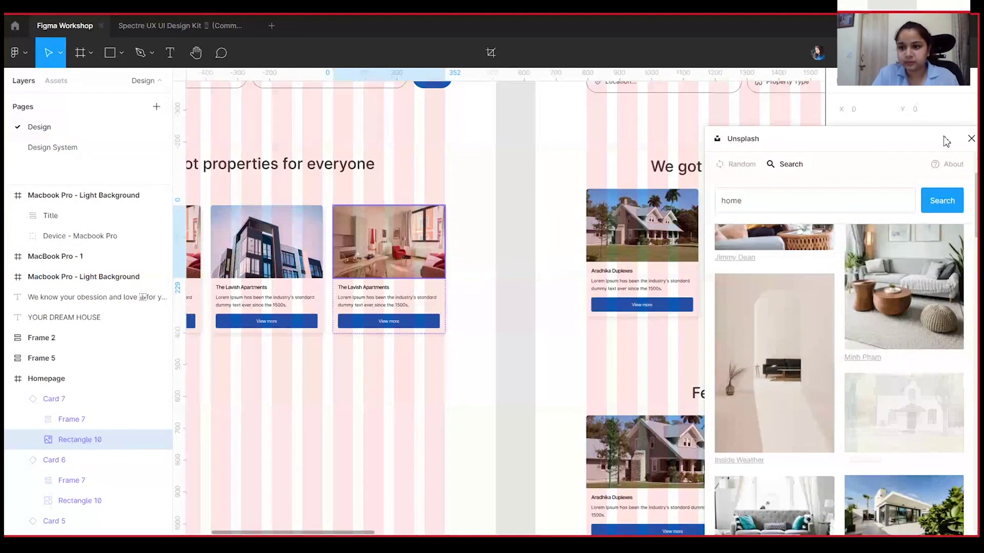
left_click(971, 139)
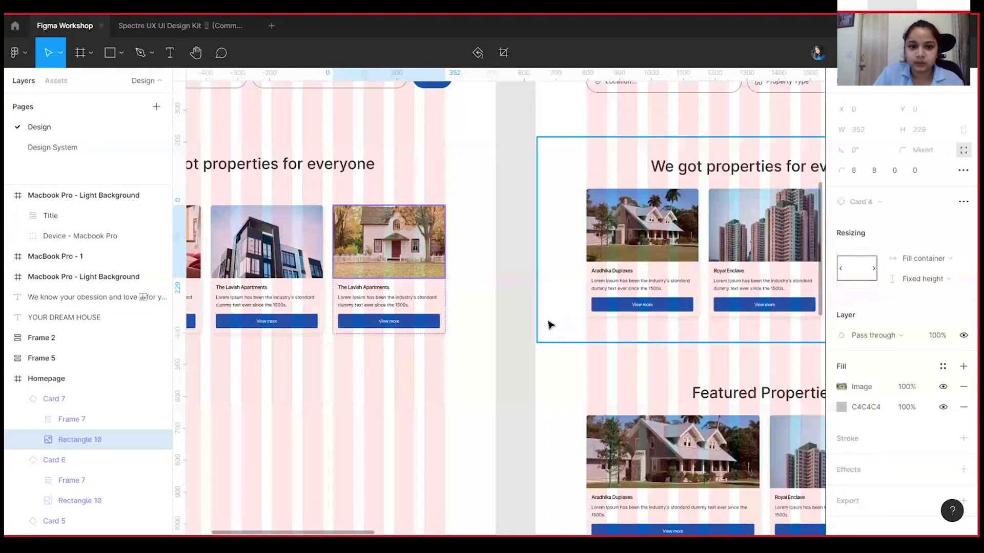
Step: Combine the three property cards below the heading into one horizontal auto layout frame
left_click(444, 386)
left_click_drag(444, 410, 586, 399)
scroll(319, 283, "left", 1)
left_click(361, 256)
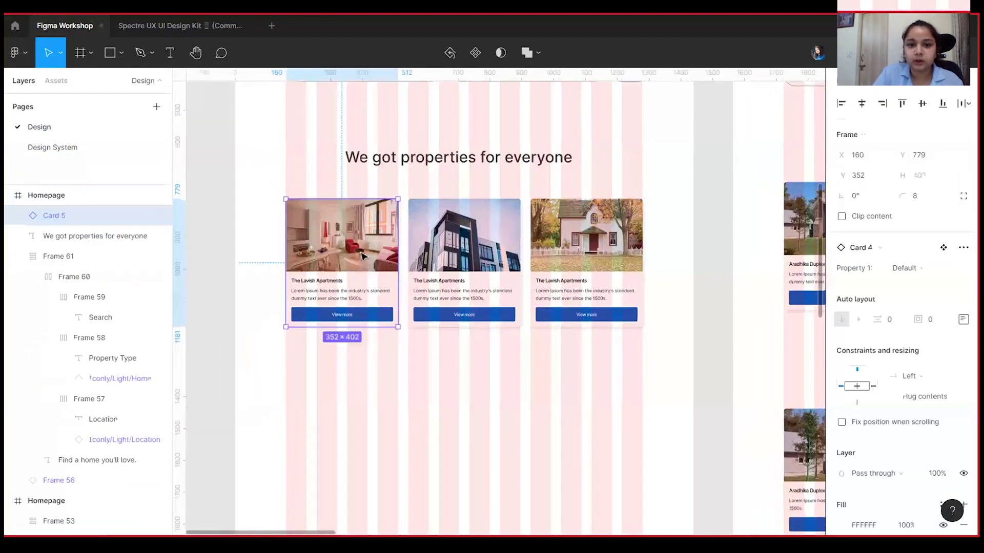
left_click(480, 252, "shift")
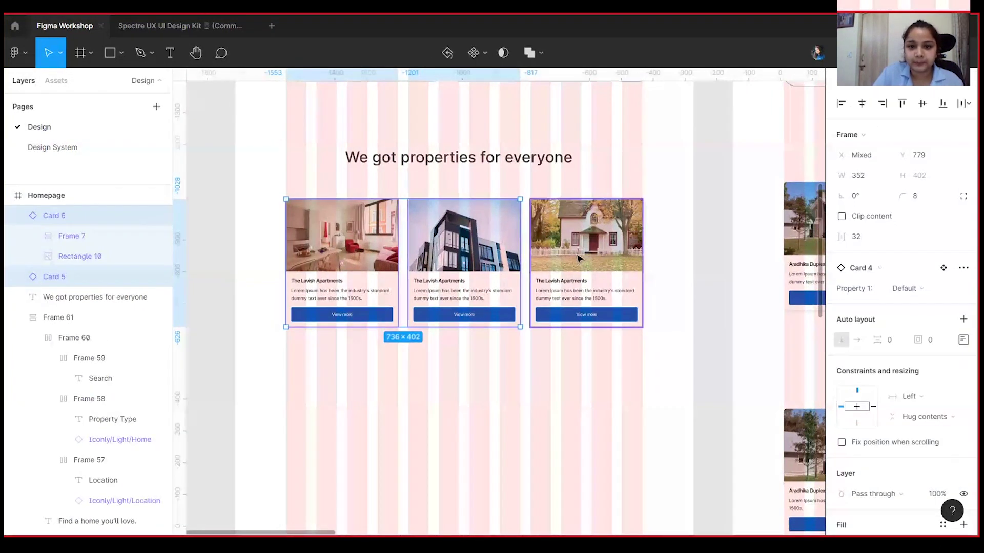
left_click(589, 254, "shift")
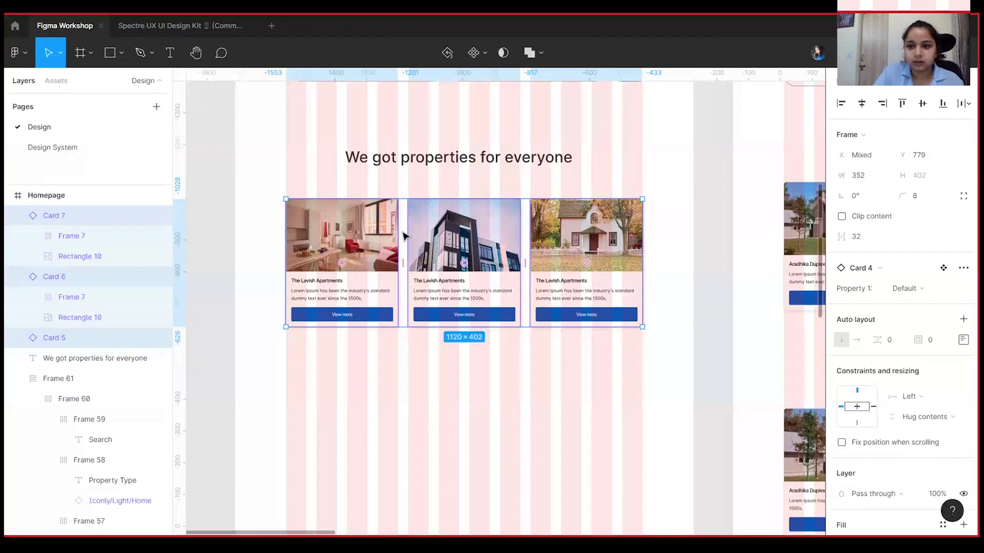
right_click(402, 236)
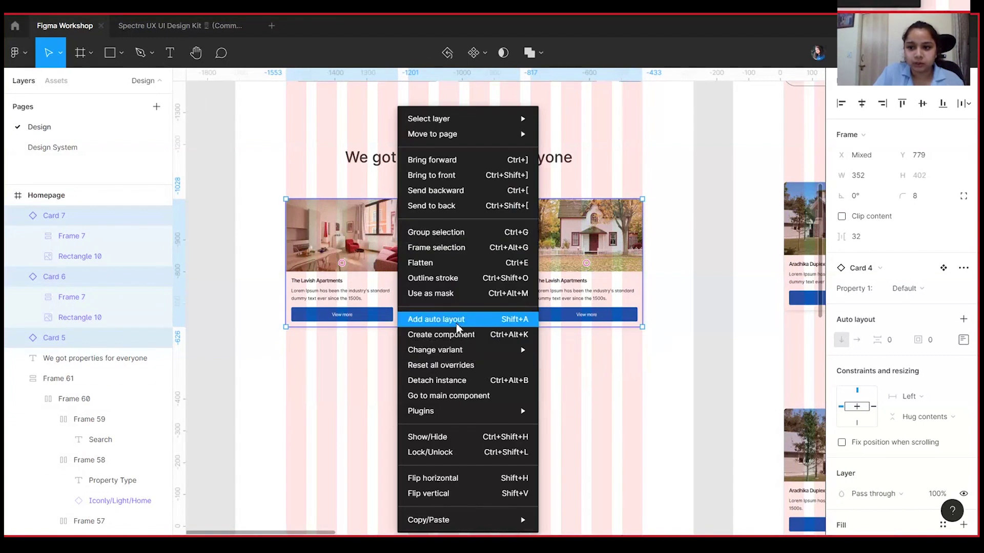
left_click(457, 324)
key("alt")
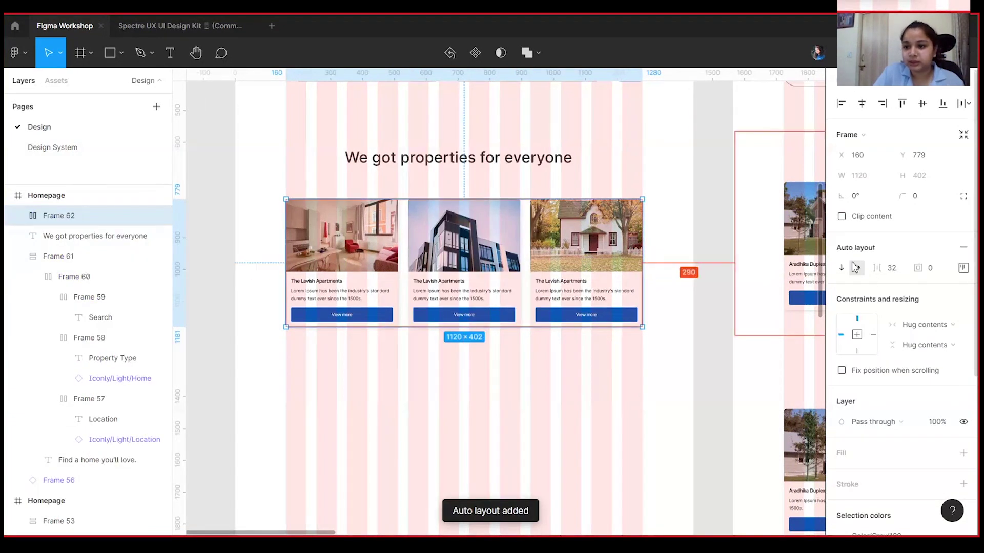
Step: Try deleting the third property card from the auto layout row
double_click(586, 260)
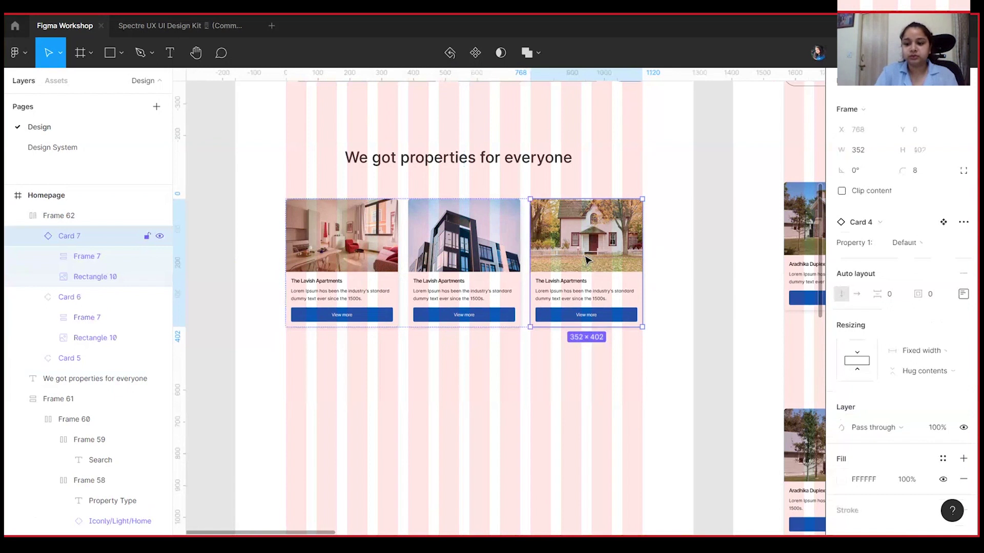
key("Delete")
left_click(306, 325)
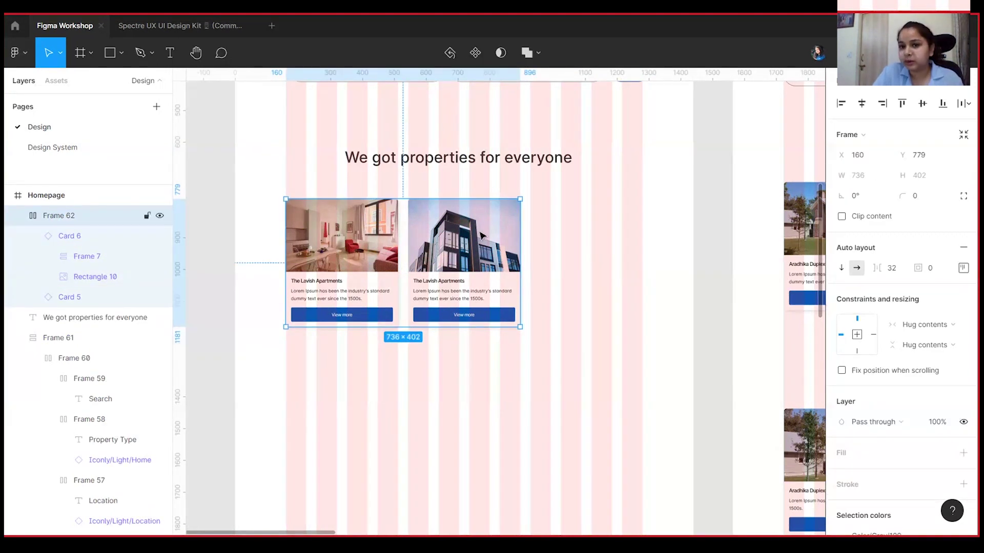
scroll(591, 257, "right", 1)
Step: Duplicate the first property card inside the auto layout row, then delete the copy
left_click(452, 245)
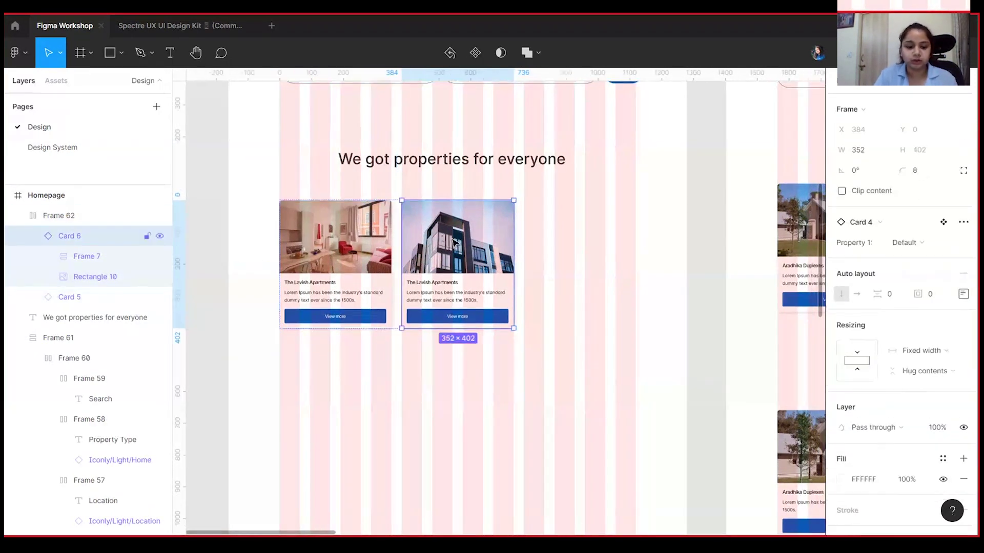
left_click(391, 286)
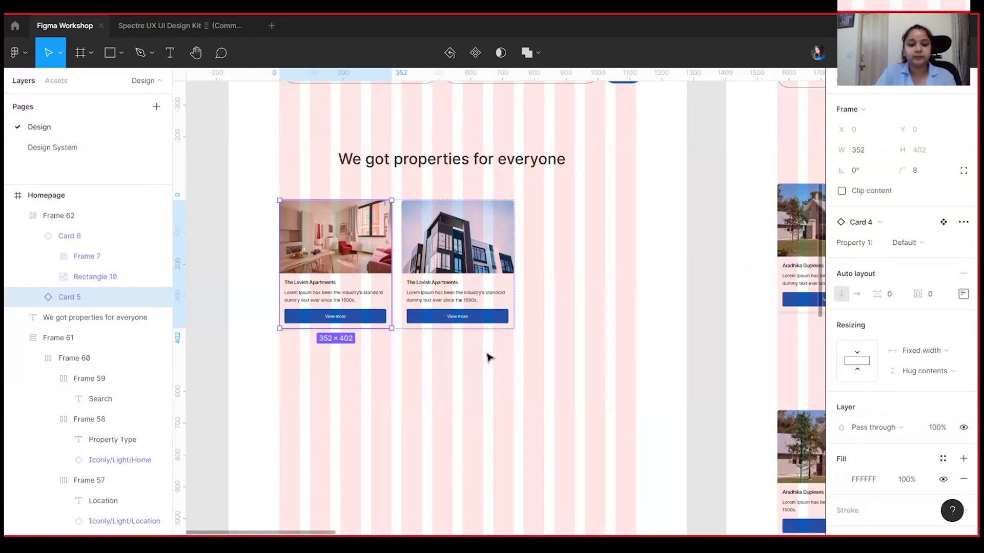
key("ctrl+d")
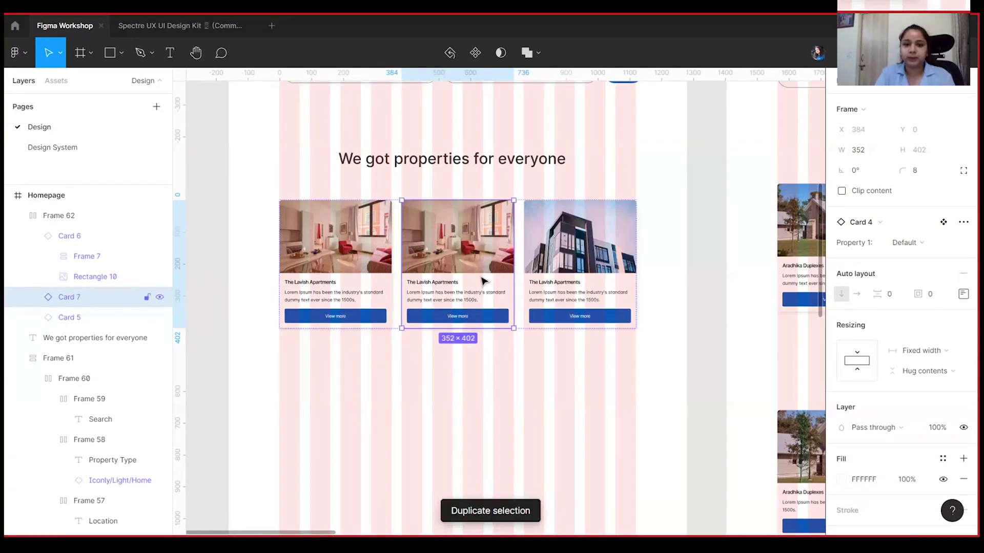
scroll(612, 424, "left", 1)
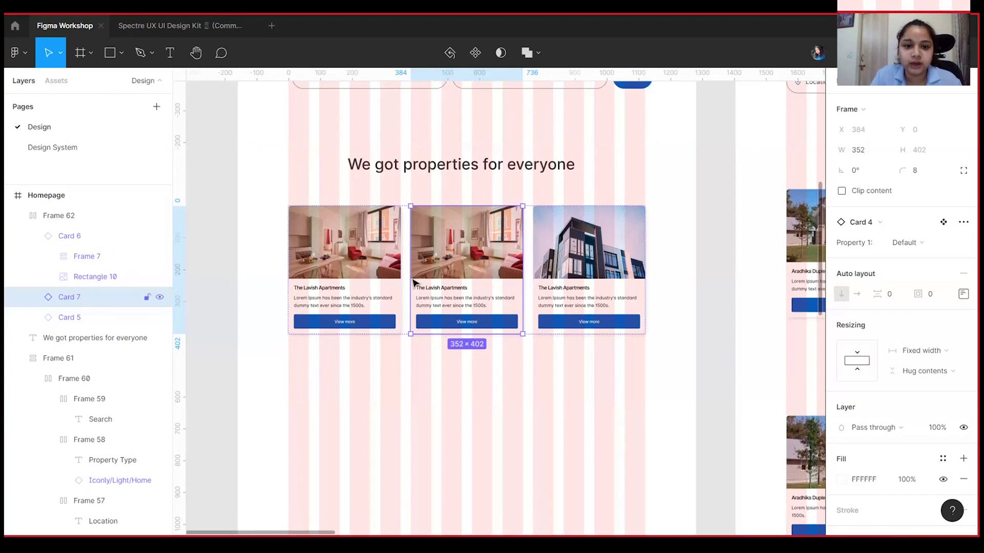
key("Delete")
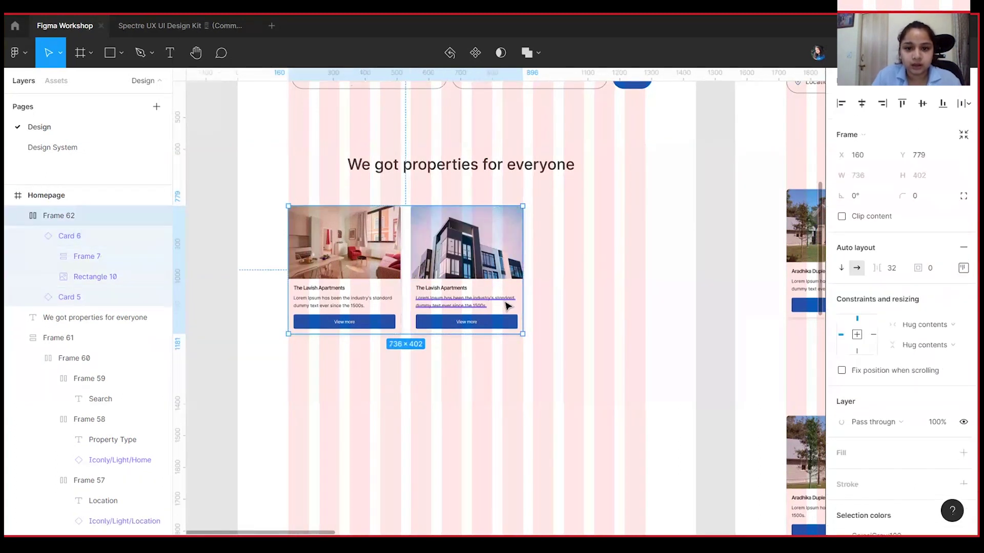
Step: Undo the trial deletions and duplication in the property card row, then clear the selection
left_click(610, 204)
key("ctrl+z")
left_click(647, 166)
scroll(600, 237, "right", 1)
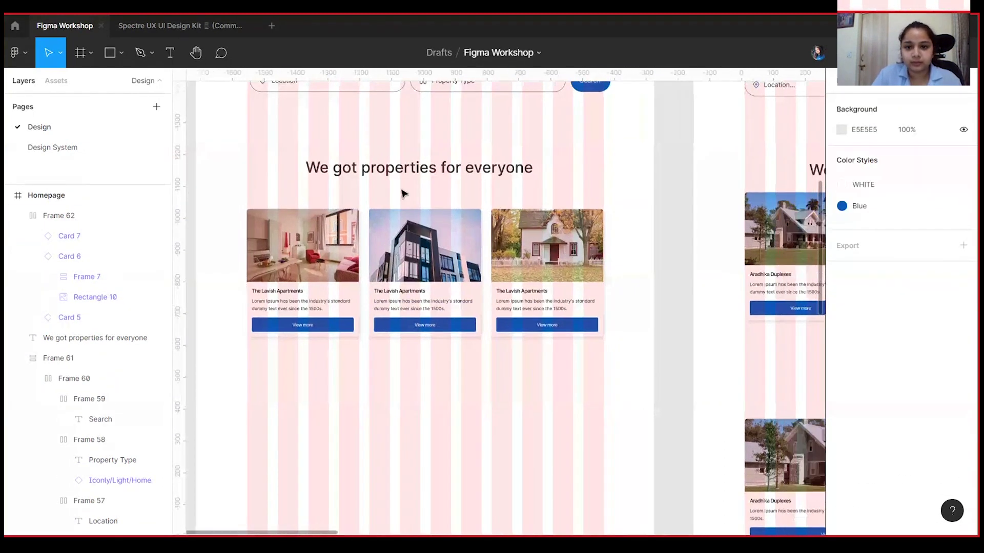
Step: Set the vertical spacing between the "We got properties for everyone" heading and the property card row to 64
scroll(402, 199, "up", 2)
scroll(401, 200, "left", 1)
left_click(470, 306)
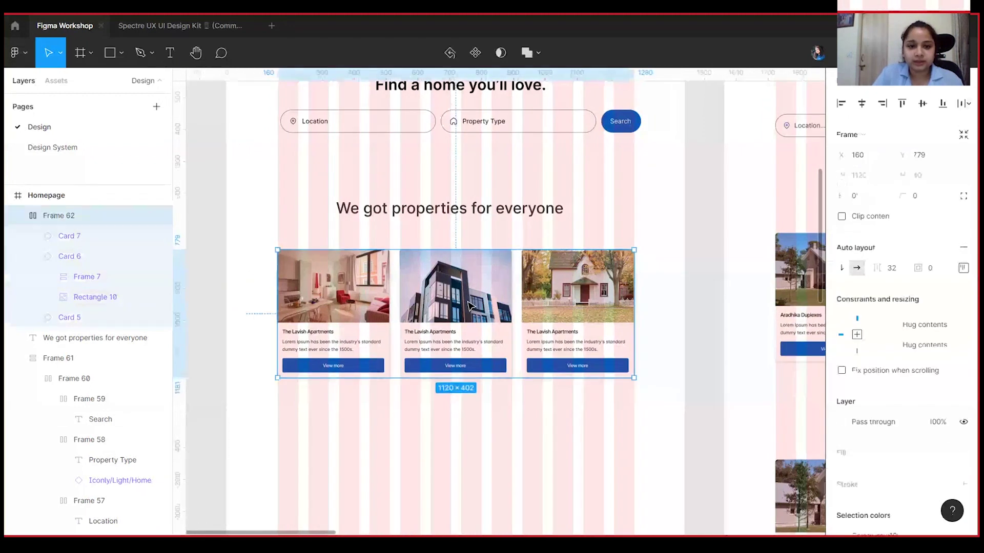
left_click(484, 211, "shift")
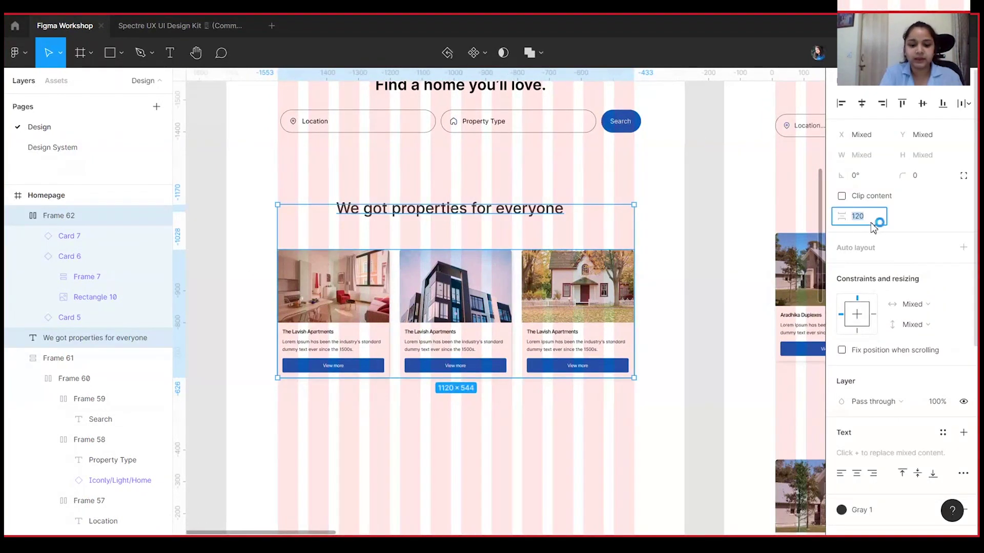
key("Return")
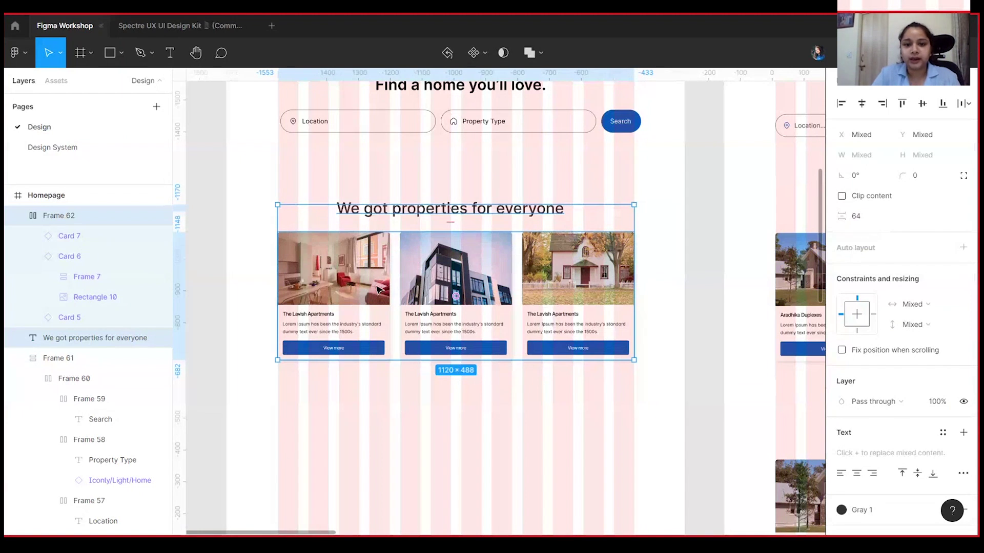
Step: Wrap the properties heading and card row in one vertical auto layout frame and centre its contents
key("ctrl+alt+g")
key("ctrl+z")
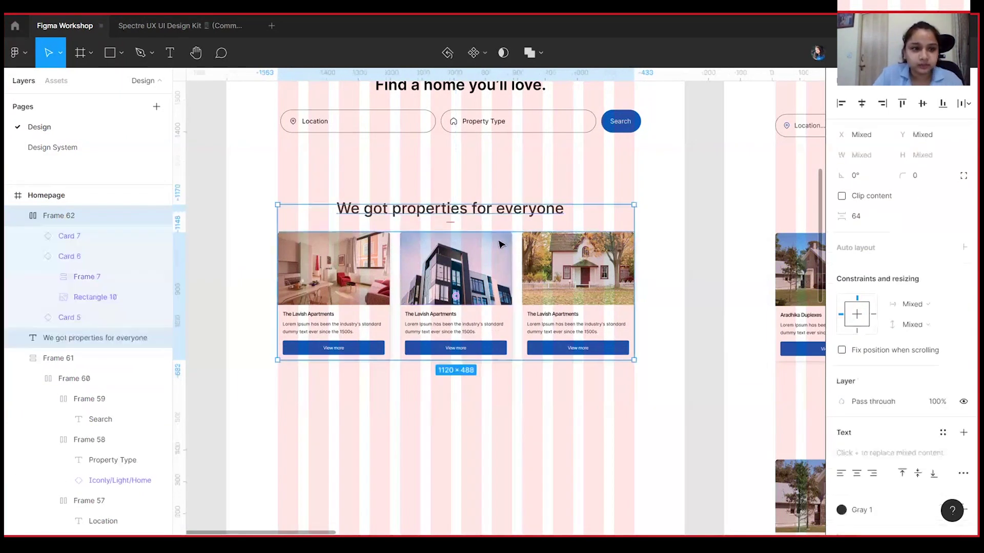
right_click(489, 248)
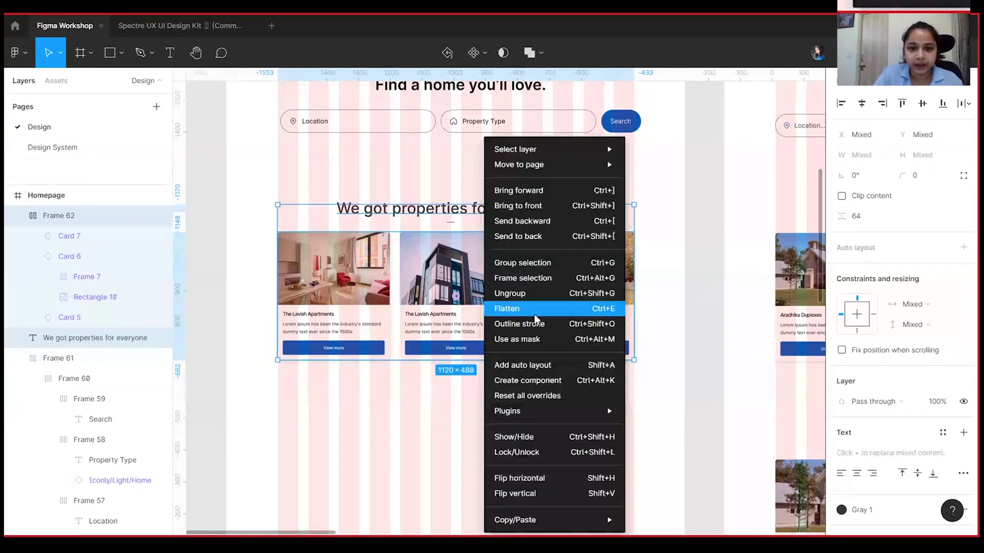
left_click(550, 367)
left_click(961, 274)
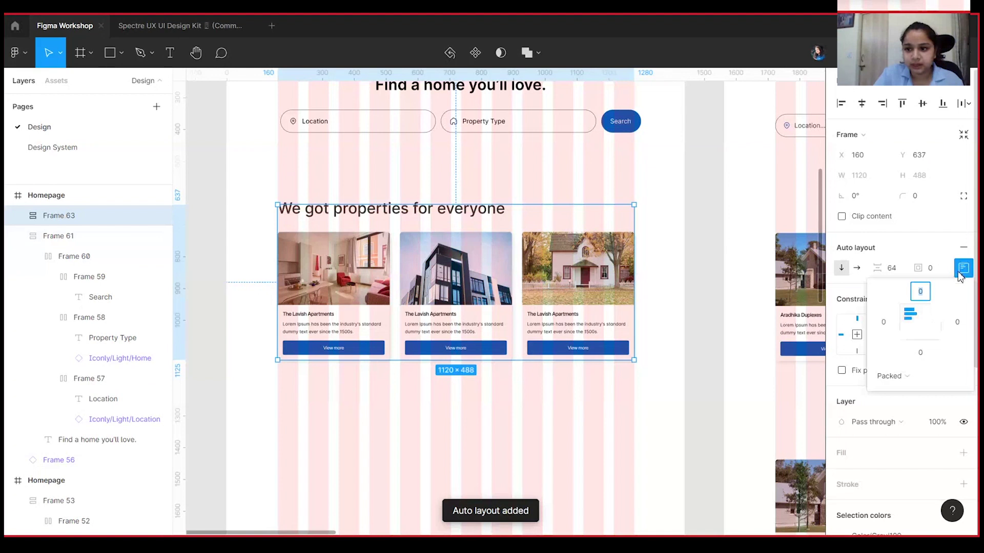
left_click(923, 323)
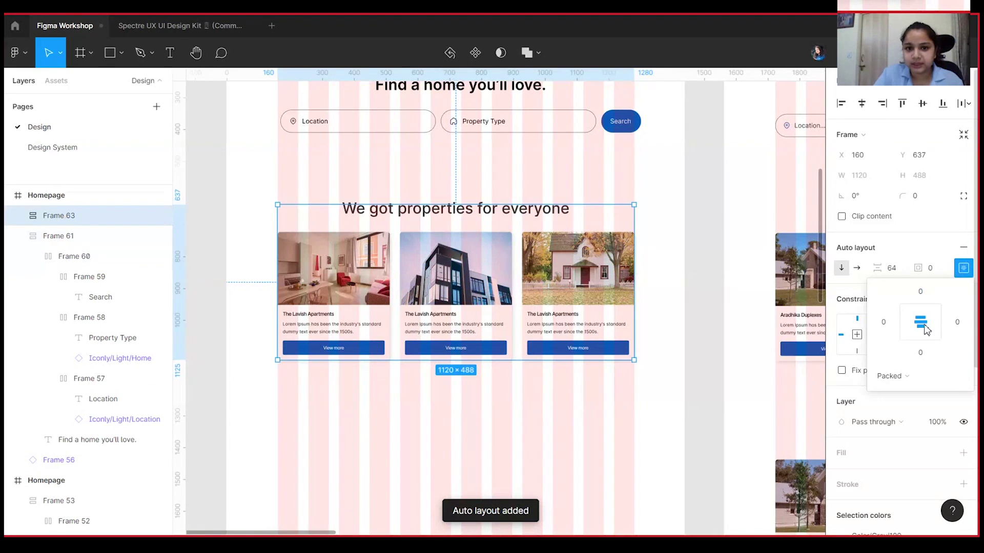
Step: Set the properties section's top and bottom auto layout padding to 120 each
left_click(918, 297)
type("120")
key("Return")
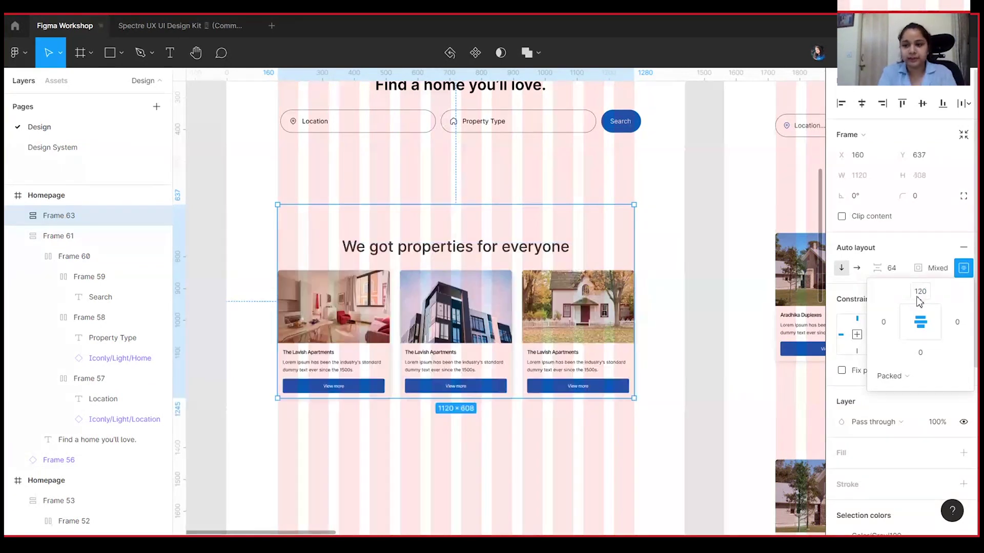
left_click(926, 355)
type("120")
key("Return")
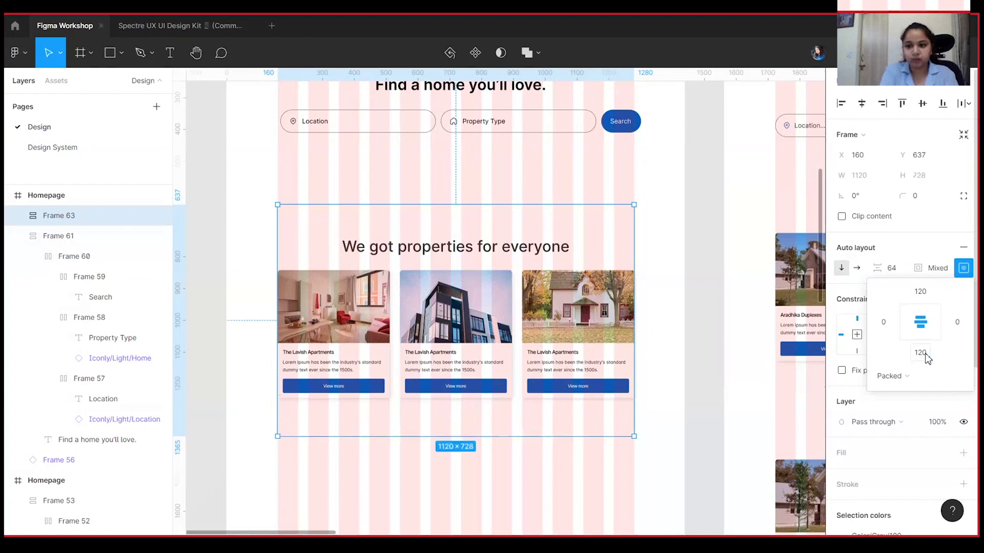
Step: Set the vertical spacing between the hero and properties sections to 0, align their horizontal centres, and clear the selection
left_click(628, 196)
left_click(623, 221)
left_click(511, 134, "shift")
left_click_drag(636, 209, 639, 244)
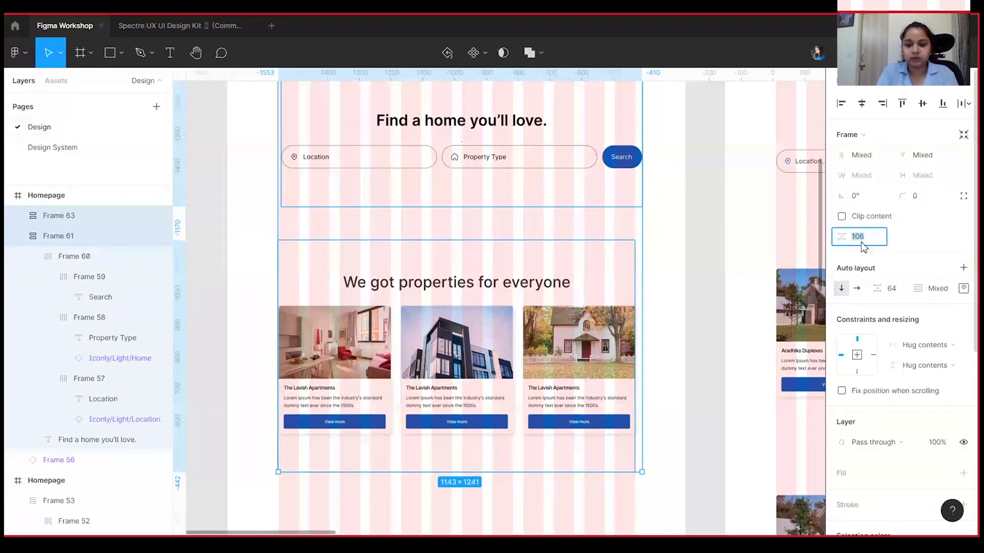
key("Return")
scroll(695, 376, "up", 5)
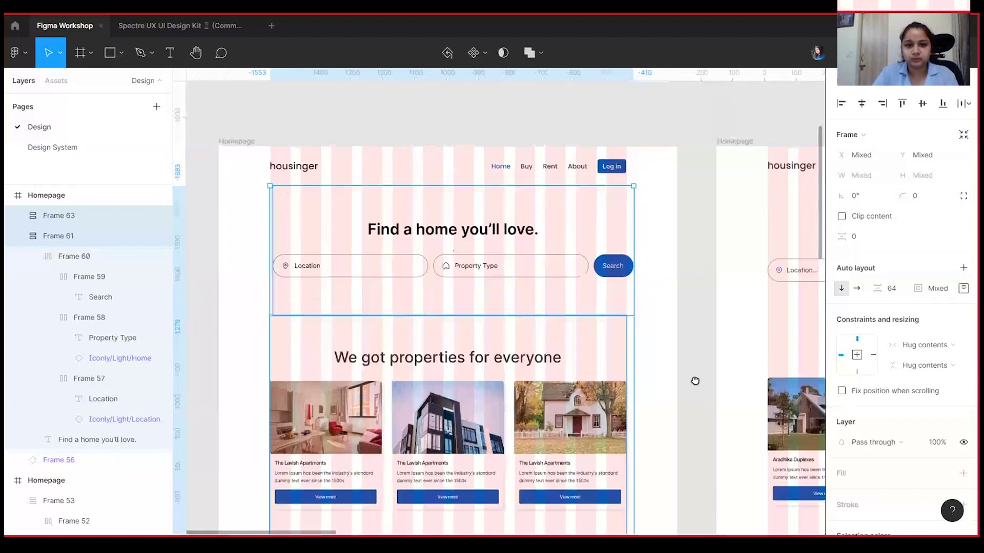
left_click(857, 109)
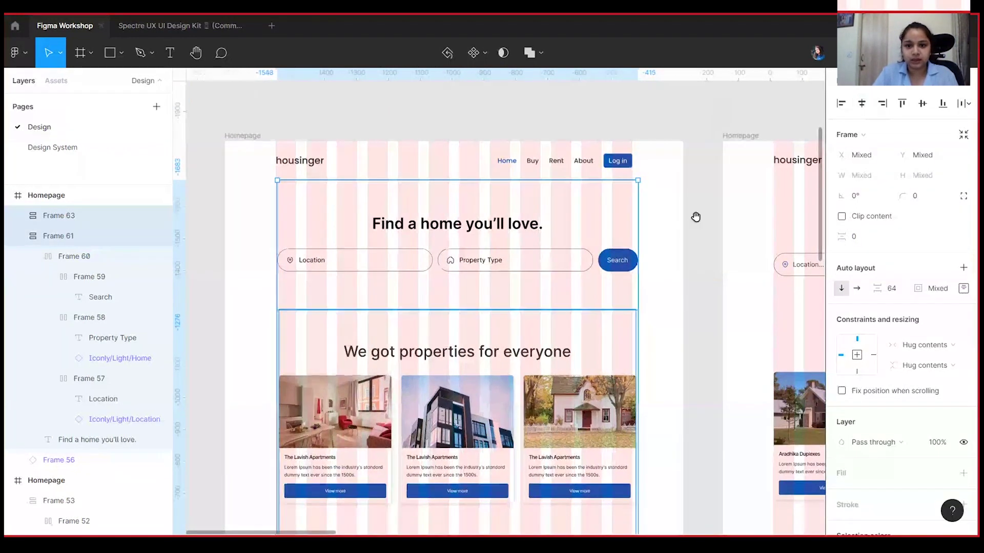
scroll(694, 215, "down", 2)
scroll(702, 208, "down", 3)
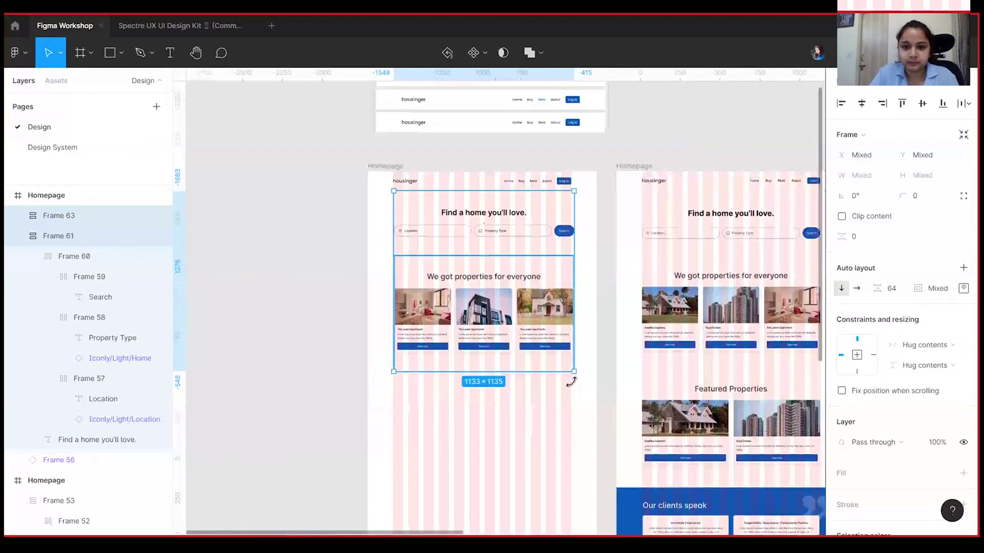
scroll(563, 400, "down", 1)
left_click(560, 413)
Step: Duplicate the properties section and place the copy directly below the original on the homepage
scroll(559, 413, "down", 3)
scroll(560, 413, "right", 1)
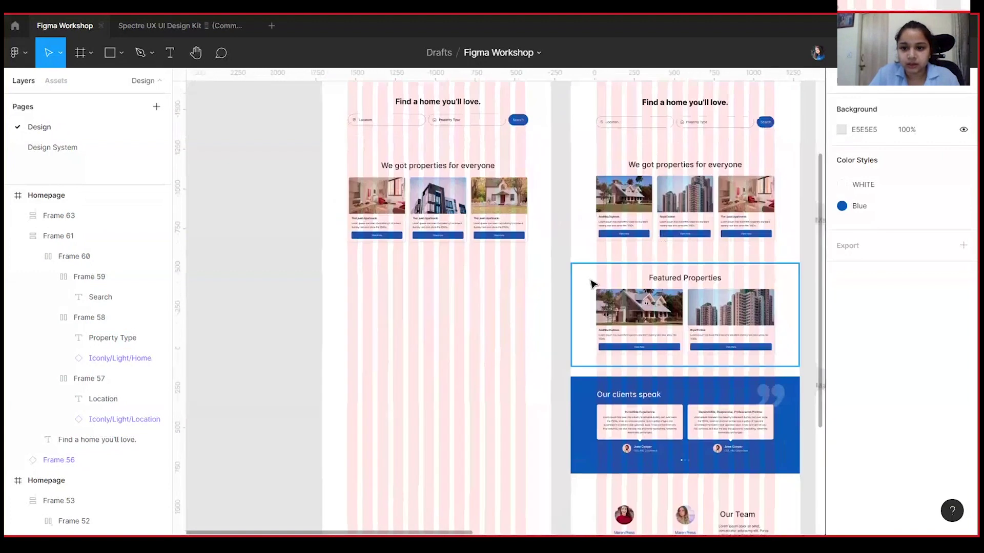
scroll(527, 248, "up", 5)
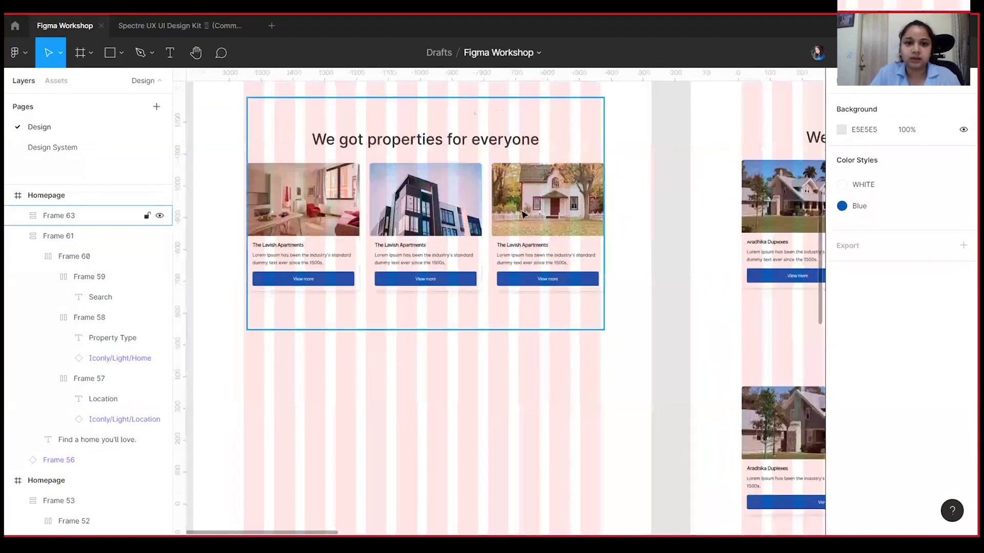
left_click(500, 178)
left_click_drag(560, 414, 459, 397)
left_click_drag(624, 359, 703, 368)
scroll(471, 365, "left", 2)
scroll(471, 365, "up", 1)
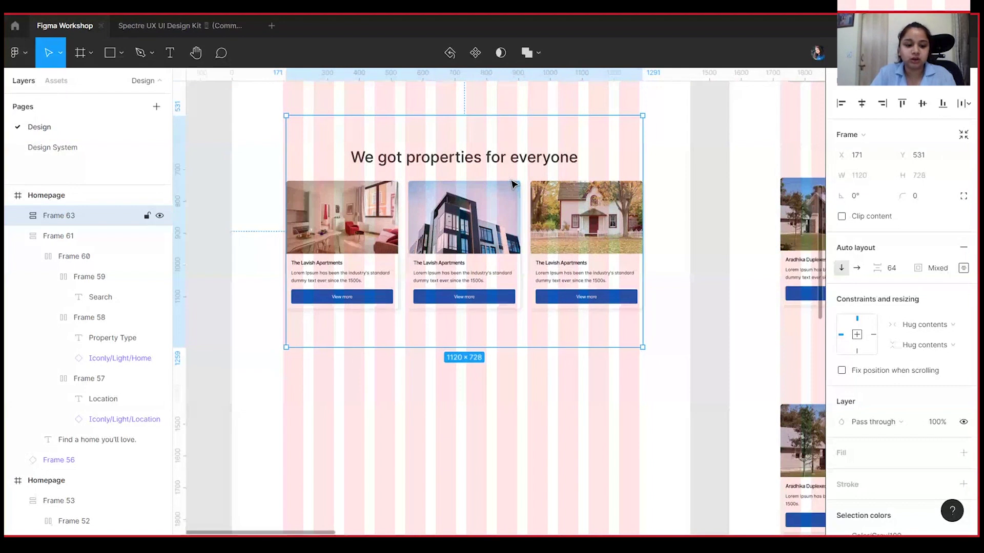
key("ctrl+d")
left_click_drag(481, 169, 527, 402)
scroll(527, 402, "down", 3)
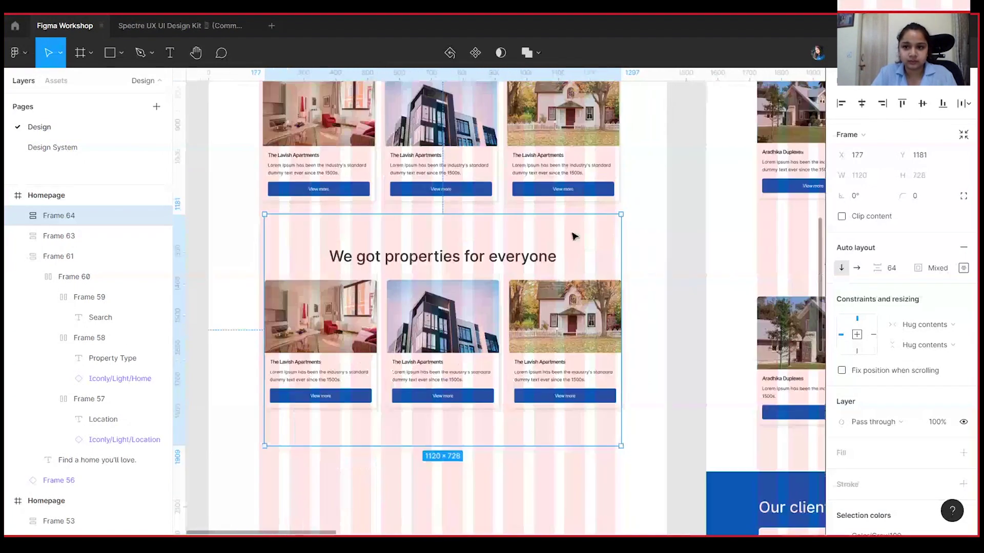
Step: Replace the duplicated section's heading with the "Featured Properties" heading copied from the reference homepage
scroll(666, 282, "right", 5)
left_click(725, 270)
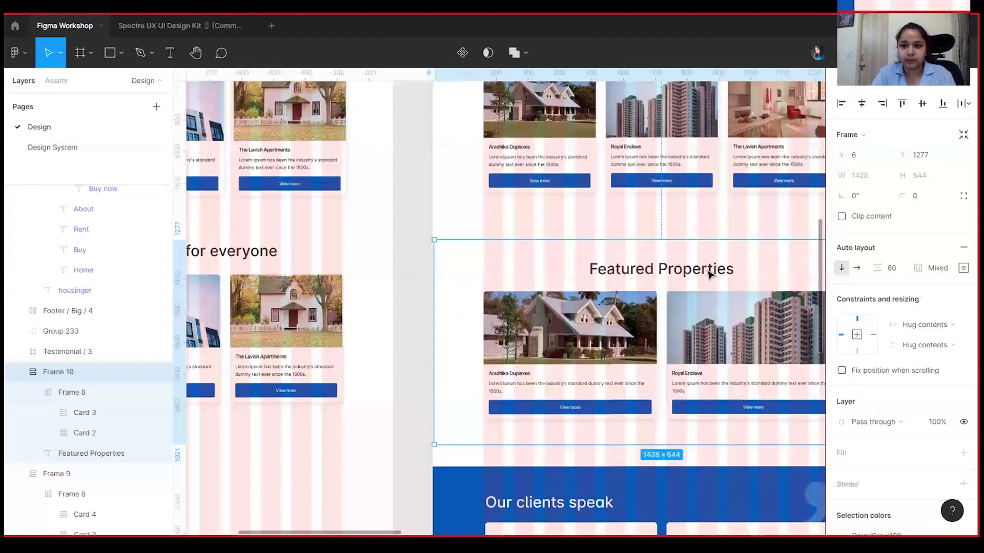
double_click(709, 272)
key("ctrl+c")
scroll(395, 369, "left", 5)
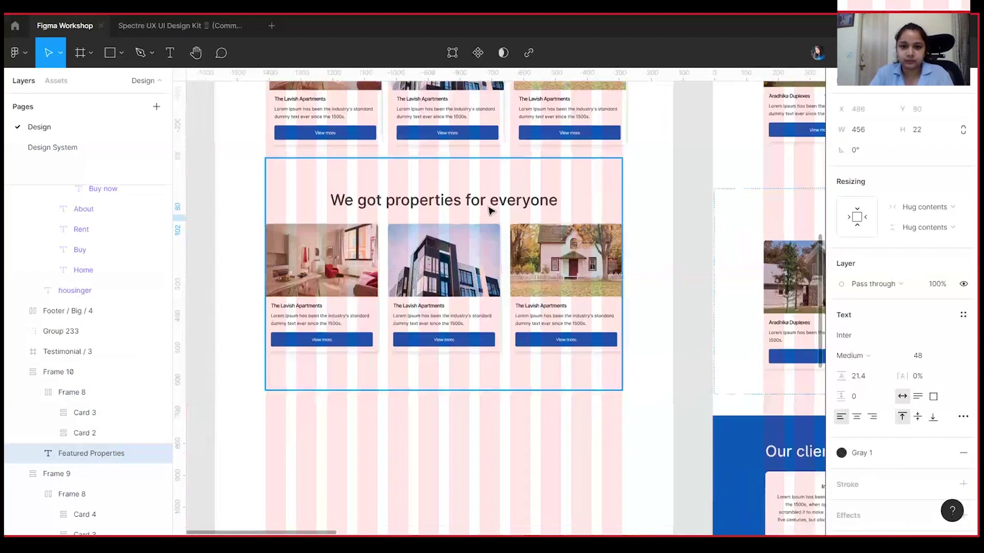
double_click(429, 205)
key("Return")
key("ctrl+v")
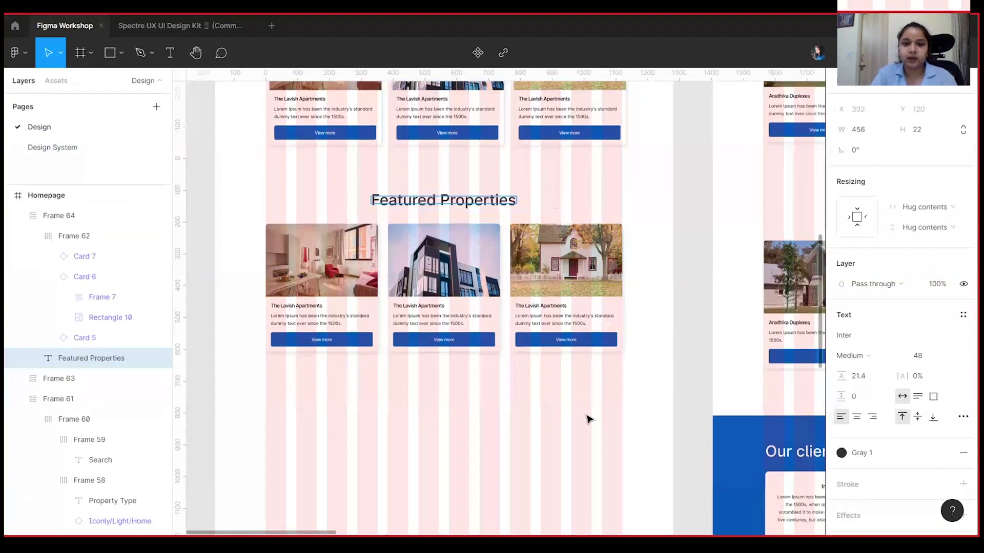
key("Escape")
key("Escape")
Step: Delete the middle card from the Featured Properties section, leaving two cards
left_click(492, 326)
left_click(492, 326)
key("Delete")
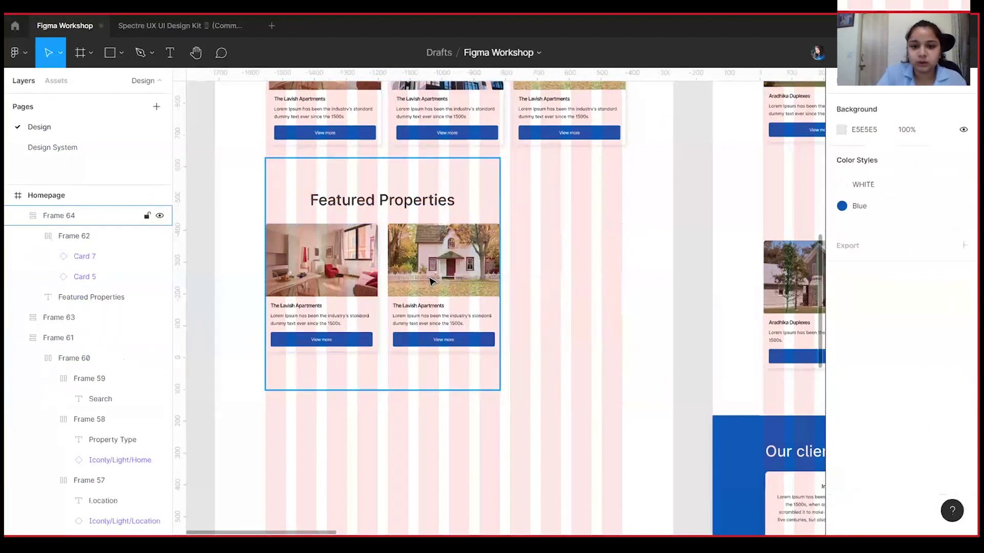
Step: Try widening the second Featured Properties card, then undo the resize
double_click(485, 283)
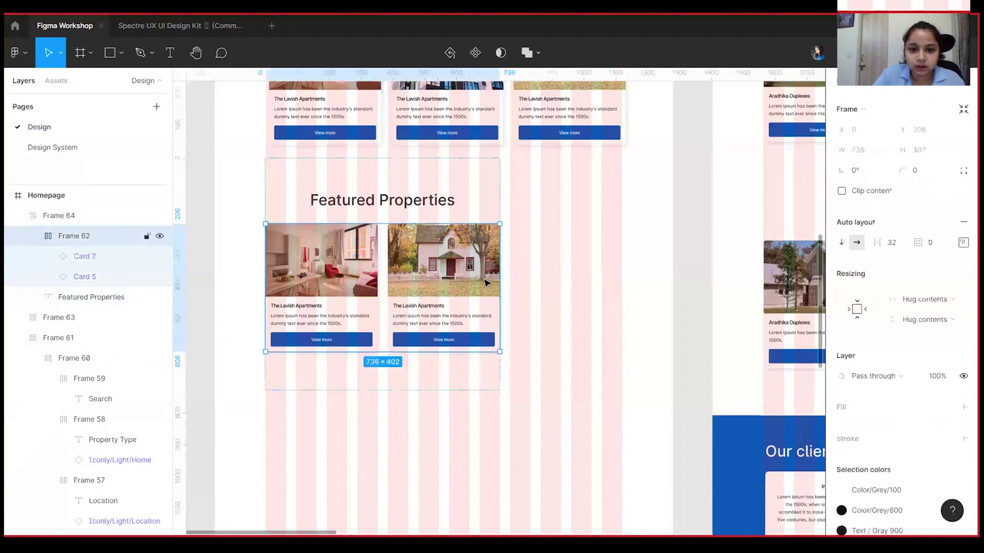
left_click(446, 279)
left_click_drag(500, 287, 592, 303)
key("ctrl+z")
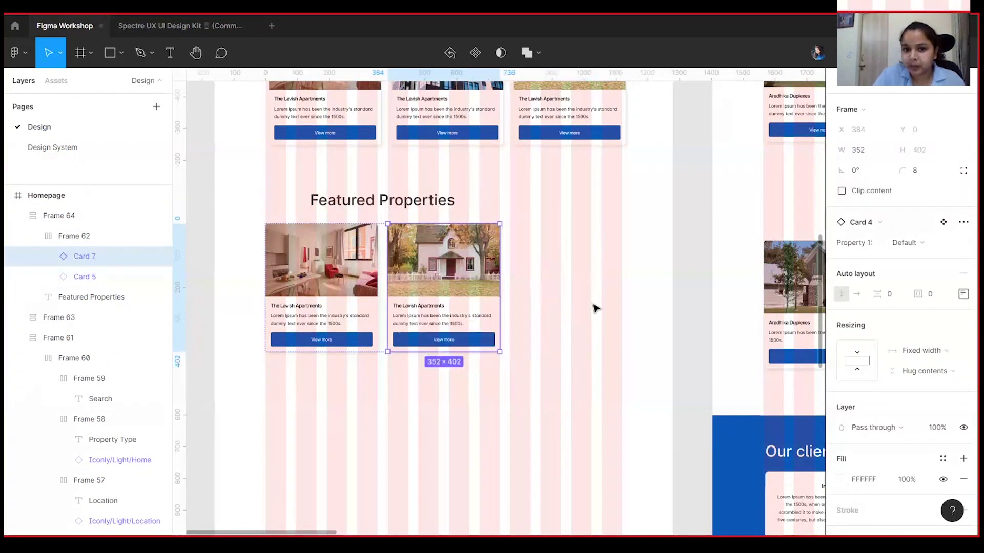
Step: Check the reference page's featured card width, then set the first Featured Properties card's width to 544
left_click(593, 308)
scroll(593, 307, "right", 6)
left_click(599, 274, "ctrl")
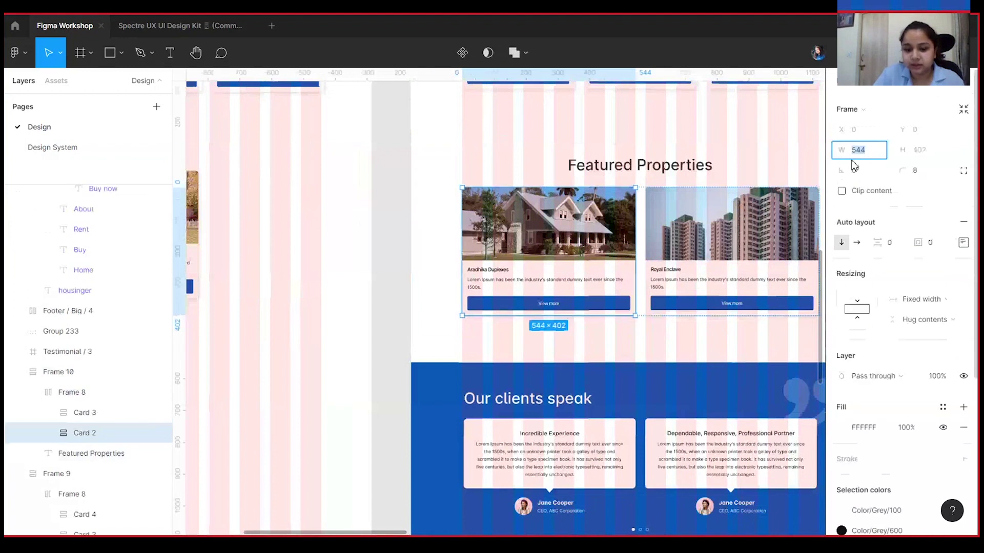
left_click(454, 230)
left_click_drag(314, 348, 650, 338)
left_click(319, 222, "ctrl")
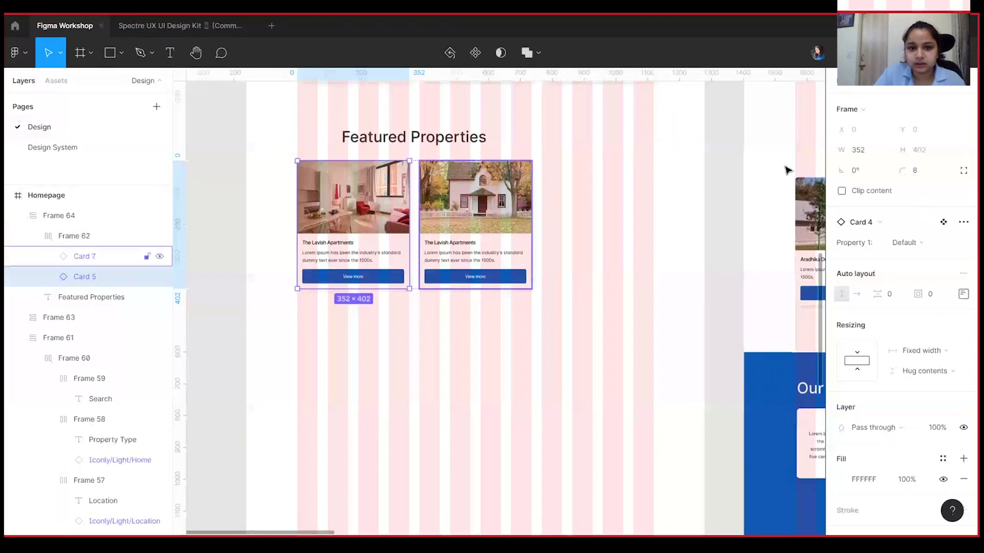
left_click_drag(410, 215, 425, 215)
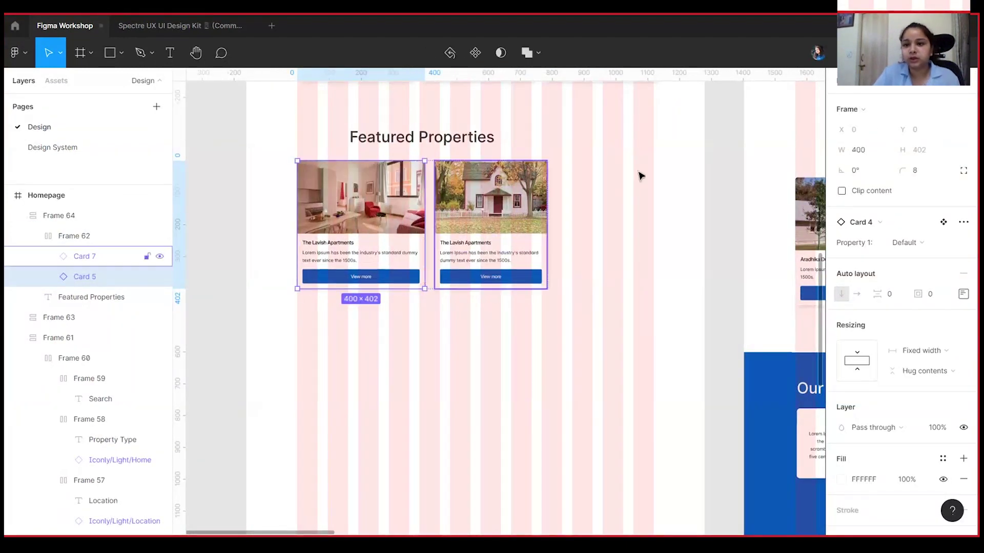
left_click(862, 148)
type("544")
key("Return")
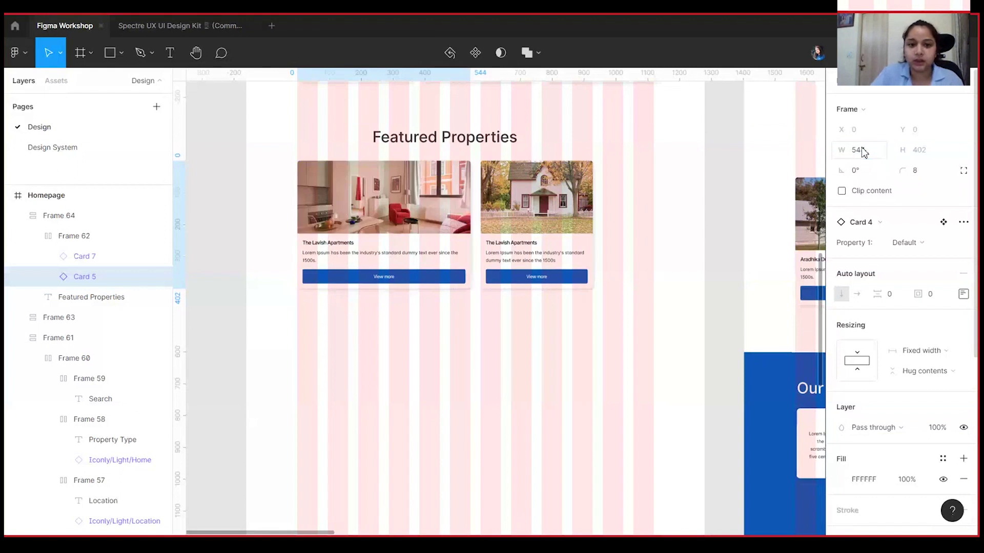
Step: Set the second Featured Properties card's width to 544 and clear the selection
left_click(529, 218)
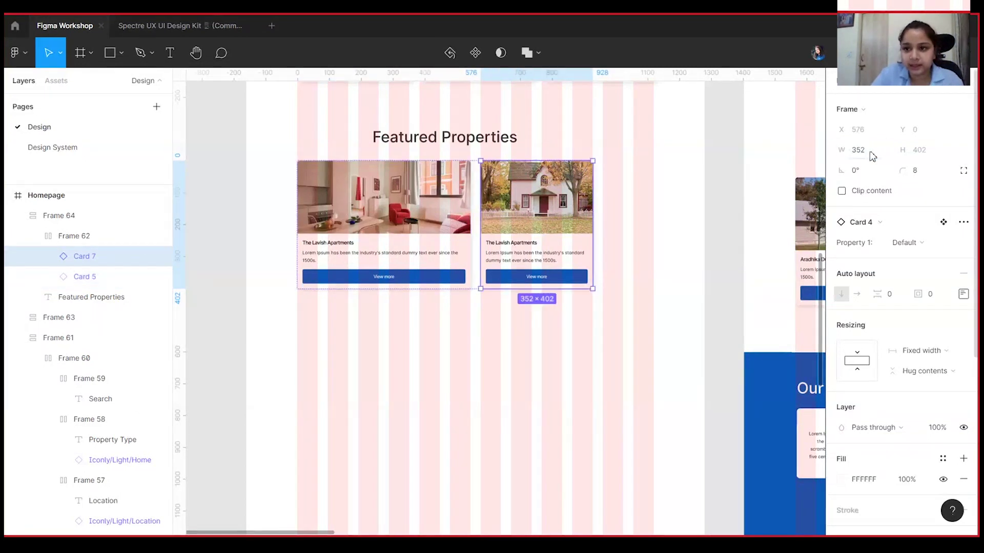
type("548")
key("Return")
left_click(626, 366)
Step: Compare the rebuilt property sections with the reference homepage and inspect its "Our clients speak" testimonial section
scroll(378, 139, "up", 3)
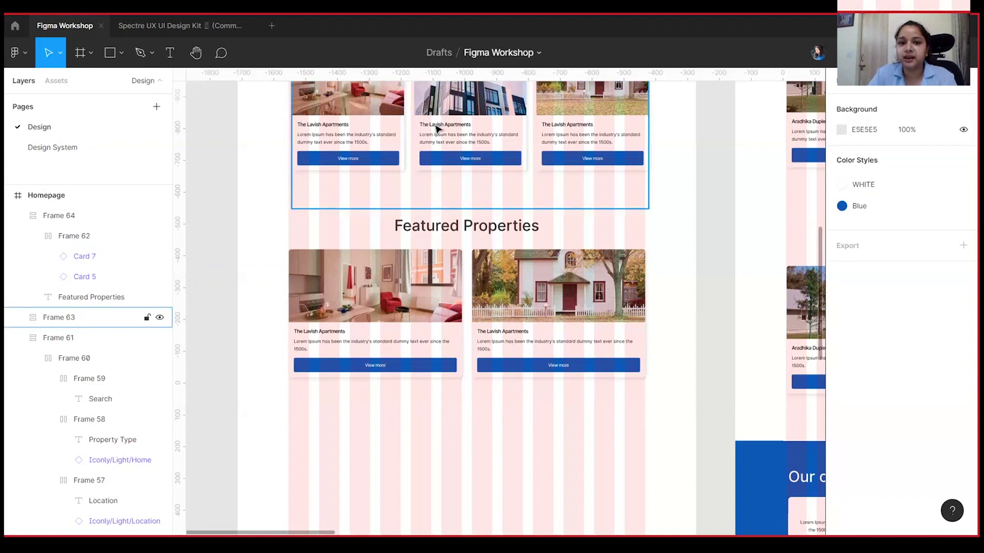
left_click(438, 128)
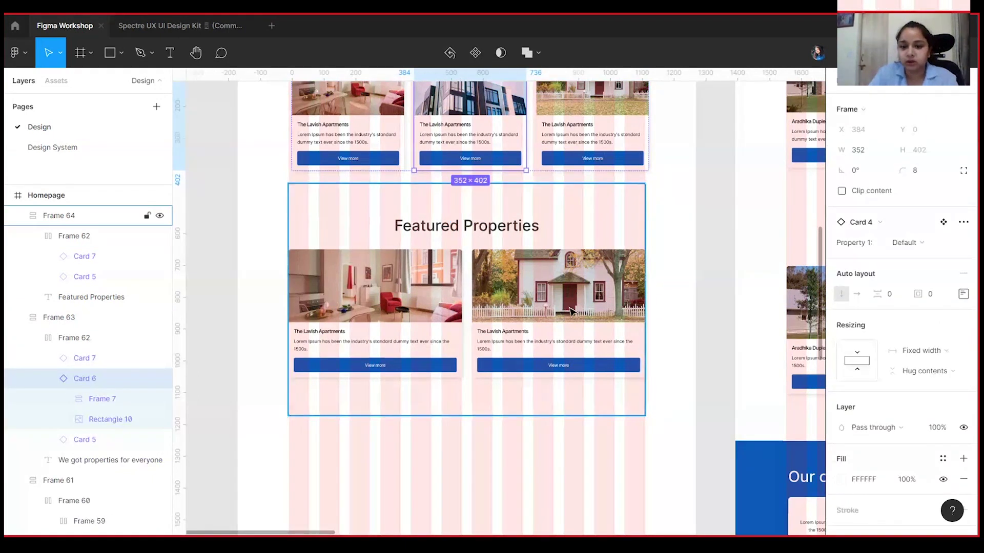
scroll(643, 392, "up", 2)
left_click(683, 265)
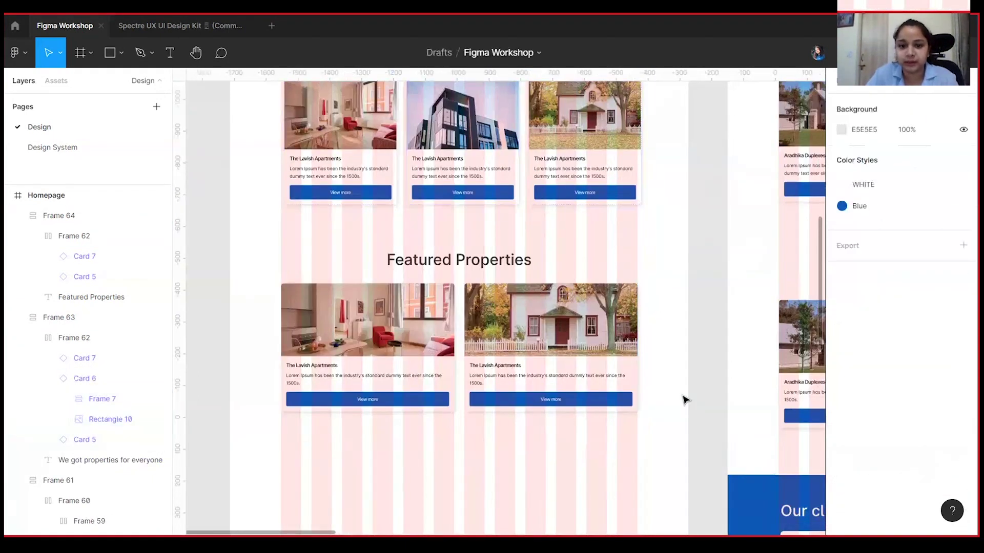
key("ctrl+minus")
left_click_drag(651, 406, 567, 436)
key("ctrl+z")
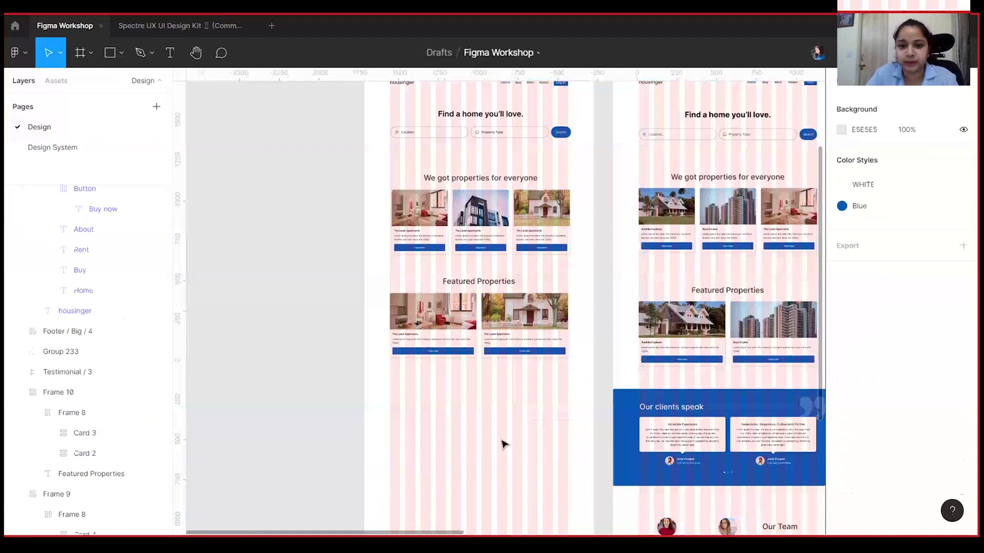
left_click_drag(542, 401, 315, 248)
key("ctrl+plus")
scroll(707, 288, "up", 2)
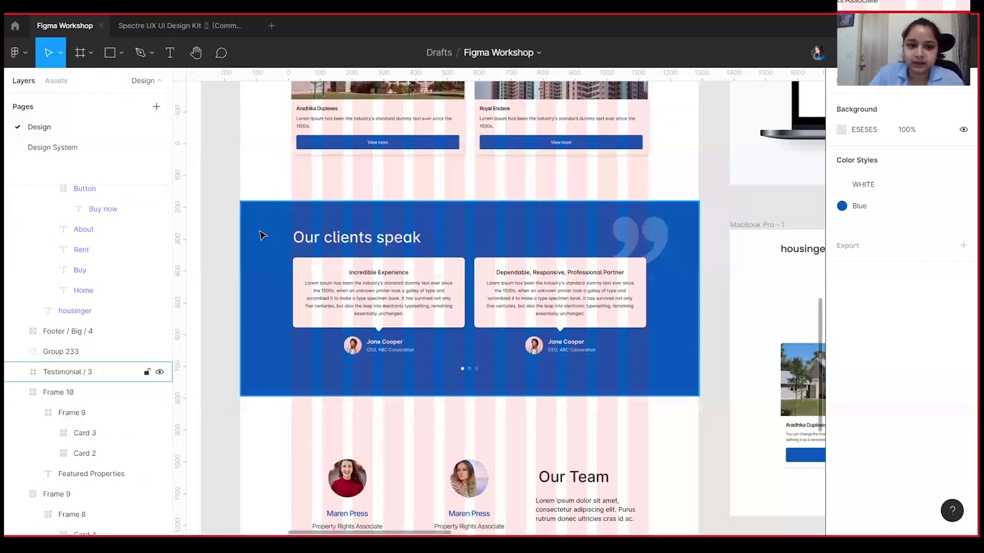
left_click(247, 199)
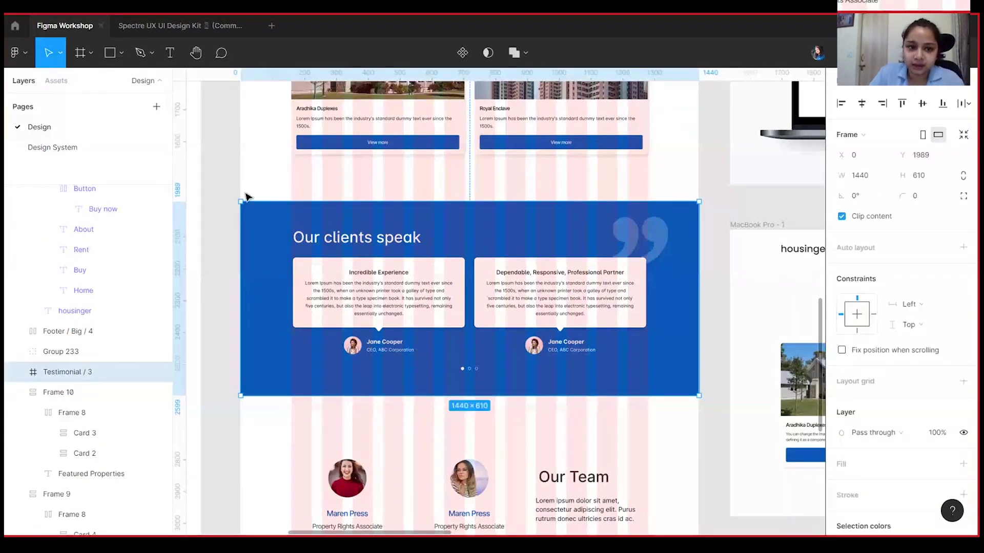
Step: Search the Figma Community for "landify", open the Landify - Landing Page UI Kit v1.1, and duplicate it to the drafts
left_click(12, 25)
left_click(74, 84)
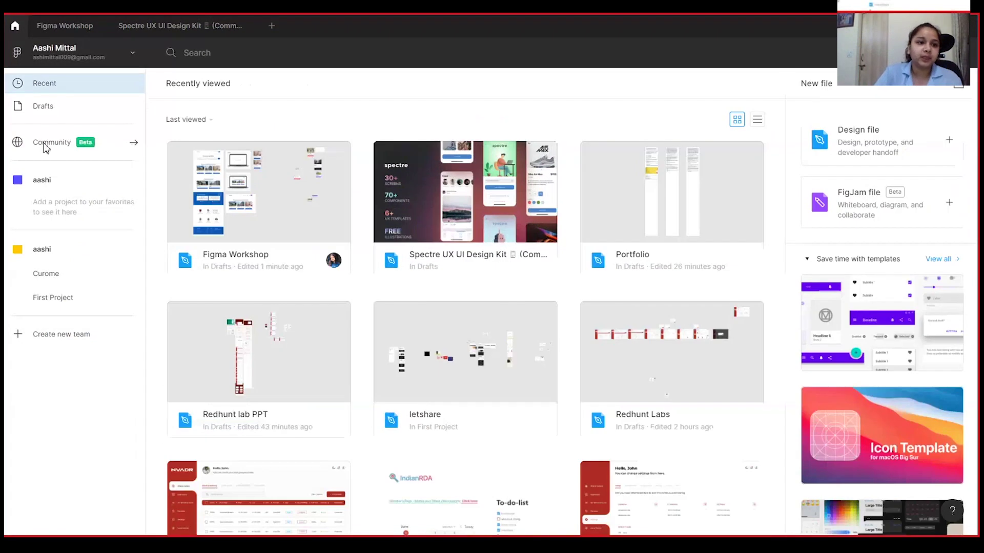
left_click(48, 148)
left_click(238, 49)
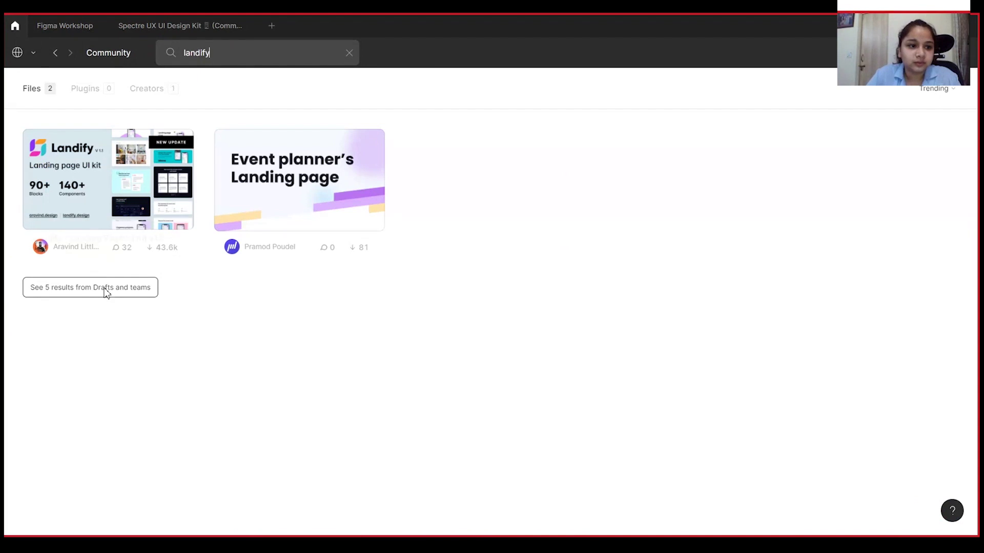
left_click(134, 186)
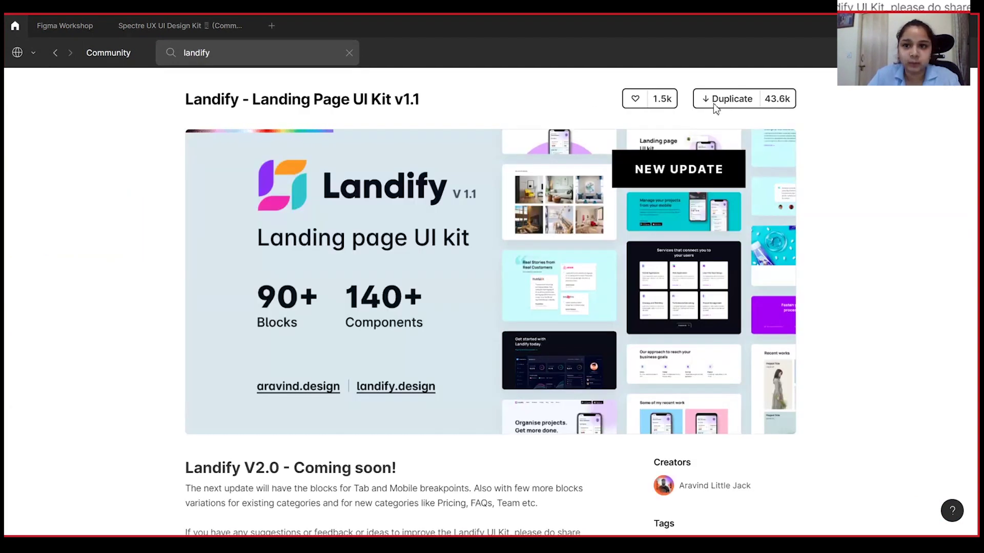
left_click(715, 102)
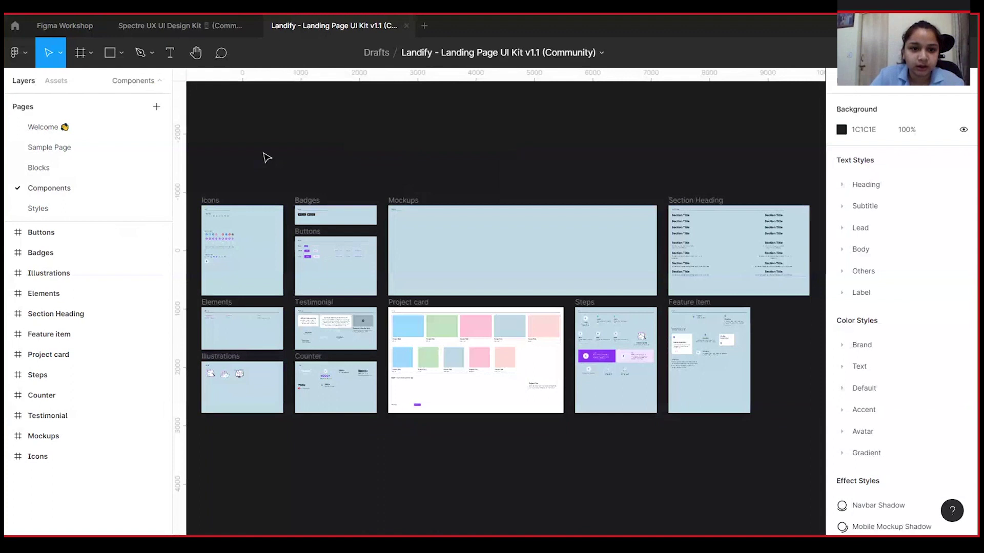
Step: Look through the Landify kit's Components, Styles and Blocks pages to see which elements they offer
left_click_drag(302, 168, 477, 190)
scroll(532, 349, "up", 5)
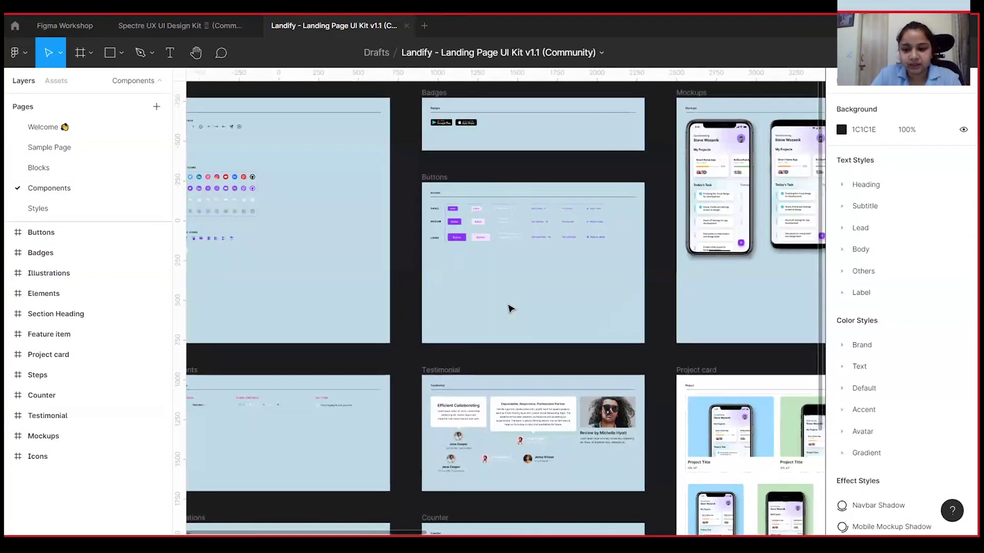
scroll(505, 301, "up", 4)
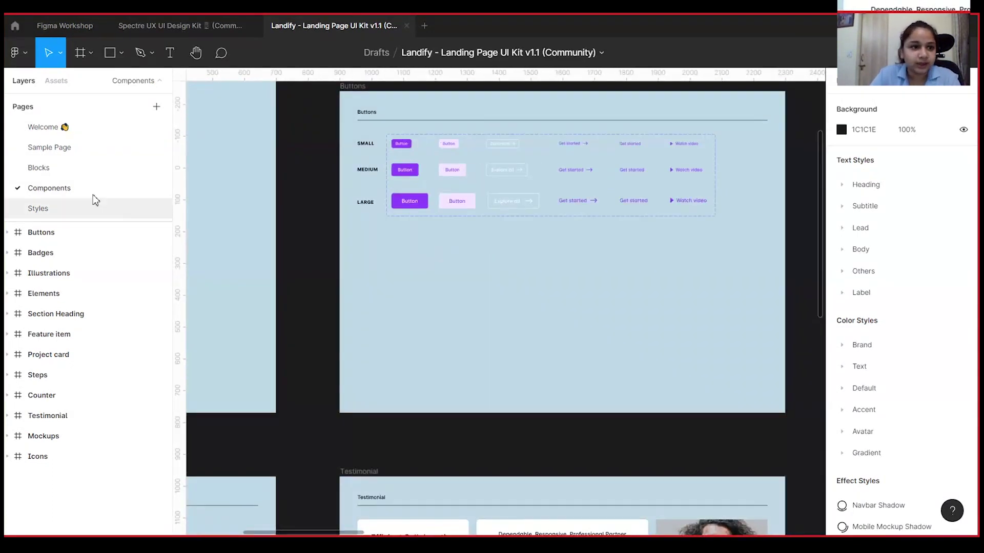
left_click(80, 210)
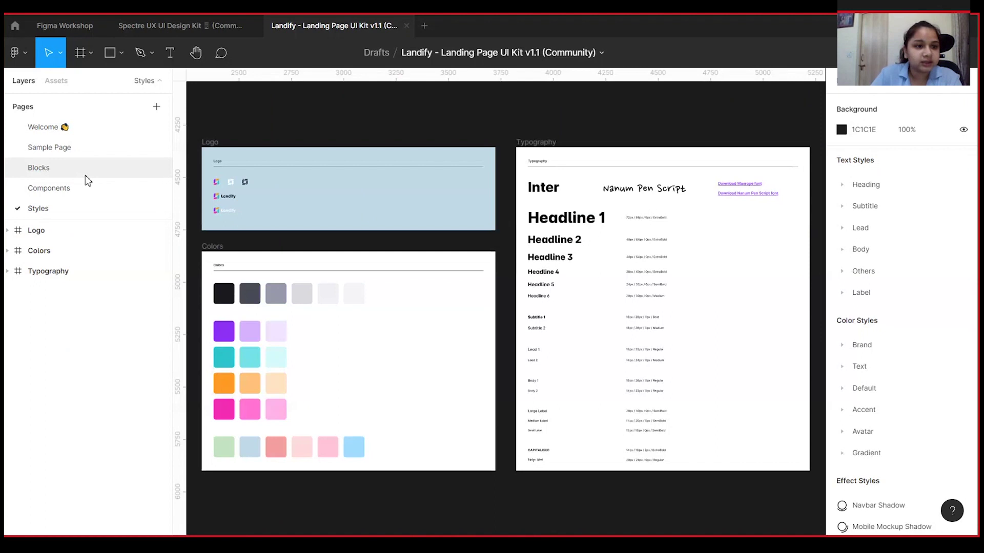
left_click(78, 190)
left_click(72, 167)
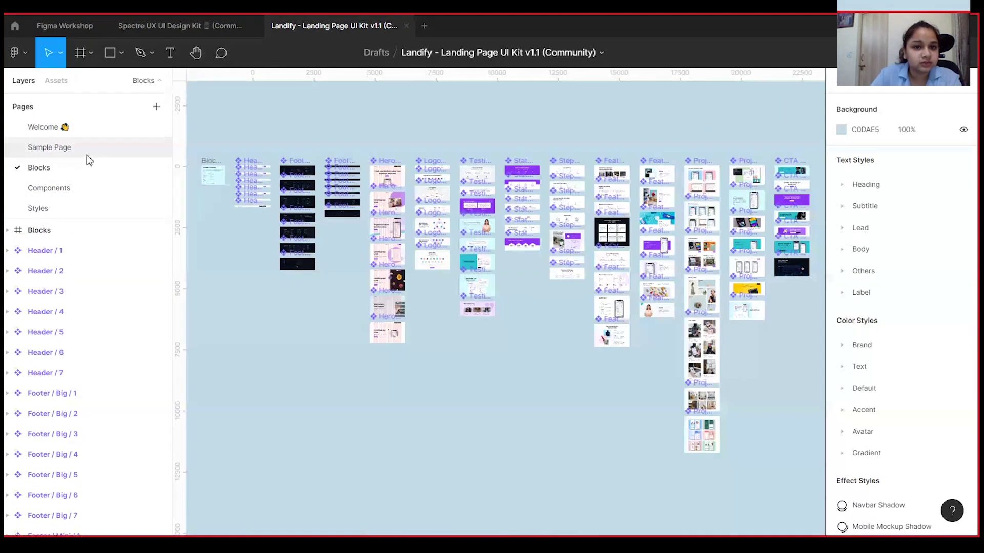
scroll(567, 397, "up", 15, "ctrl")
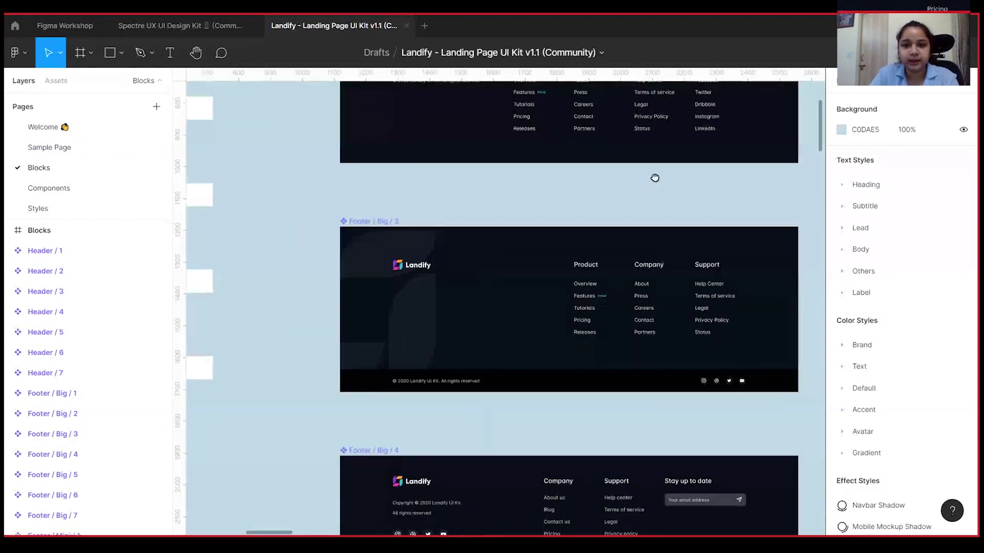
left_click_drag(655, 176, 582, 497)
Step: Examine the Landify kit's Welcome page frames and its Sample Page preview
left_click(82, 128)
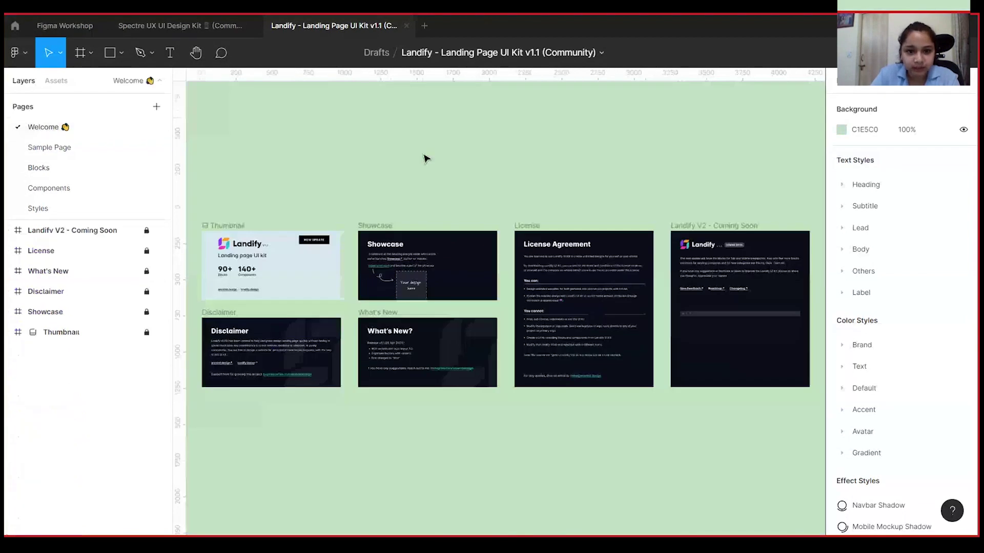
left_click_drag(612, 187, 742, 196)
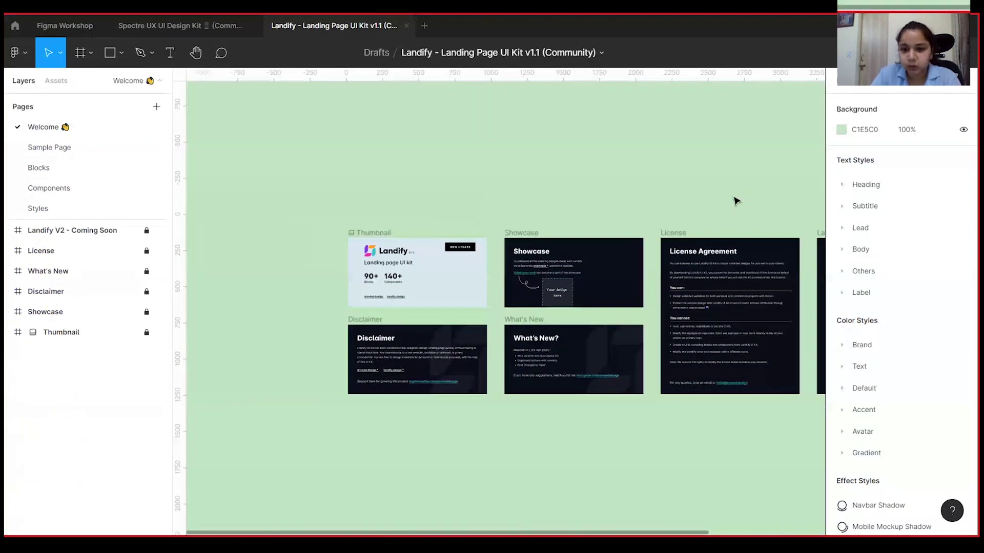
key("ctrl+plus")
left_click_drag(479, 311, 648, 231)
key("ctrl+plus")
left_click_drag(537, 187, 605, 145)
left_click(55, 147)
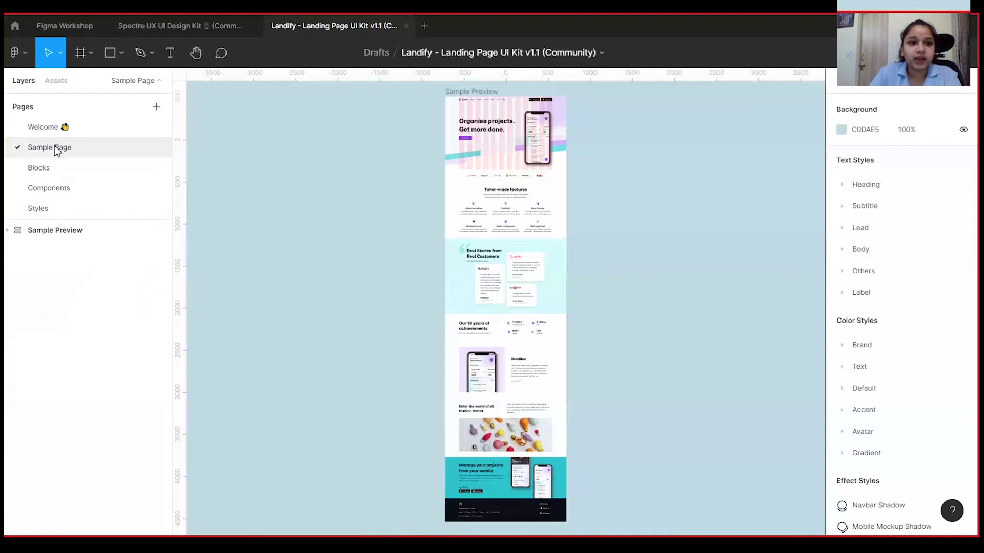
Step: Browse the footer, logo and testimonial blocks on the Landify kit's Blocks page and select the Testimonial / 3 block for copying
left_click(62, 172)
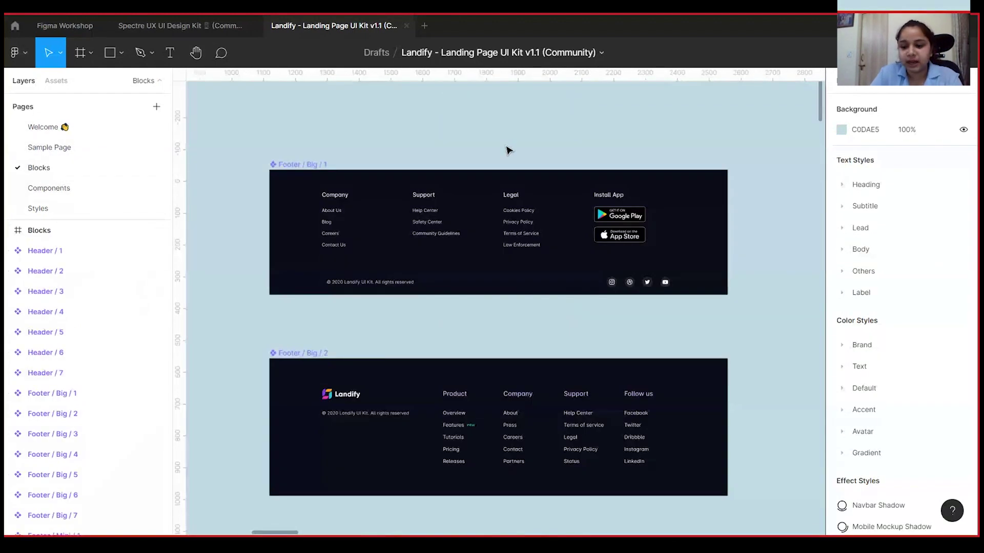
key("ctrl+minus")
left_click(421, 231)
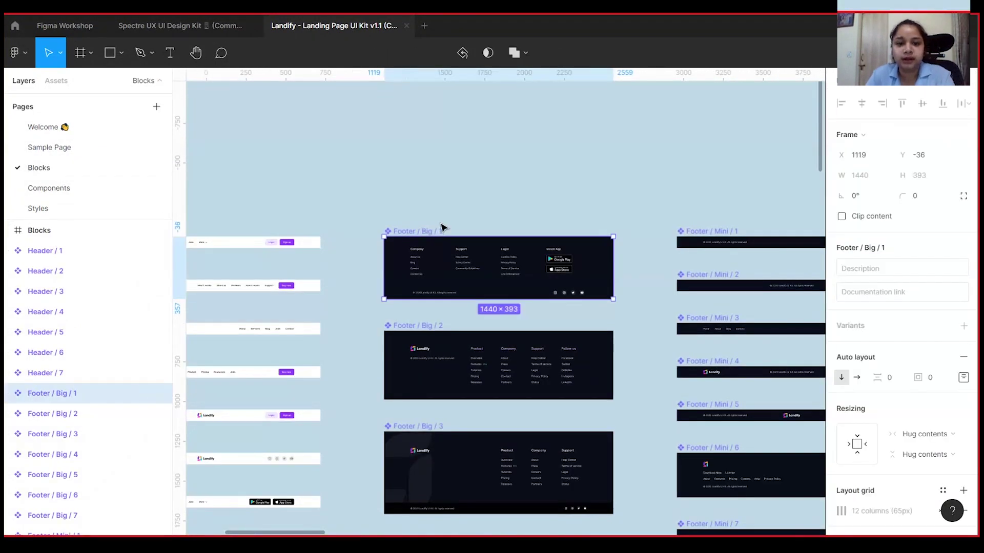
key("ctrl+plus")
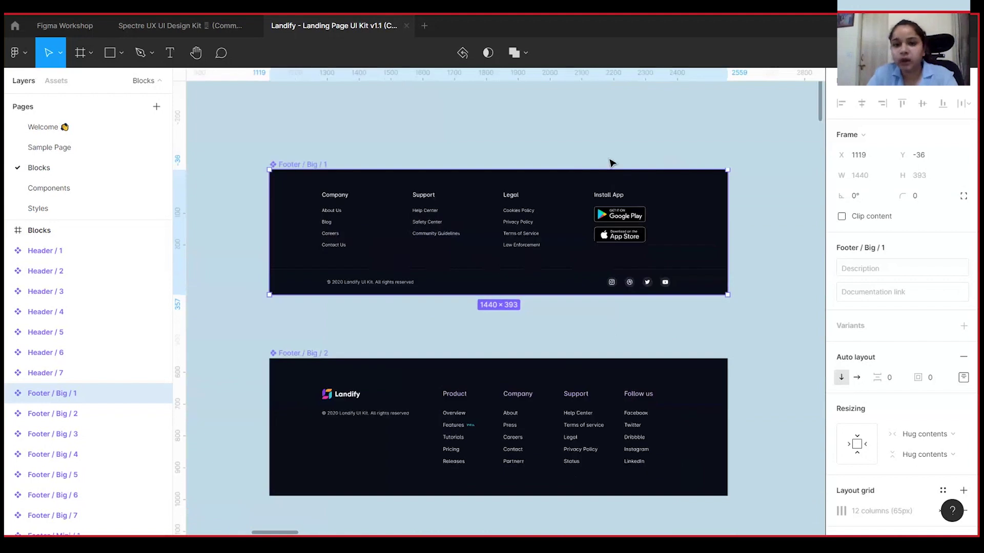
key("ctrl+minus")
key("ctrl+minus")
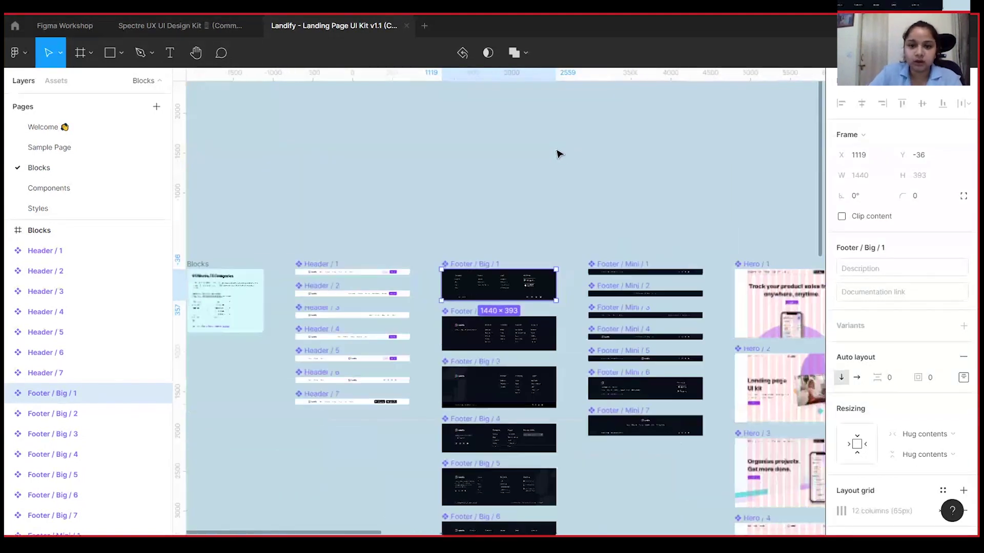
left_click_drag(684, 376, 261, 231)
left_click_drag(635, 318, 443, 314)
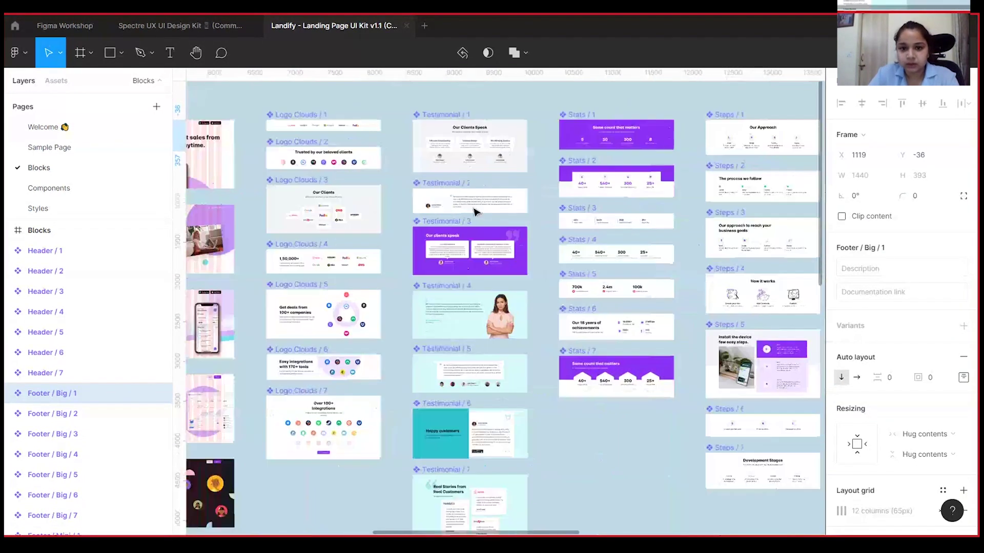
key("ctrl+plus")
left_click_drag(596, 204, 609, 271)
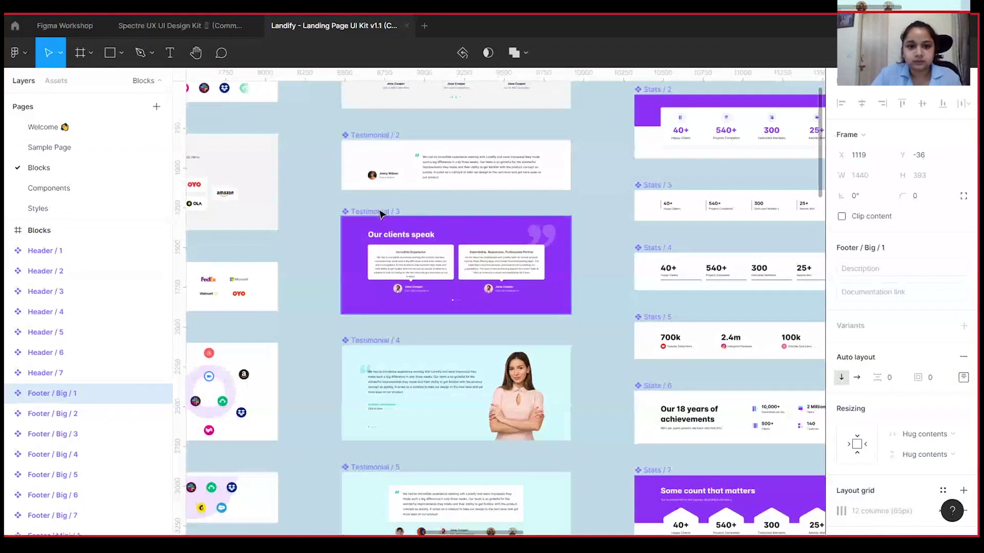
left_click(380, 213)
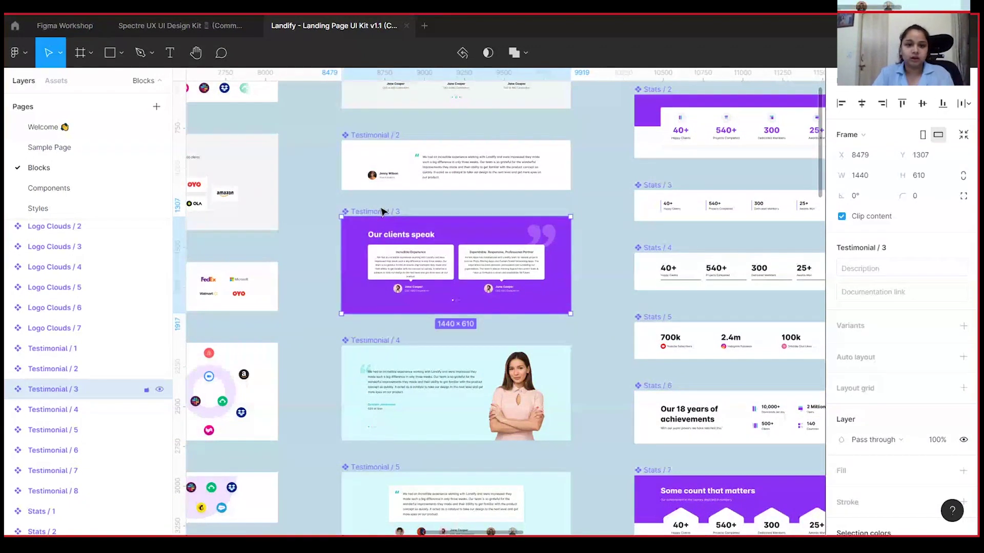
Step: Return to the Figma Workshop file and paste the Testimonial / 3 block onto the Design page's rebuilt homepage
left_click(148, 29)
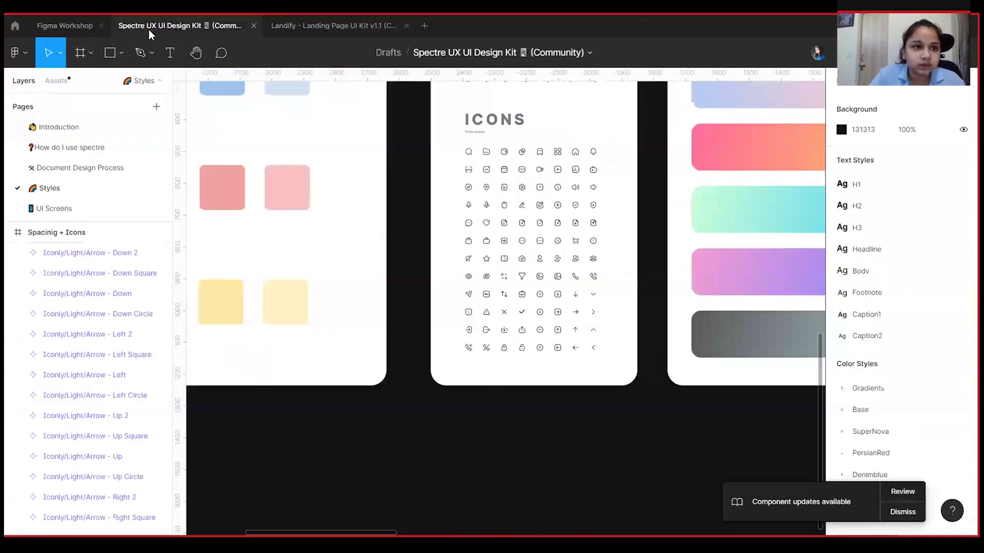
left_click(65, 26)
scroll(377, 307, "down", 2)
key("Escape")
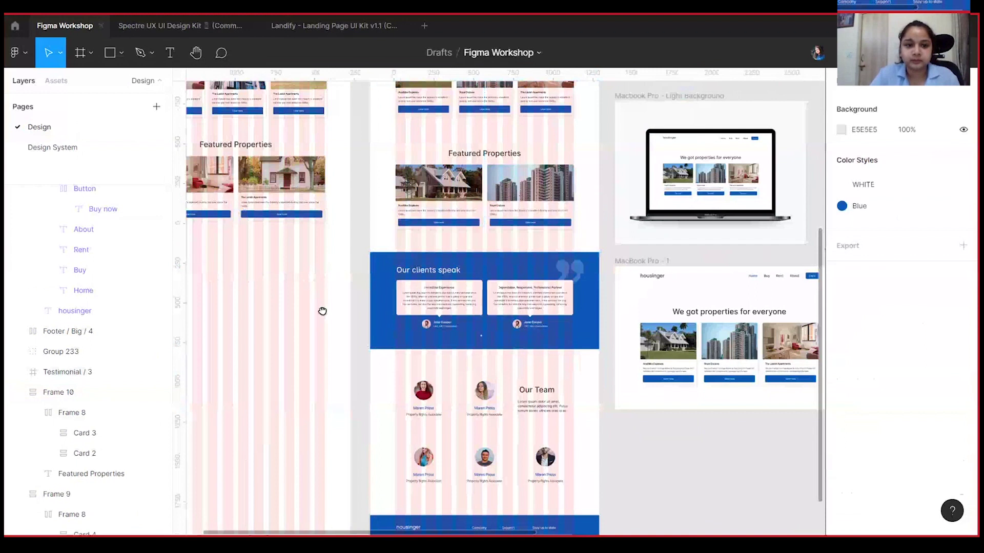
left_click_drag(322, 311, 534, 294)
key("ctrl+v")
key("shift+2")
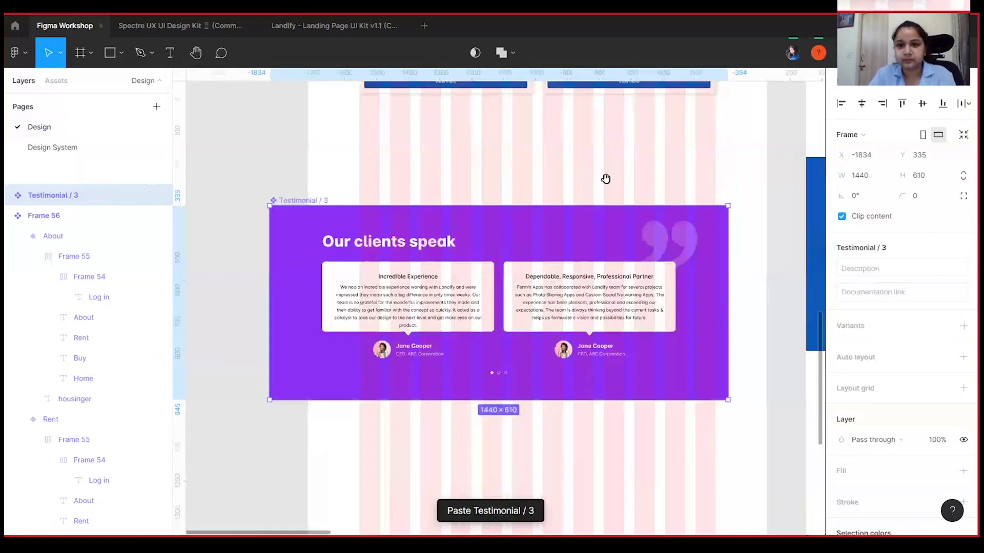
Step: Position the pasted Testimonial / 3 block below the Featured Properties cards, spanning the rebuilt homepage's full width
left_click_drag(605, 178, 598, 175)
left_click_drag(315, 197, 349, 134)
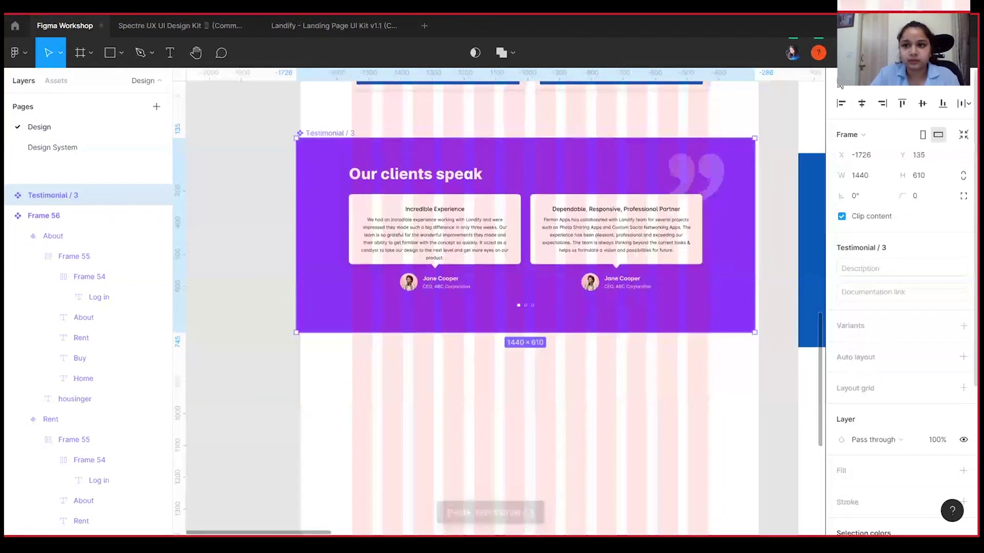
left_click(861, 104)
left_click_drag(663, 137, 617, 151)
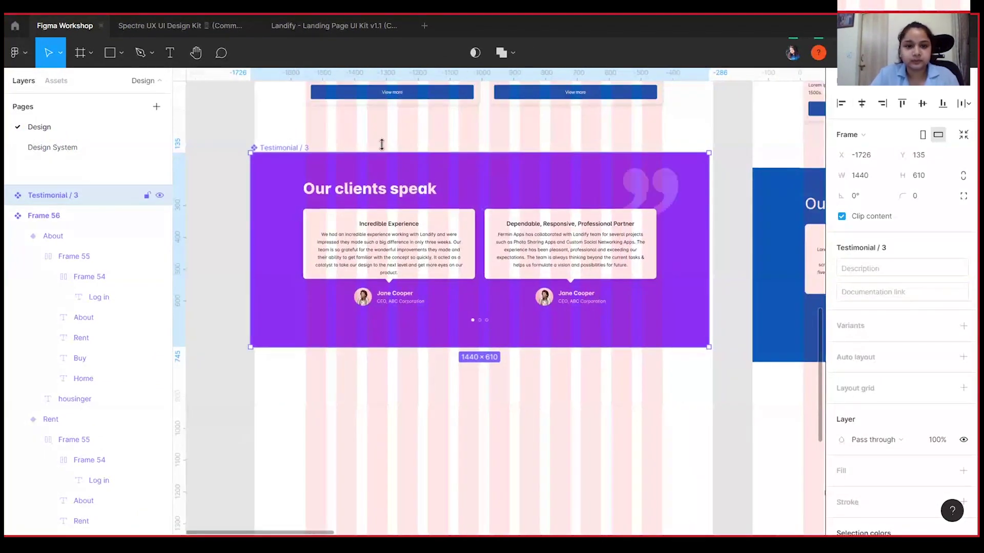
left_click_drag(307, 143, 278, 146)
left_click(269, 143)
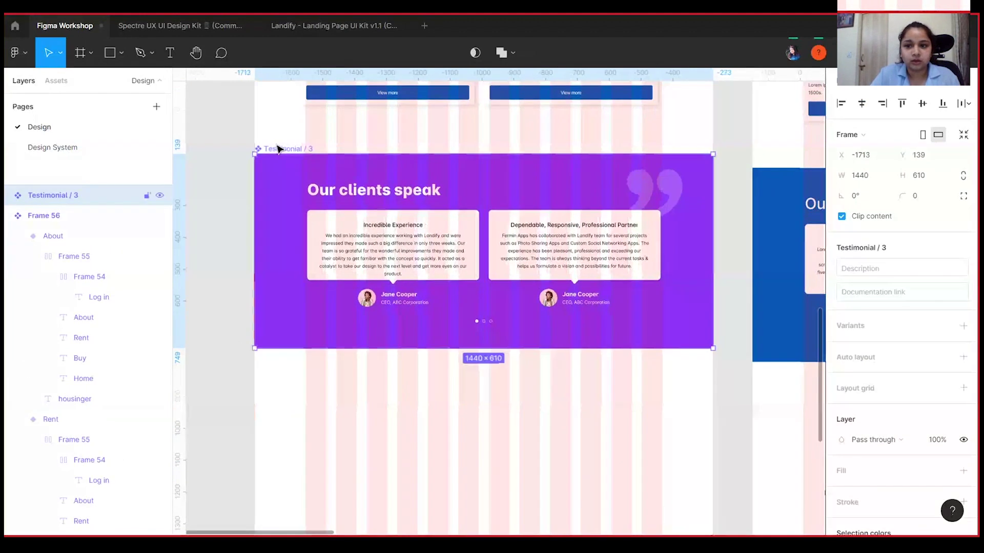
Step: Replace the testimonial block's Brand / Purple colour with the file's Blue colour style and clear the selection
left_click_drag(659, 342, 628, 355)
scroll(892, 439, "down", 2)
scroll(892, 444, "down", 2)
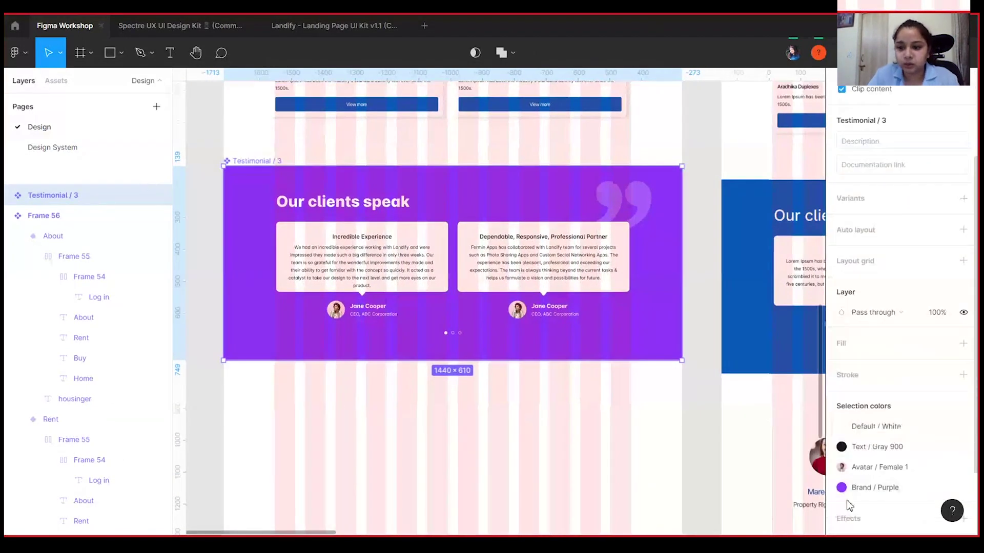
left_click(842, 487)
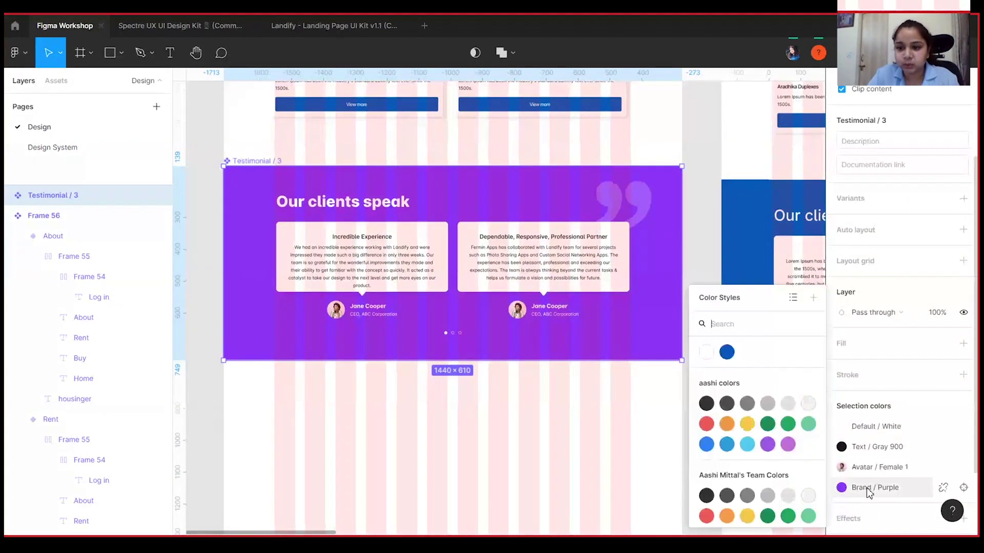
left_click(726, 352)
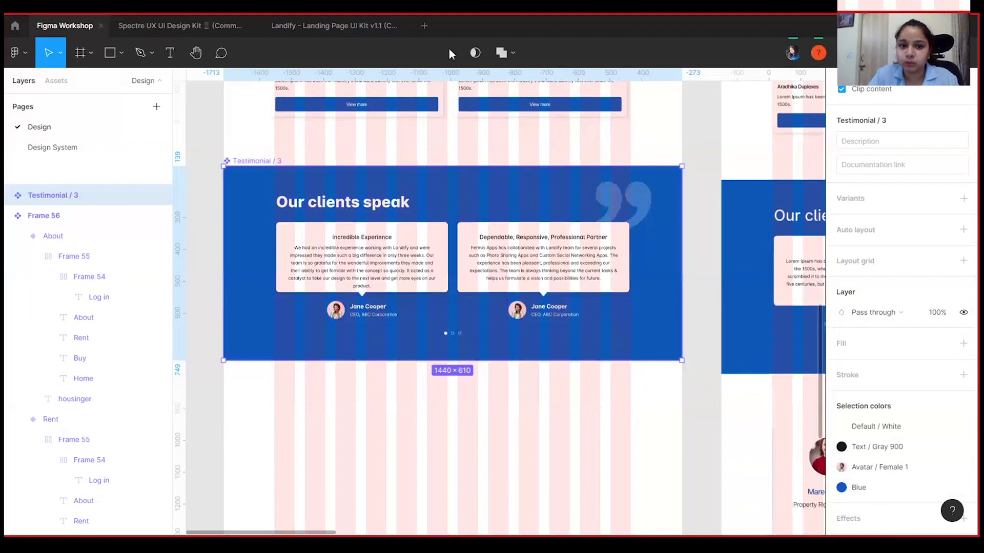
left_click(435, 453)
Step: Inspect the testimonial block's heading and first review text alongside the first featured card's text, then clear the selection
left_click_drag(626, 147, 652, 223)
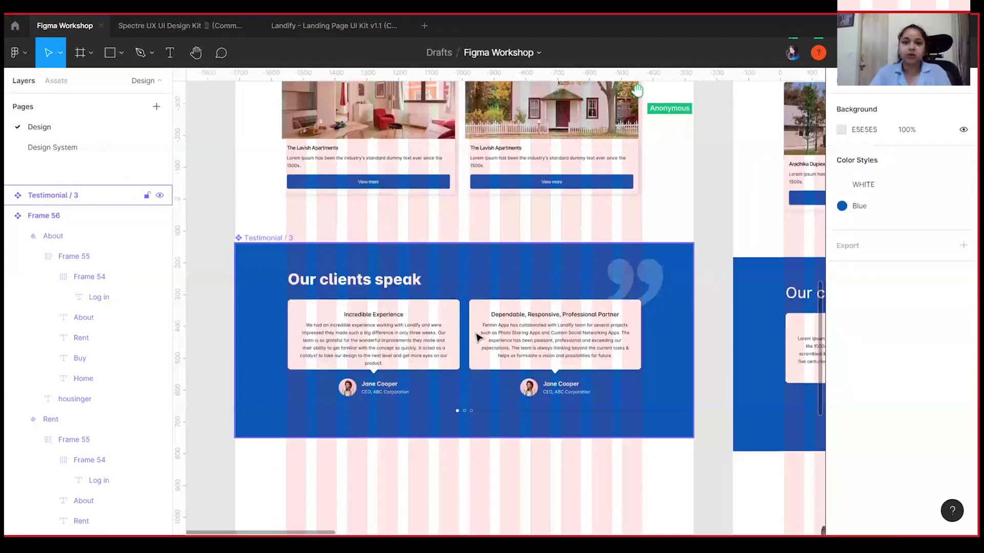
left_click(372, 282)
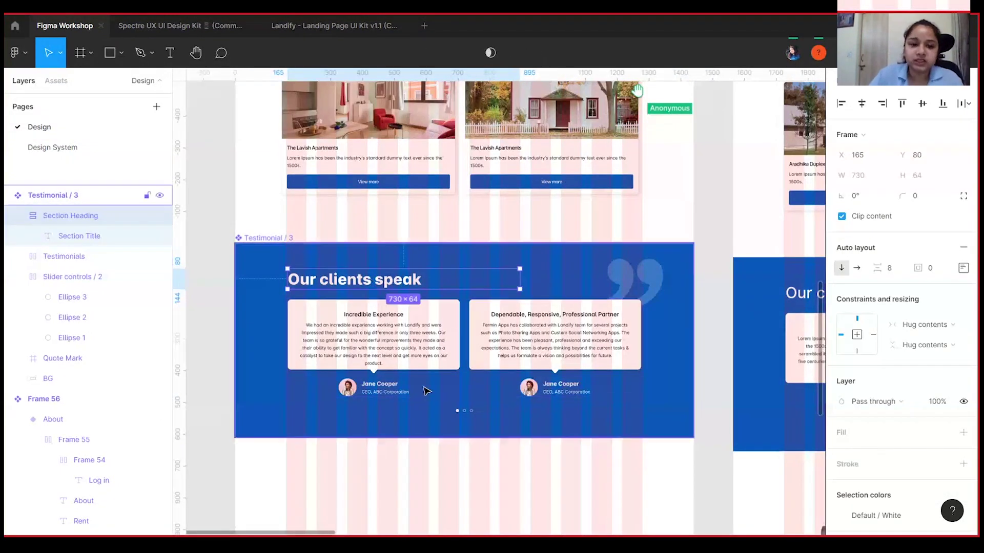
left_click(387, 343)
double_click(388, 343)
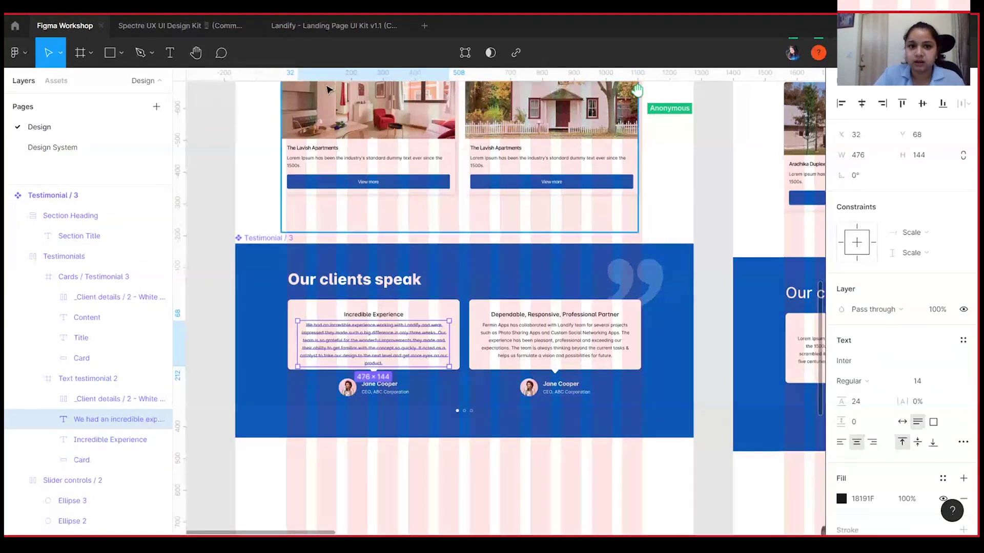
left_click(315, 161)
double_click(314, 162)
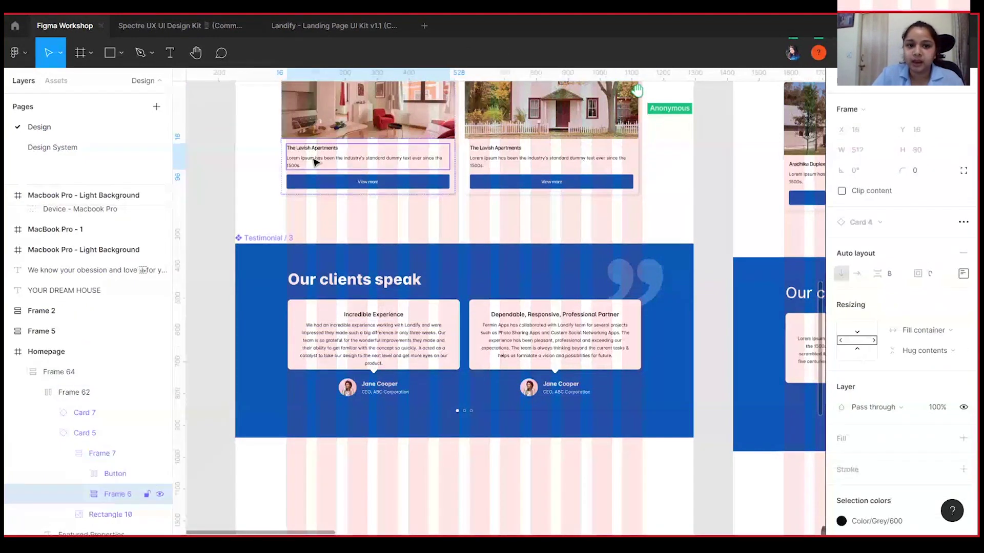
left_click(453, 444)
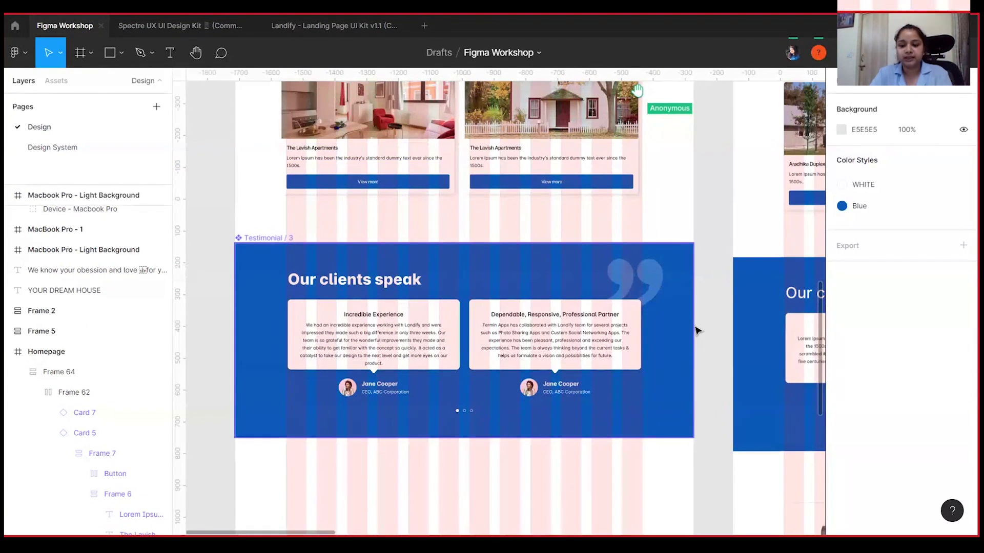
Step: Compare the rebuilt homepage with the reference and examine the space below the testimonial beside the Our Team section
scroll(697, 331, "down", 3)
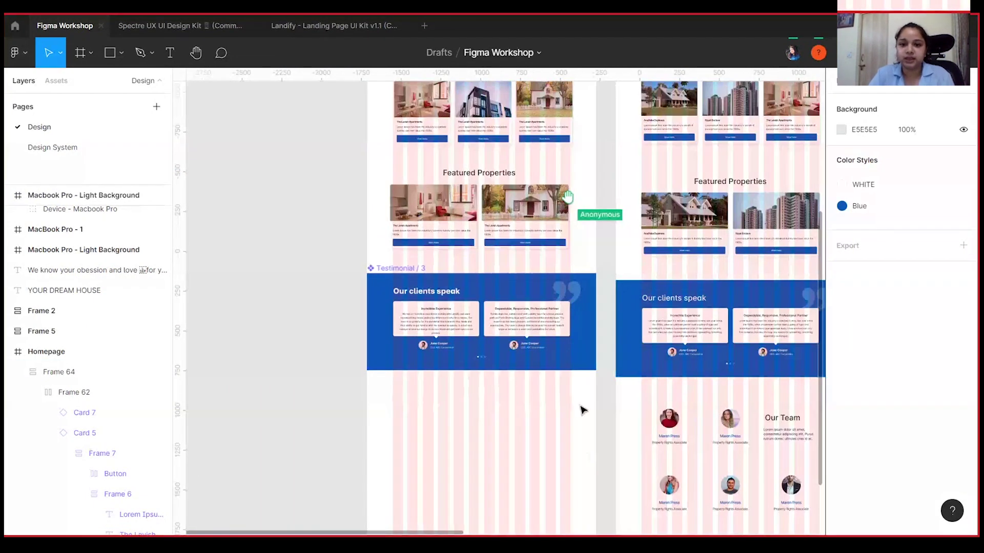
left_click_drag(567, 412, 526, 222)
scroll(512, 243, "up", 3)
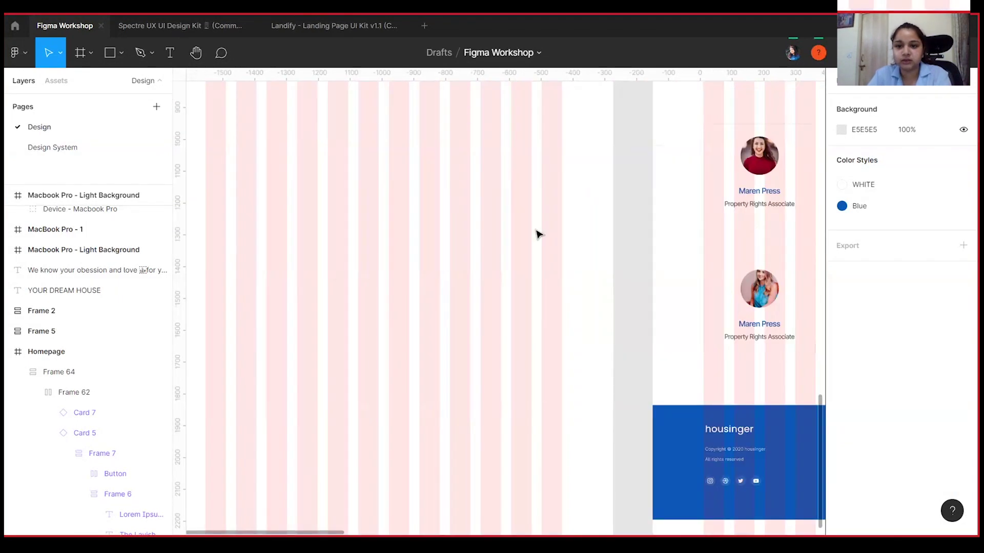
Step: Place a copy of the first Our Team member card on empty canvas outside the homepage as a reference
scroll(502, 309, "right", 7)
scroll(502, 310, "up", 1)
left_click(415, 226)
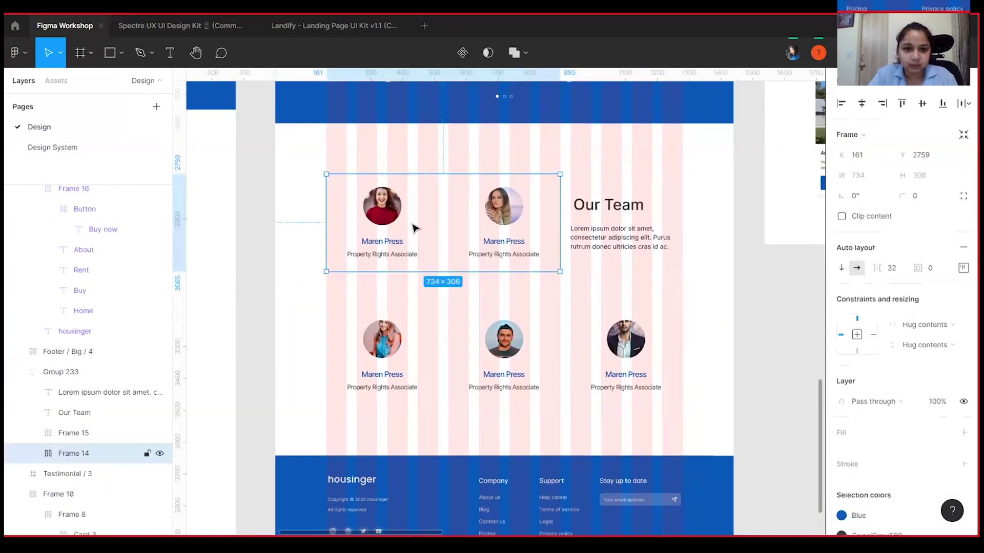
left_click_drag(390, 230, 733, 411)
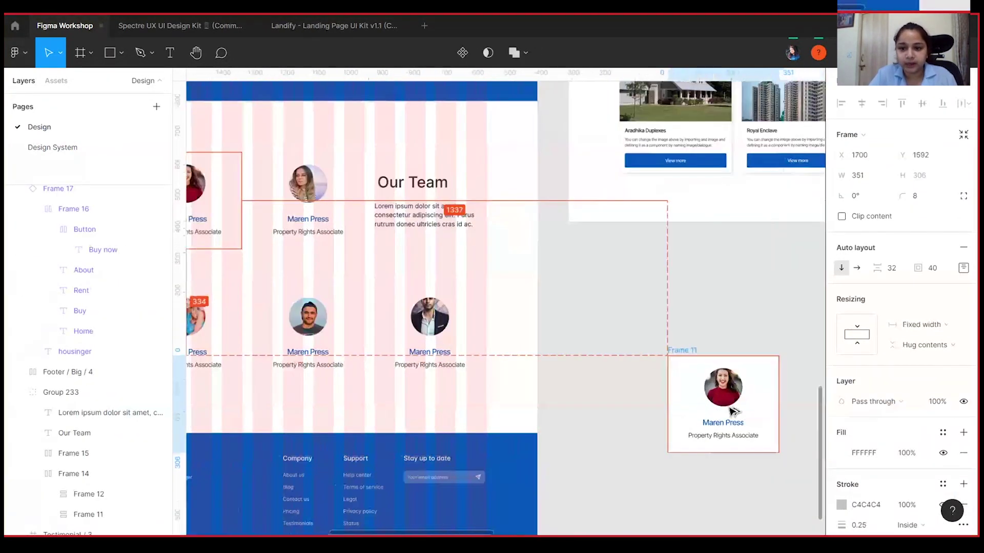
left_click(653, 322)
left_click_drag(653, 322, 289, 190)
key("plus")
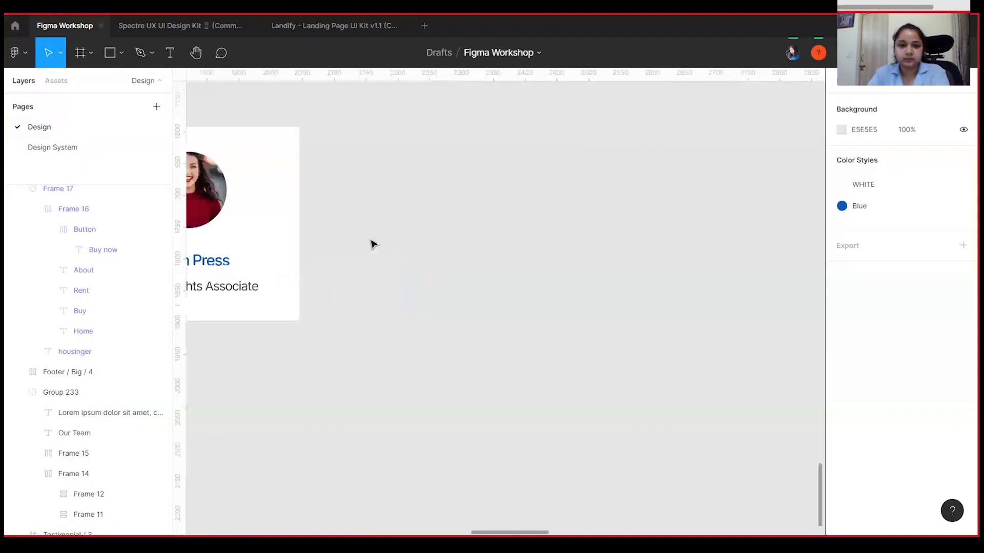
left_click_drag(420, 273, 590, 328)
Step: Draw a circle beside the copied team card, check the reference photo's size, and set the circle to 120 × 120
left_click(141, 53)
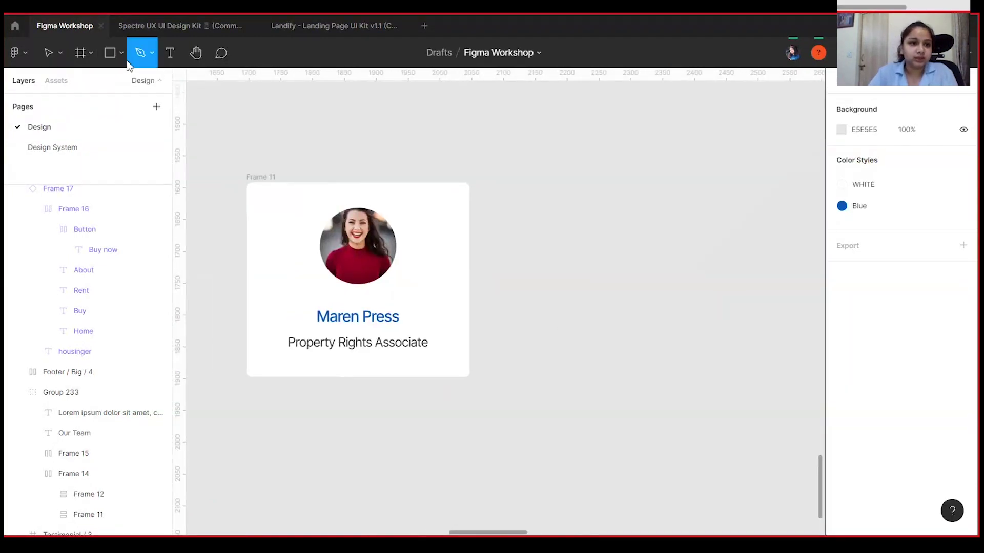
left_click(122, 54)
left_click(94, 129)
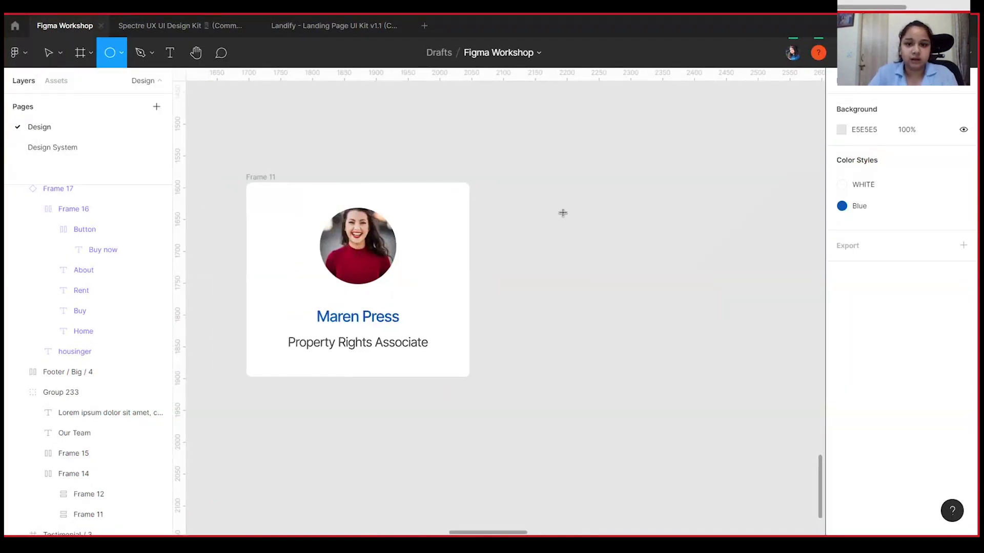
left_click_drag(563, 212, 645, 294)
left_click(353, 249)
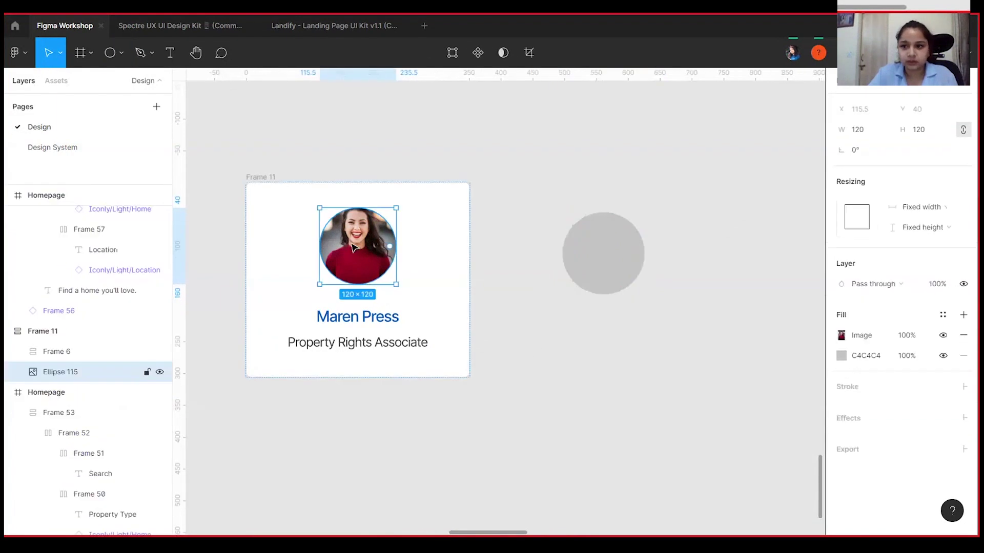
left_click(643, 267)
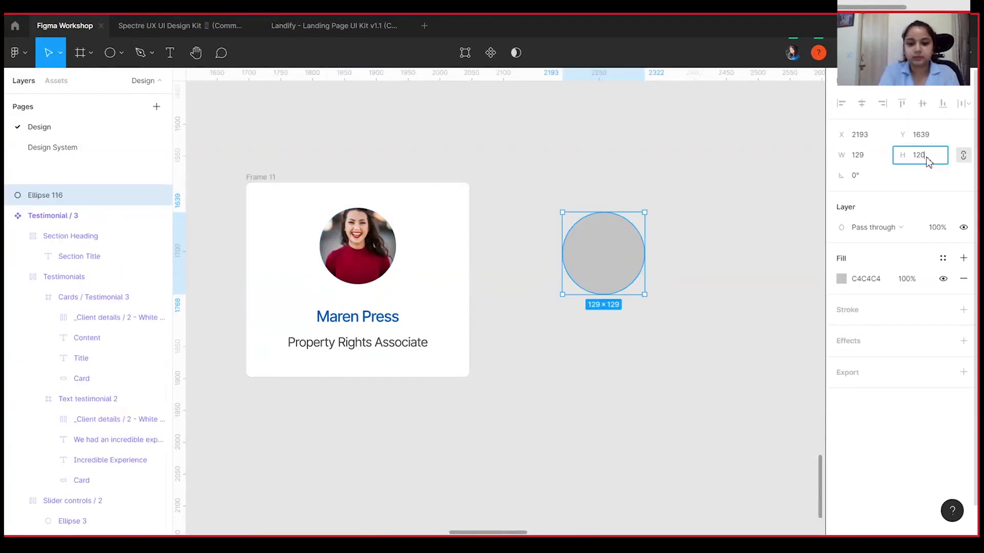
left_click(927, 158)
type("120")
key("Return")
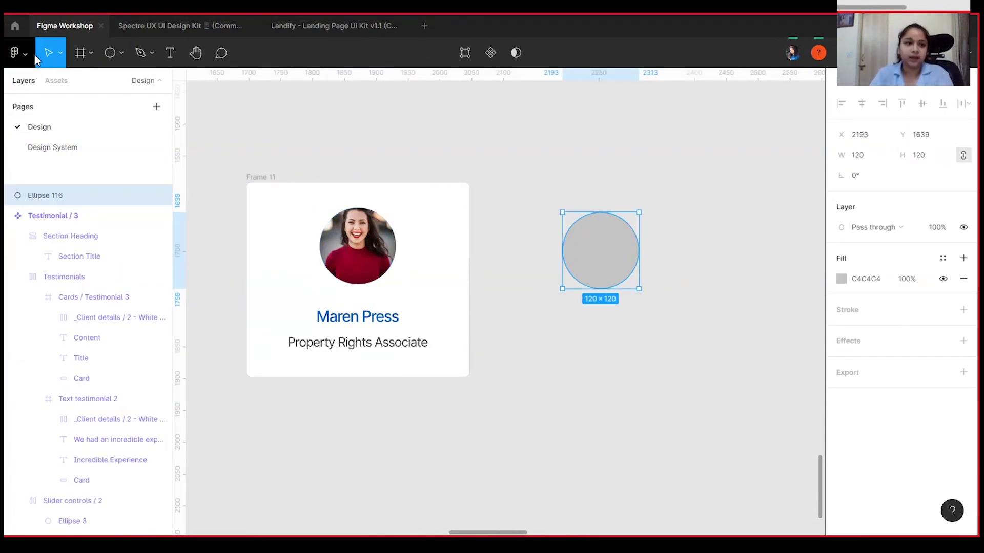
Step: Run the Unsplash plugin on the new circle and search its photos for "woman"
left_click(18, 53)
mouse_move(77, 227)
scroll(254, 468, "down", 3)
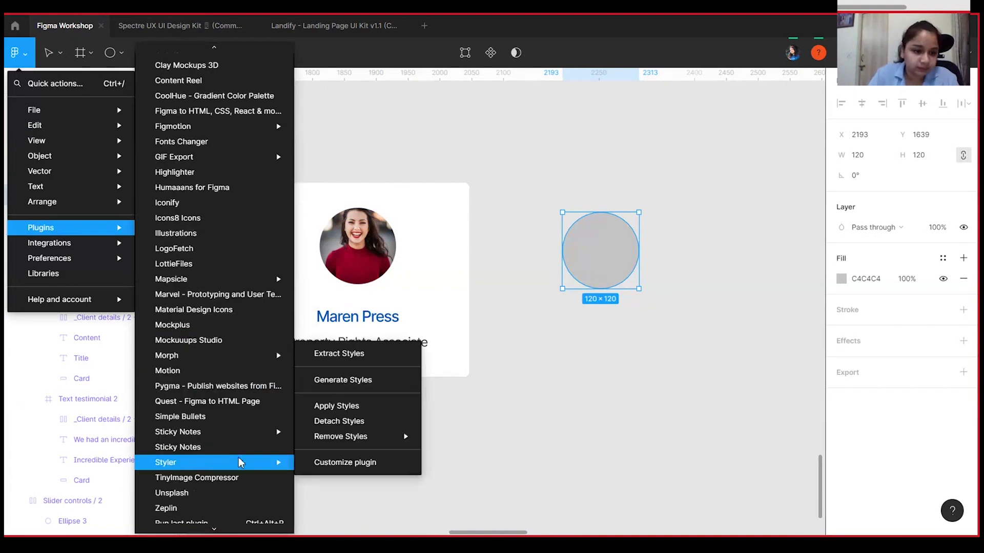
left_click(215, 493)
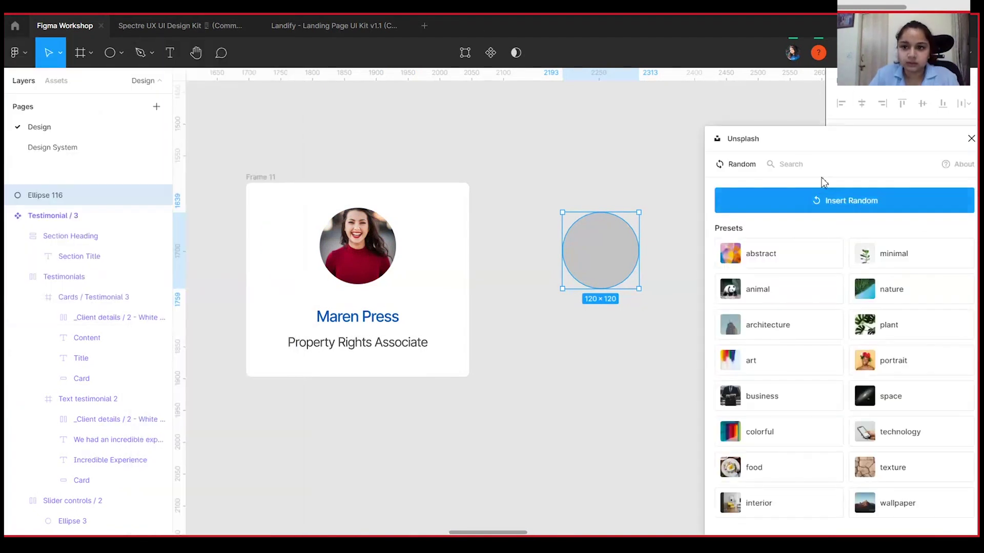
left_click(797, 160)
left_click(728, 176)
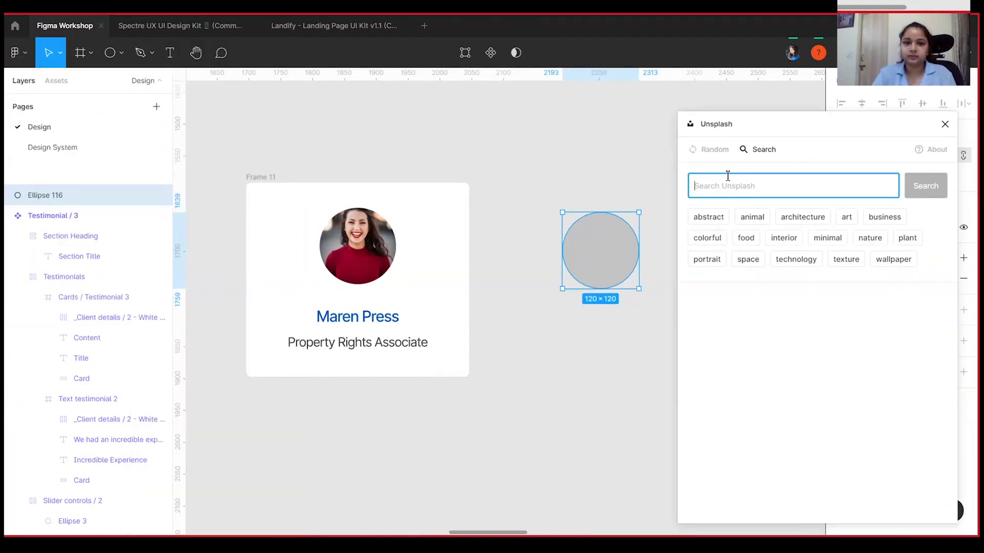
type("woman")
key("Return")
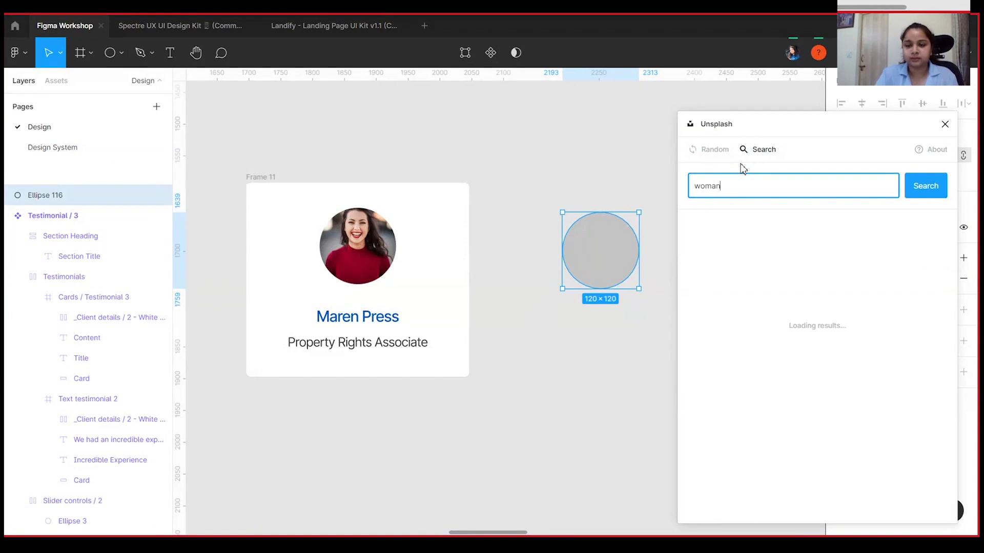
Step: Fill the circle with the Unsplash portrait of a smiling blonde woman in a black top, then close the plugin
left_click(697, 258)
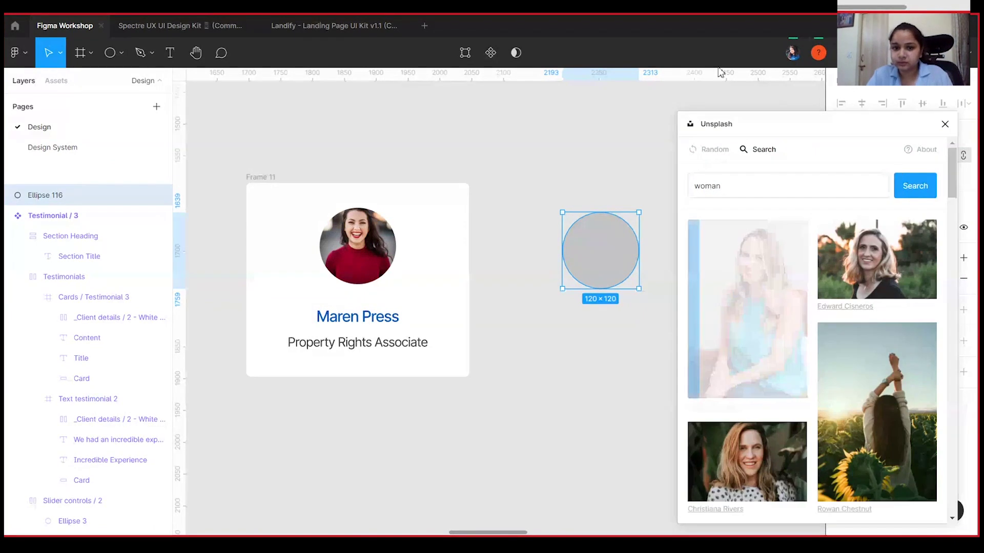
left_click(873, 277)
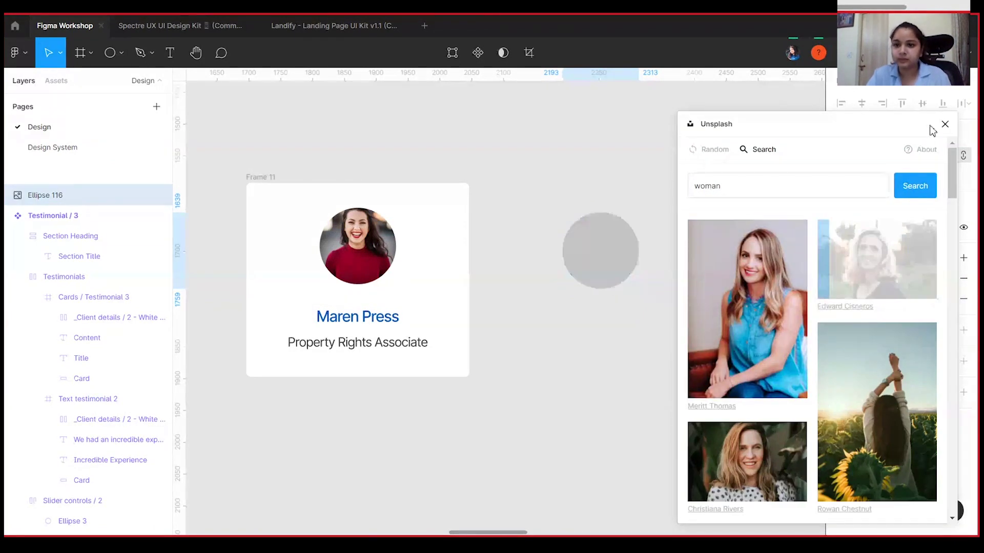
left_click(945, 124)
left_click(647, 164)
left_click_drag(646, 164, 603, 148)
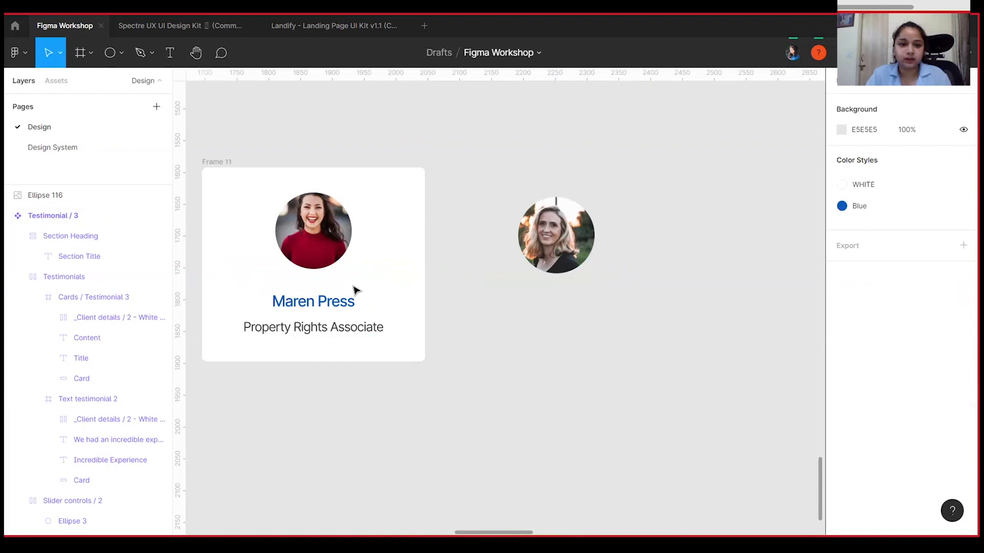
Step: Add a text layer below the portrait circle with the same team member name as the reference card
left_click(170, 52)
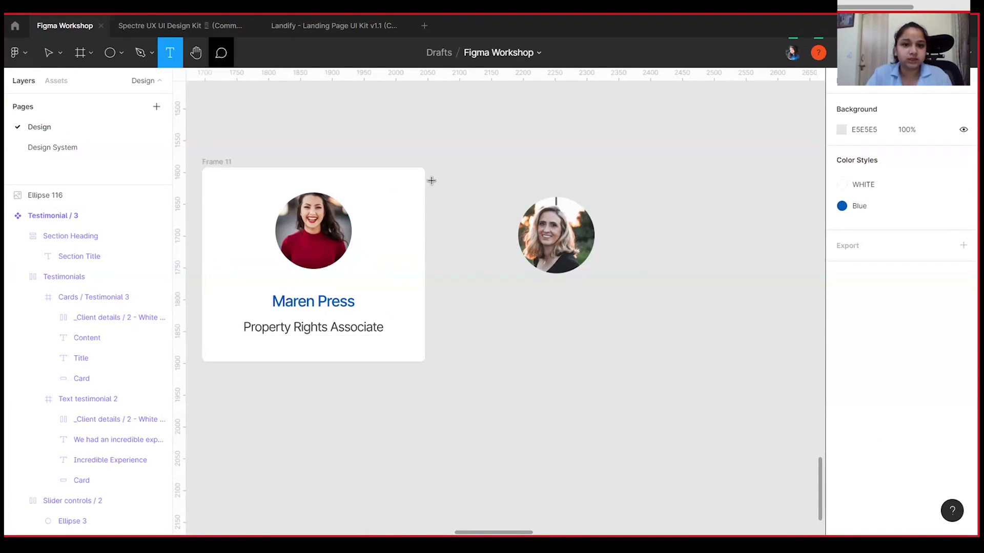
left_click(536, 315)
type("Maren P")
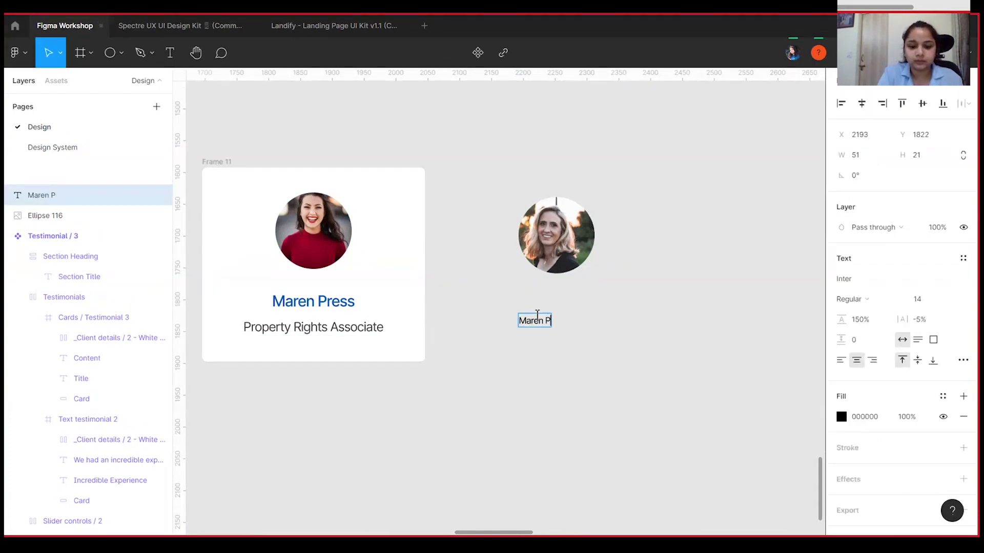
type("ress")
key("Escape")
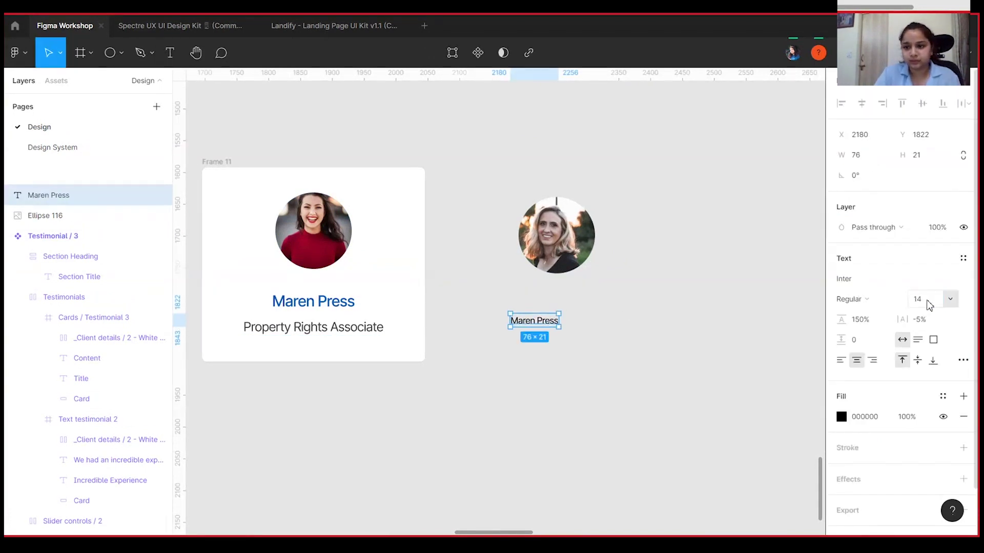
Step: Style the name text at size 24 in Medium weight with the file's Blue colour style
key("Return")
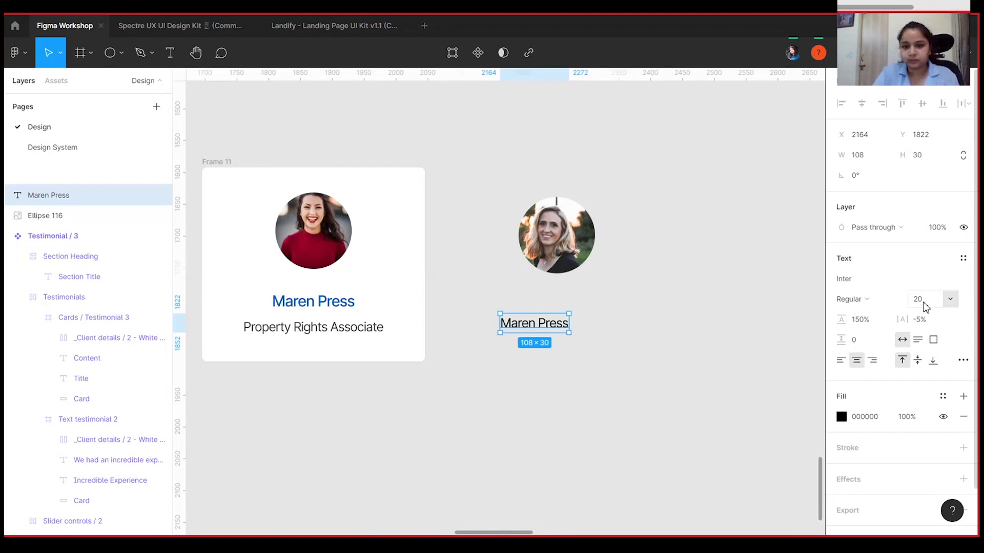
left_click(931, 305)
type("24")
key("Return")
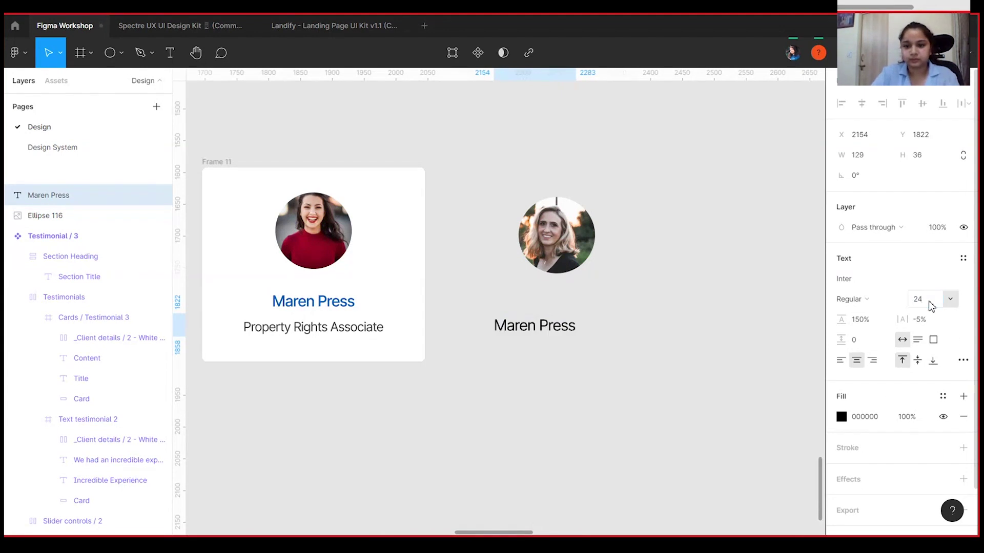
left_click(943, 396)
left_click(872, 358)
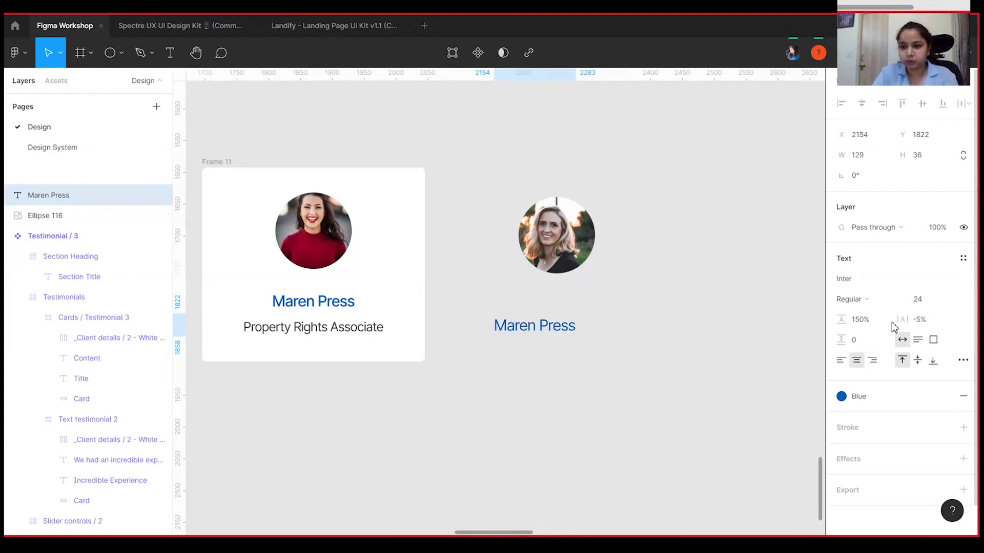
left_click(871, 300)
left_click(871, 311)
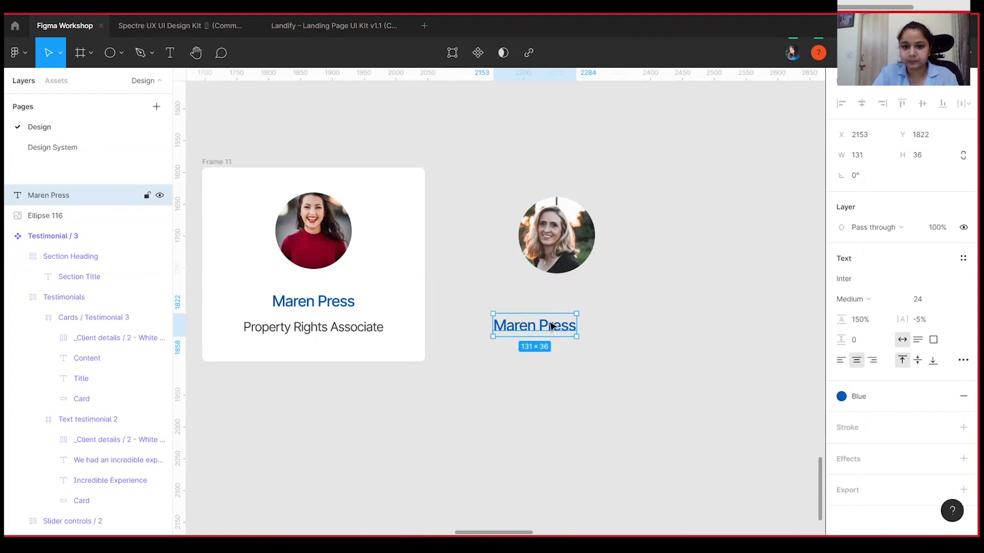
Step: Move the name just under the portrait, duplicate it below, and change the copy's text to "Property Rights Associate"
left_click_drag(552, 327, 571, 328)
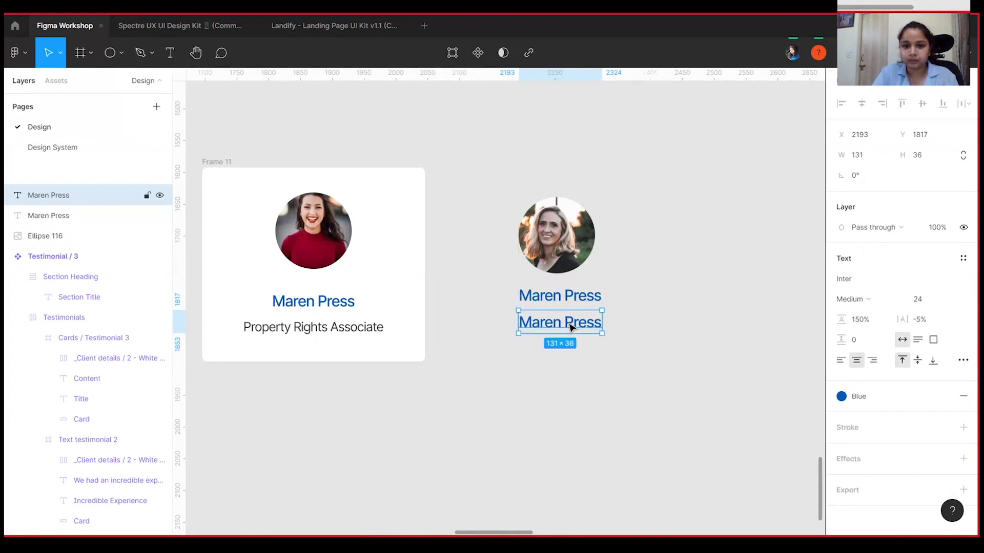
double_click(571, 328)
type("Property")
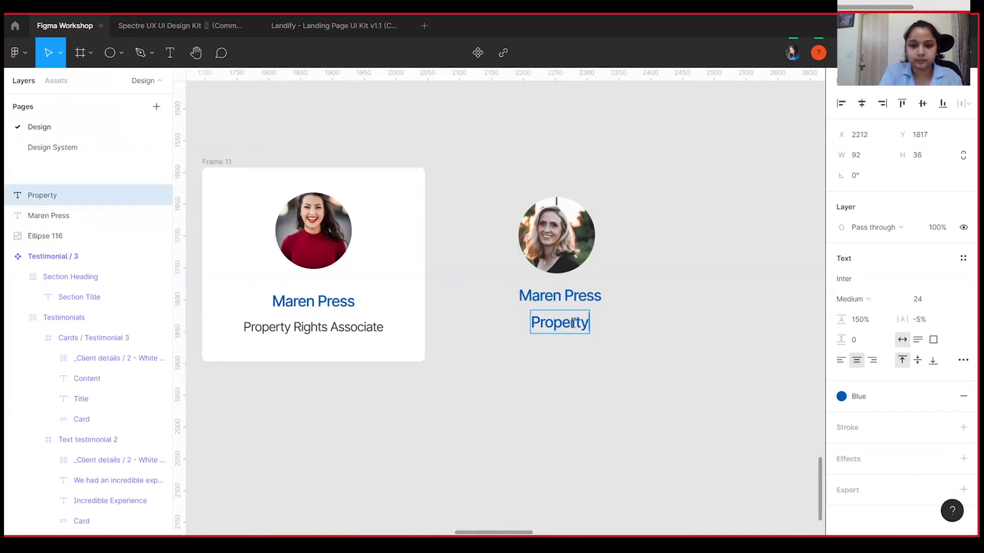
type(" Rights Associate")
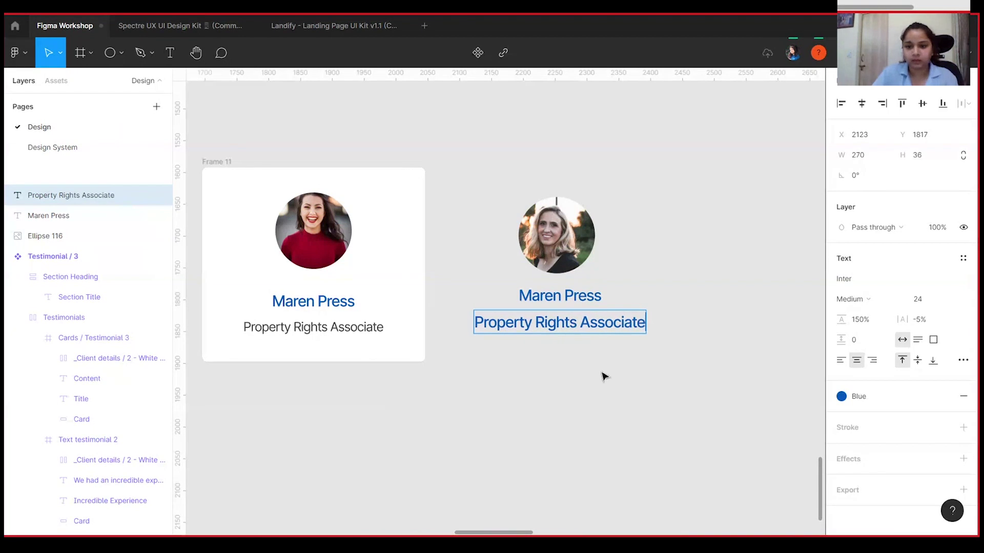
key("Escape")
Step: Style the "Property Rights Associate" text in Regular weight at size 20 with the darkest grey colour style
left_click(853, 300)
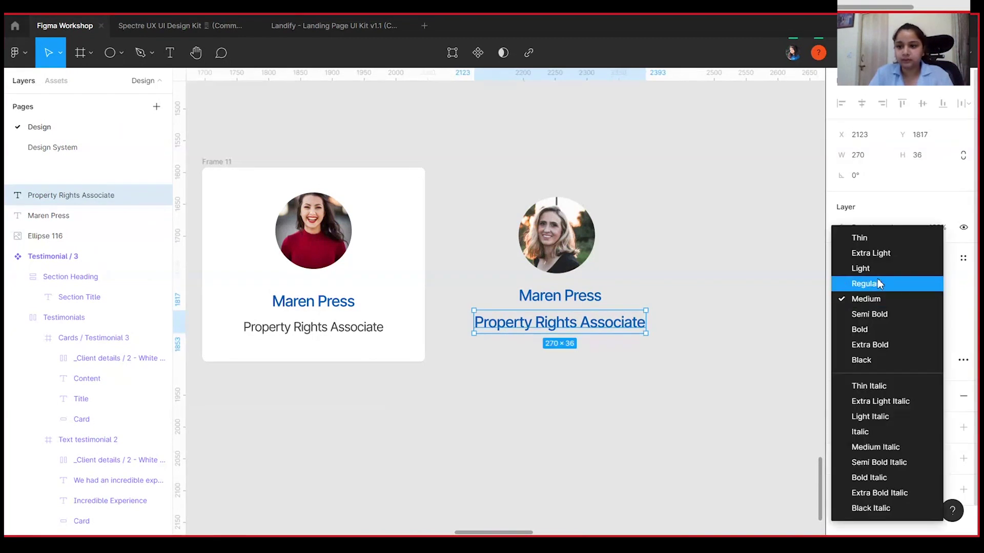
left_click(871, 282)
left_click(933, 301)
type("20")
key("Return")
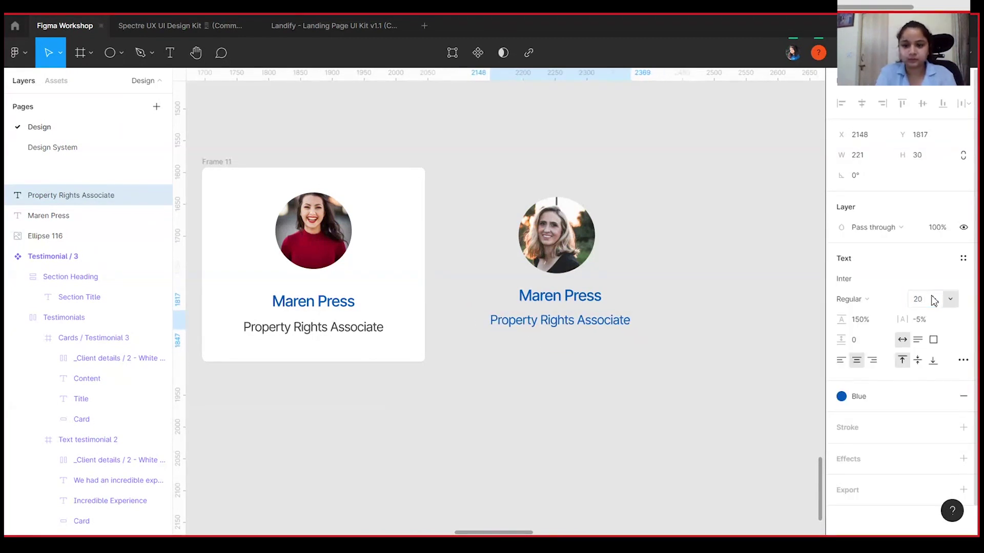
left_click(854, 397)
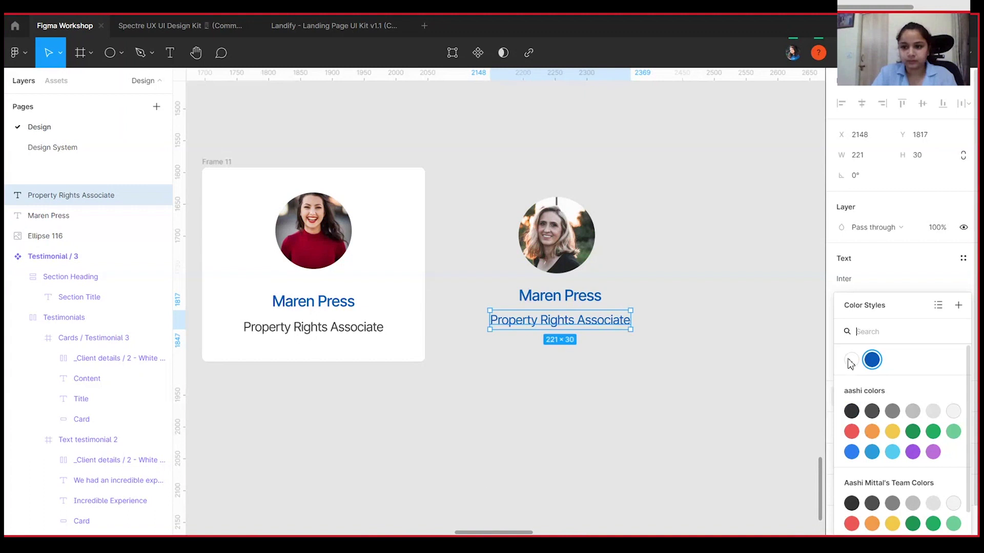
left_click(851, 411)
left_click(670, 365)
left_click_drag(651, 367, 622, 372)
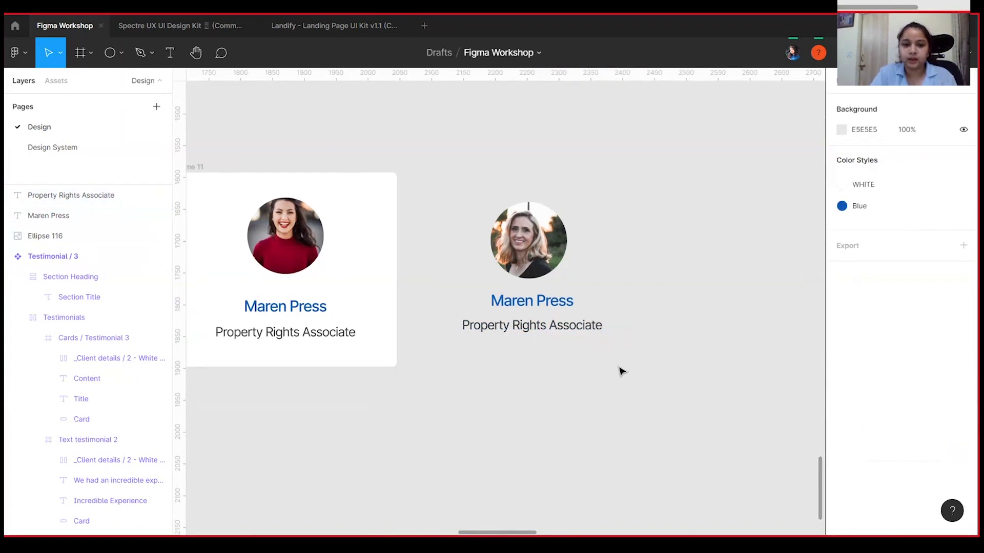
Step: Move the name and job title down together to leave a larger gap below the portrait, then clear the selection
left_click(573, 331)
left_click(552, 302, "shift")
left_click_drag(562, 322, 565, 350)
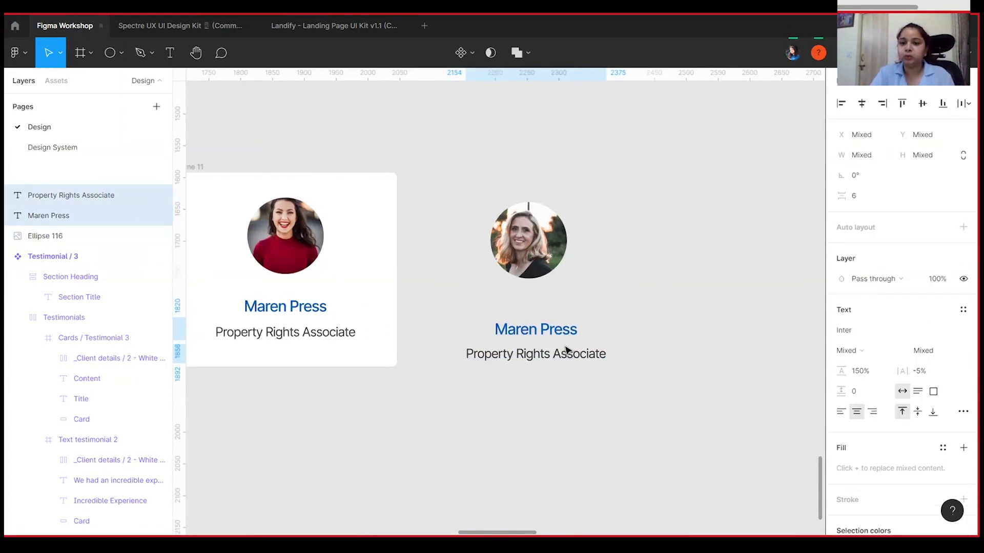
left_click(587, 290)
scroll(564, 284, "right", 2)
scroll(564, 284, "down", 1)
left_click_drag(434, 180, 531, 390)
left_click(526, 402)
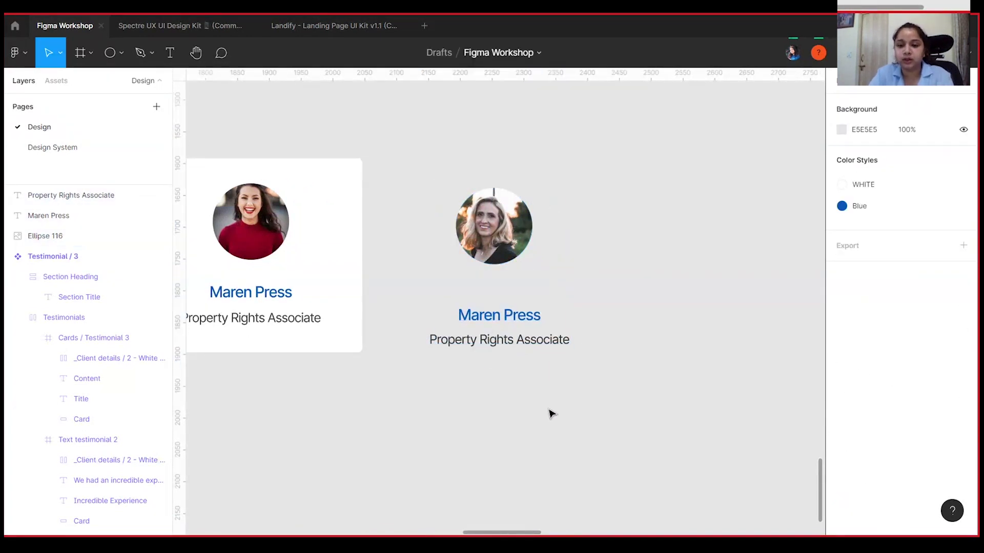
Step: Wrap the name and job title texts together in an auto layout frame
scroll(524, 406, "right", 1)
scroll(524, 406, "down", 1)
key("ctrl+plus")
left_click(509, 334)
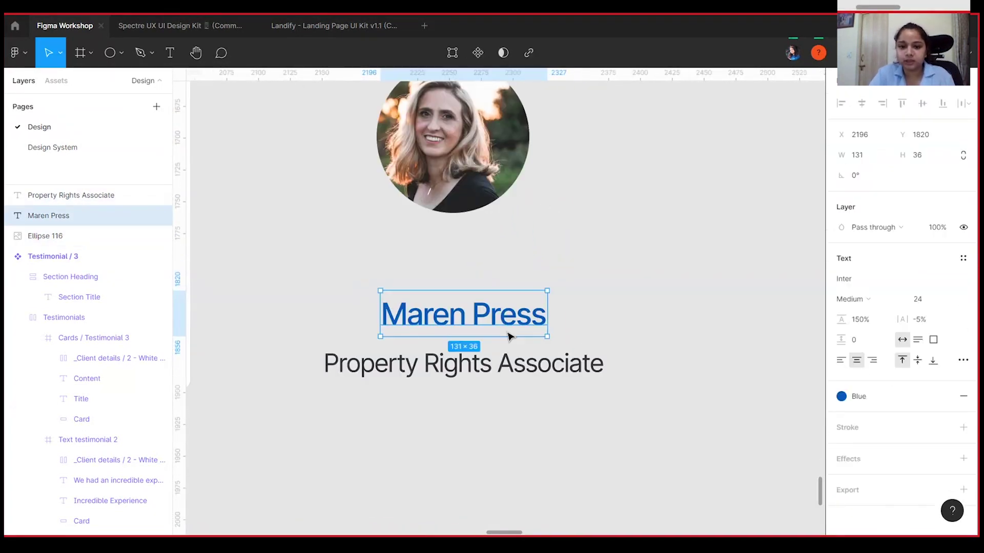
left_click(520, 380, "shift")
right_click(492, 355)
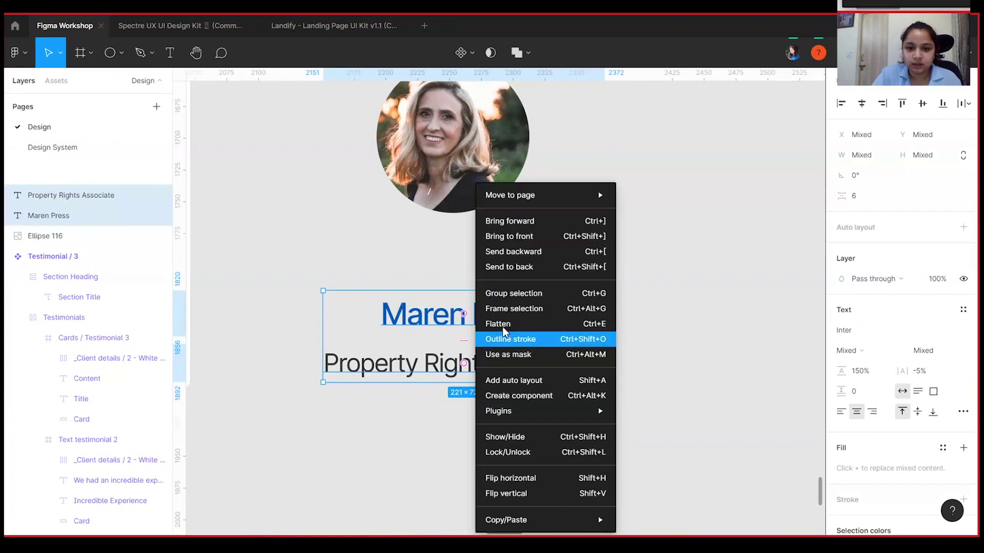
left_click(530, 384)
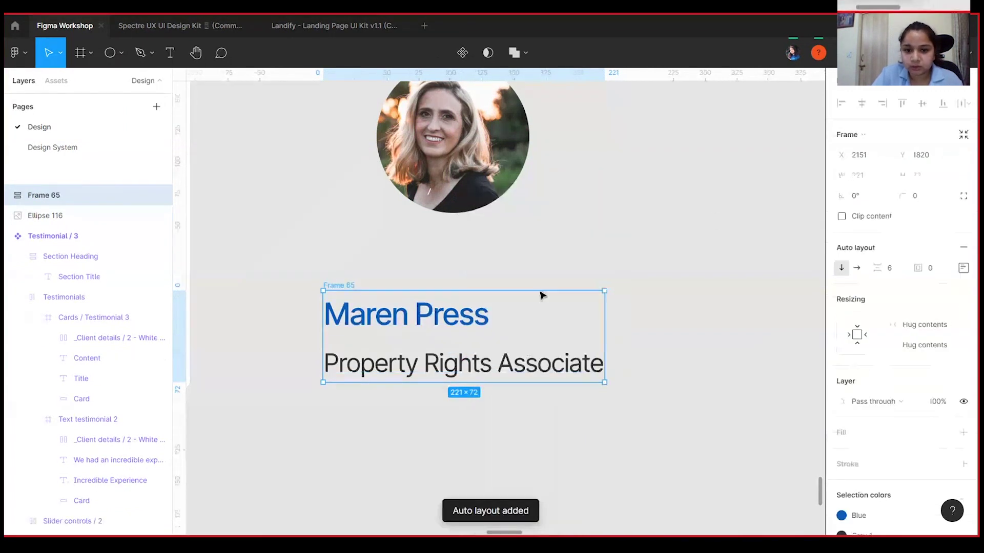
Step: Centre the name and job title inside their auto layout frame and set the spacing between them to 8
left_click(961, 269)
left_click(921, 315)
left_click(898, 272)
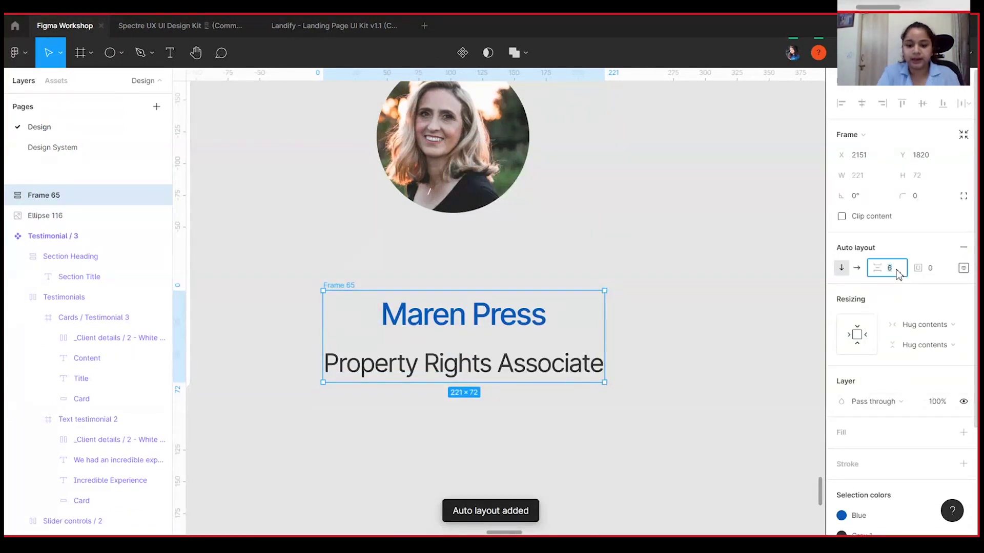
type("8")
key("Return")
left_click(383, 260)
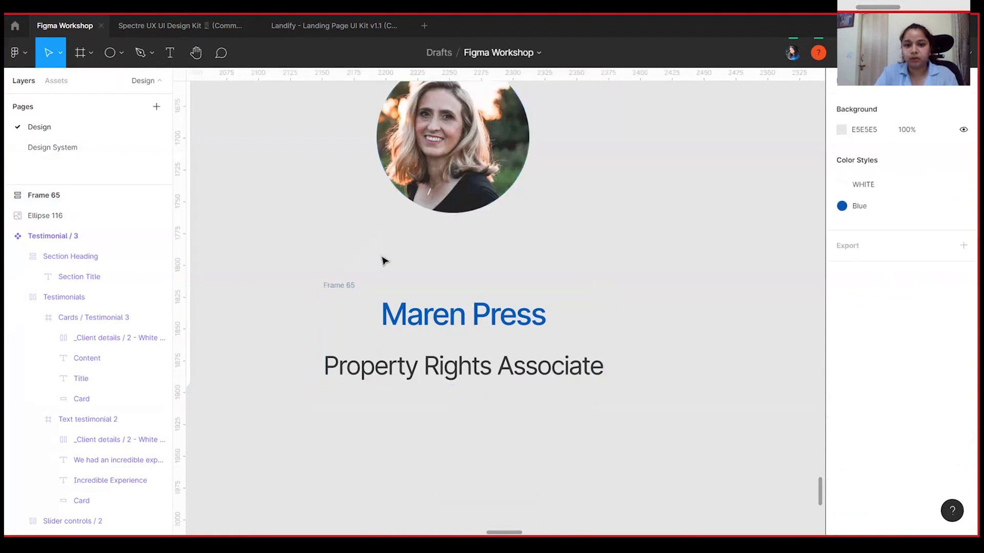
Step: Wrap the portrait and the text frame in a centred vertical auto layout frame with spacing 24
left_click(352, 290)
left_click(512, 174, "shift")
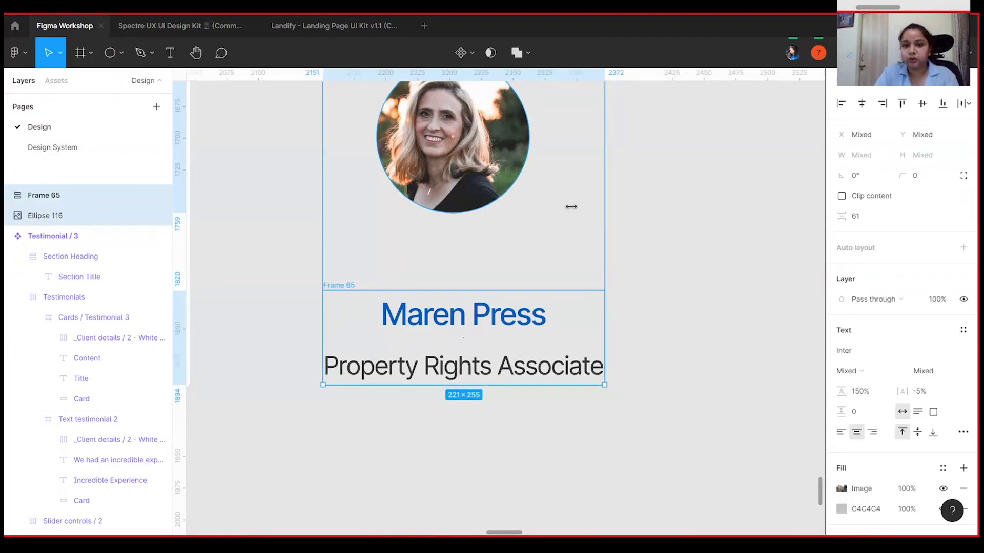
left_click_drag(669, 237, 661, 268)
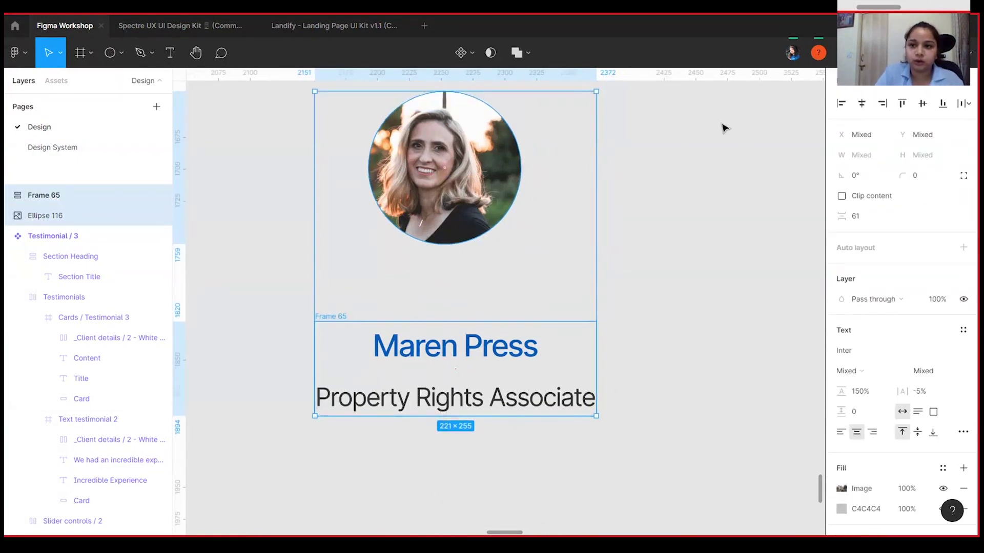
right_click(442, 195)
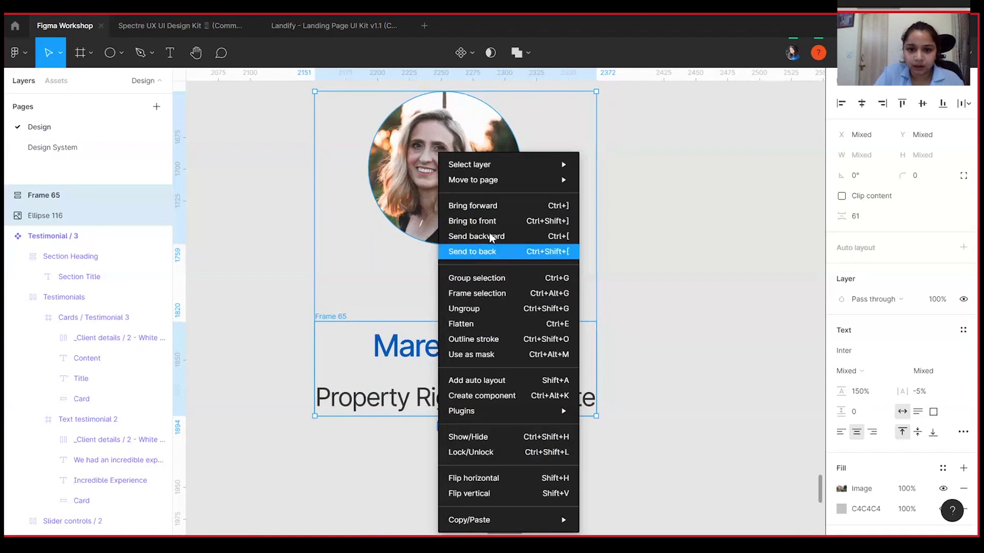
left_click(494, 380)
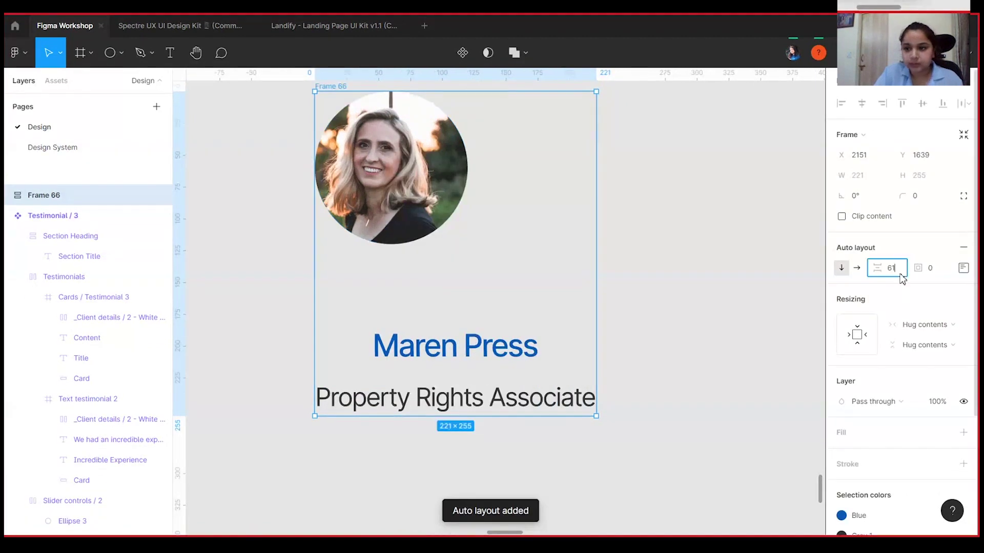
left_click(898, 275)
type("24")
key("Return")
left_click(963, 268)
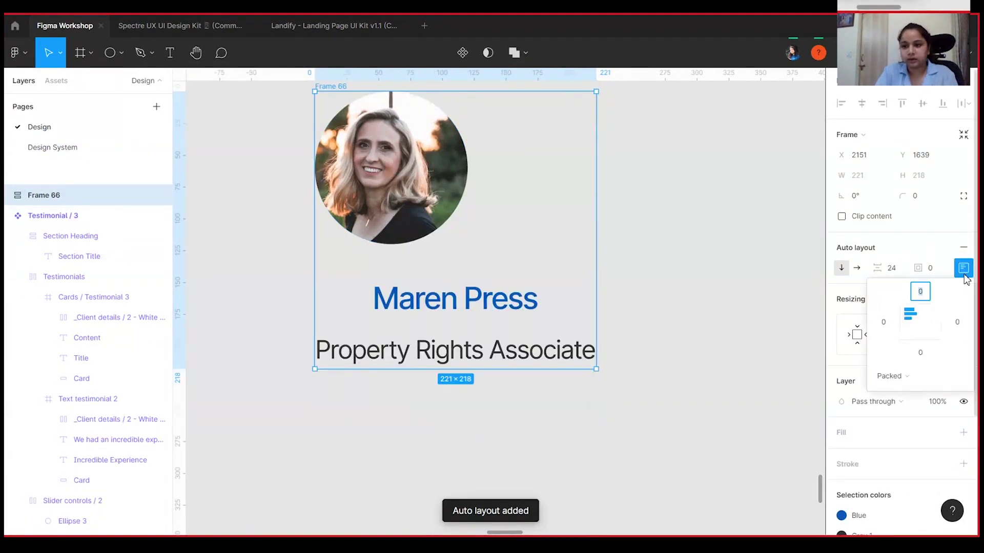
left_click(923, 319)
left_click(586, 213)
left_click_drag(586, 214, 589, 221)
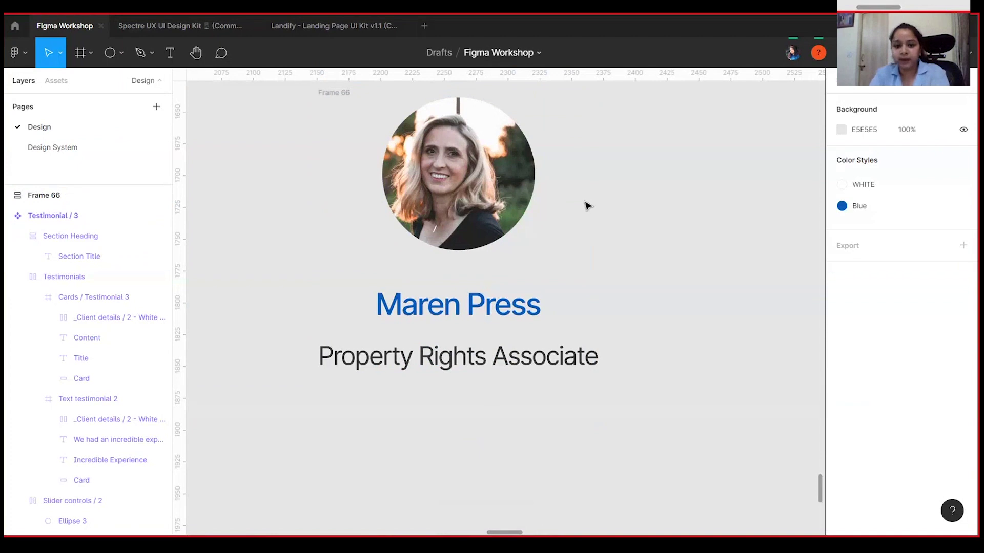
Step: Undo the card's auto layout, alignment and spacing changes, and ungroup the name and job title texts
key("ctrl+z")
key("ctrl+z")
key("ctrl+z")
key("ctrl+z")
key("ctrl+z")
key("ctrl+z")
key("ctrl+z")
key("ctrl+z")
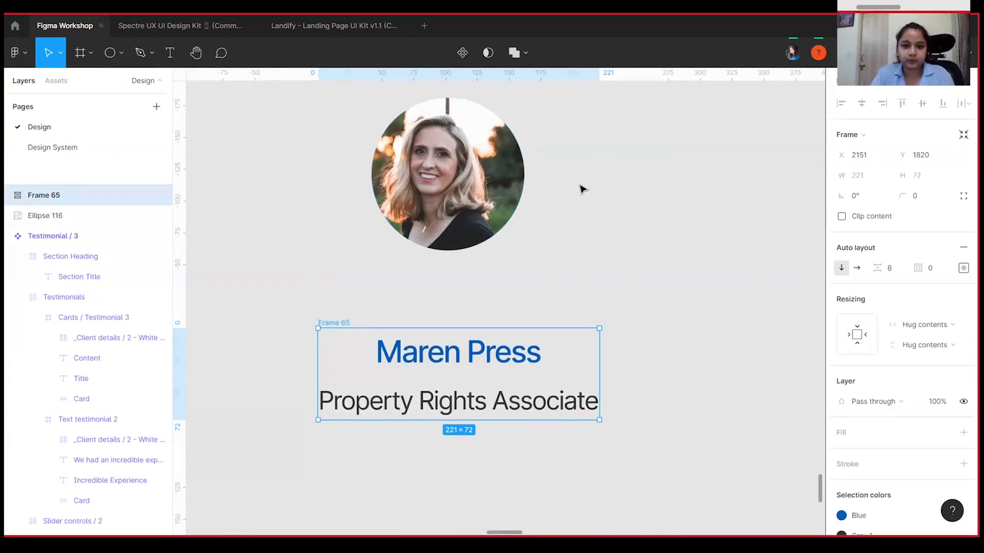
key("ctrl+shift+g")
left_click(581, 189)
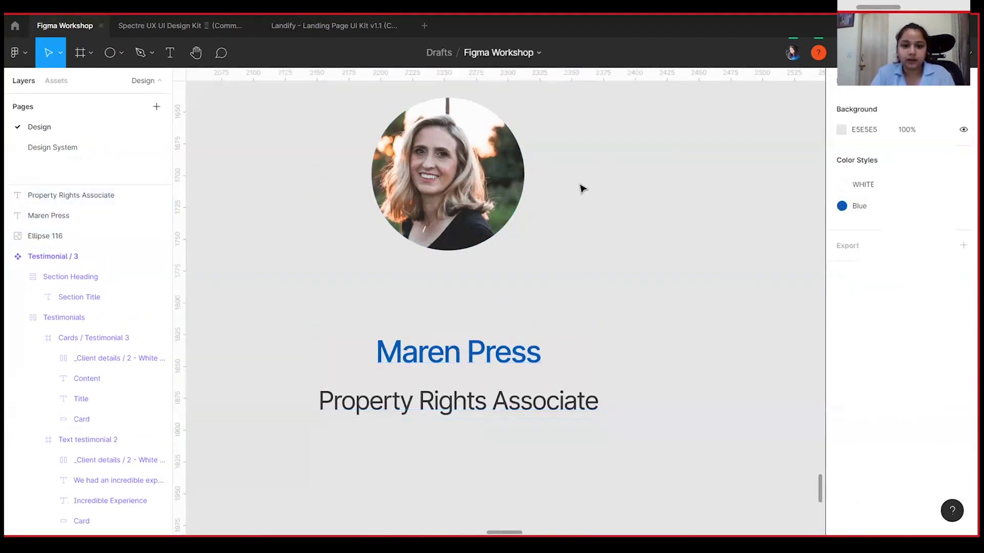
Step: Try wrapping the portrait, name and job title in one auto layout frame and check the name's spacing
left_click(468, 353)
left_click(476, 405, "shift")
left_click(451, 215, "shift")
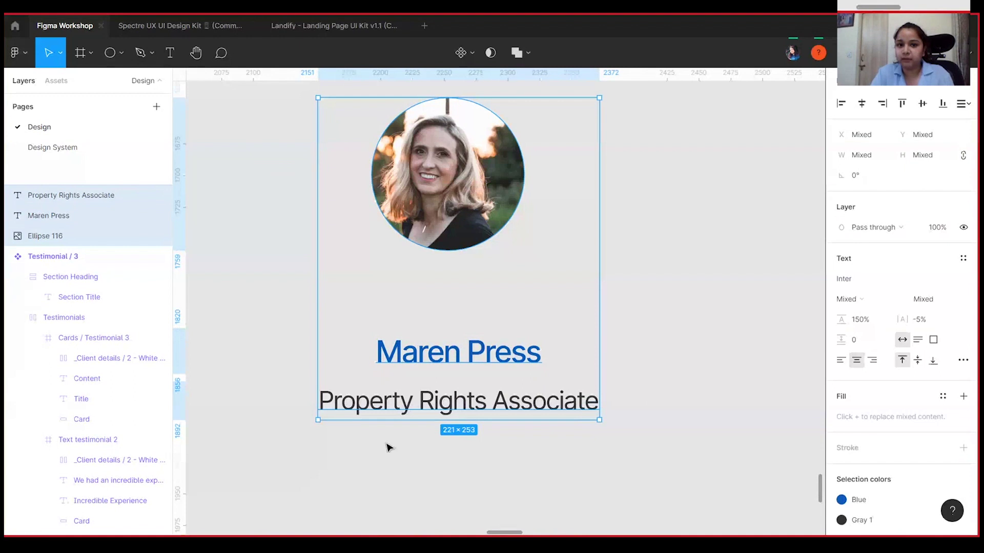
right_click(454, 416)
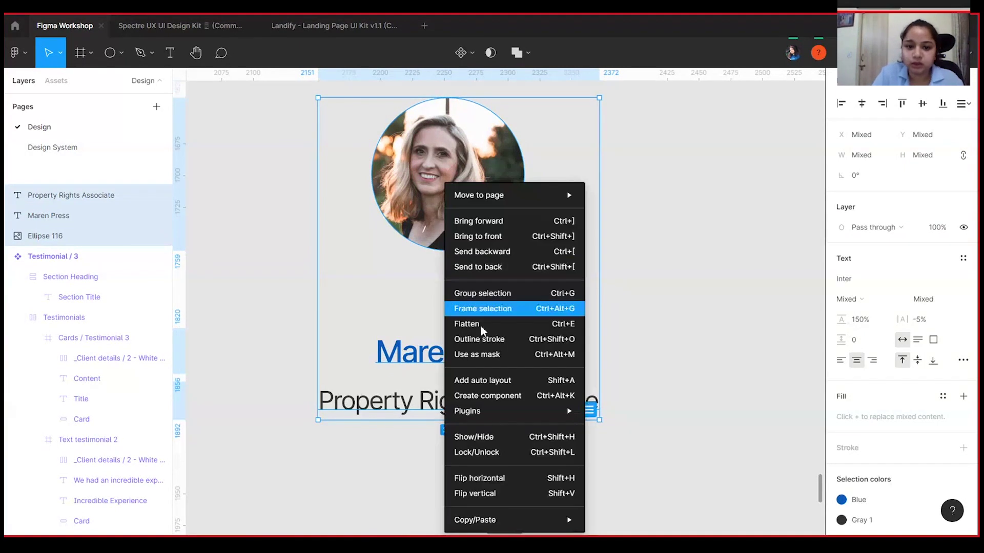
left_click(500, 378)
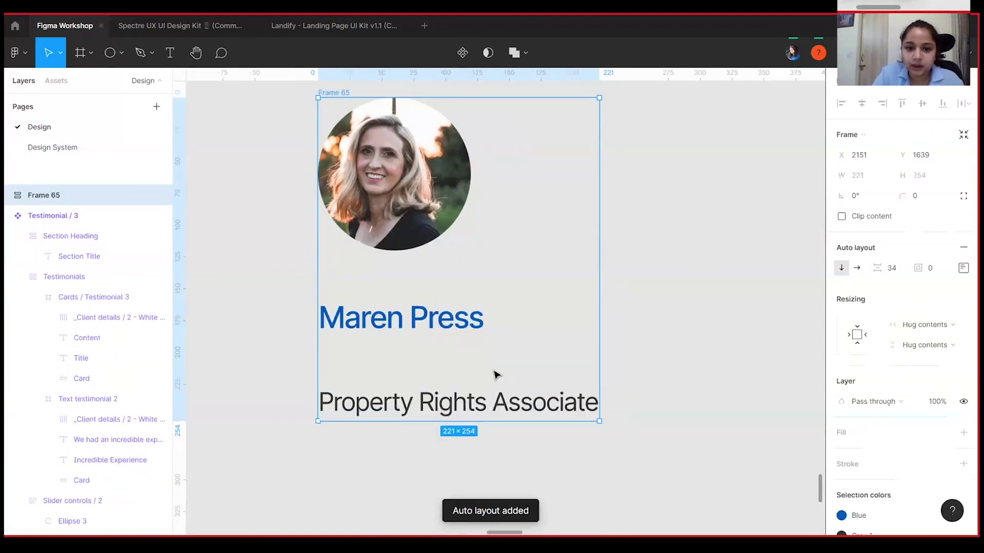
left_click(413, 207)
key("alt")
left_click(428, 318)
key("alt")
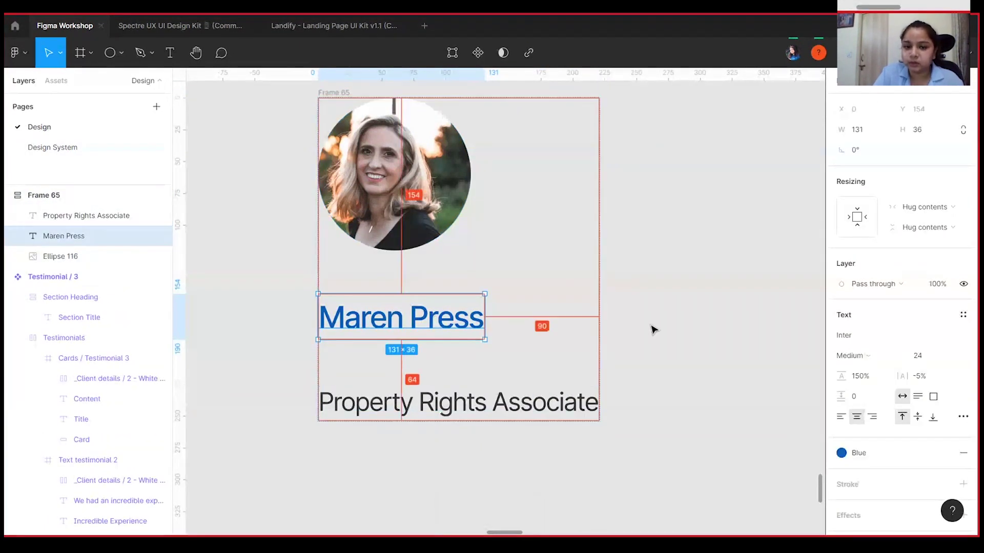
Step: Undo the single auto layout frame around the portrait, name and job title, leaving nothing selected
key("ctrl+z")
key("ctrl+z")
key("ctrl+z")
key("ctrl+z")
key("ctrl+z")
key("ctrl+z")
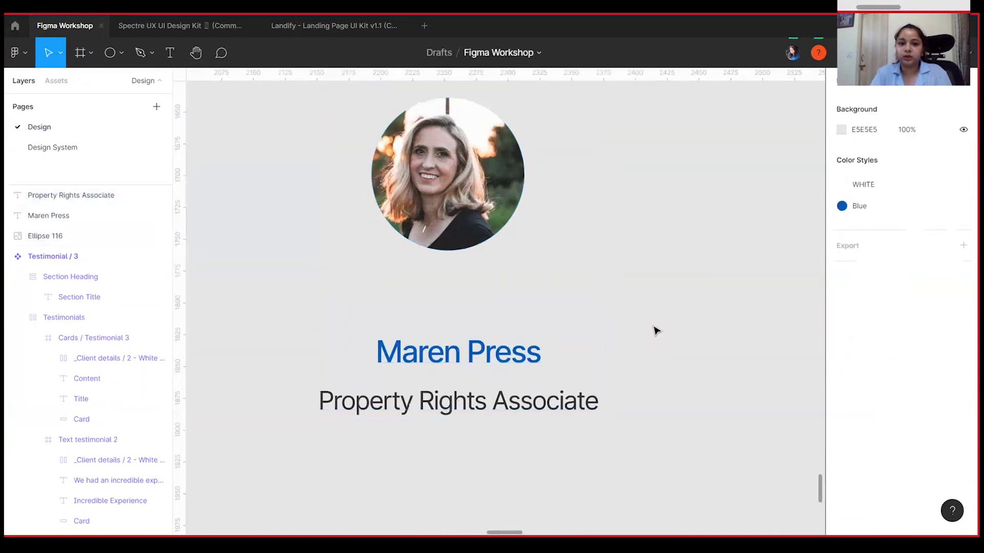
key("ctrl+z")
left_click(253, 326)
Step: Enclose the name and job title texts in a plain frame without auto layout
key("ctrl+minus")
left_click_drag(457, 385, 458, 381)
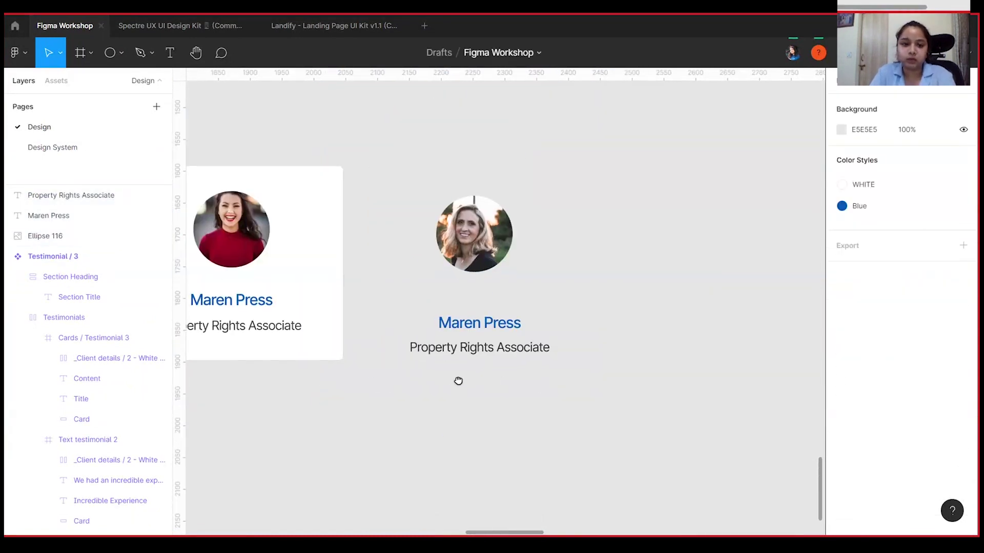
left_click_drag(429, 305, 501, 367)
left_click(459, 321)
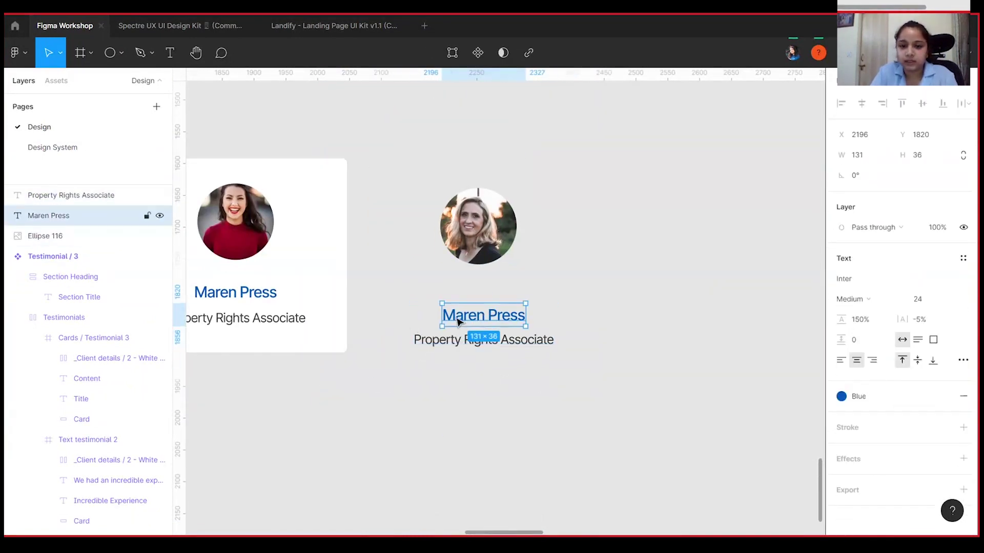
left_click(466, 349, "shift")
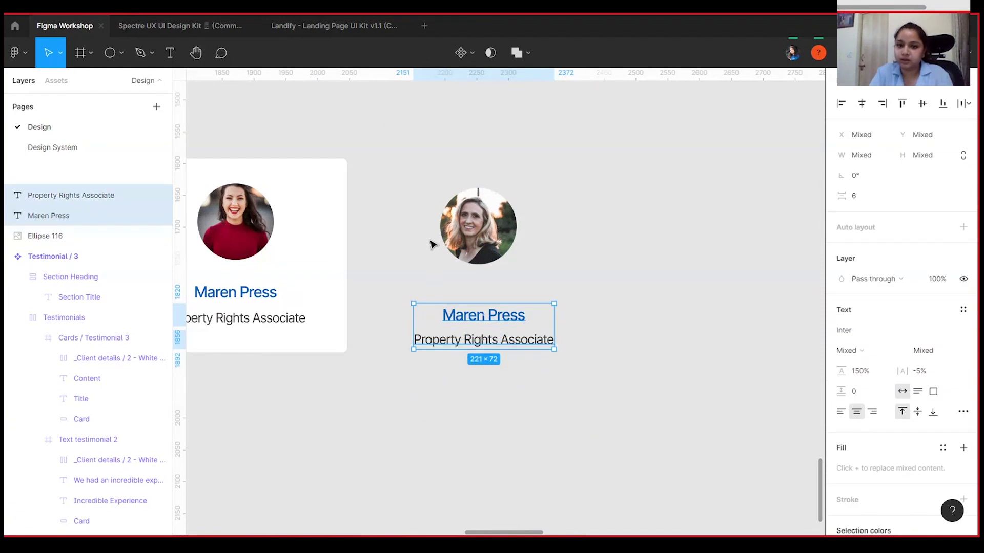
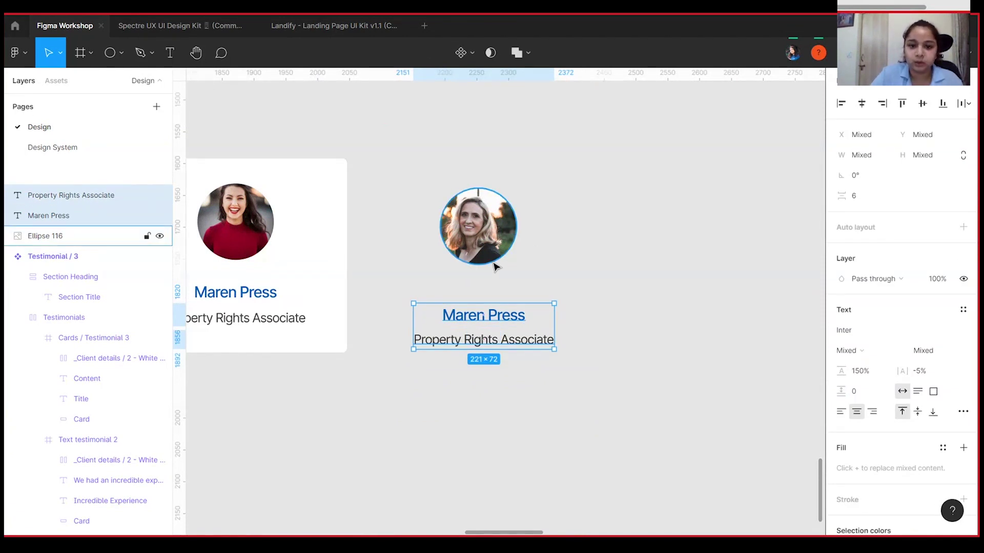
right_click(506, 355)
left_click(419, 278)
right_click(461, 317)
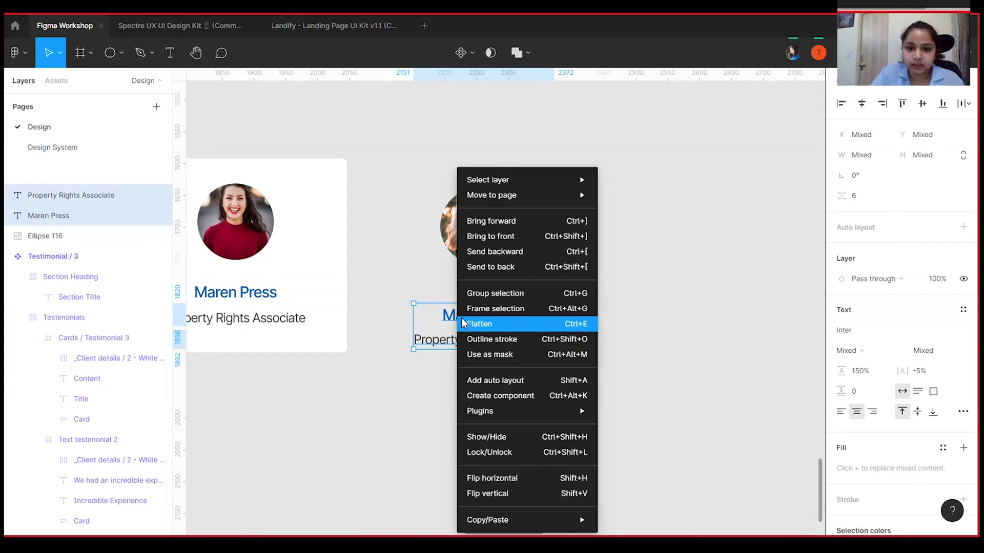
left_click(467, 310)
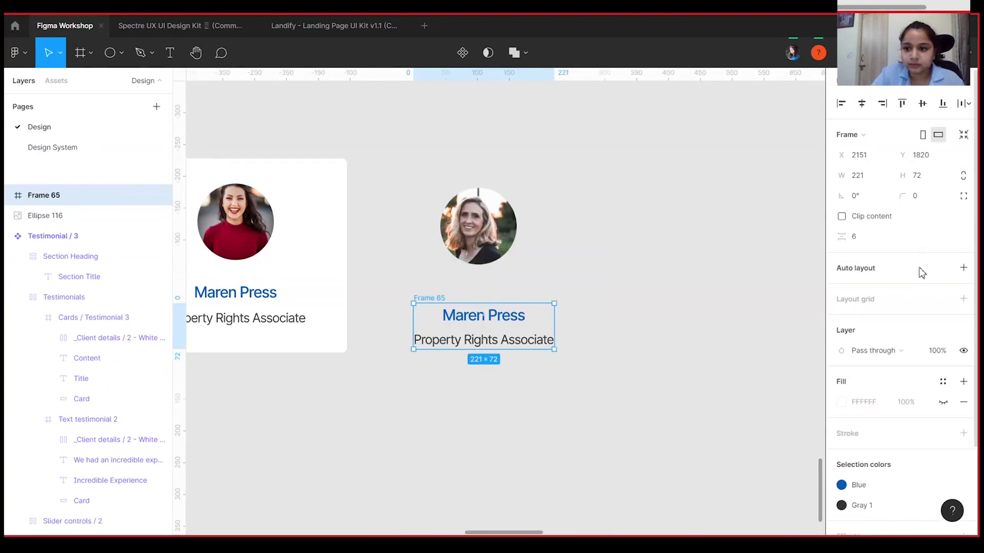
Step: Try to enclose the portrait and the text frame together in a plain outer frame
left_click(487, 241, "shift")
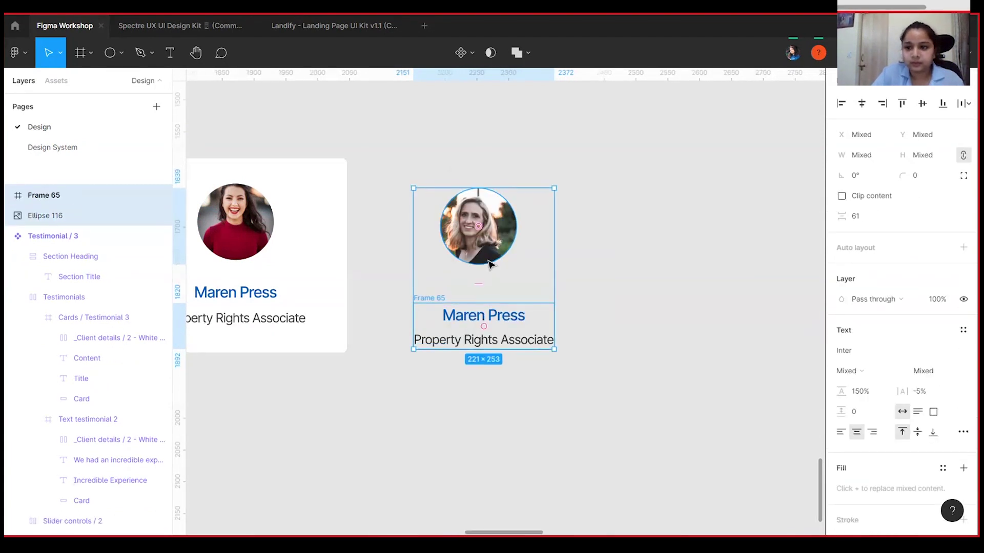
right_click(490, 263)
left_click(518, 308)
key("ctrl+z")
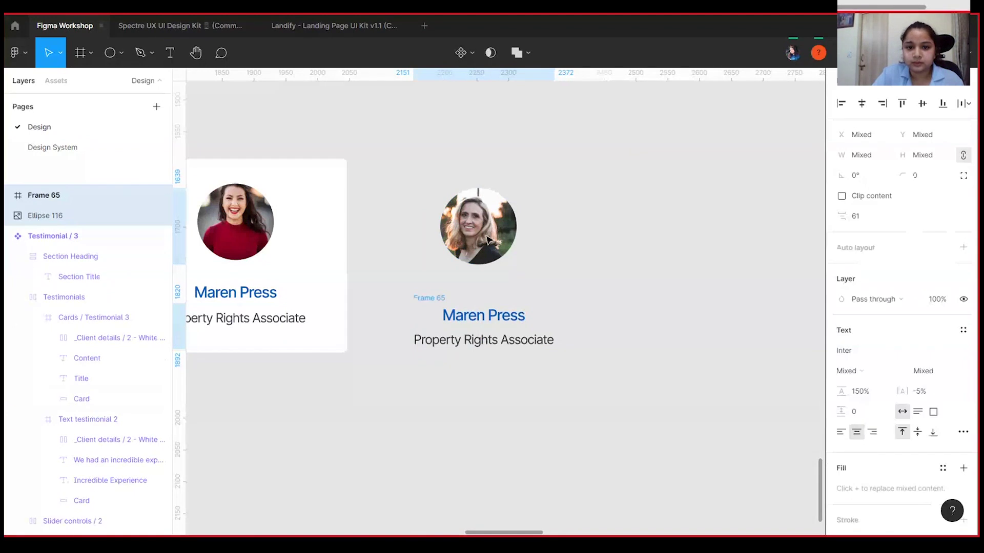
Step: Undo the plain frame around the name and job title texts and clear the selection
right_click(472, 247)
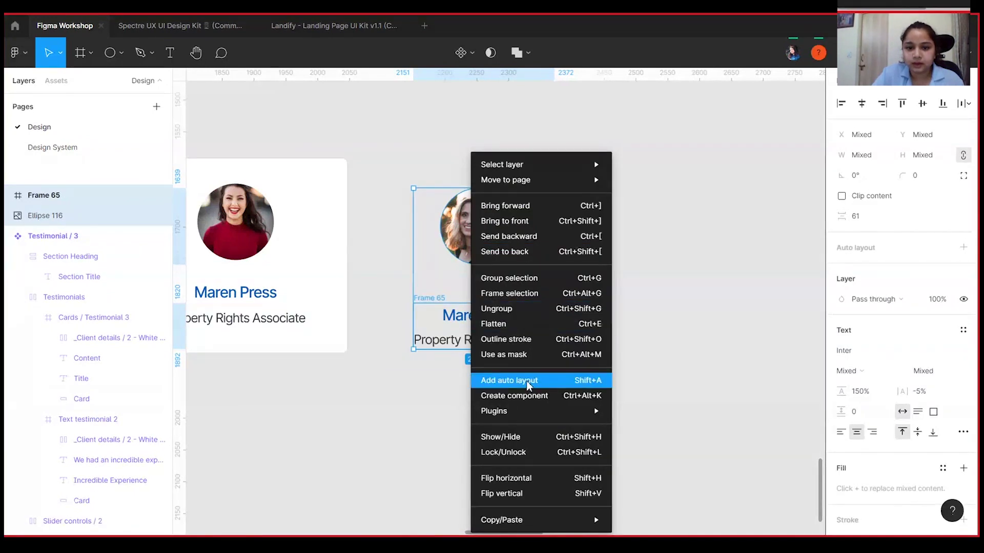
left_click(428, 386)
key("ctrl+z")
key("ctrl+z")
key("ctrl+z")
left_click(524, 365)
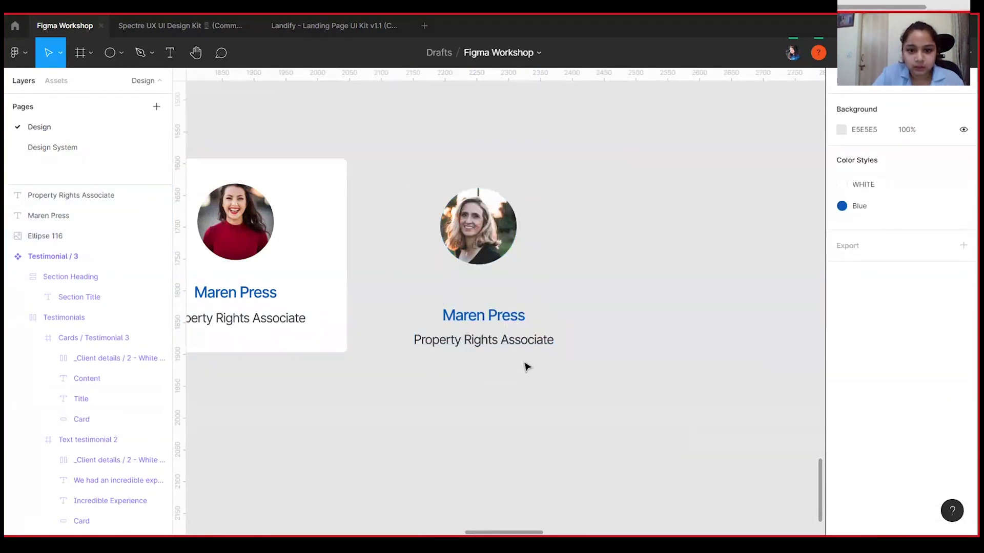
Step: Wrap the name and job title in a vertical auto layout frame with its contents centred
left_click(513, 341)
left_click(503, 320, "shift")
key("shift+a")
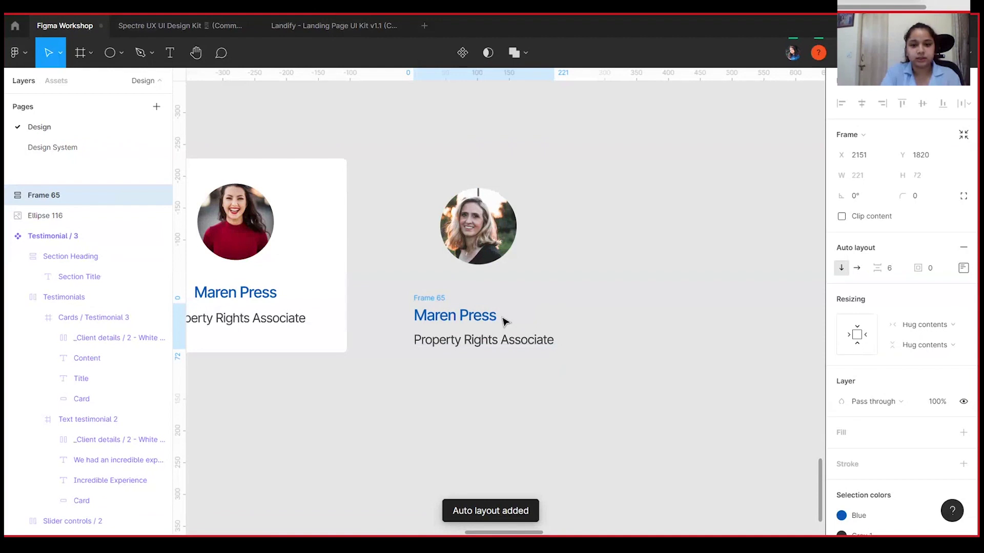
left_click(964, 267)
left_click(922, 323)
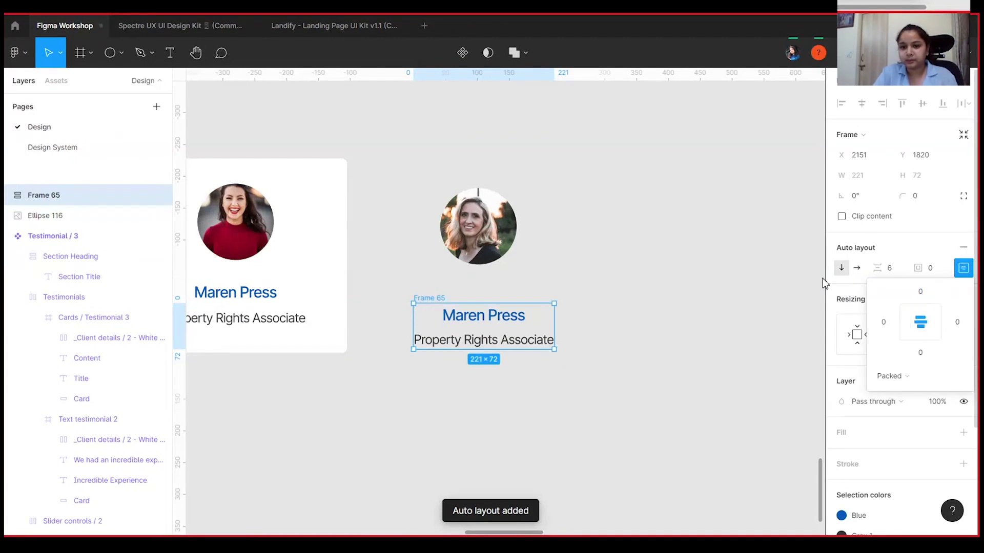
Step: Combine the portrait and the text frame in a centred vertical auto layout frame with spacing 24
left_click(484, 233, "shift")
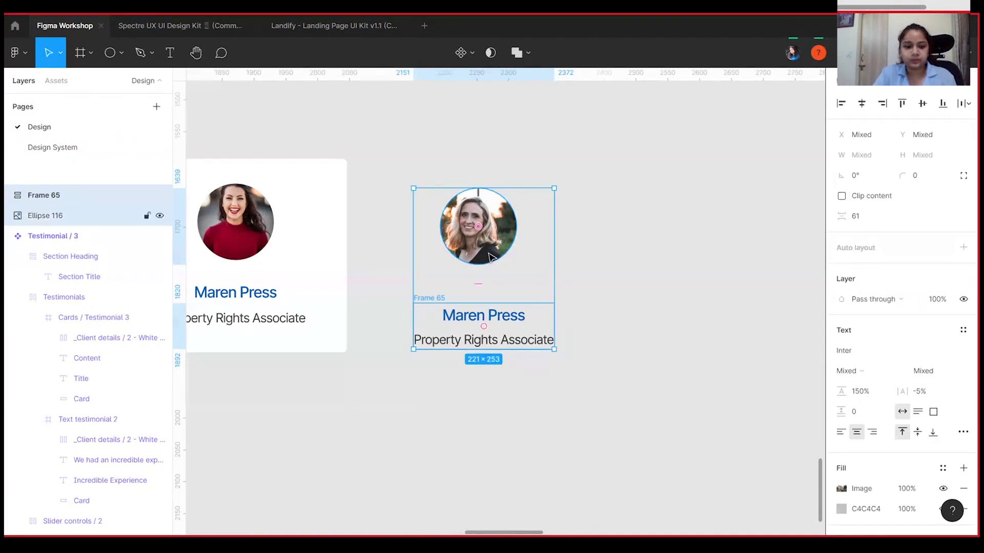
key("shift+a")
left_click(964, 267)
left_click(920, 321)
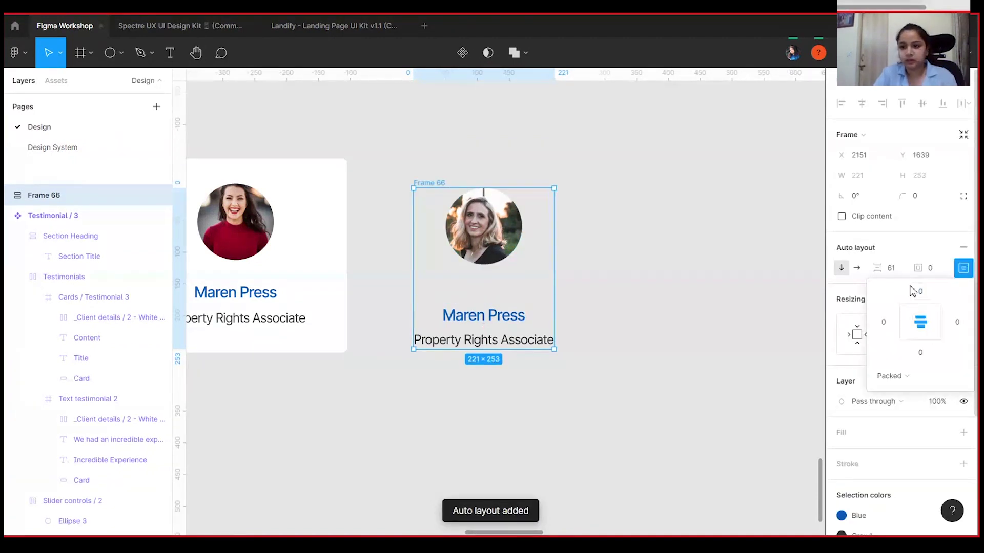
left_click(901, 268)
type("24")
key("Return")
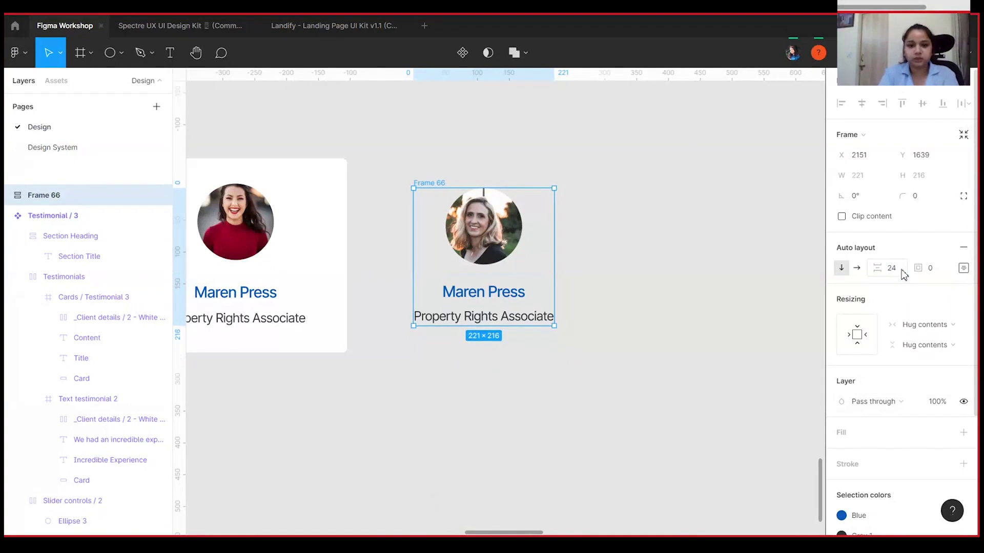
Step: Move the new card frame slightly away from the reference card and set its top and bottom padding to 24
left_click(461, 143)
left_click_drag(439, 186, 455, 197)
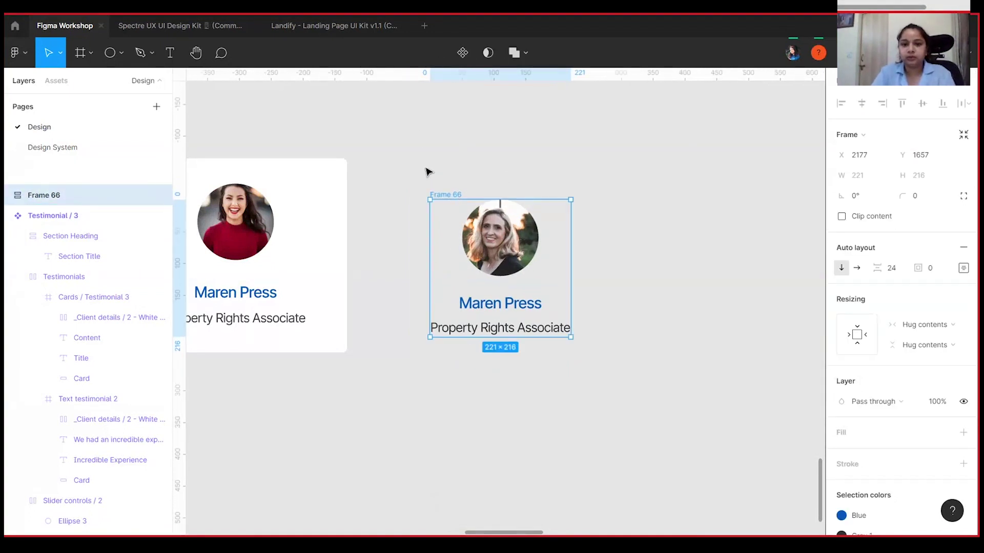
left_click(964, 268)
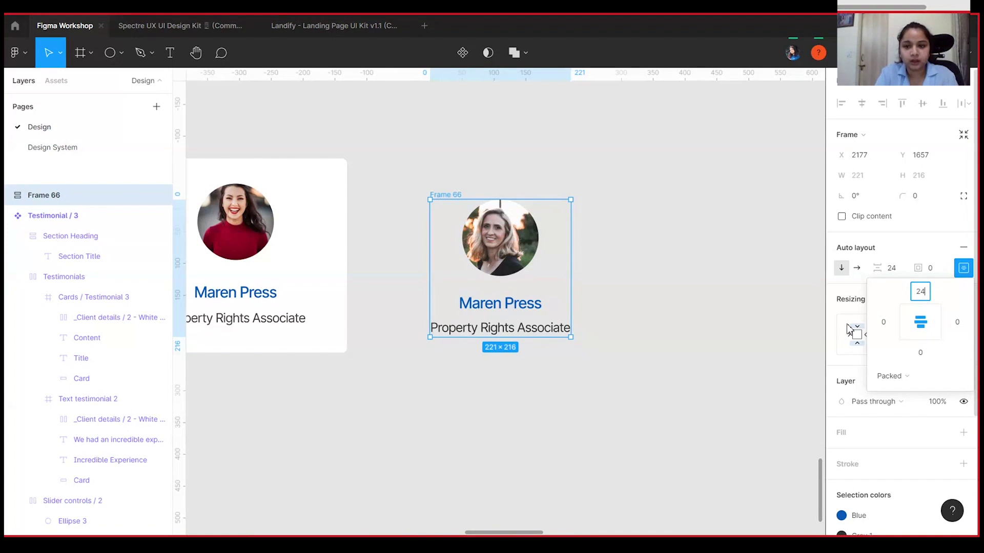
type("24")
key("Return")
left_click(914, 360)
type("2")
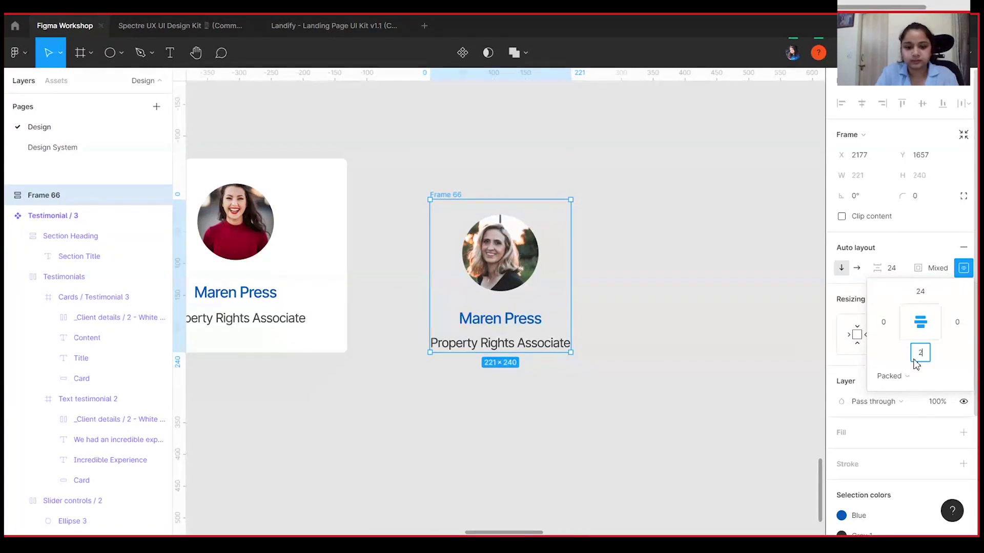
type("4")
key("Return")
Step: Inspect the portrait and the text frame inside the white reference card for their size and layout settings
left_click_drag(430, 187, 503, 206)
left_click(354, 229)
left_click(311, 235)
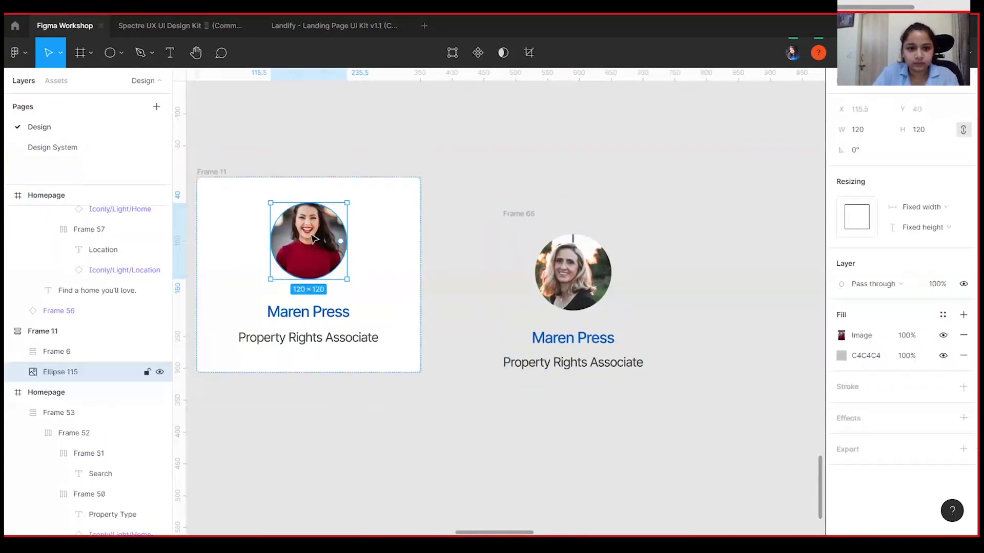
left_click(328, 328)
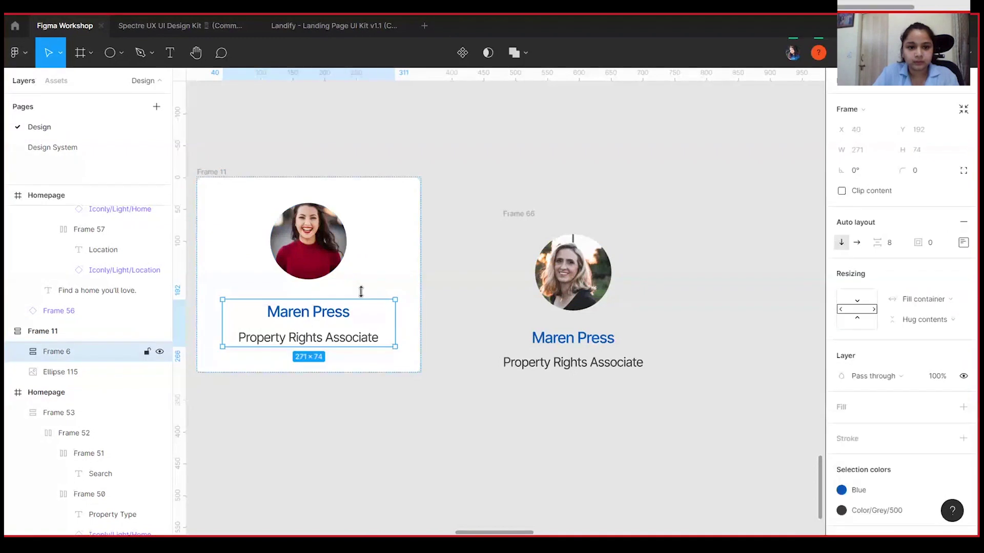
Step: Set the new team card's left and right padding to 40
left_click(525, 221)
left_click(520, 214)
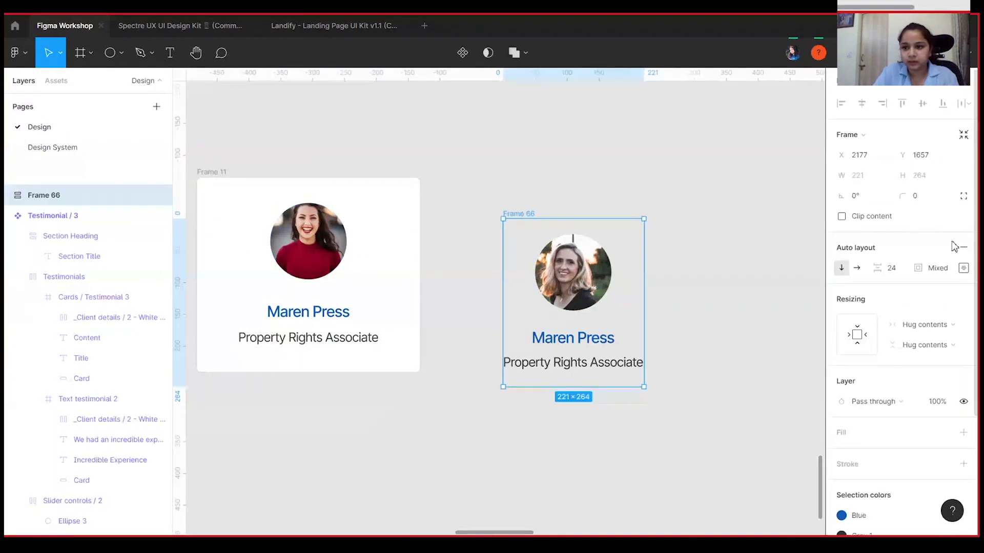
left_click(964, 269)
left_click(884, 321)
type("40")
key("Return")
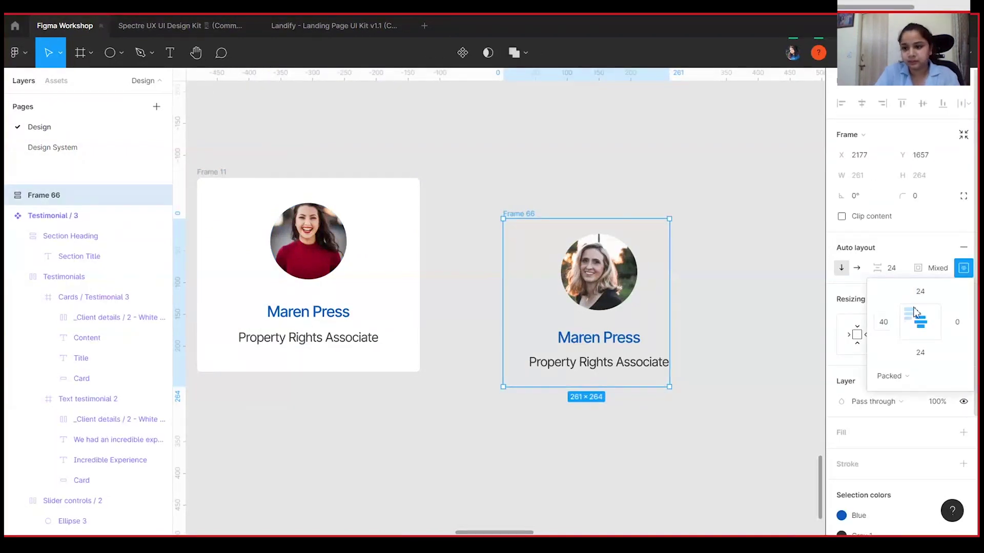
left_click(961, 323)
type("40")
key("Return")
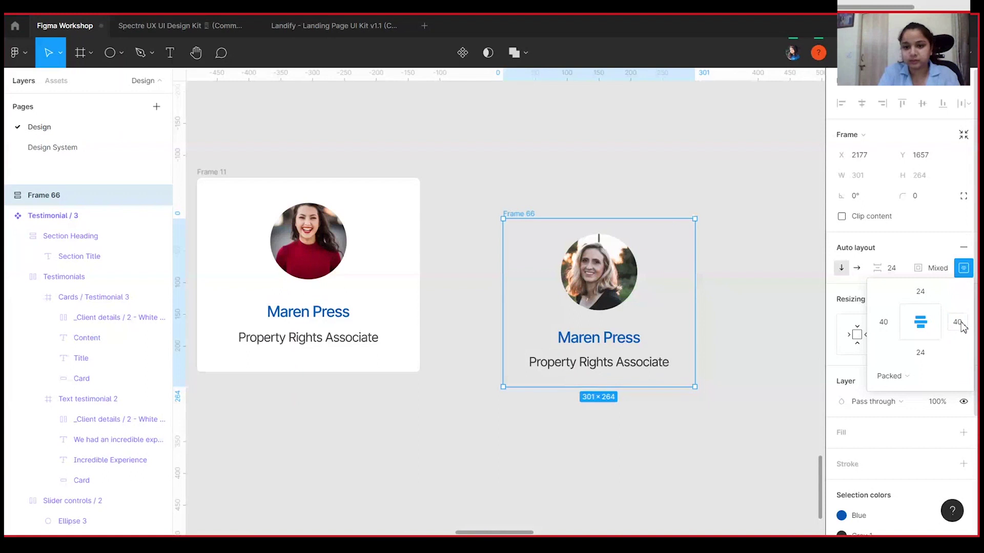
Step: Give the new team card a white FFFFFF fill and a corner radius of 8
left_click(587, 141)
scroll(518, 175, "down", 1)
scroll(517, 174, "right", 2)
left_click(466, 196)
scroll(538, 149, "down", 1)
scroll(538, 149, "right", 1)
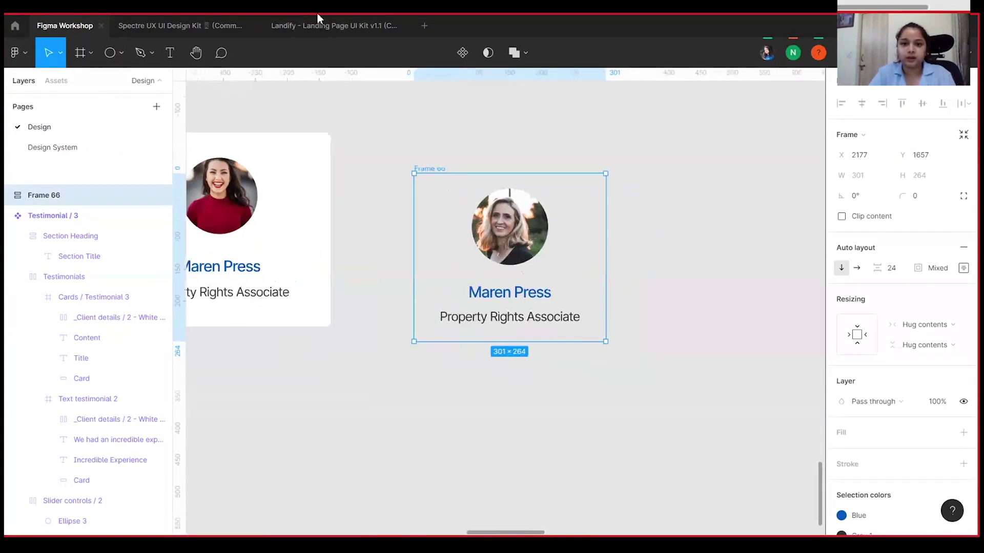
left_click(963, 433)
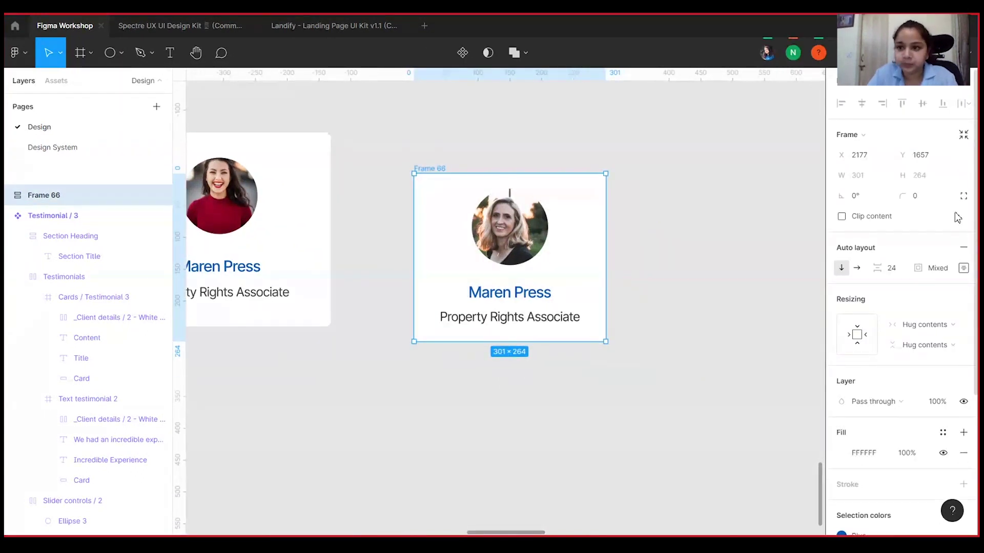
left_click(926, 195)
type("4")
key("BackSpace")
type("8")
key("Return")
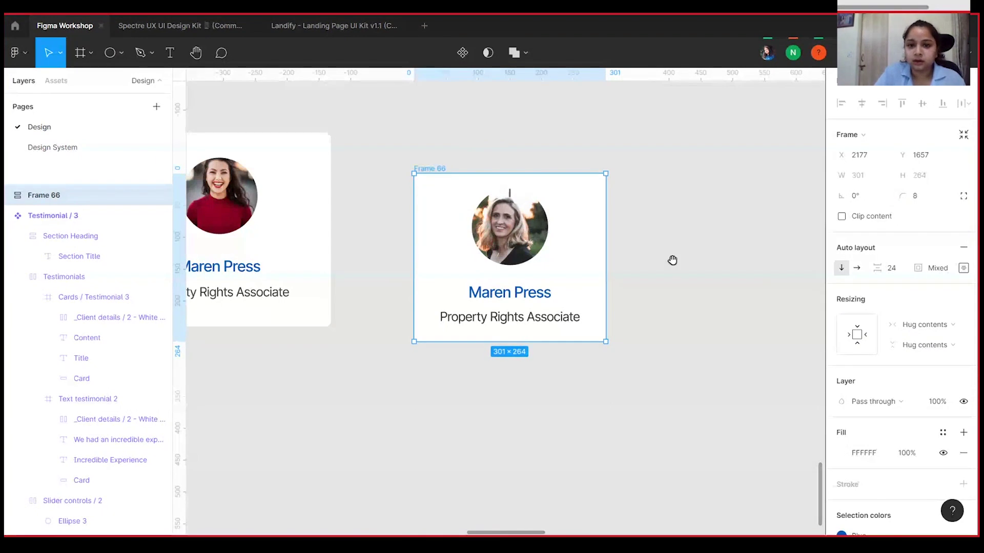
Step: Add a drop shadow to the team card and set its opacity to 12%
left_click_drag(672, 259, 646, 239)
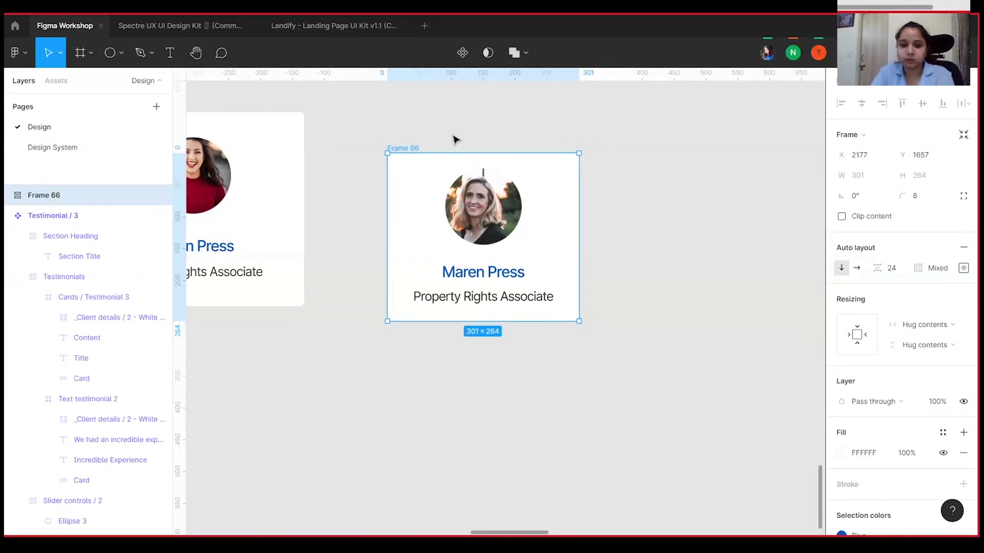
key("minus")
key("minus")
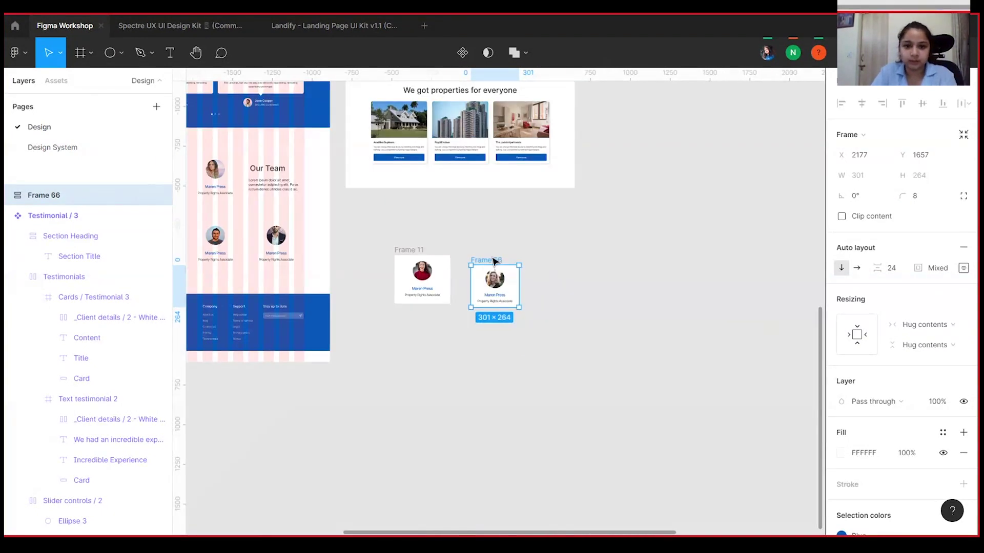
key("plus")
key("plus")
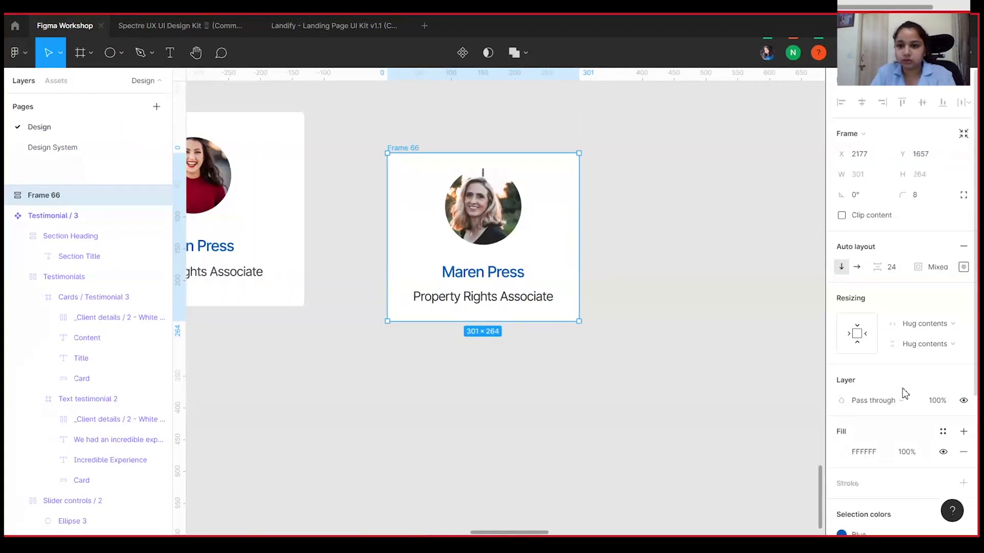
scroll(905, 394, "down", 4)
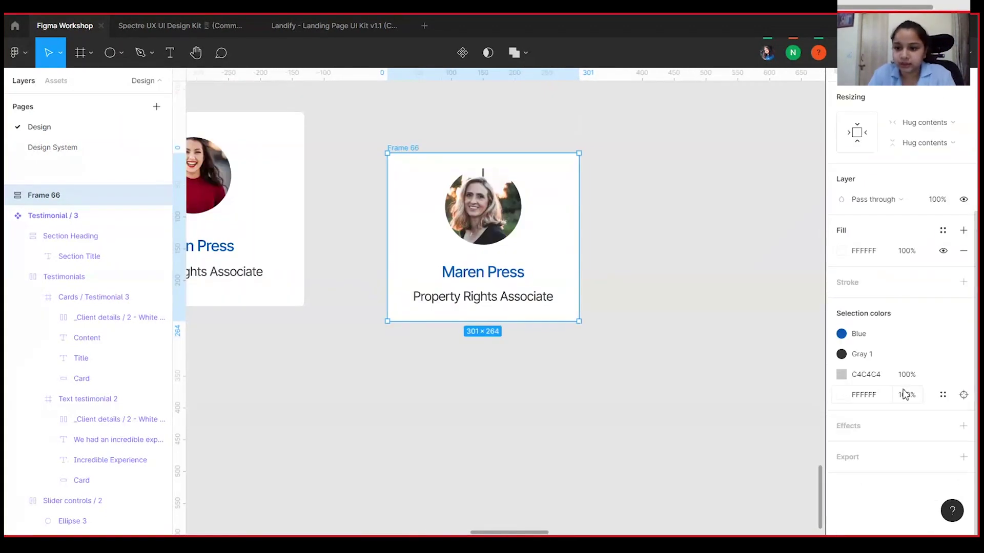
left_click(963, 427)
left_click(839, 445)
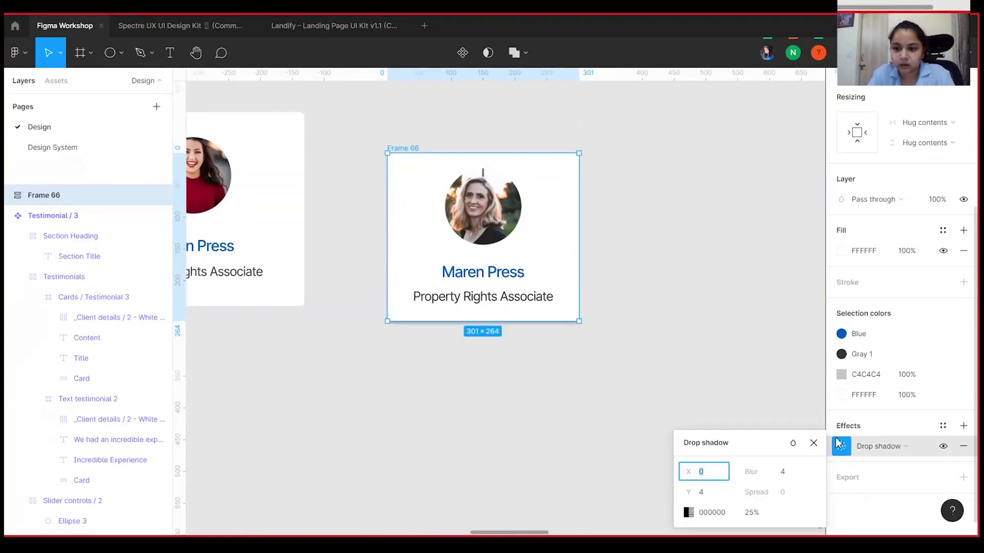
left_click(761, 515)
type("12")
key("Return")
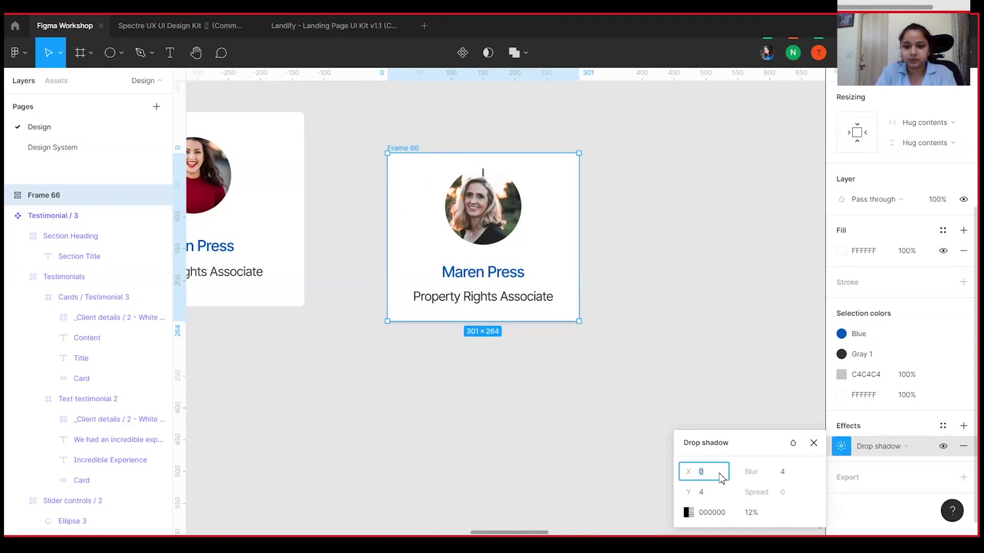
Step: Set the card shadow's X offset to 6, blur to 12 and opacity to 8%
type("6")
key("Return")
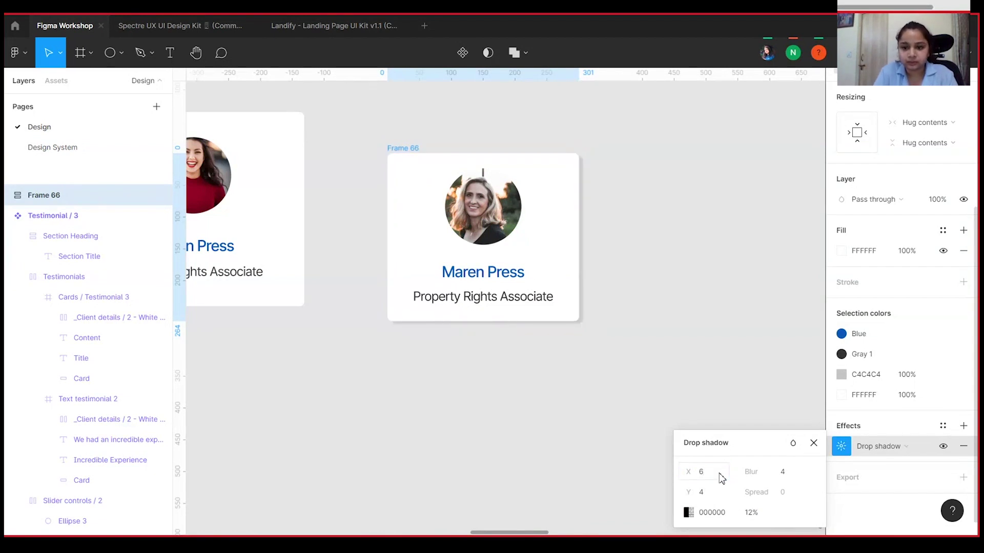
type("12")
key("Return")
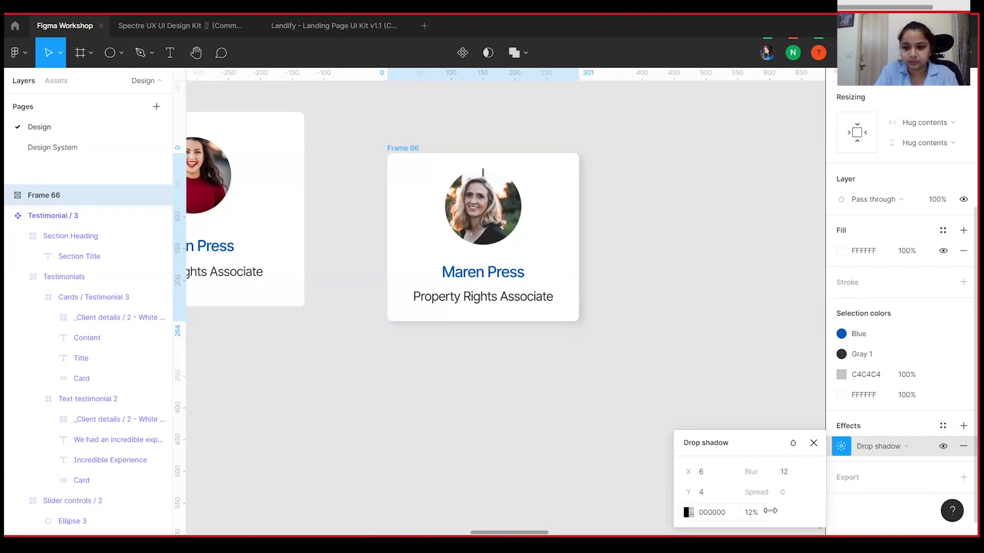
left_click(751, 512)
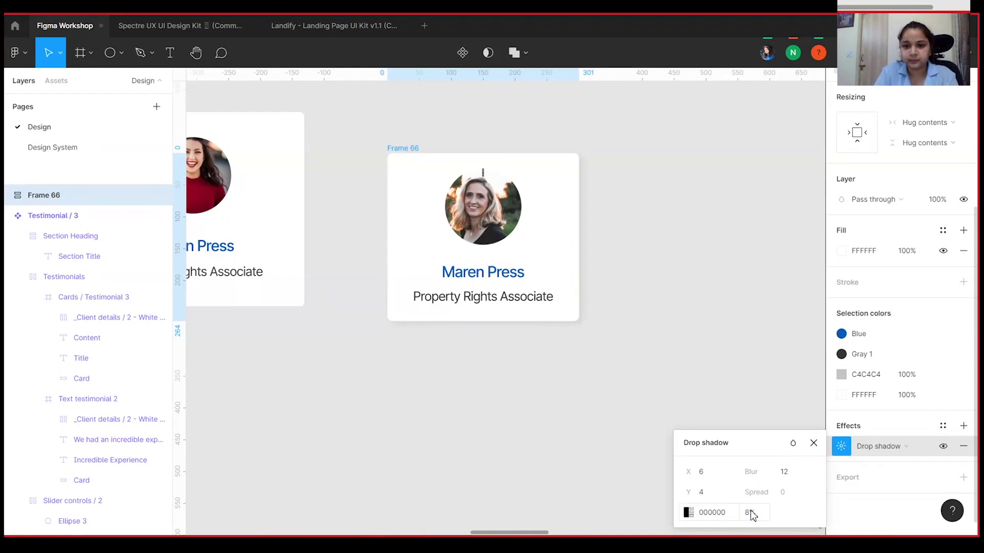
left_click(654, 280)
Step: Move the team card up beneath the MacBook Pro - 1 frame and set its top and bottom padding to 40
key("minus")
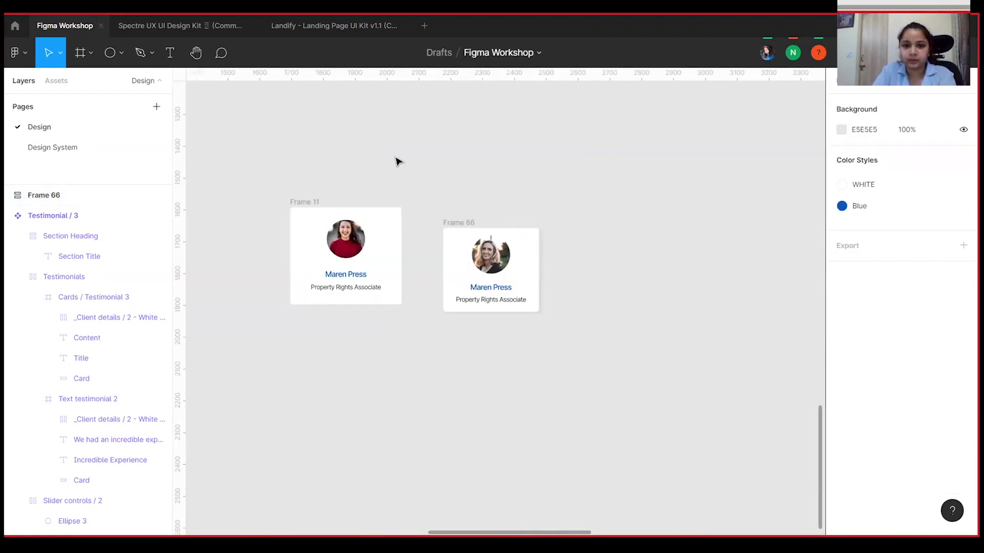
left_click_drag(451, 225, 397, 250)
left_click_drag(563, 287, 573, 265)
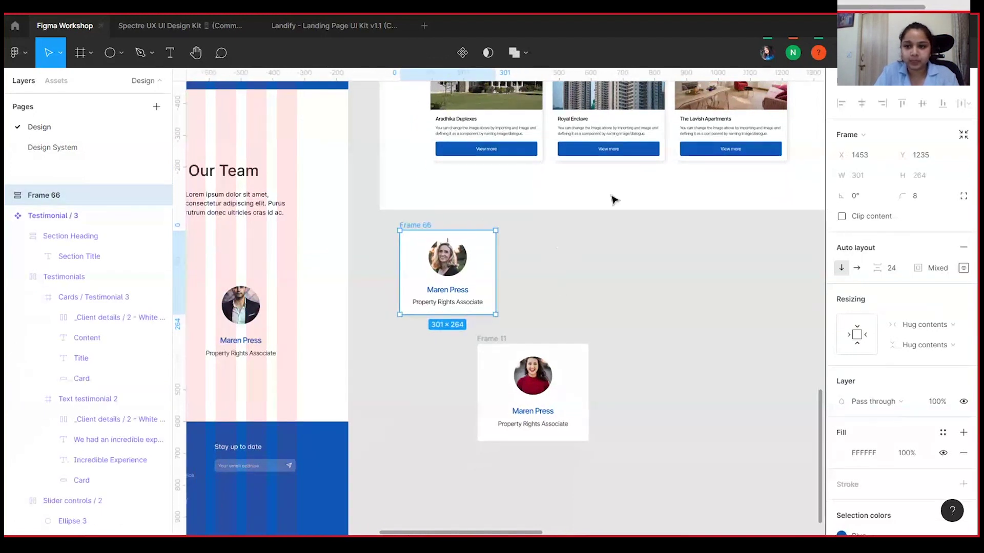
left_click(963, 268)
type("40")
key("Return")
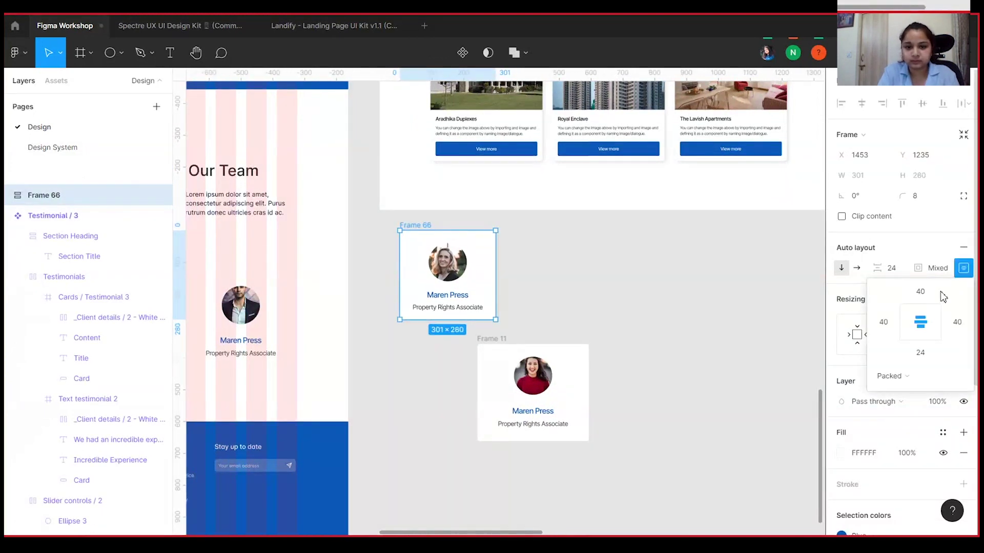
left_click(927, 359)
type("40")
key("Return")
left_click(650, 307)
Step: Turn the team card into a component beside the MacBook Pro - 1 frame and place an instance of it below
left_click(416, 226)
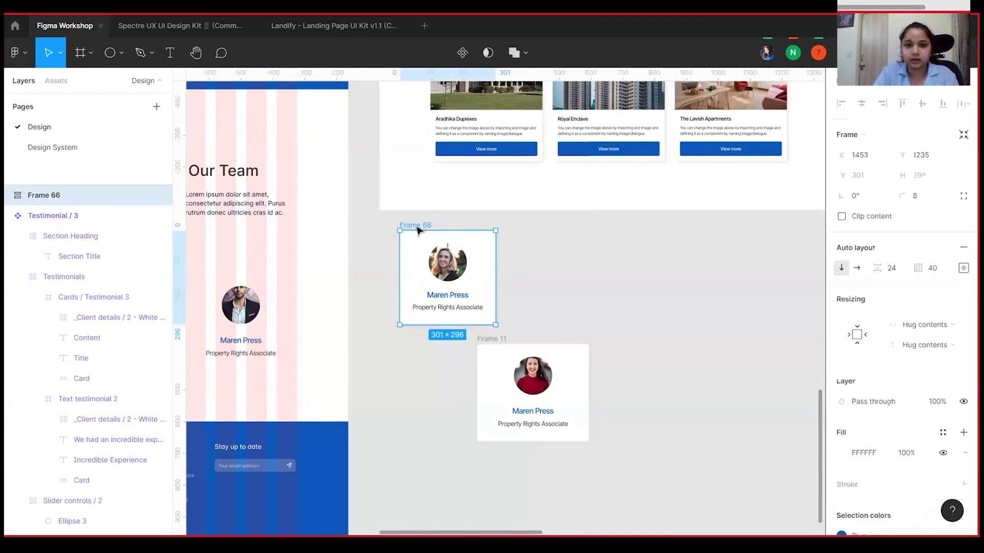
left_click(459, 57)
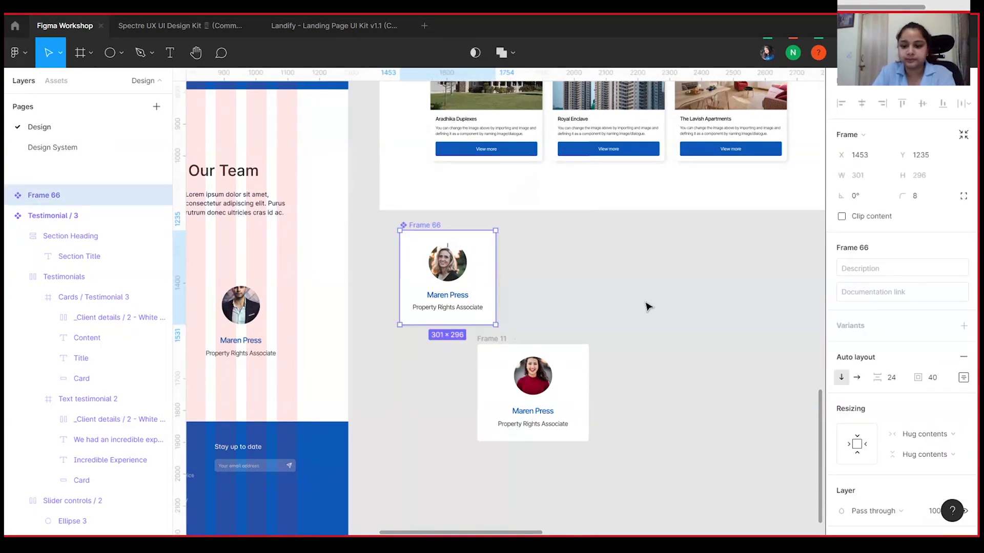
key("ctrl+minus")
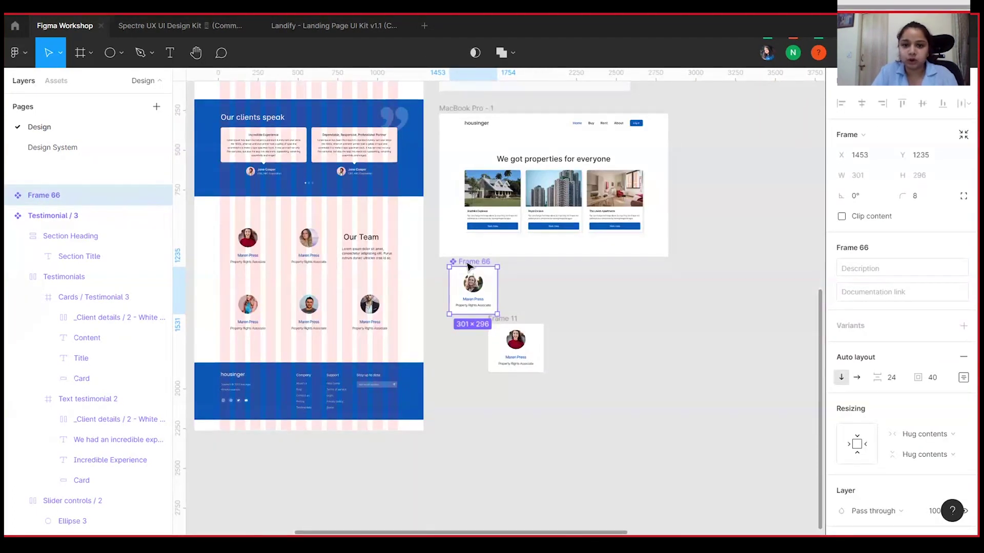
left_click_drag(468, 266, 695, 352)
left_click(702, 335)
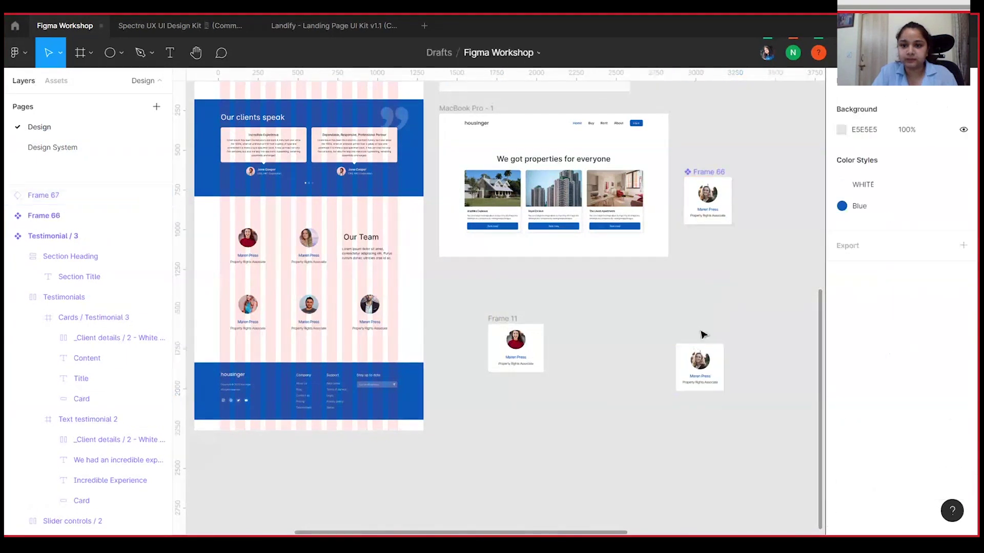
Step: Delete the standalone white reference card, Frame 11, from the canvas
left_click(700, 353)
left_click(513, 333)
key("Delete")
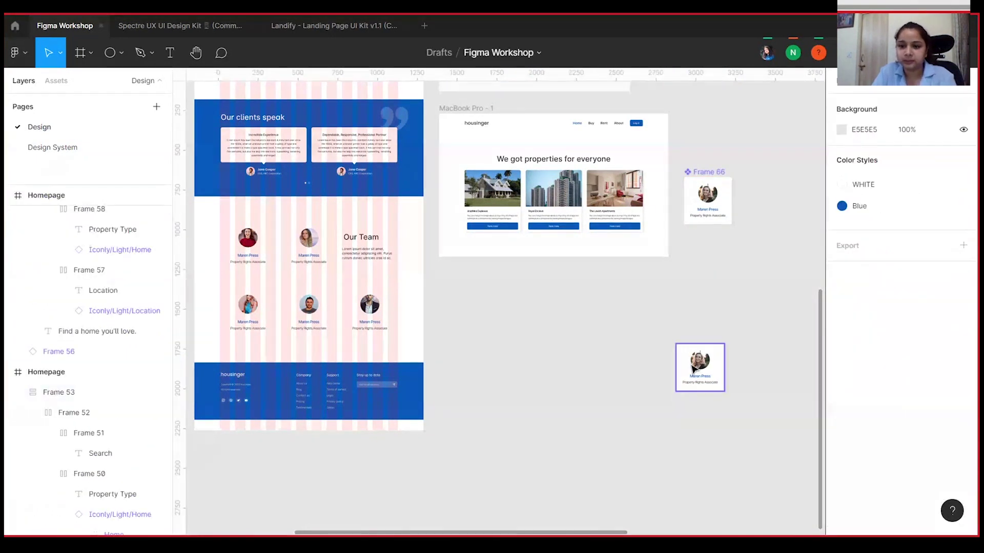
Step: Place the card instance below the homepage testimonials at X 160, Y 2666 and duplicate it alongside at X 512
left_click(691, 366)
left_click_drag(702, 366, 410, 233)
left_click_drag(503, 297, 512, 312)
key("plus")
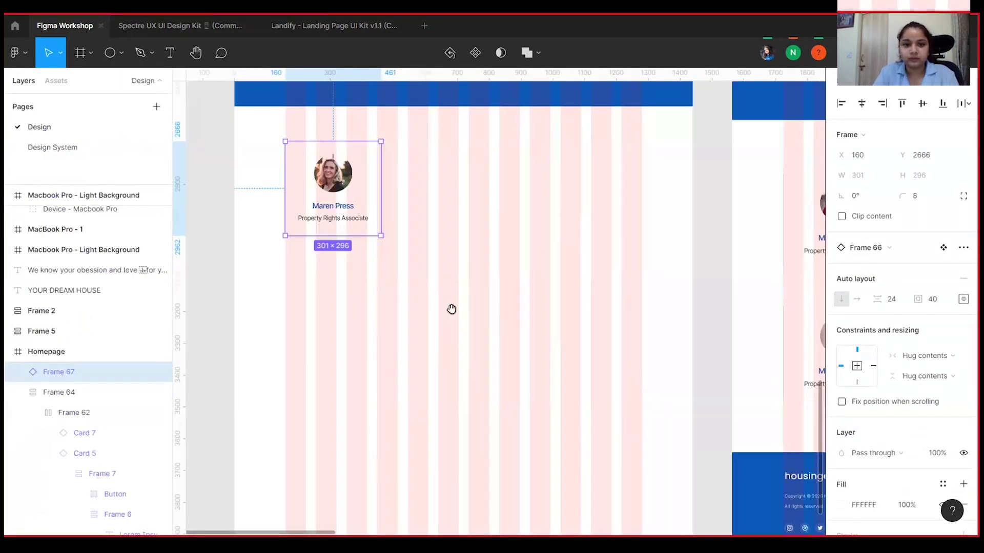
left_click_drag(450, 309, 461, 335)
left_click_drag(541, 294, 569, 323)
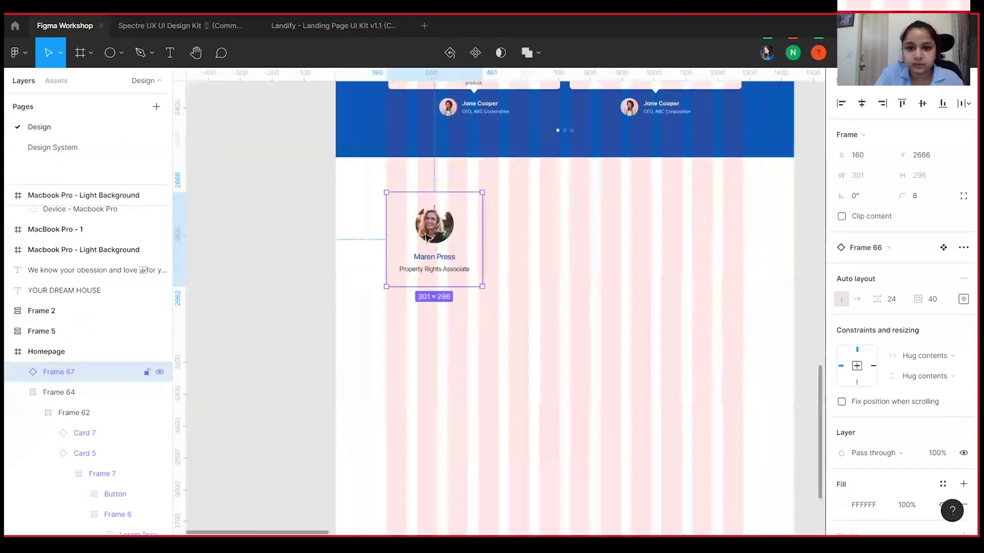
key("ctrl+d")
left_click_drag(429, 238, 531, 250)
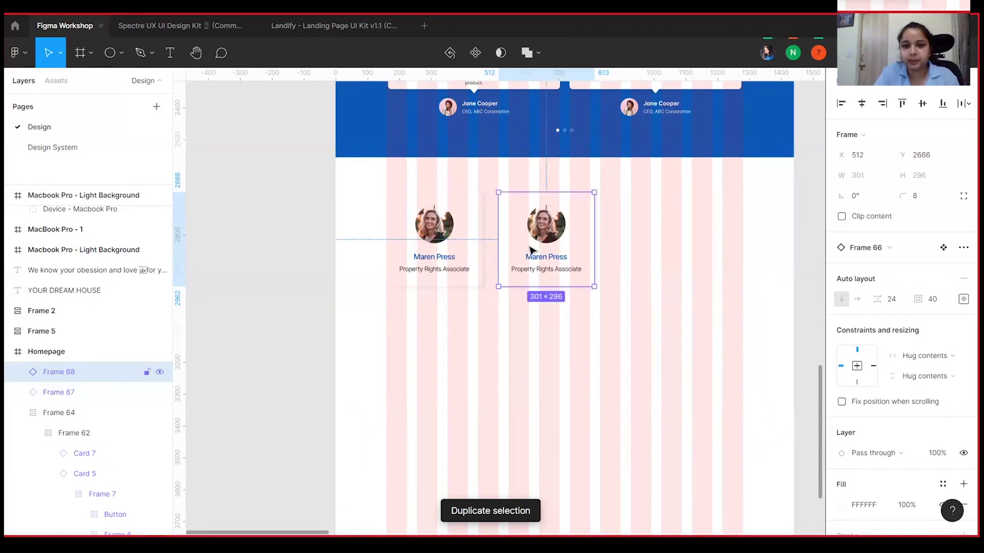
Step: Hide the 12-column layout grid of the Homepage frame being rebuilt
scroll(640, 244, "up", 15)
scroll(308, 123, "down", 5)
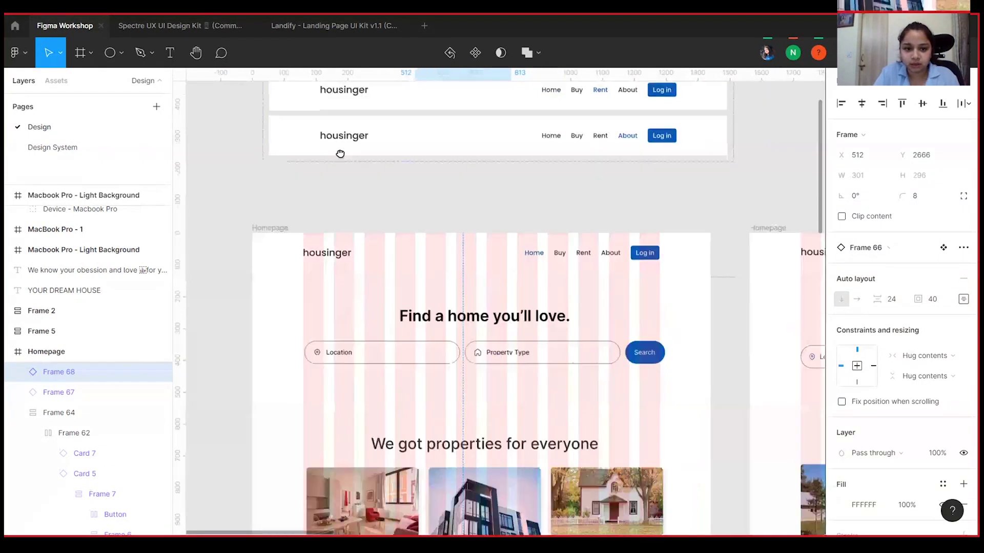
left_click(281, 227)
left_click(278, 224)
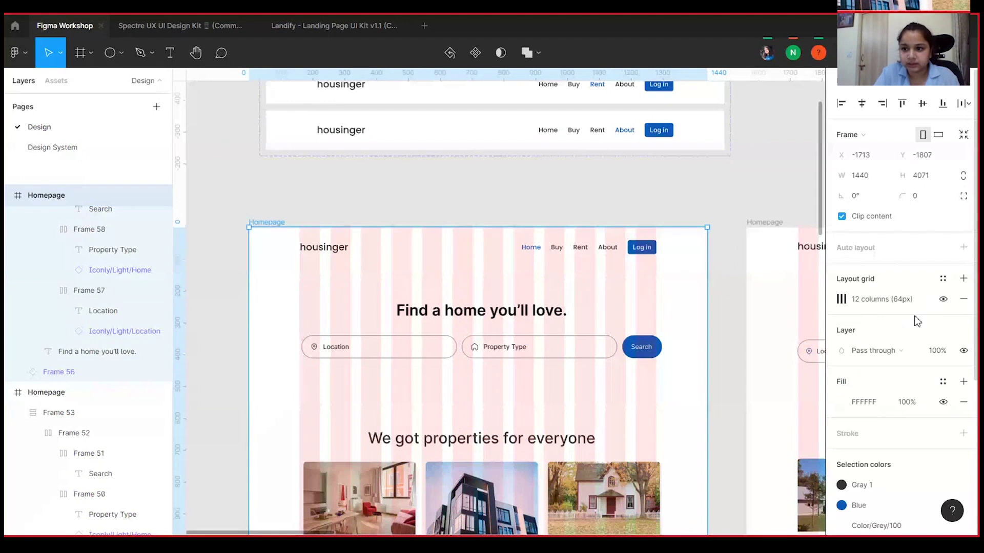
left_click(942, 299)
left_click(759, 411)
left_click(721, 470)
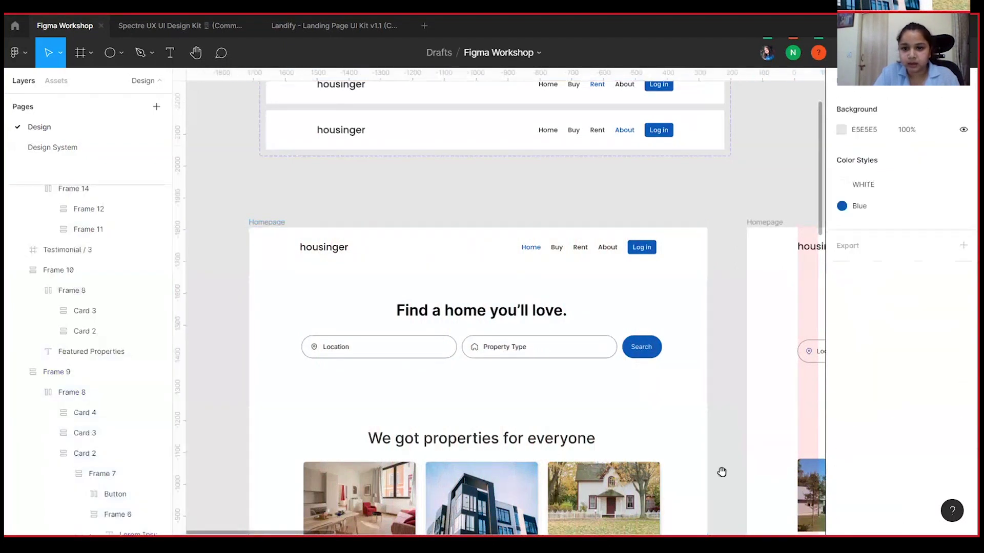
Step: Combine the two team cards in a horizontal auto layout frame with spacing 60
scroll(672, 288, "down", 15)
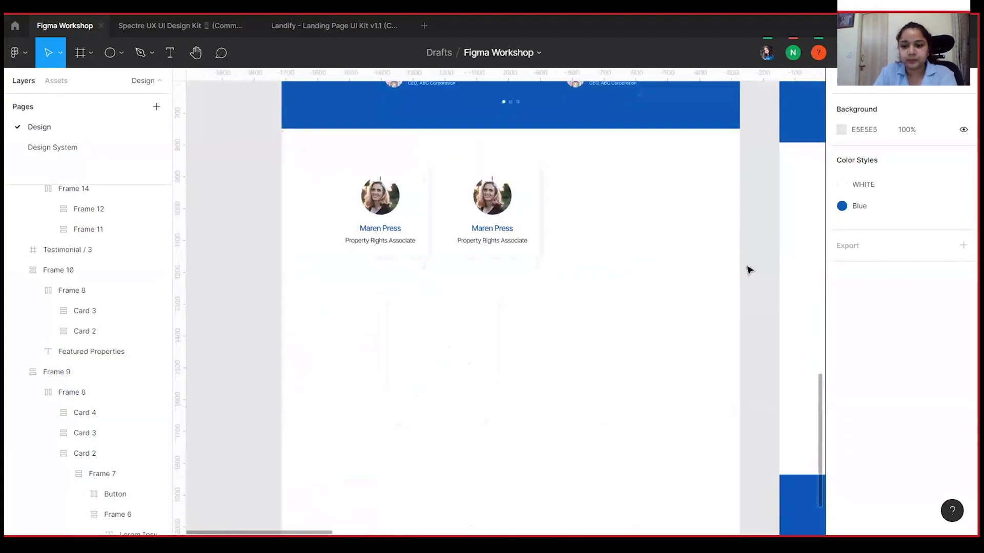
key("plus")
left_click_drag(496, 332, 554, 428)
left_click(338, 211)
left_click(566, 236, "shift")
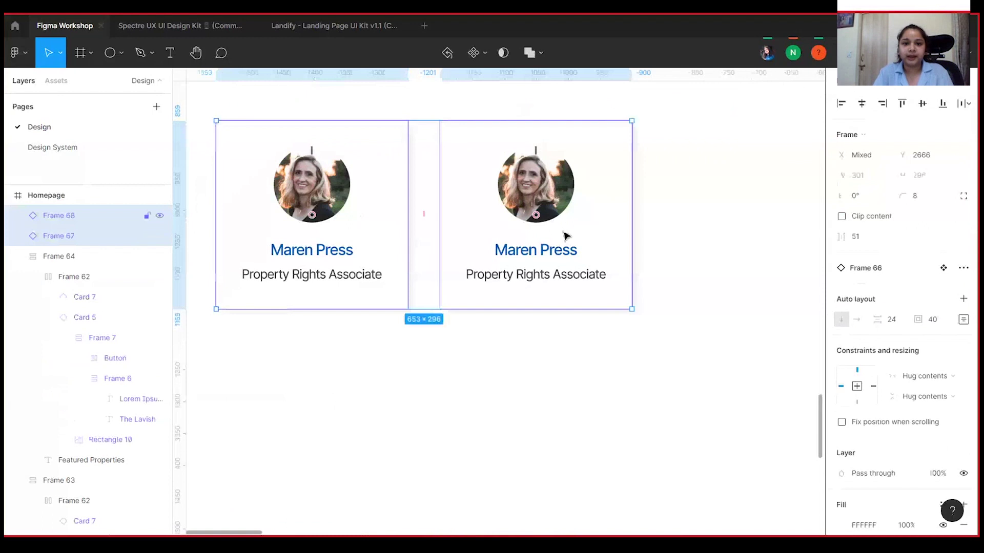
right_click(503, 205)
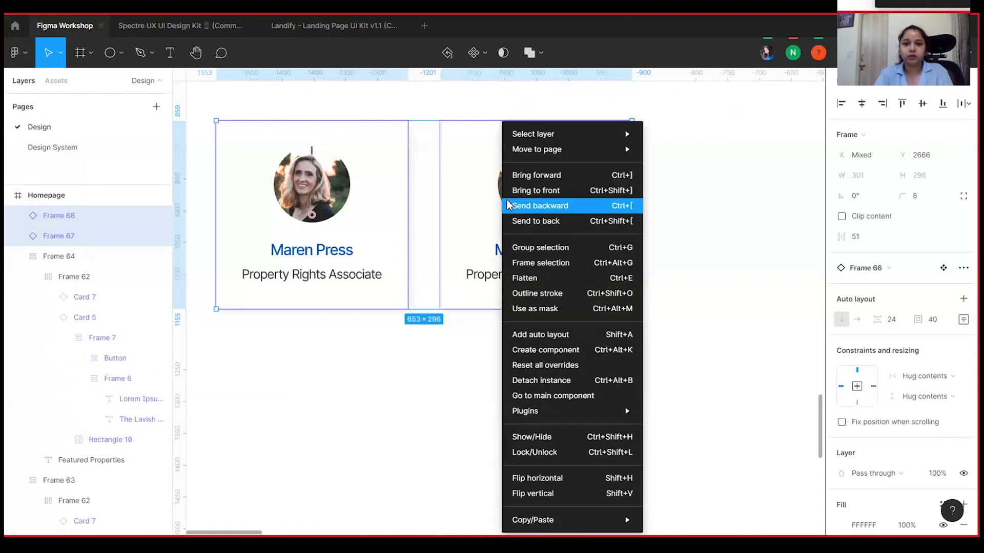
left_click(563, 338)
key("minus")
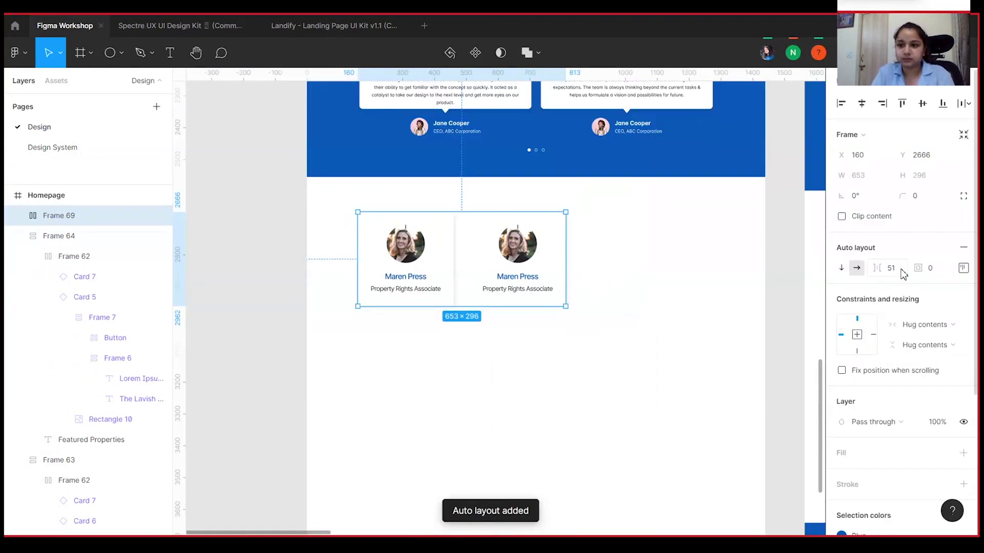
type("60")
key("Return")
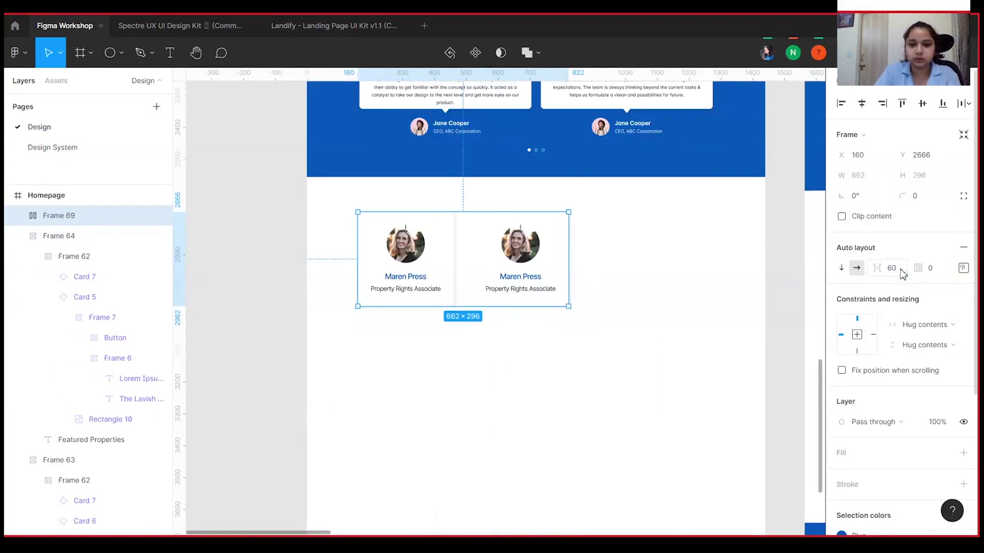
Step: Inspect the size and layout settings of the first team card in the reference homepage's Our Team section
scroll(378, 301, "right", 5)
double_click(639, 261)
double_click(639, 262)
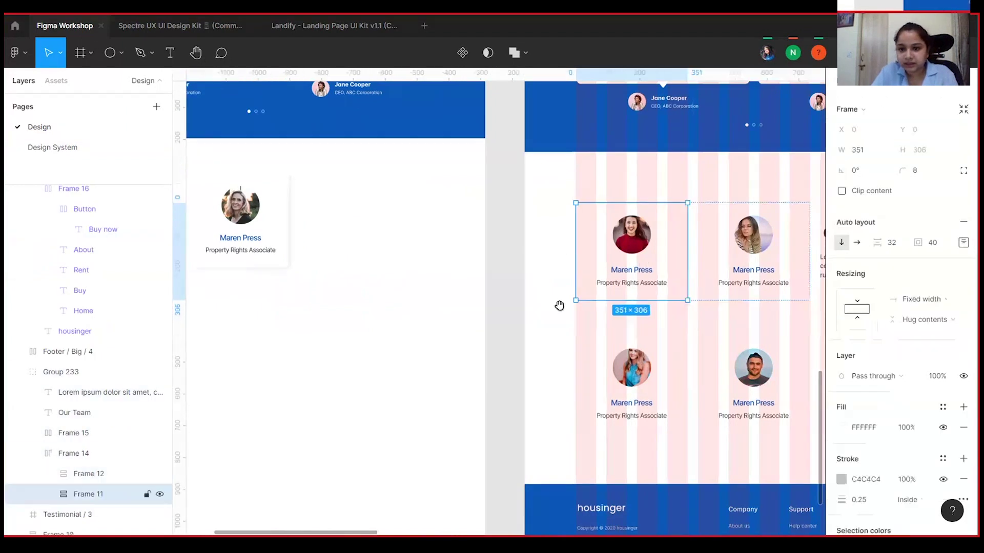
Step: Move the member card's main component beneath the MacBook Pro - 1 frame, at about X 2109, Y 1375
left_click_drag(431, 290, 368, 283)
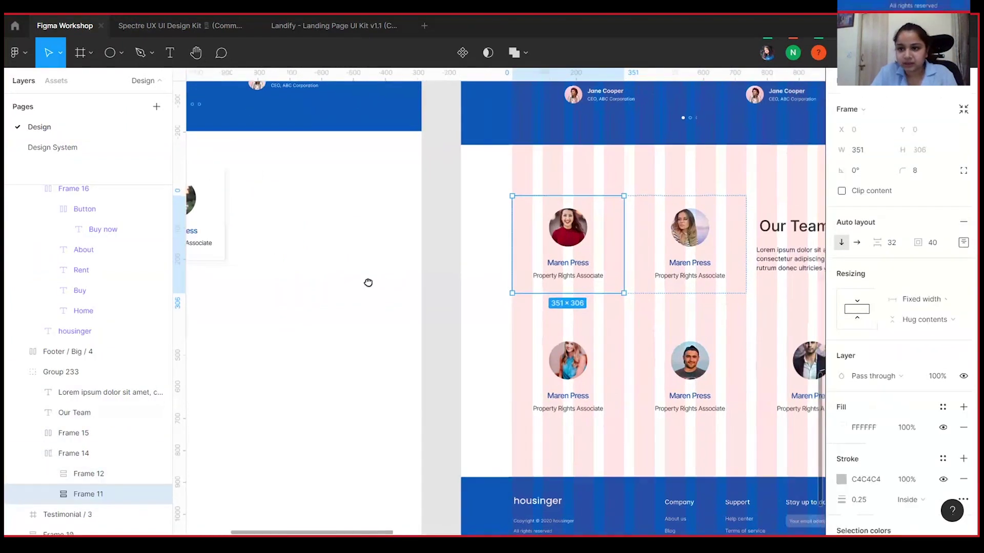
left_click(430, 248)
scroll(608, 311, "left", 5)
double_click(328, 252)
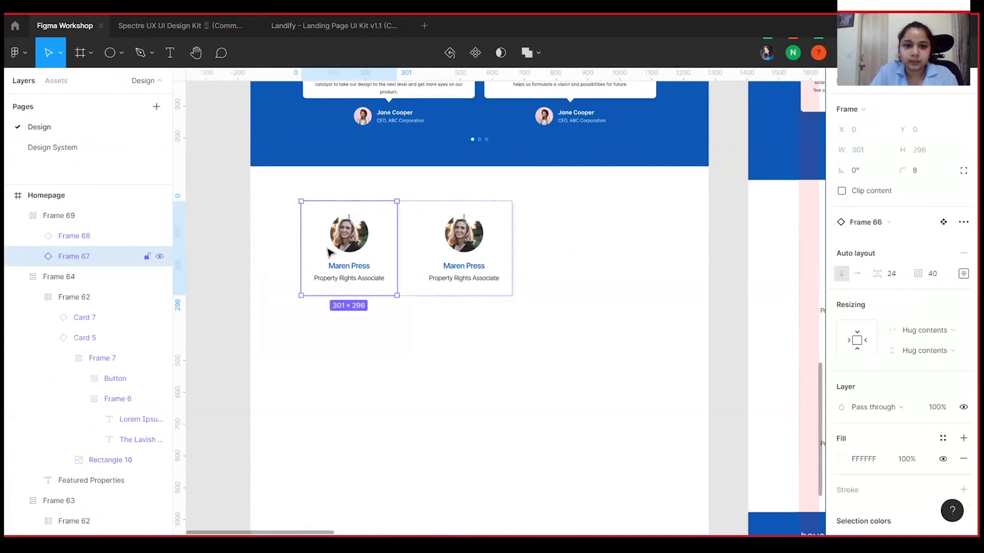
left_click_drag(693, 326, 172, 257)
left_click_drag(659, 330, 164, 331)
left_click_drag(445, 282, 234, 346)
key("ctrl+minus")
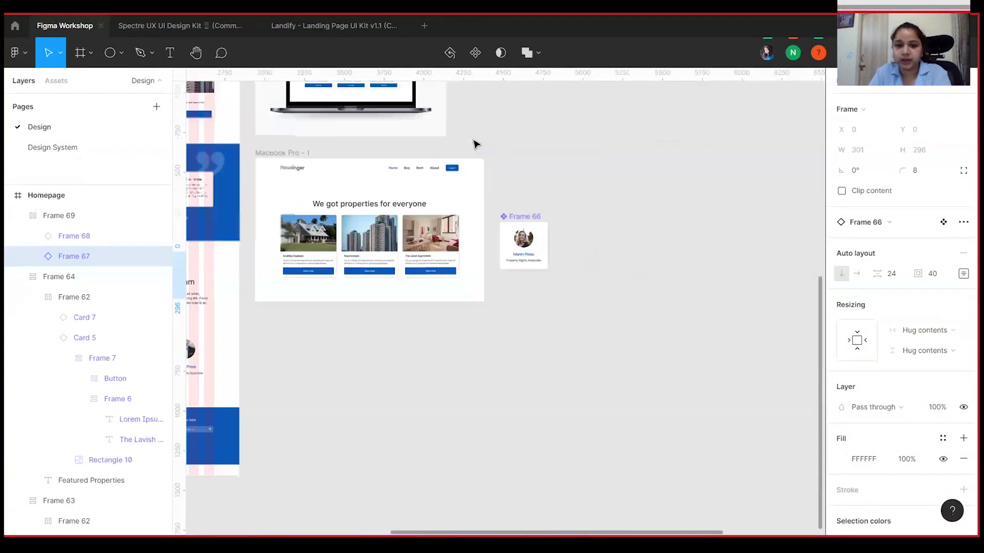
left_click_drag(481, 226, 572, 199)
left_click(510, 209)
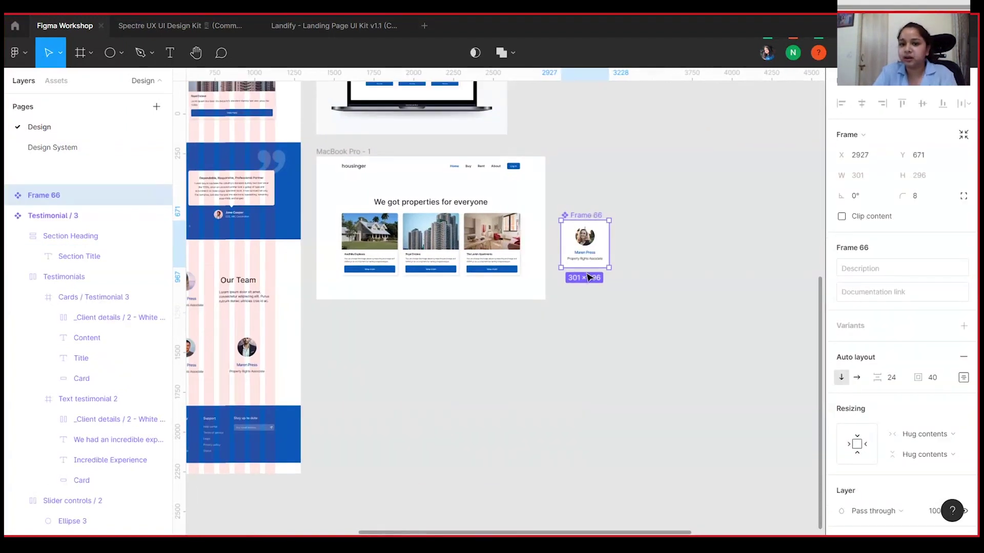
left_click_drag(585, 245, 469, 359)
left_click_drag(409, 316, 589, 290)
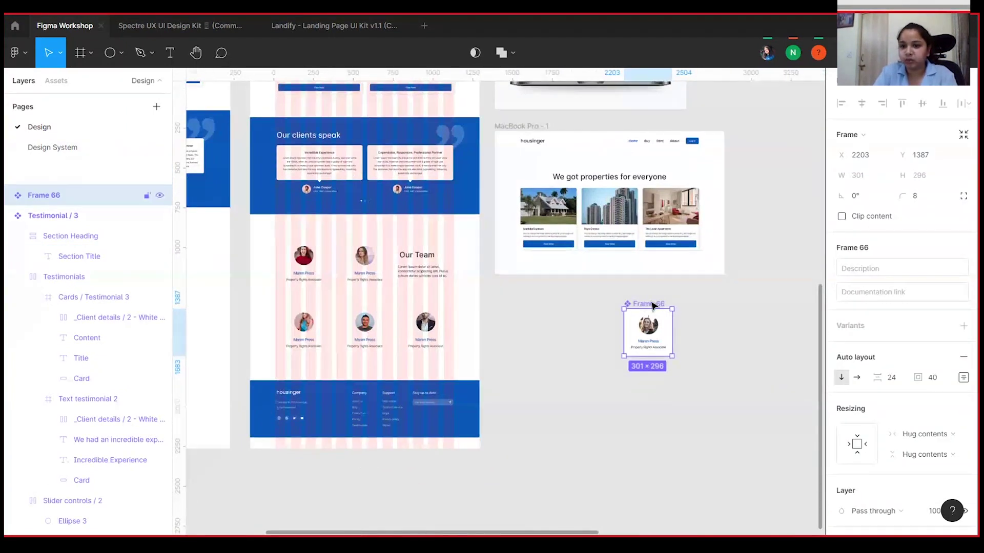
left_click_drag(654, 301, 638, 299)
left_click_drag(481, 303, 603, 305)
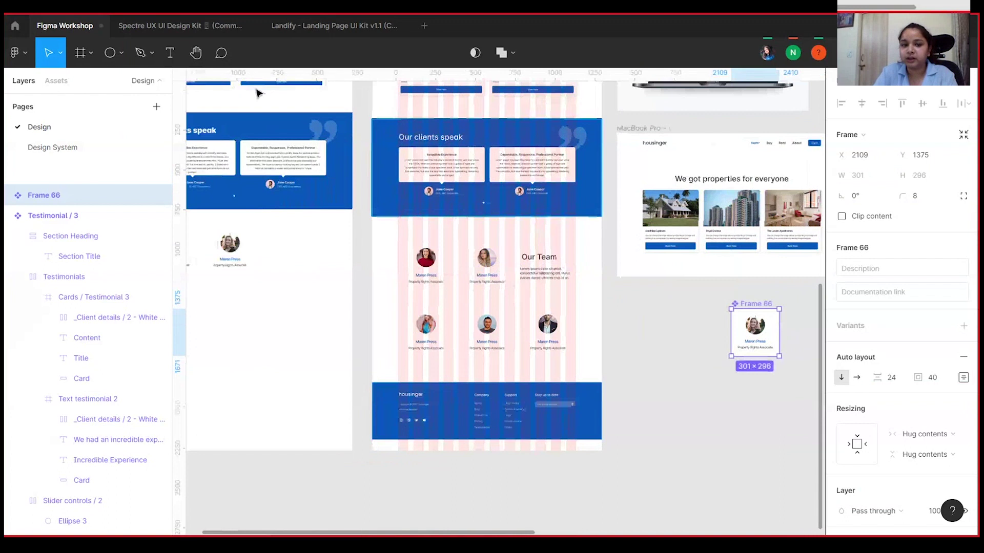
Step: Try to set the profile photo's width to Fill container in the member card's main component
double_click(241, 239)
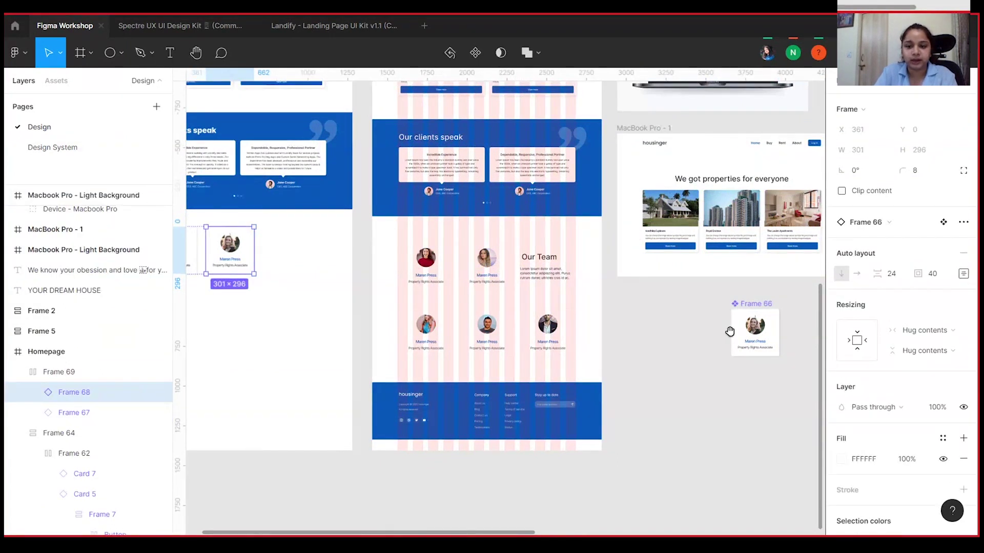
left_click_drag(730, 331, 504, 288)
left_click(641, 292)
key("plus")
key("plus")
left_click_drag(739, 244, 641, 249)
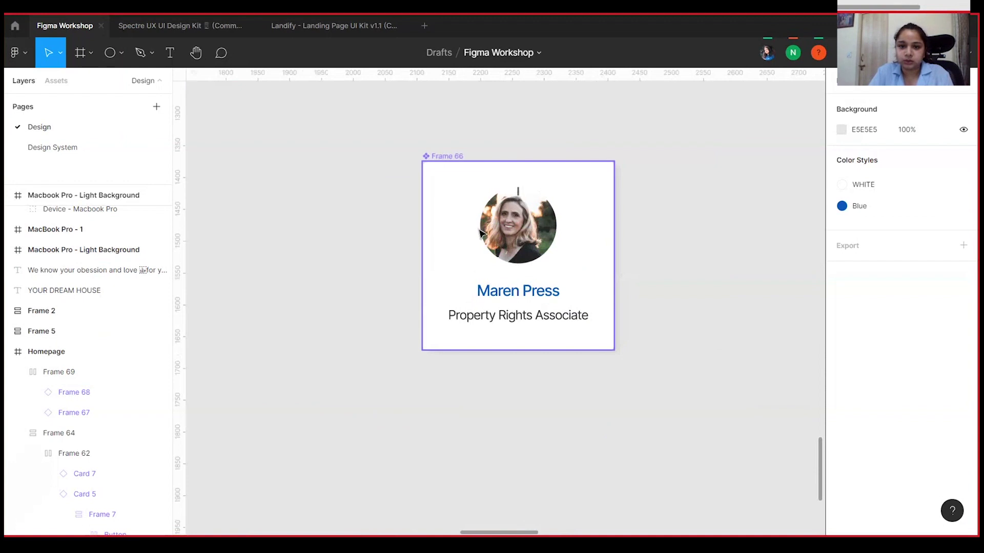
double_click(482, 234)
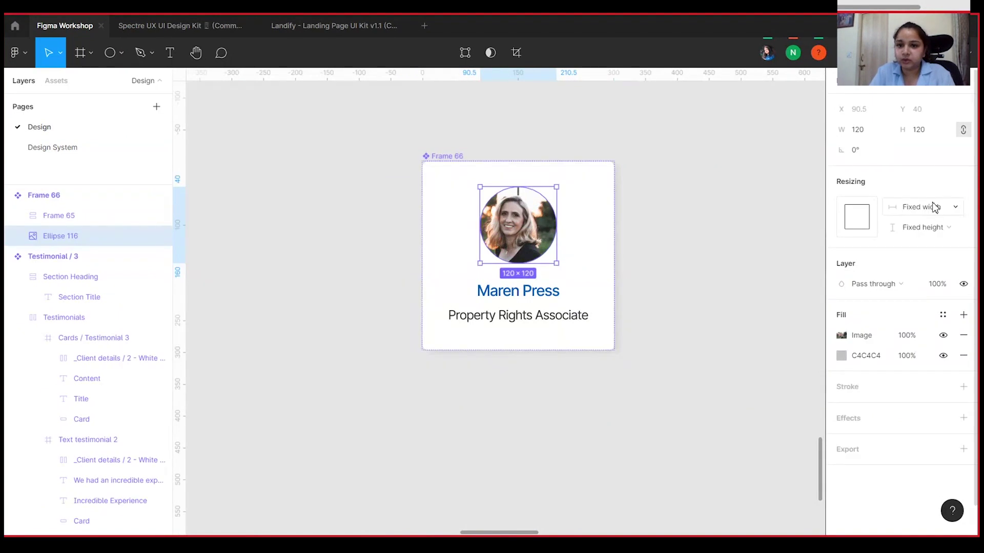
left_click(934, 207)
left_click(934, 207)
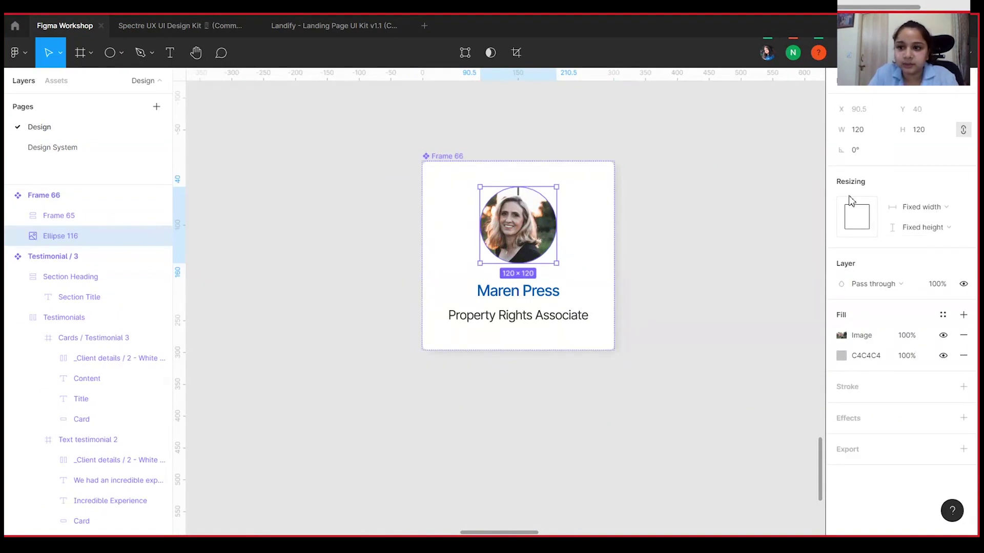
left_click(930, 206)
left_click(933, 220)
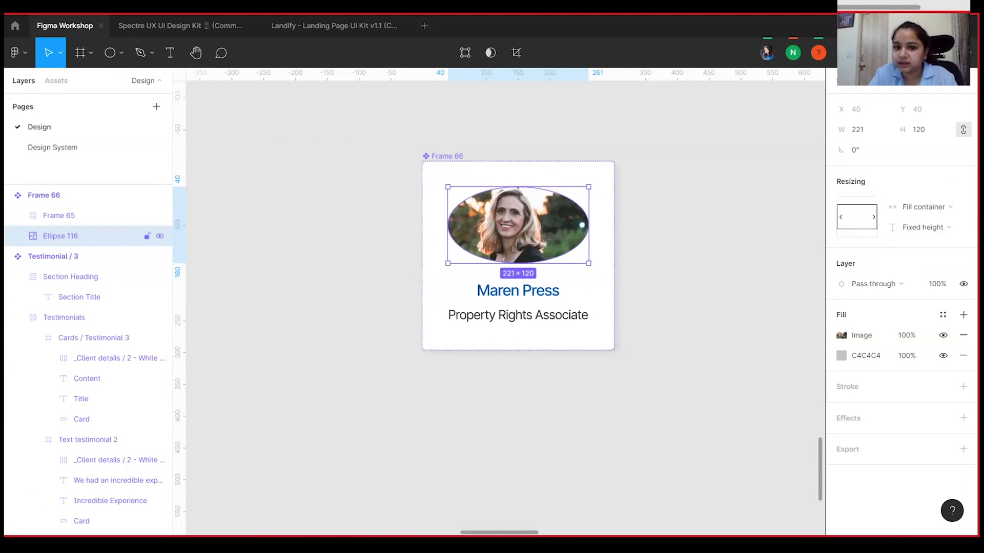
left_click(512, 310)
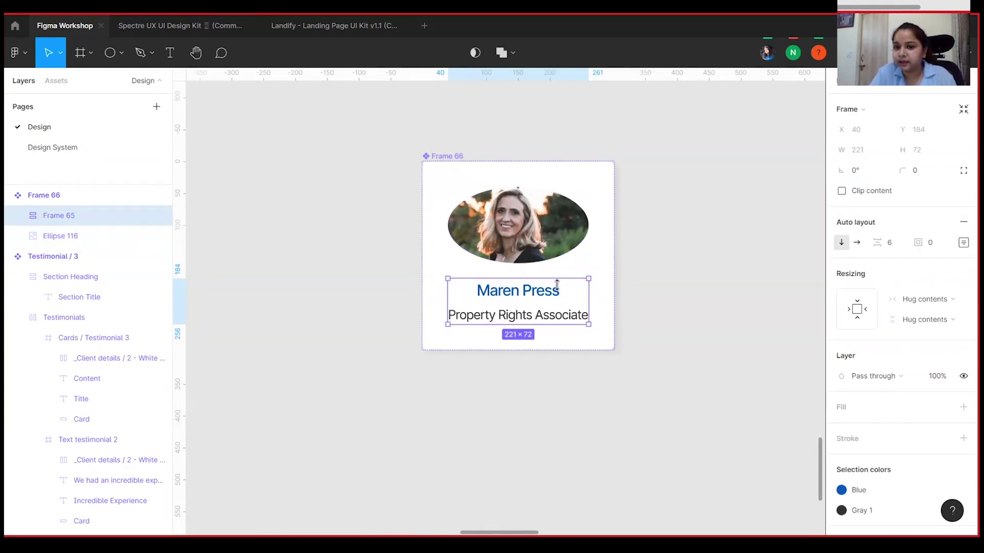
left_click(574, 225)
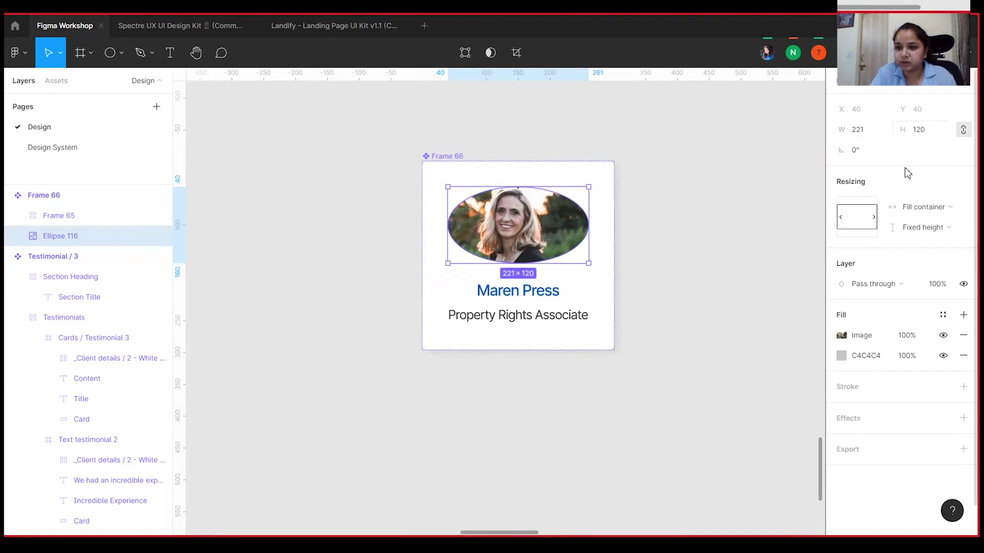
key("ctrl+z")
key("ctrl+z")
key("ctrl+z")
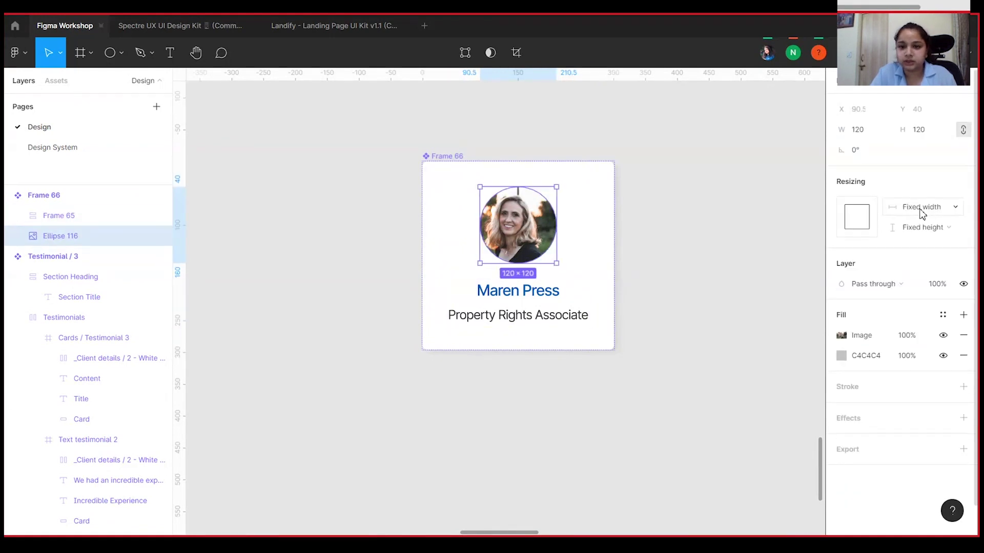
Step: Set both the width and height of the name text in the main component to Fill container
left_click(536, 297)
left_click(539, 299)
left_click(925, 204)
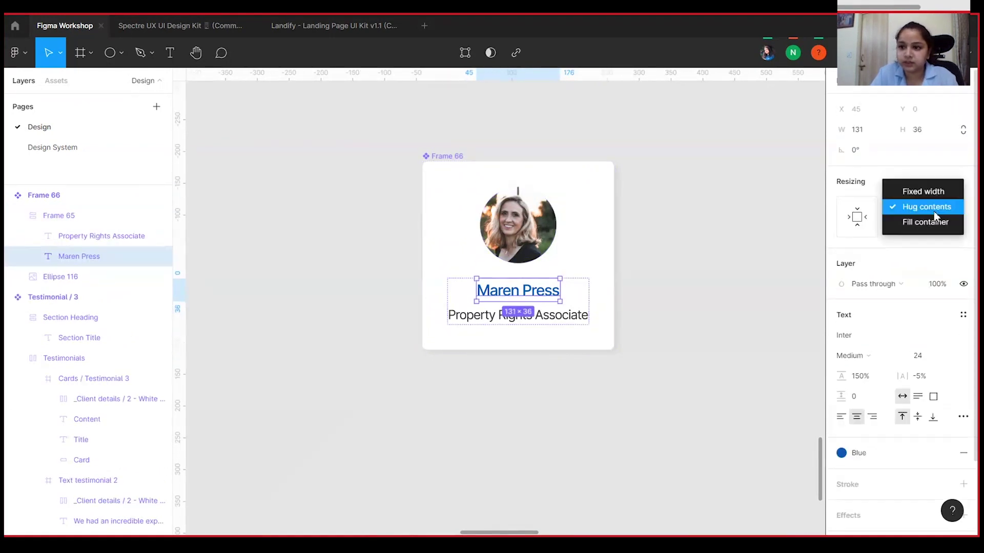
left_click(927, 220)
left_click(930, 225)
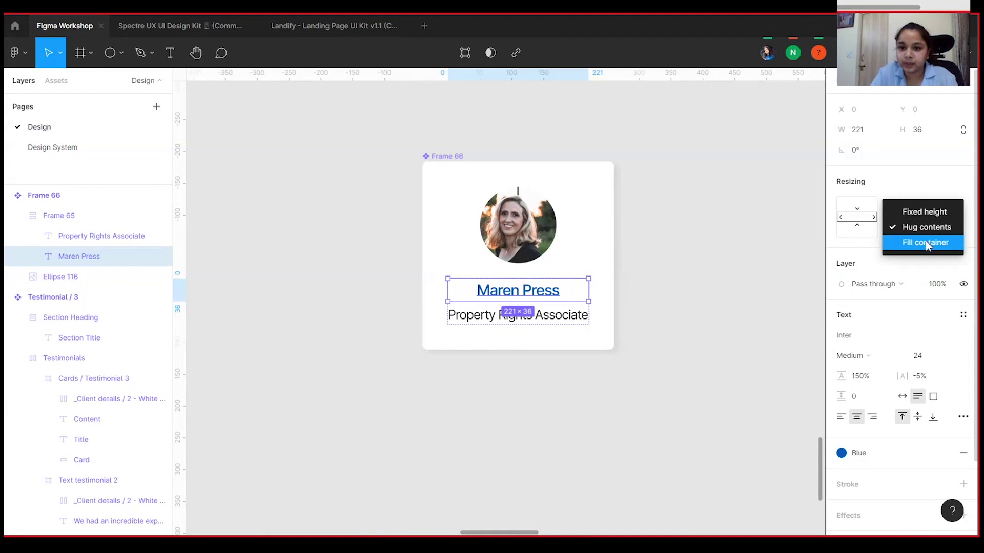
left_click(922, 241)
Step: Try to change the horizontal resizing of the main component's photo and text block together
left_click(448, 143)
left_click(441, 156)
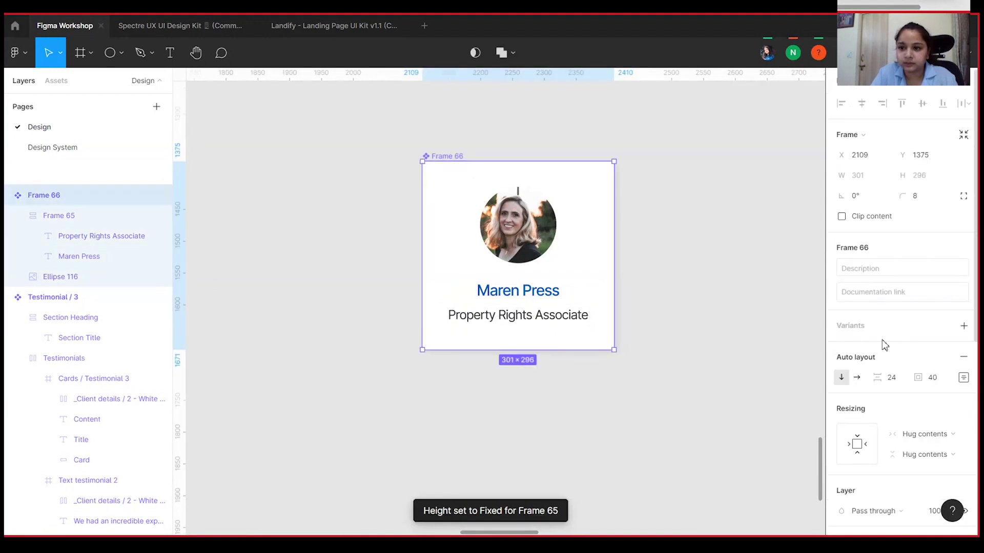
left_click(931, 439)
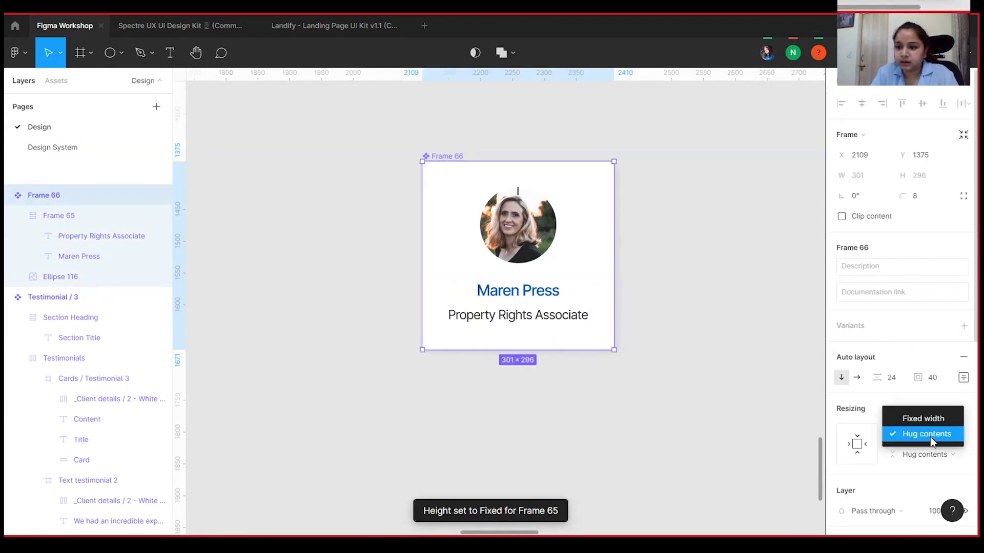
left_click(754, 363)
key("Return")
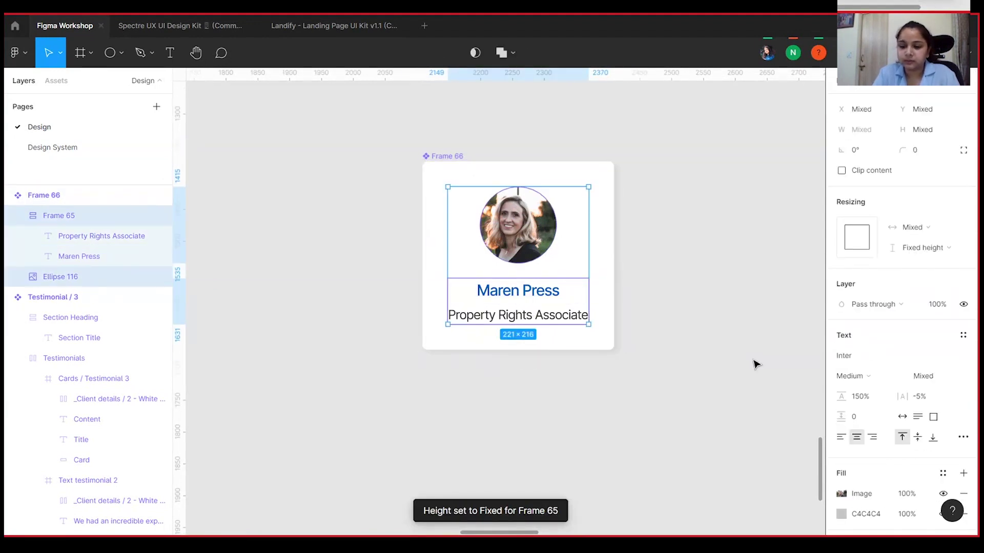
left_click(937, 234)
left_click(933, 285)
key("ctrl+z")
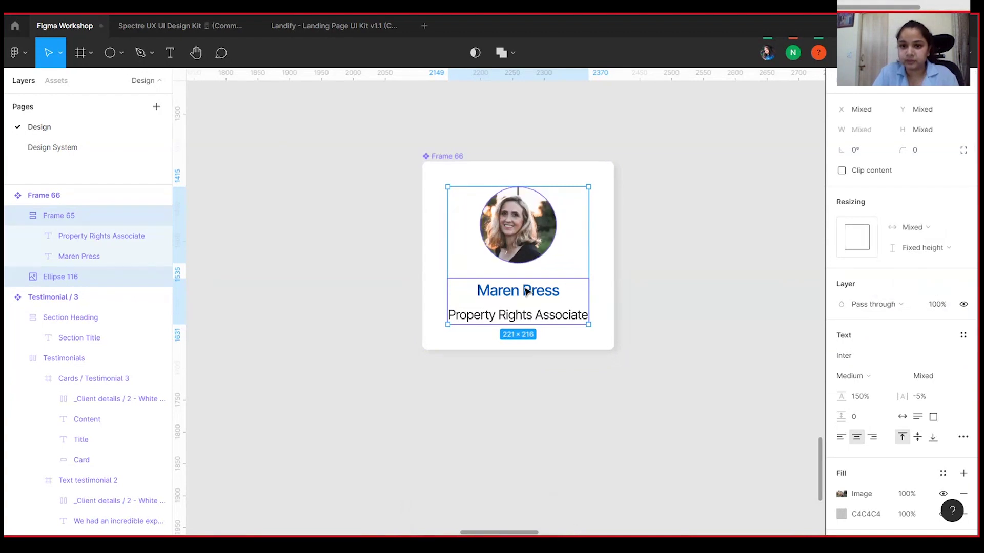
Step: Set the width of the text block holding the name and job title to Fill container in the main component
left_click(526, 291)
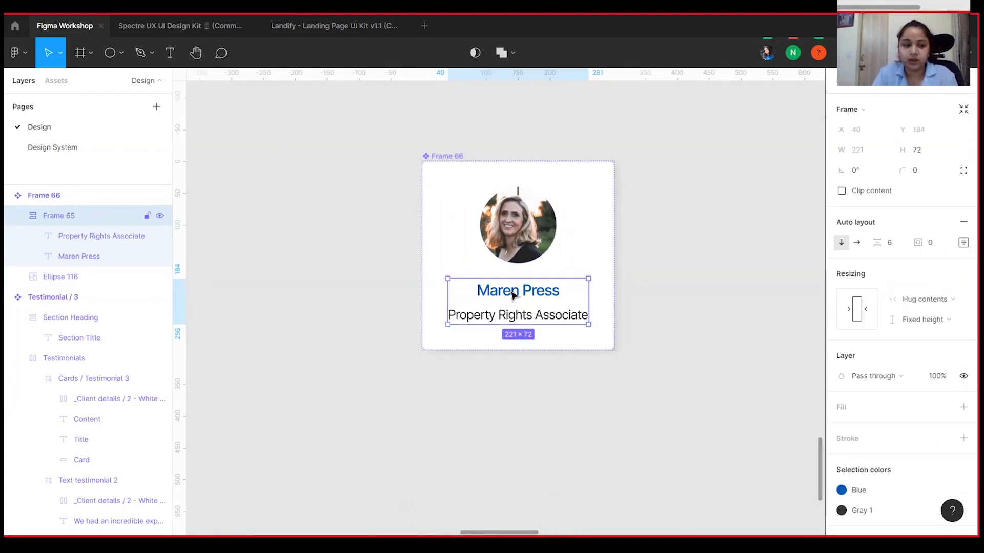
left_click(922, 320)
left_click(925, 299)
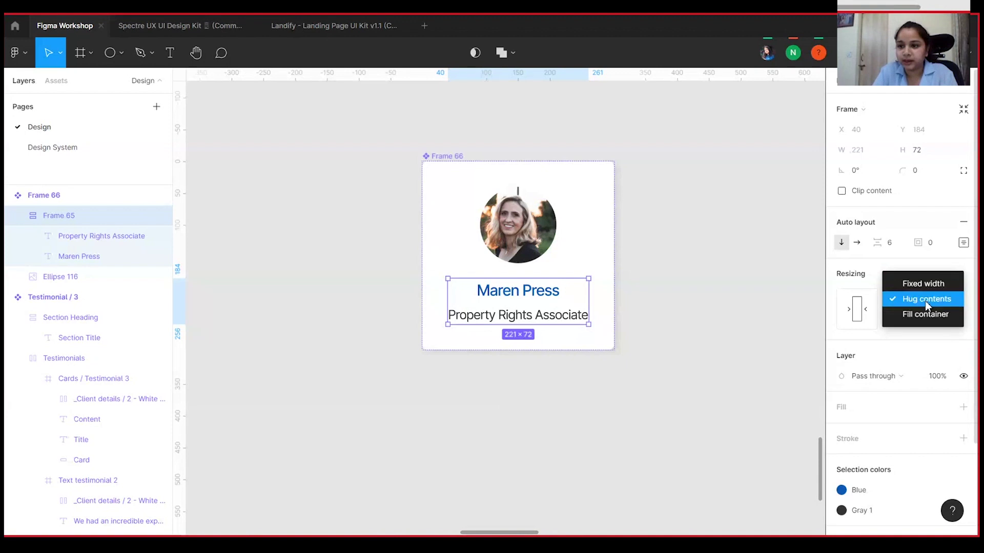
left_click(924, 315)
left_click(654, 275)
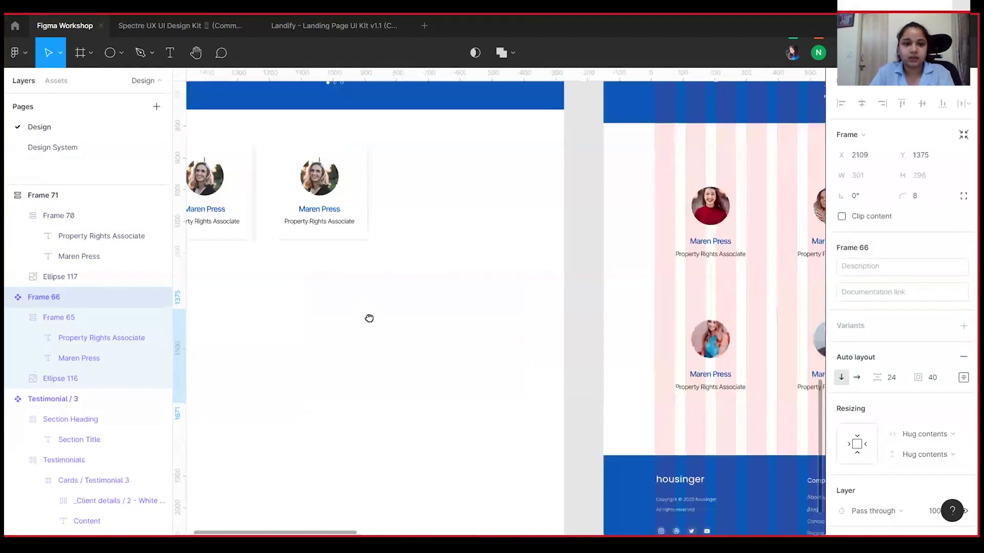
Step: Widen the first team card in the rebuilt homepage's row to 351, matching the reference card
left_click_drag(369, 318, 569, 334)
left_click(419, 231)
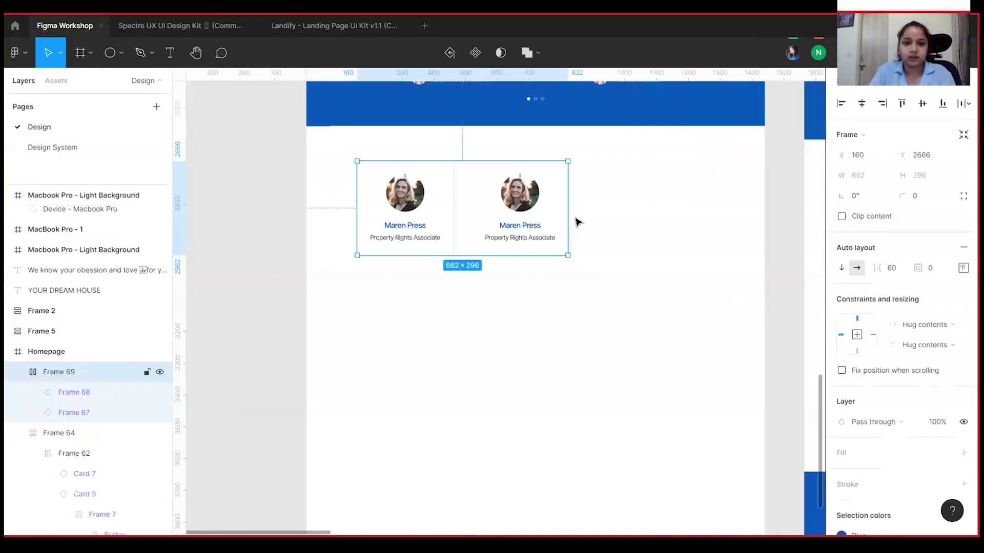
left_click(447, 229)
left_click(632, 356)
scroll(658, 240, "right", 5)
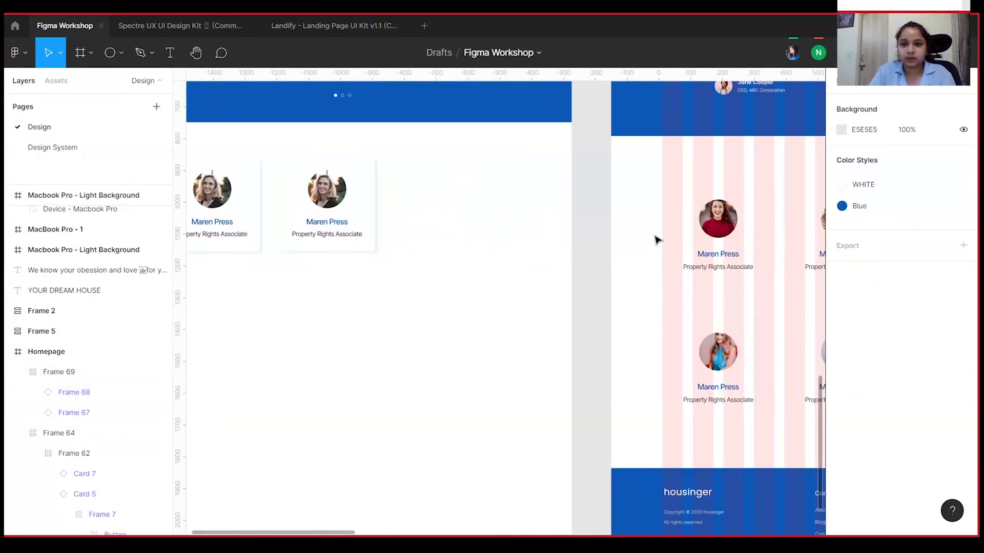
double_click(686, 231)
left_click_drag(404, 246, 521, 257)
left_click(320, 214)
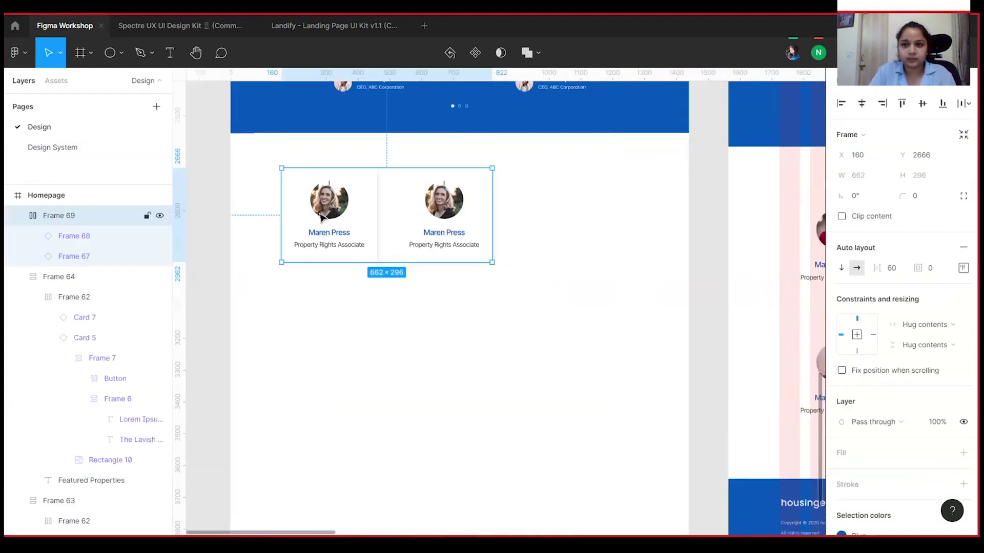
left_click(323, 218)
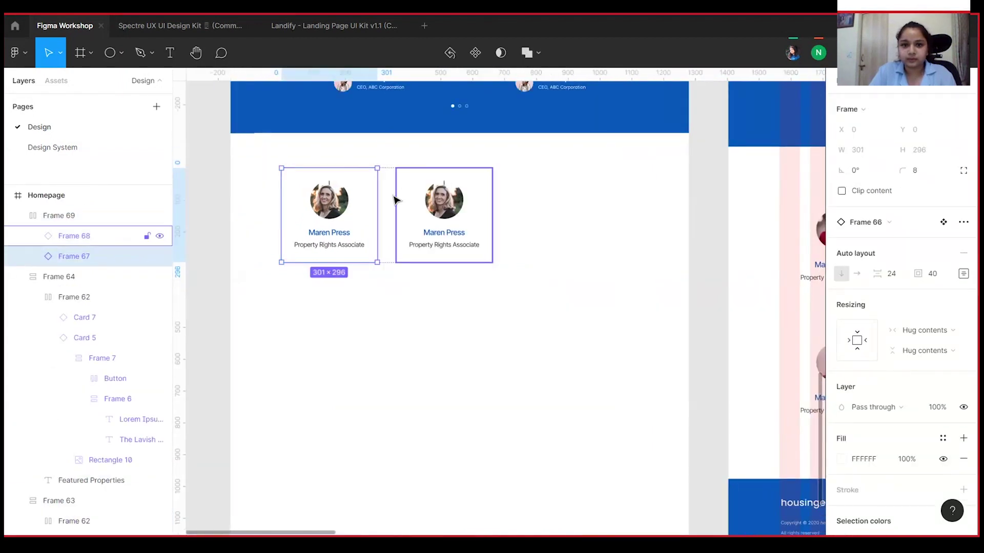
left_click_drag(377, 205, 400, 208)
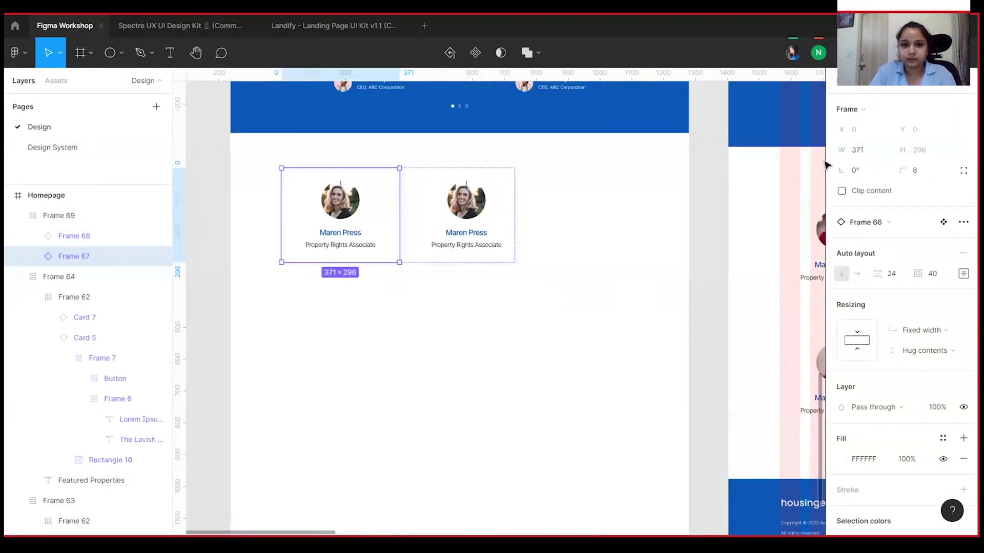
left_click(857, 149)
type("3")
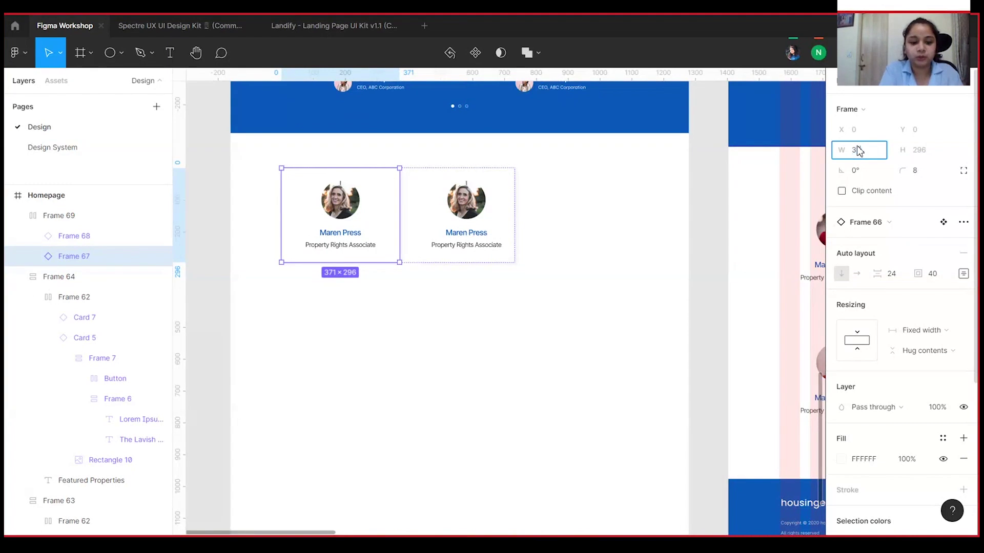
type("51")
key("Return")
key("ctrl+minus")
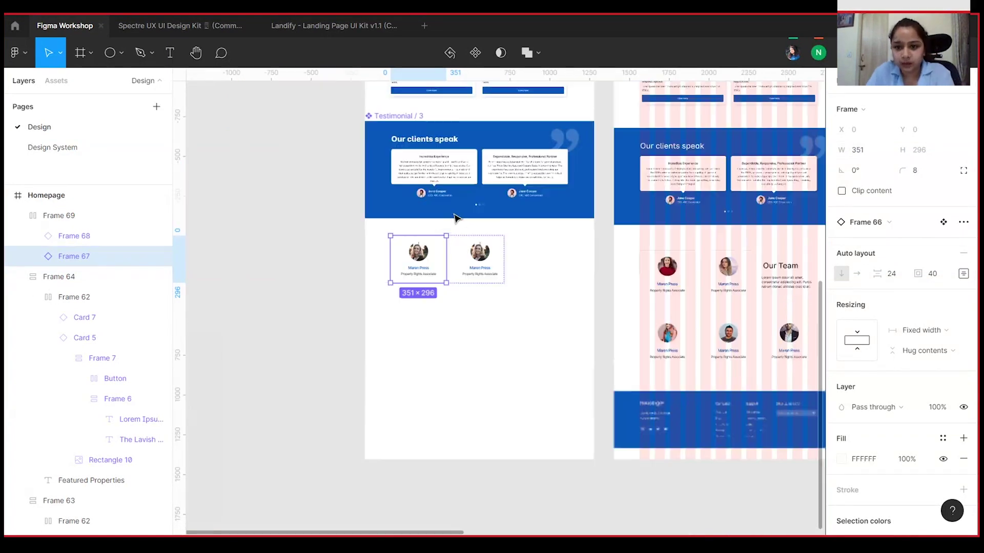
Step: Duplicate the row of two team cards directly below the original at X 160, Y 3010
left_click(463, 341)
scroll(463, 340, "up", 5)
left_click(431, 199)
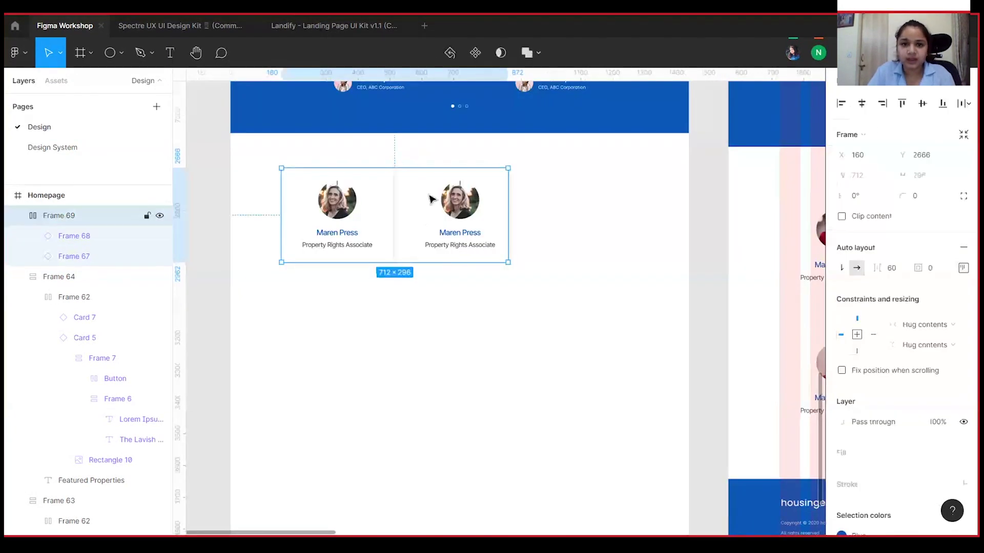
left_click_drag(431, 199, 435, 307)
Step: Compare with the reference's second team row and nudge the duplicated row down to Y 3022
scroll(435, 256, "right", 5)
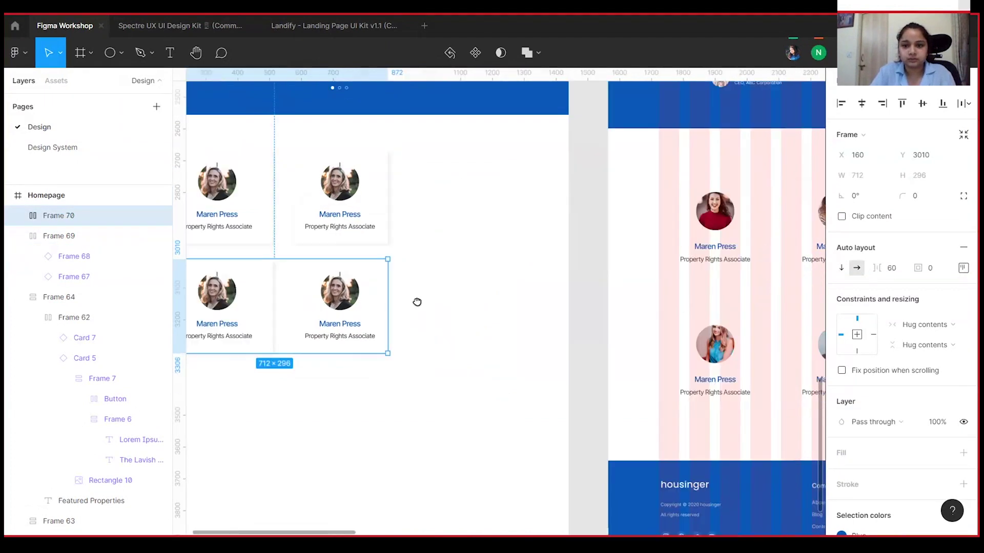
left_click(721, 329)
left_click_drag(610, 285, 540, 266)
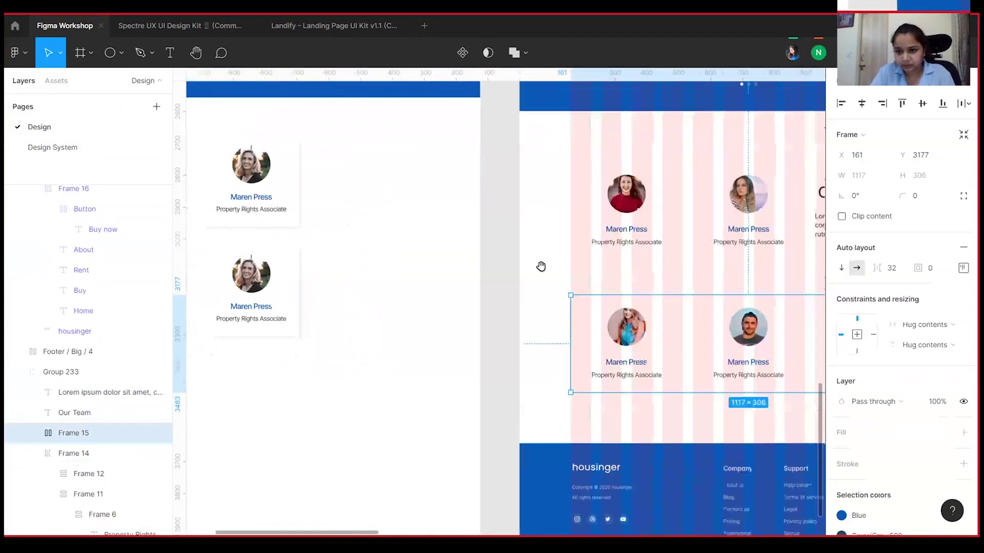
left_click_drag(518, 303, 777, 339)
left_click(519, 313)
key("shift+Down")
key("shift+Down")
key("shift+Down")
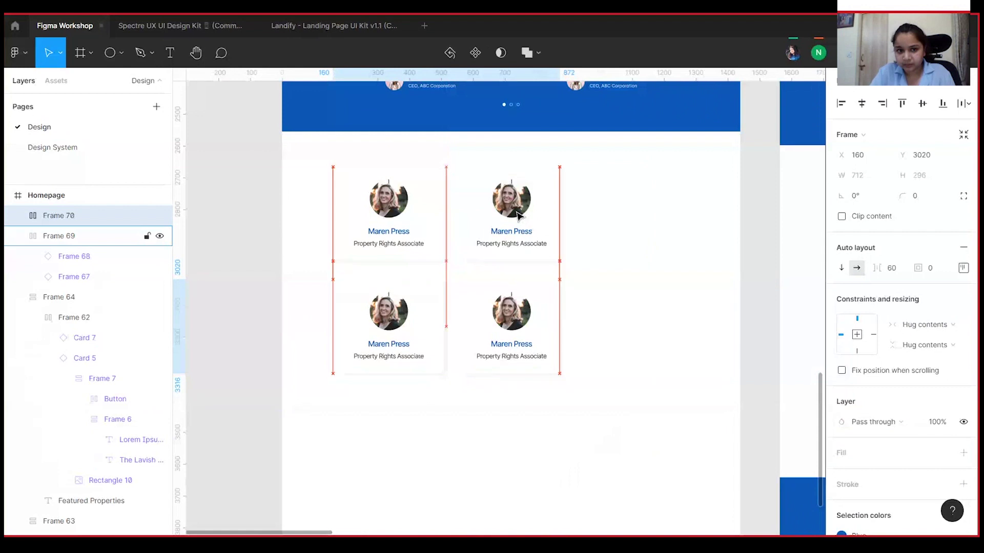
key("Up")
key("shift+Up")
key("shift+Up")
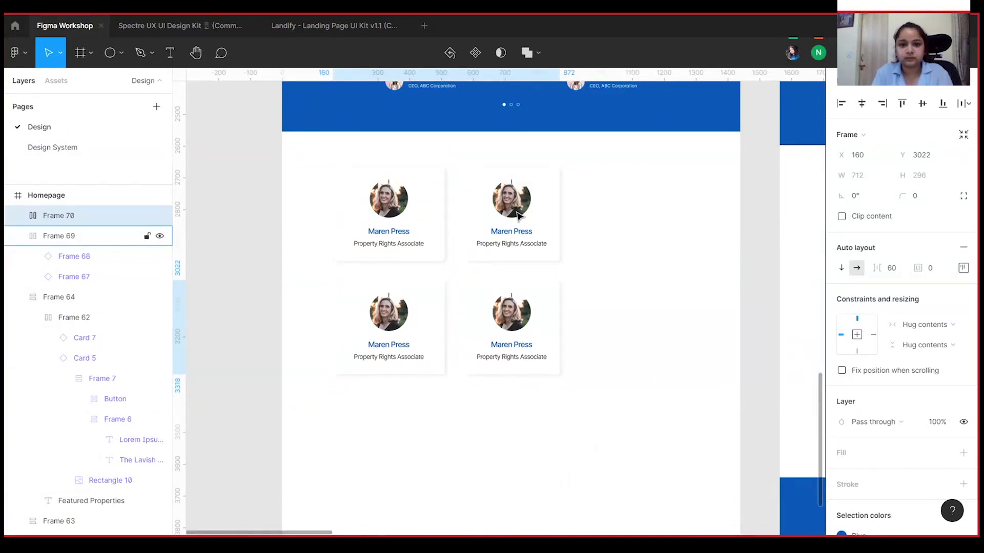
Step: Nudge the duplicated row of team cards further down to Y 3026
key("Down")
key("Down")
key("Down")
key("Down")
Step: Duplicate the second card inside the lower team row to add a third card to that row
left_click_drag(546, 212, 469, 170)
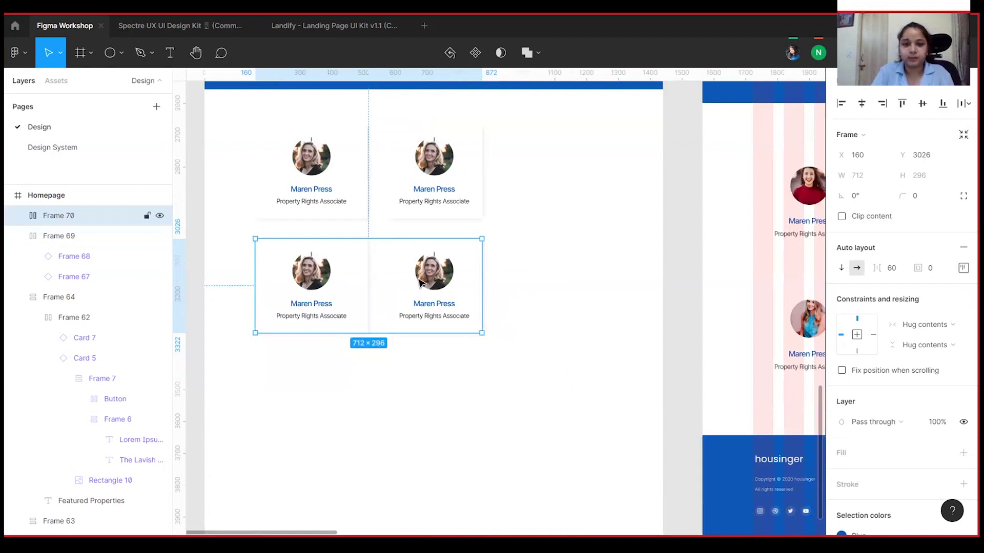
double_click(461, 277)
key("ctrl+d")
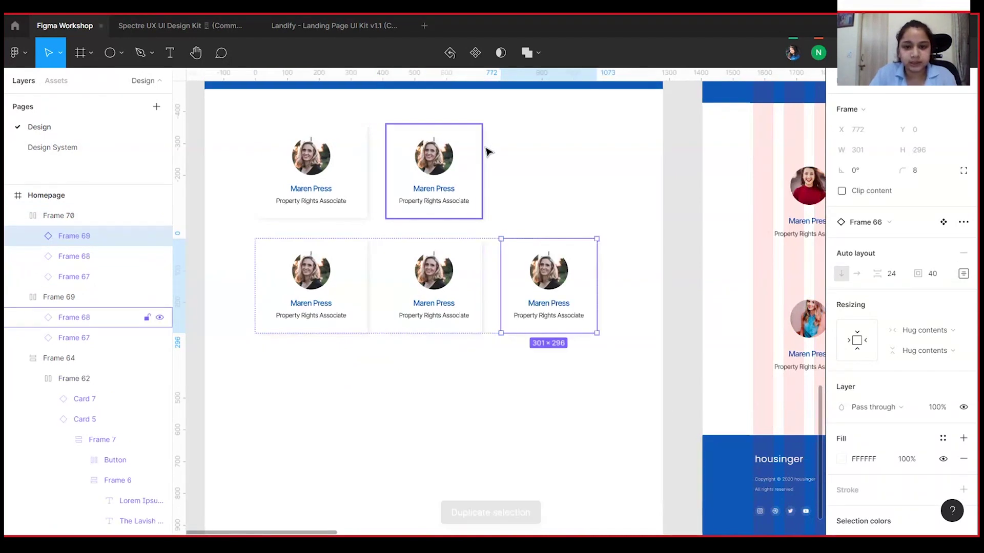
left_click(543, 351)
Step: Add an "Our Team" text heading in the empty space beside the upper row's two cards
left_click_drag(603, 226, 283, 246)
scroll(499, 230, "left", 5)
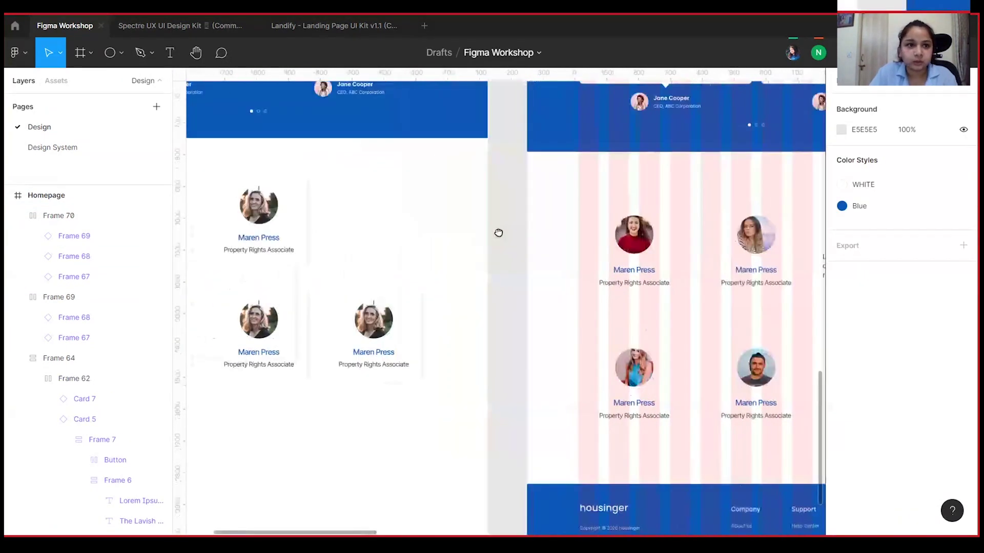
left_click(169, 53)
left_click(396, 192)
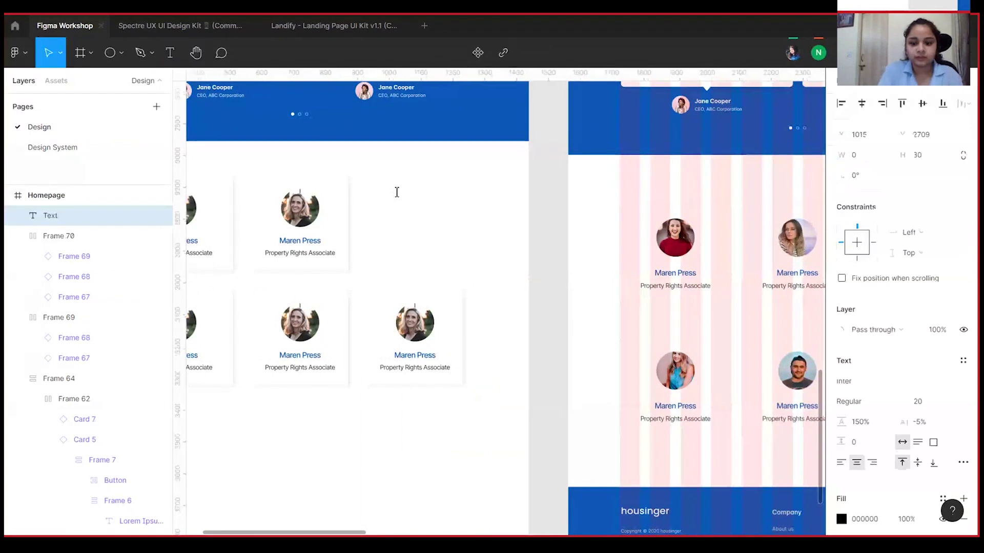
type("Our Team")
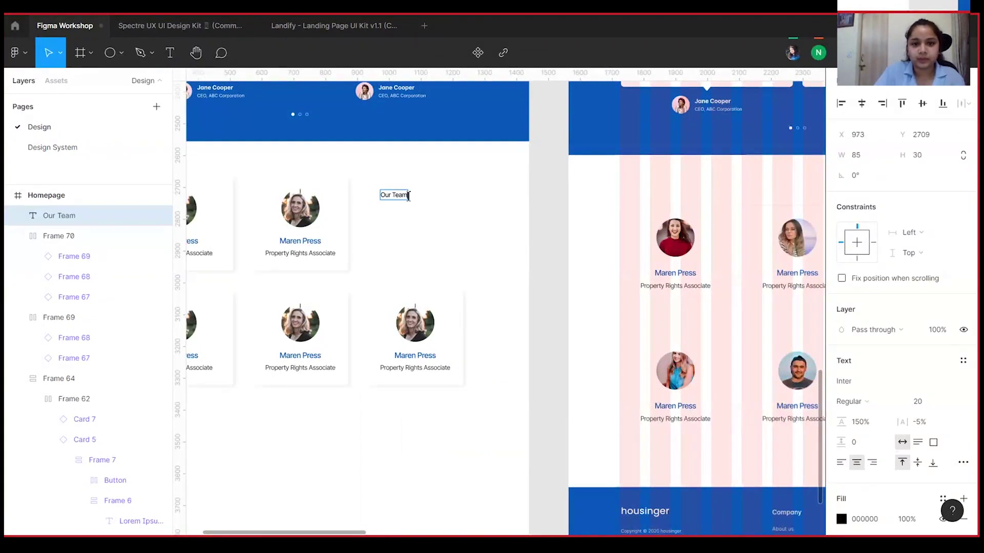
key("Escape")
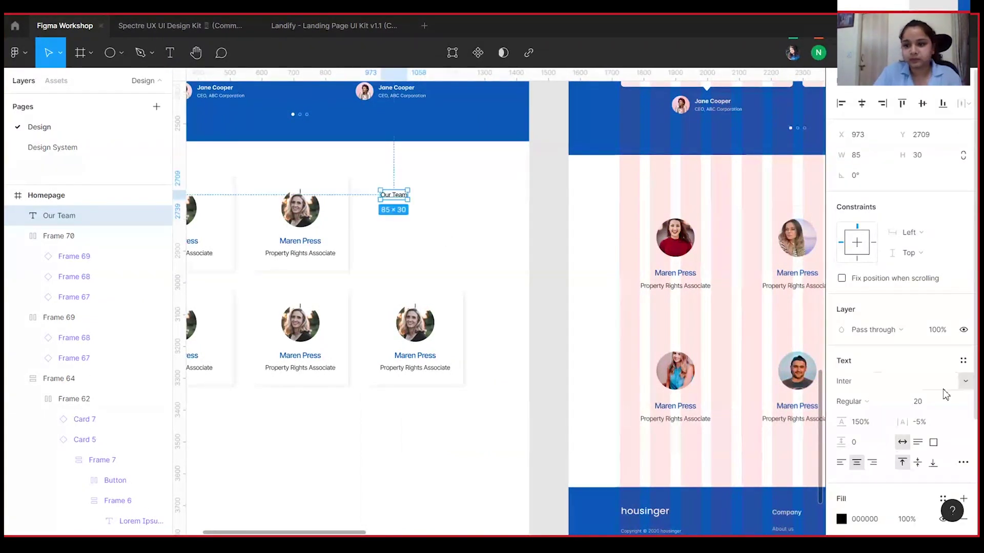
Step: Set the "Our Team" heading's font size to 48 and its weight to Medium
left_click(921, 404)
type("48")
key("Return")
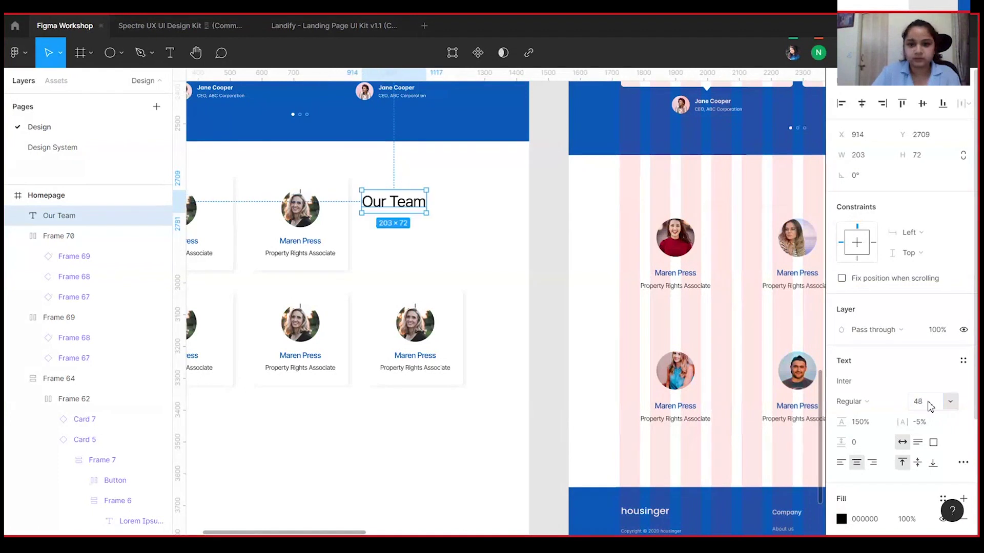
left_click(851, 401)
left_click(868, 302)
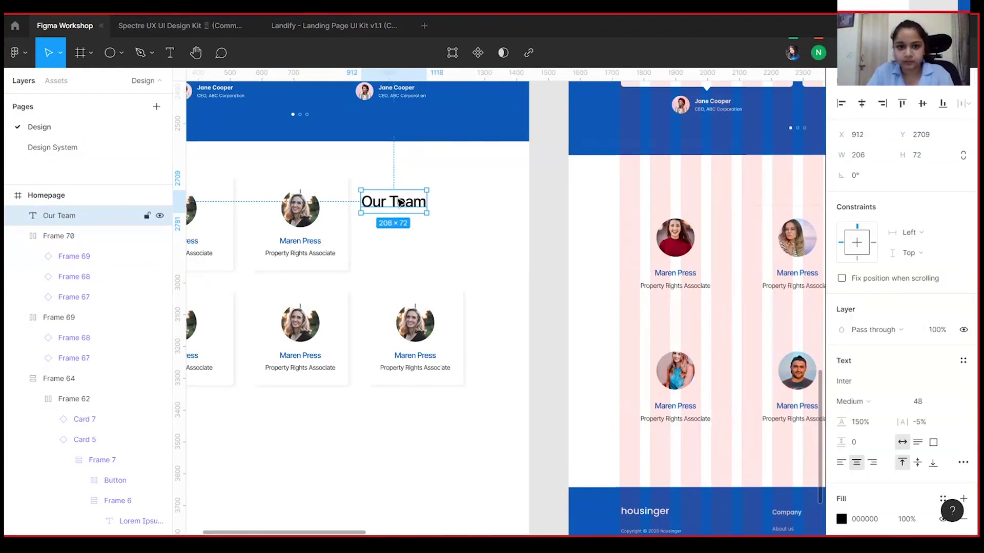
Step: Duplicate the "Our Team" heading just below itself and replace the copy's text with the reference section's Lorem ipsum paragraph
left_click_drag(405, 205, 430, 201)
left_click_drag(428, 201, 430, 230)
scroll(623, 270, "right", 6)
left_click(606, 240)
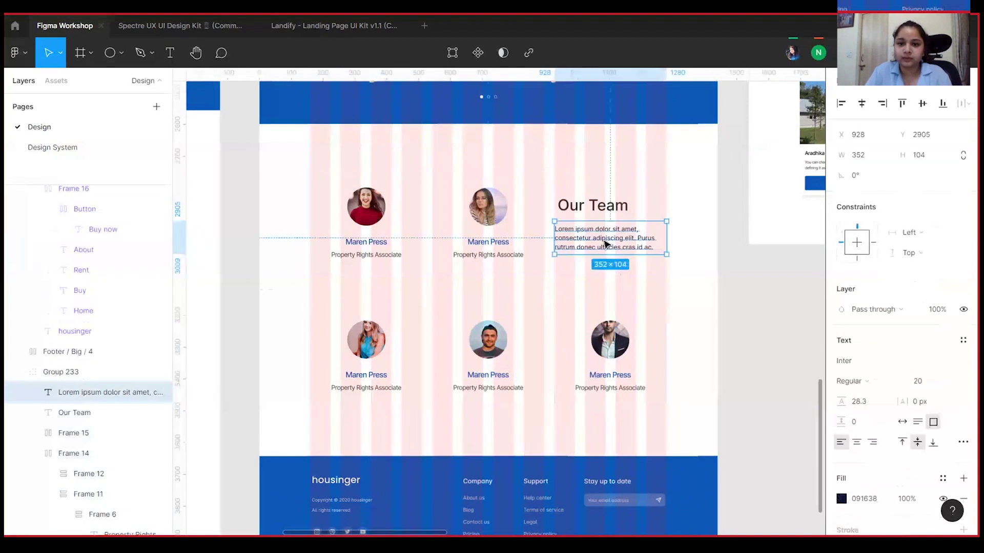
double_click(605, 242)
key("ctrl+c")
key("Escape")
scroll(769, 348, "left", 6)
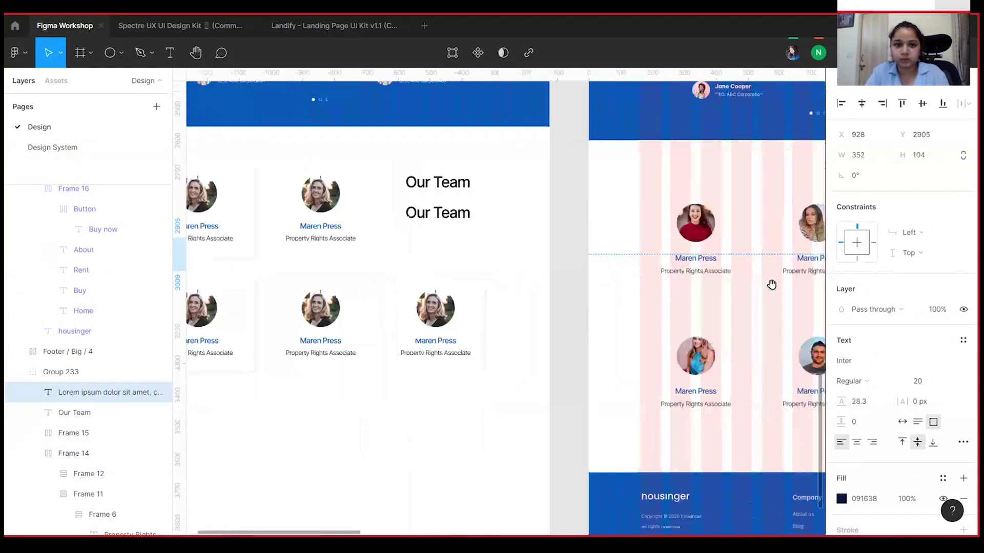
double_click(430, 219)
key("ctrl+v")
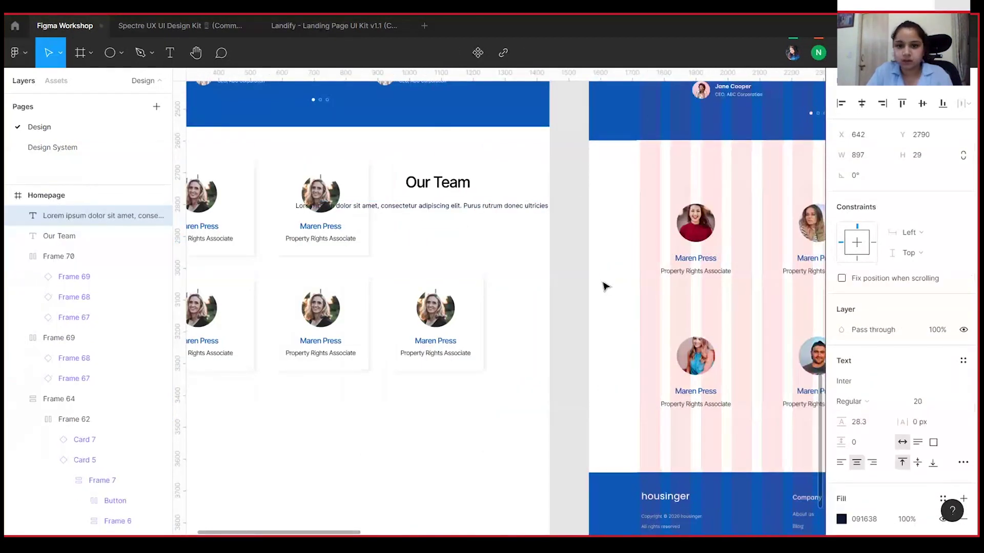
key("Escape")
Step: Narrow the paragraph to about 290 wide, move it beneath the "Our Team" heading and left-align its text
left_click_drag(295, 206, 441, 214)
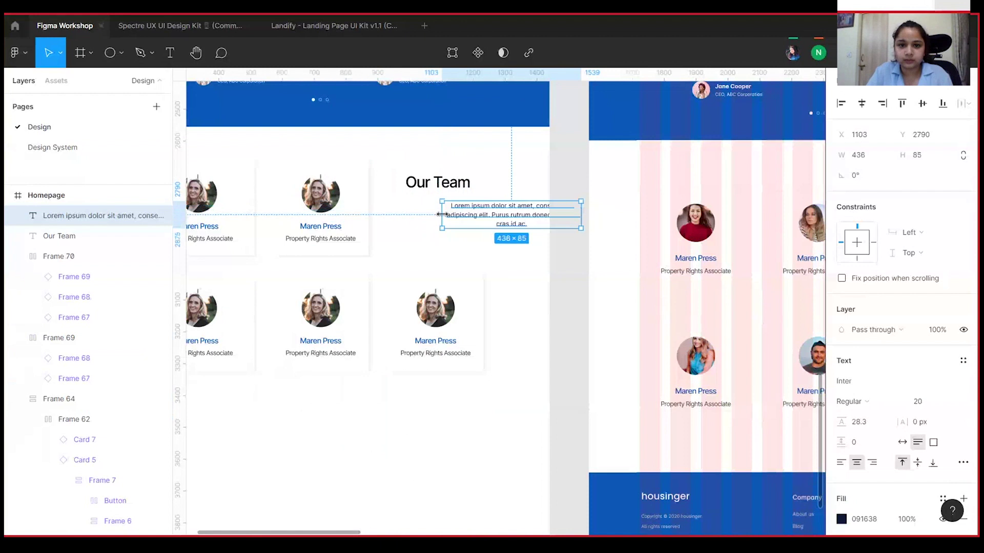
left_click_drag(505, 226, 457, 227)
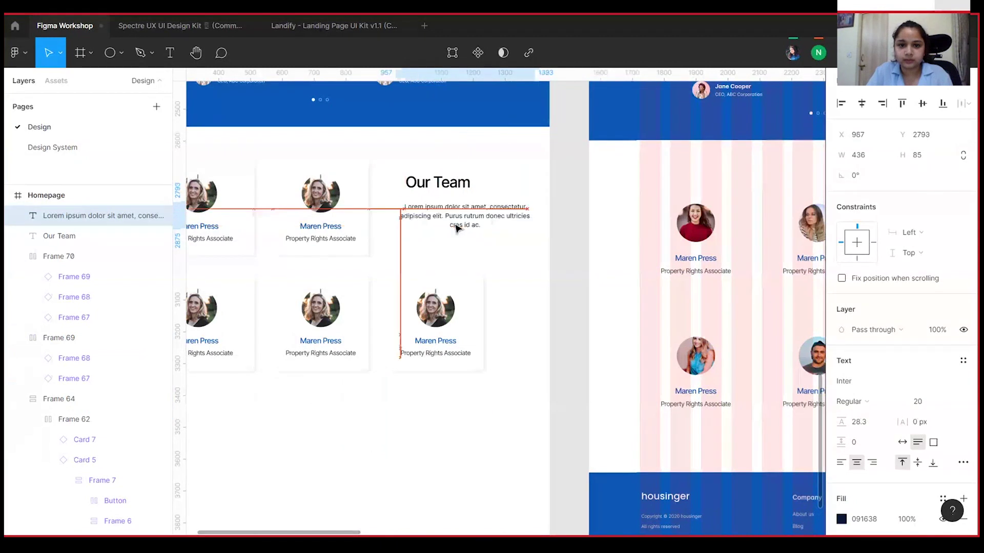
left_click(840, 462)
left_click_drag(540, 220, 487, 223)
Step: Align the left edges of the heading and paragraph and set the vertical spacing between them to 24
left_click(460, 192, "shift")
left_click(840, 105)
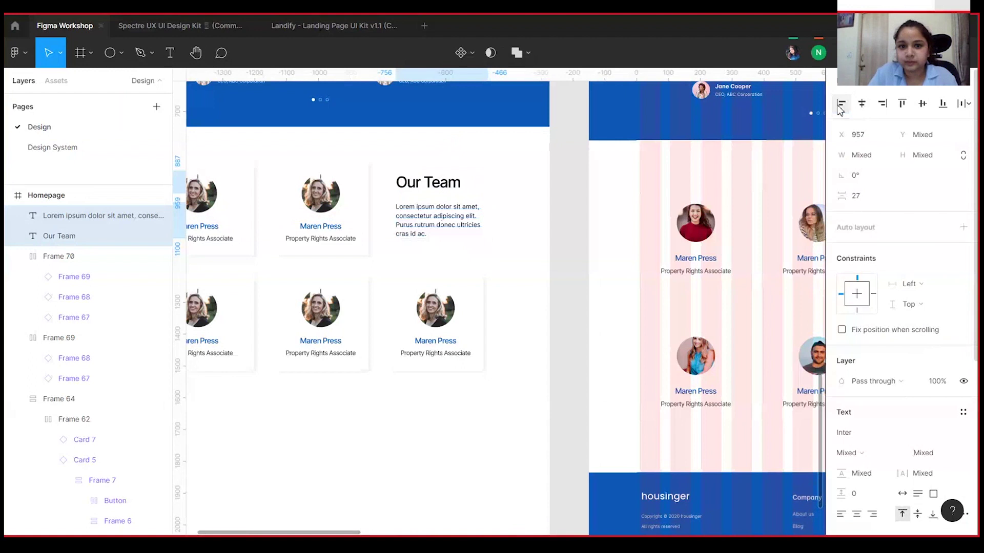
left_click(863, 195)
type("24")
key("Return")
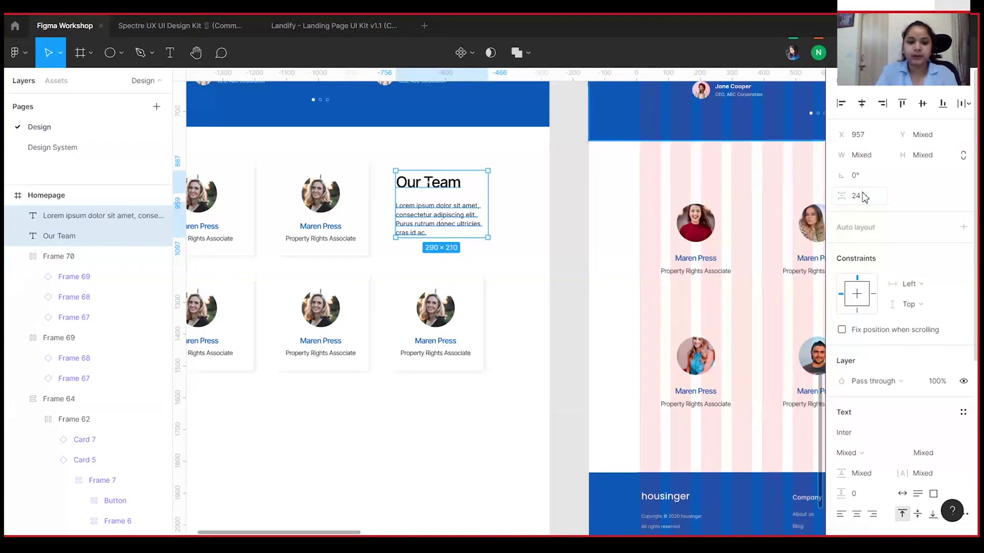
Step: Combine the "Our Team" heading and paragraph into an auto layout frame
right_click(462, 204)
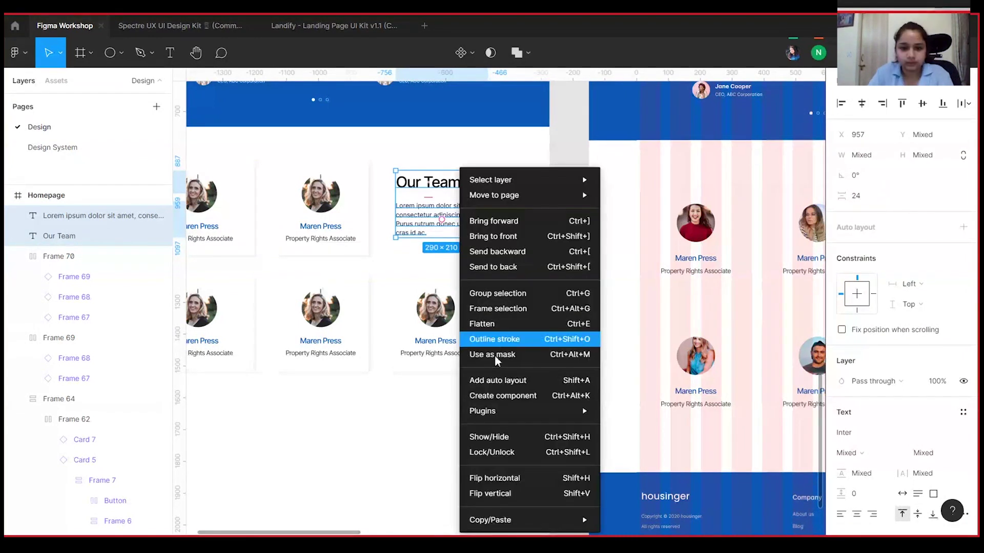
left_click(496, 381)
key("ctrl+minus")
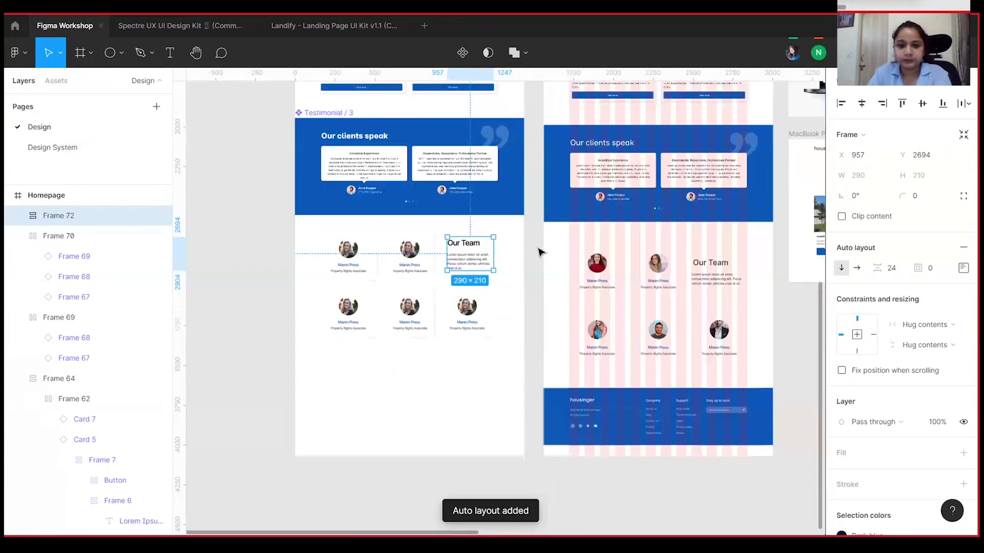
Step: Nudge the "Our Team" text frame to X 990, Y 2695, ending at the content's right margin
left_click(540, 252)
scroll(503, 266, "down", 1)
left_click(470, 251)
key("alt")
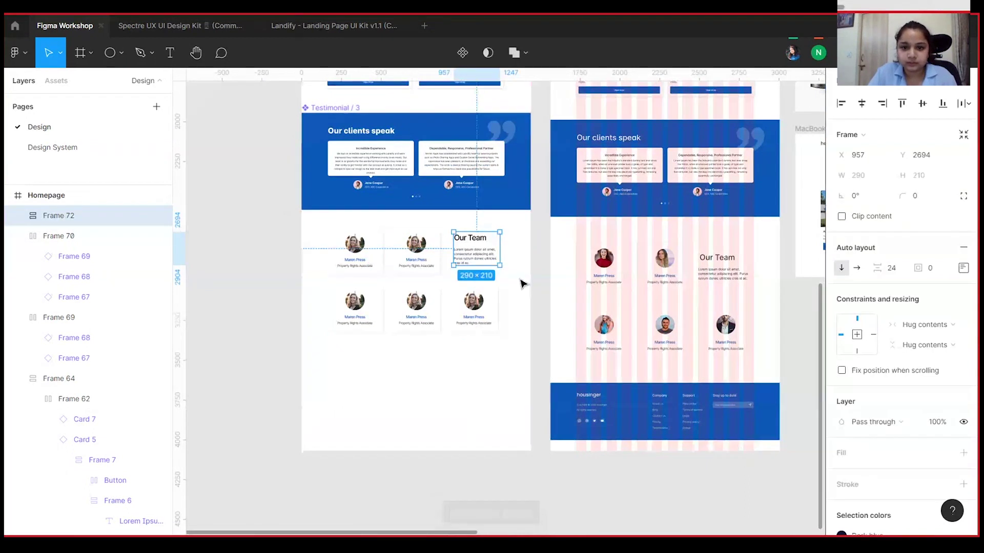
key("shift+Right")
key("shift+Right")
key("shift+Right")
key("Right")
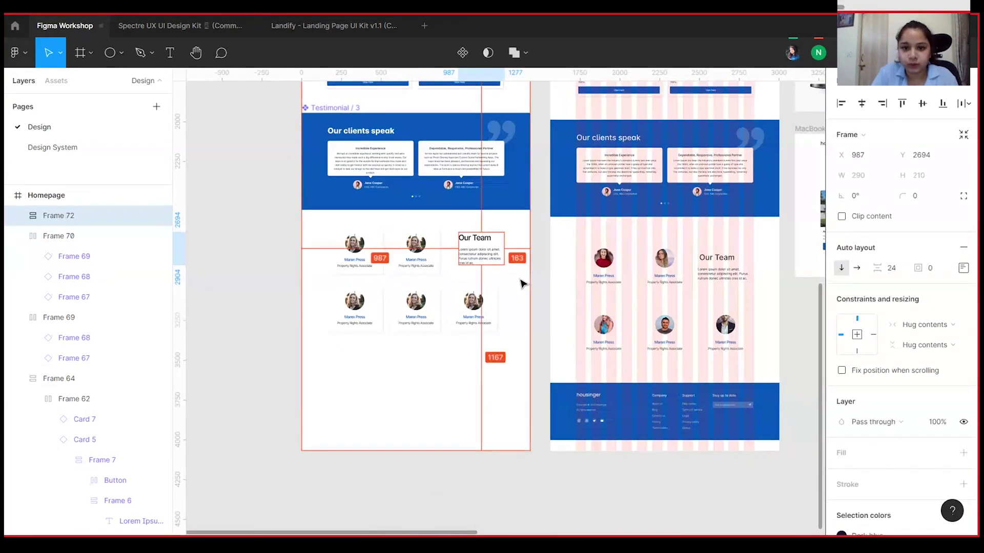
key("Right")
key("Right")
key("Right")
key("Right")
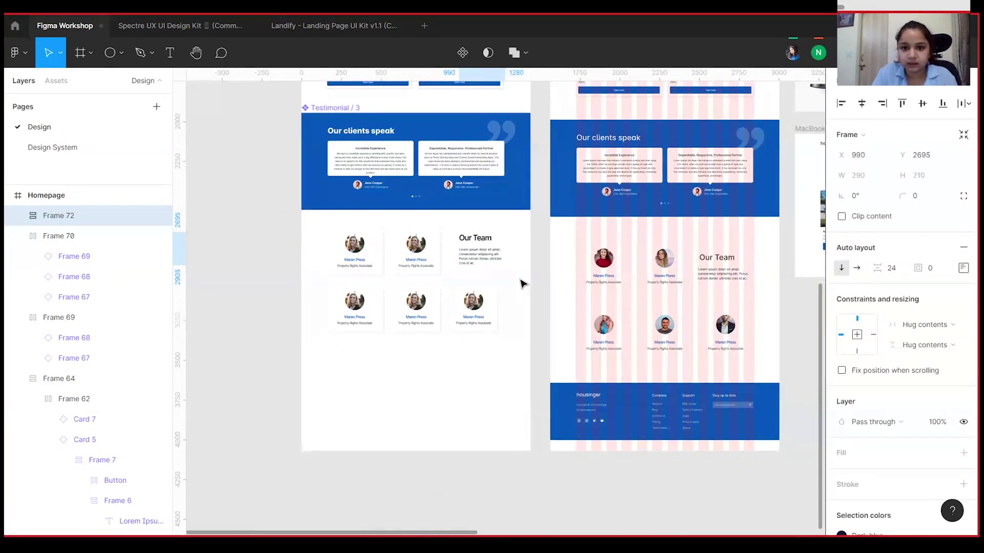
Step: Compare the lower team row with the reference row and set the spacing between its cards to 32
left_click(493, 326)
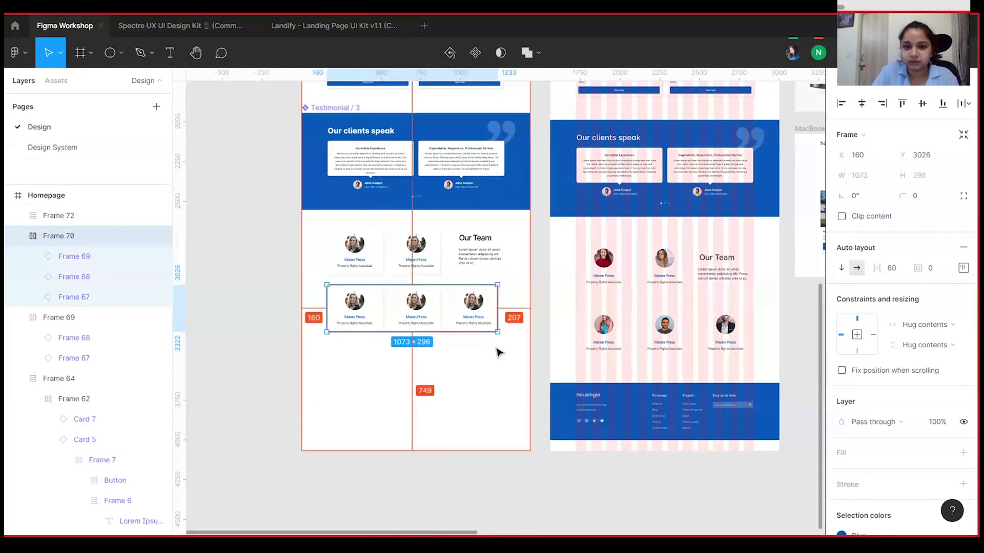
left_click(378, 307)
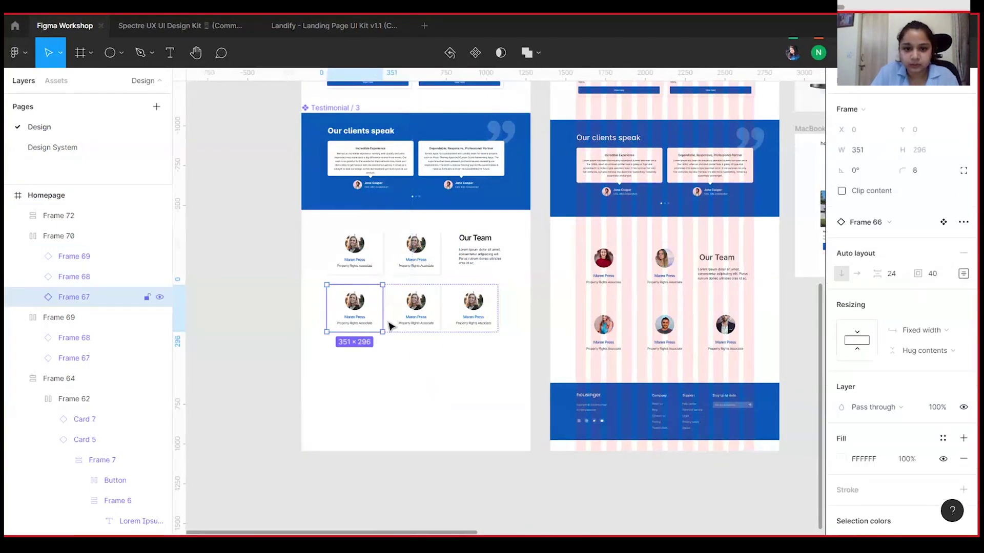
left_click(617, 335)
double_click(615, 334)
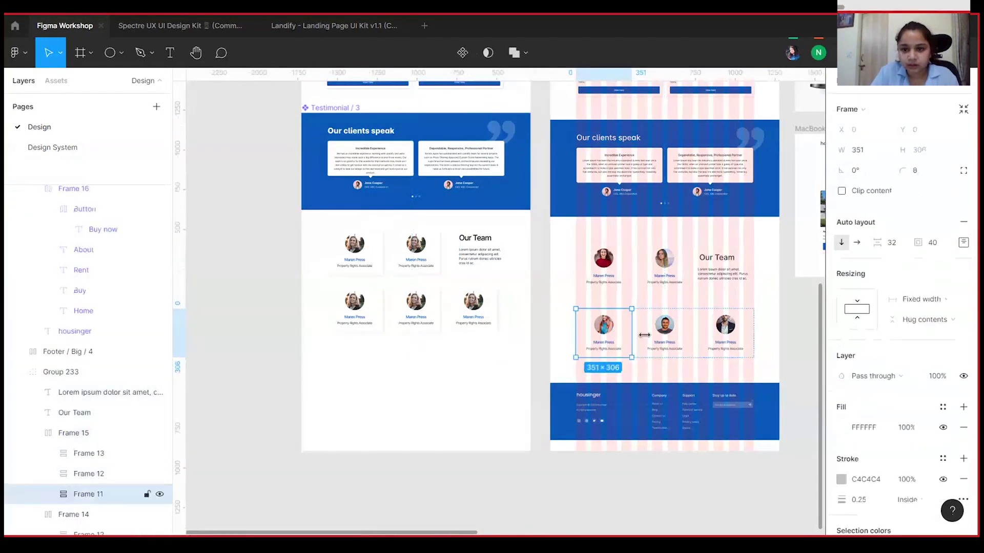
left_click(410, 328)
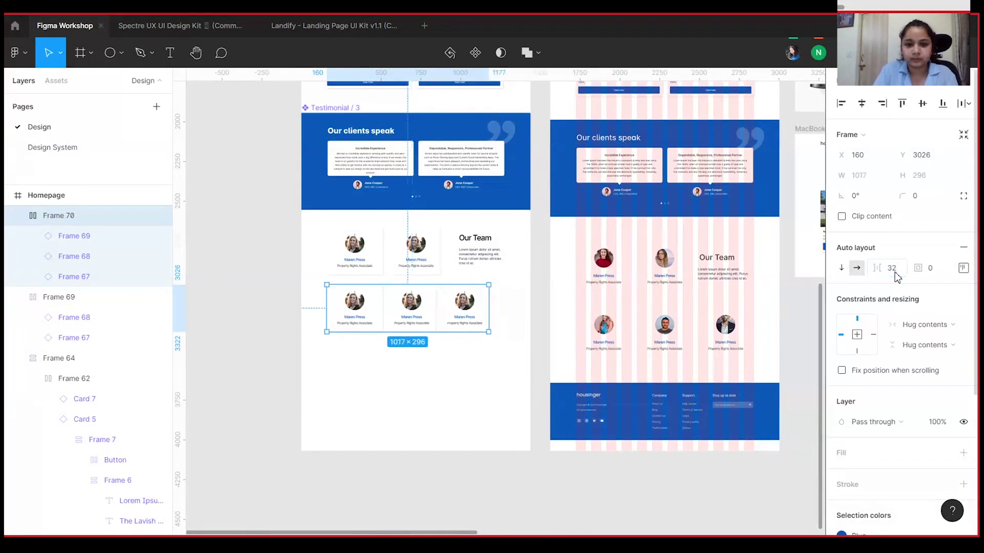
Step: Try centering the lower row of three team cards horizontally in the homepage frame
left_click(860, 108)
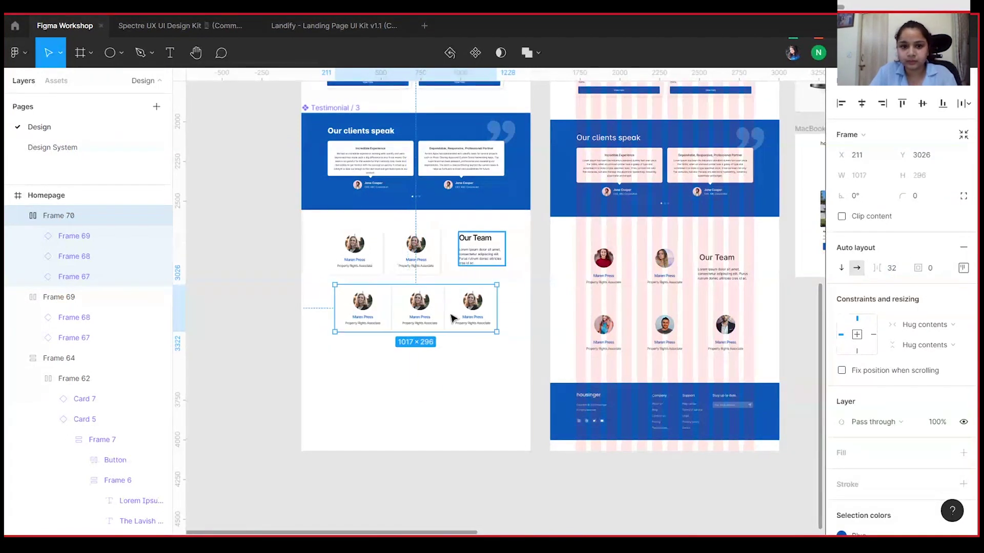
key("alt")
key("plus")
left_click_drag(459, 362, 459, 384)
scroll(575, 341, "down", 2)
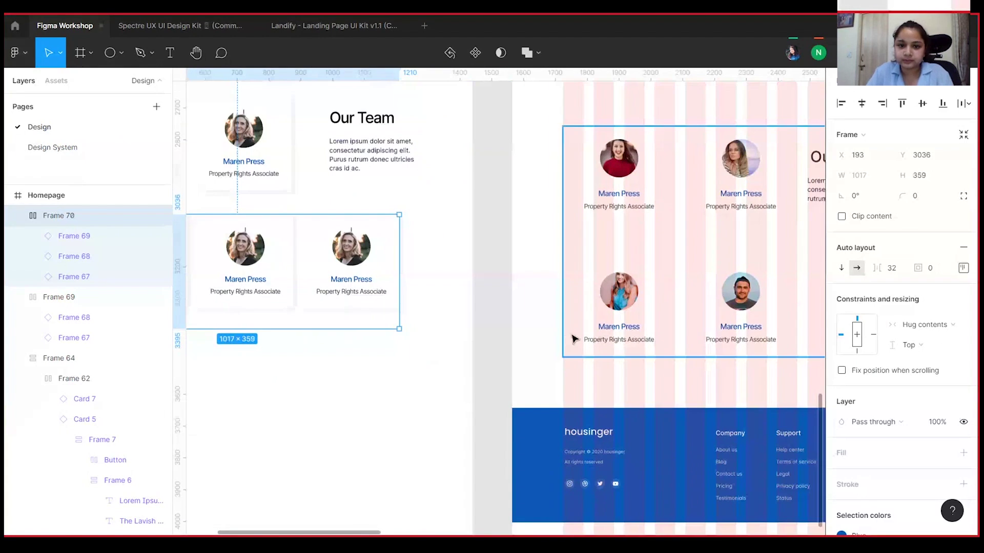
Step: Compare the margins and individual card widths of the reference's second team row with those of the rebuilt row
scroll(479, 340, "right", 5)
left_click(462, 283)
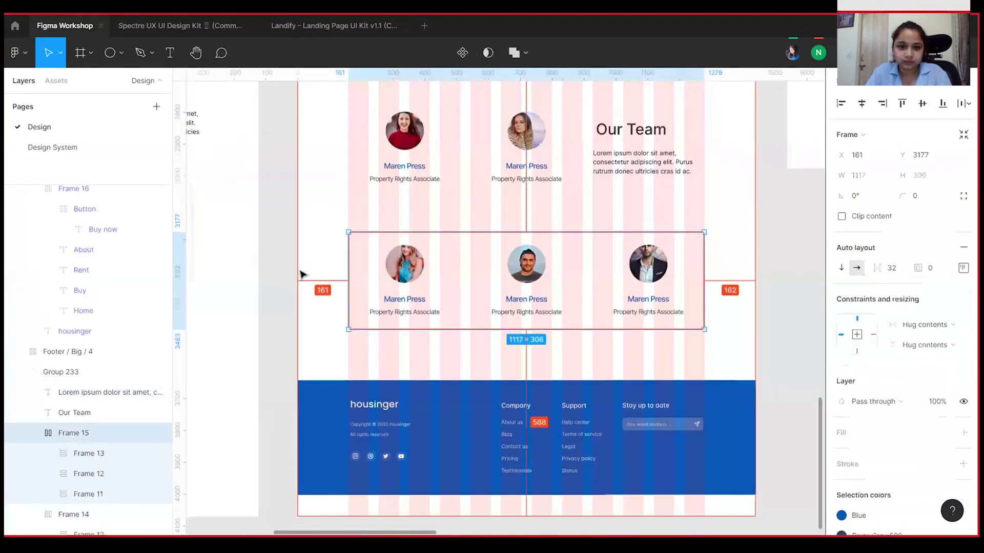
left_click(386, 283)
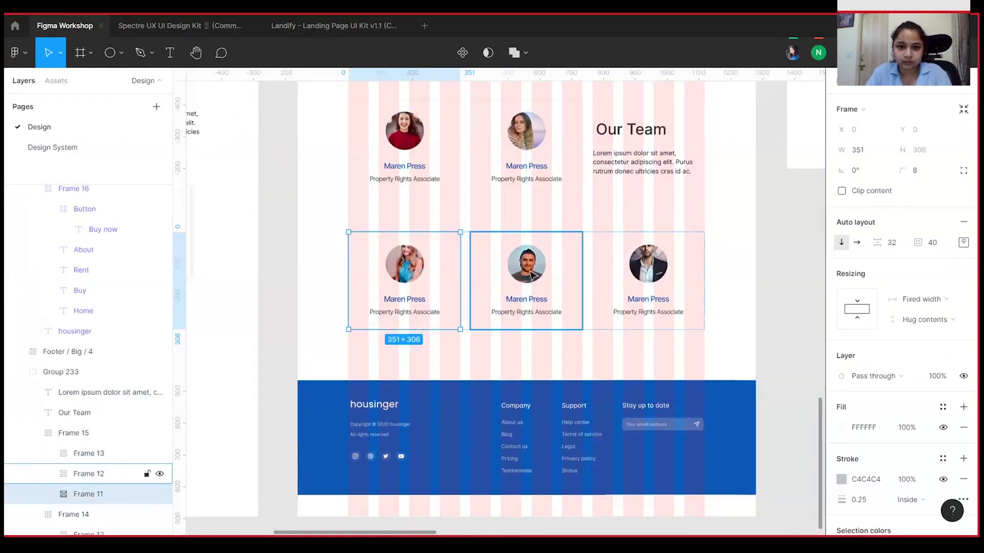
left_click(651, 277)
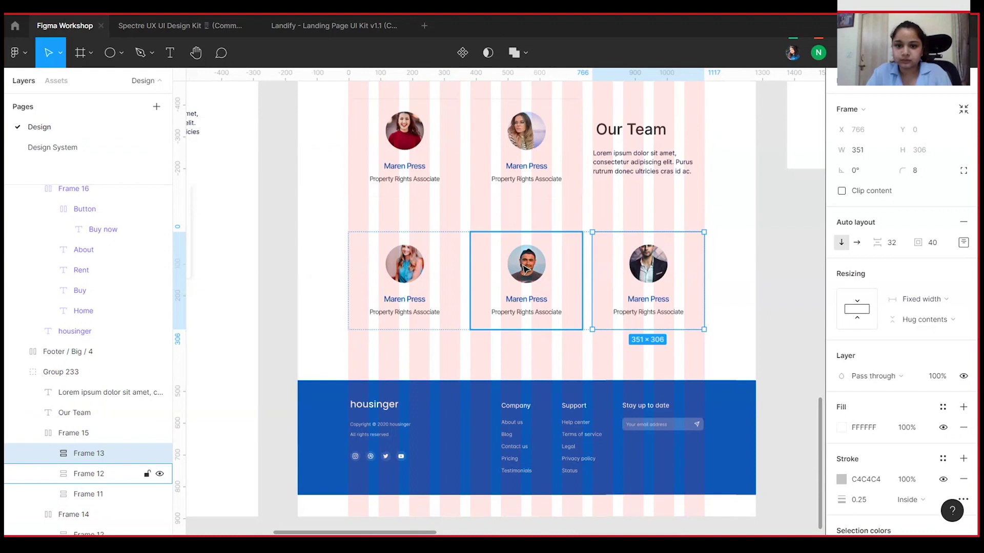
left_click(262, 256)
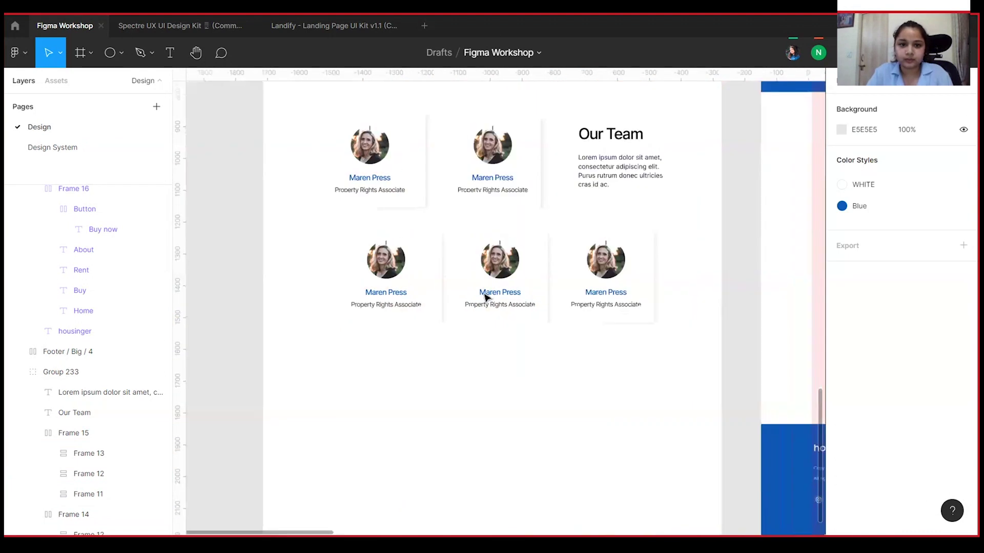
left_click(412, 285)
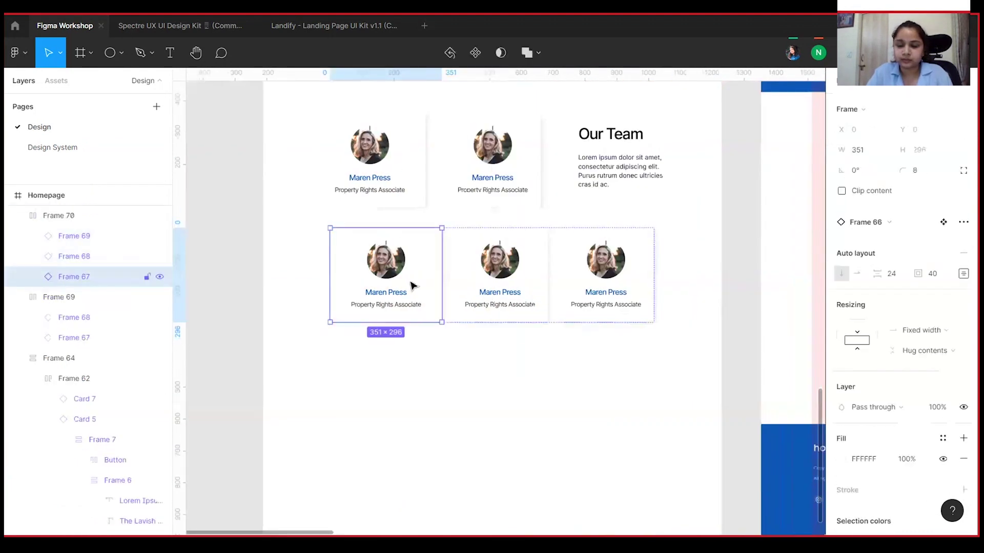
key("alt")
Step: Align the left edges of the lower and upper team card rows
left_click(487, 326)
left_click(464, 314)
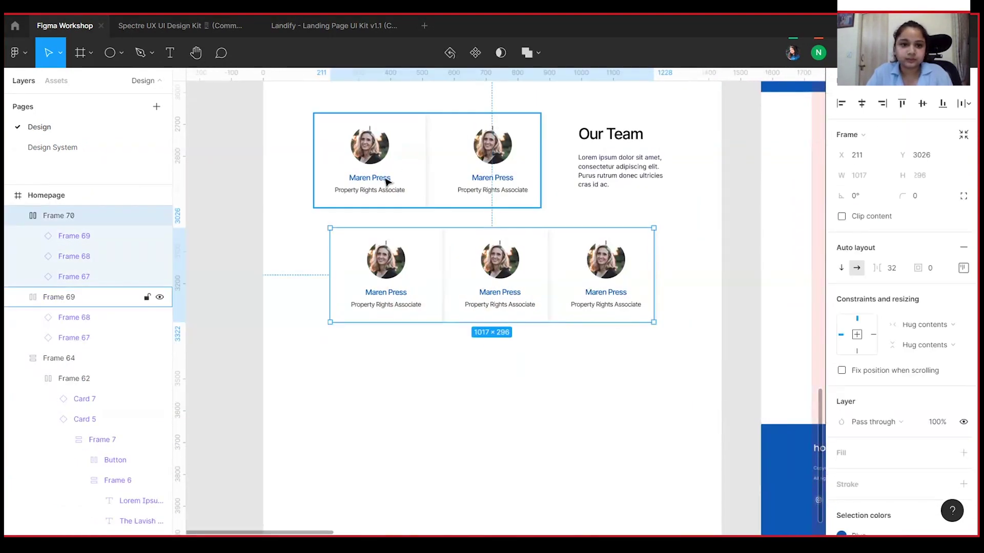
left_click(387, 179, "shift")
left_click(840, 105)
left_click(707, 266)
Step: Select the third card in the lower team row
left_click_drag(670, 284, 651, 308)
left_click(618, 213)
double_click(569, 300)
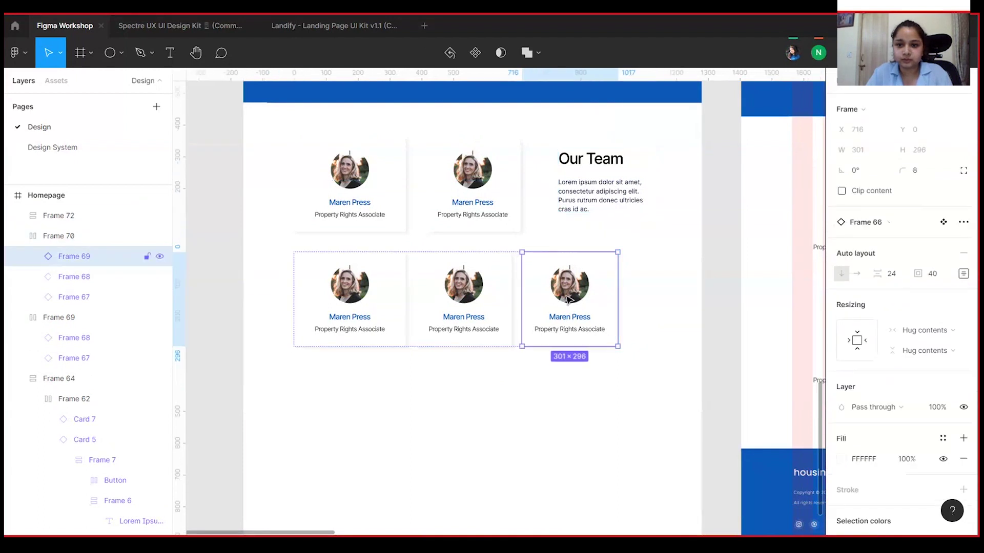
Step: Set the width of the middle card in the lower team row to 351
left_click(365, 320)
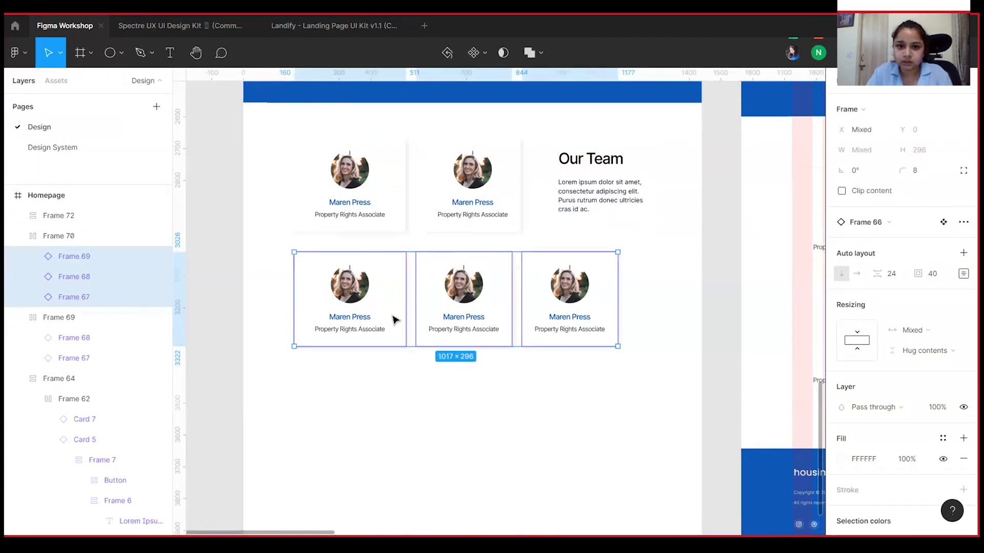
left_click(485, 310)
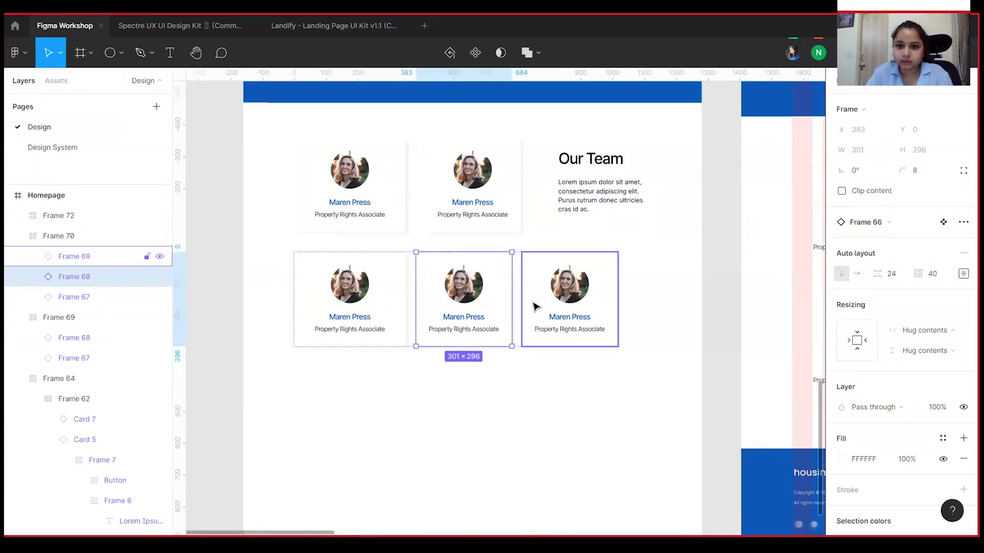
left_click_drag(515, 301, 529, 301)
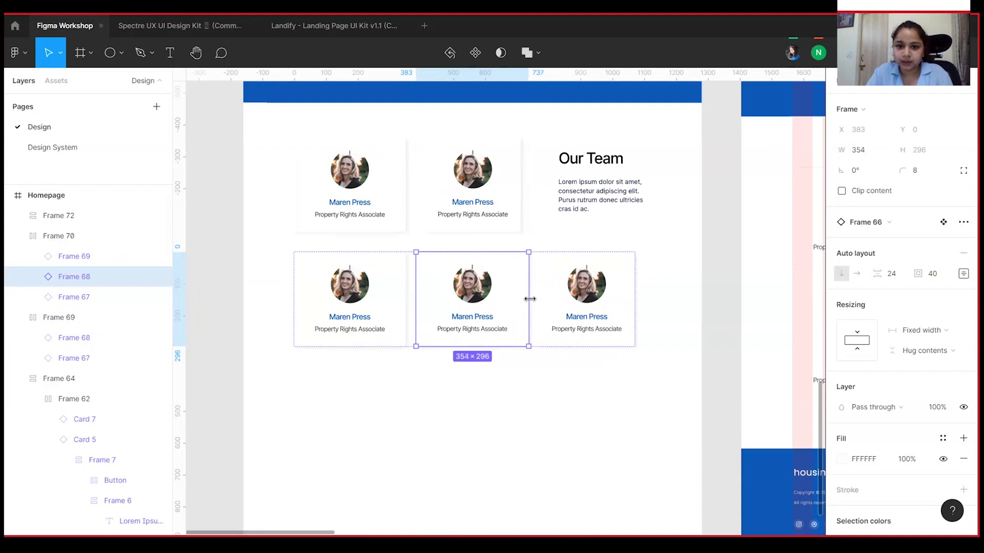
left_click(858, 155)
type("351")
key("Return")
Step: Widen the third card in the lower team row to 351
left_click(565, 292)
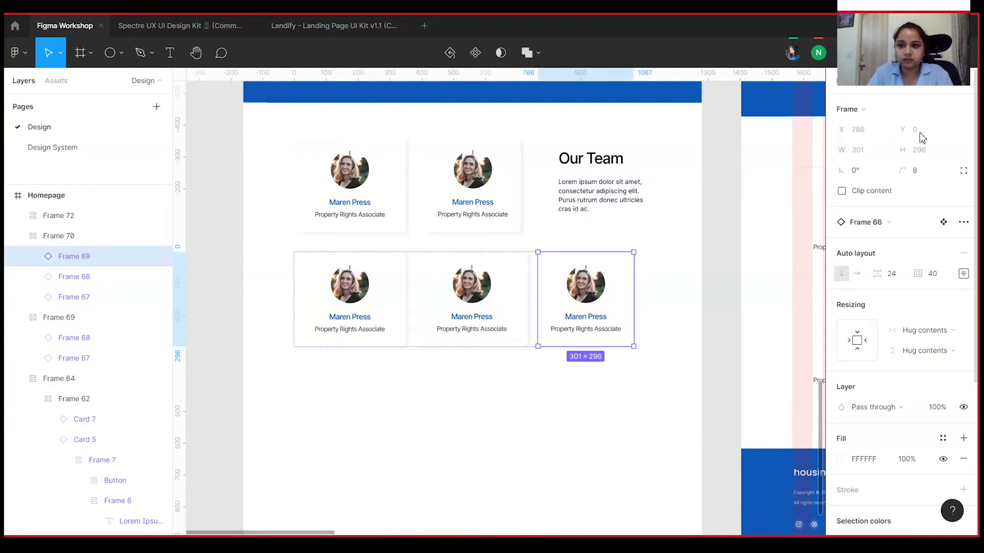
left_click_drag(633, 309, 648, 309)
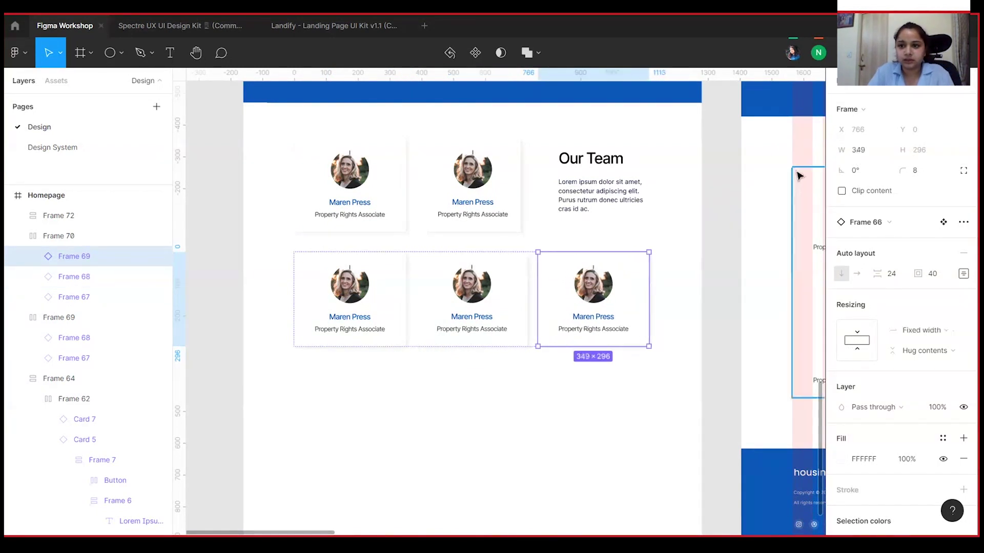
left_click(864, 157)
type("351")
key("Return")
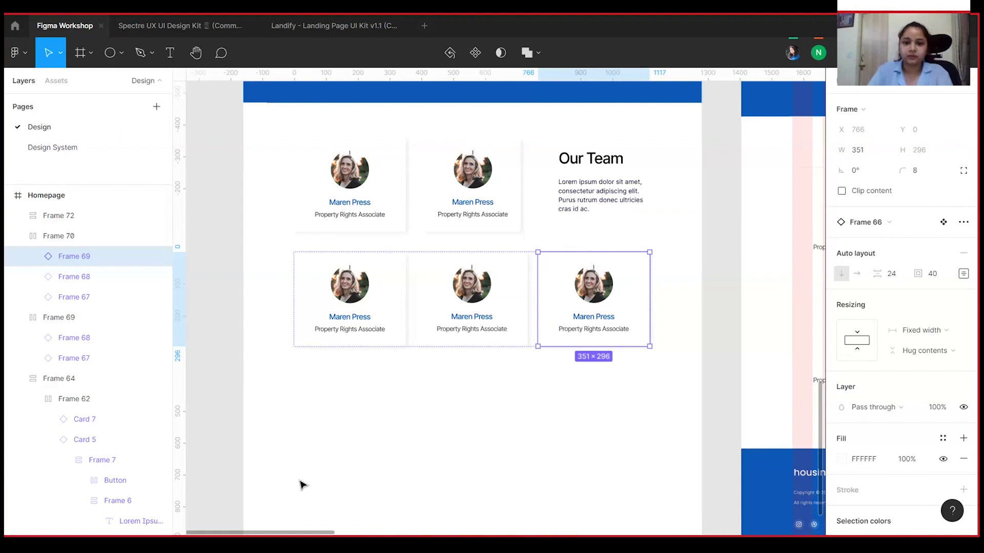
Step: Wrap the upper pair of team cards and the Our Team text in an auto layout and centre its items vertically
left_click(467, 343)
left_click(373, 181)
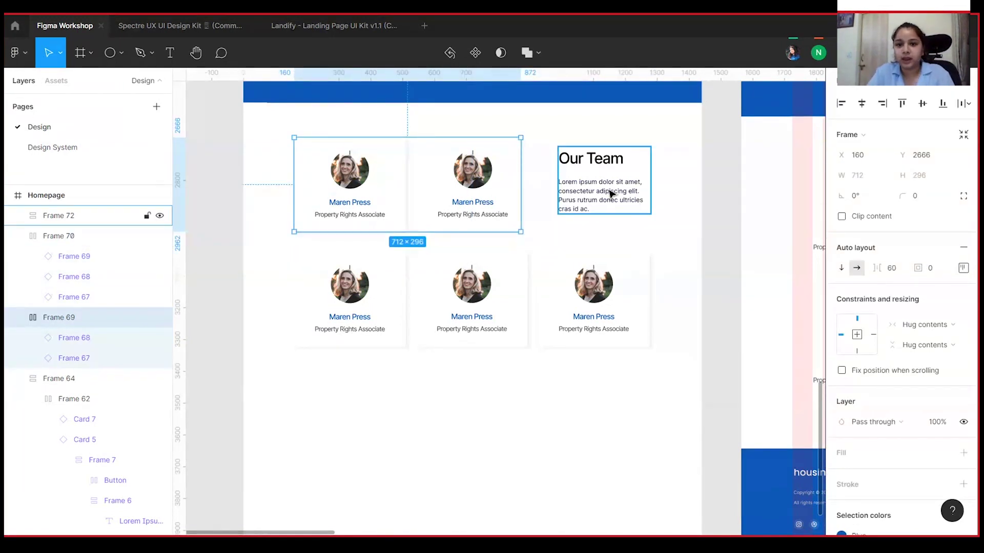
left_click(609, 192, "shift")
right_click(578, 178)
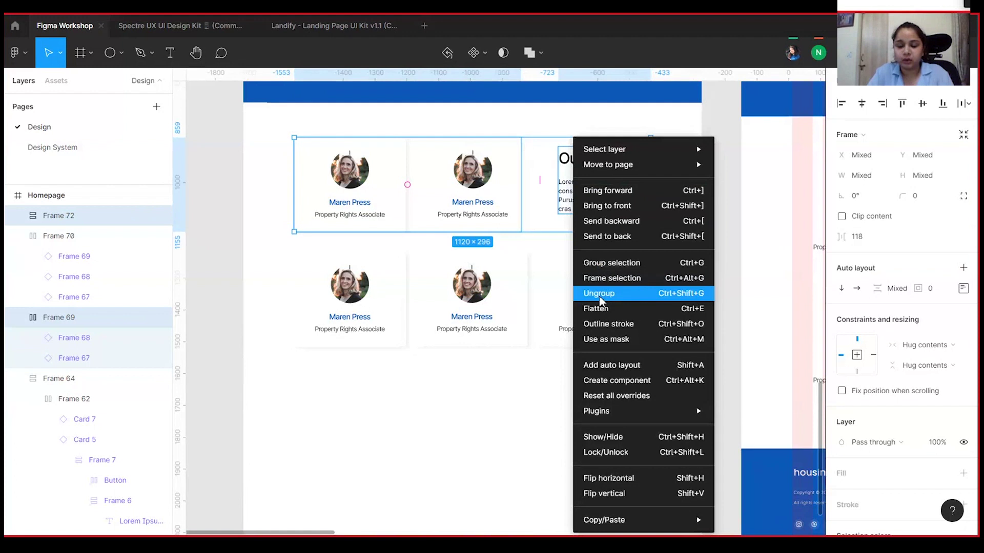
left_click(612, 365)
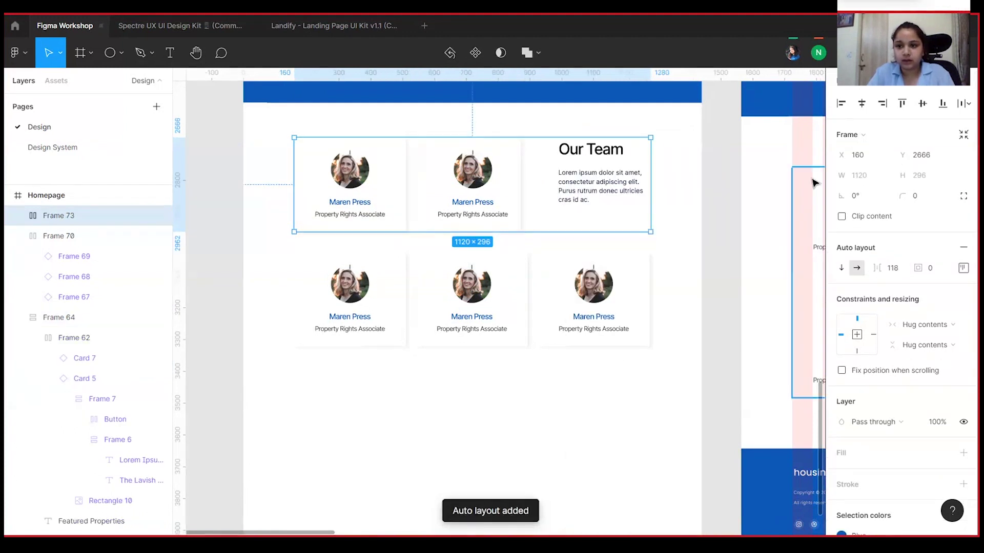
left_click(962, 268)
left_click(925, 327)
left_click(589, 450)
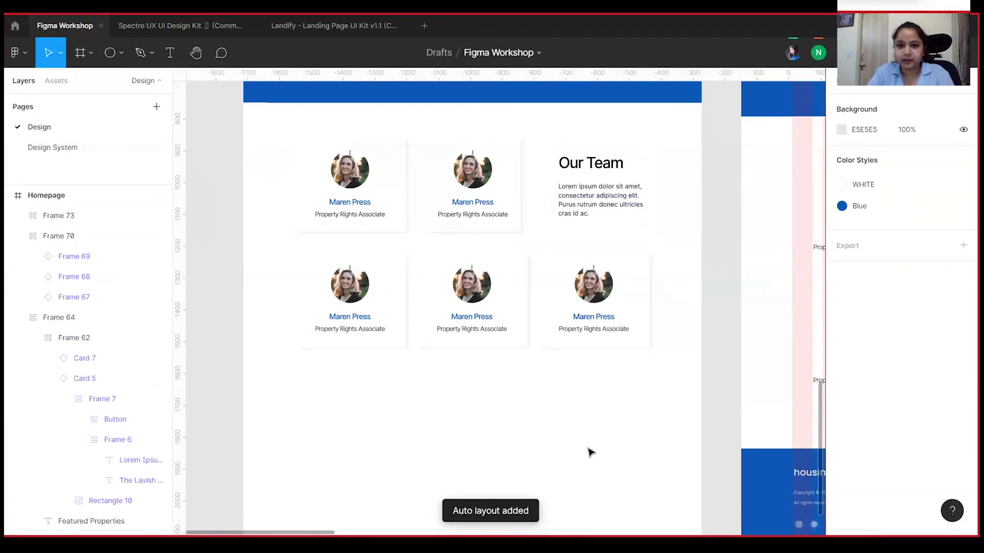
Step: Combine the upper and lower team rows in one auto layout frame
left_click_drag(534, 397, 556, 403)
left_click(408, 286)
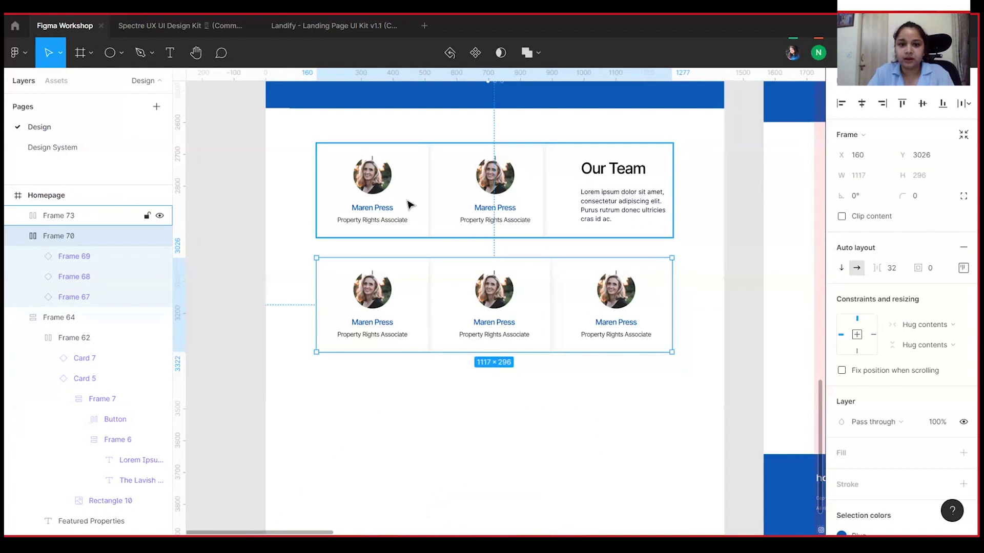
left_click(382, 215, "shift")
left_click_drag(536, 240, 538, 253)
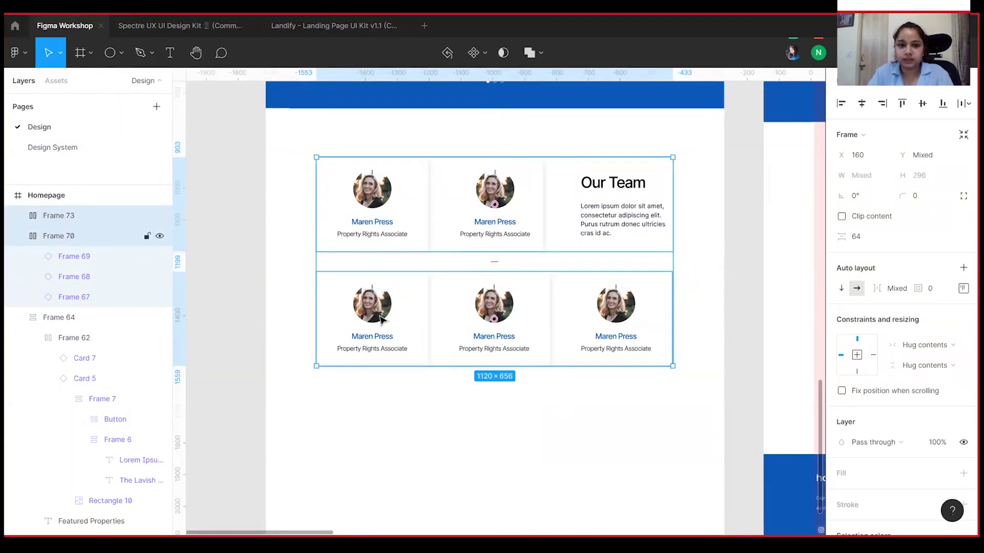
right_click(456, 203)
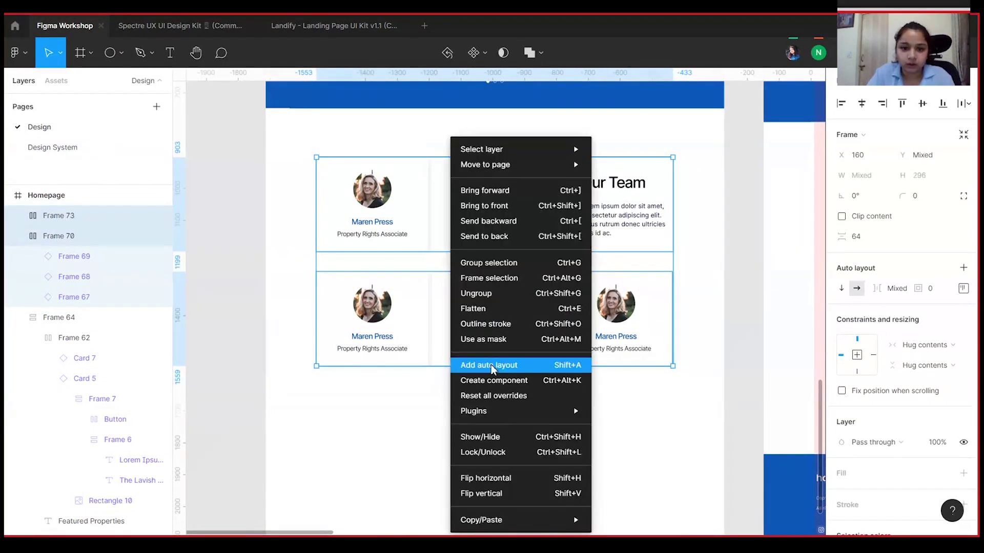
left_click(474, 363)
left_click(588, 409)
left_click_drag(533, 409, 545, 348)
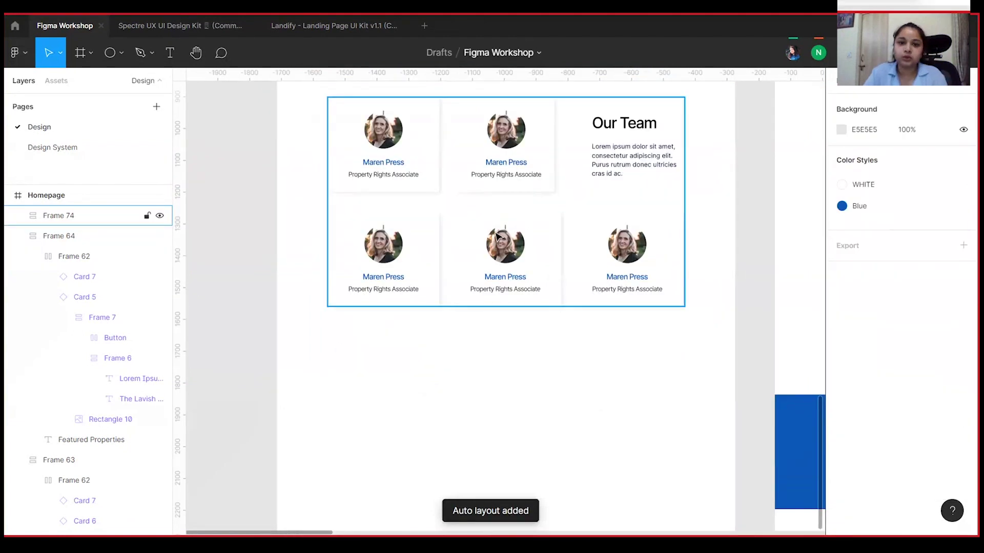
Step: Try adding a third row of team cards by duplicating the lower row inside the auto layout
double_click(498, 237)
left_click(341, 369)
left_click(362, 267)
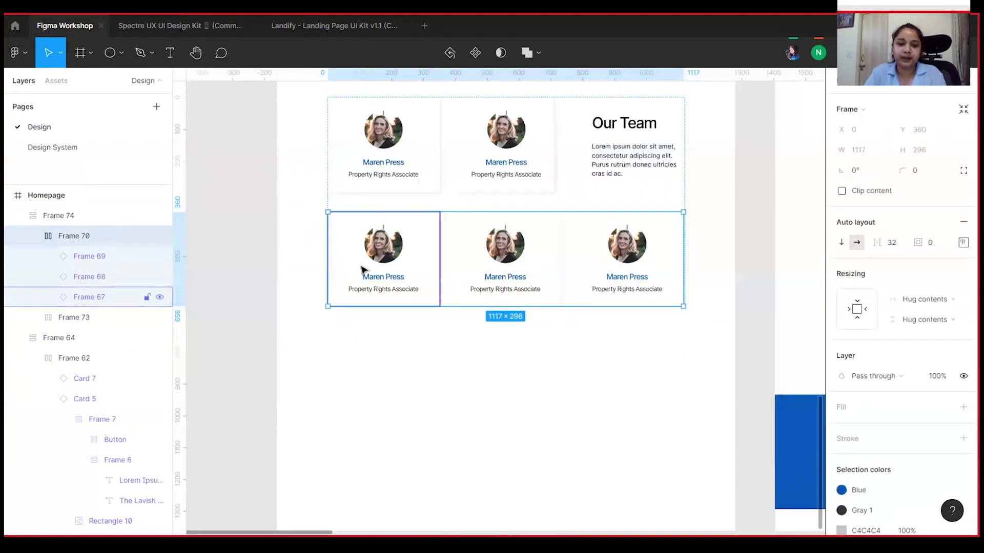
key("ctrl+d")
key("minus")
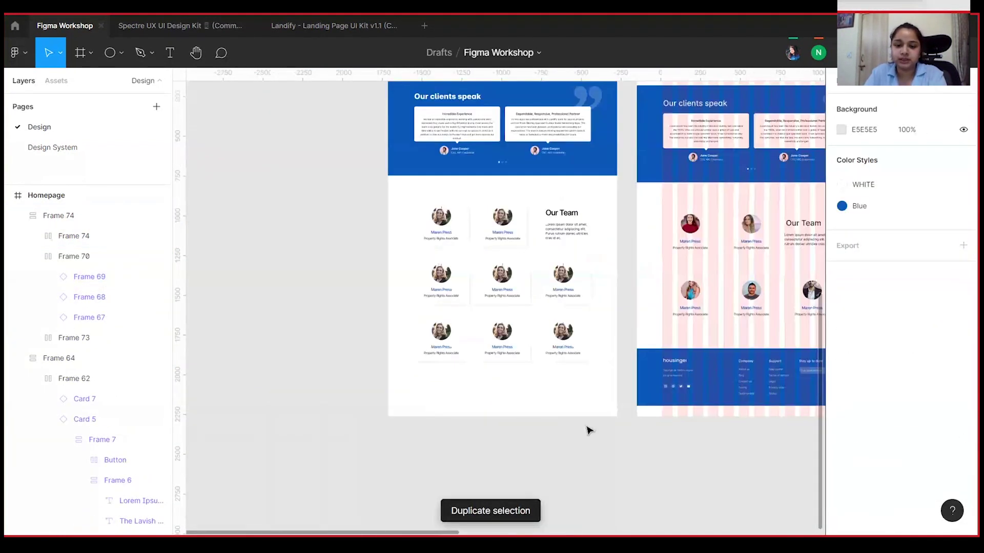
key("plus")
key("ctrl+z")
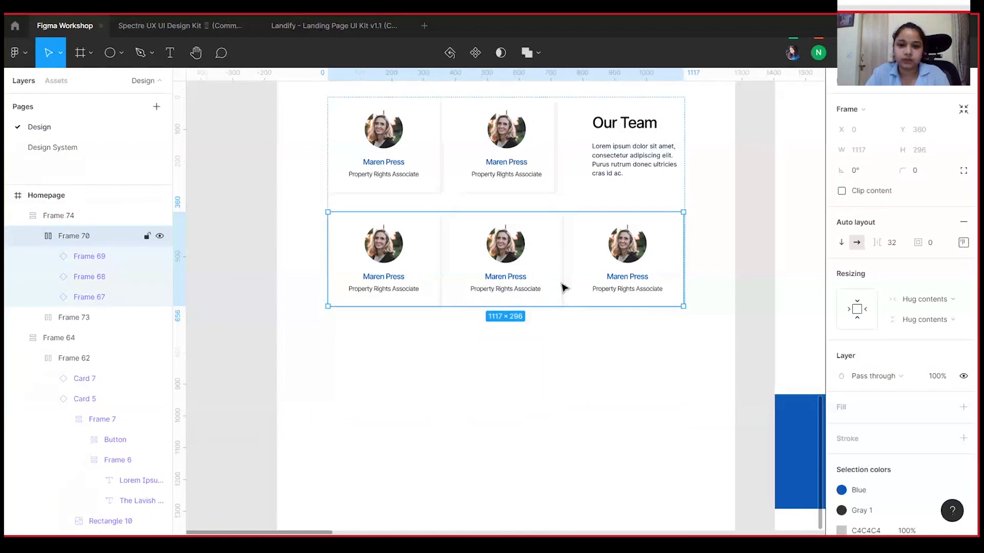
Step: Try duplicating the lower team row twice to extend the section by two more rows
key("ctrl+d")
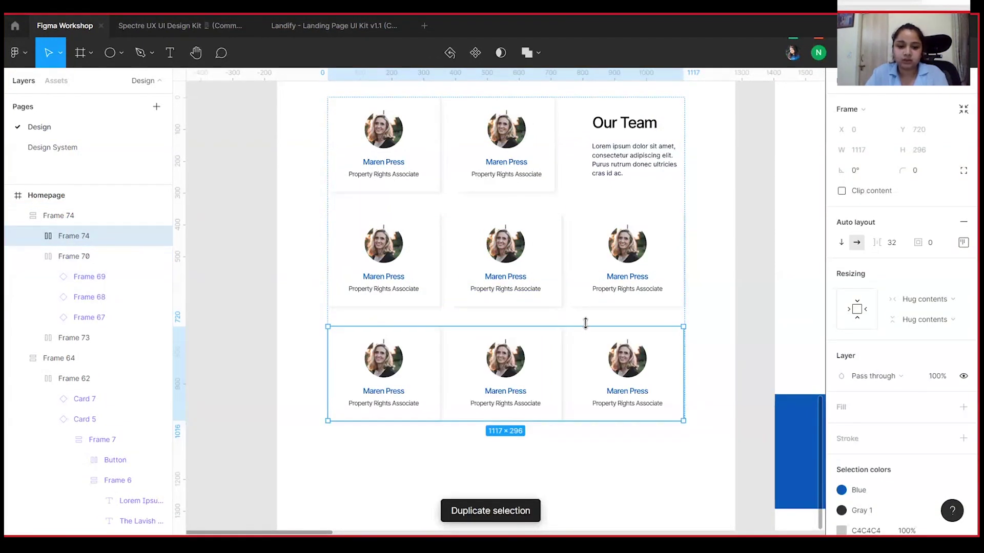
key("ctrl+d")
left_click(701, 351)
key("minus")
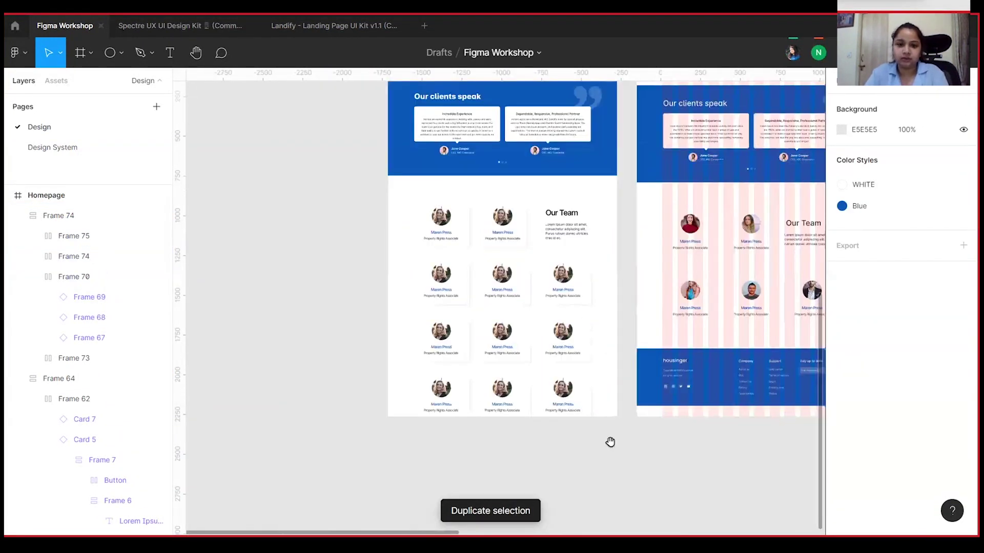
key("ctrl+z")
key("ctrl+z")
key("ctrl+z")
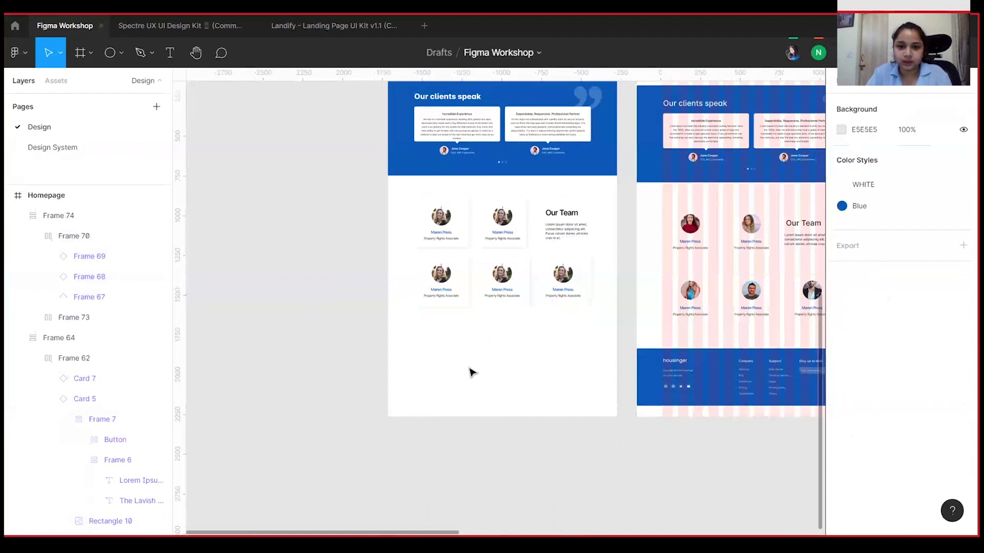
Step: Set the top and bottom padding of the team section's auto layout frame to 120
left_click_drag(473, 353, 478, 406)
left_click(490, 265)
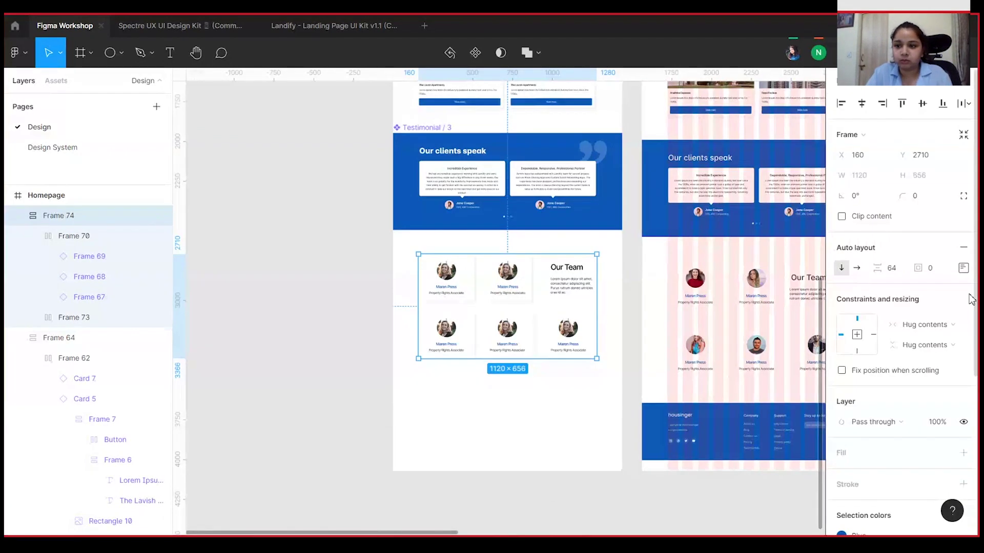
left_click(962, 269)
left_click(927, 291)
type("120")
key("Return")
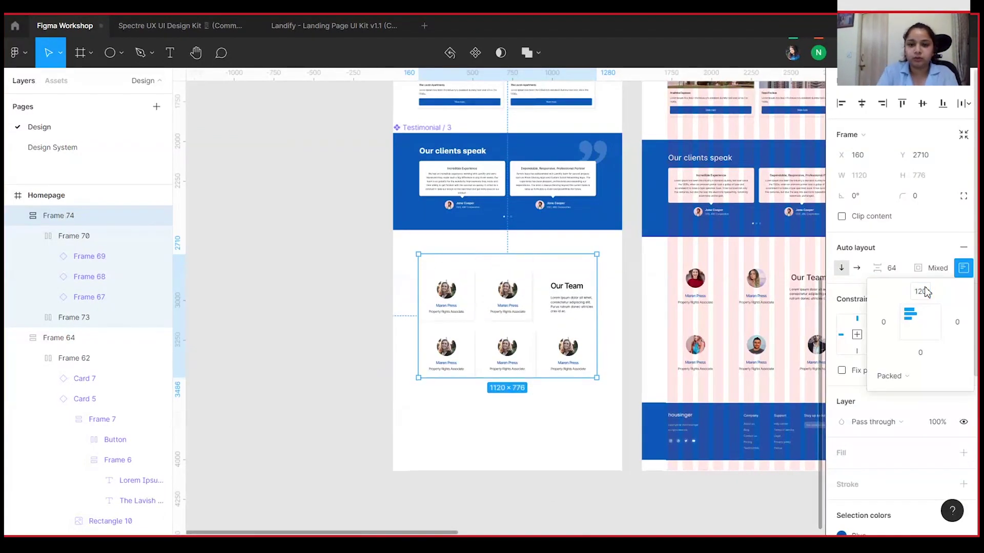
left_click(927, 365)
left_click(927, 367)
left_click(922, 353)
type("120")
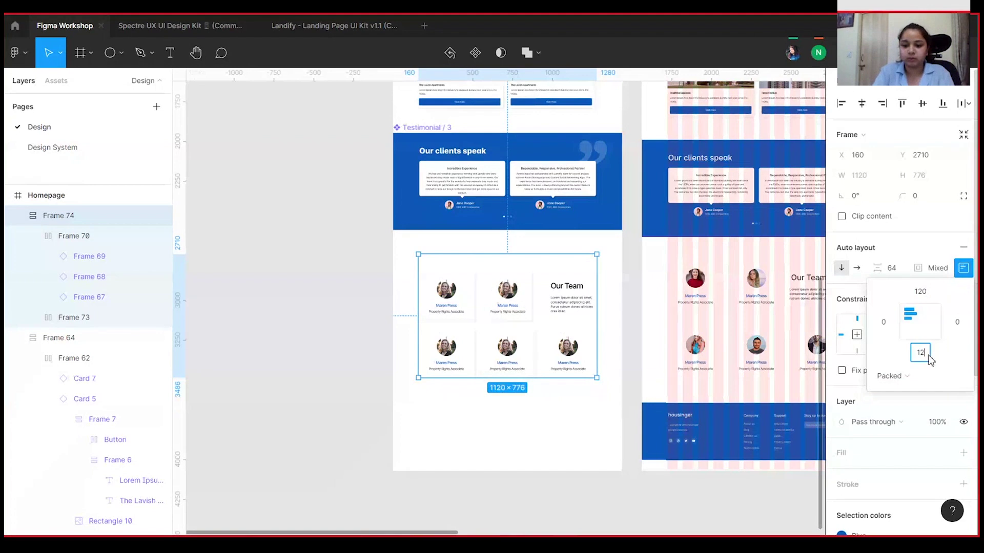
key("Return")
left_click(320, 266)
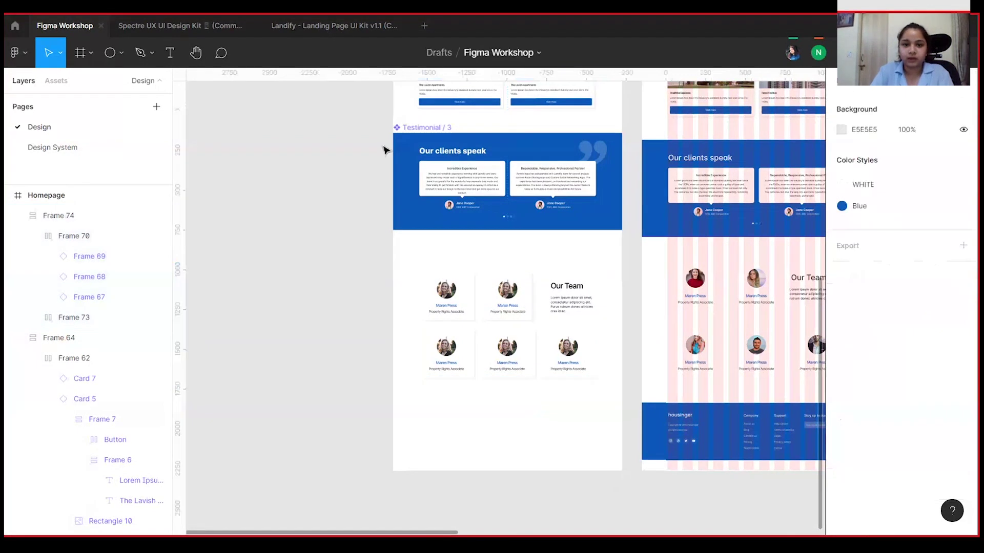
Step: Move the team section up so that it sits directly against the Our clients speak block
left_click(420, 134)
left_click(483, 304, "shift")
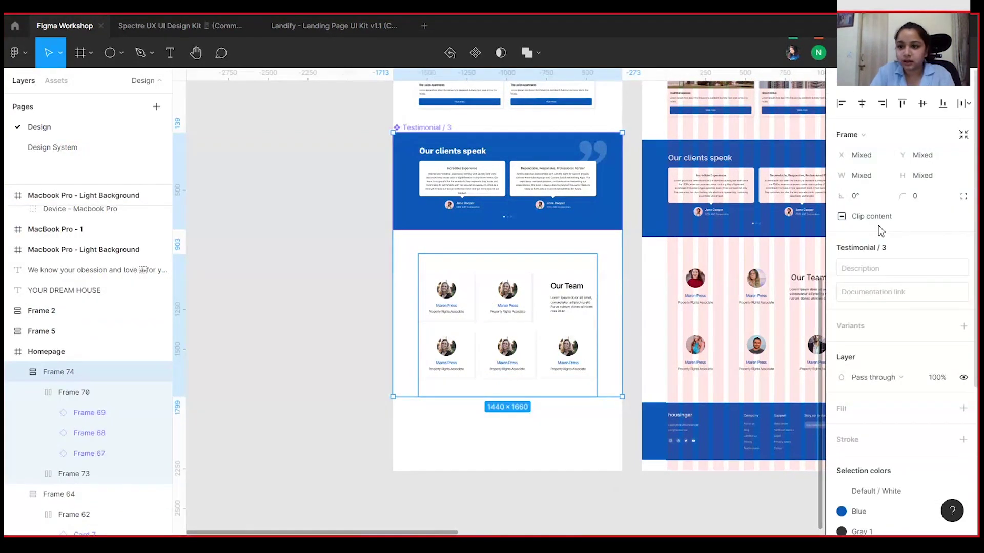
left_click(558, 204, "shift")
key("alt")
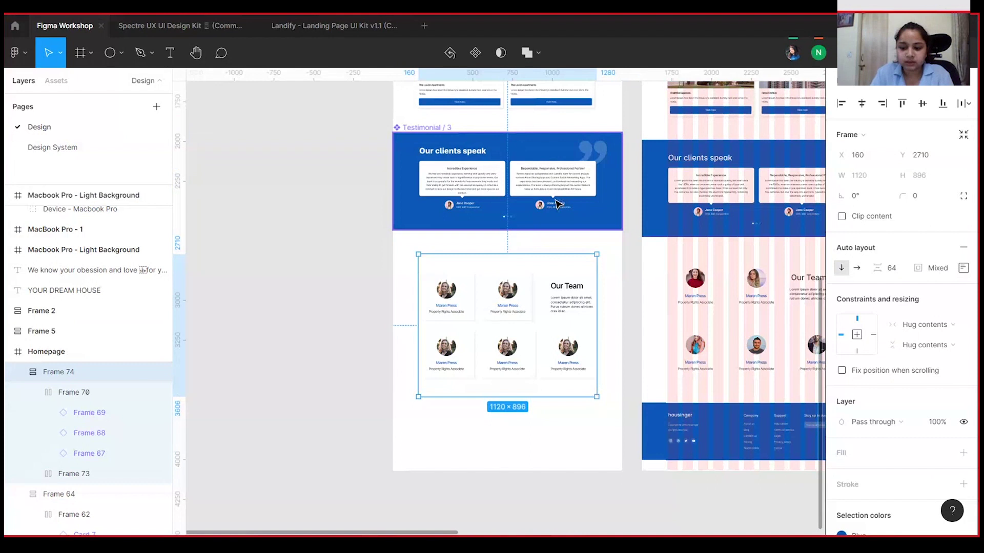
key("shift+Up")
key("shift+Up")
key("shift+Up")
left_click_drag(557, 204, 560, 202)
left_click(336, 305)
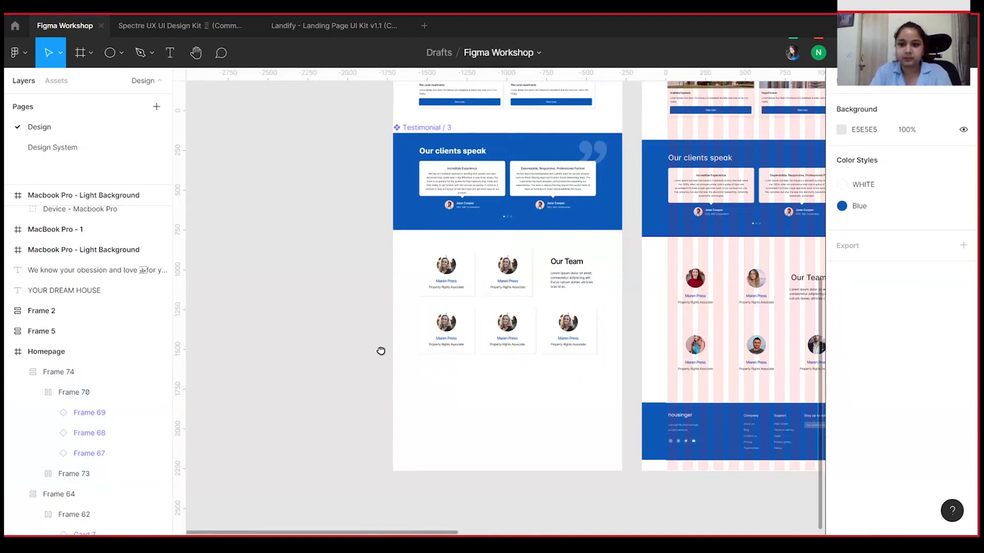
Step: Examine the footer of the reference design and switch to the Landify landing page UI kit file
scroll(379, 351, "down", 2)
scroll(380, 351, "right", 4)
scroll(533, 370, "up", 5)
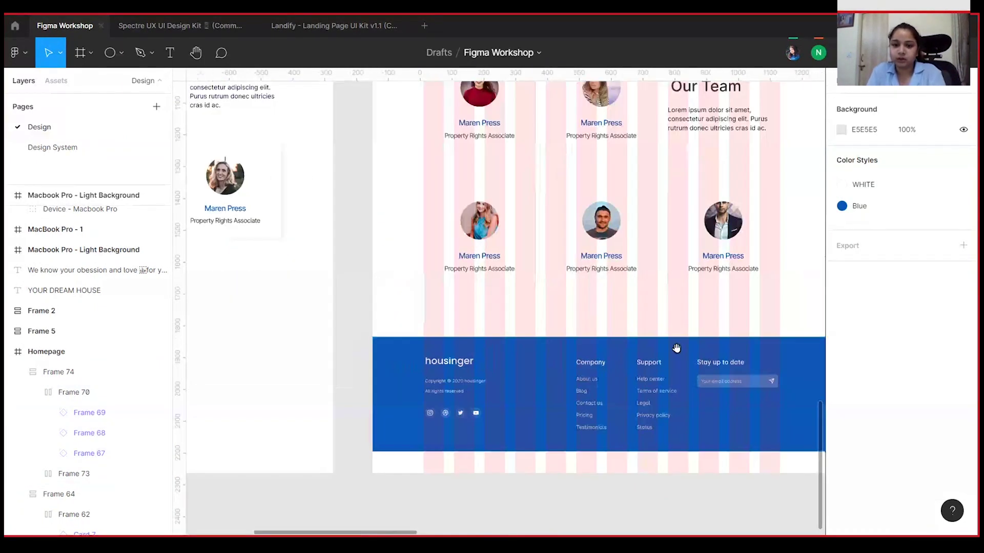
left_click(513, 341)
left_click(300, 29)
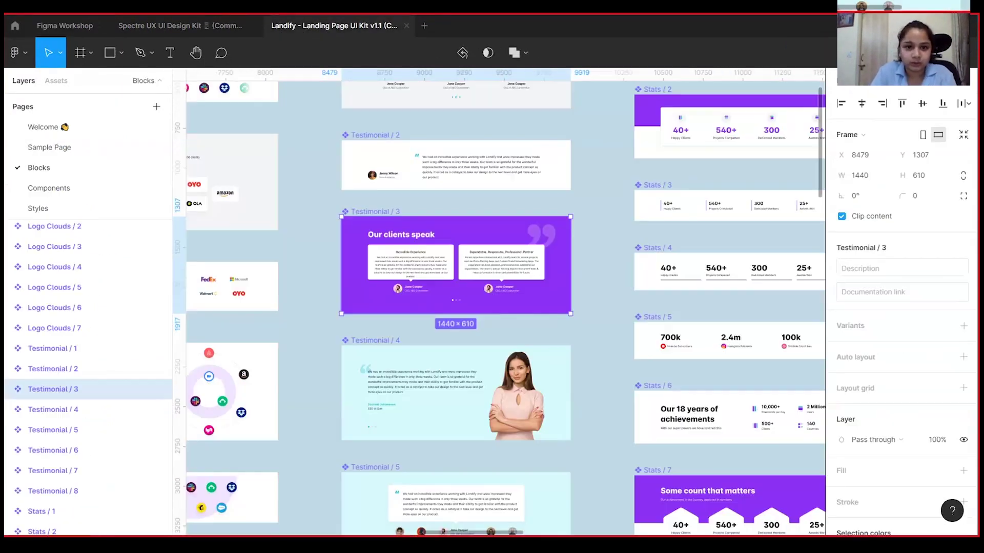
Step: Look through the footer blocks of the Landify kit for one matching the reference design
key("ctrl+minus")
key("ctrl+minus")
left_click_drag(394, 179, 539, 239)
key("ctrl+plus")
key("ctrl+plus")
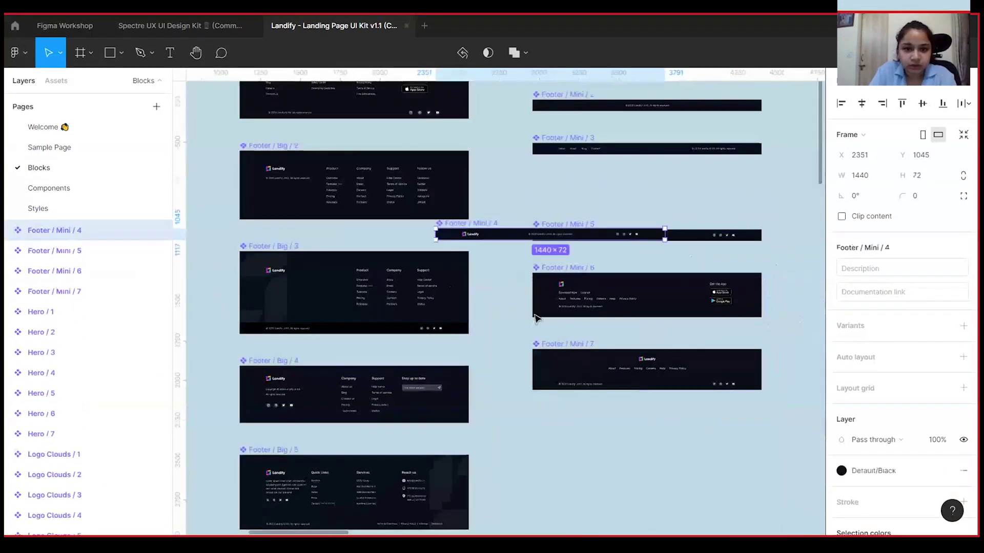
key("ctrl+z")
scroll(541, 216, "up", 5)
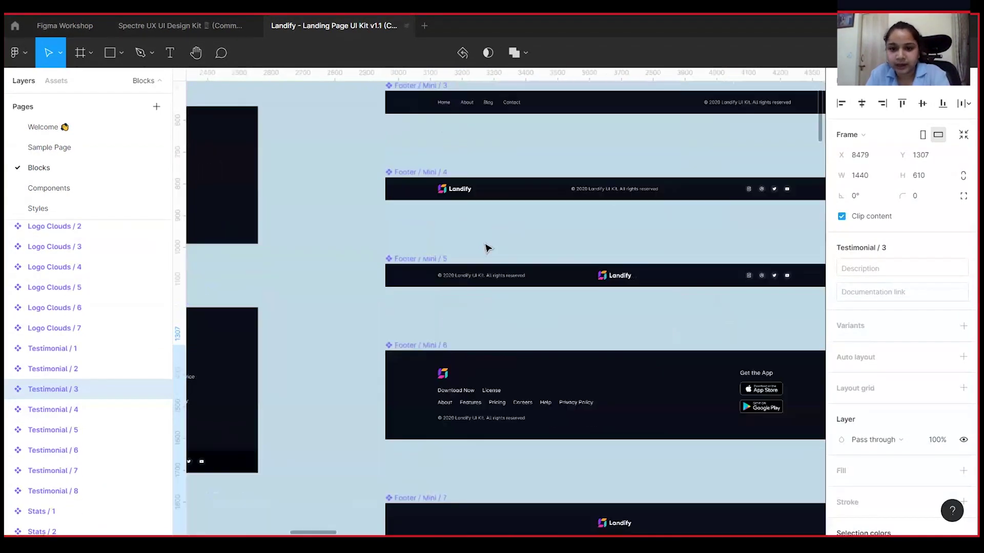
scroll(397, 221, "right", 3)
scroll(378, 168, "up", 3)
scroll(378, 168, "left", 1)
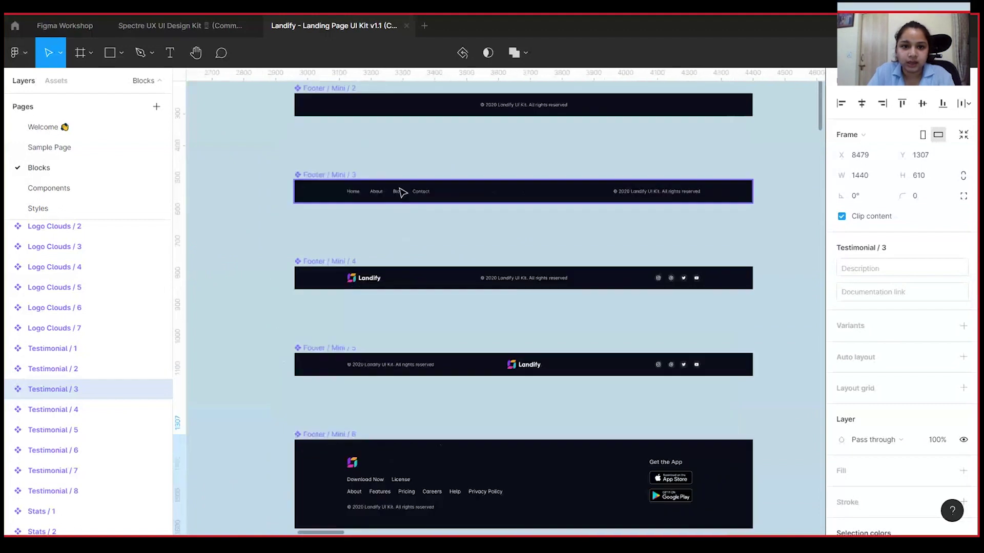
Step: Try duplicating the Blog link in the Footer / Mini / 3 block
left_click(398, 192)
double_click(398, 194)
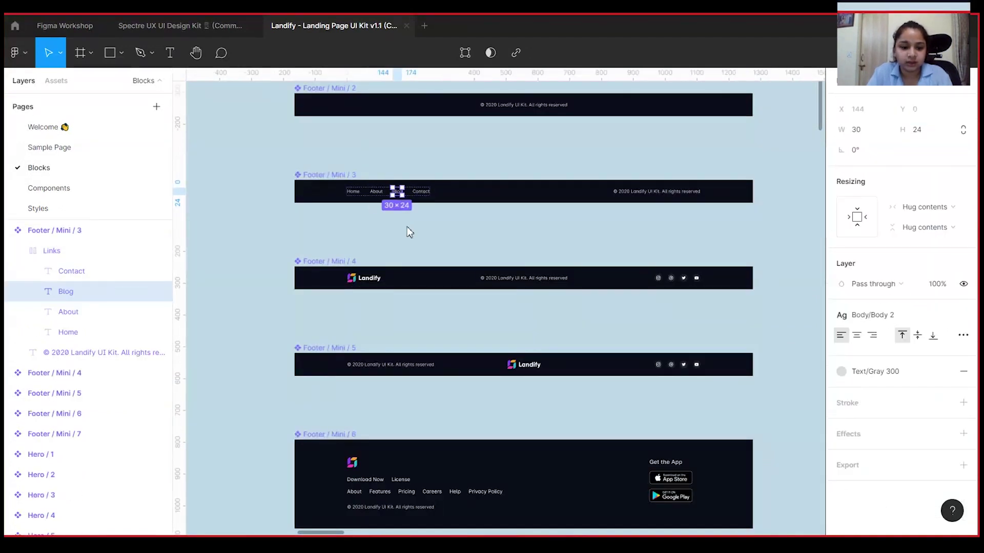
key("ctrl+d")
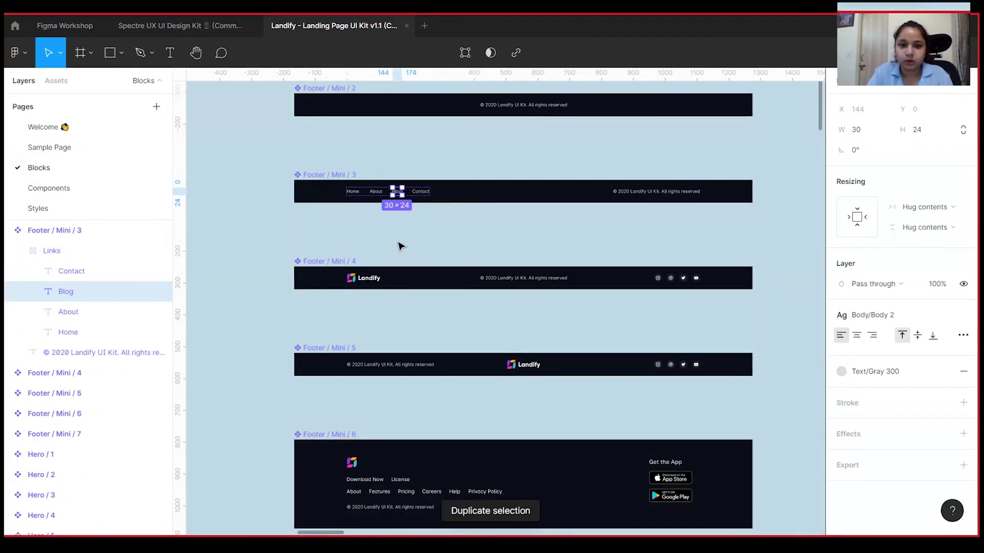
key("Delete")
key("ctrl+minus")
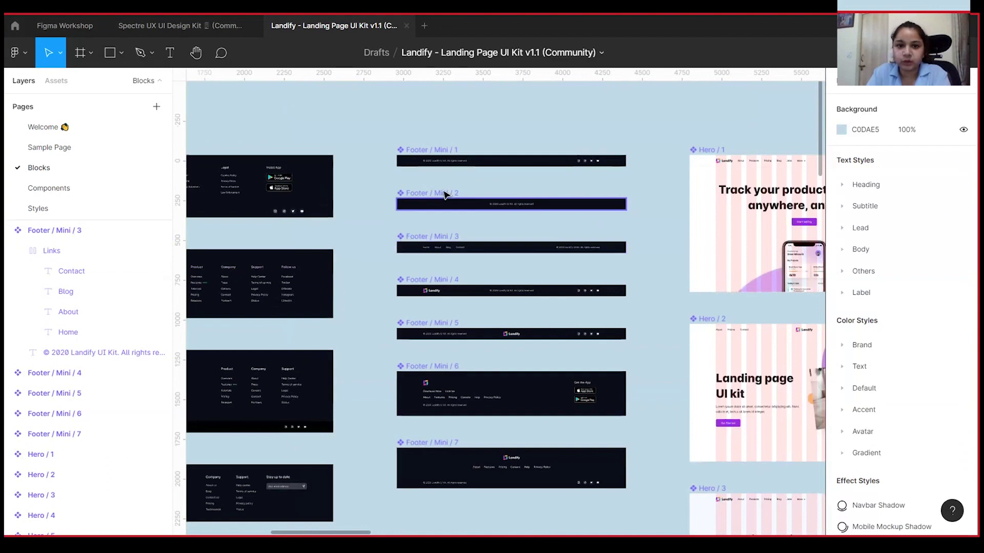
Step: Inspect the Links group and its About text in the Footer / Mini / 3 block, then return to the big footer blocks
key("ctrl+plus")
left_click_drag(372, 174, 384, 175)
left_click(374, 192)
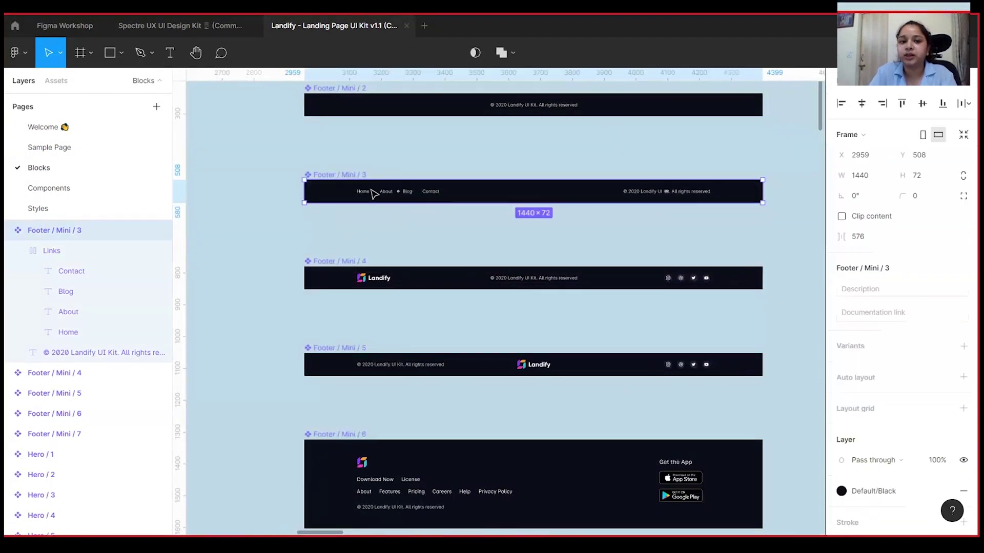
left_click(374, 192)
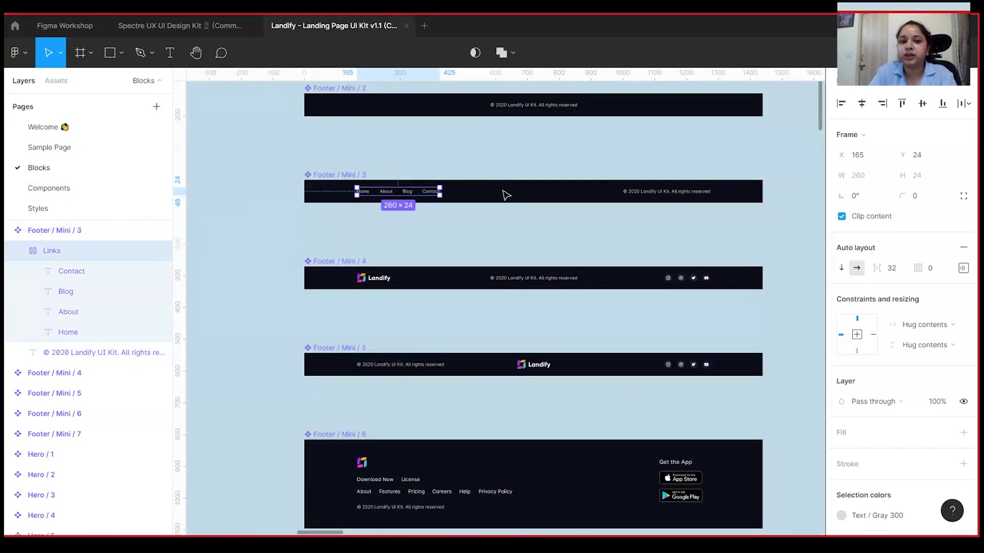
left_click(386, 192)
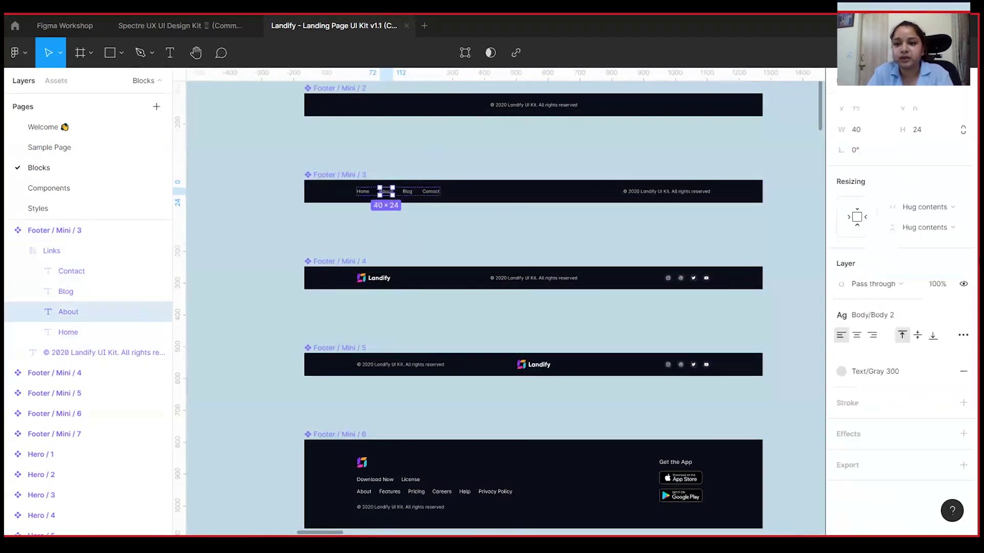
left_click(517, 228)
key("minus")
left_click_drag(349, 274, 586, 175)
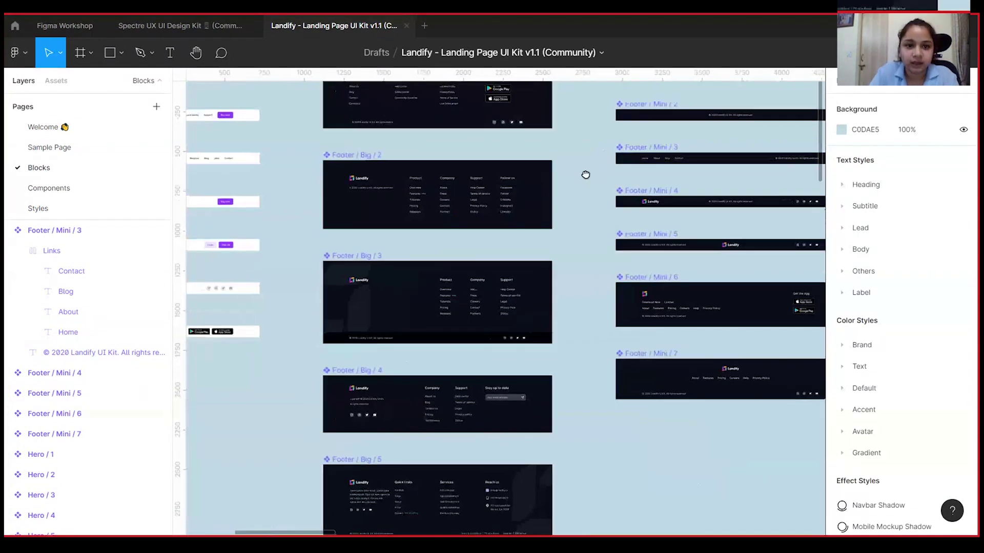
Step: Close the Spectre UX UI Design Kit file and switch to the Figma Workshop file
left_click(182, 30)
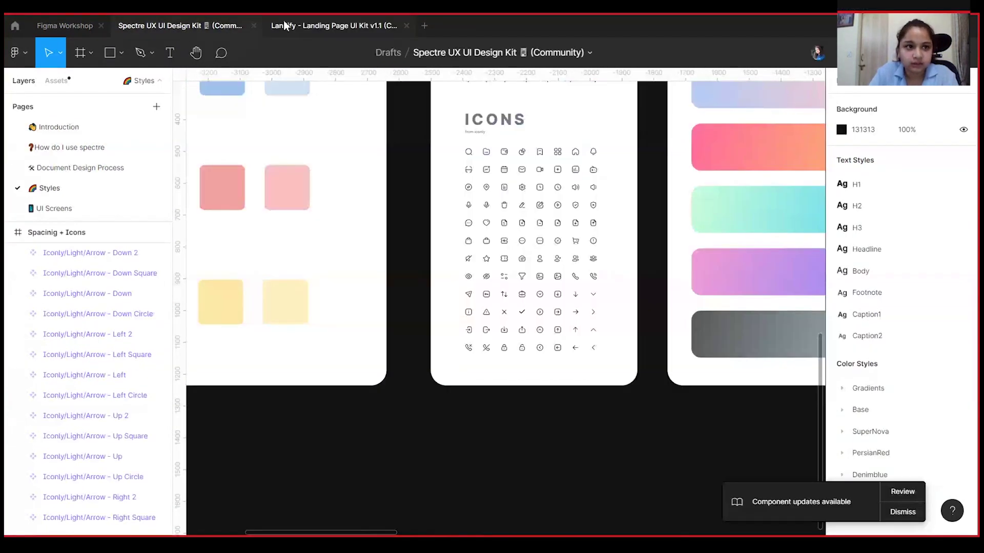
left_click(254, 26)
left_click(87, 25)
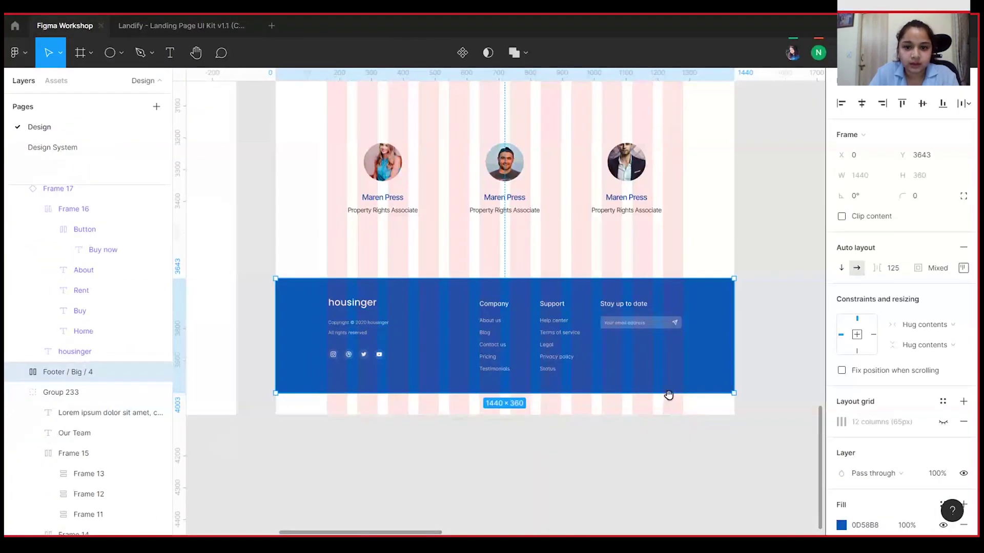
Step: Compare the Footer / Big blocks of the Landify kit with the blue footer of the reference homepage
scroll(565, 144, "down", 1)
left_click(189, 25)
scroll(641, 417, "down", 1)
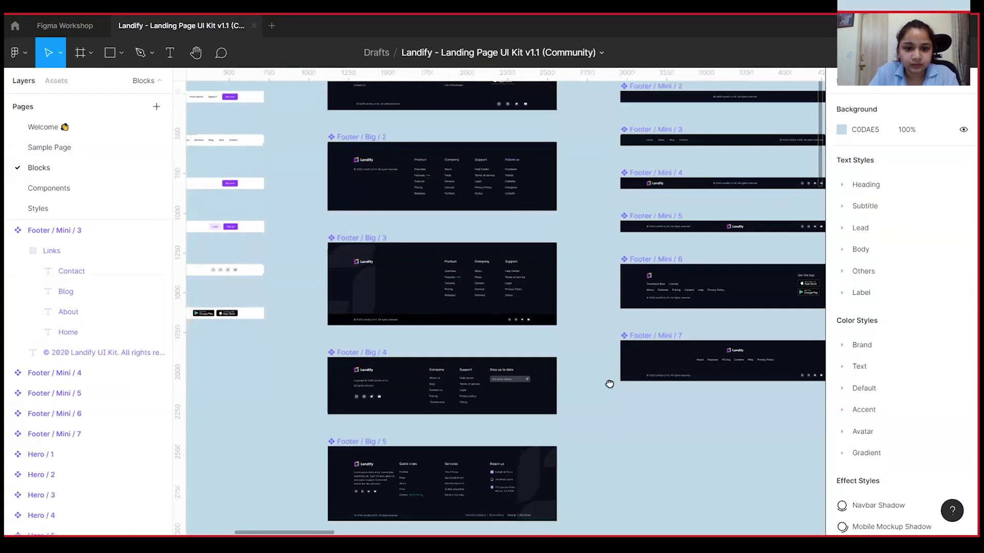
scroll(634, 248, "down", 3)
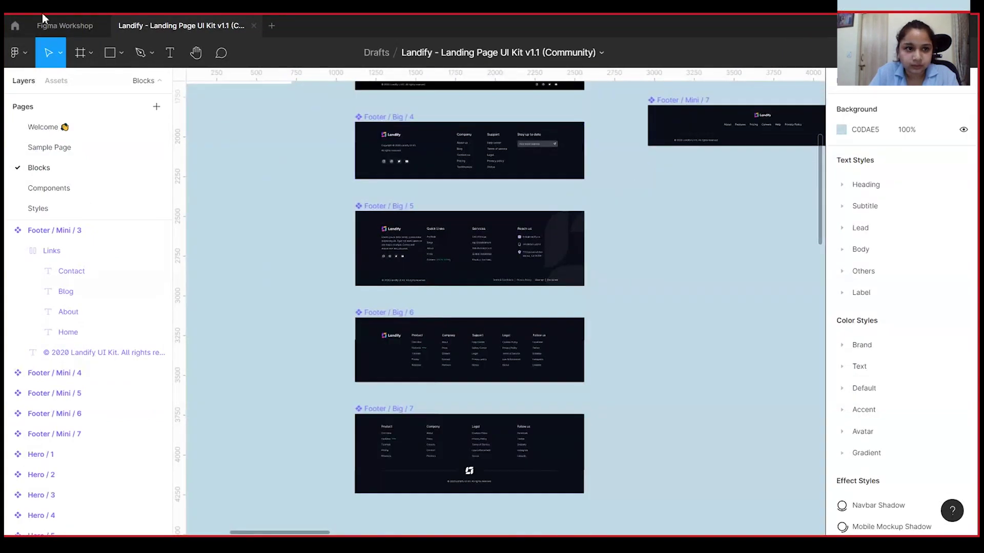
left_click(60, 27)
left_click(193, 24)
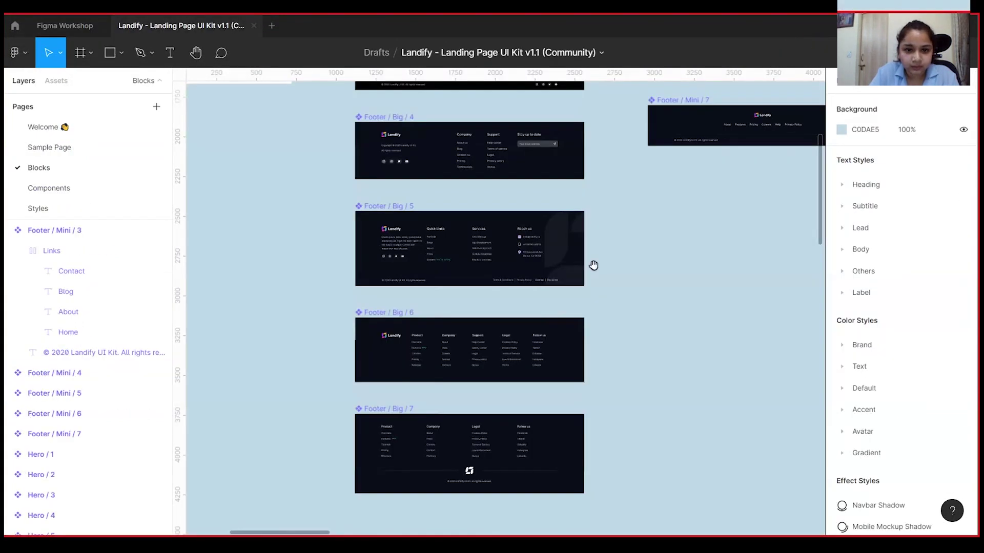
left_click_drag(593, 265, 615, 342)
key("plus")
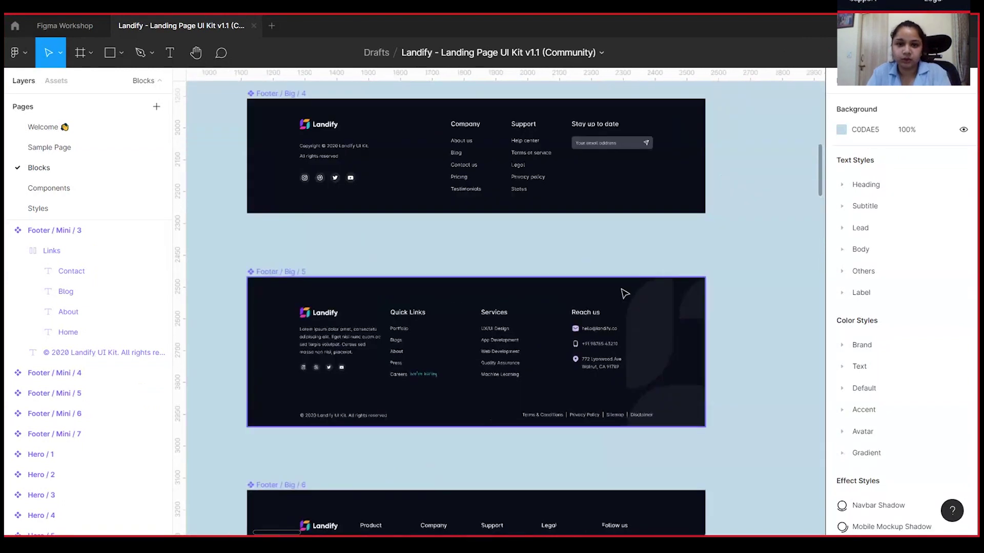
left_click_drag(622, 290, 689, 260)
scroll(584, 417, "up", 1)
key("ctrl+z")
left_click(71, 26)
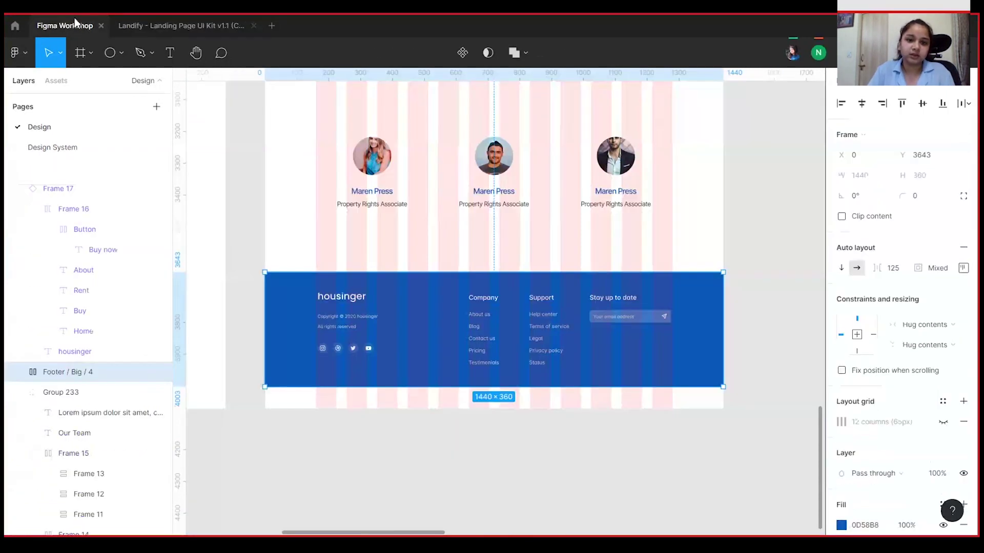
Step: Copy the Footer / Big / 4 block from the Landify kit into the homepage below the team section, aligned with the page's edges
left_click(186, 26)
left_click(468, 186)
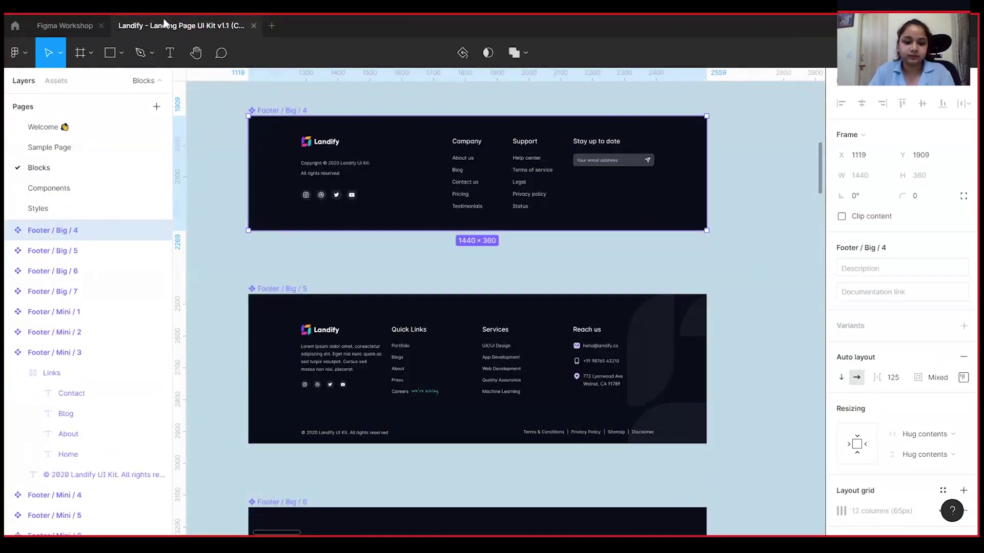
left_click(70, 27)
left_click_drag(205, 328, 571, 365)
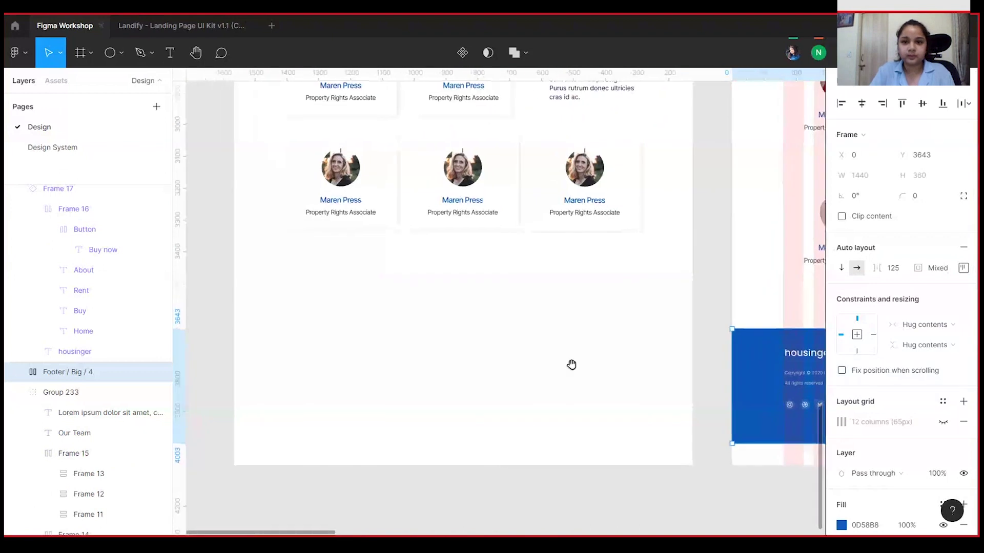
left_click(590, 342)
key("ctrl+v")
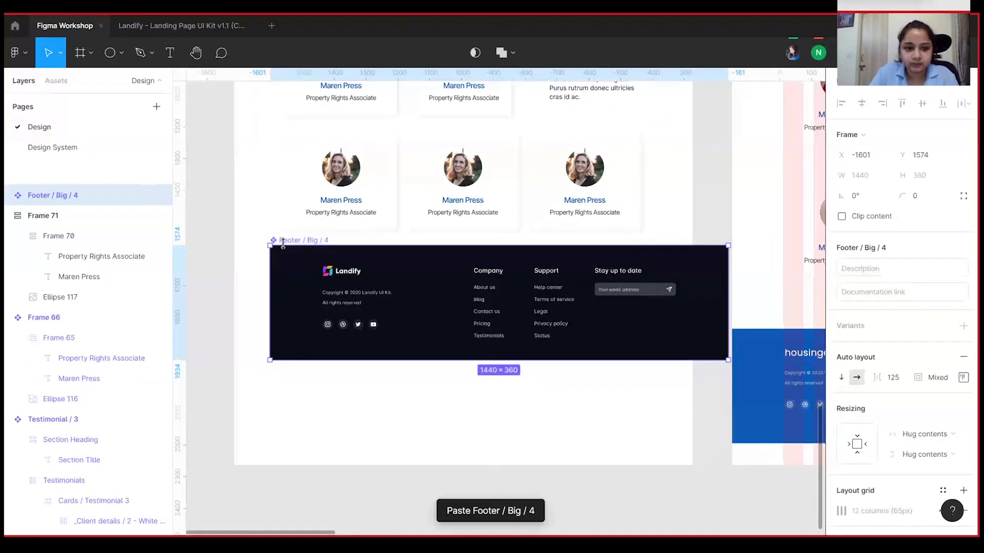
left_click_drag(287, 244, 251, 286)
Step: Fill the Footer / Big / 4 block with the Blue color style
scroll(902, 397, "down", 4)
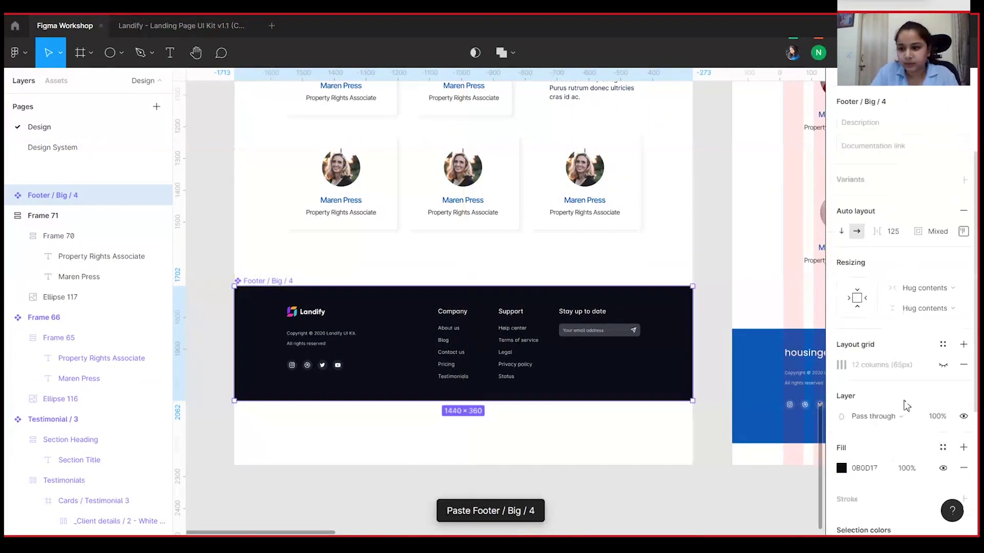
left_click(943, 402)
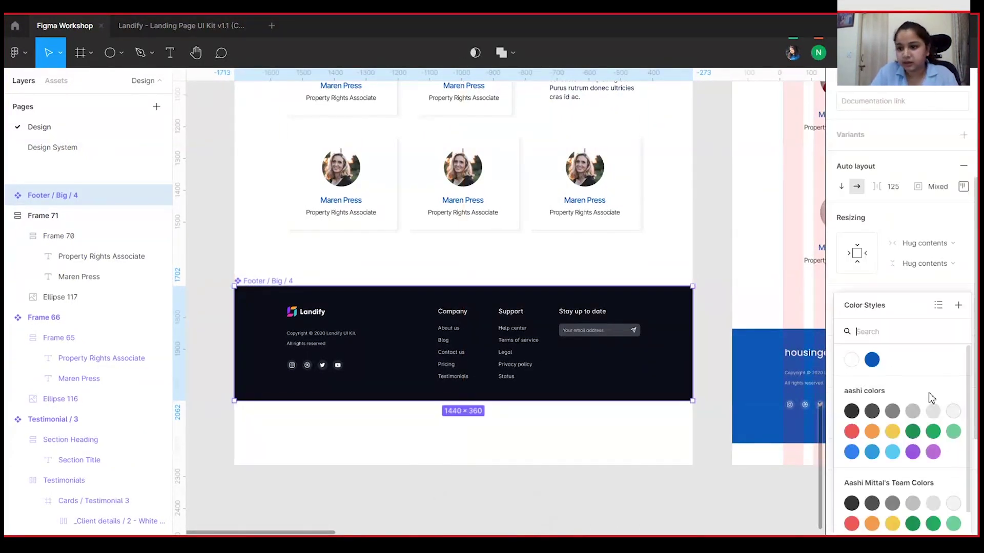
left_click(871, 360)
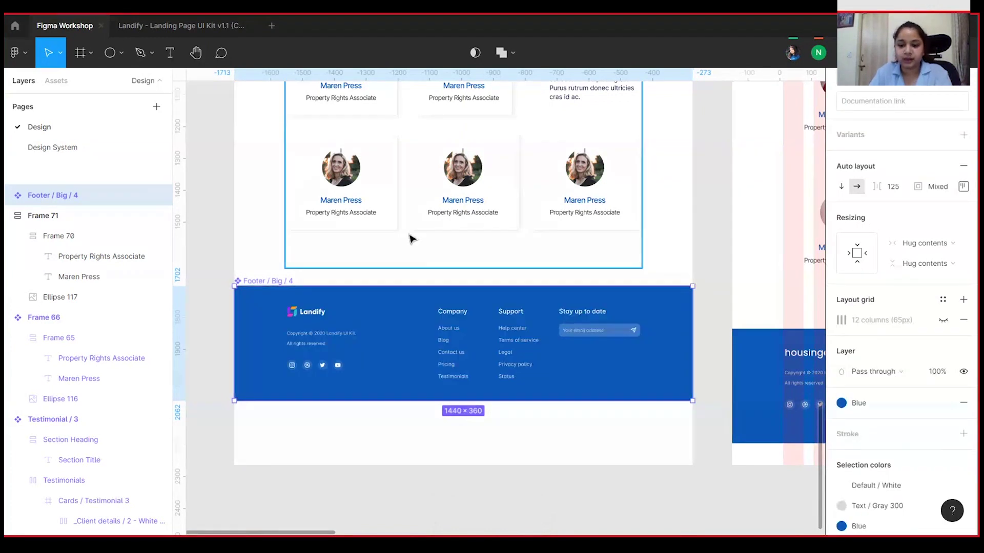
Step: Place a copy of the homepage's navigation bar on the empty canvas beside the page and detach it from its component
scroll(410, 238, "down", 6)
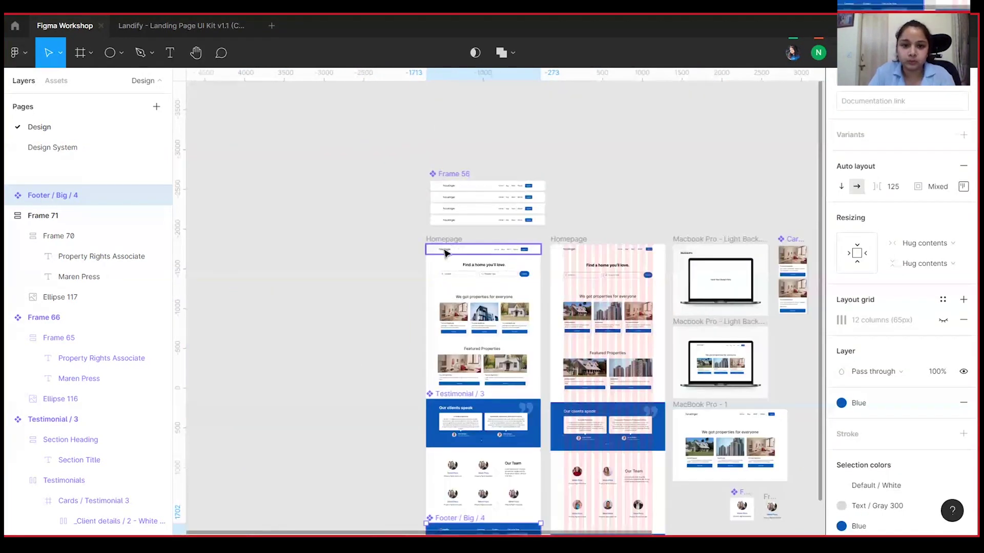
left_click(445, 252, "ctrl")
left_click_drag(445, 253, 403, 335)
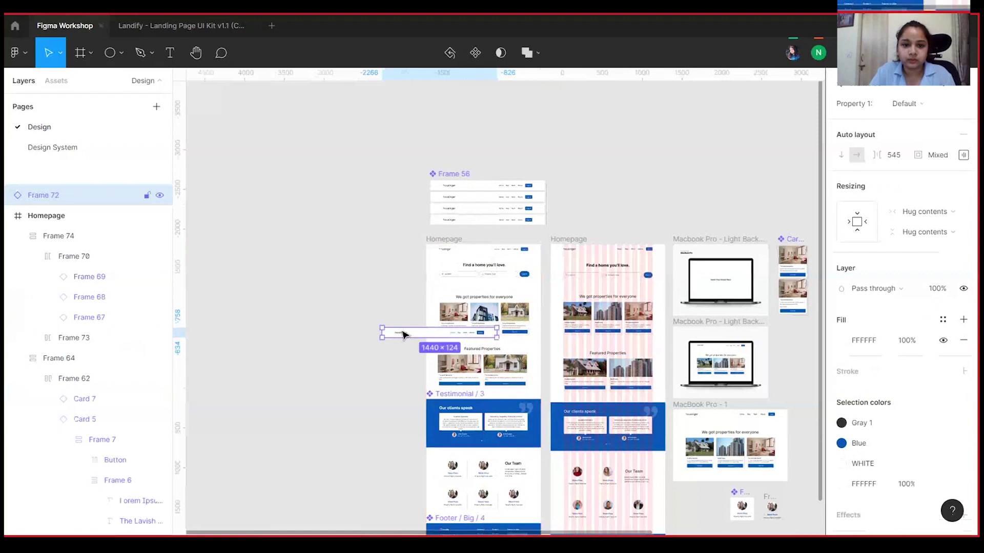
scroll(413, 240, "up", 5)
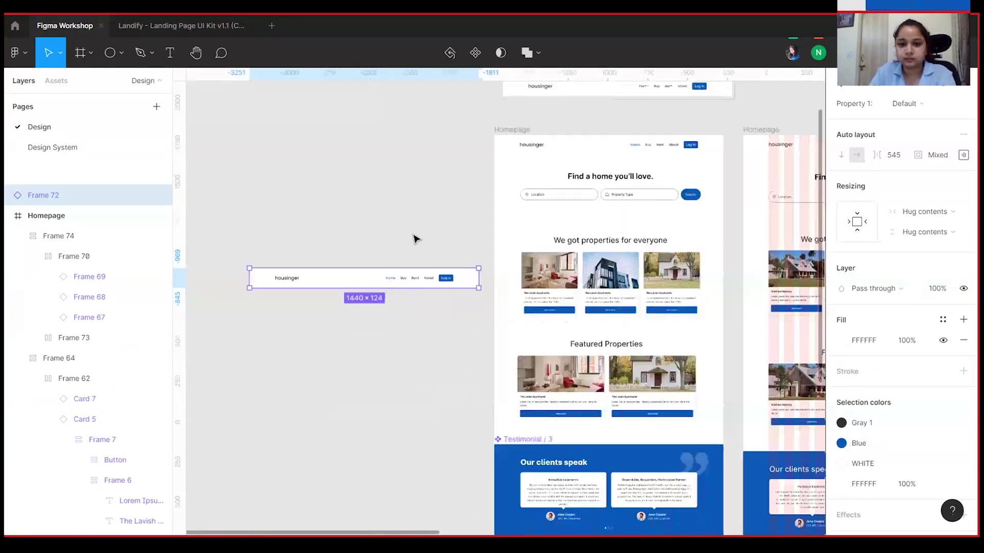
right_click(390, 285)
left_click(435, 380)
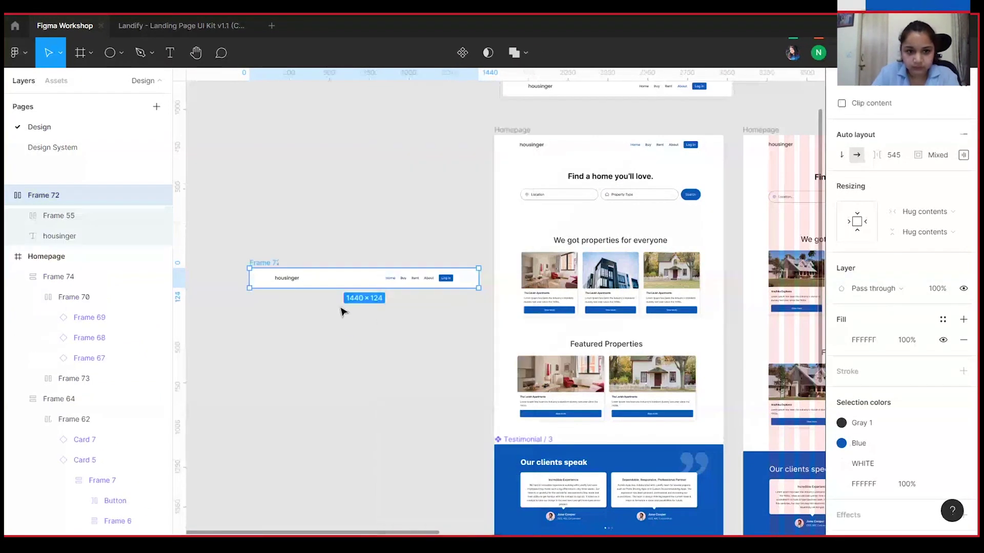
Step: Pull the housinger logo text out of the detached navigation bar and delete the rest of the bar
left_click(288, 280)
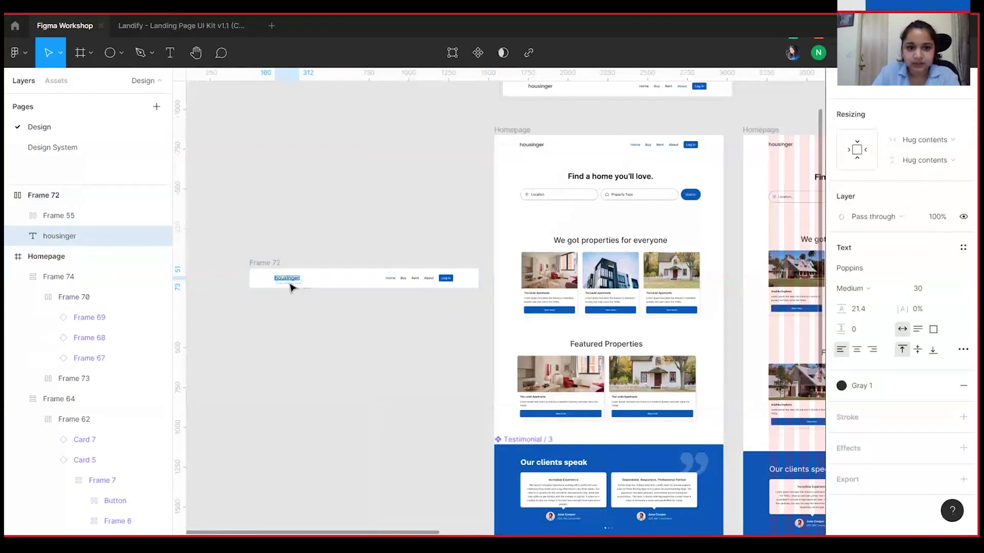
left_click_drag(290, 287, 314, 354)
left_click(275, 264)
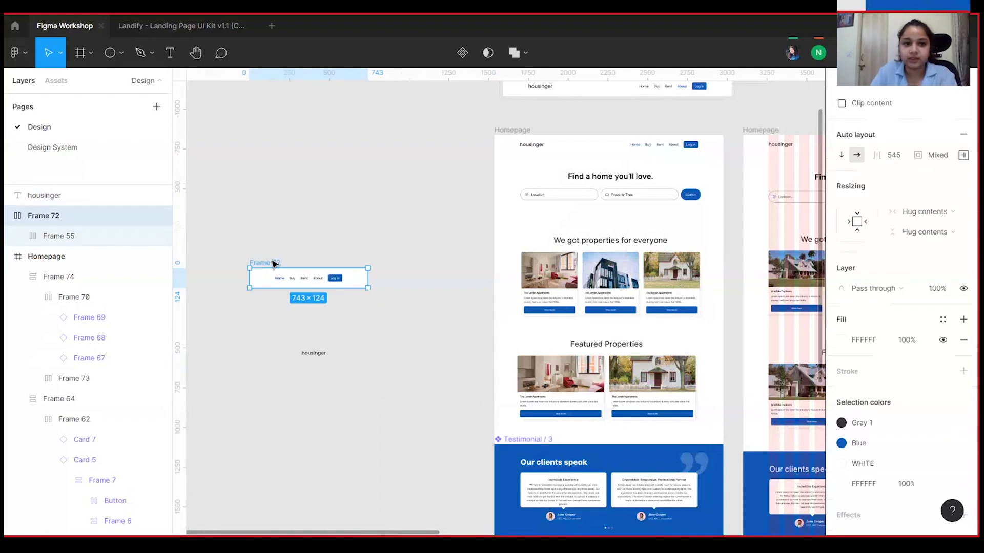
key("Delete")
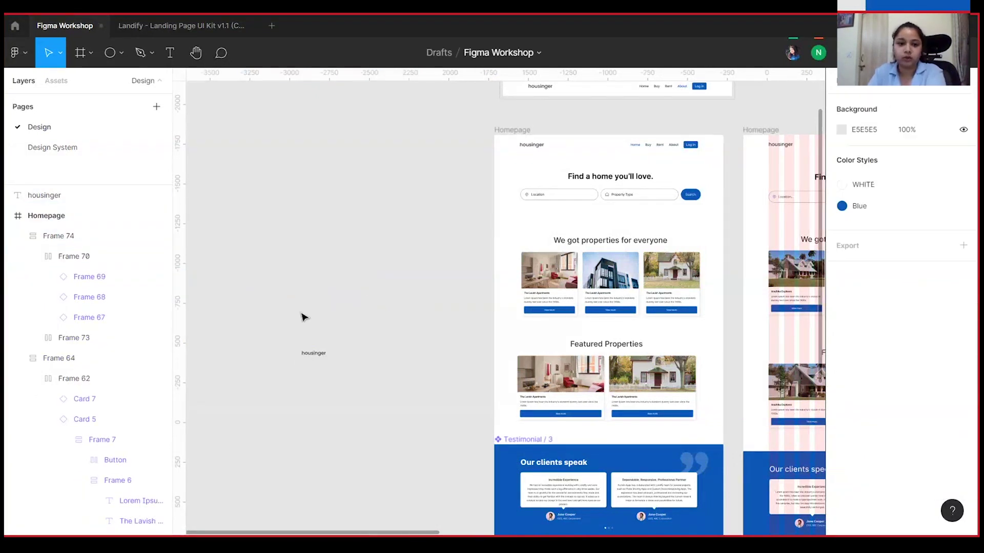
Step: Move the housinger text beside the footer and compare its size with that of the footer's Landify logo
left_click_drag(319, 356, 420, 310)
scroll(499, 304, "up", 5)
left_click(534, 250)
double_click(534, 252)
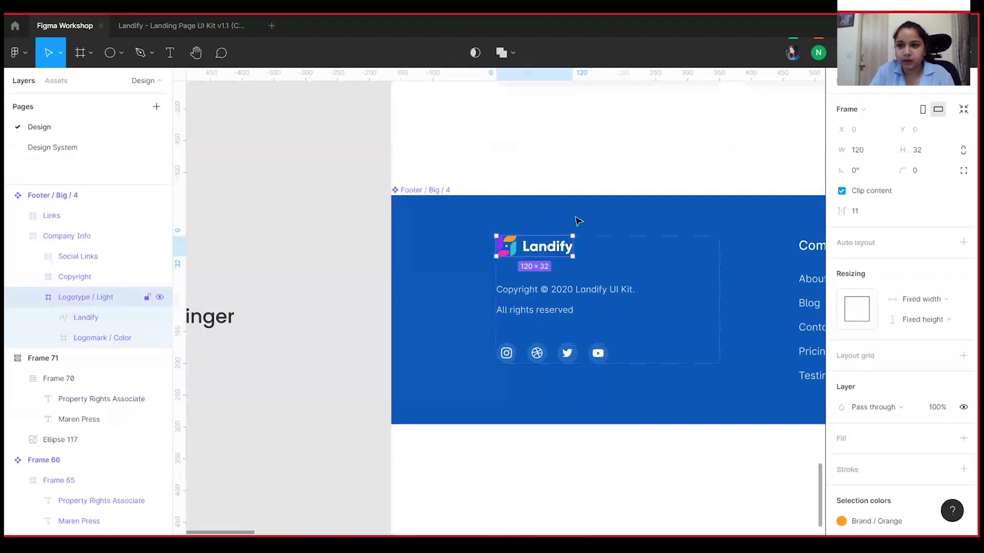
left_click_drag(372, 191, 555, 181)
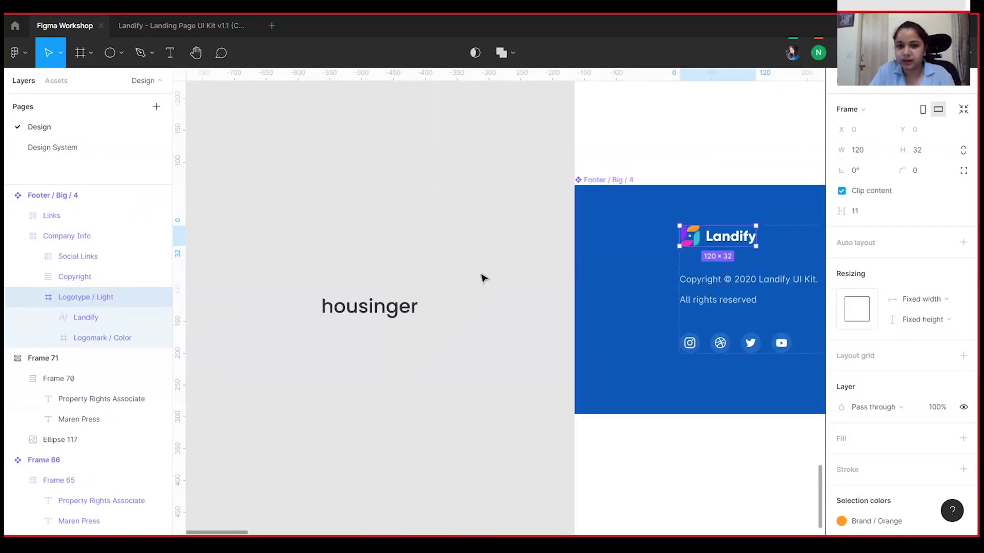
left_click(384, 307)
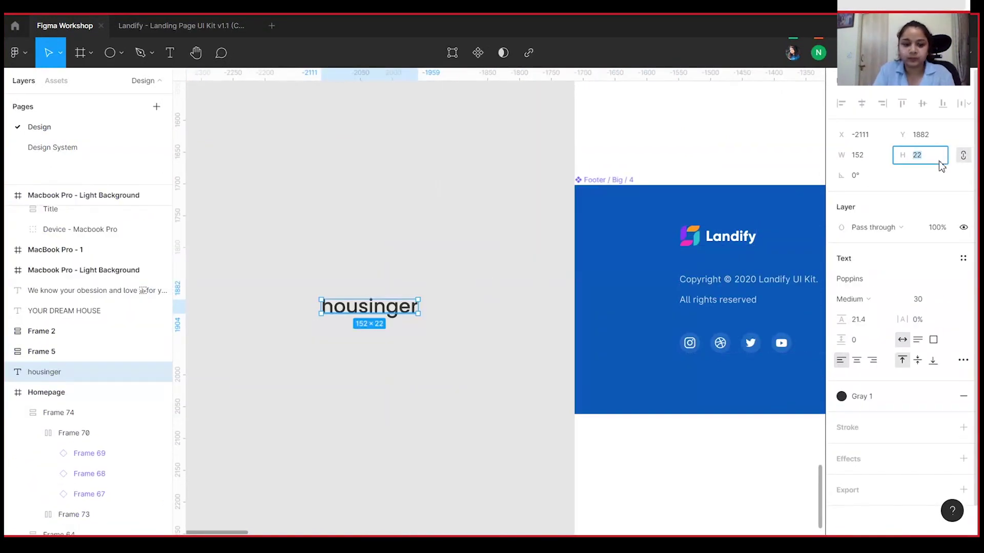
left_click(714, 240)
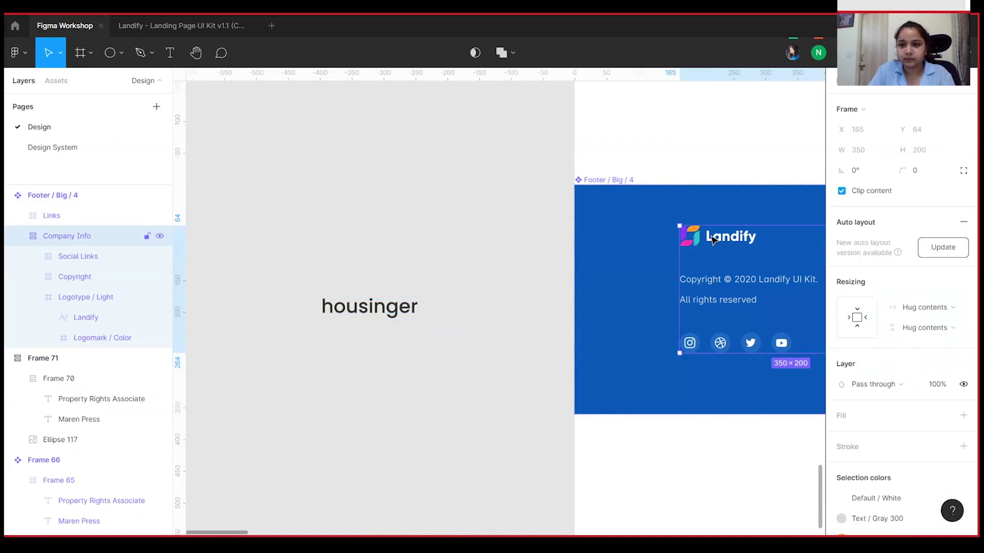
left_click(714, 240)
left_click(378, 318)
scroll(378, 318, "right", 2)
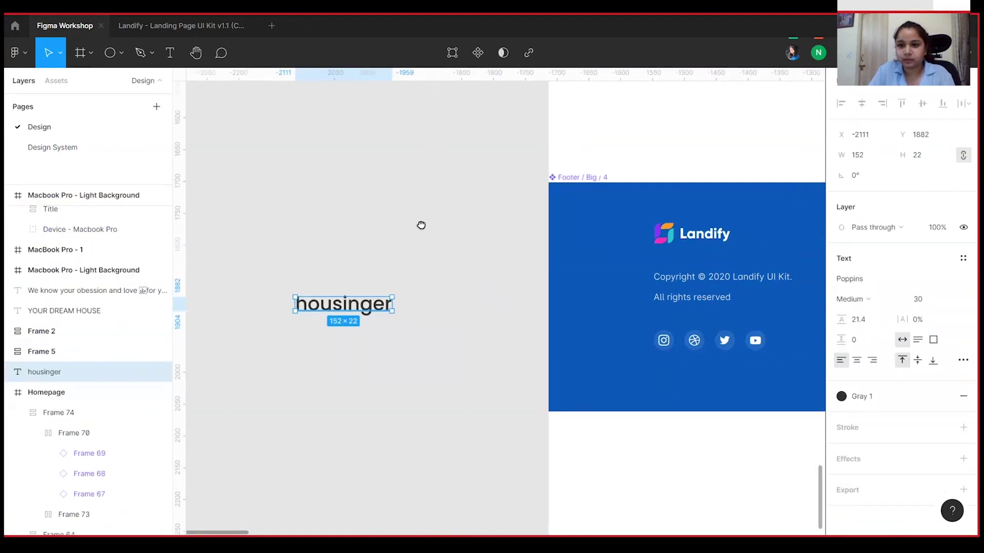
Step: Insert the housinger text into the footer's Company Info group, directly above the Landify logo
left_click_drag(340, 305, 355, 208)
scroll(328, 246, "right", 2)
scroll(310, 243, "up", 1)
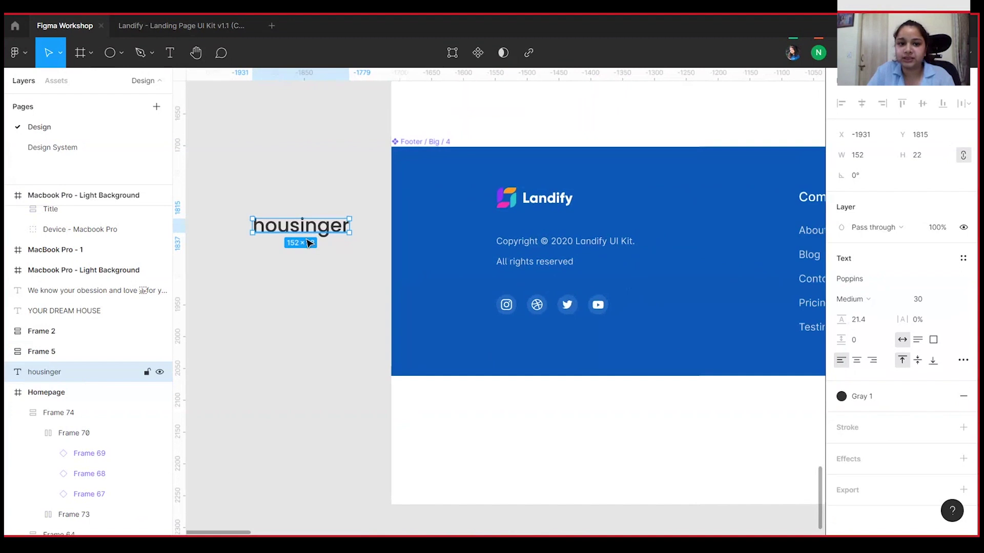
left_click_drag(303, 228, 546, 245)
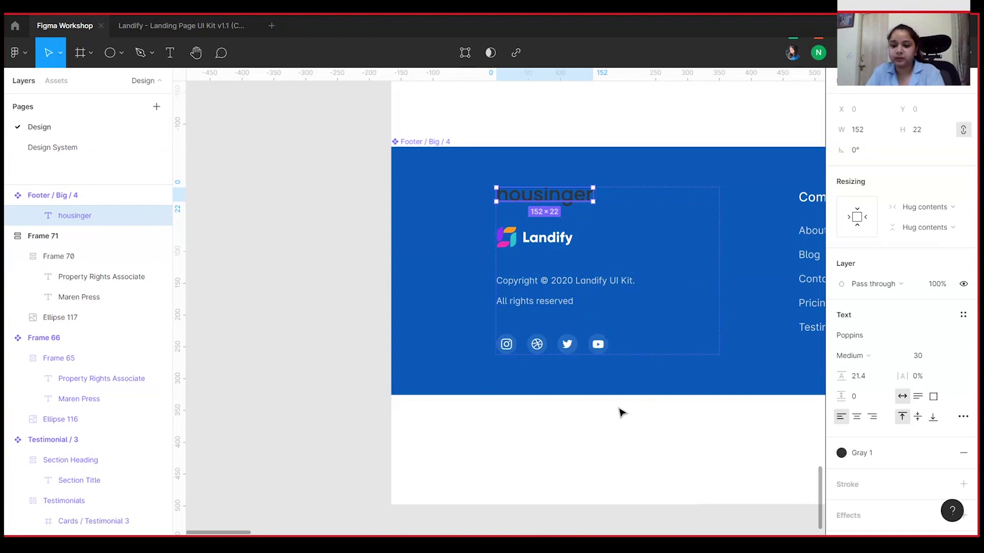
Step: Delete the Landify logo from the footer's Company Info group
key("ctrl+minus")
left_click_drag(617, 368, 551, 368)
scroll(499, 304, "up", 3)
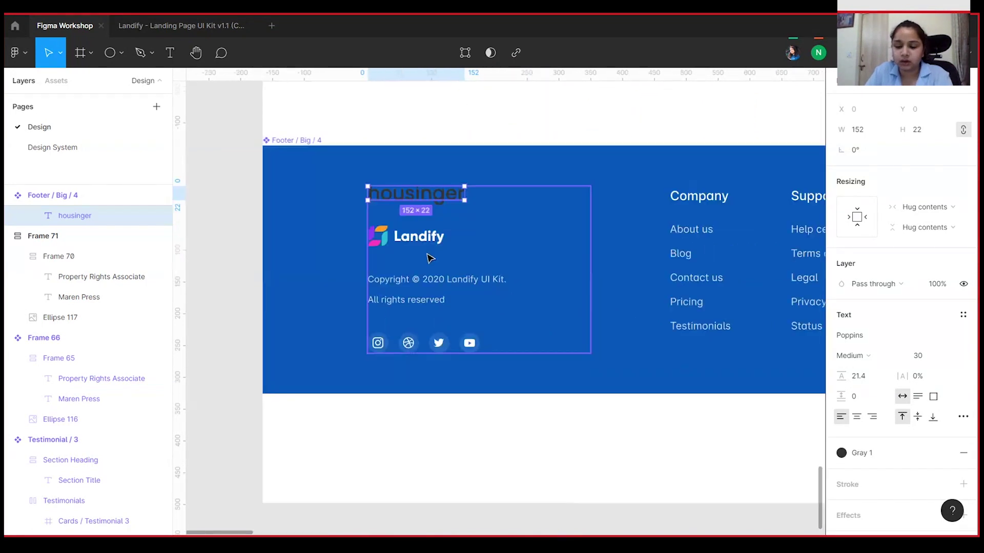
left_click(423, 245)
key("Delete")
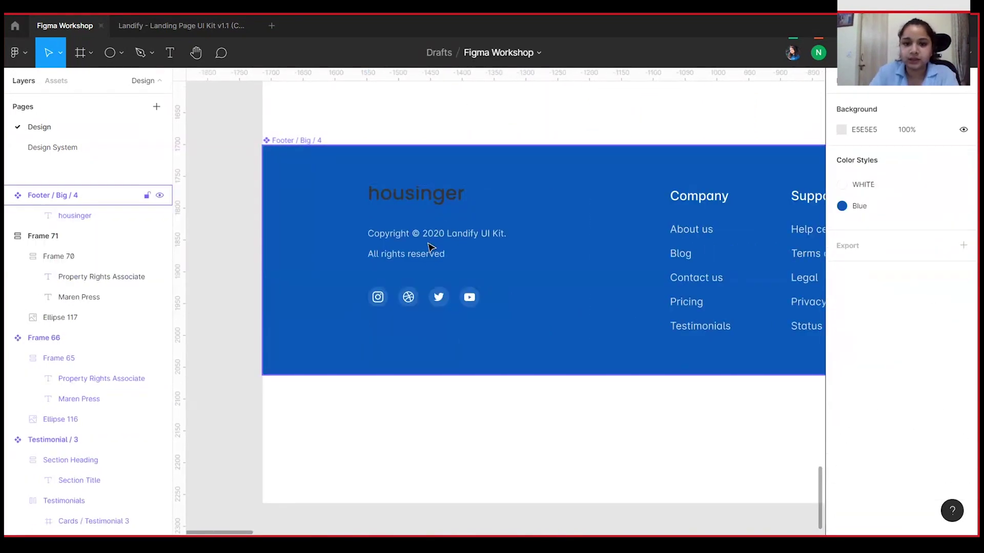
Step: Apply the WHITE color style to the housinger text in the footer
left_click(410, 194)
left_click(841, 452)
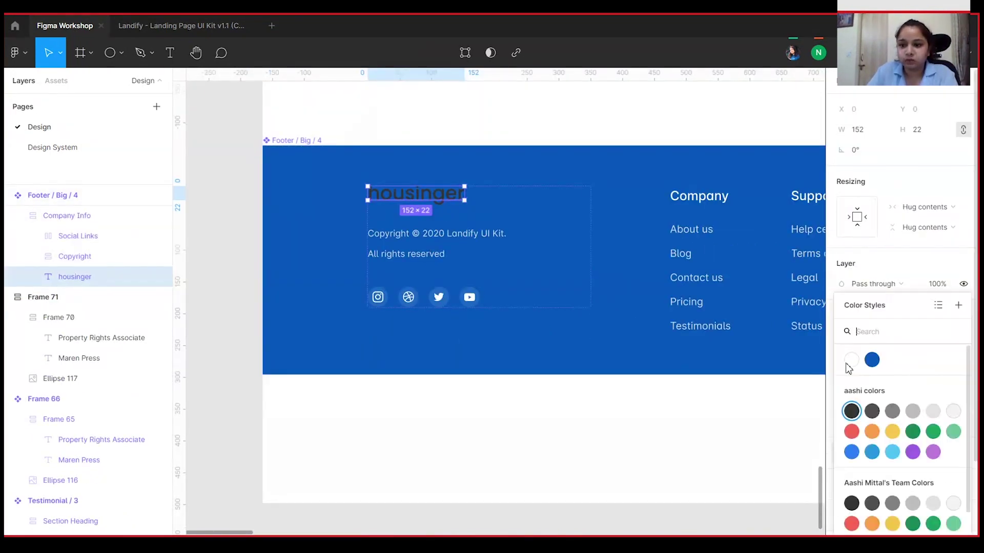
left_click(848, 364)
left_click(627, 439)
key("ctrl+minus")
key("ctrl+minus")
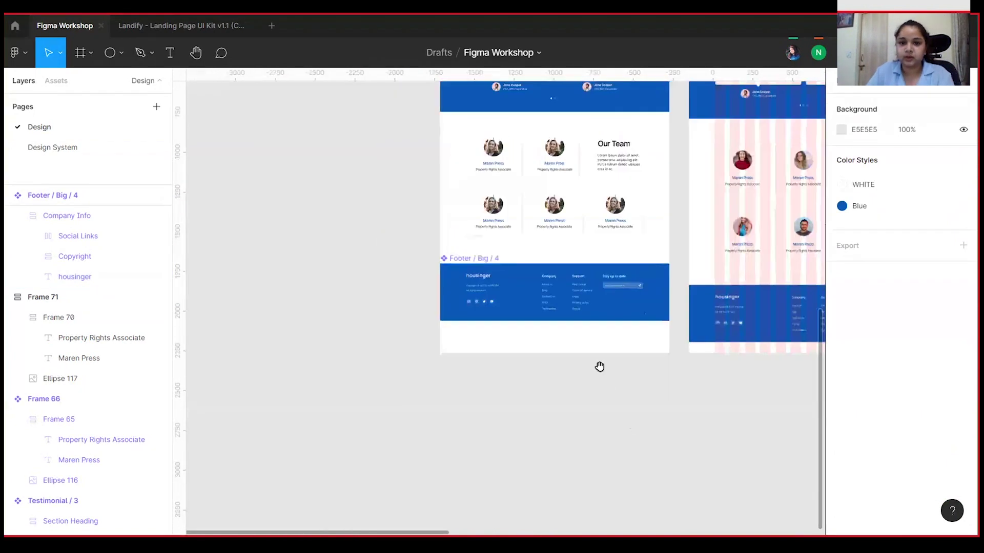
Step: Look over the homepage sections from the footer up to the hero section, checking the gaps between them
scroll(600, 366, "up", 2)
left_click(415, 293)
scroll(533, 245, "up", 1)
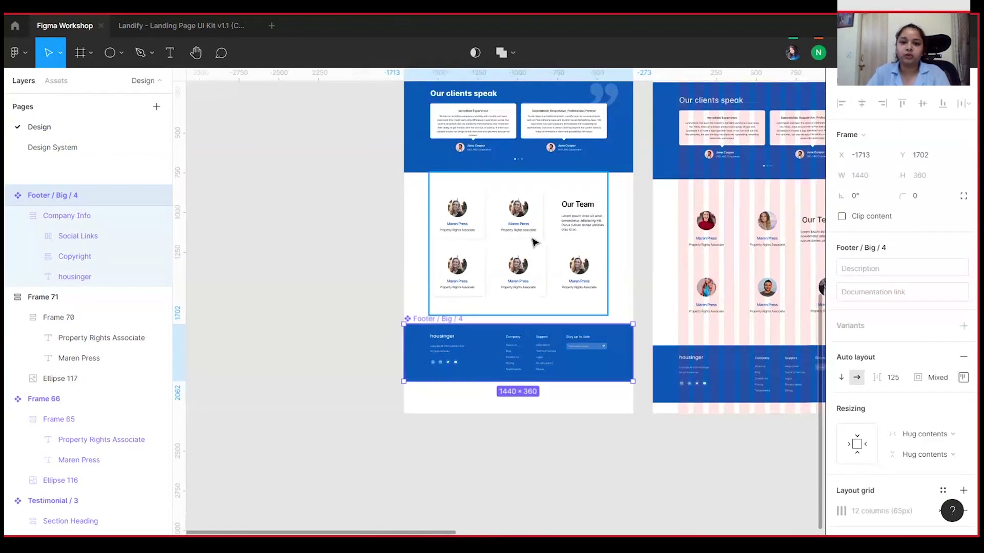
left_click(533, 242)
scroll(559, 233, "up", 2)
scroll(597, 188, "up", 3)
left_click(553, 228)
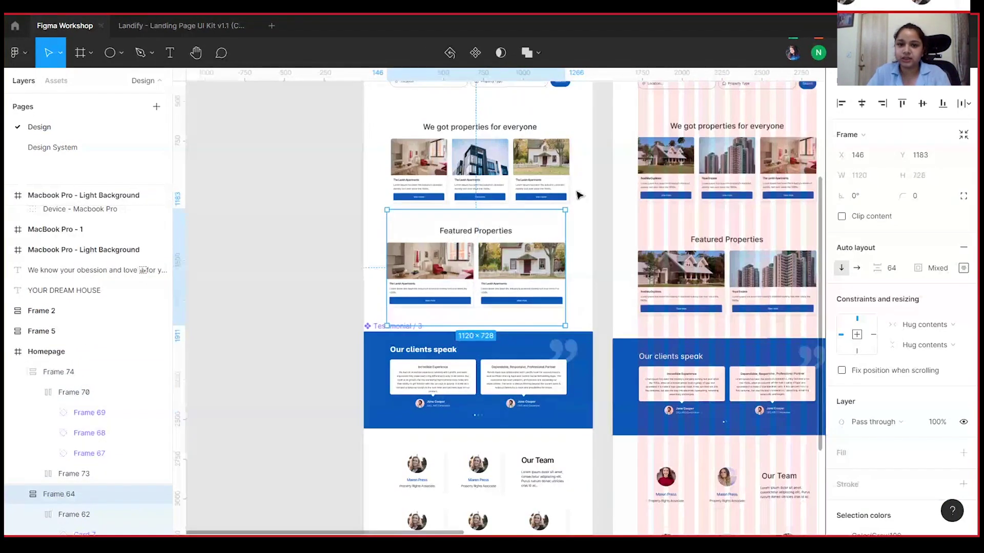
left_click_drag(578, 195, 582, 293)
left_click(516, 222)
left_click(509, 187)
left_click_drag(336, 274, 339, 207)
left_click_drag(303, 256, 301, 307)
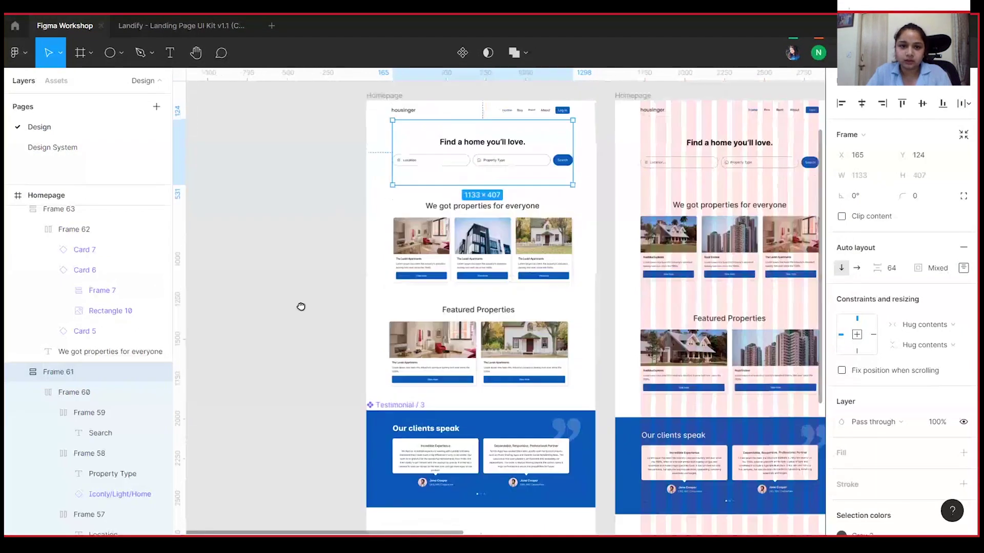
Step: Distribute the vertical spacing evenly between all the homepage sections, from the nav bar down to the footer
left_click(349, 206)
left_click_drag(380, 159, 576, 535)
left_click(966, 104)
left_click(926, 145)
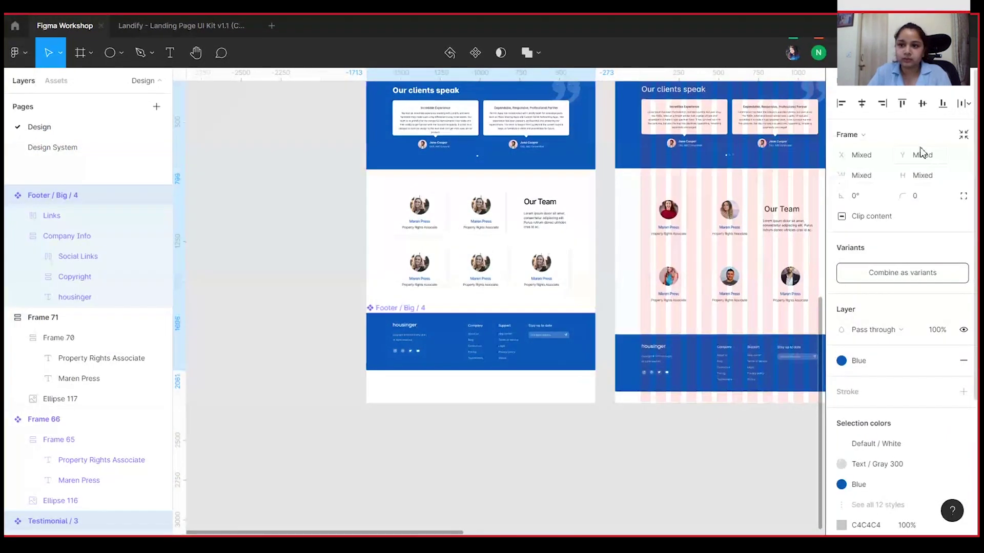
left_click(347, 323)
Step: Rename the Homepage frame that has no visible column grid as New Session- Homepage
scroll(340, 455, "up", 10)
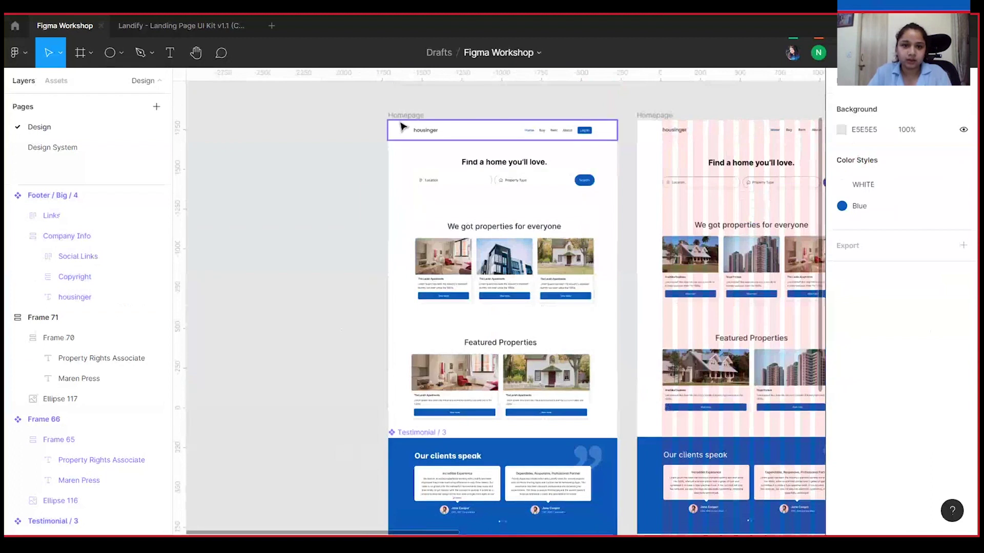
left_click(403, 127)
left_click(417, 116)
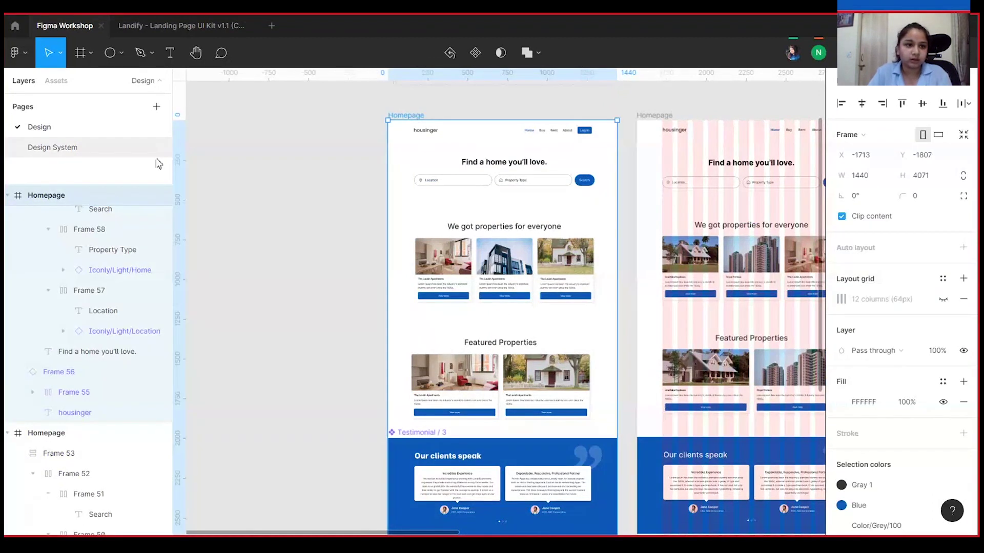
double_click(117, 201)
type("New Session-")
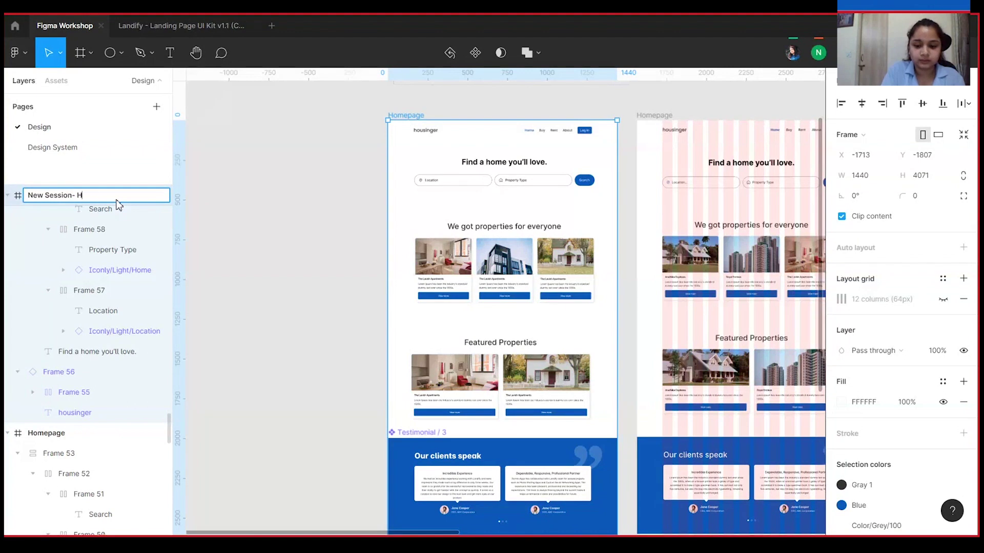
left_click(242, 191)
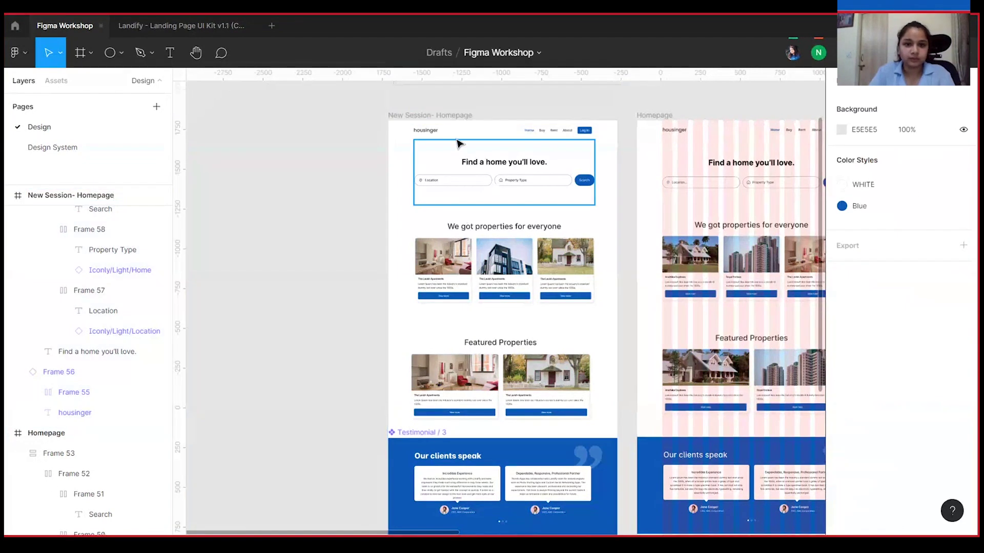
Step: Rename the homepage's Frame 56, holding the housinger logo and navigation links, as Nav bar
left_click(456, 134)
double_click(92, 378)
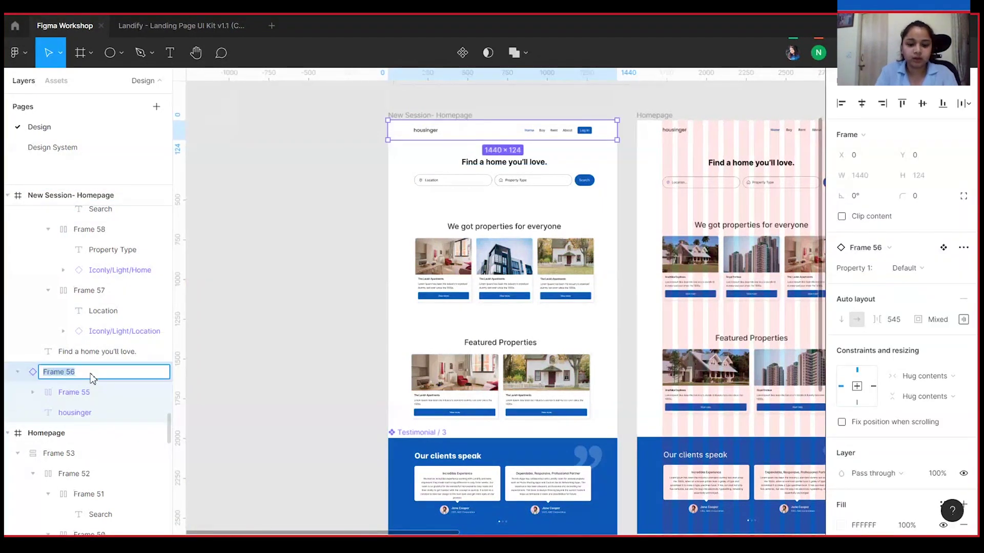
left_click(382, 211)
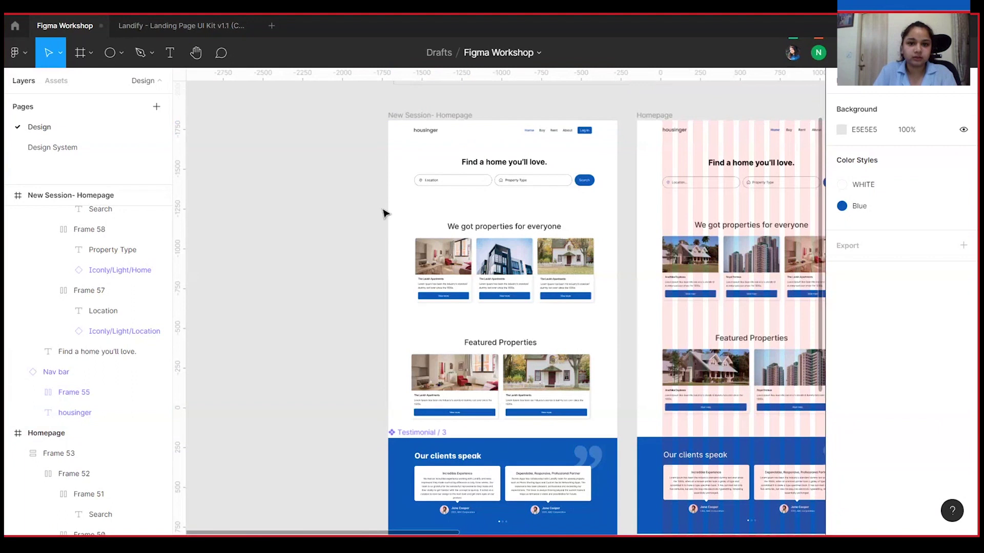
Step: Rename the frame around the "Find a home you'll love." heading and search fields as Hero section, and collapse its layers
left_click(435, 197)
double_click(72, 216)
type("Hero section")
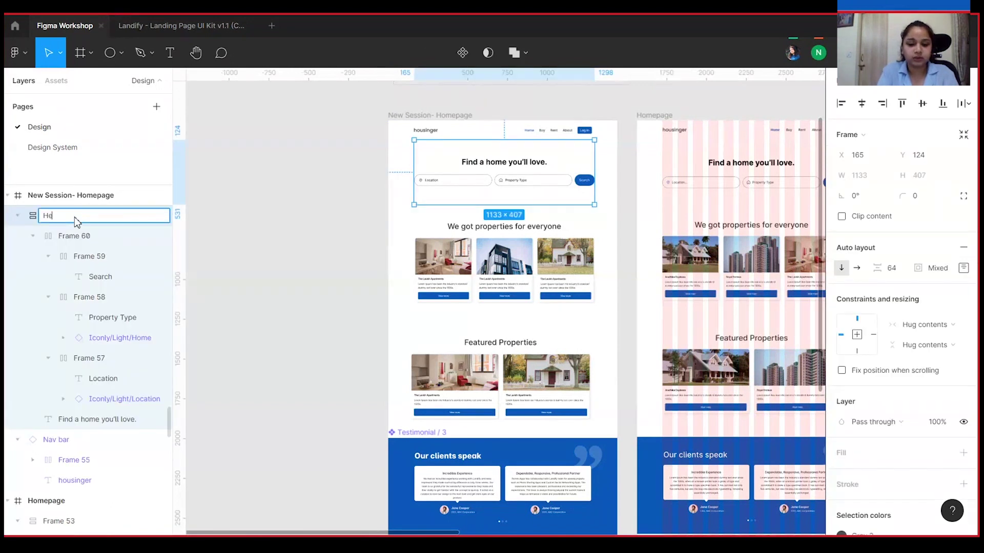
left_click(266, 222)
left_click(166, 211)
left_click(18, 217)
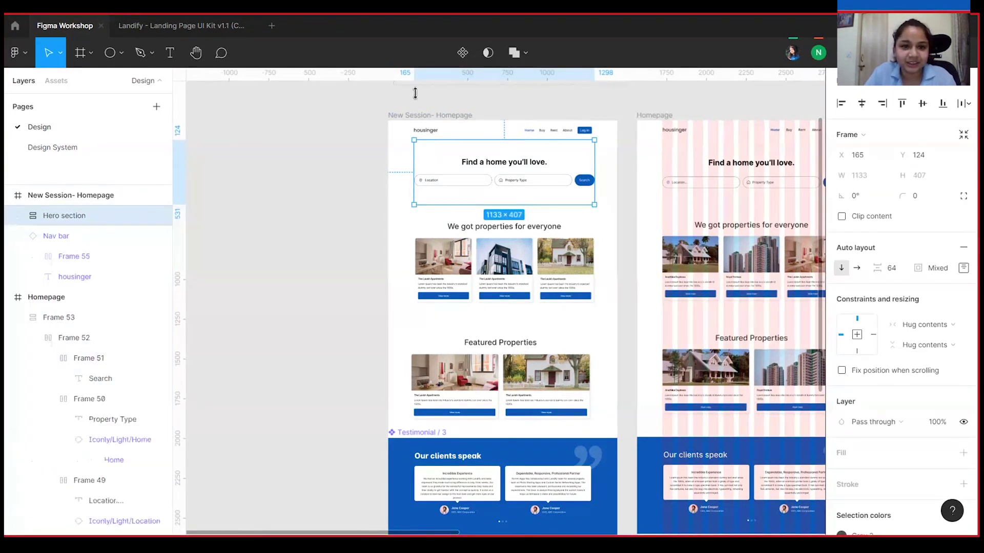
Step: Rename the frame containing the "We got properties for everyone" heading and its three cards as We got properties
left_click(466, 236)
double_click(114, 218)
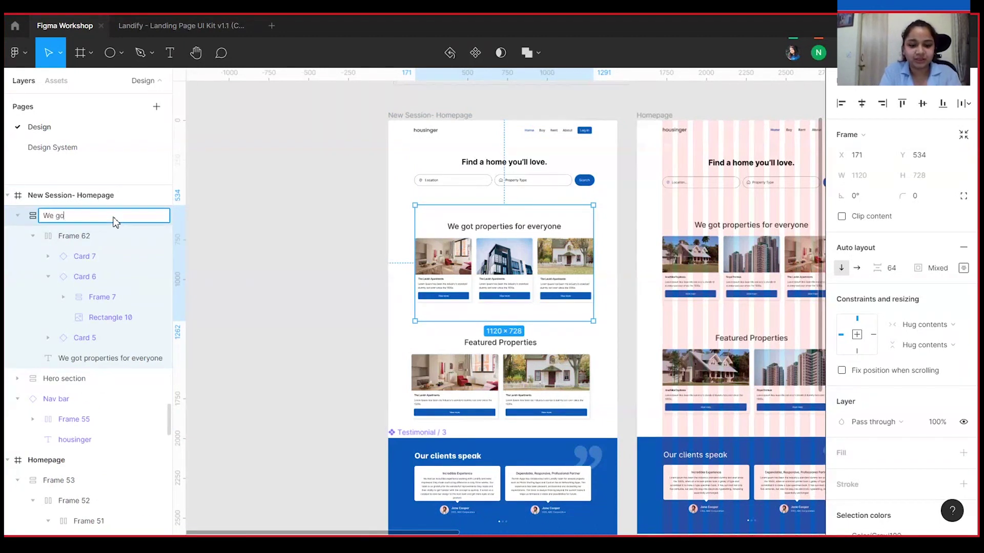
type("We got properties")
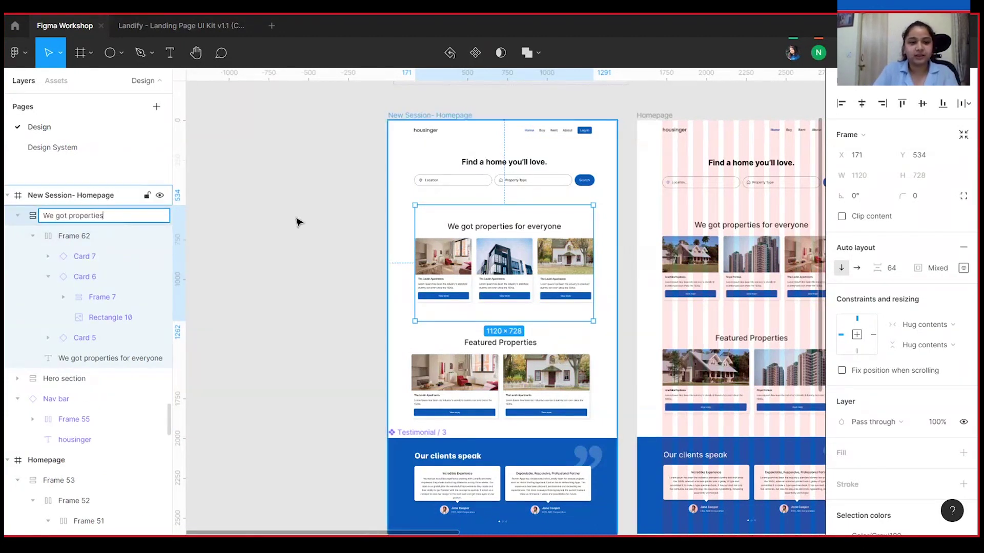
left_click(296, 222)
Step: Rename Frame 64, which holds the two featured property cards, as Featured properties
left_click_drag(315, 332, 303, 283)
left_click(498, 346)
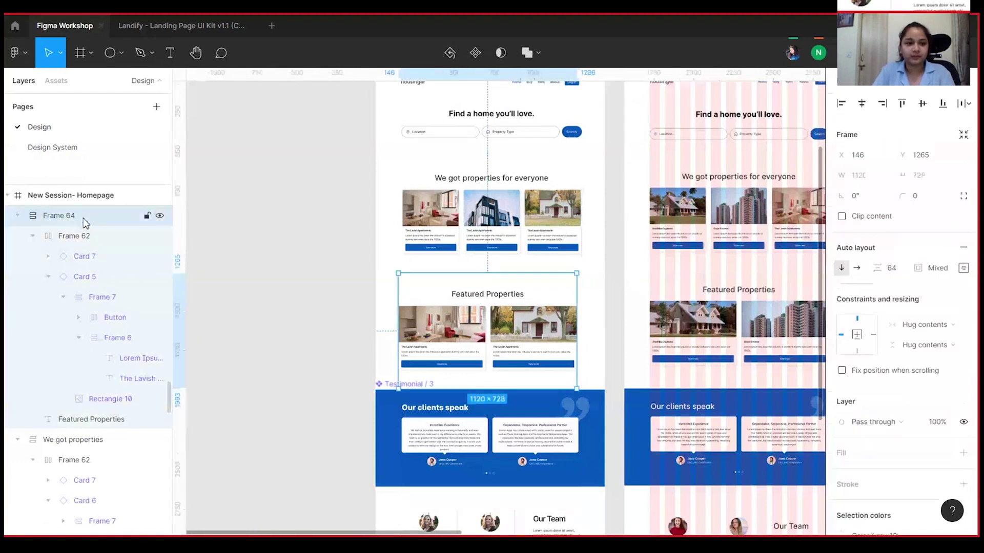
double_click(83, 215)
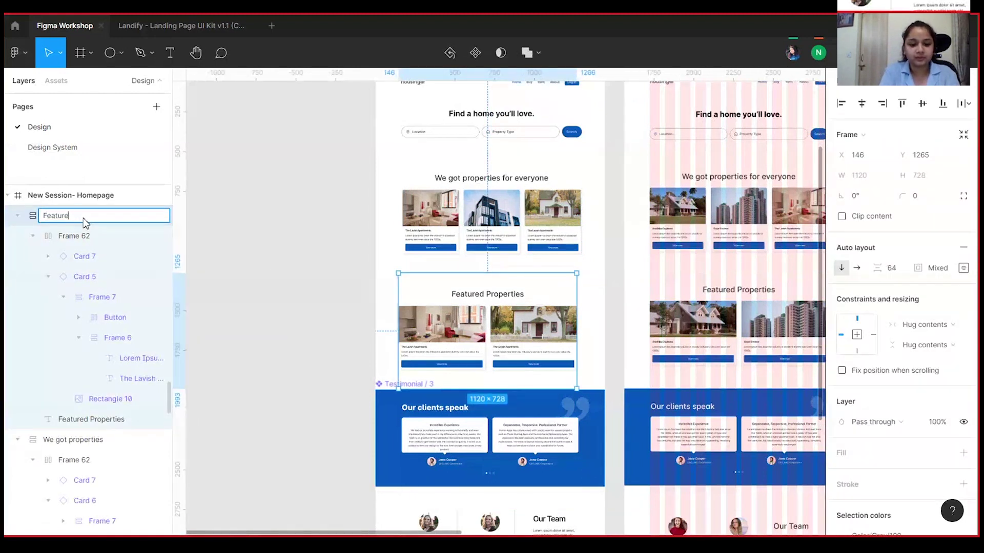
type("Featured properties")
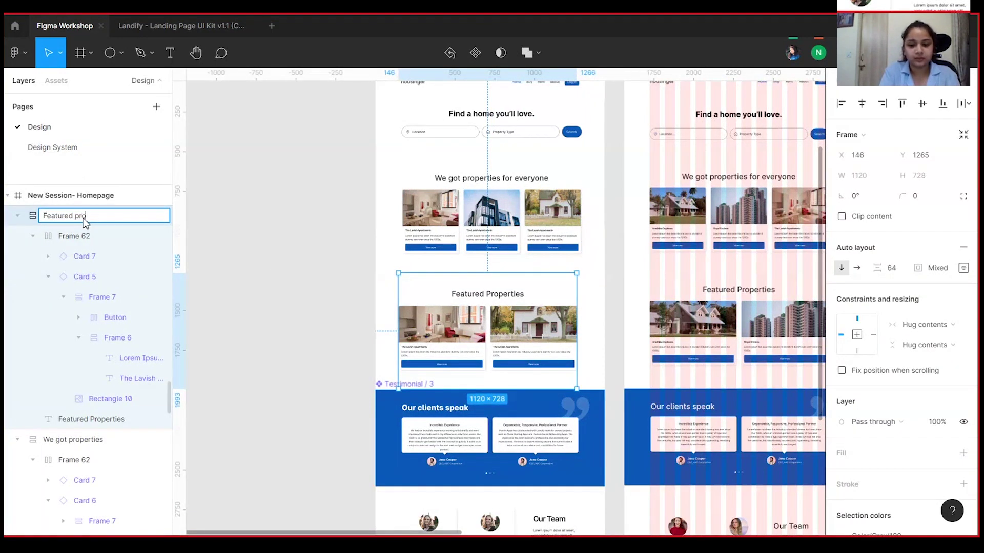
left_click(234, 251)
Step: Rename Frame 74, the Our Team section, as Team and collapse its layers
left_click_drag(303, 330, 275, 268)
left_click(410, 358)
left_click(413, 440)
scroll(410, 439, "down", 3)
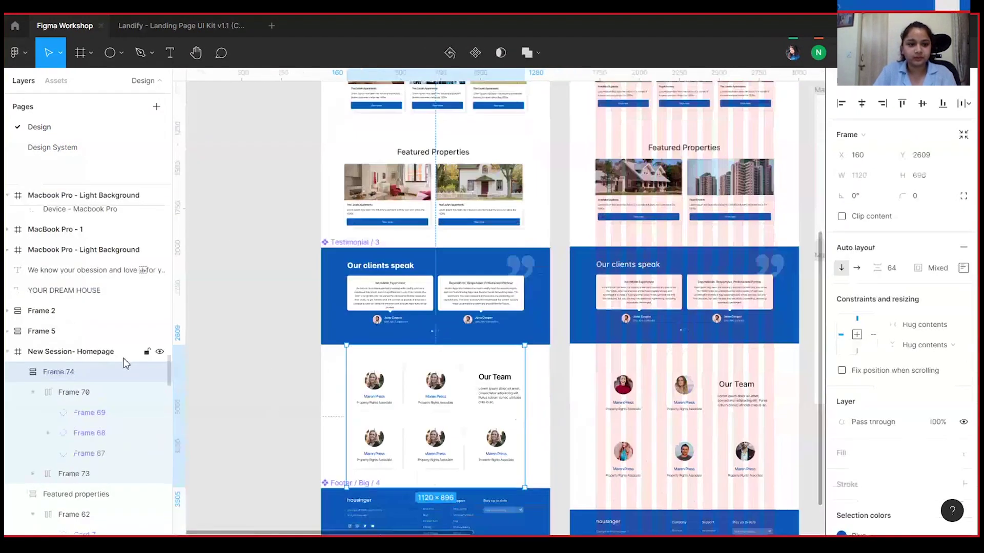
double_click(114, 374)
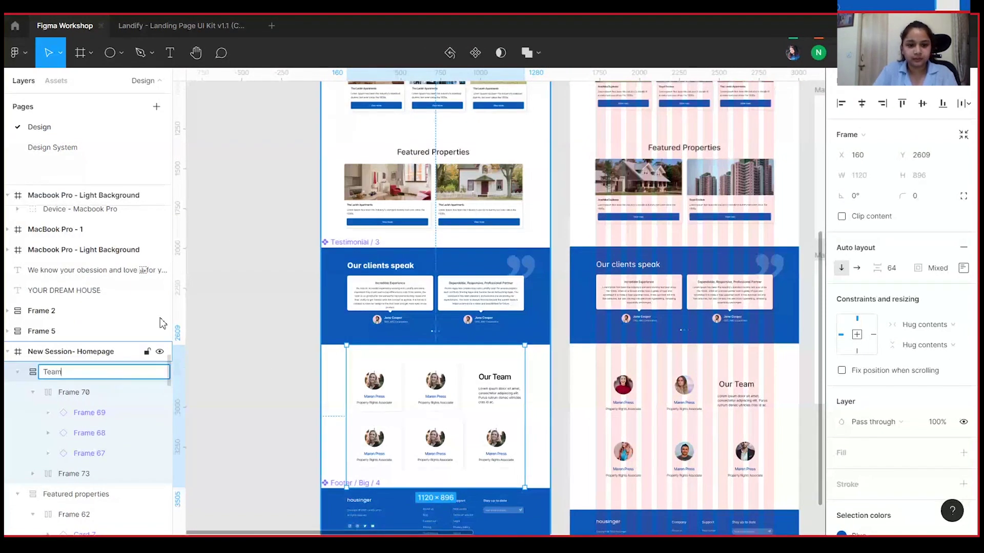
left_click_drag(240, 426, 211, 327)
left_click(360, 439)
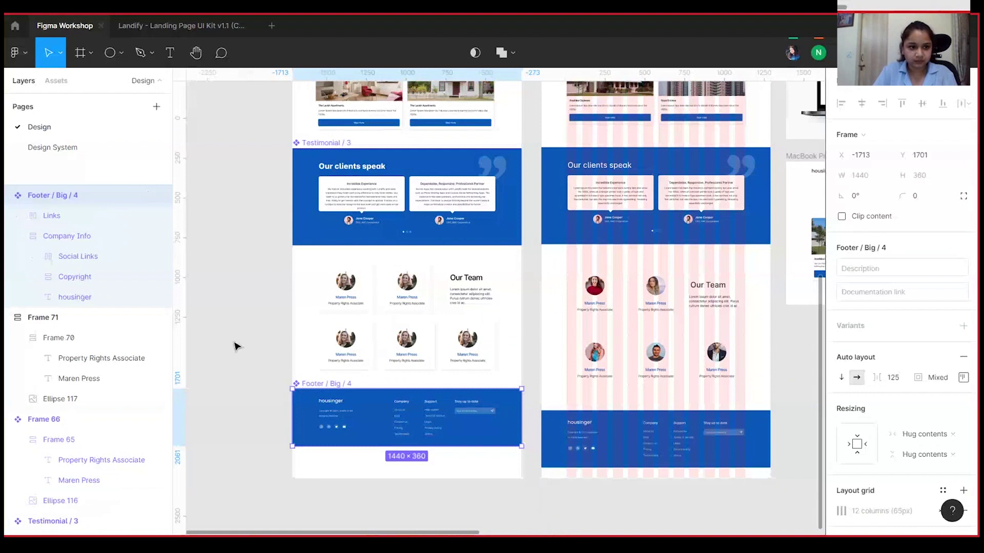
left_click(340, 322)
left_click(17, 373)
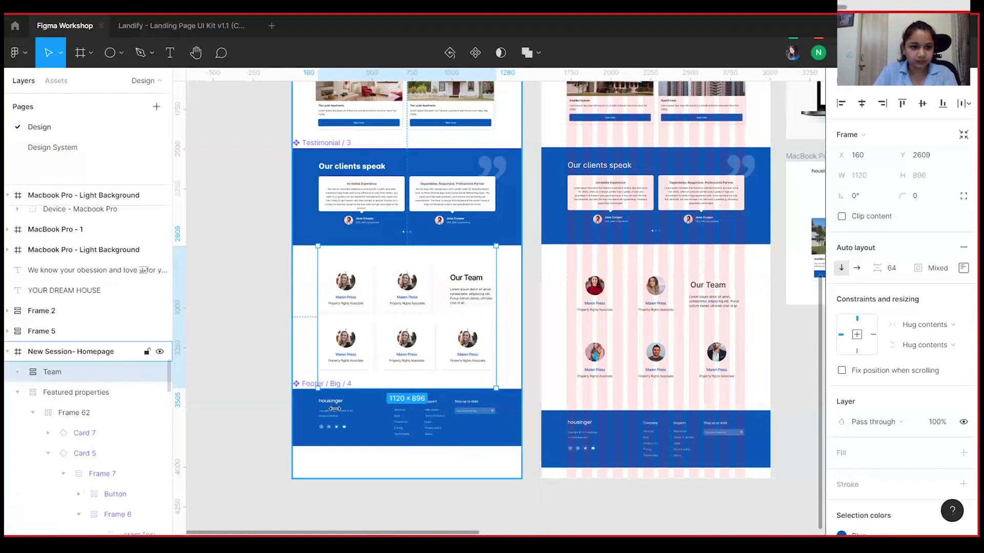
Step: Collapse the top-level component layers and move Footer / Big / 4 into the New Session- Homepage frame, below the Nav bar layer
left_click(352, 424)
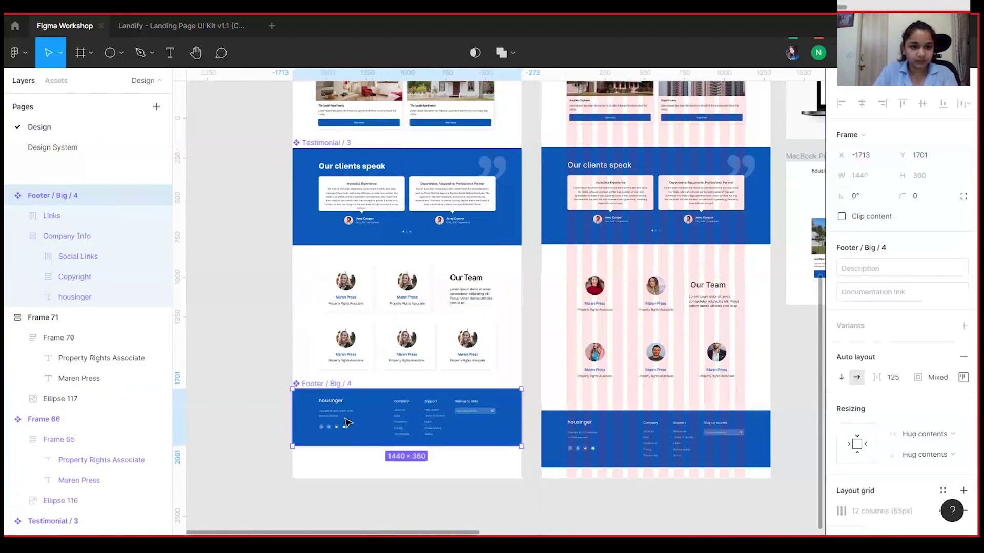
left_click(8, 197)
scroll(305, 198, "up", 6)
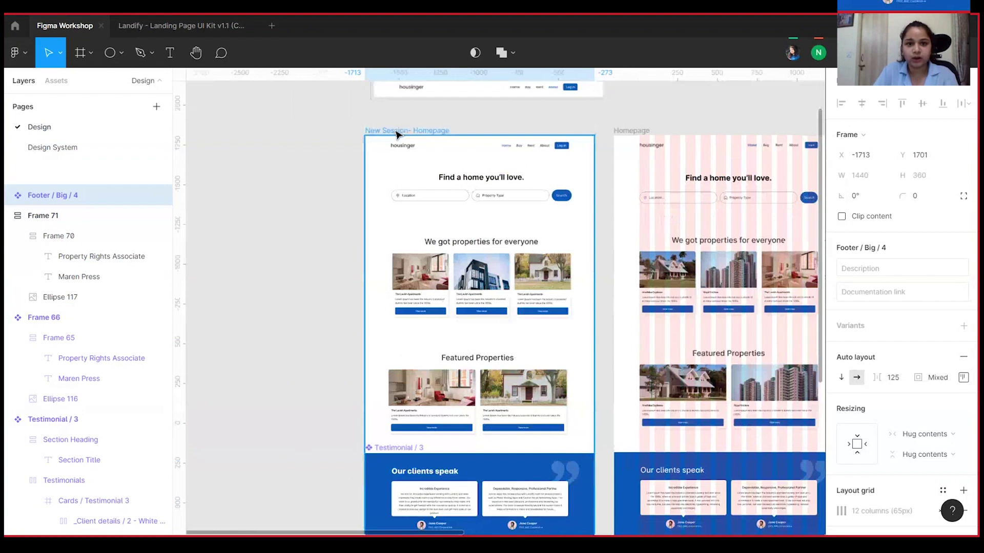
left_click(7, 318)
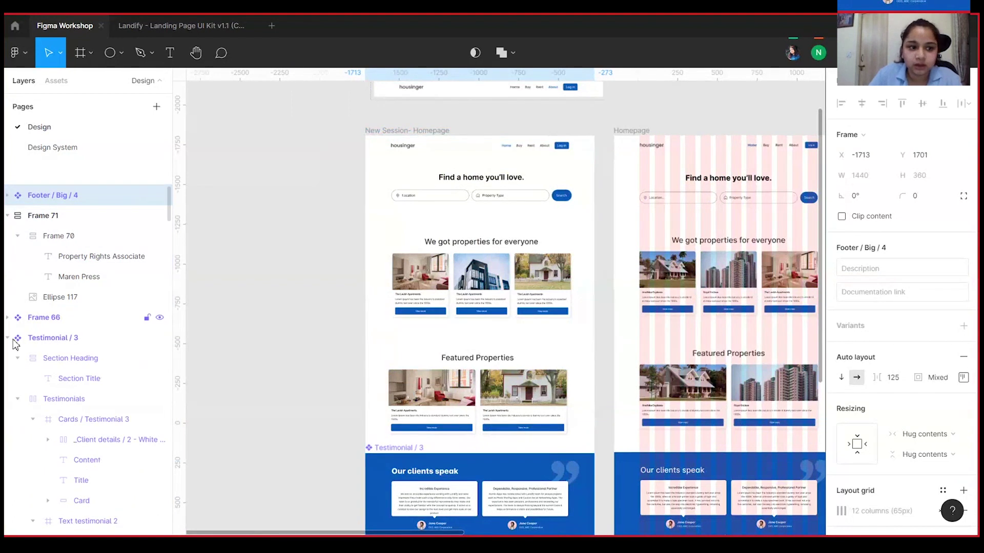
left_click(7, 338)
left_click(7, 358)
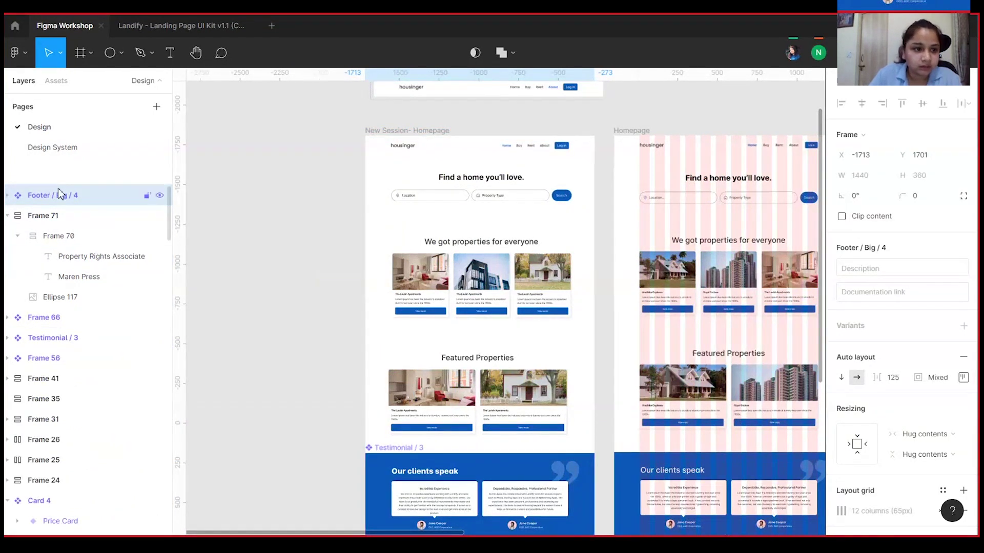
left_click_drag(62, 195, 88, 409)
Step: Move the Testimonial / 3 component into the New Session- Homepage frame, between the Team and Featured properties layers
left_click(448, 201)
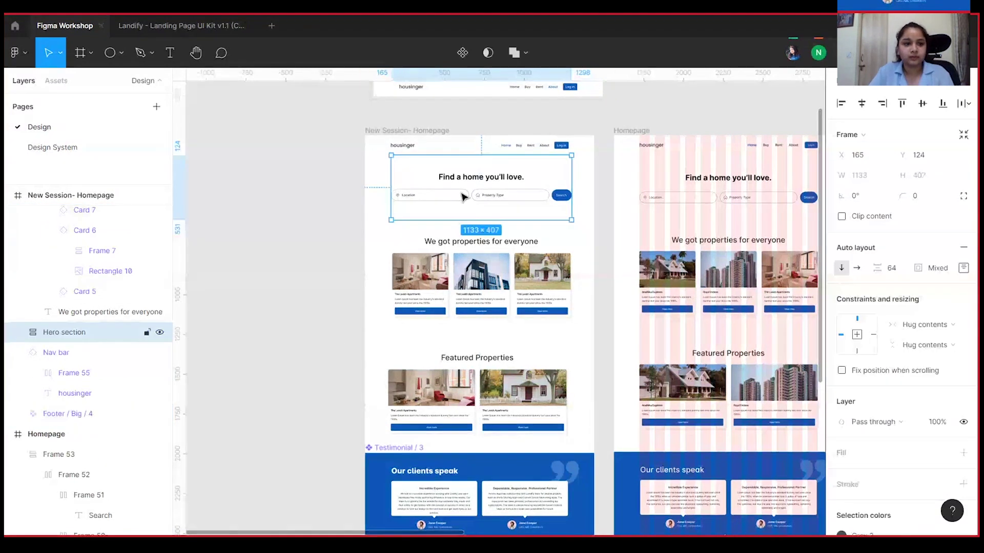
left_click(488, 294)
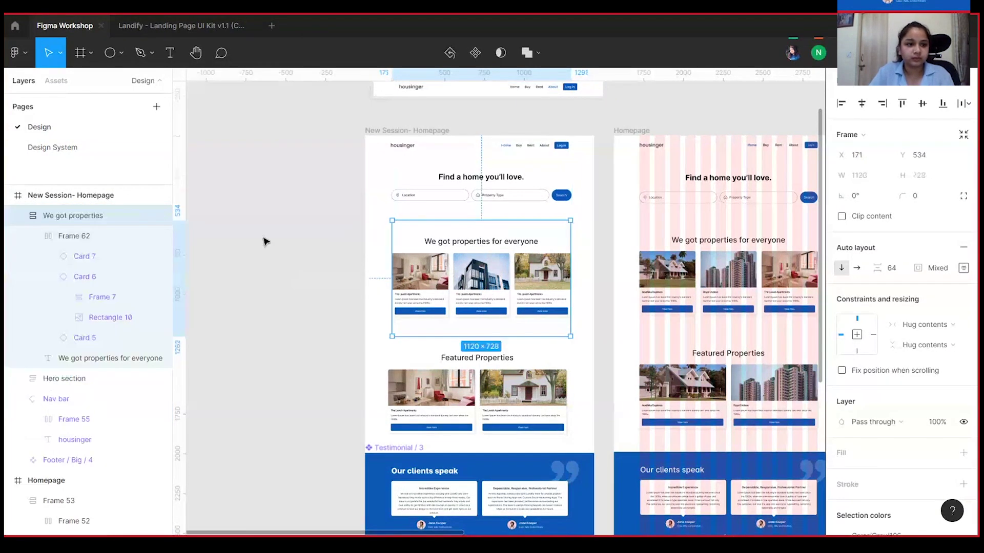
left_click(518, 361)
scroll(398, 344, "down", 3)
left_click(405, 346)
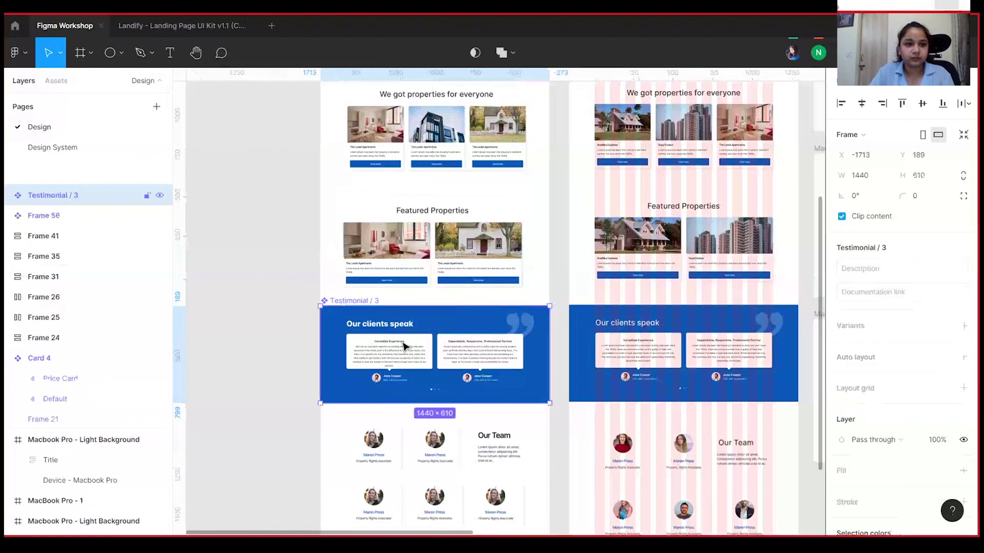
left_click_drag(77, 192, 79, 216)
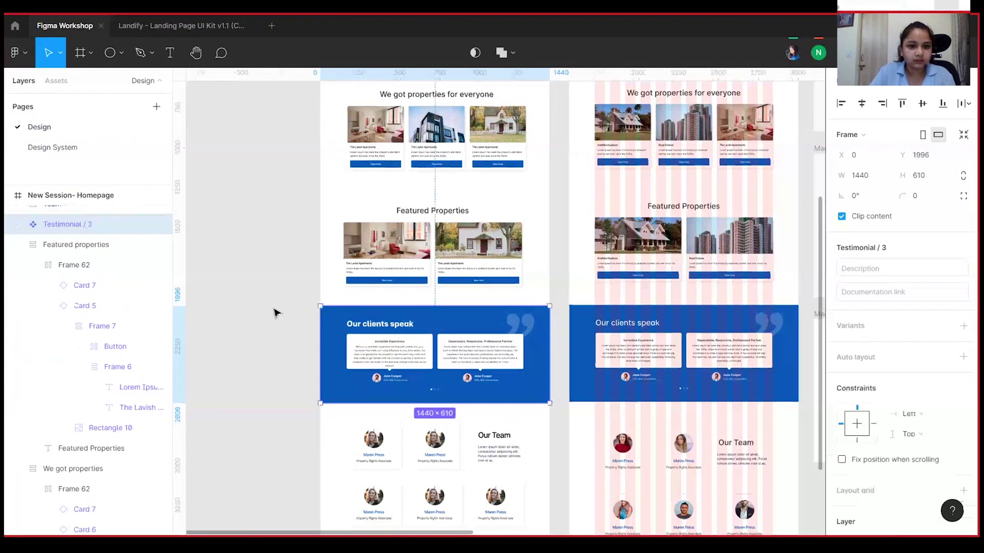
Step: Check the layer placement of the Team, footer and nav bar sections in the New Session- Homepage frame
left_click(276, 312)
scroll(303, 359, "down", 2)
left_click(376, 387)
scroll(100, 299, "up", 1)
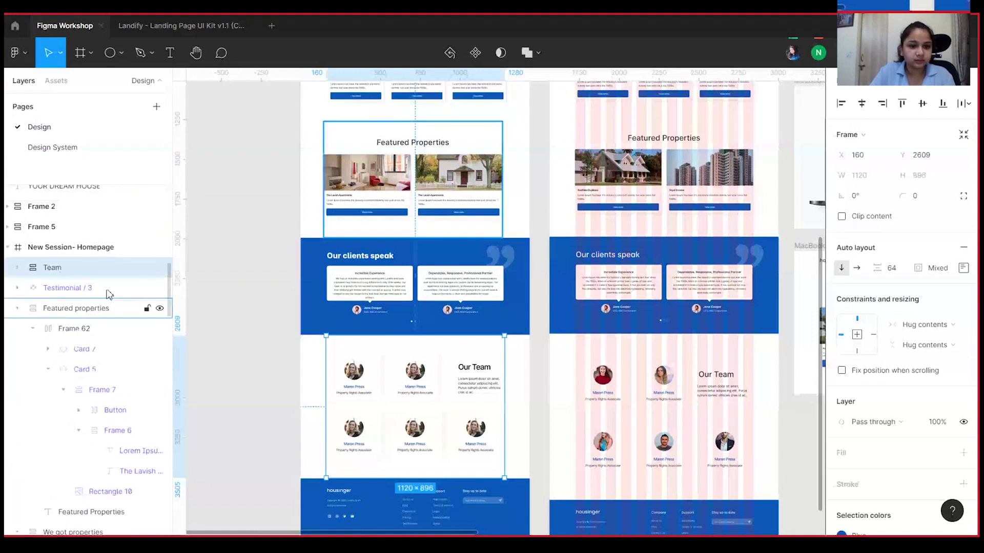
left_click(418, 504)
left_click_drag(282, 284, 294, 476)
left_click(421, 126)
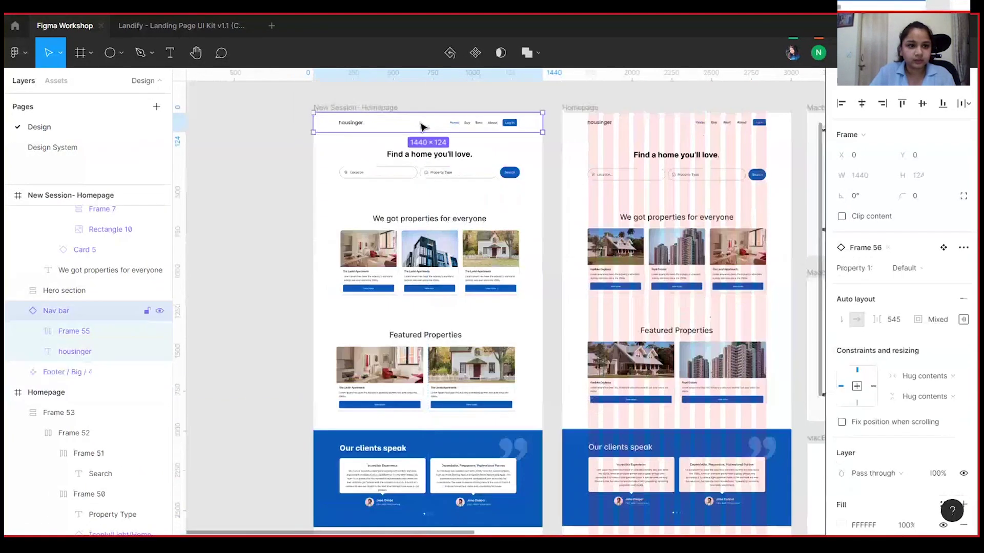
Step: Select all the sections nested in New Session- Homepage and distribute their vertical spacing evenly again
left_click(326, 172)
left_click_drag(288, 131, 544, 533)
left_click(963, 106)
left_click(825, 143)
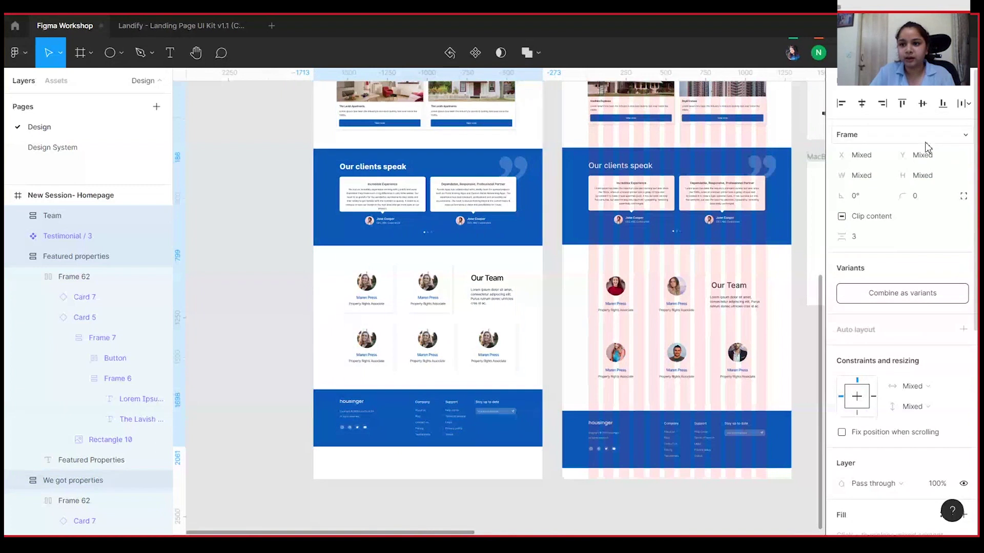
scroll(399, 334, "up", 3)
left_click(243, 185)
Step: Move the Hero section out of the New Session- Homepage frame onto the empty canvas beside it
scroll(242, 184, "up", 2)
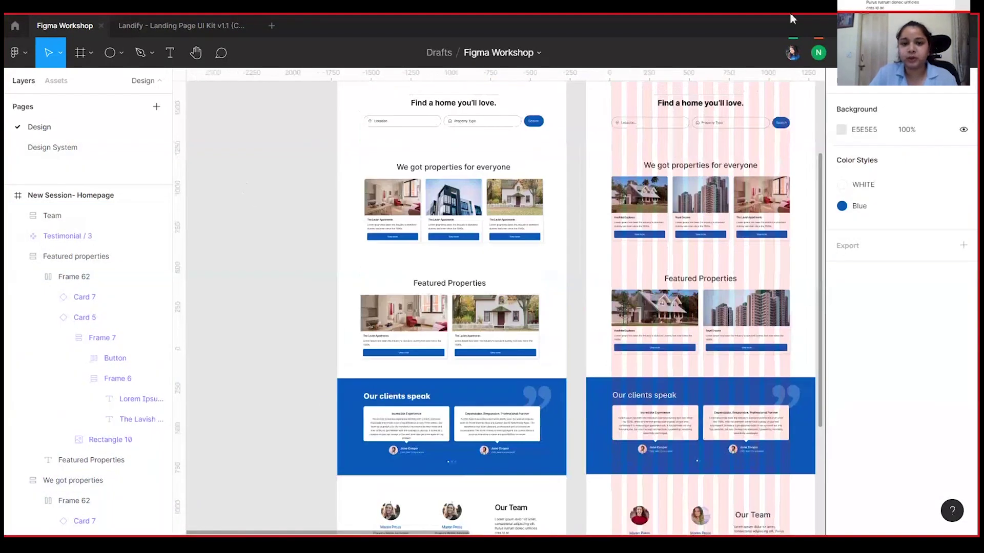
scroll(225, 249, "up", 5)
scroll(500, 208, "down", 1)
left_click(520, 186)
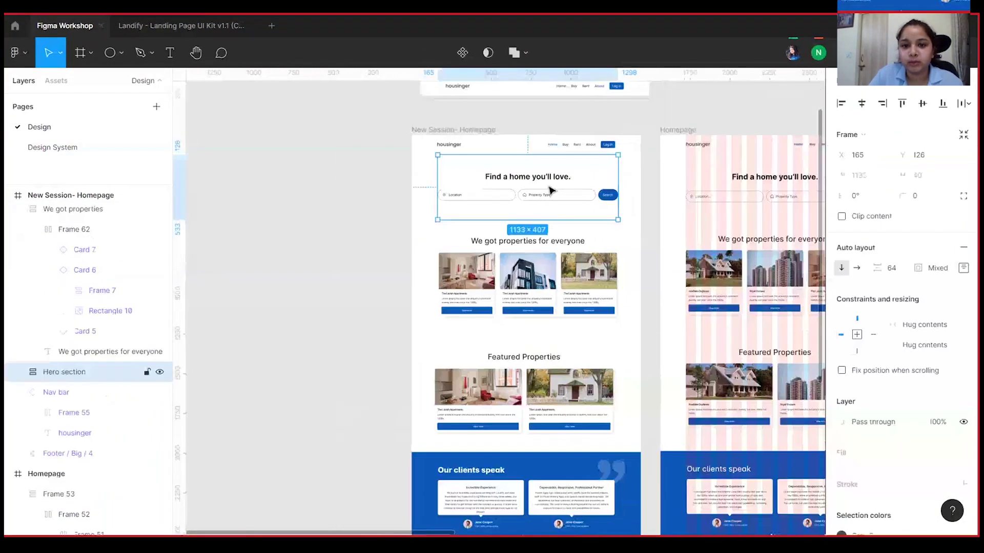
left_click_drag(328, 178, 261, 180)
left_click(625, 201)
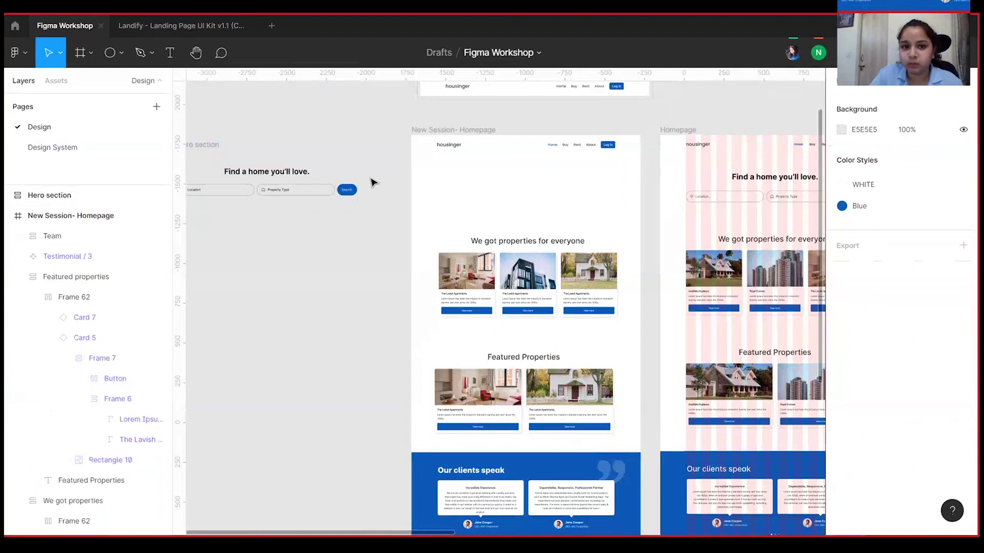
Step: Undo the Hero section's move out of the New Session- Homepage frame
key("ctrl+z")
Step: Move the Team layer out of the New Session- Homepage frame, placing it directly above that frame in the layer order
scroll(72, 318, "up", 4)
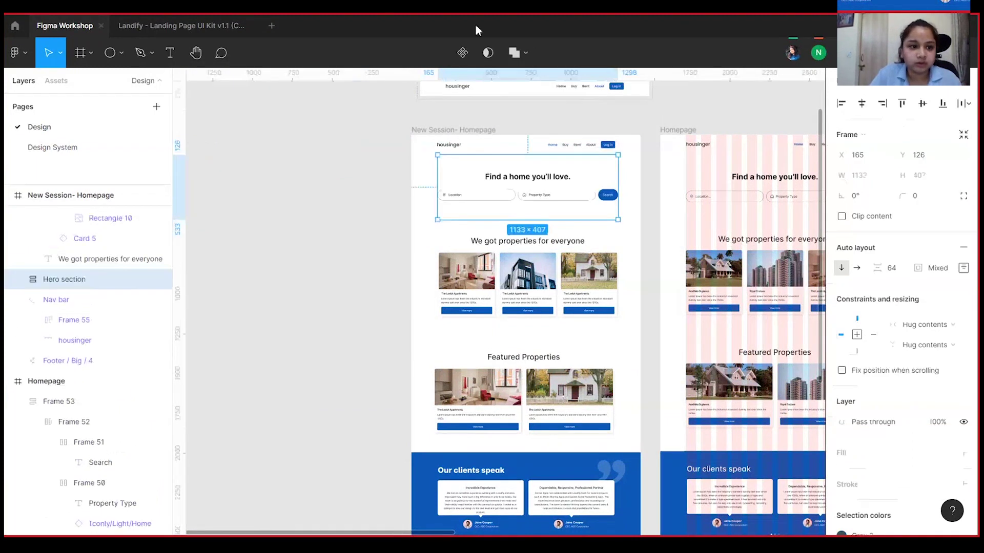
scroll(71, 323, "up", 5)
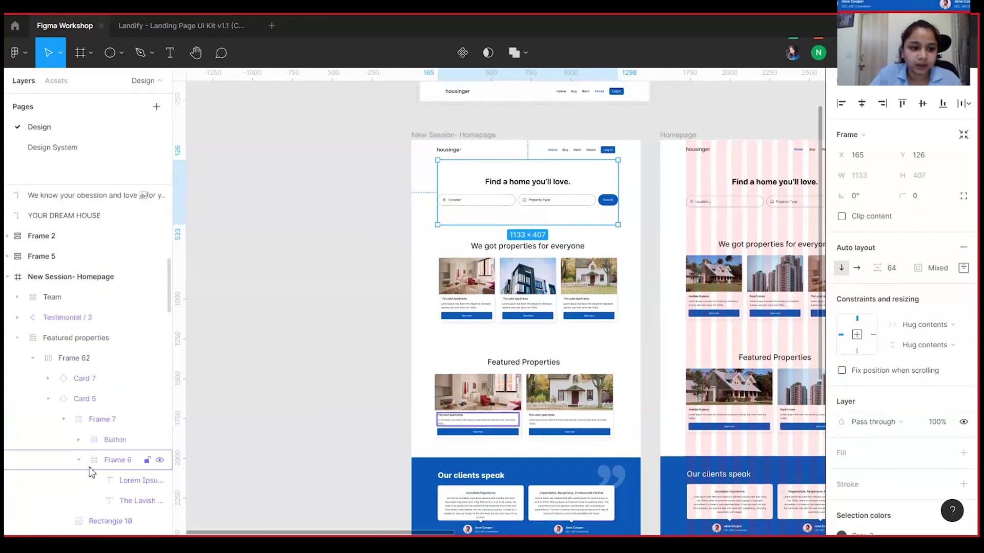
mouse_move(81, 369)
left_mouse_down()
mouse_move(90, 369)
mouse_move(87, 351)
left_mouse_up()
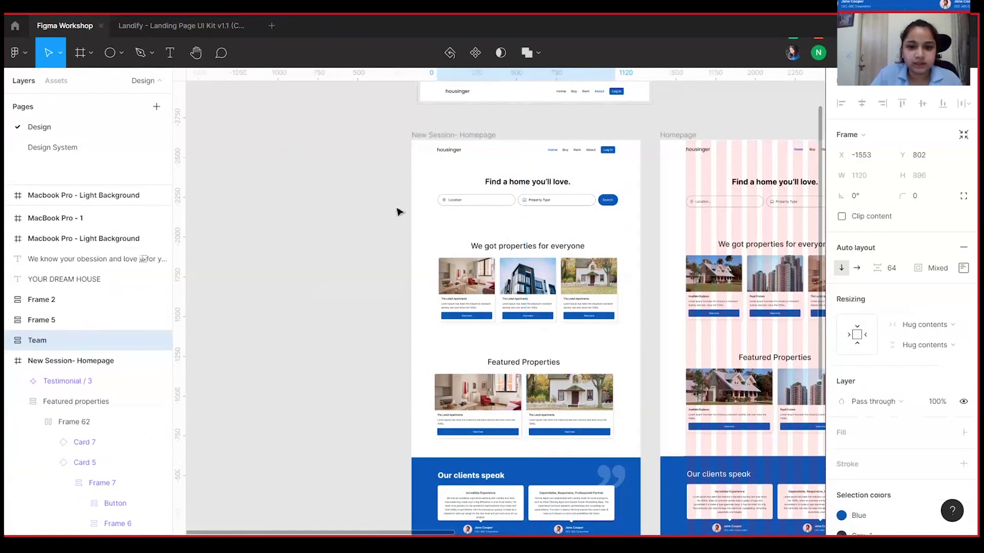
left_click(346, 402)
mouse_move(352, 417)
left_mouse_down()
mouse_move(340, 266)
mouse_move(336, 429)
left_mouse_up()
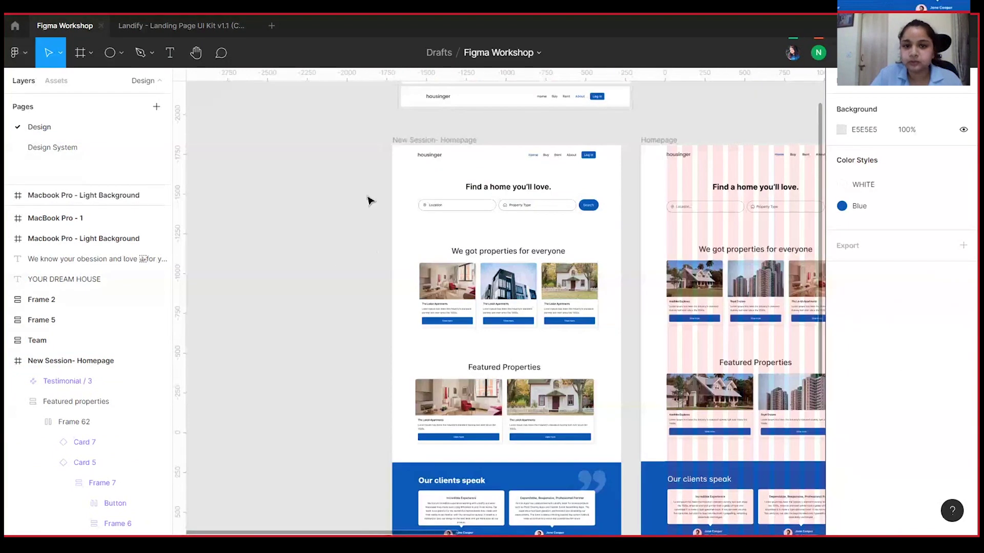
Step: Try to distribute the vertical spacing of all homepage sections while the Team section sits outside the frame
left_click_drag(380, 150, 608, 517)
left_click(966, 104)
left_click(917, 146)
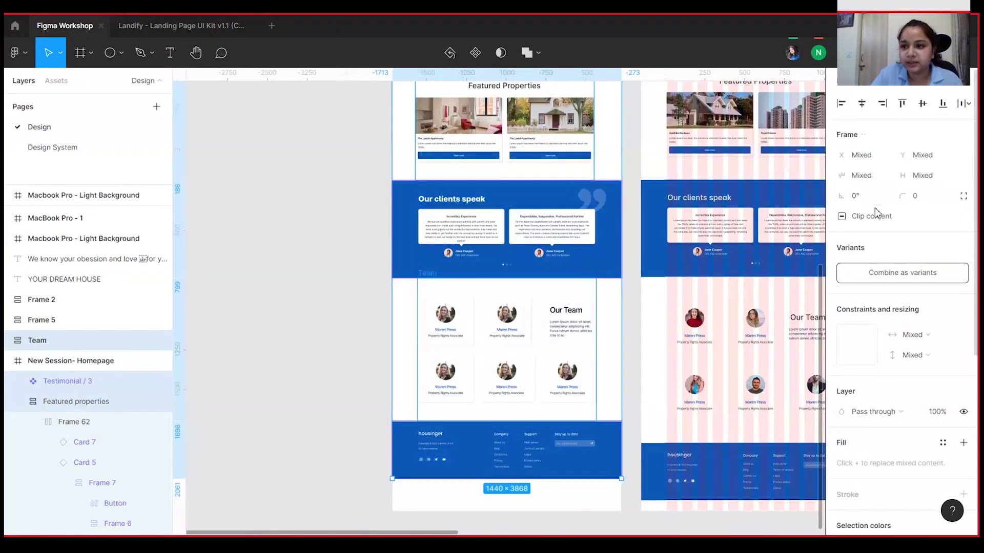
left_click(279, 234)
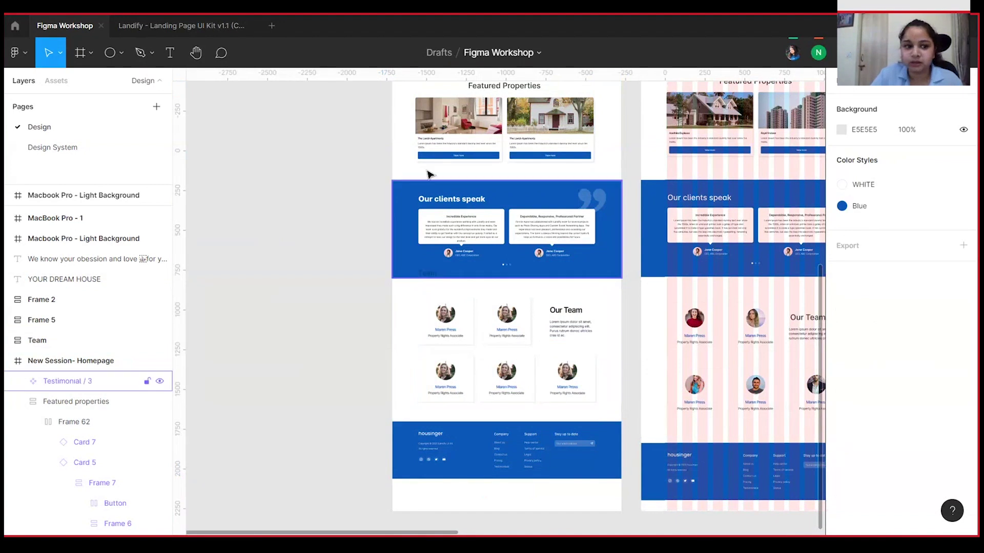
key("ctrl+z")
left_click(340, 180)
key("ctrl+z")
left_click(327, 206)
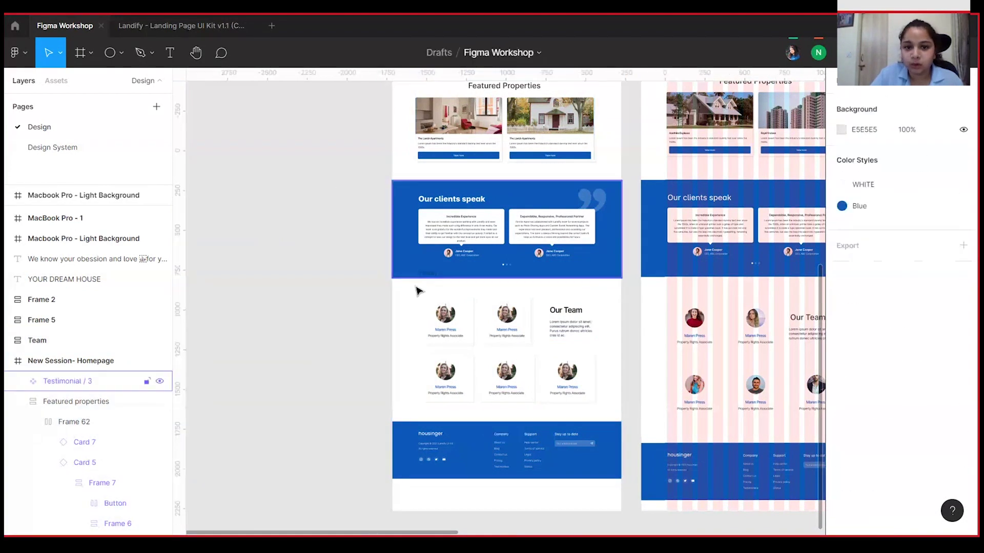
Step: Move the Team layer back into the New Session- Homepage frame, above Testimonial / 3
left_click(426, 276)
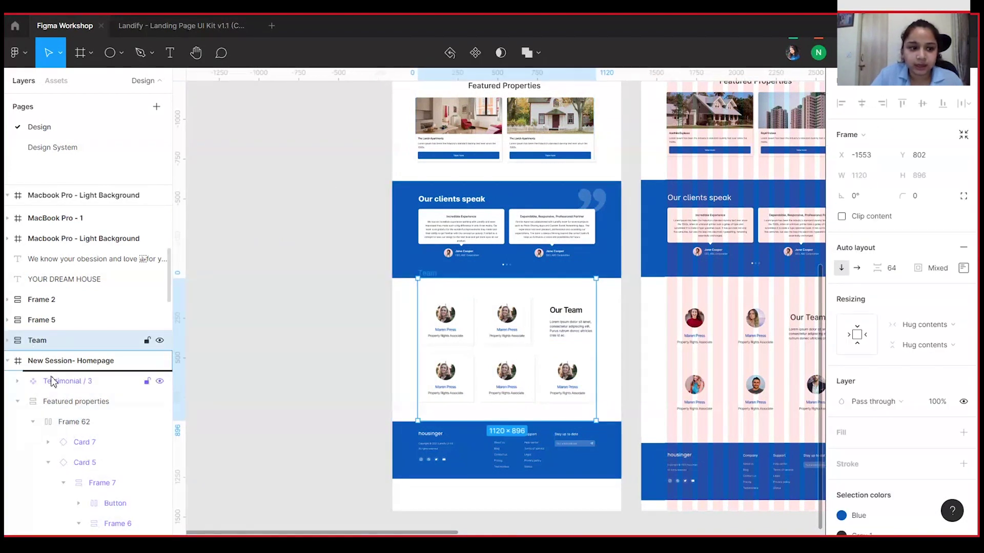
left_click_drag(51, 378, 52, 374)
left_click(296, 200)
Step: Select all the sections in New Session- Homepage and set the vertical spacing between them to 0
scroll(295, 189, "down", 2)
left_click_drag(553, 455, 452, 147)
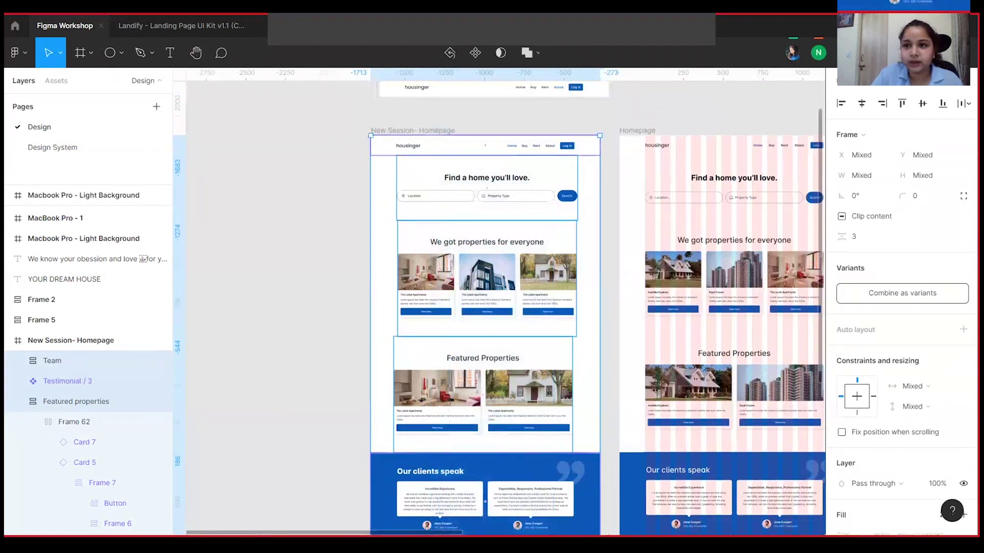
left_click(959, 105)
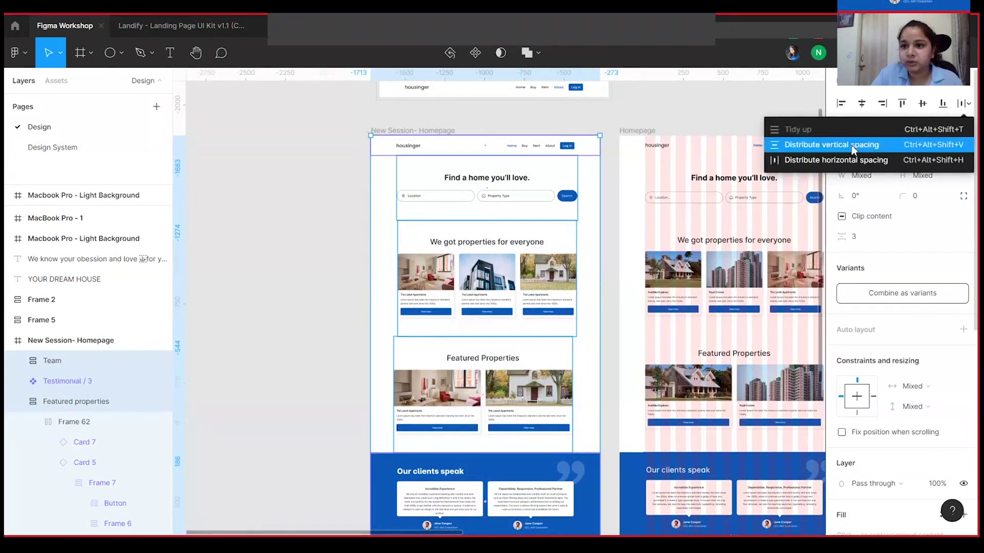
left_click(863, 237)
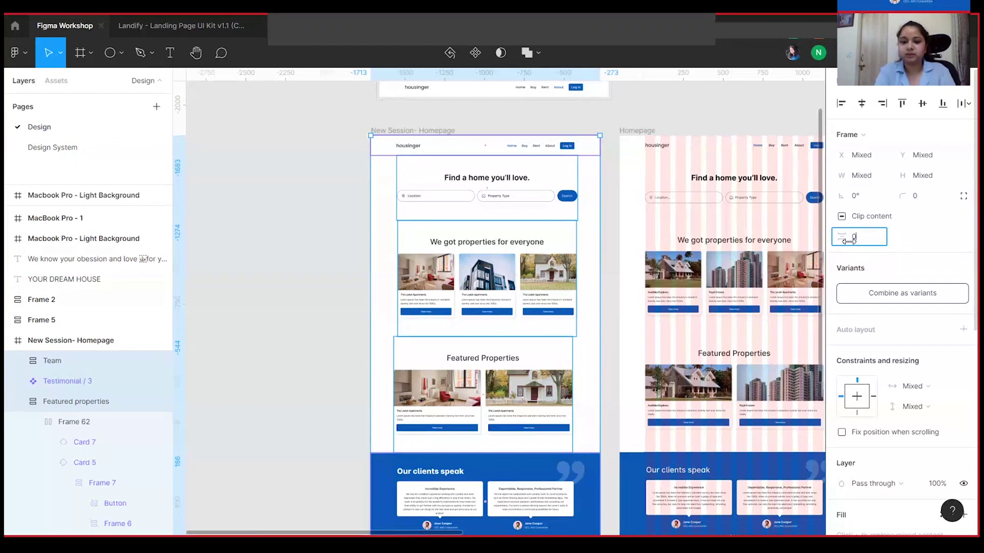
type("0")
key("Return")
Step: Distribute the selected homepage sections vertically and align their horizontal centers
left_click(962, 104)
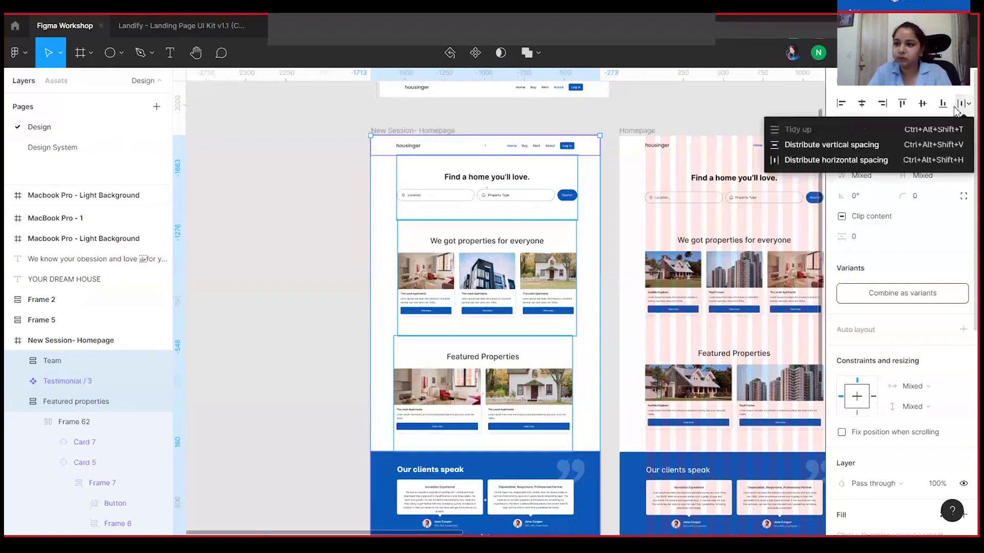
left_click(907, 146)
left_click(862, 104)
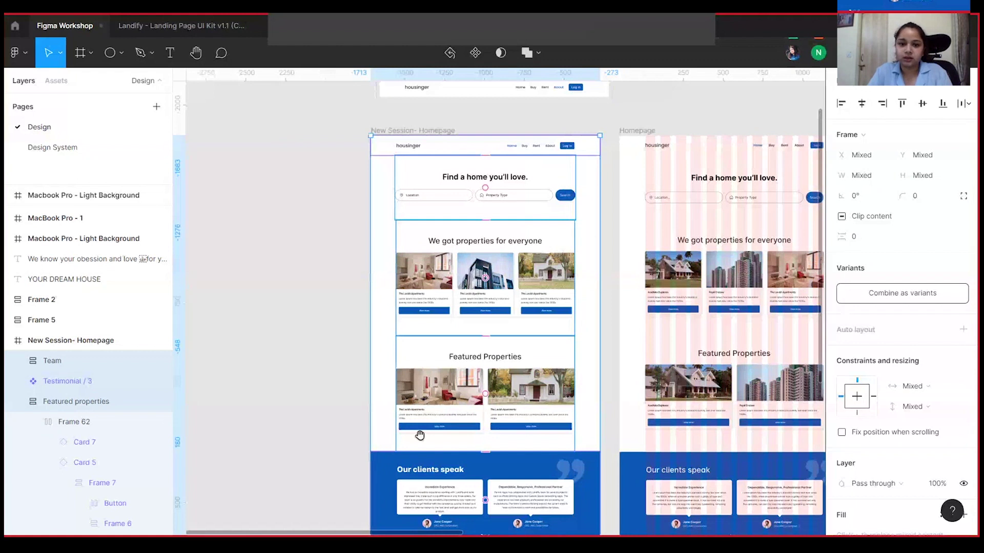
left_click_drag(419, 435, 395, 140)
left_click(444, 505)
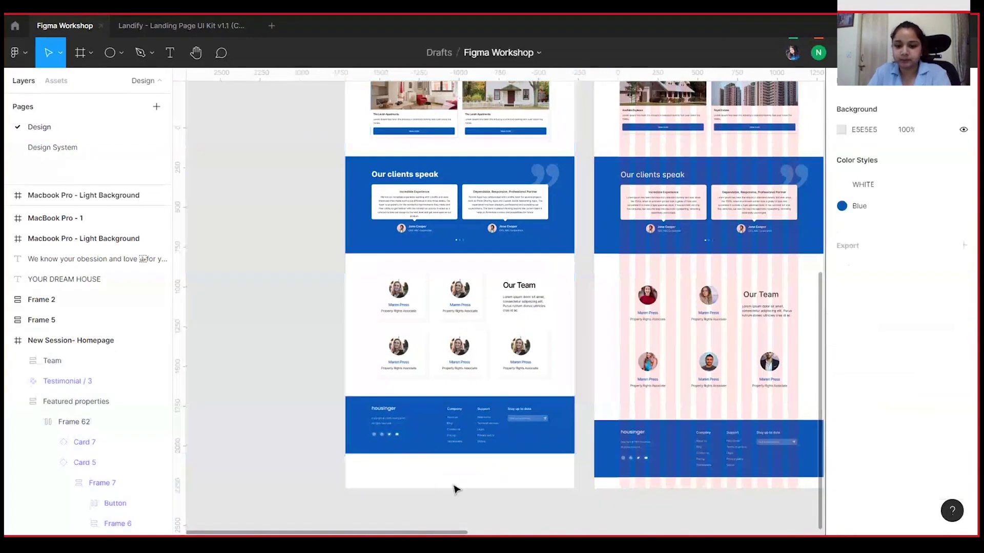
Step: Shorten the New Session- Homepage frame to the footer's lower edge, at a height of 3853
scroll(457, 488, "down", 4)
scroll(401, 154, "up", 2)
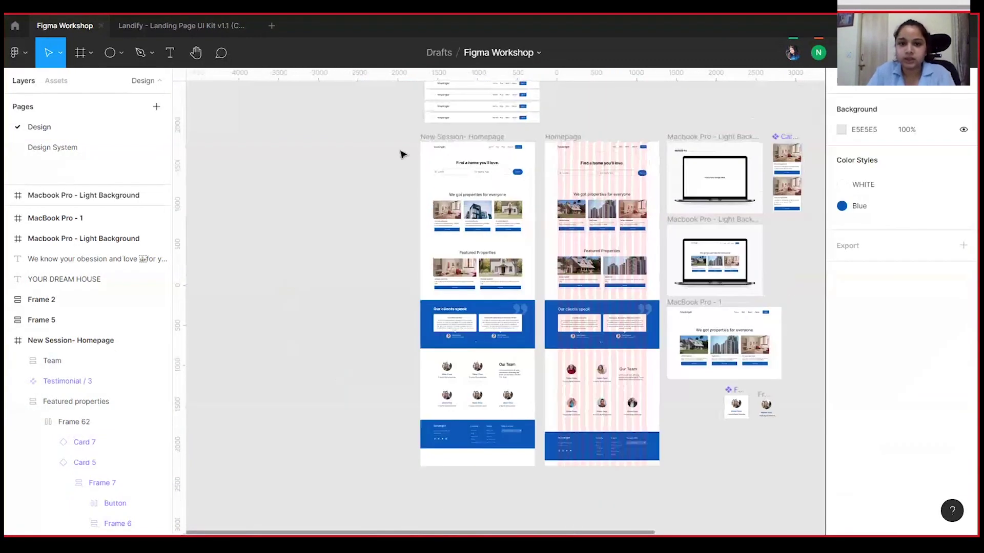
left_click(441, 138)
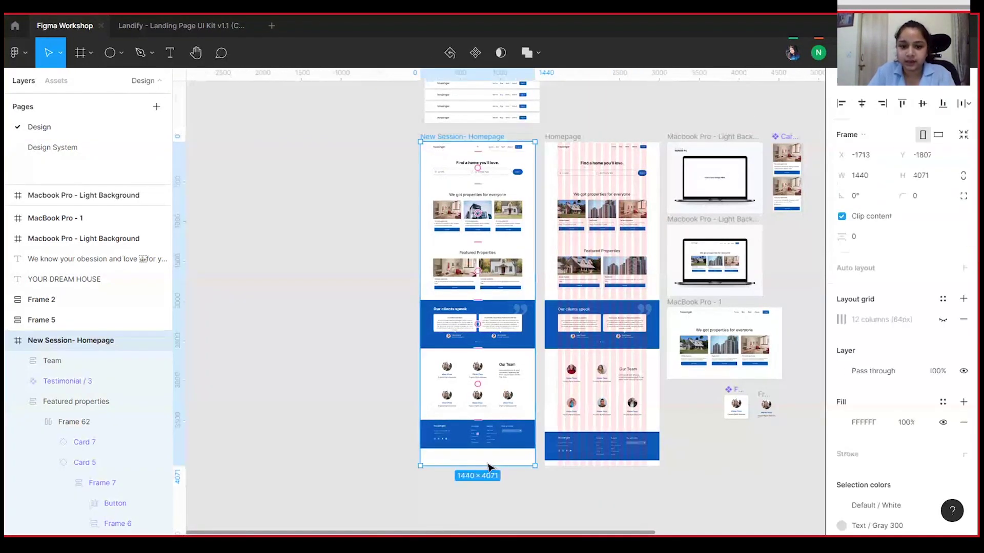
left_click_drag(484, 459, 486, 447)
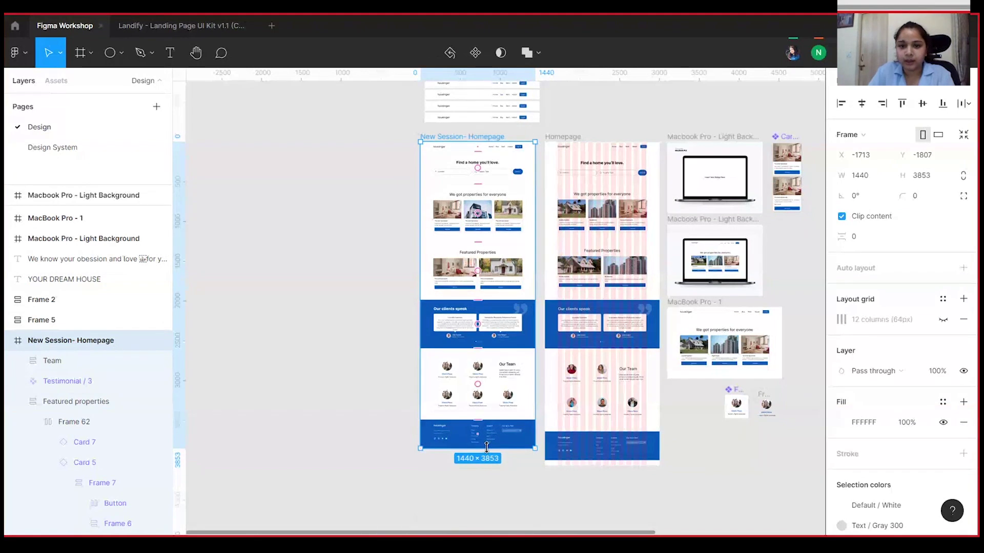
Step: Review the finished New Session- Homepage layout next to the reference Homepage frame and the mockups
scroll(487, 447, "up", 5)
left_click_drag(238, 287, 264, 321)
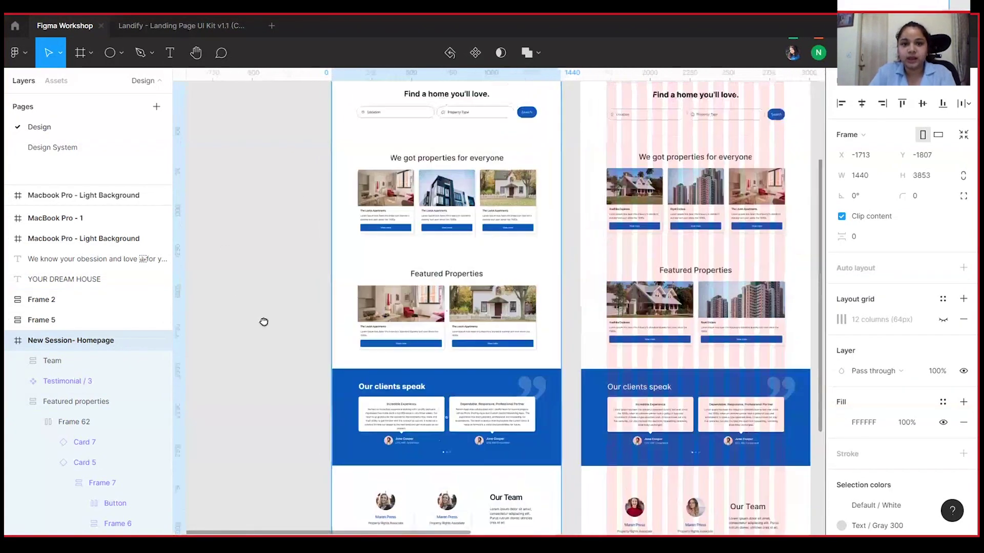
left_click(464, 241)
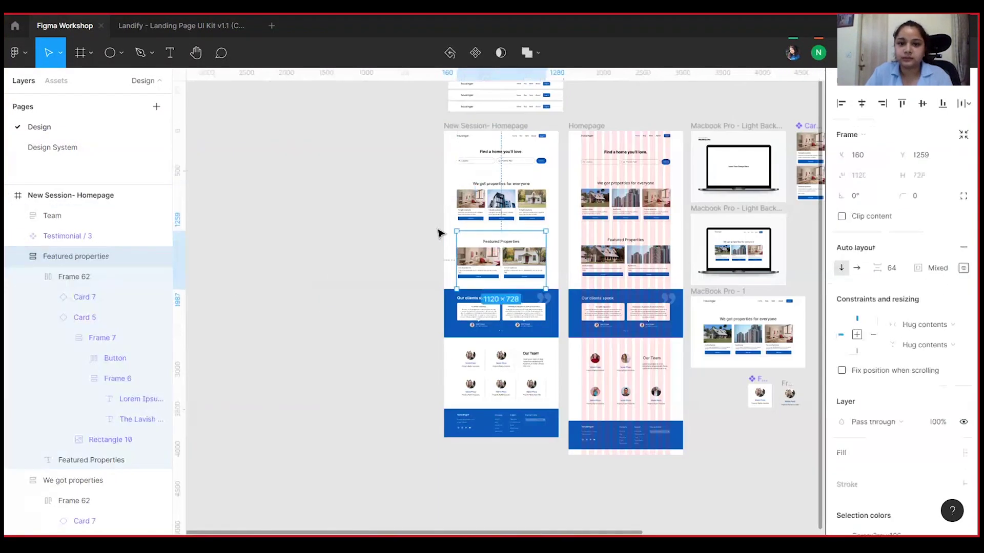
left_click(373, 198)
left_click_drag(374, 198, 363, 251)
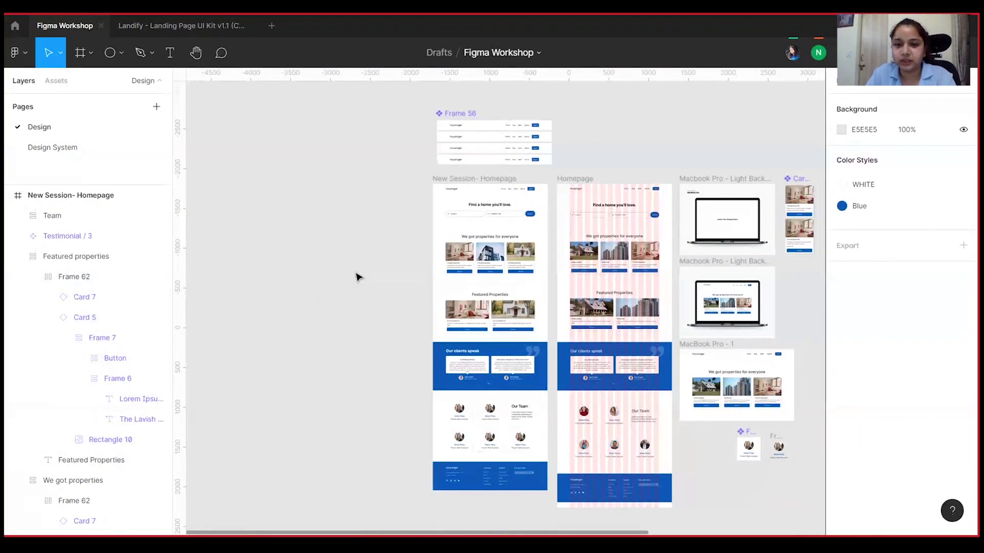
scroll(498, 306, "up", 5)
scroll(558, 246, "down", 5)
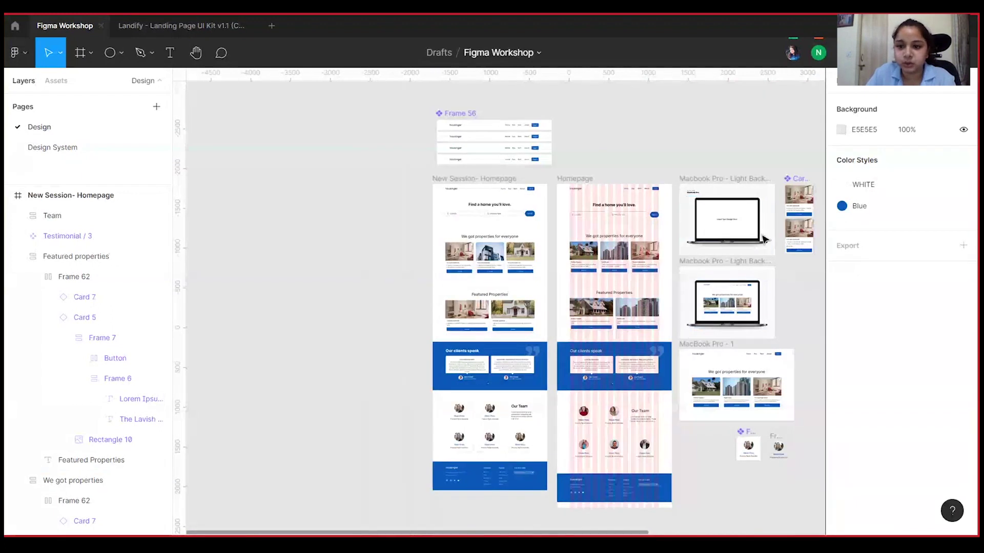
left_click_drag(702, 179, 747, 213)
left_click(655, 162)
key("ctrl+plus")
scroll(747, 213, "right", 4)
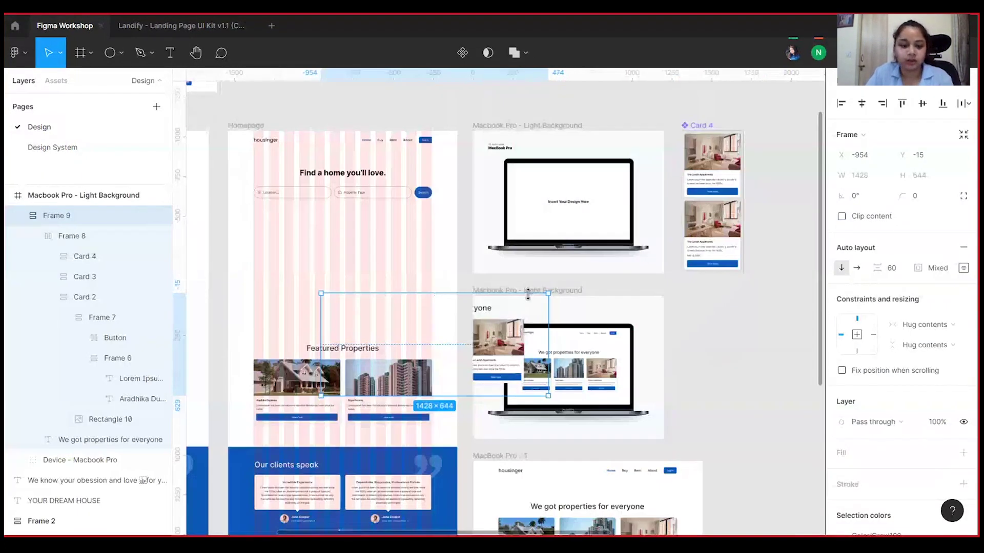
key("ctrl+z")
Step: Select the blank Macbook Pro - Light Background mockup frame beside the Homepage frame
left_click(559, 119)
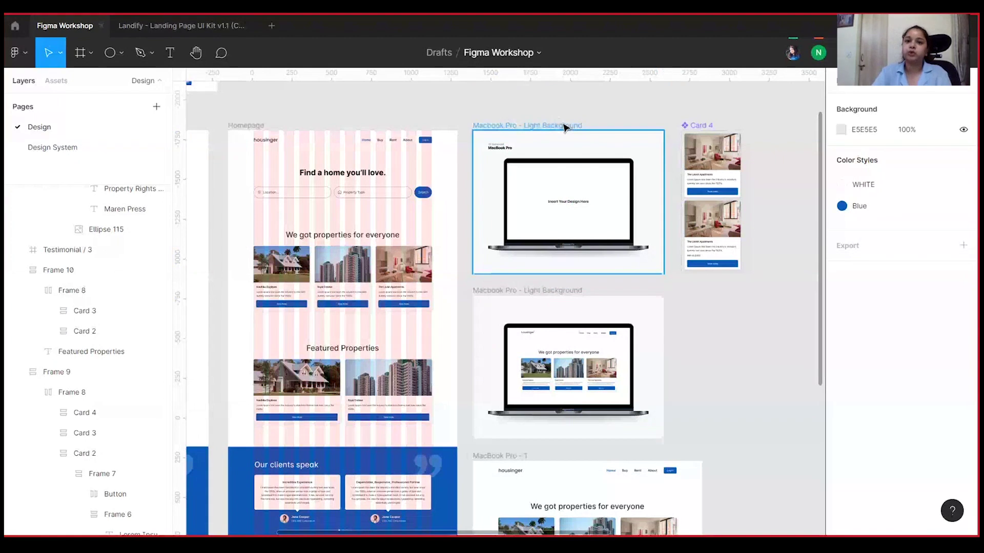
left_click(563, 125)
Step: Search the Figma Community for "macbook mockup"
left_click(12, 26)
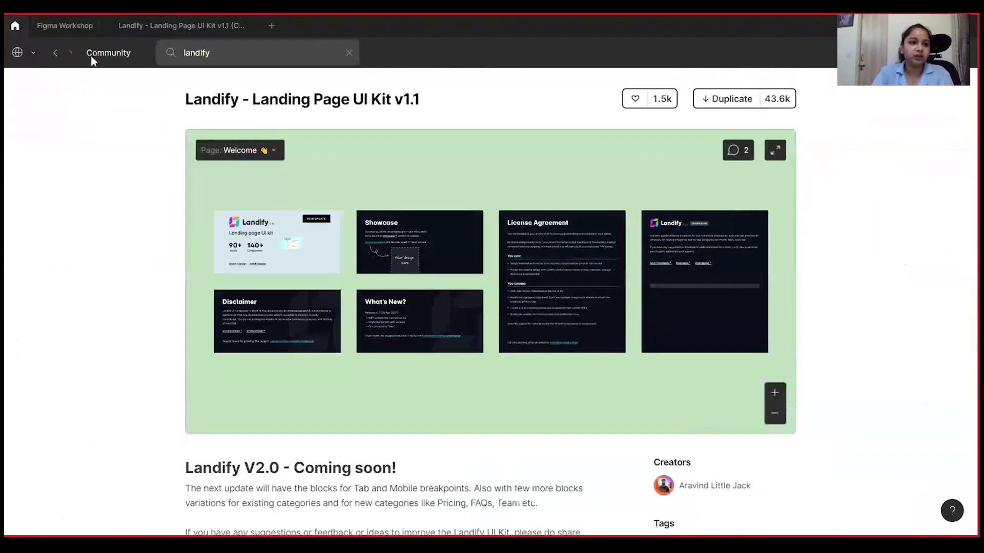
left_click(26, 53)
left_click(52, 105)
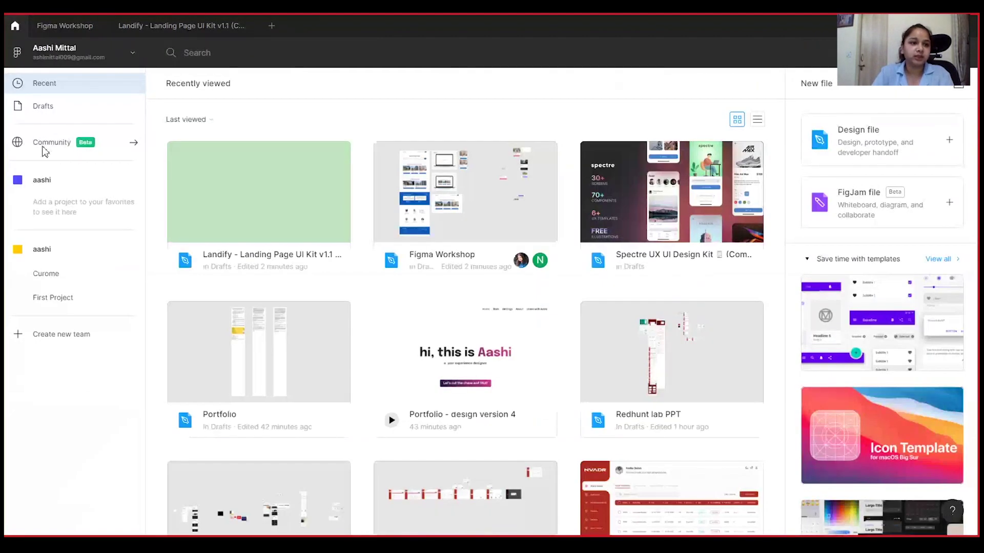
left_click(45, 144)
left_click(275, 52)
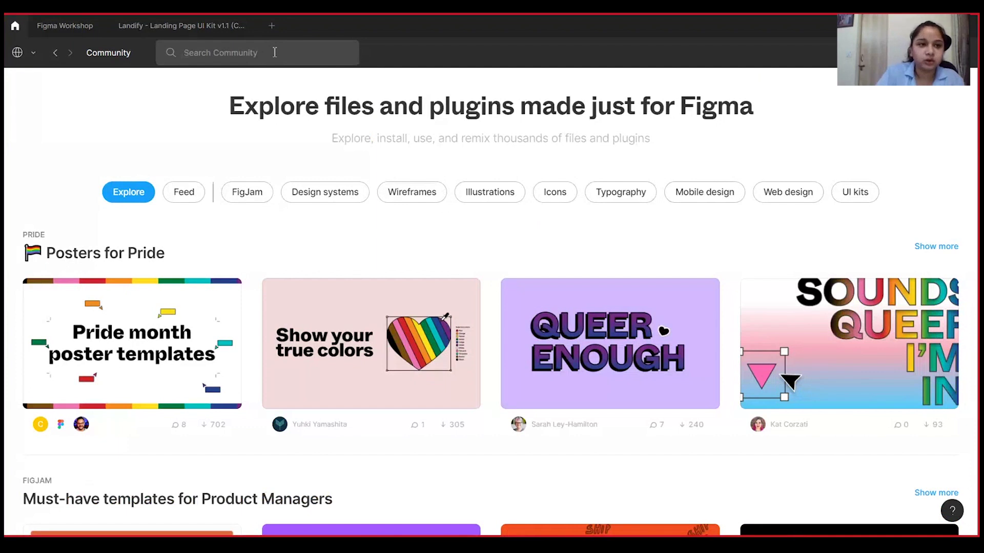
type("macbook mockup")
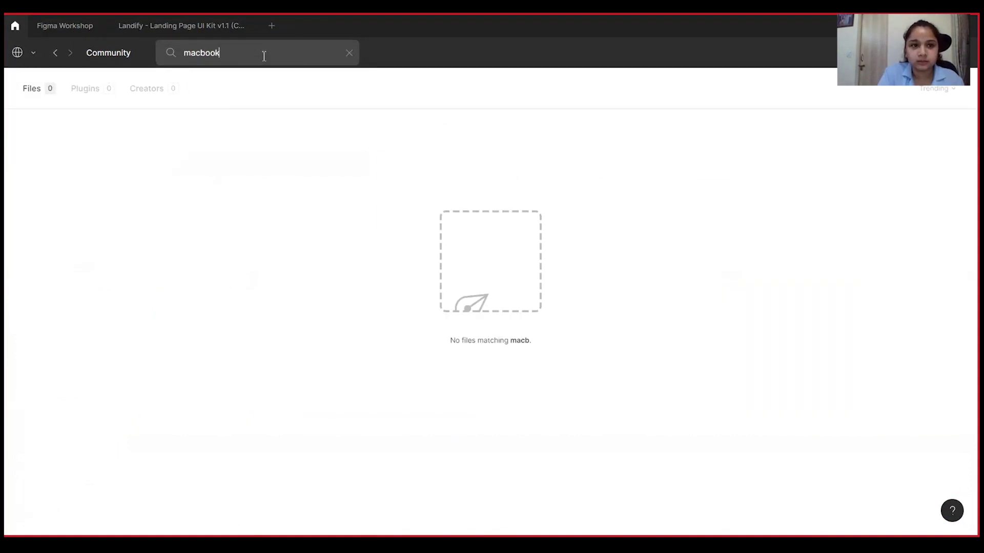
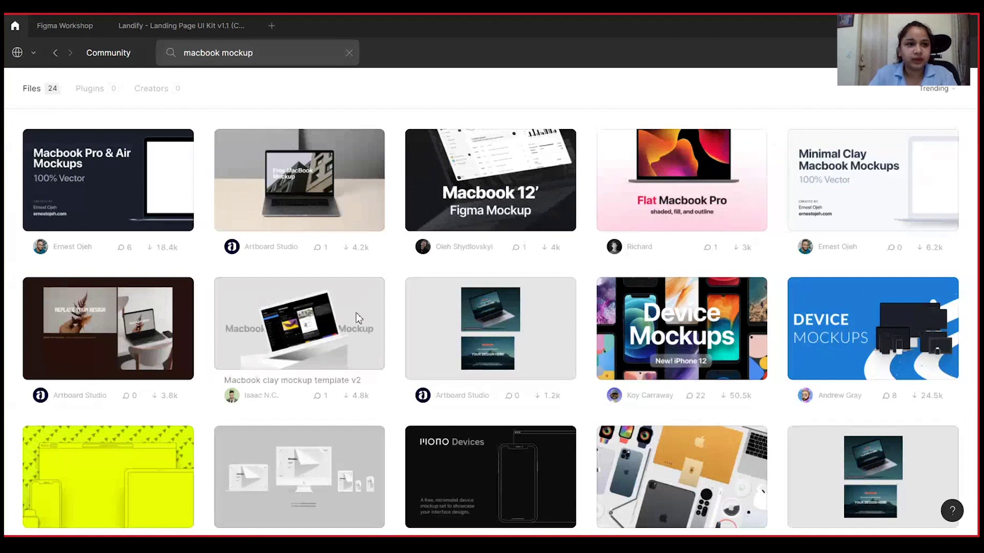
Step: Browse the mockup files, then duplicate Macbook Pro & Air Device Mockups to the drafts and open the copy
scroll(358, 314, "down", 6)
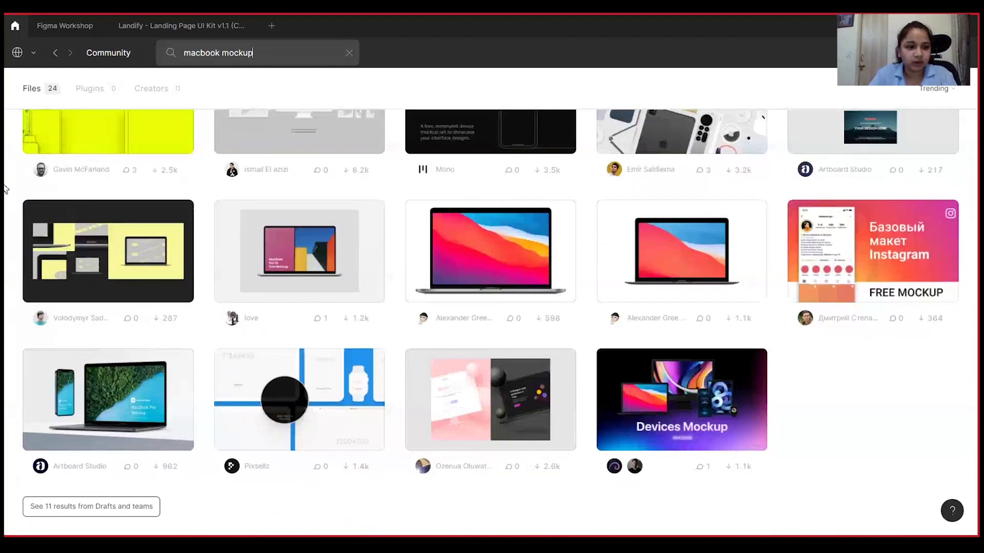
scroll(303, 427, "up", 4)
scroll(304, 427, "down", 5)
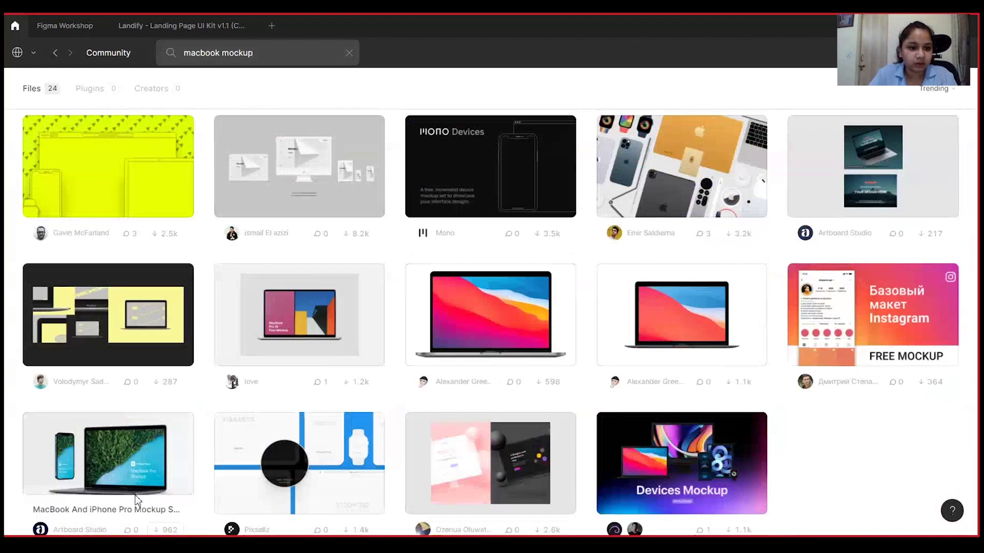
scroll(244, 163, "up", 7)
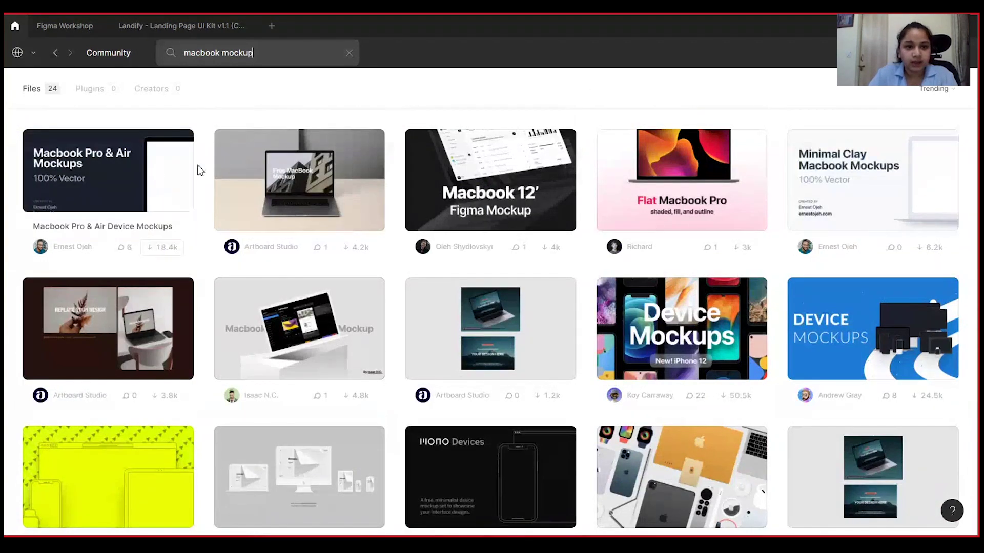
left_click(162, 249)
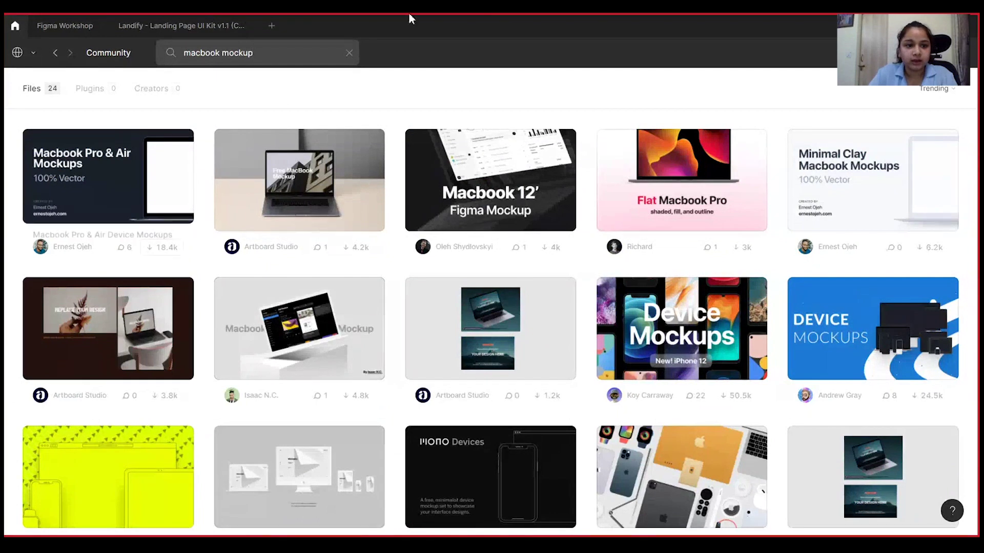
left_click(569, 514)
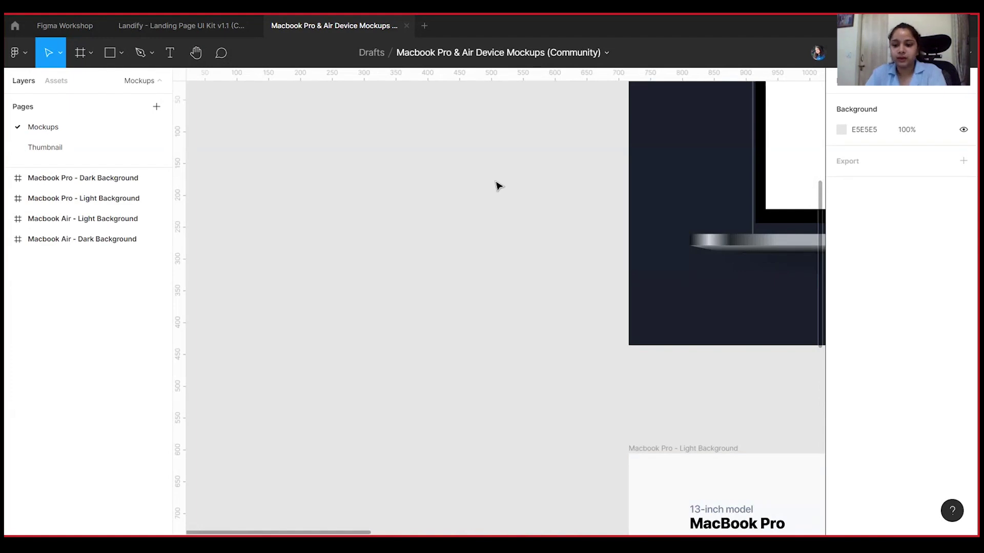
Step: Select the Macbook Pro - Light Background frame in the mockups file and switch back to the Figma Workshop file
scroll(496, 182, "down", 5)
scroll(461, 190, "down", 3)
scroll(461, 190, "right", 2)
left_click(460, 211)
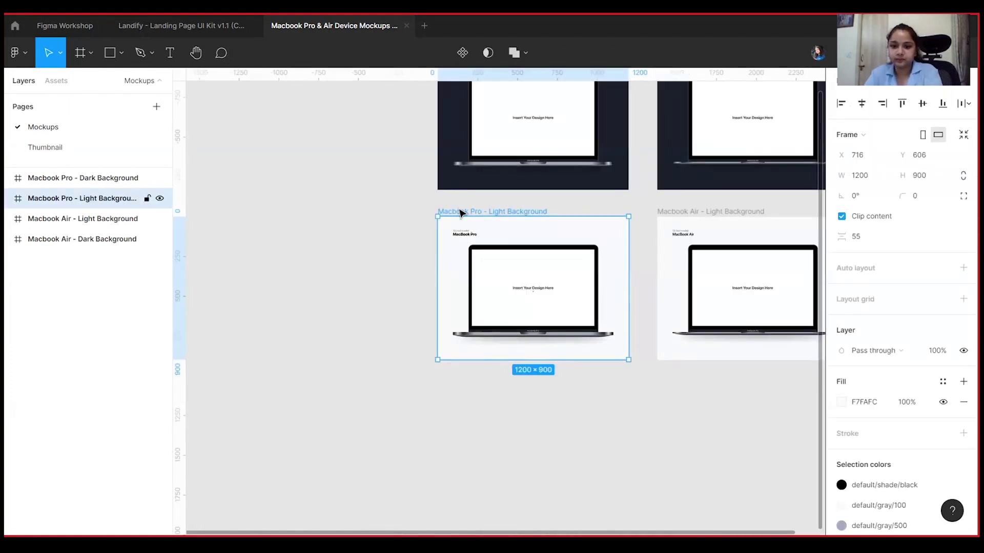
left_click(64, 25)
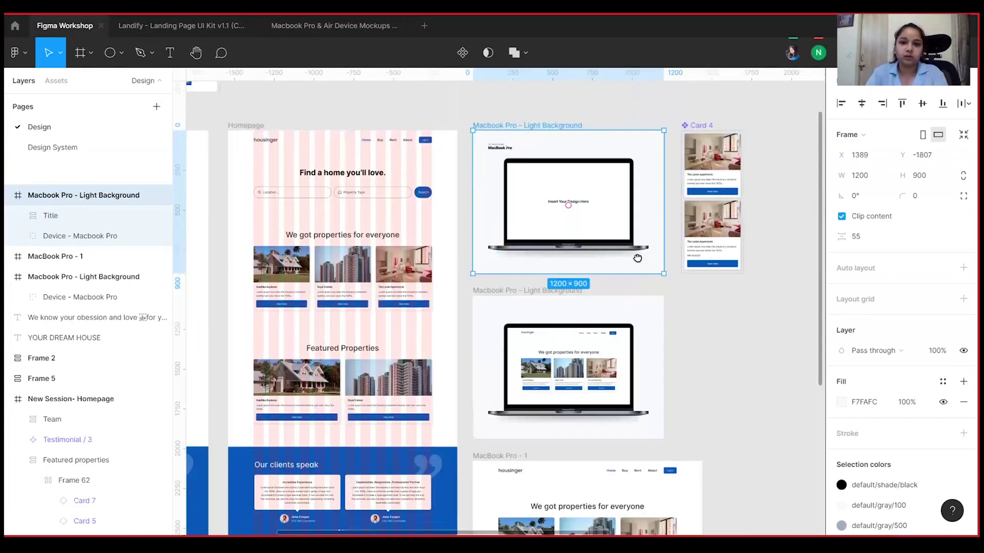
Step: Try pasting the copied Macbook Pro - Light Background frame onto the canvas, and remove the pasted copy
key("ctrl+v")
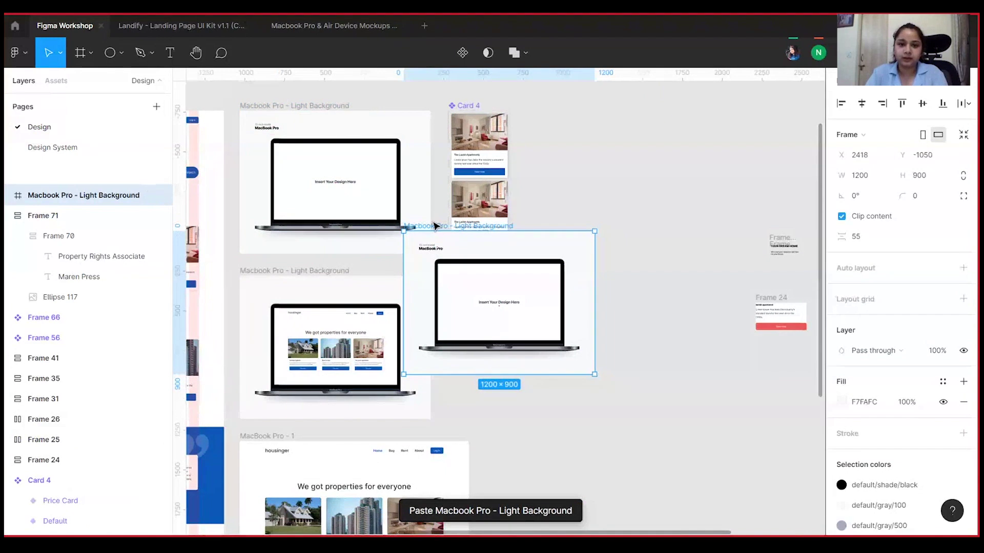
key("Delete")
Step: Draw a blank frame about 1464 × 943 px beside the New Session- Homepage frame and set its width to 1440
left_click_drag(340, 272, 725, 268)
left_click_drag(304, 173, 401, 189)
left_click_drag(265, 112, 487, 138)
left_click(79, 53)
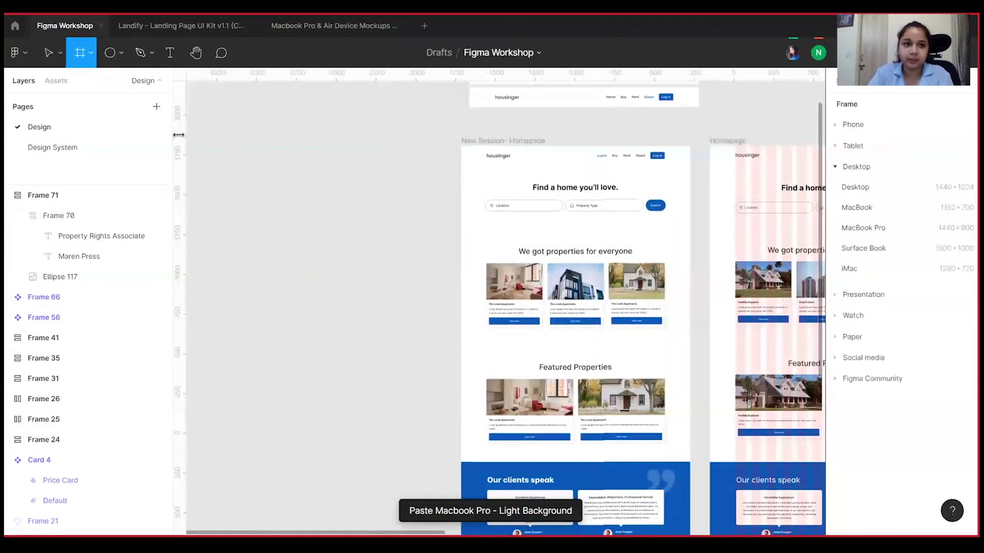
left_click_drag(204, 146, 438, 296)
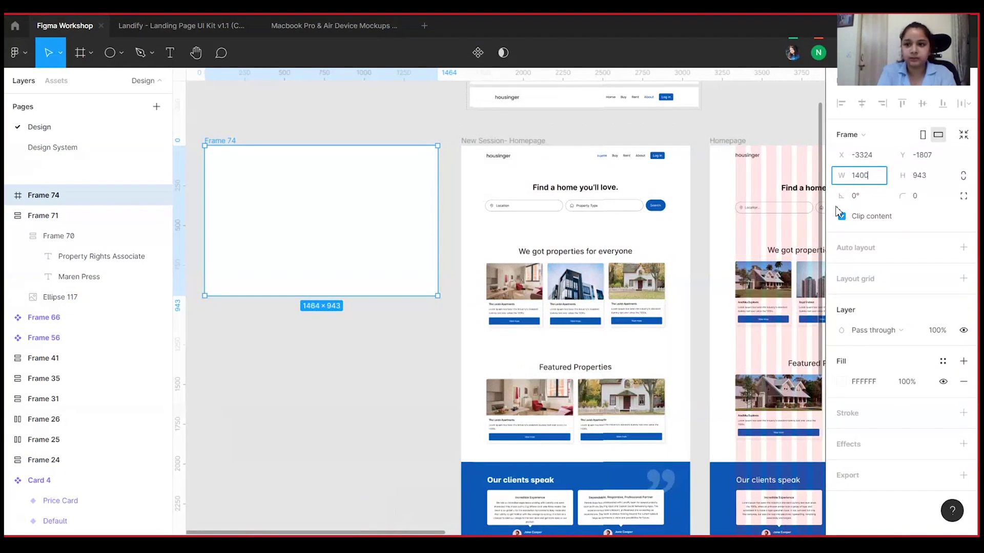
key("Return")
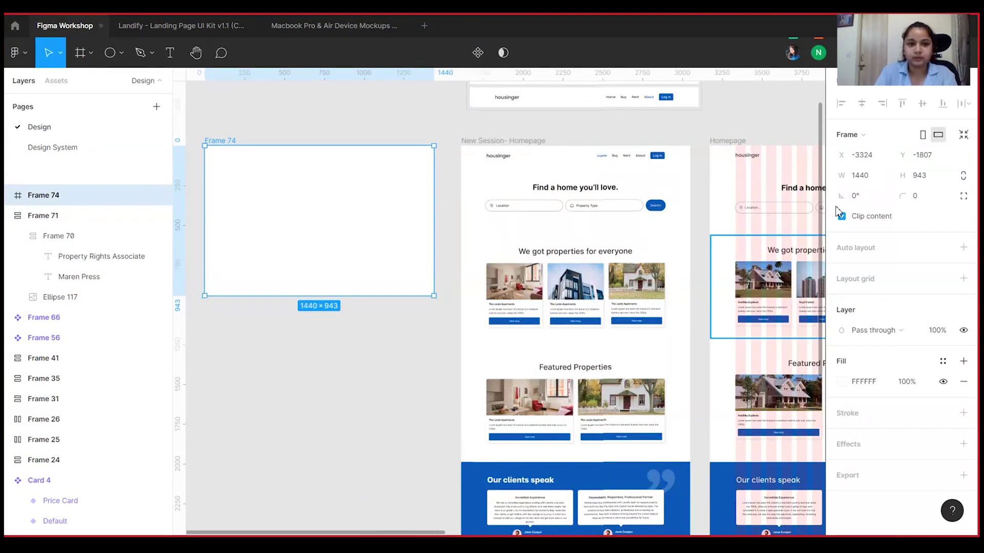
left_click(275, 126)
Step: Add a 1440 × 900 MacBook Pro preset frame beside the New Session- Homepage frame and delete the hand-drawn Frame 74
key("f")
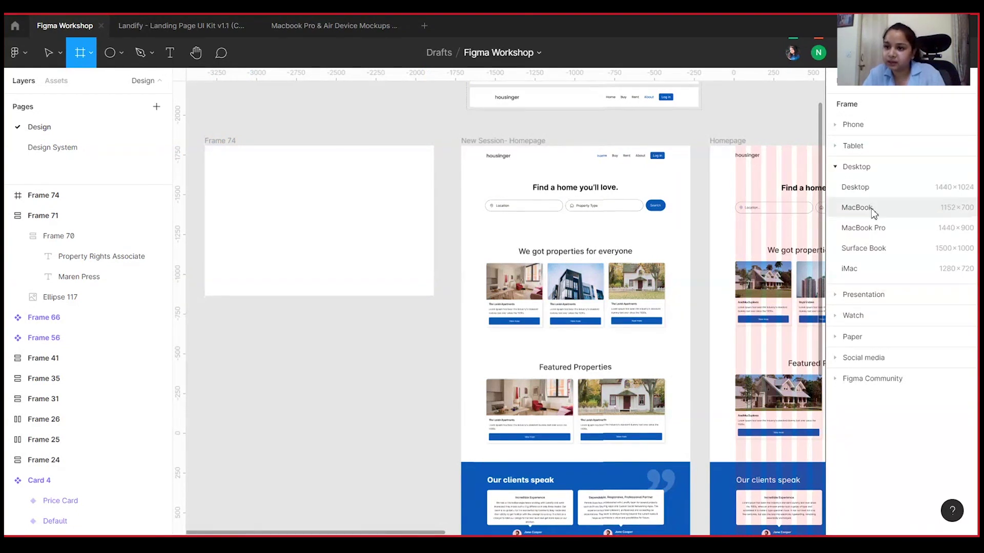
left_click(866, 228)
left_click_drag(740, 268, 366, 220)
left_click(337, 224)
key("Delete")
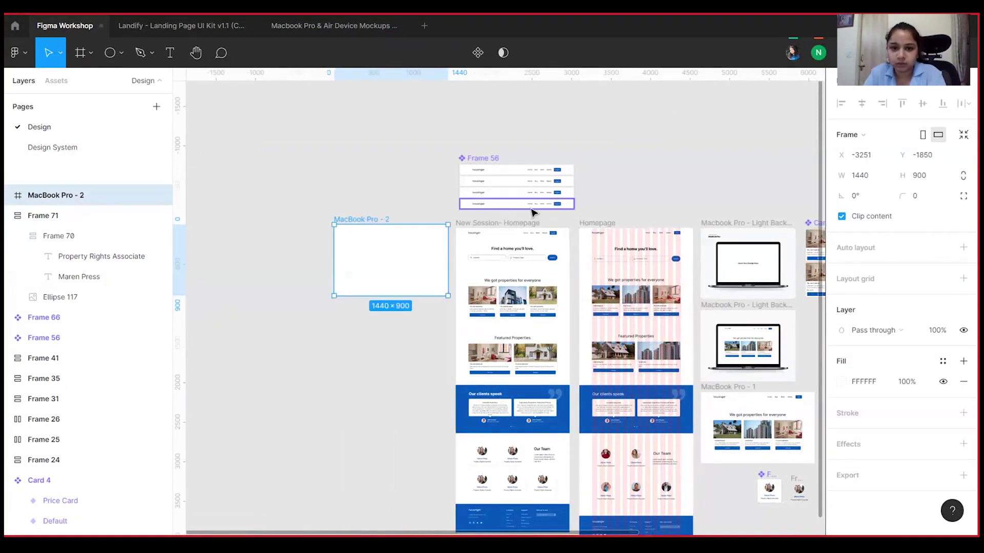
left_click(477, 224)
left_click(371, 221)
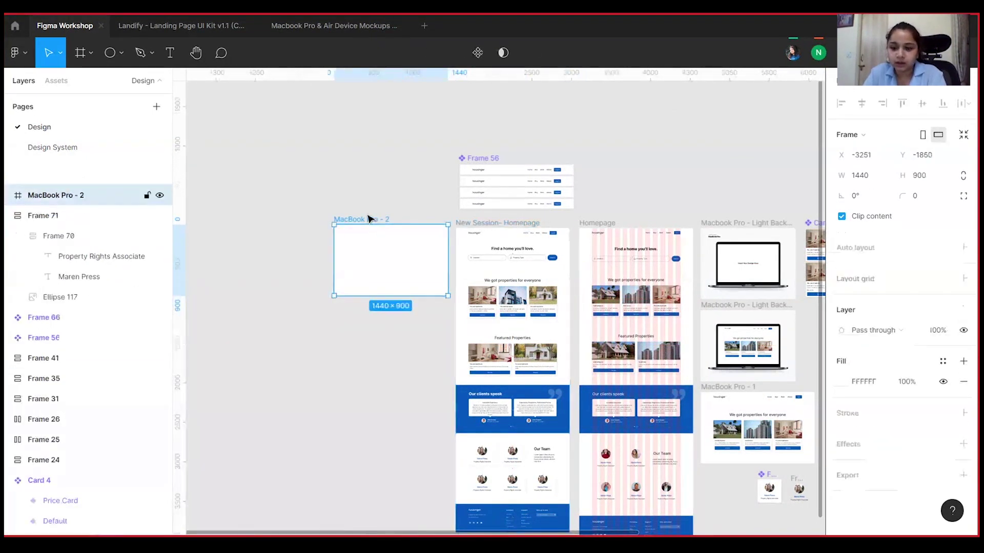
Step: Copy the We got properties section from the New Session- Homepage frame into the MacBook Pro - 2 frame
key("plus")
left_click_drag(372, 138, 437, 147)
left_click(437, 147)
left_click_drag(503, 330, 445, 130)
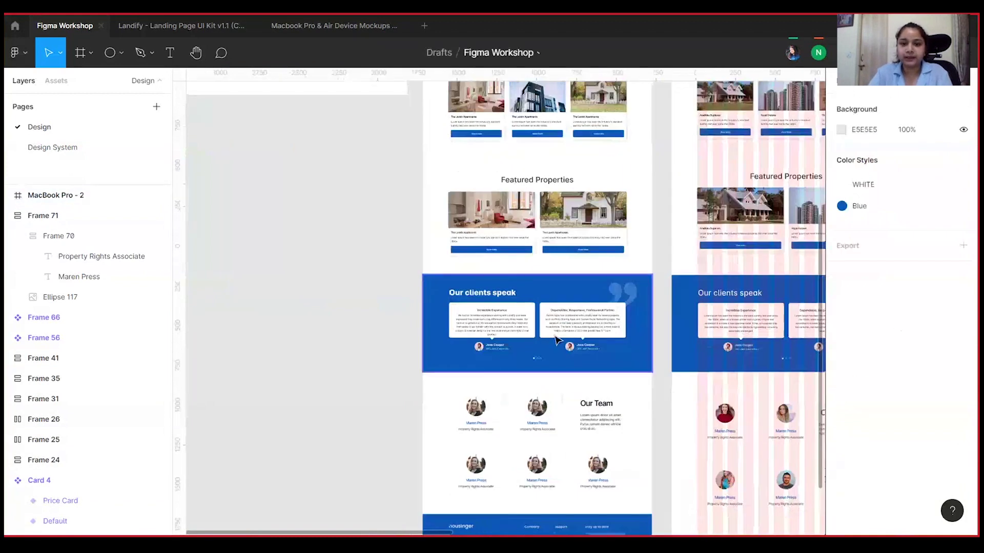
left_click_drag(404, 179, 384, 239)
left_click(545, 138)
scroll(472, 293, "up", 2)
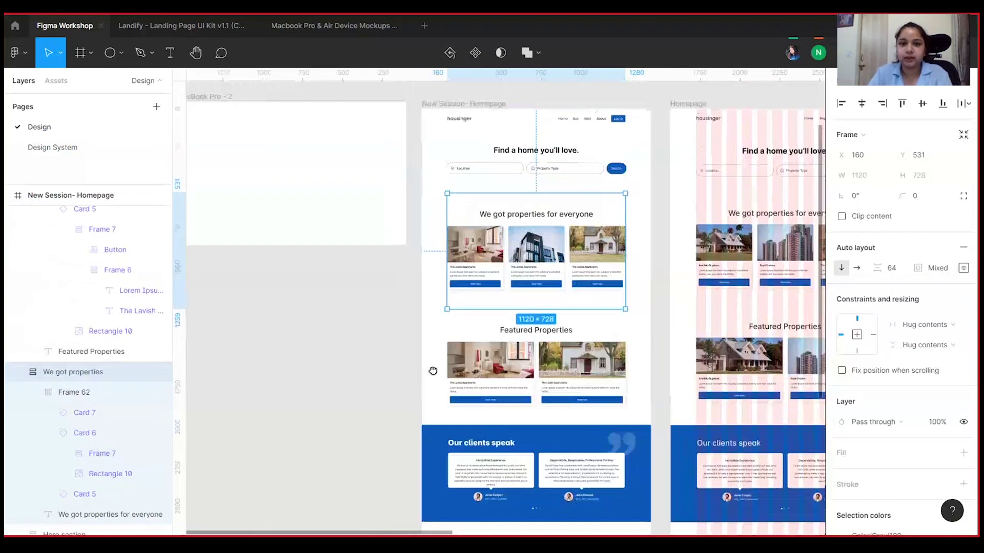
left_click_drag(545, 261, 235, 177)
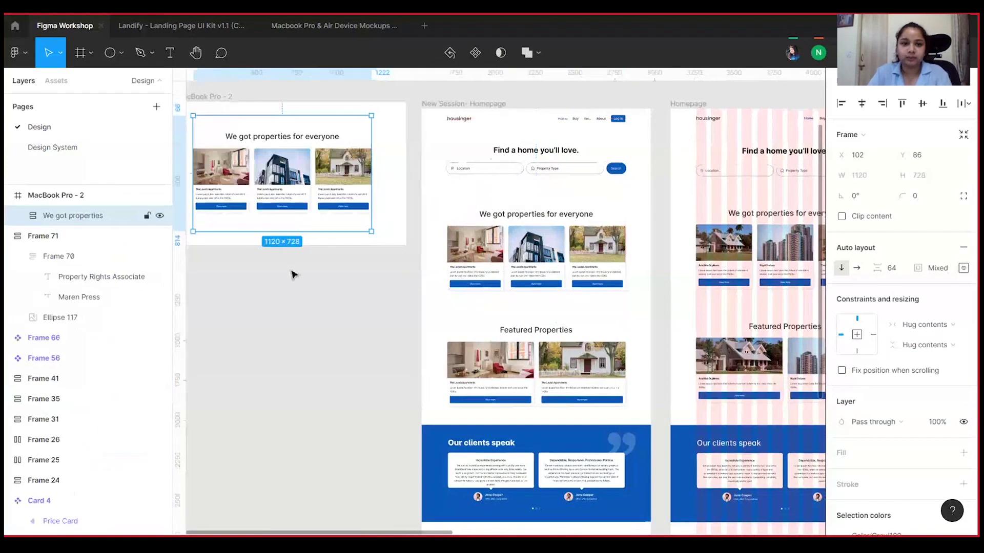
Step: Center the We got properties section horizontally and vertically within the MacBook Pro - 2 frame
scroll(477, 391, "up", 2)
left_click(862, 103)
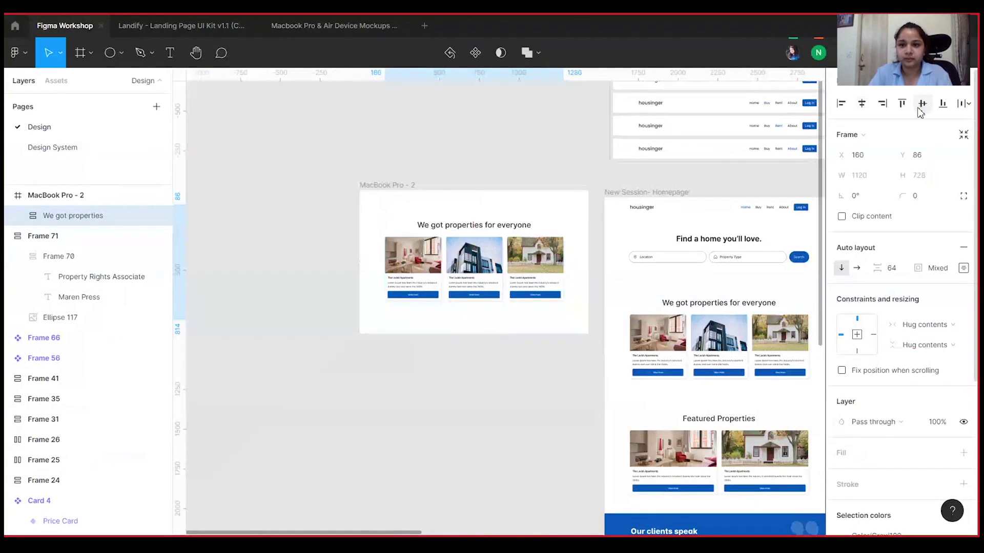
left_click(922, 103)
left_click(450, 116)
Step: Move the MacBook Pro - 2 frame slightly lower on the canvas and rename it MOCKUP
left_click_drag(408, 188, 391, 248)
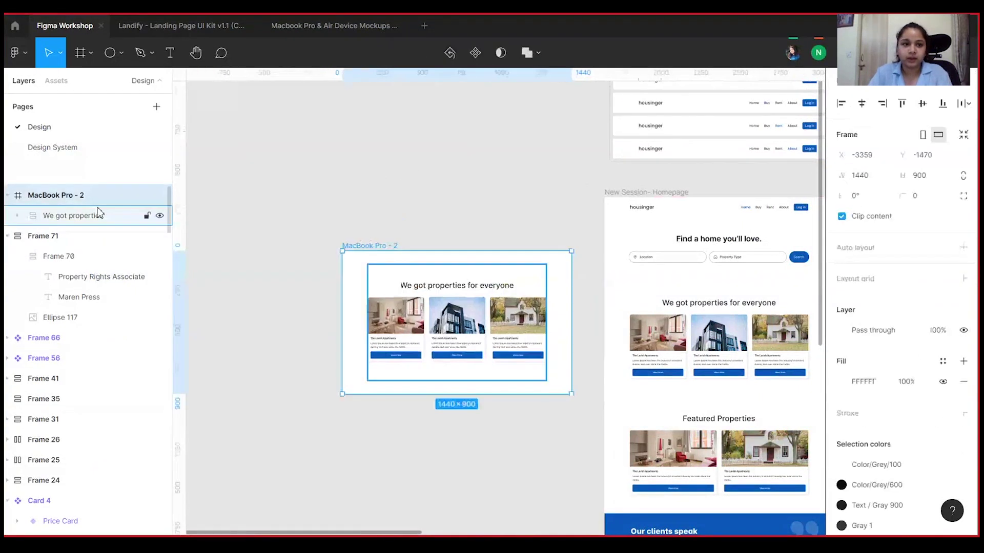
double_click(70, 195)
type("MOCUP")
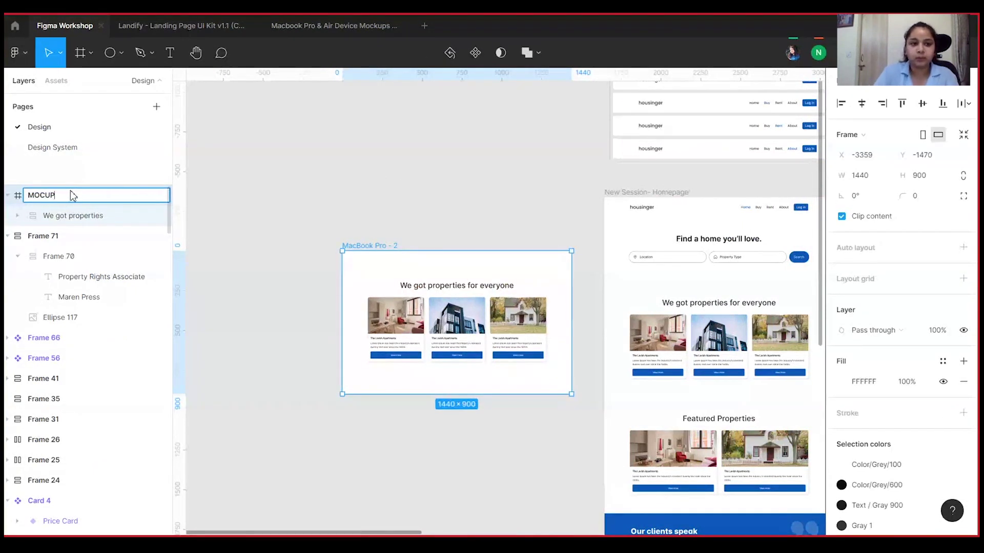
key("Return")
scroll(424, 258, "down", 3)
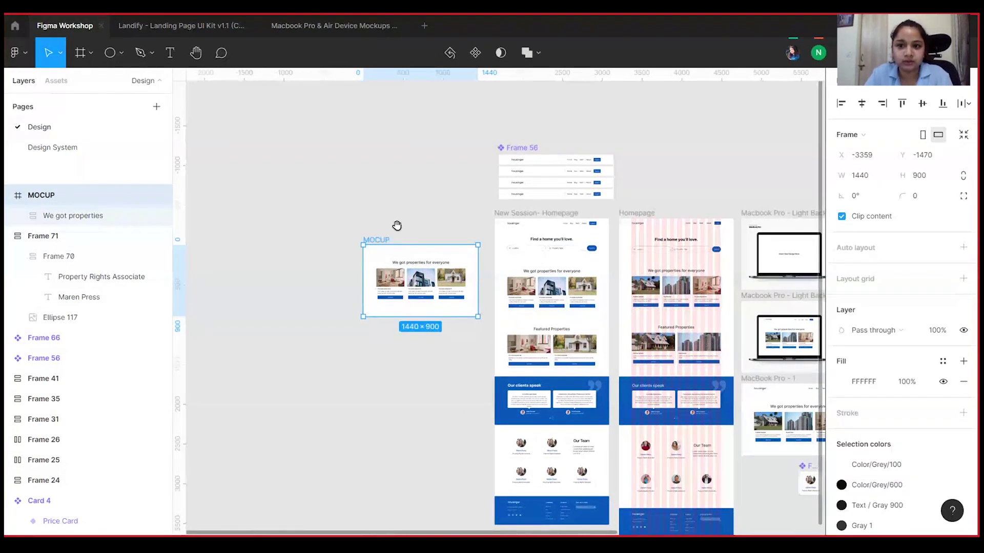
left_click_drag(395, 226, 333, 213)
left_click(750, 314)
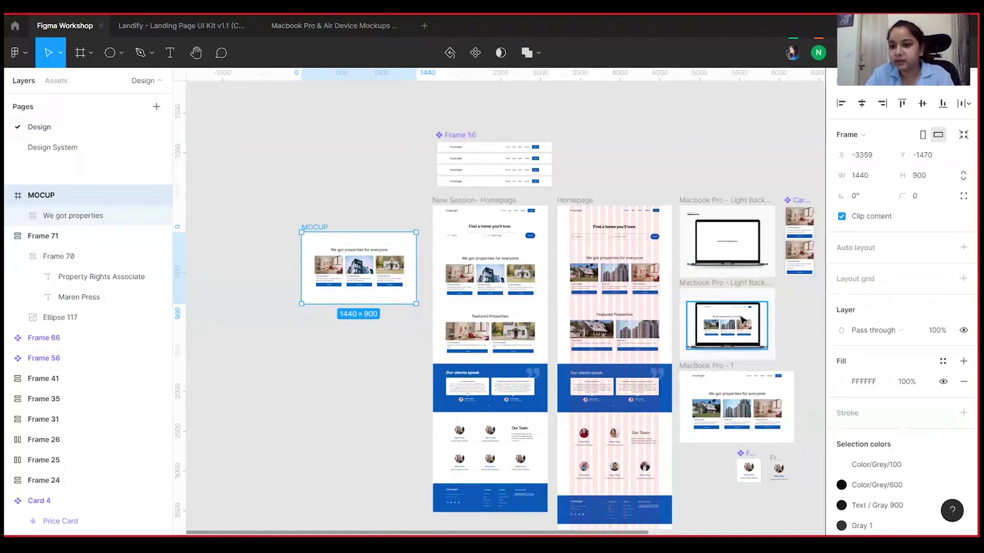
left_click(325, 228)
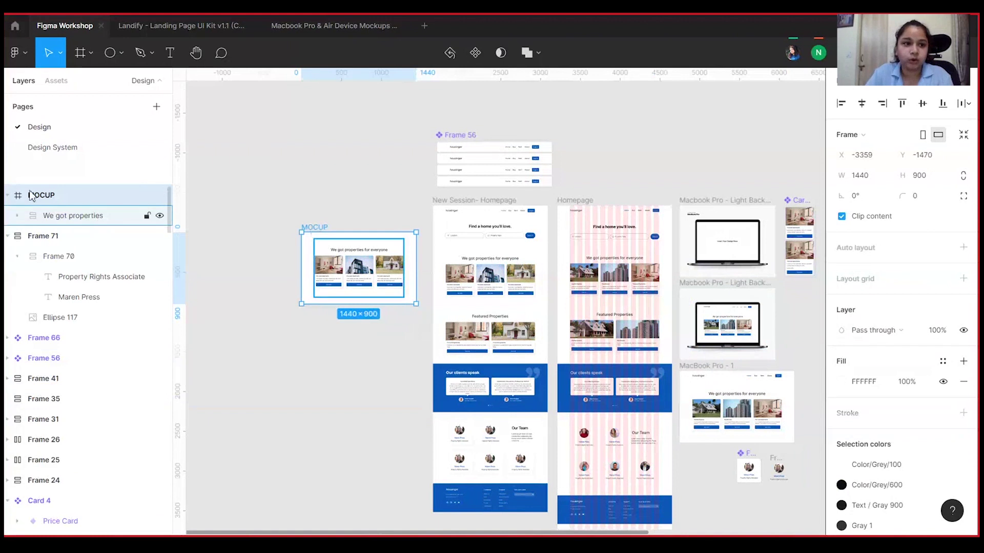
double_click(49, 198)
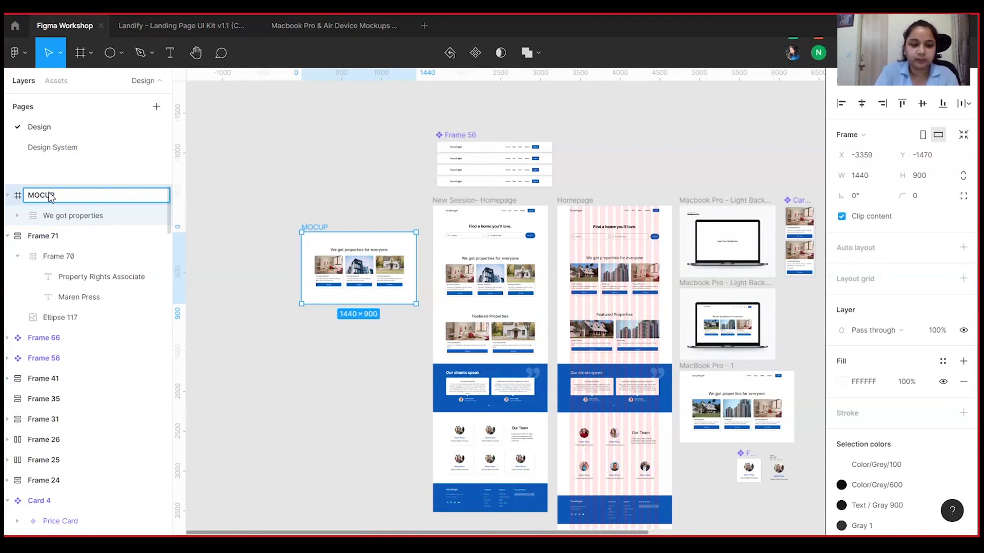
left_click(285, 175)
left_click(305, 225)
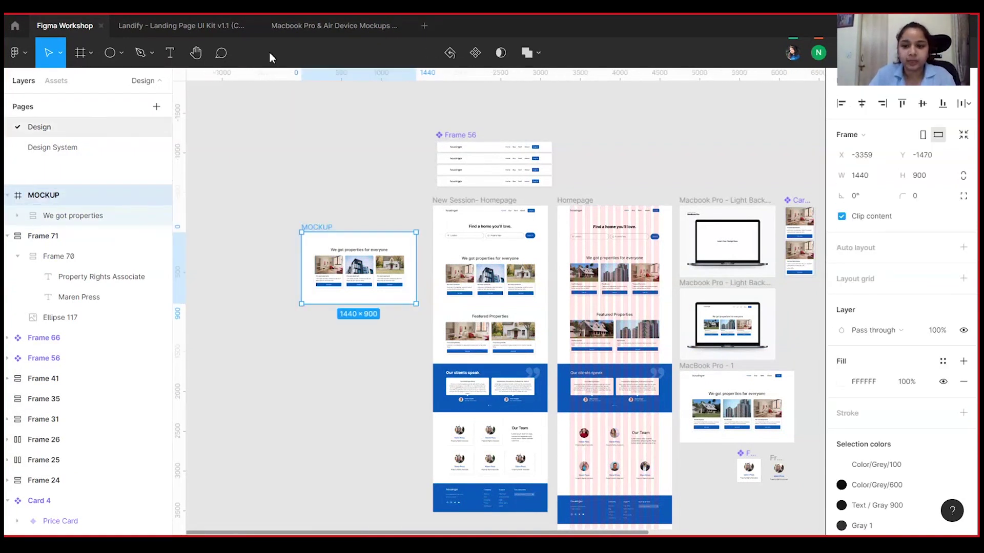
Step: Add an export setting to the MOCKUP frame, keeping the 1x scale and PNG format
scroll(918, 349, "down", 3)
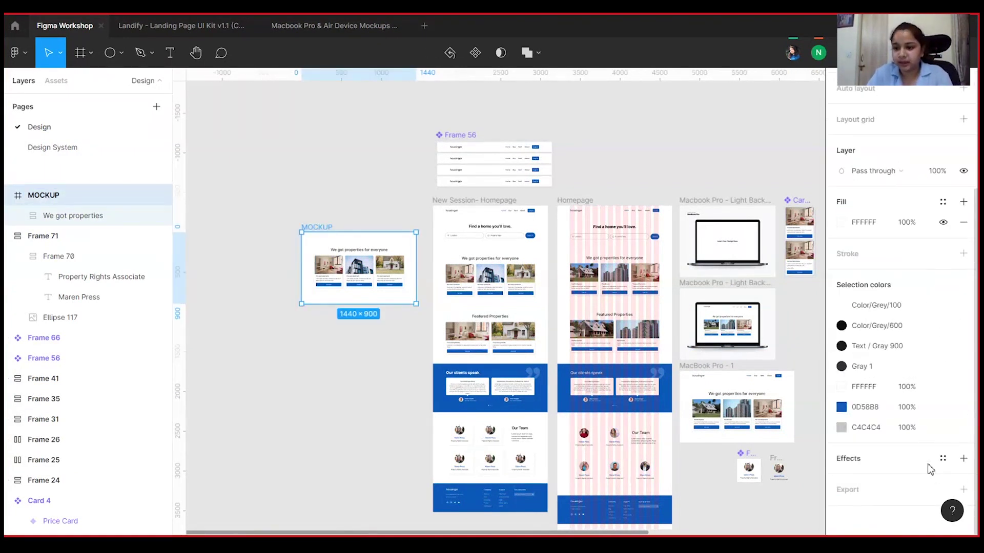
left_click(963, 489)
scroll(912, 373, "down", 2)
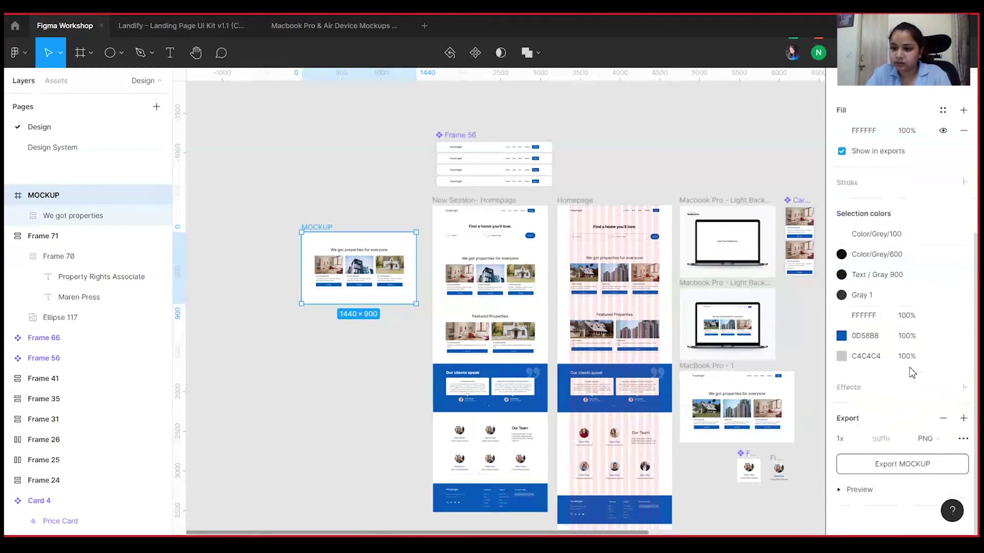
left_click(858, 439)
left_click(859, 433)
left_click(861, 439)
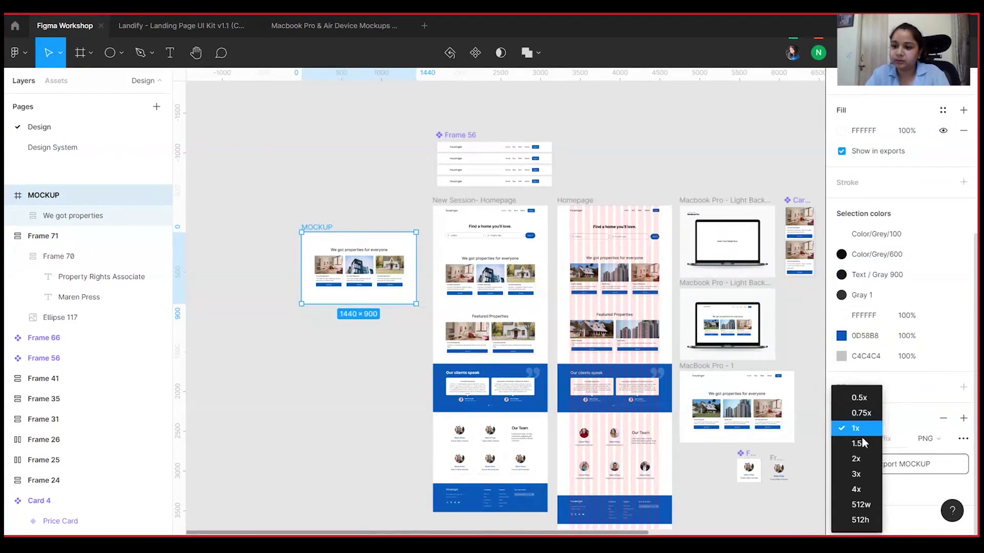
left_click(900, 391)
Step: Export the MOCKUP frame to the Desktop under the file name MOCKUP- figma workshop
left_click(886, 468)
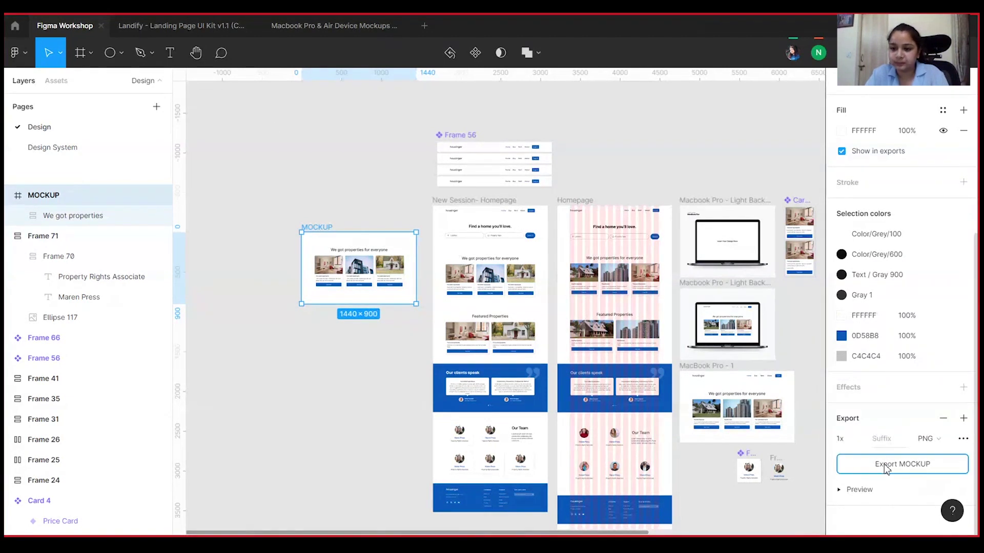
left_click(244, 323)
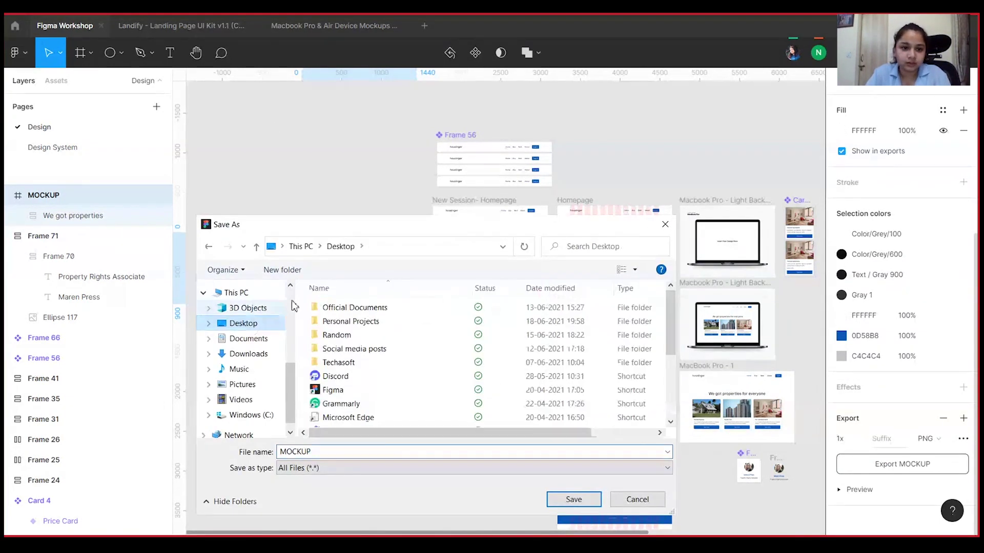
left_click(385, 452)
key("Return")
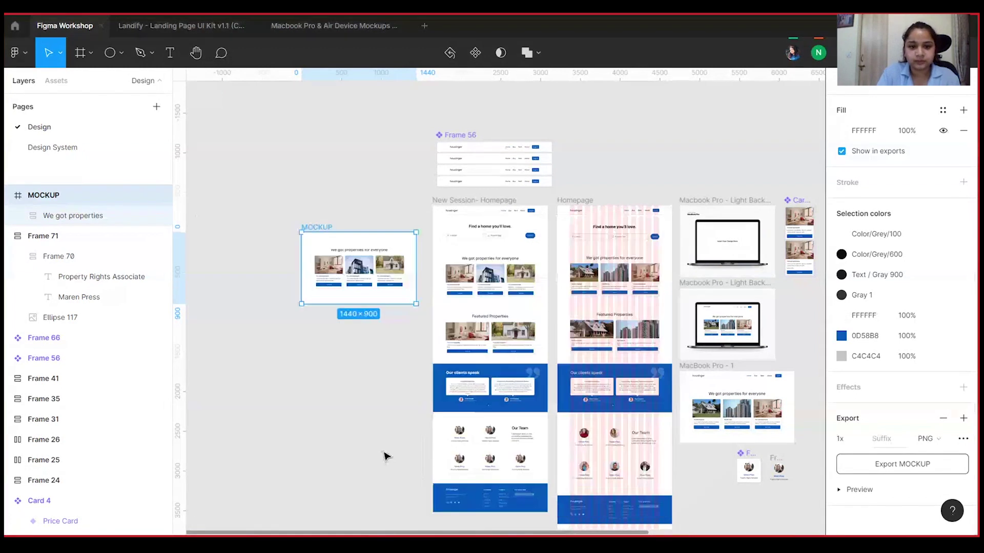
Step: Place the image MOCKUP- figma workshop from the Desktop on the canvas
left_click_drag(382, 371, 313, 308)
left_click(349, 339)
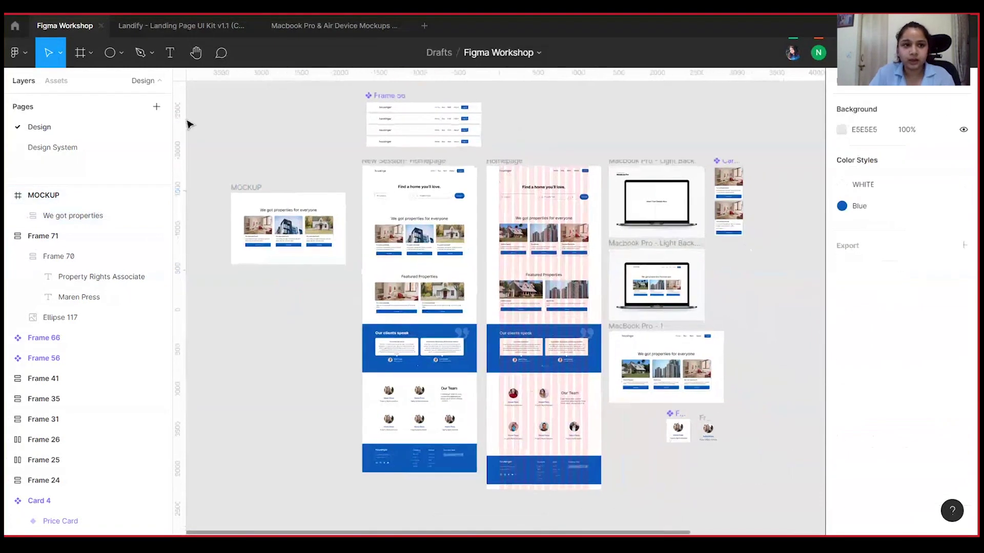
left_click(20, 58)
mouse_move(62, 117)
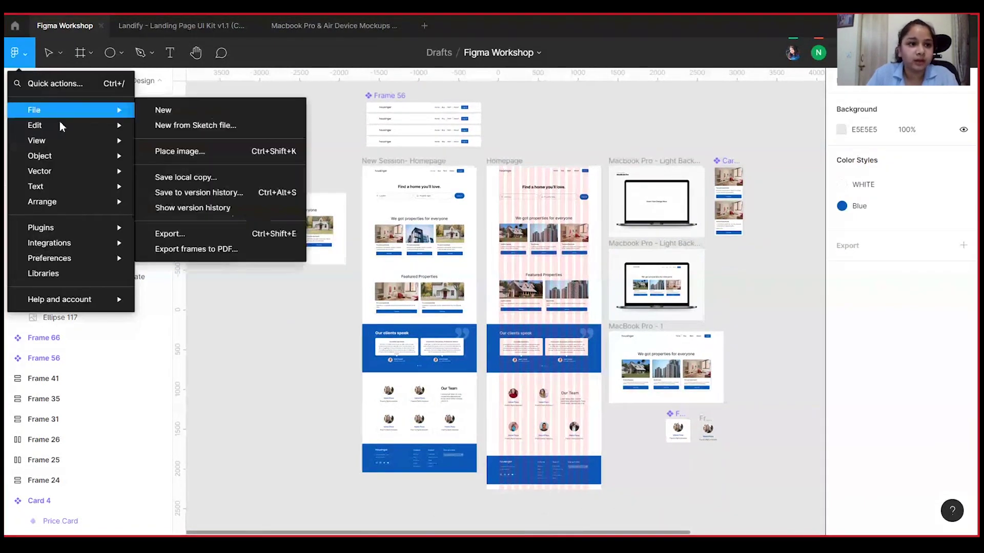
left_click(173, 156)
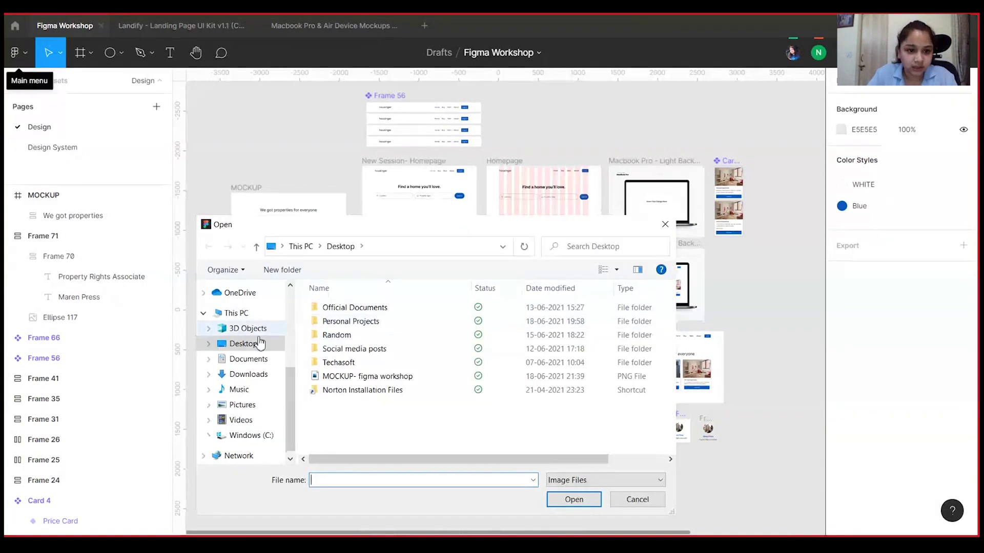
left_click(363, 379)
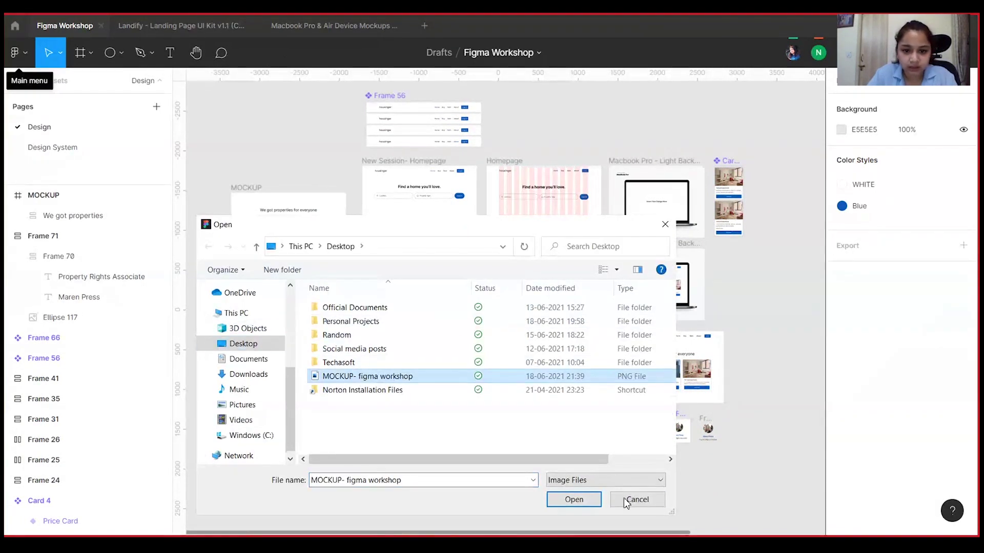
left_click(584, 502)
left_click(750, 276)
Step: Move the placed MOCKUP- figma workshop image below the MOCKUP frame
left_click_drag(802, 218, 258, 308)
key("plus")
double_click(345, 320)
key("Escape")
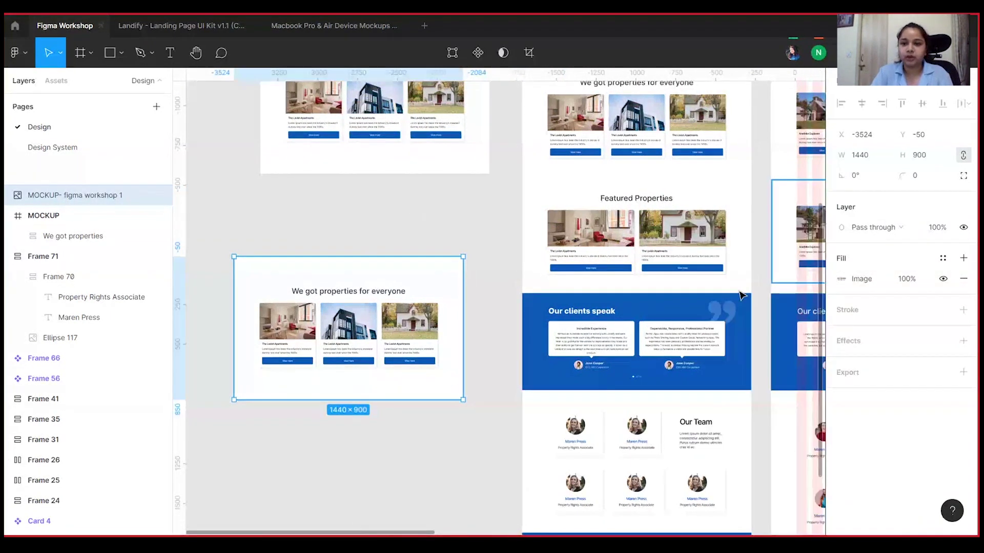
Step: Move the blank Macbook Pro - Light Background frame into the empty space to the left of the placed MOCKUP image
scroll(411, 256, "right", 15)
scroll(411, 256, "up", 3)
left_click(531, 98)
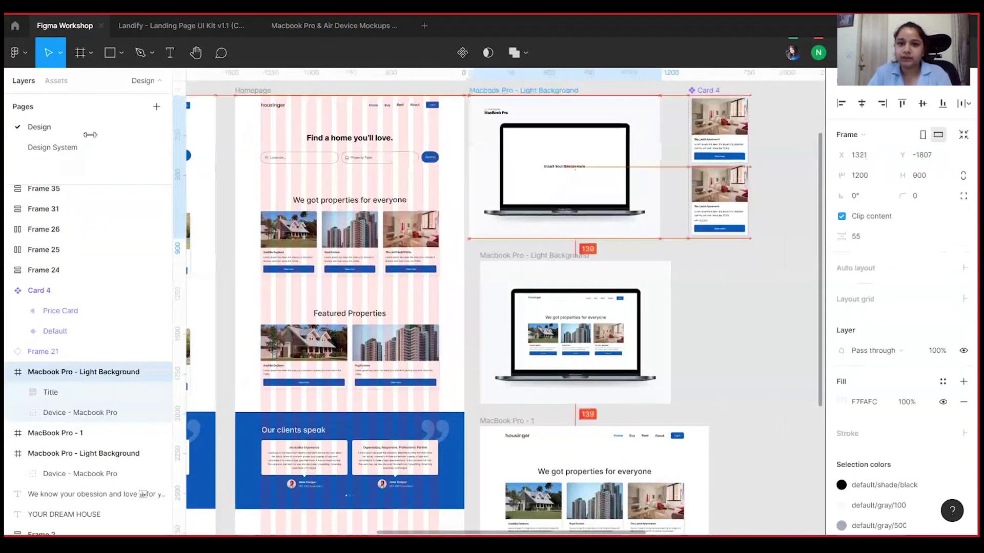
scroll(531, 256, "left", 15)
scroll(531, 256, "down", 2)
scroll(400, 245, "left", 6)
scroll(400, 246, "down", 2)
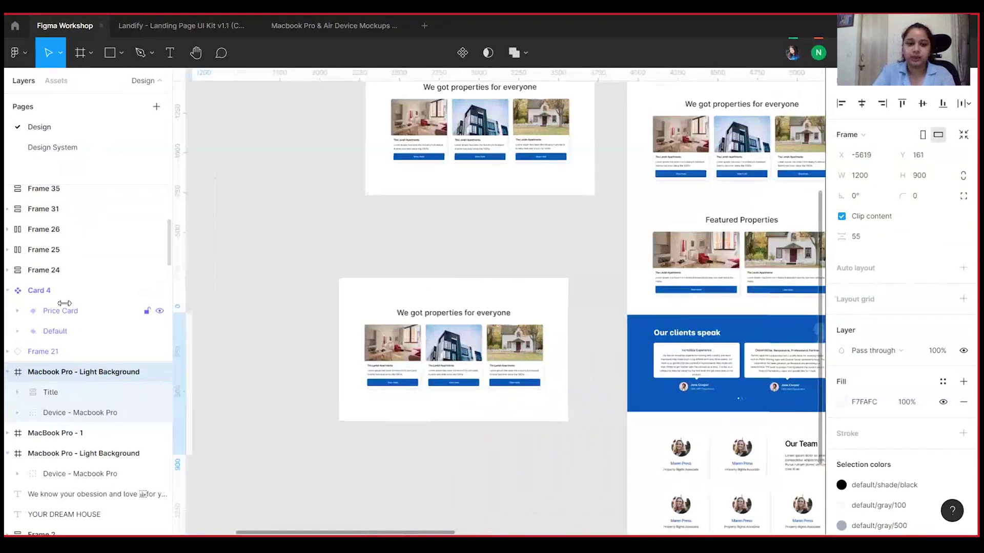
left_click(526, 192)
scroll(524, 192, "up", 5)
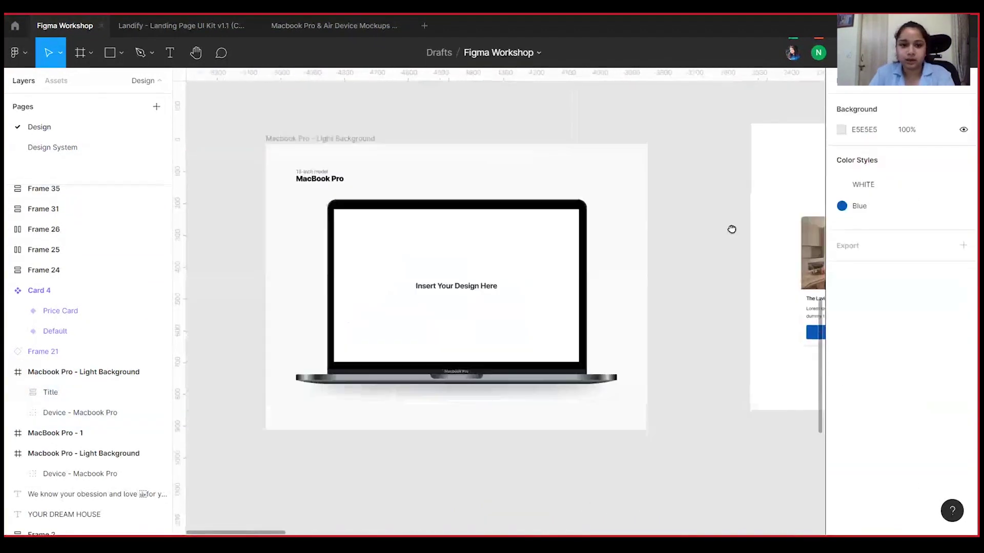
Step: Select the Screen Wrap group inside the blank laptop mockup to inspect its screen area, and clear the selection
triple_click(518, 266)
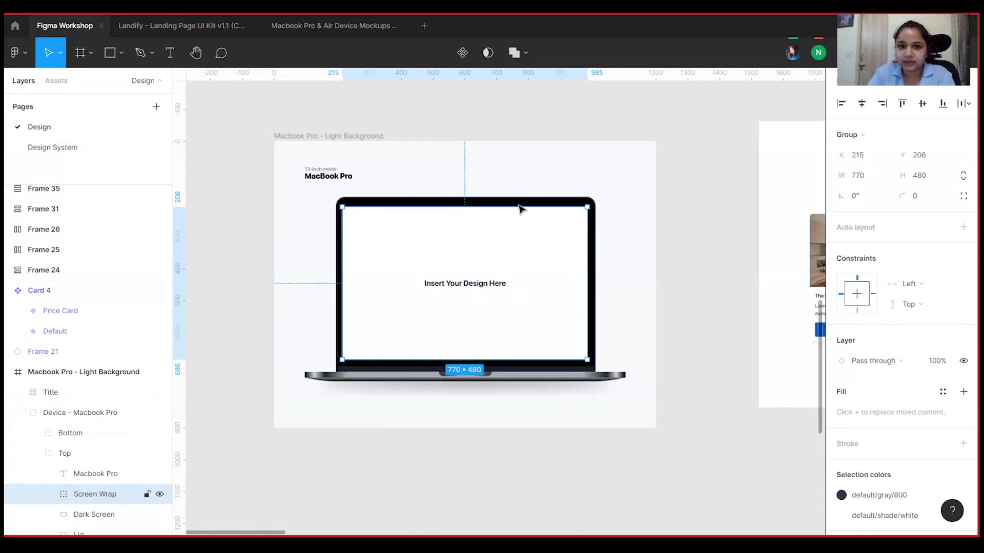
scroll(654, 213, "right", 2)
left_click(734, 147)
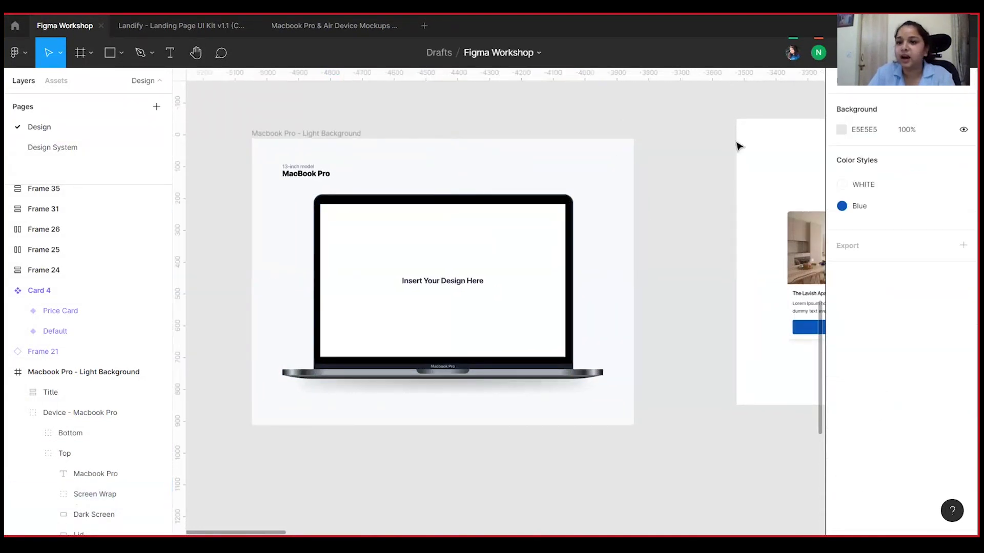
Step: Move the MOCKUP- figma workshop image close beside the blank Macbook Pro - Light Background frame
left_click(740, 147)
left_click_drag(688, 175, 480, 169)
left_click_drag(695, 180, 617, 193)
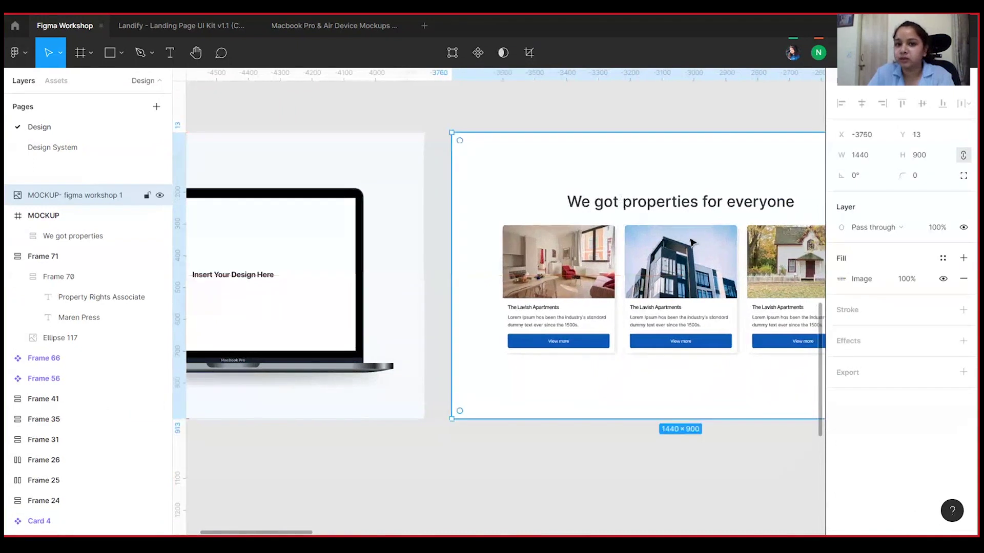
Step: Try a width of 770 on the MOCKUP- figma workshop image with constrained proportions, and undo the resize
left_click(867, 159)
type("770")
key("Return")
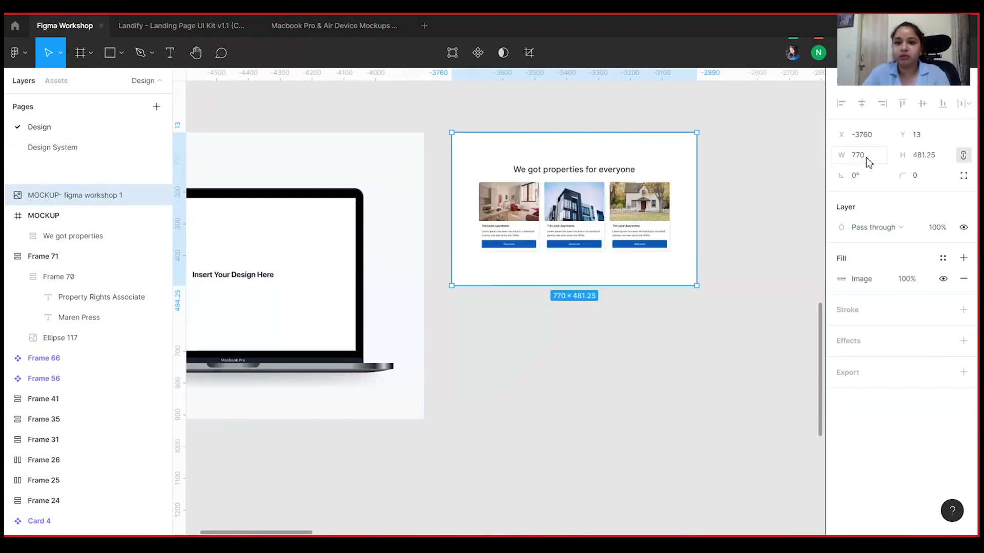
key("ctrl+z")
left_click(657, 110)
left_click_drag(599, 137, 464, 140)
left_click(486, 180)
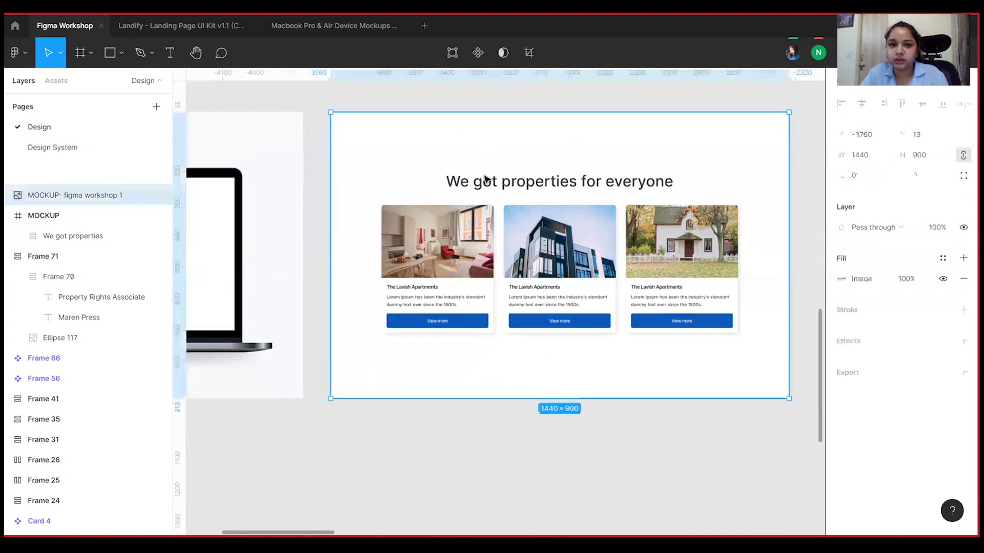
Step: Try a width of 500 on the MOCKUP- figma workshop image, and undo the resize
left_click(963, 156)
left_click(965, 154)
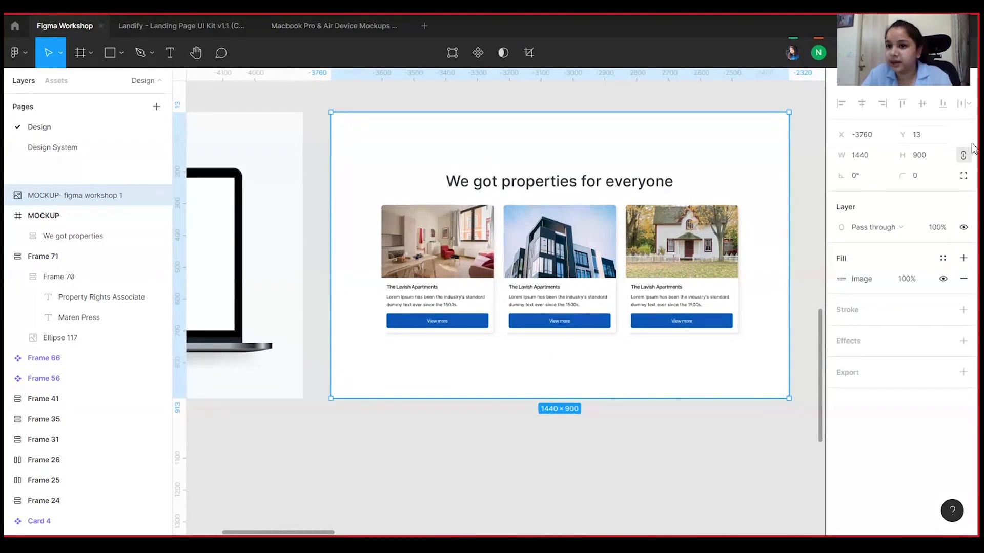
left_click(868, 160)
left_click(674, 463)
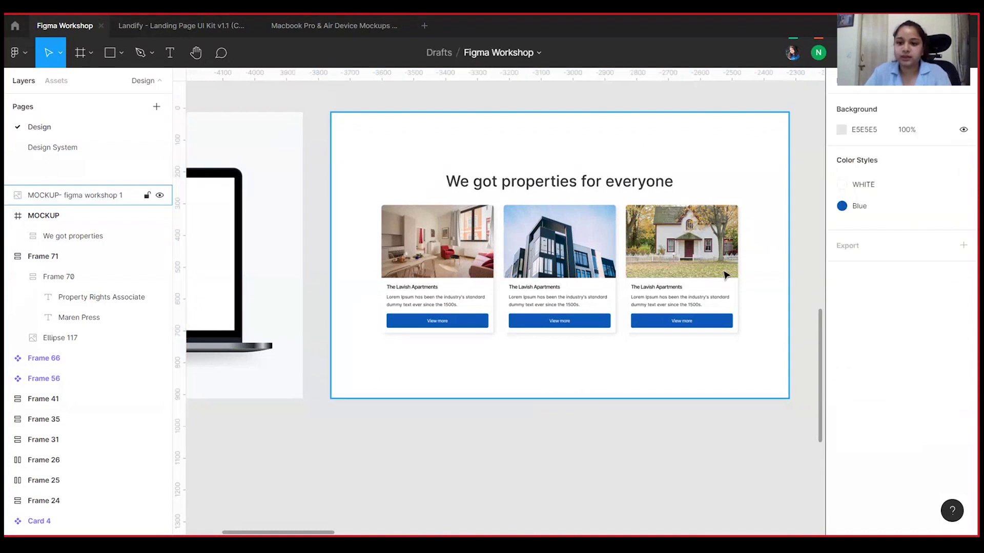
left_click(724, 273)
left_click(870, 159)
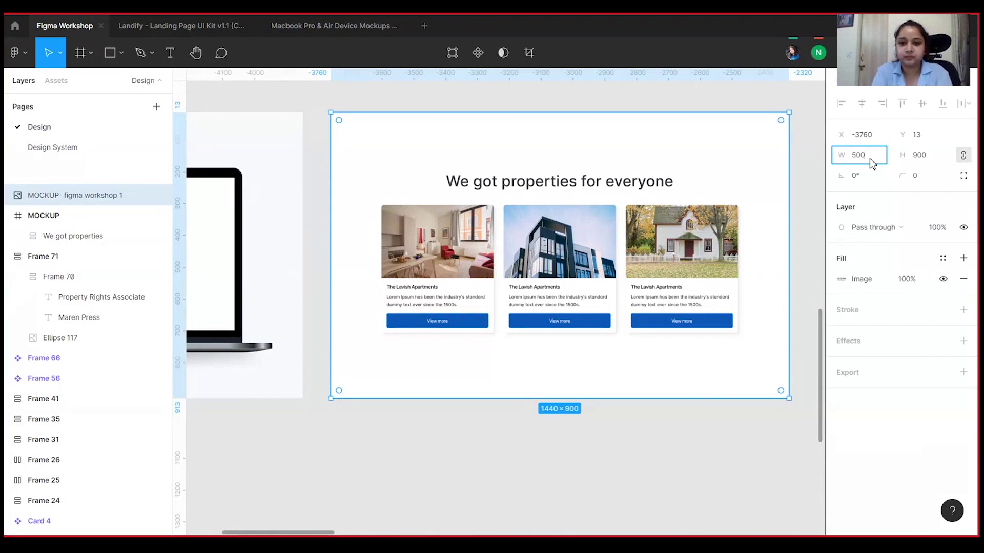
type("500")
key("Return")
key("ctrl+z")
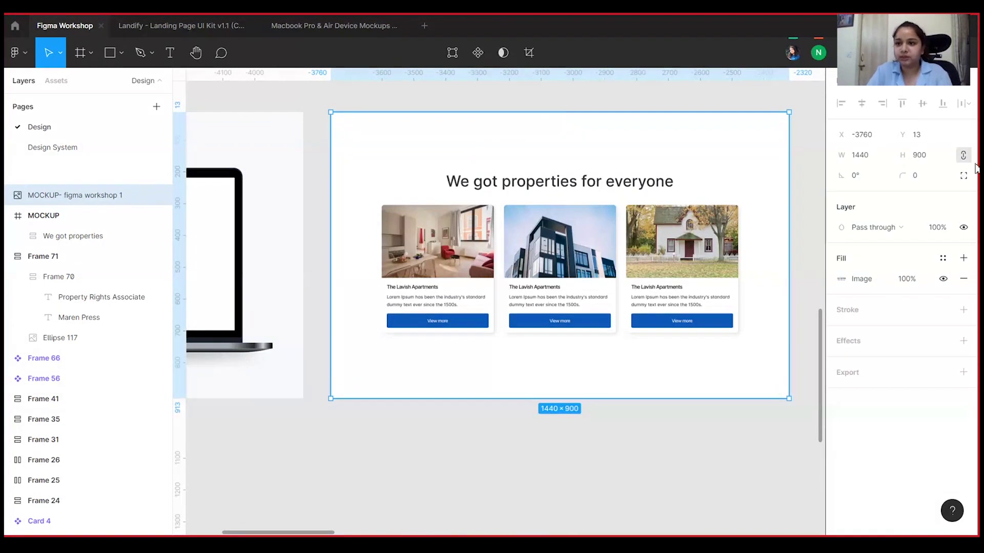
Step: Try a width of 770 on the MOCKUP- figma workshop image with unconstrained proportions, and undo the resize
left_click(869, 161)
type("77")
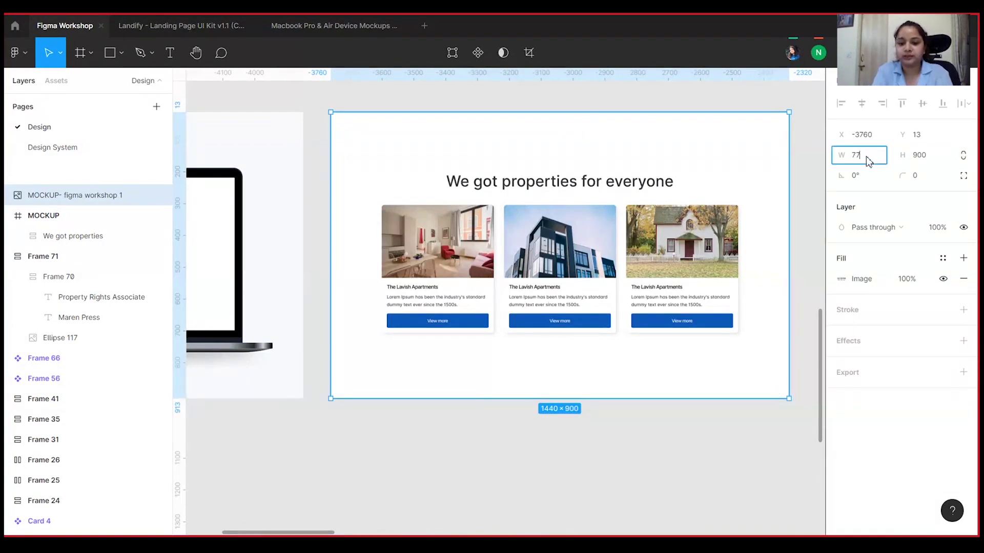
type("0")
key("Return")
key("ctrl+z")
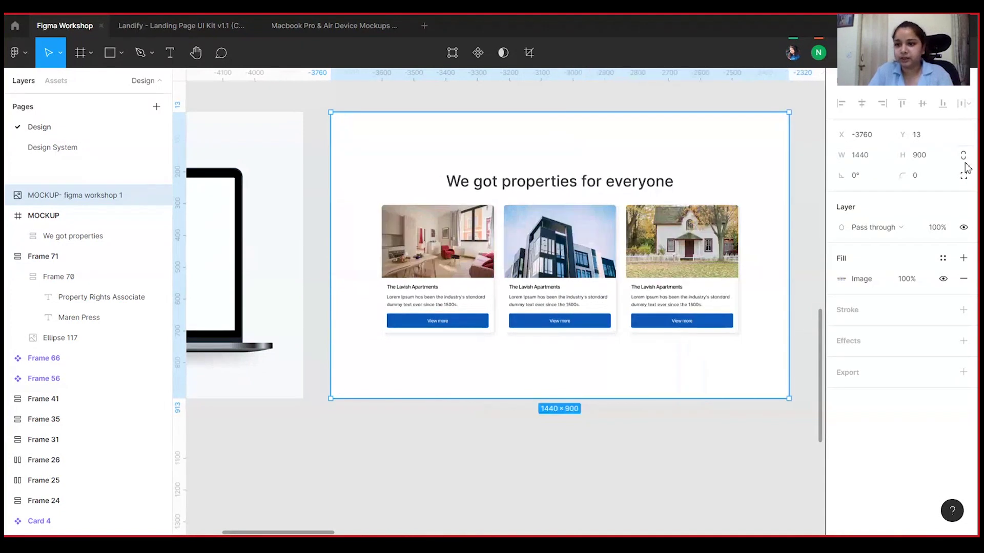
Step: Constrain the proportions of the MOCKUP- figma workshop image and set its width to 770
left_click(964, 156)
left_click(869, 160)
type("770")
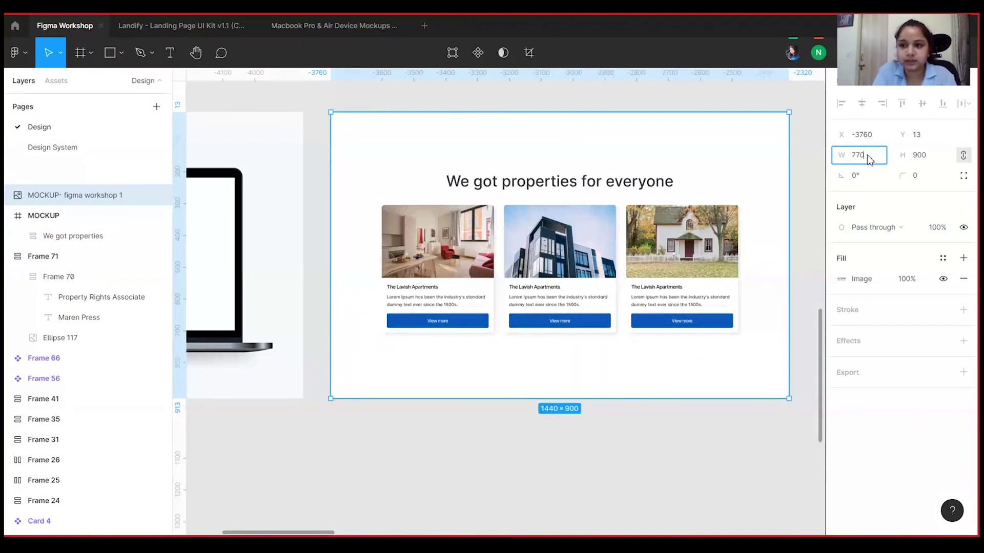
key("Return")
Step: Move the resized MOCKUP- figma workshop image onto the screen of the blank MacBook Pro mockup
left_click_drag(430, 311, 674, 329)
left_click_drag(582, 354, 622, 363)
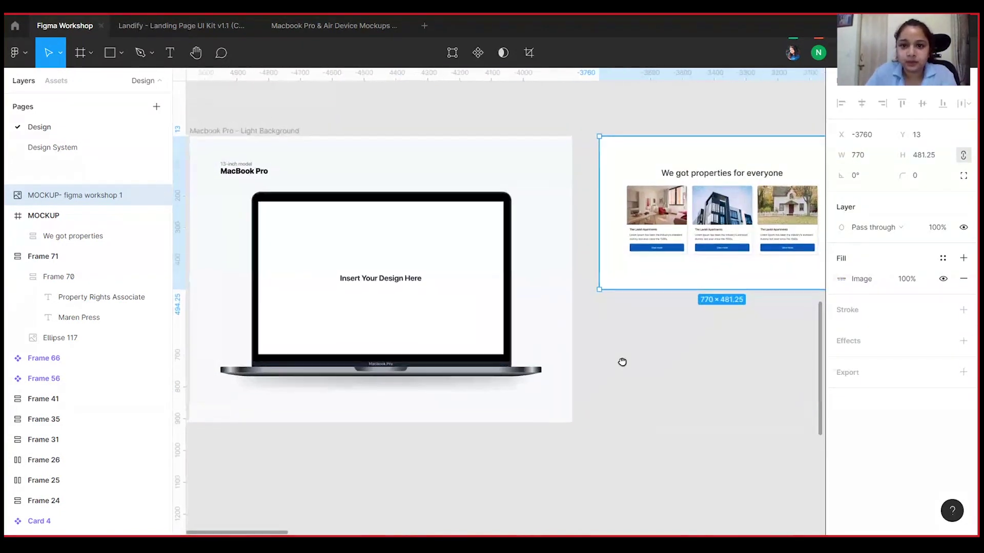
left_click_drag(716, 215, 361, 253)
scroll(597, 279, "left", 2)
scroll(141, 266, "up", 2)
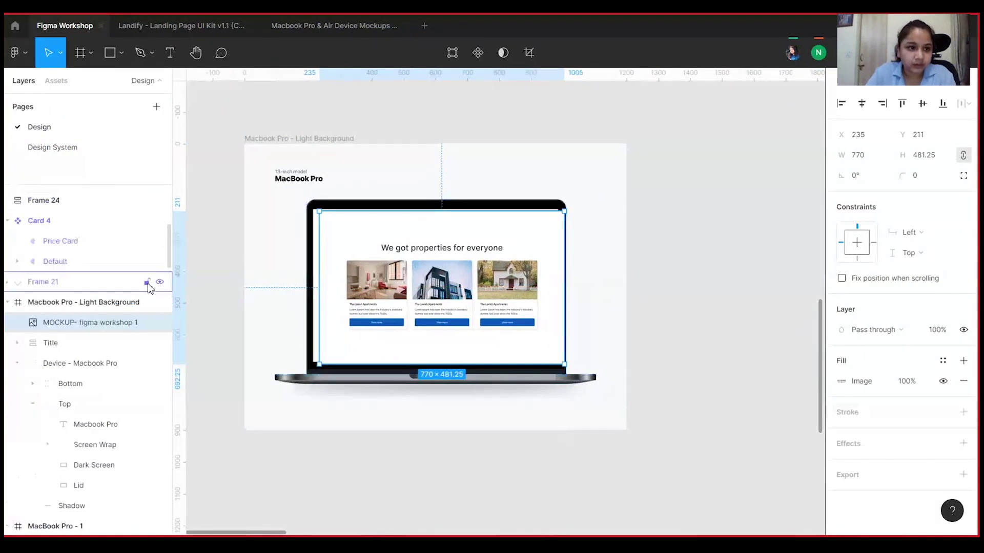
Step: Put the MOCKUP- figma workshop image layer directly above Dark Screen in the laptop's Top group, replacing Screen Wrap and positioned at X 215, Y 205
left_click(281, 139)
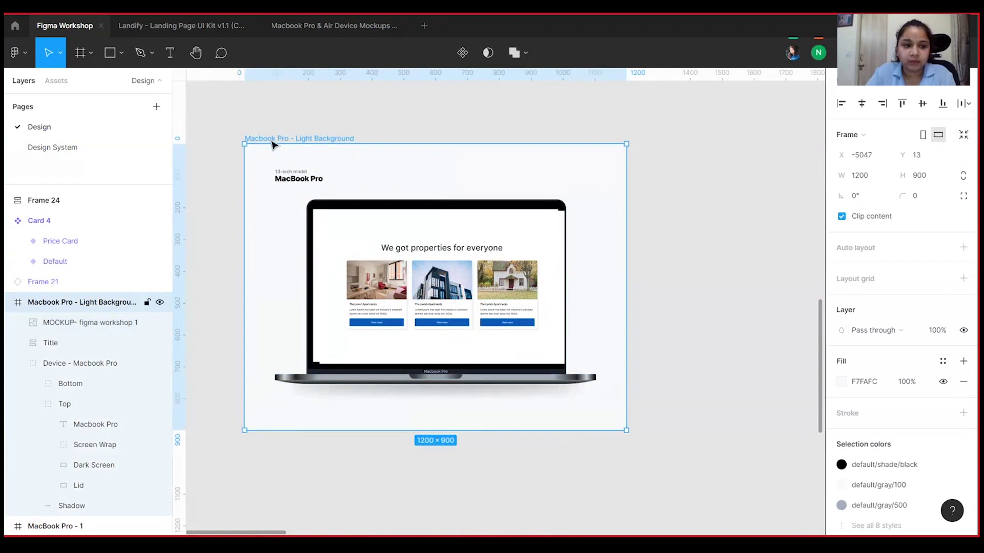
left_click(509, 224)
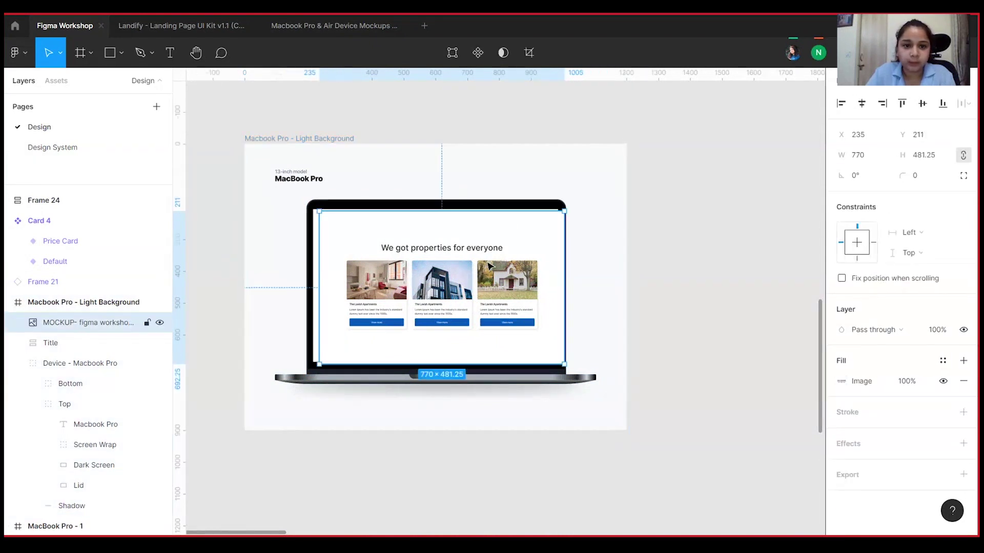
scroll(169, 322, "down", 3)
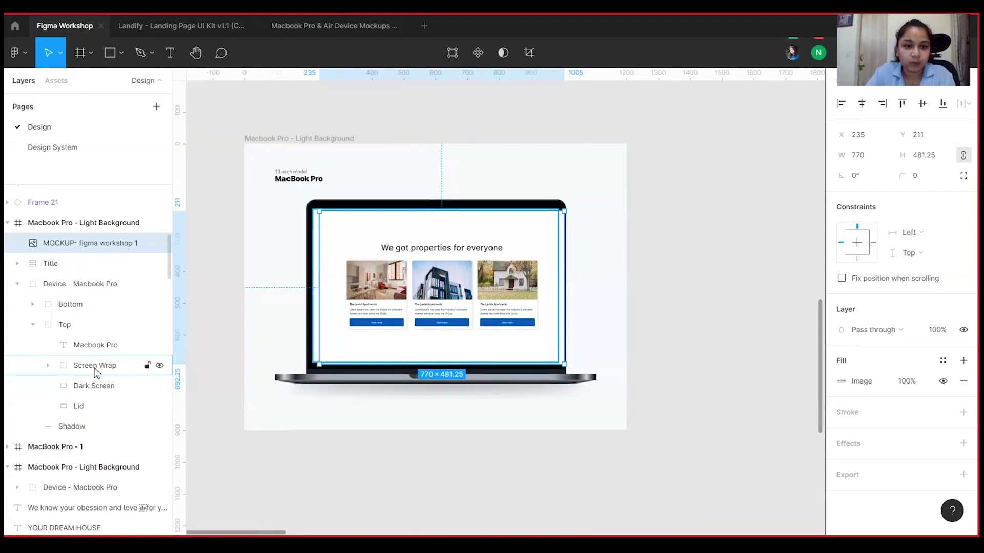
left_click_drag(99, 246, 100, 384)
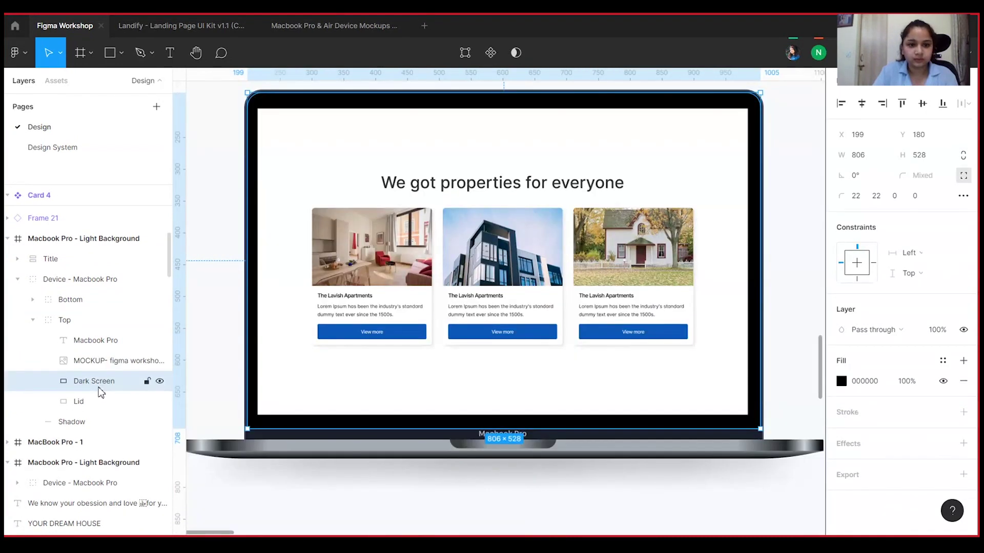
left_click(105, 361)
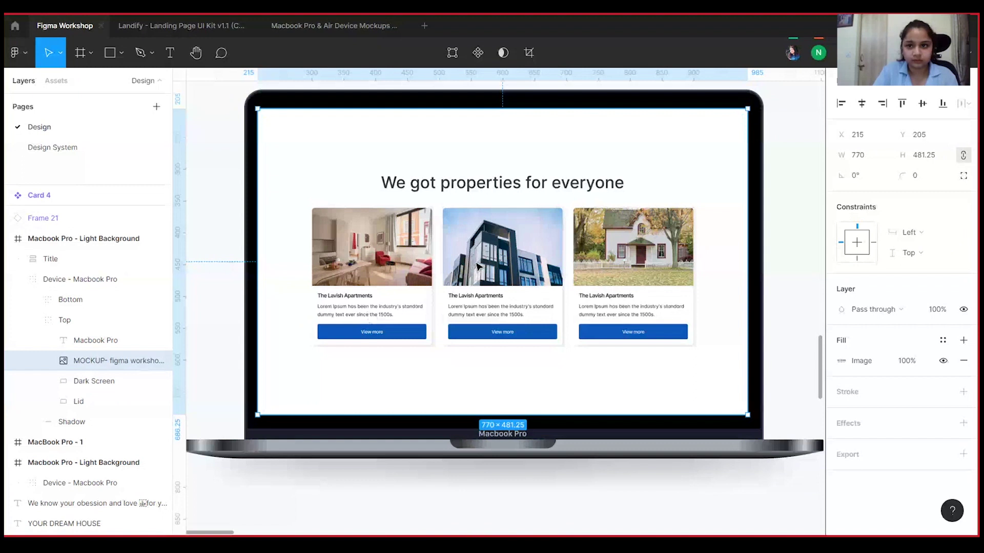
Step: Examine how the property section image sits within the MacBook Pro screen, both up close and from afar
left_click_drag(476, 267, 431, 251)
key("minus")
left_click(720, 248)
left_click(428, 248)
left_click(557, 135)
key("ctrl+minus")
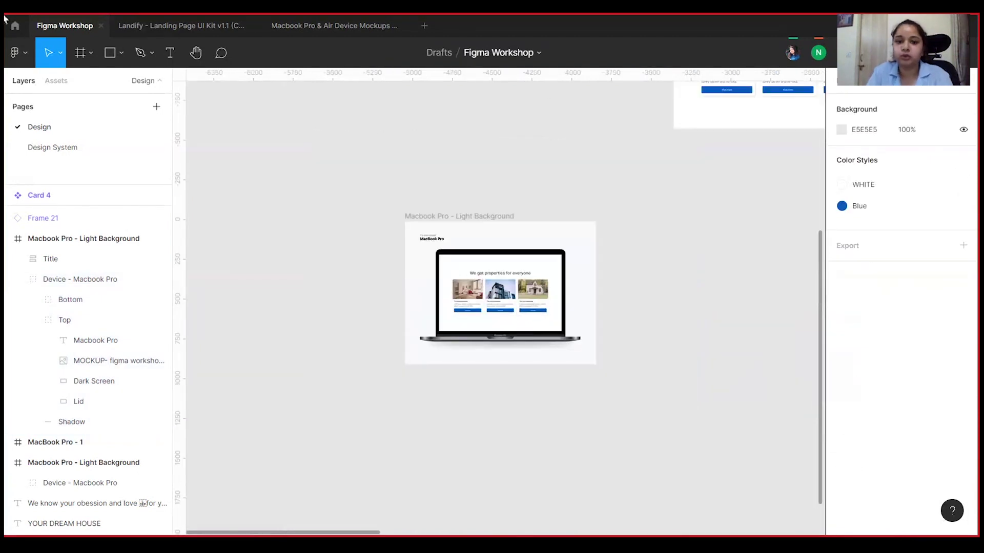
left_click_drag(504, 199, 468, 193)
key("ctrl+plus")
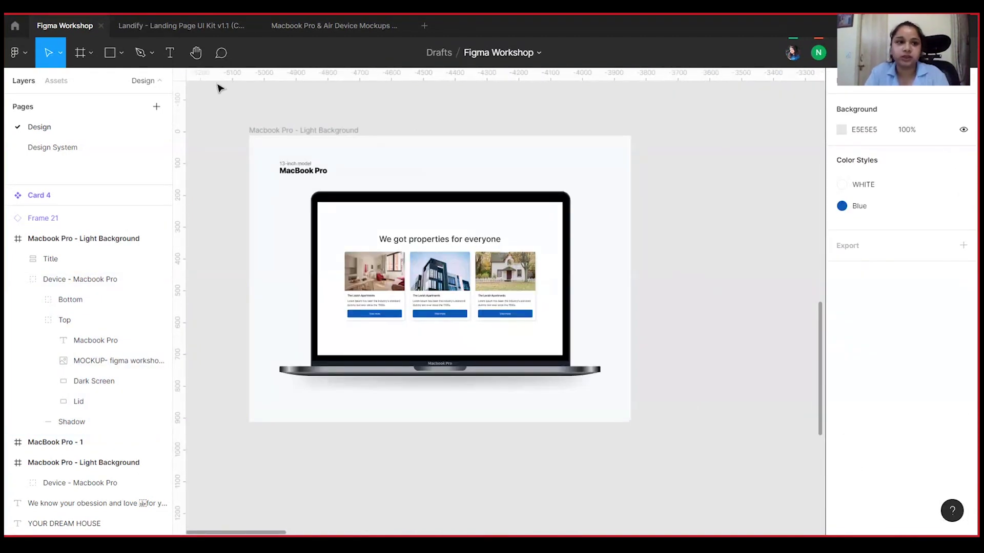
left_click(465, 287)
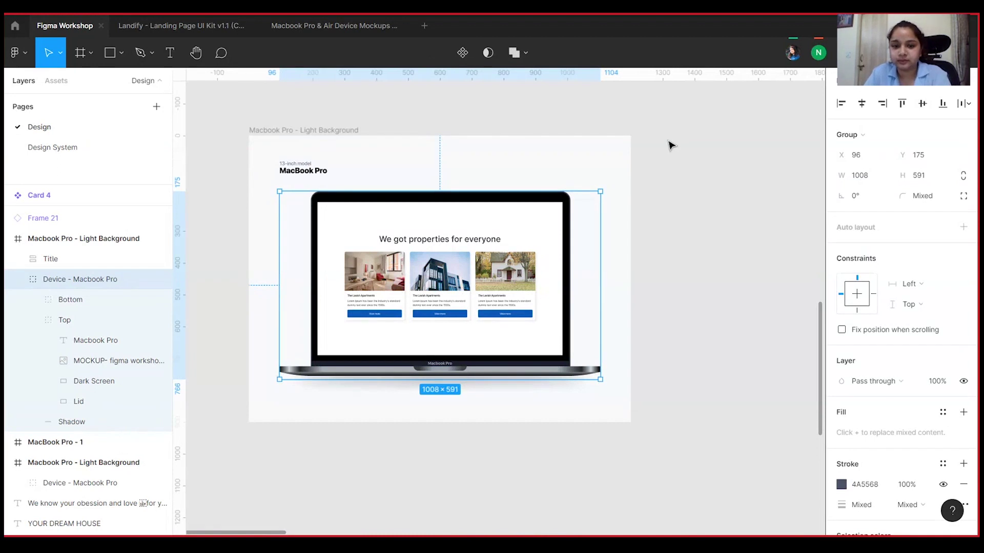
Step: Shift the Card 4 component set slightly within the empty space beside the homepage, to about X 2643, Y -1859
key("minus")
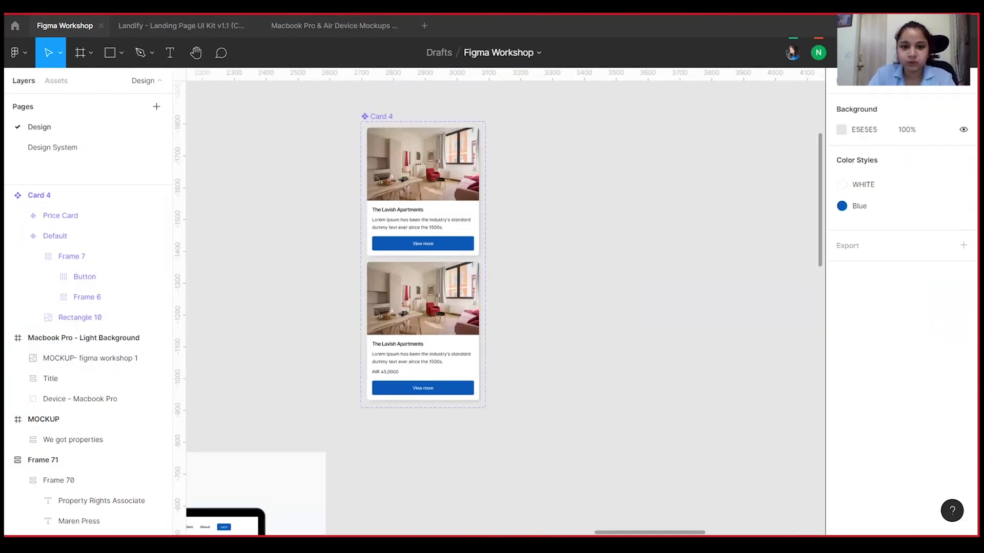
key("minus")
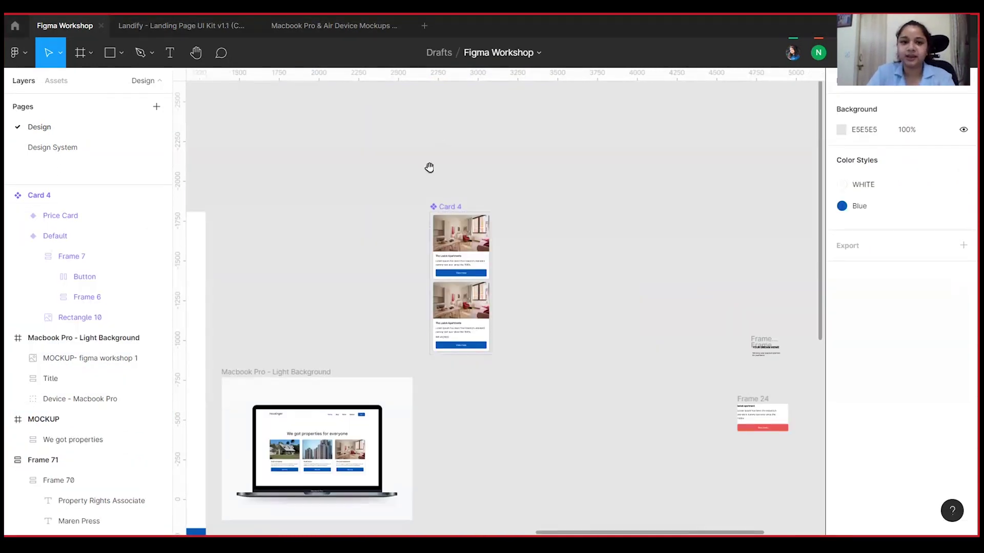
scroll(430, 167, "left", 10)
scroll(430, 168, "up", 2)
scroll(430, 165, "right", 5)
scroll(429, 165, "down", 2)
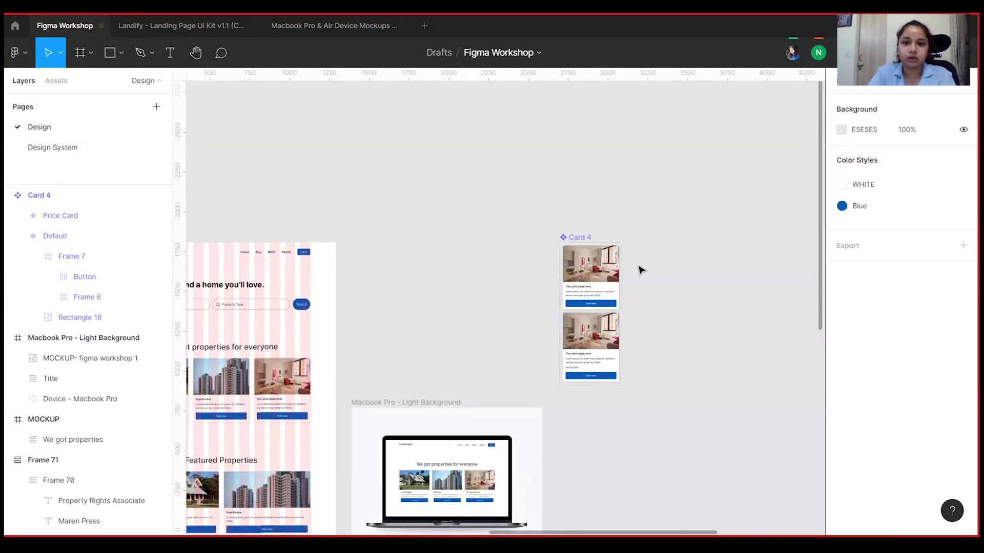
left_click_drag(569, 236, 560, 225)
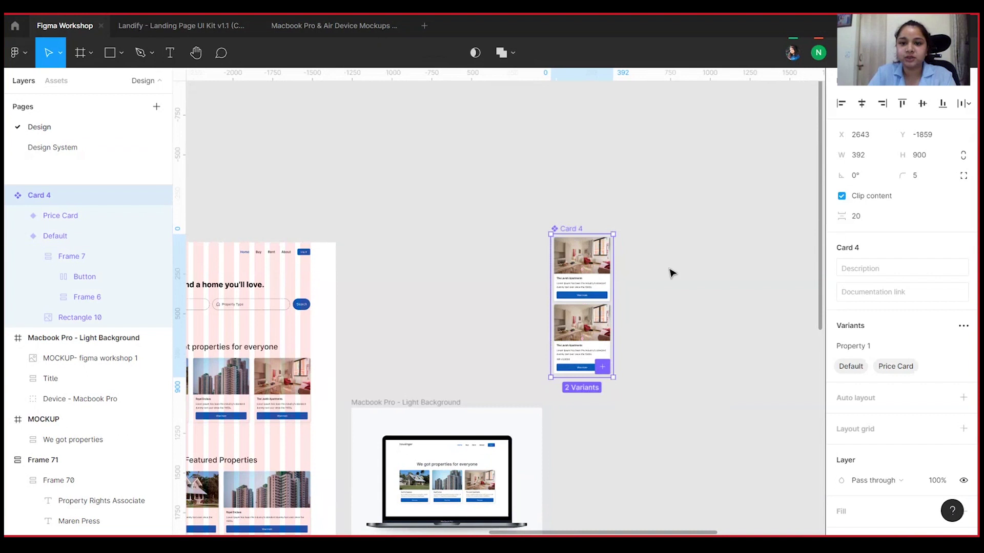
scroll(707, 263, "right", 2)
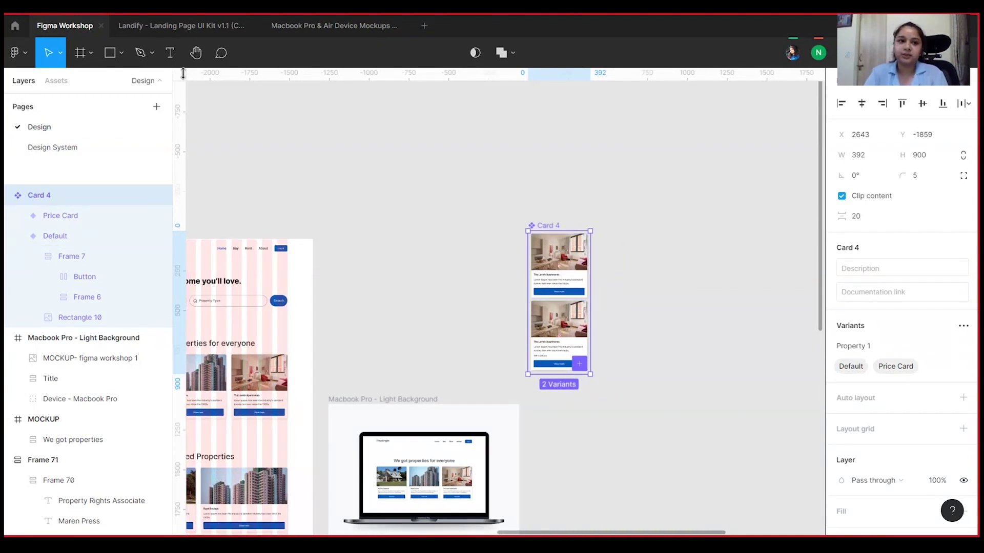
left_click(170, 54)
left_click(408, 186)
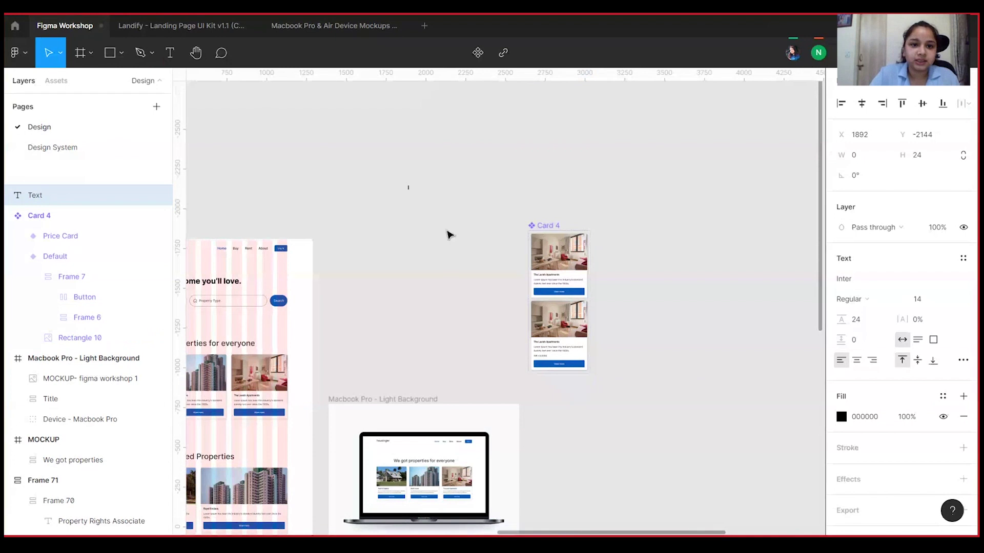
key("Escape")
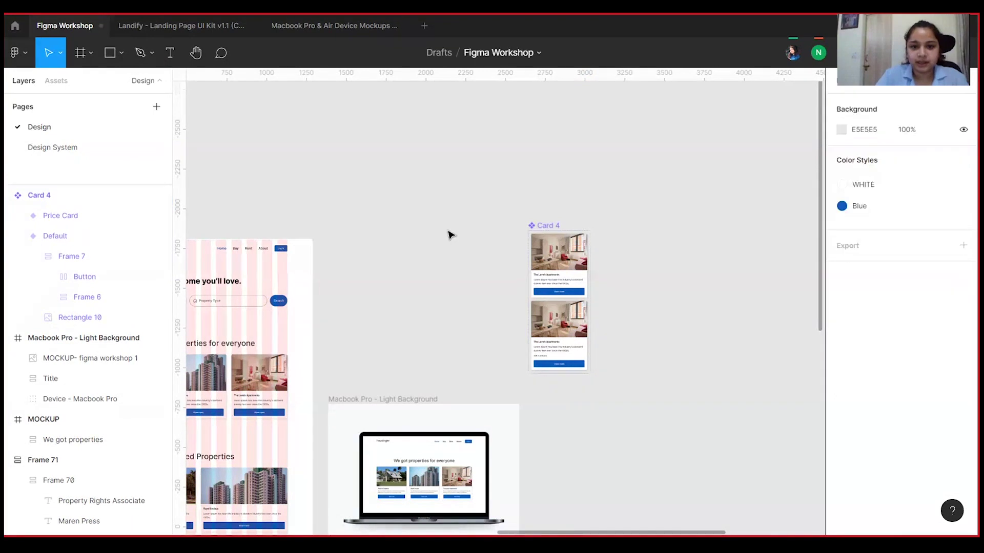
Step: Add the text "Popping Medium 48 Px" in the empty space between the homepage and the Card 4 component set
scroll(449, 234, "up", 3)
left_click(170, 53)
left_click(340, 247)
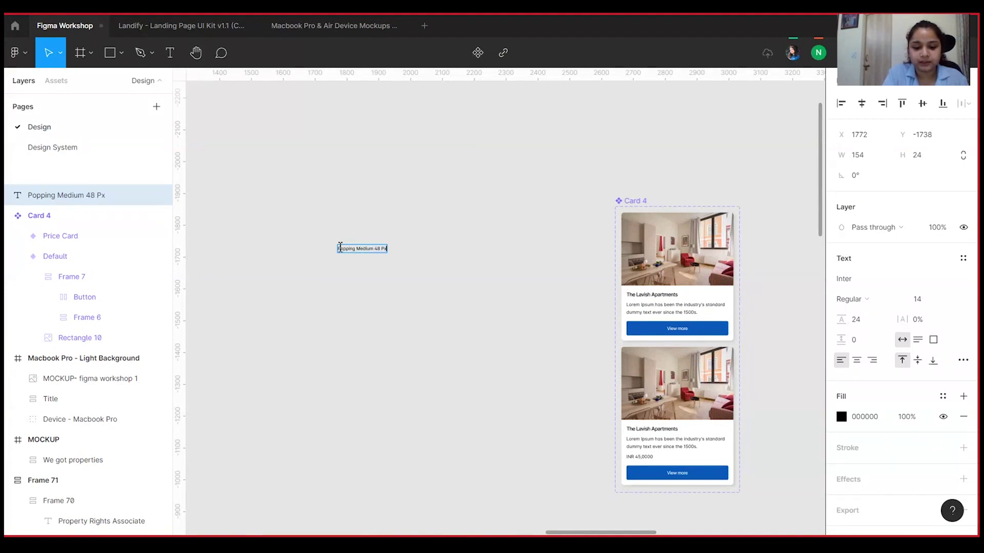
key("Escape")
scroll(380, 302, "up", 3)
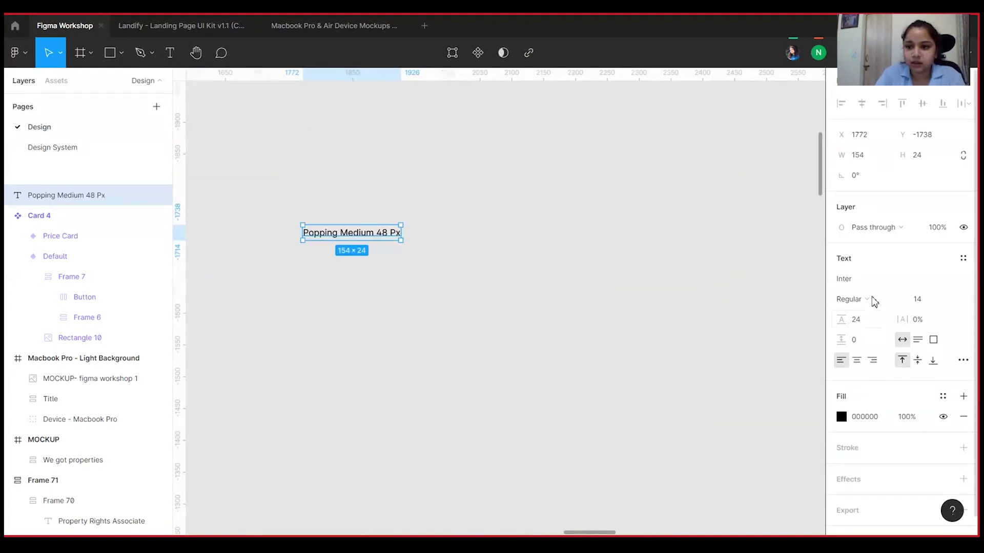
Step: Format the "Popping Medium 48 Px" text in the Poppins font with Medium weight and size 48
left_click(866, 282)
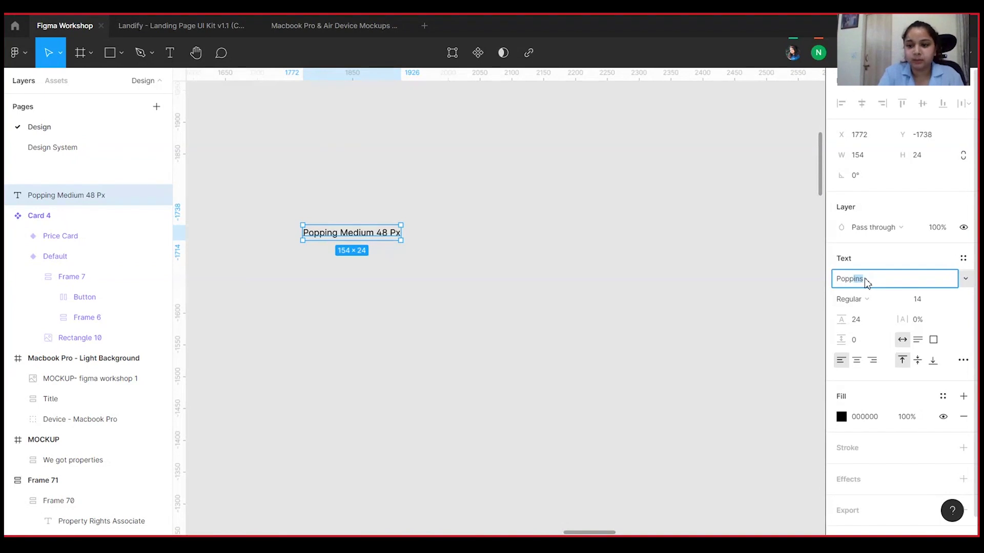
type("Popp")
key("Return")
left_click(932, 306)
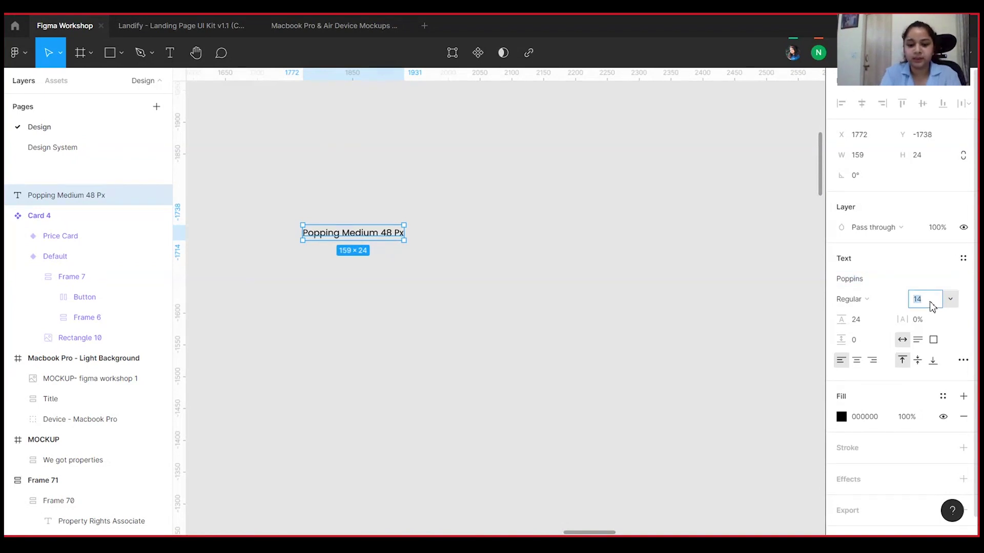
type("48")
key("Return")
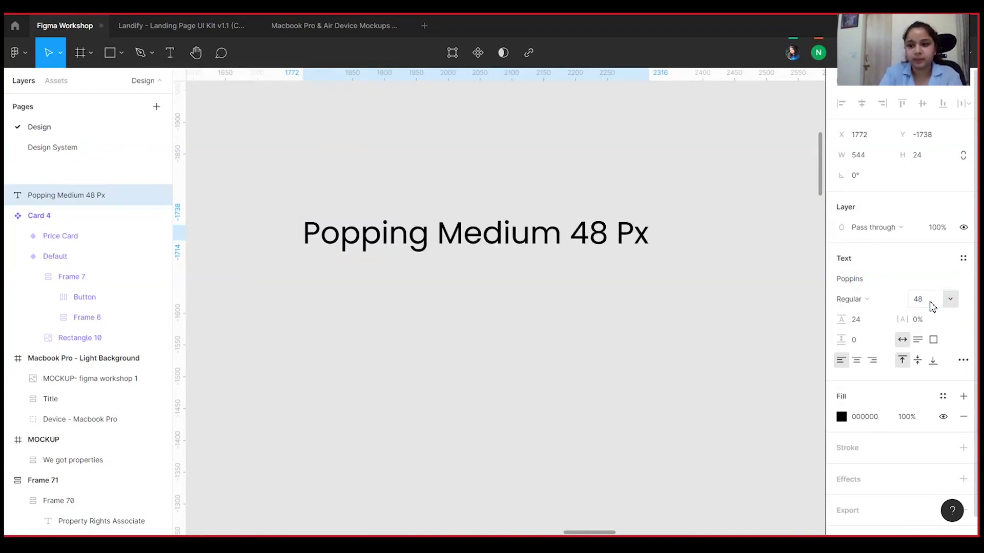
left_click(886, 299)
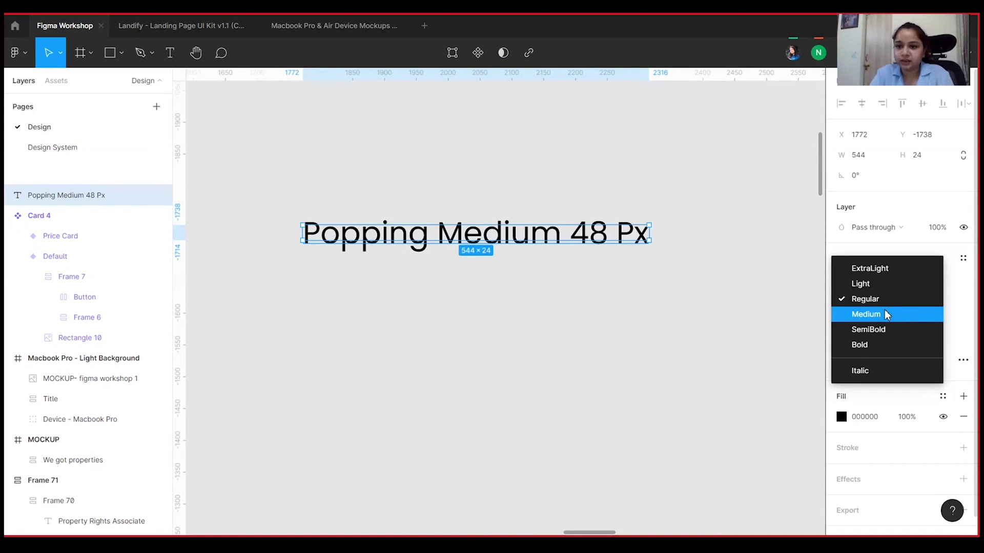
left_click(885, 312)
left_click(635, 275)
key("minus")
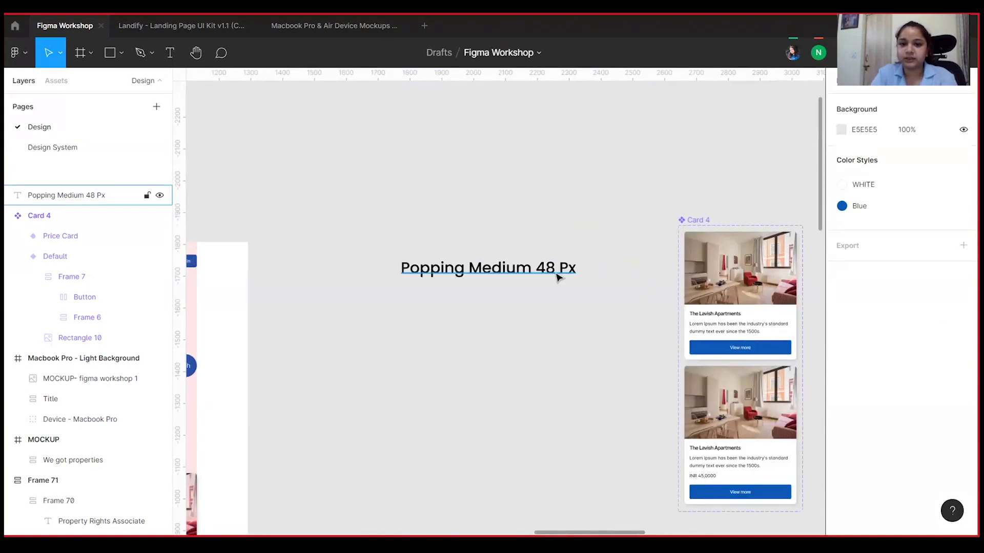
Step: Nudge the "Popping Medium 48 Px" text to X 1722, Y -1776 and save its formatting as a text style named Heading 1
left_click_drag(560, 275, 543, 259)
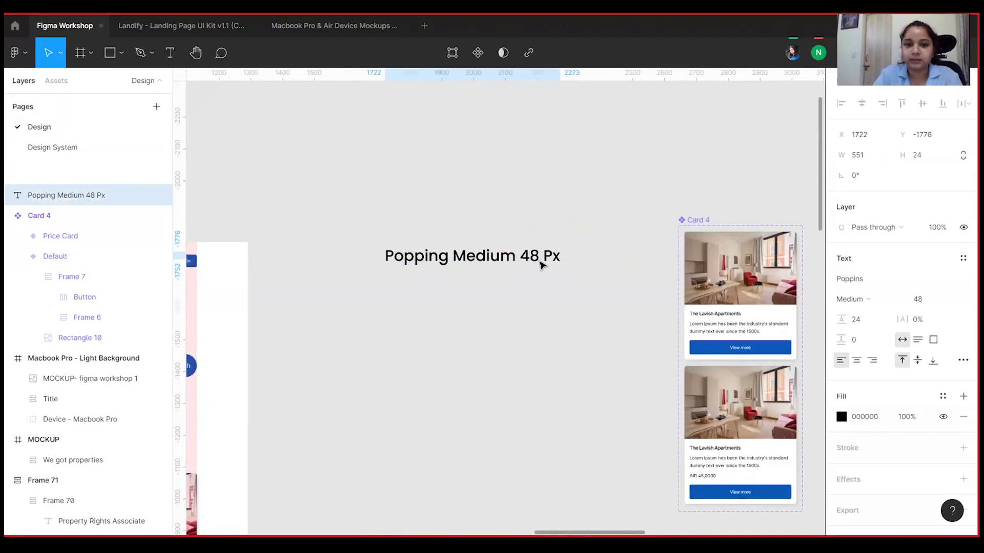
left_click(963, 261)
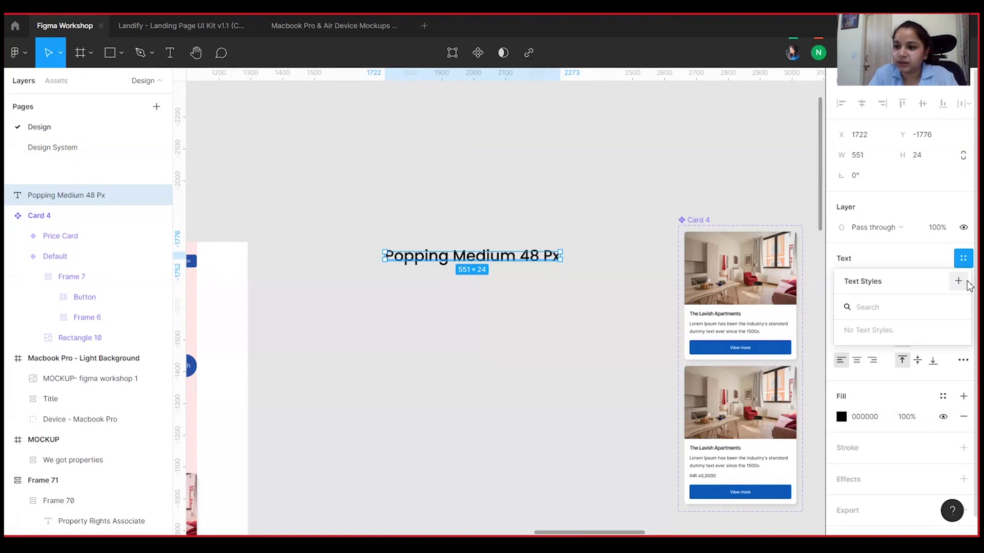
left_click(958, 281)
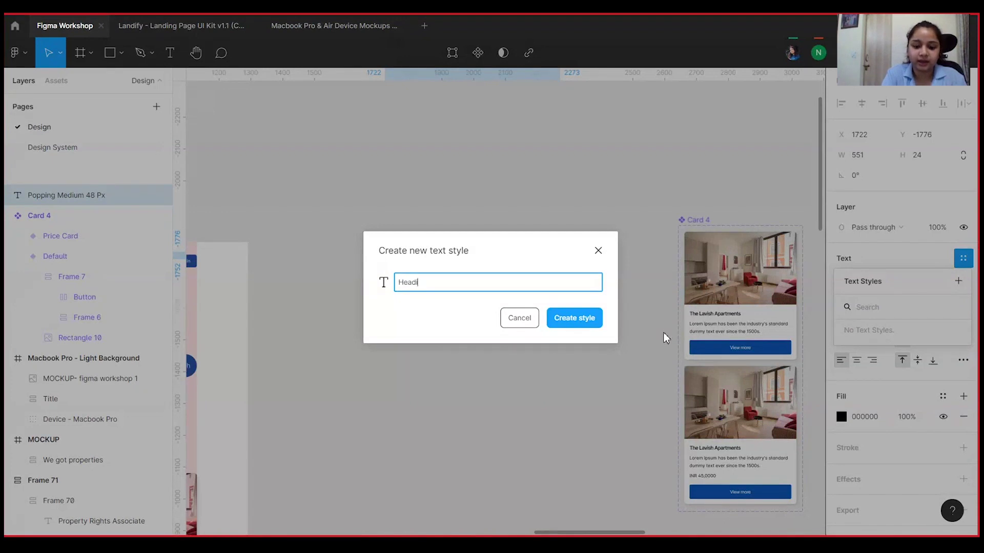
type("Heading 1")
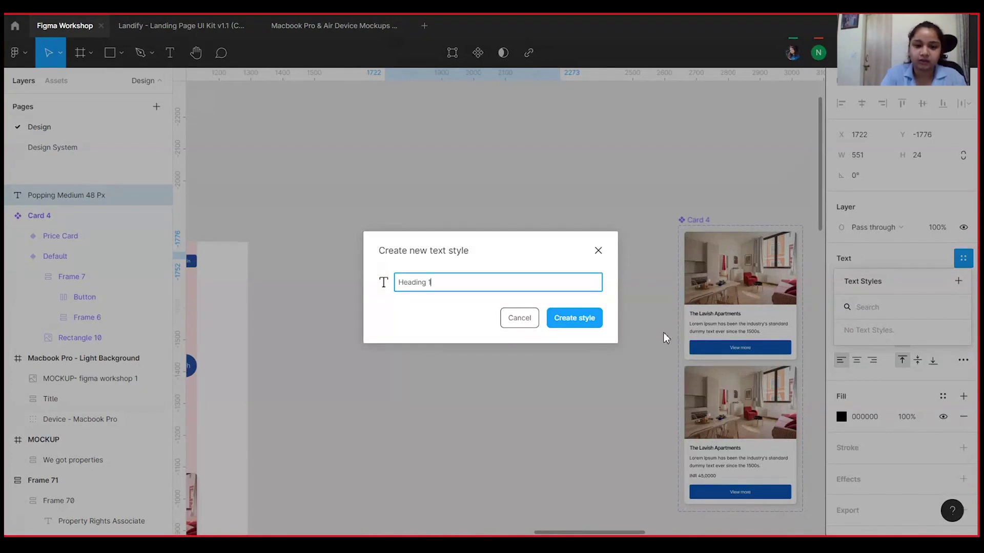
left_click(575, 318)
Step: Move the "Popping Medium 48 Px" text to about X 1476, Y -2114 and place two stacked copies in the empty space below it
left_click(585, 207)
left_click_drag(529, 260, 450, 150)
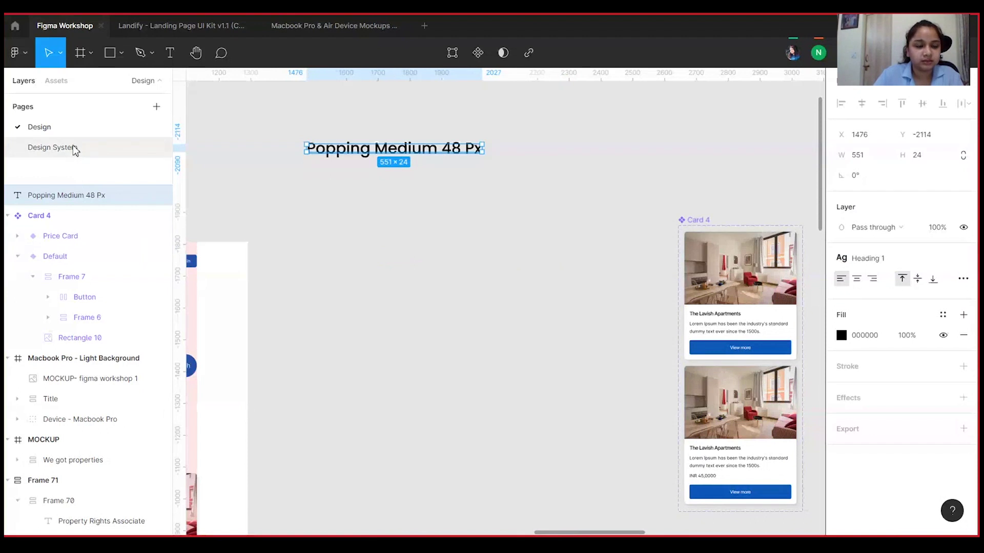
left_click(62, 134)
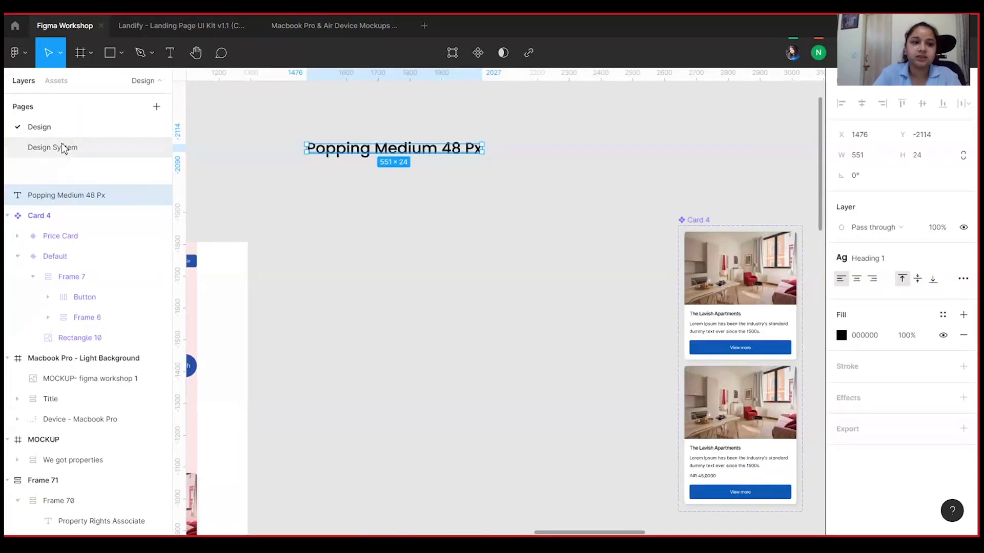
left_click_drag(367, 155, 451, 353)
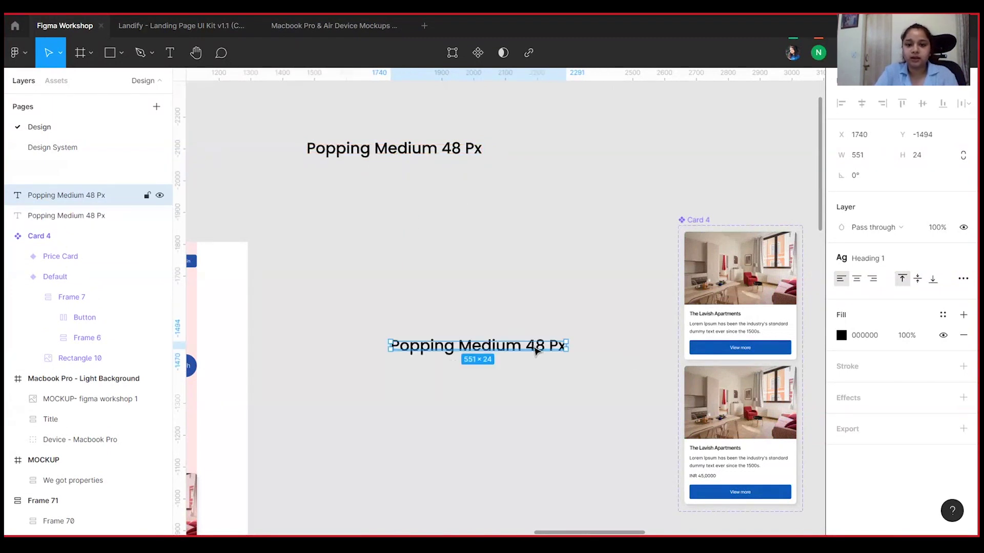
left_click_drag(543, 347, 542, 377)
left_click(453, 206)
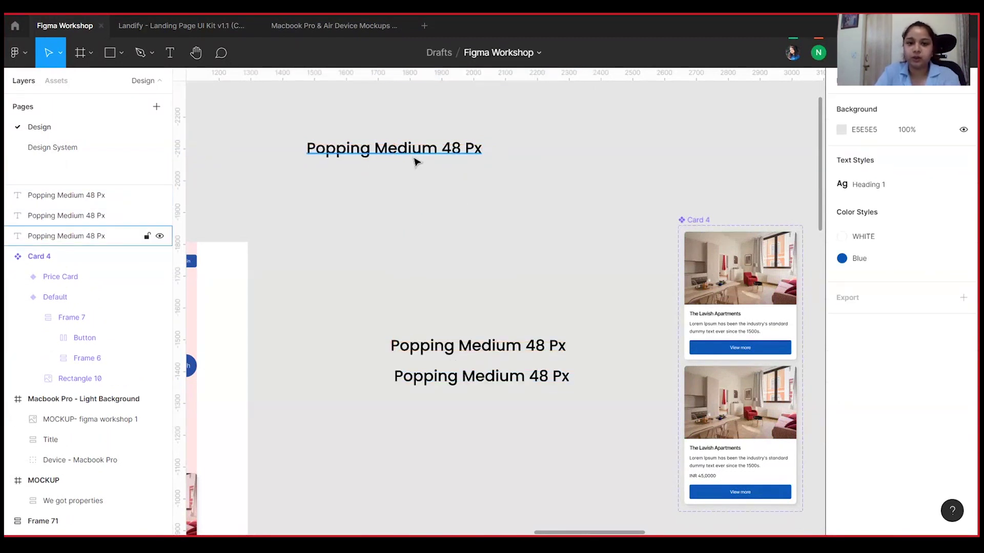
left_click(413, 163)
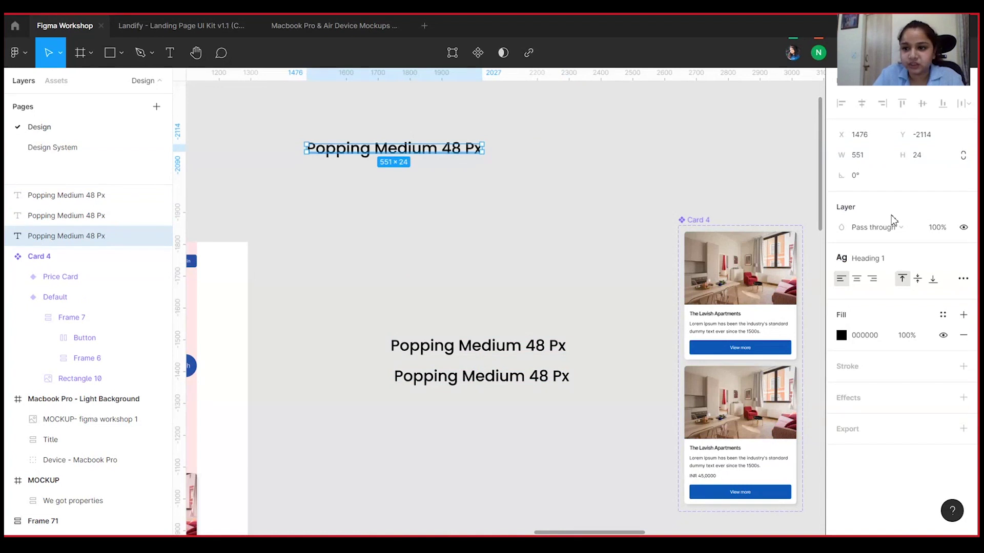
left_click(963, 280)
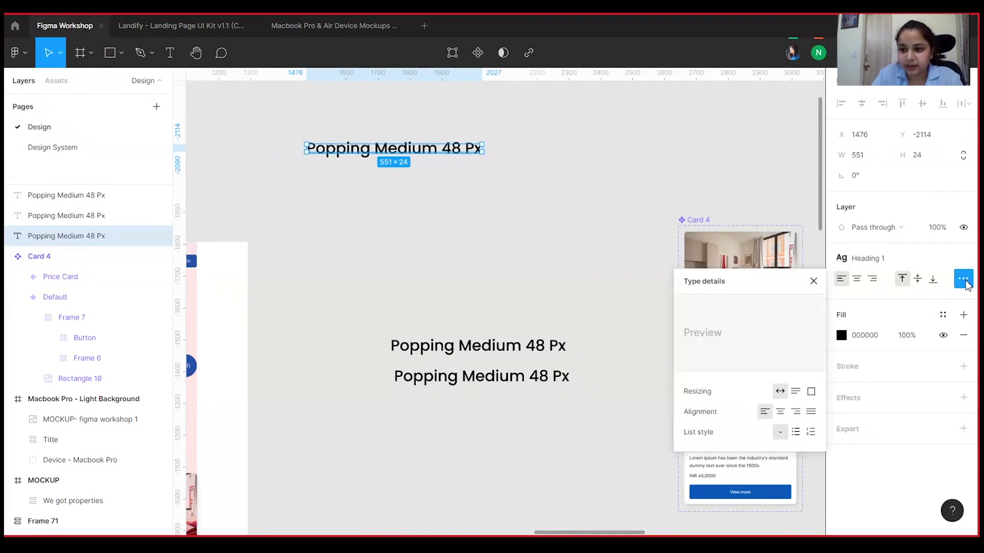
left_click(893, 260)
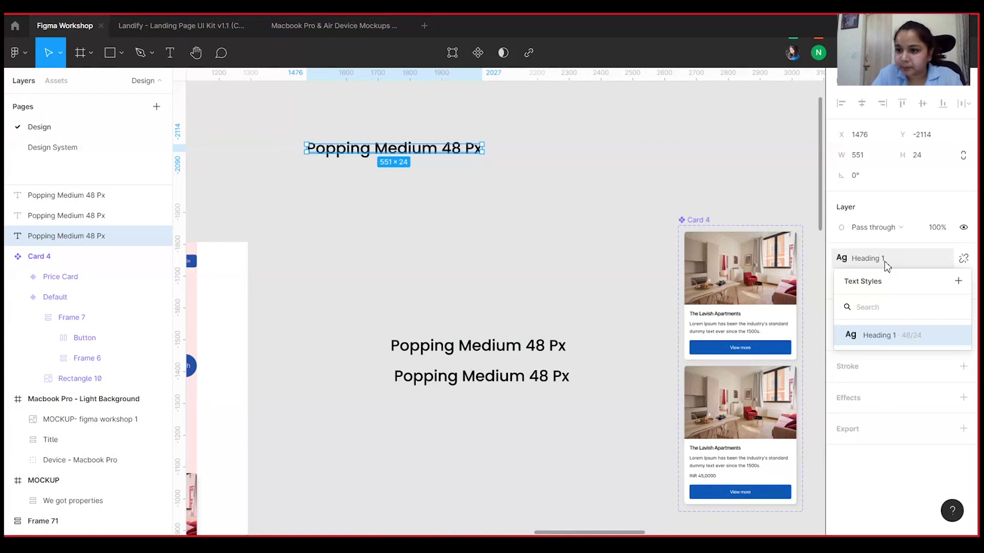
left_click(801, 209)
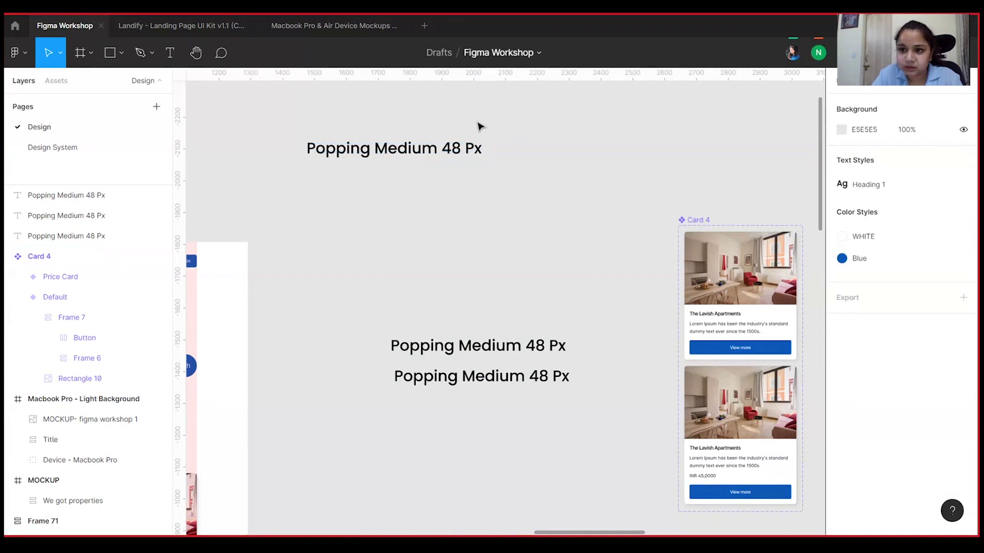
Step: Edit the Heading 1 text style, trying the Regular and Bold weights before setting it to SemiBold
left_click(453, 150)
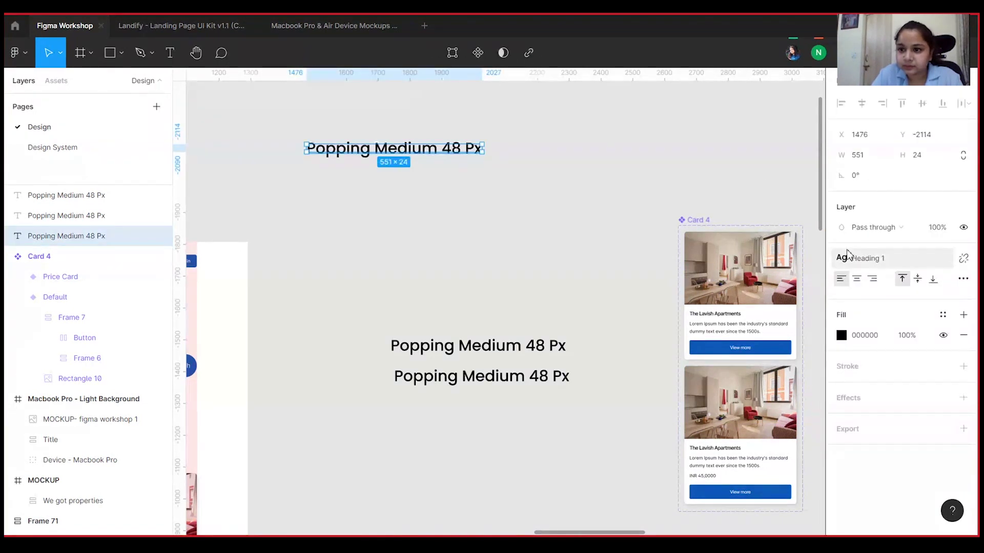
left_click(905, 261)
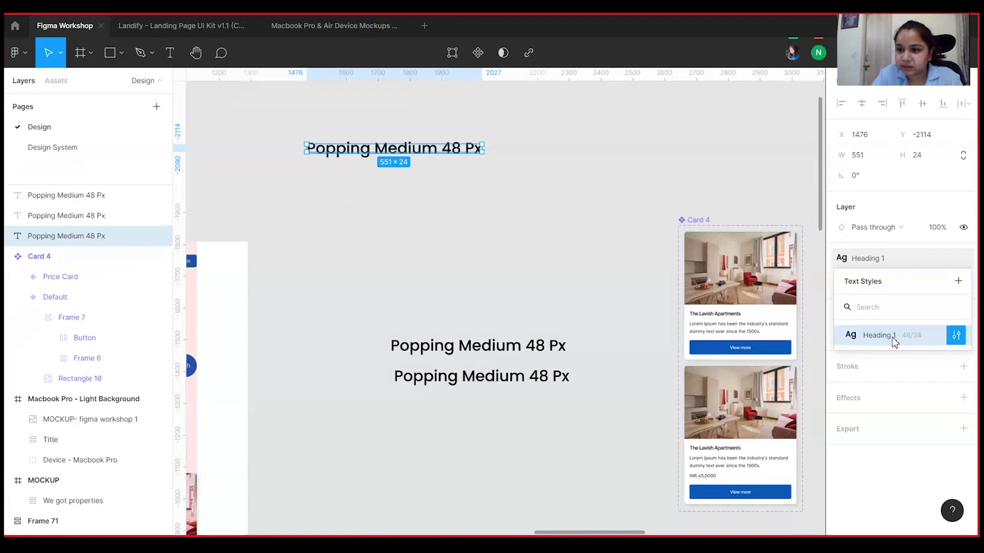
left_click(953, 341)
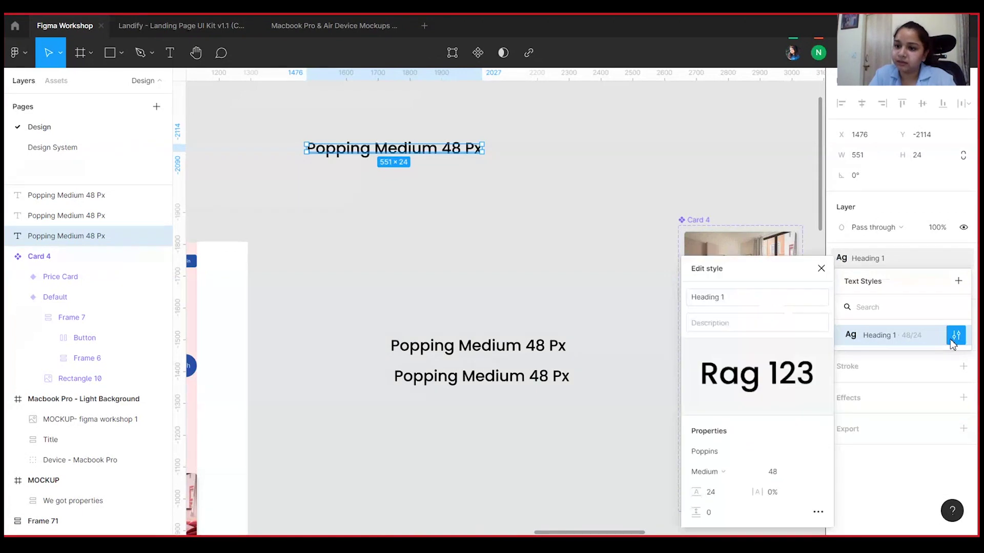
left_click(741, 477)
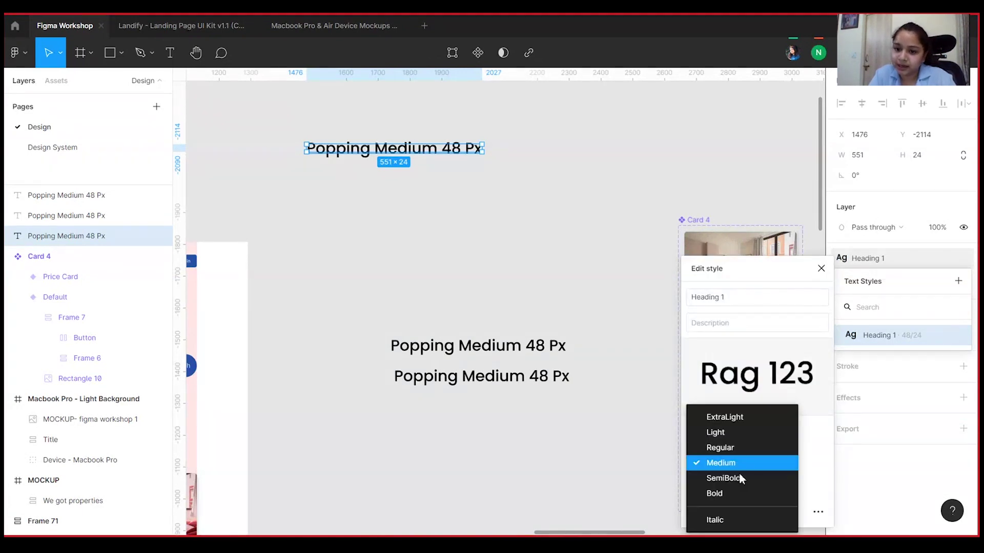
left_click(739, 448)
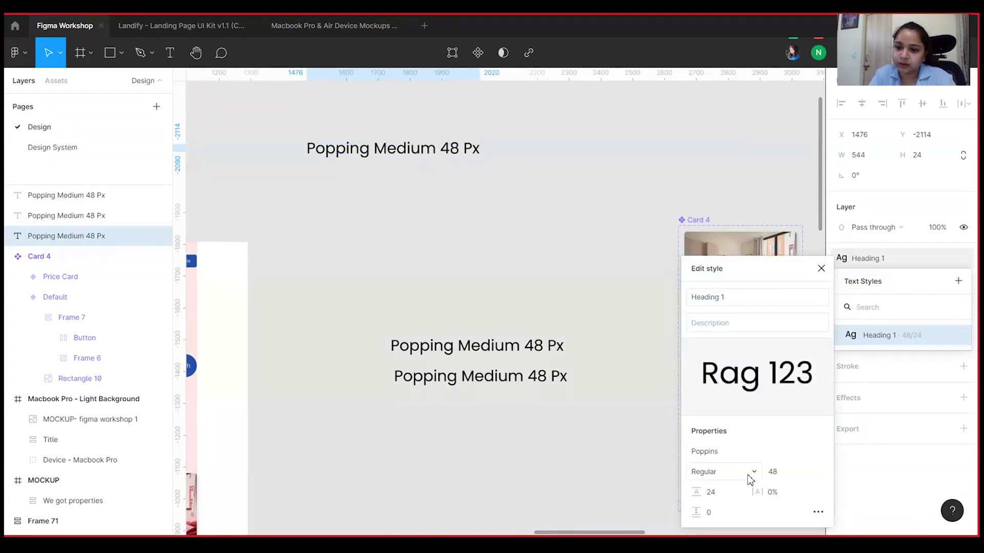
left_click(744, 473)
left_click(745, 495)
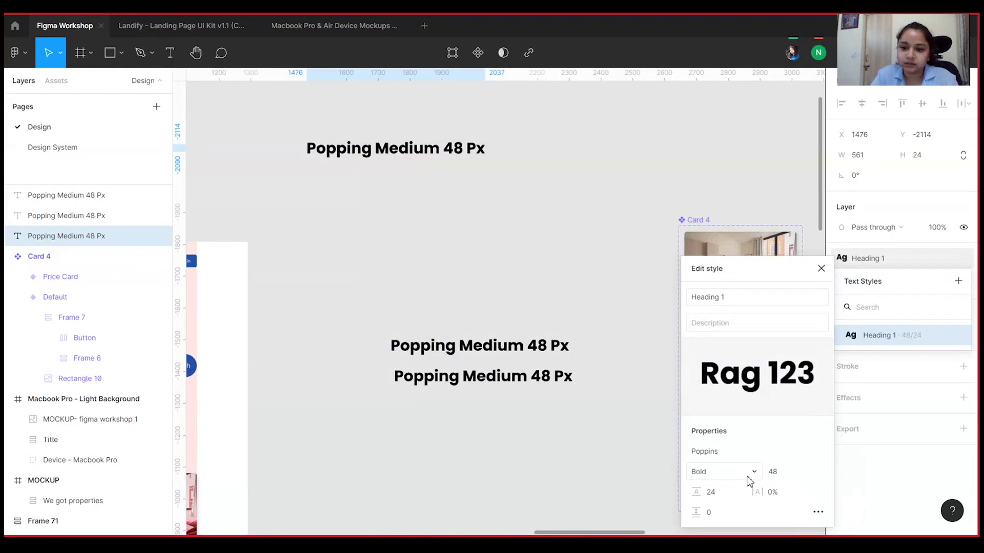
left_click(746, 472)
left_click(746, 454)
Step: Set the font size of the Heading 1 text style to 56 and finish editing the style
left_click(781, 472)
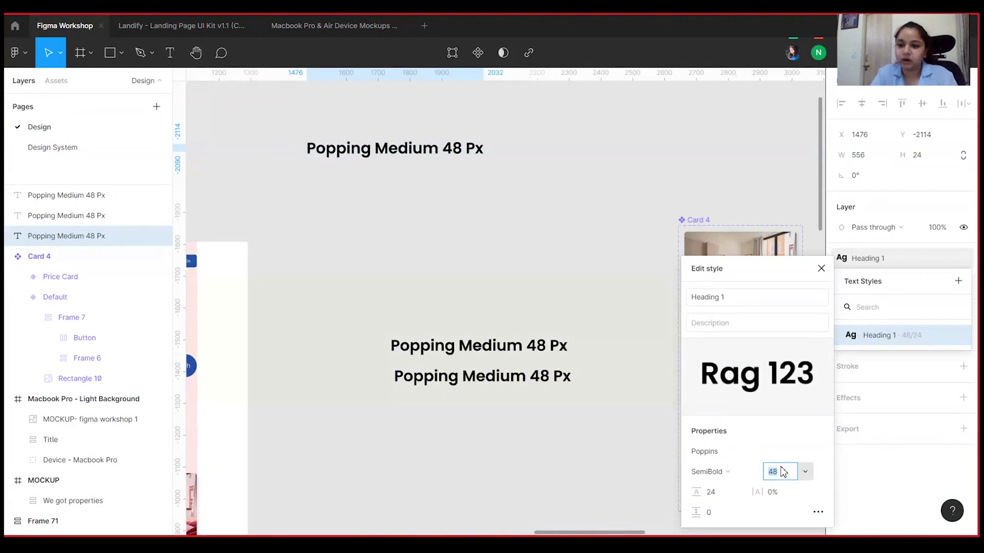
type("56")
key("Return")
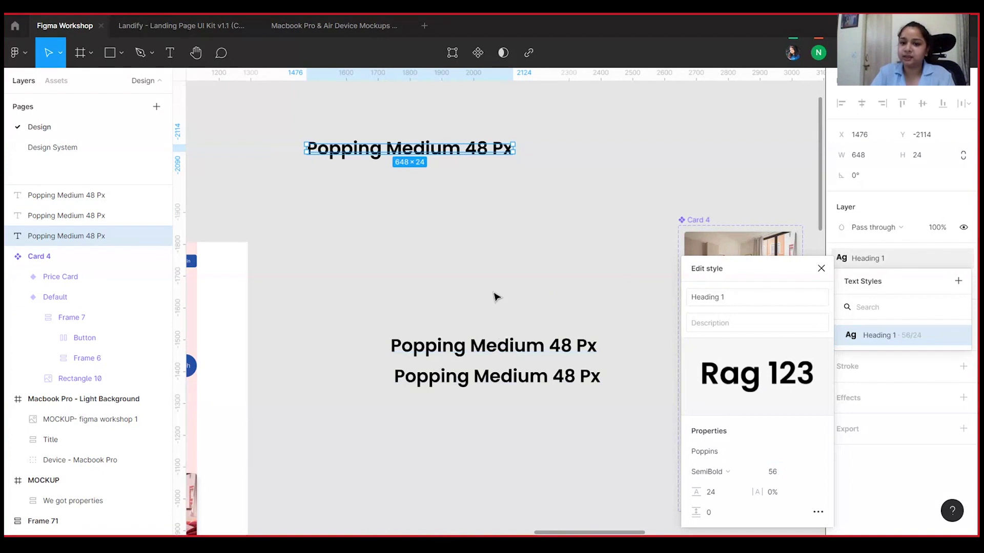
left_click(820, 269)
Step: Change the Heading 1 text style to the Inter font with Medium weight
scroll(538, 415, "right", 1)
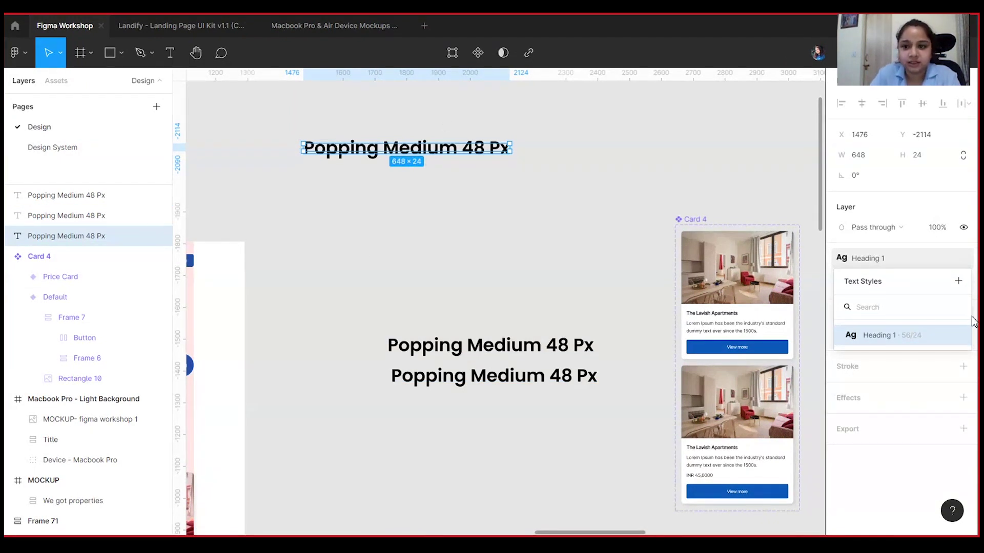
left_click(956, 336)
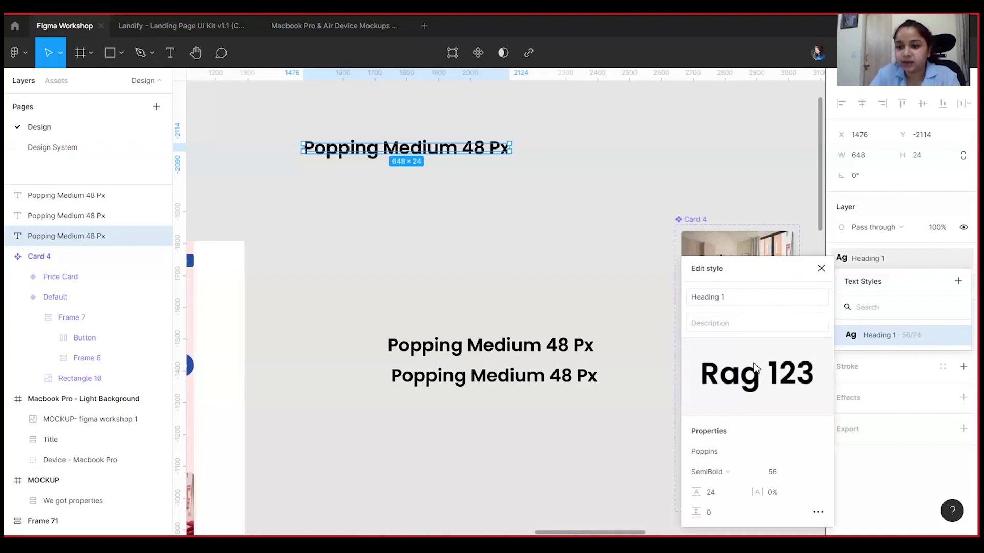
left_click(727, 452)
type("Inter")
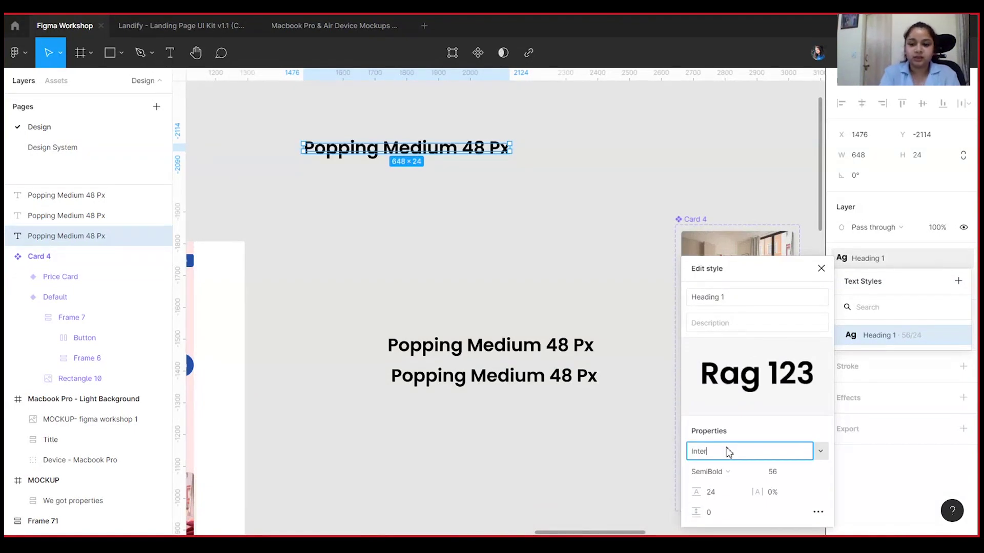
key("Return")
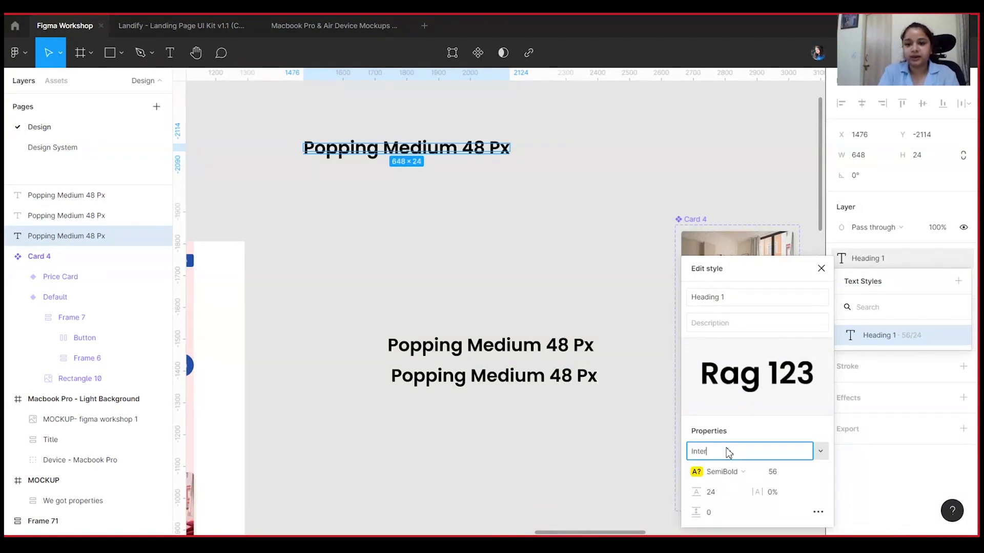
left_click(724, 472)
left_click(733, 310)
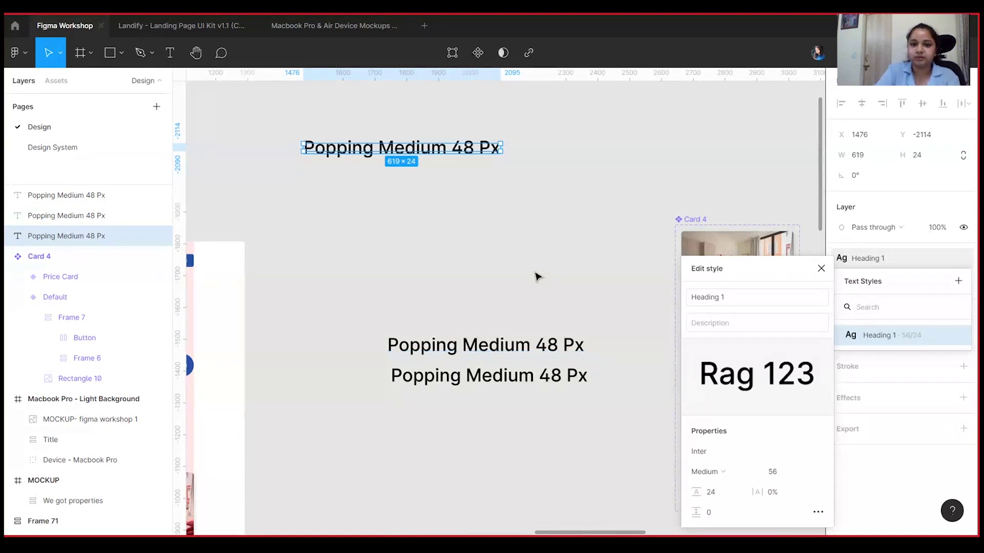
left_click(413, 107)
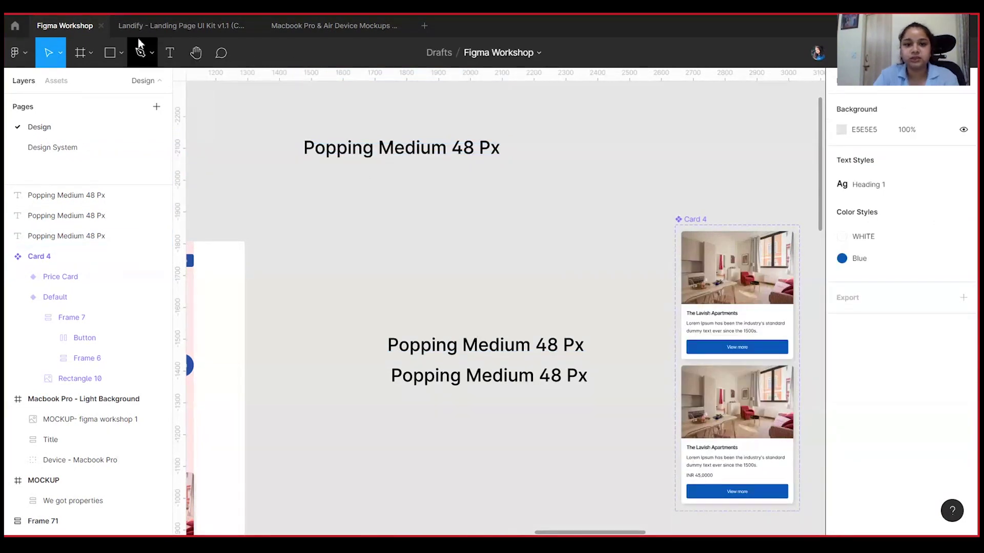
Step: Draw a rectangle about 158 × 140 beneath the uppermost heading text and fill it with red FF0000
left_click(122, 54)
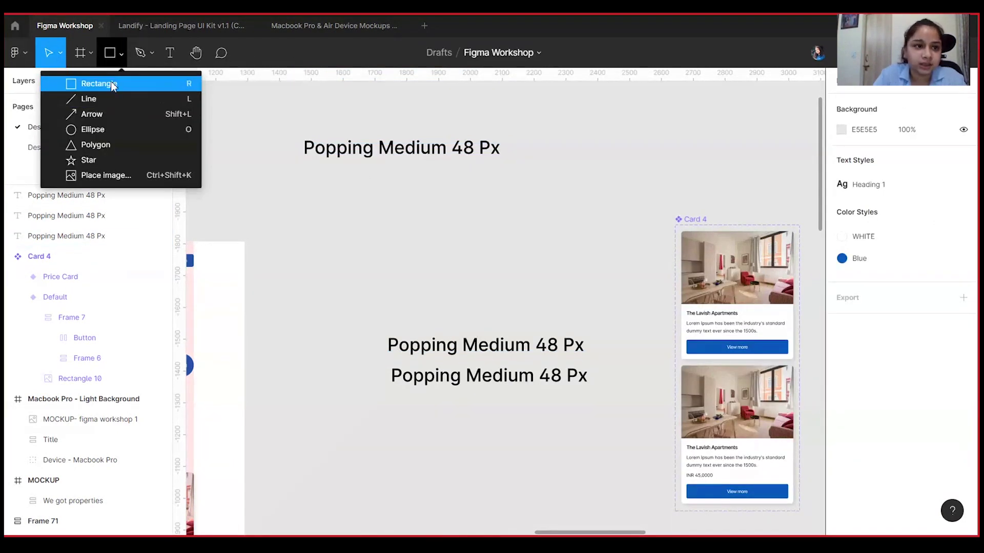
left_click(113, 85)
left_click_drag(334, 190, 384, 233)
left_click(842, 279)
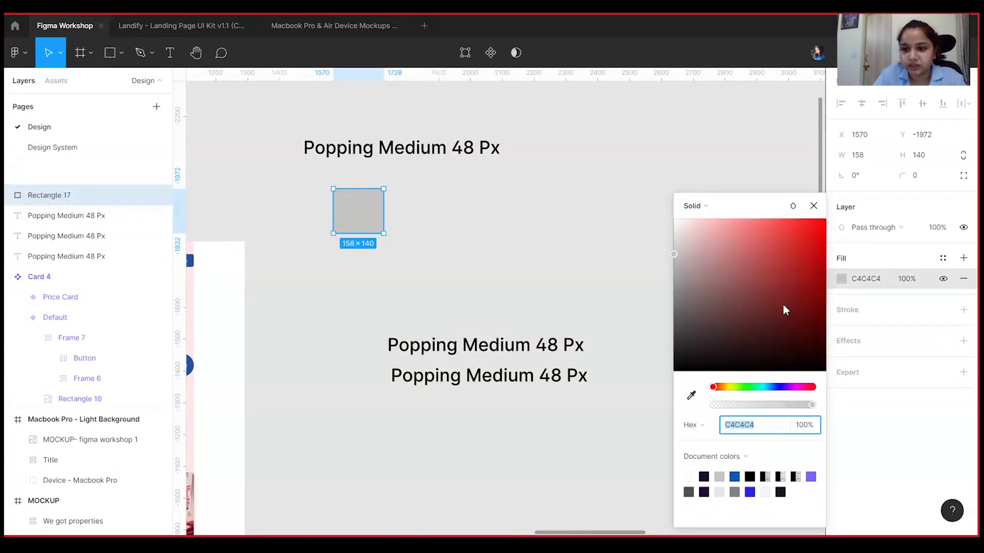
left_click_drag(783, 306, 832, 215)
left_click(628, 212)
Step: Save the small rectangle's red fill as a color style named Red
left_click(374, 218)
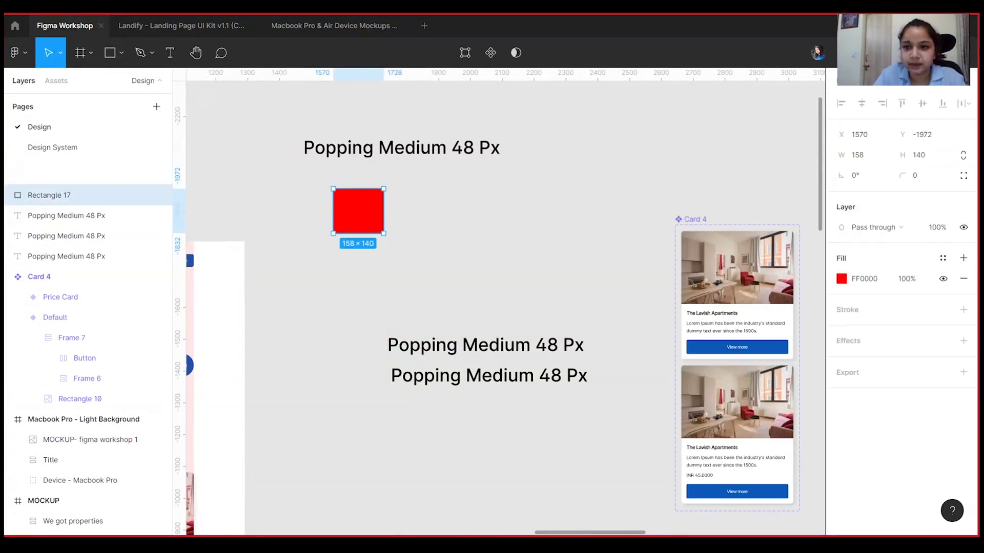
left_click(944, 258)
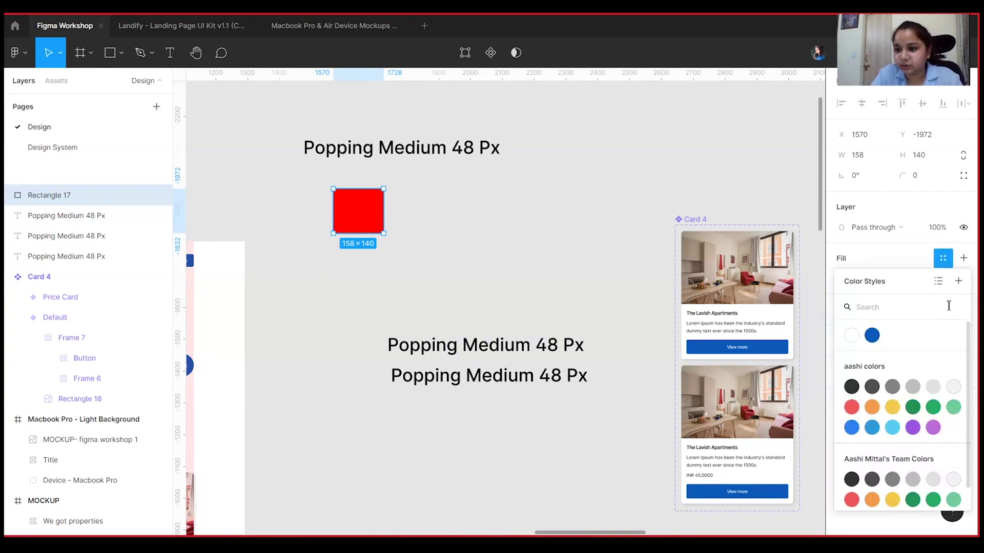
left_click(958, 282)
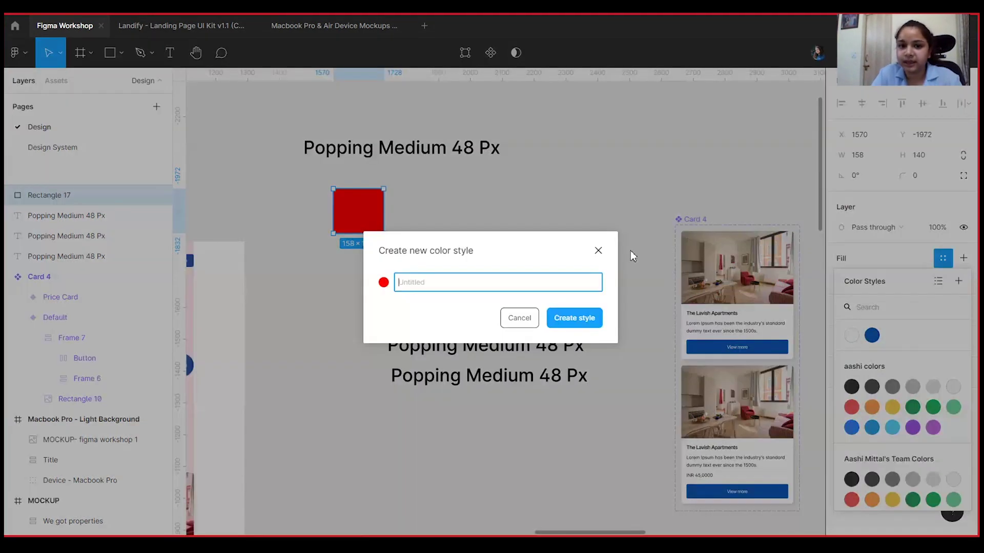
type("Red")
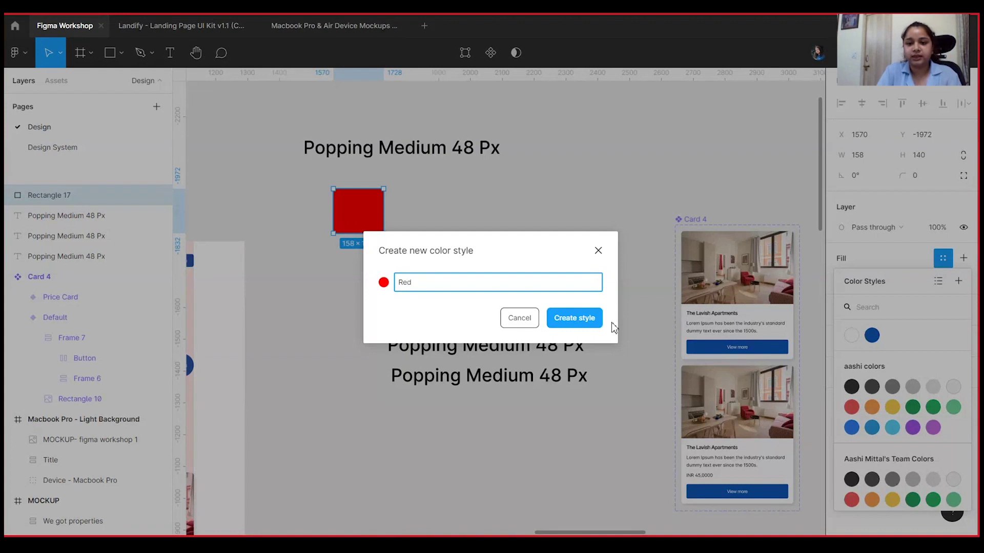
left_click(575, 319)
left_click(423, 263)
Step: Draw a rectangle about 614 × 264 below the two stacked text copies and apply the Red color style to its fill
scroll(369, 127, "down", 2)
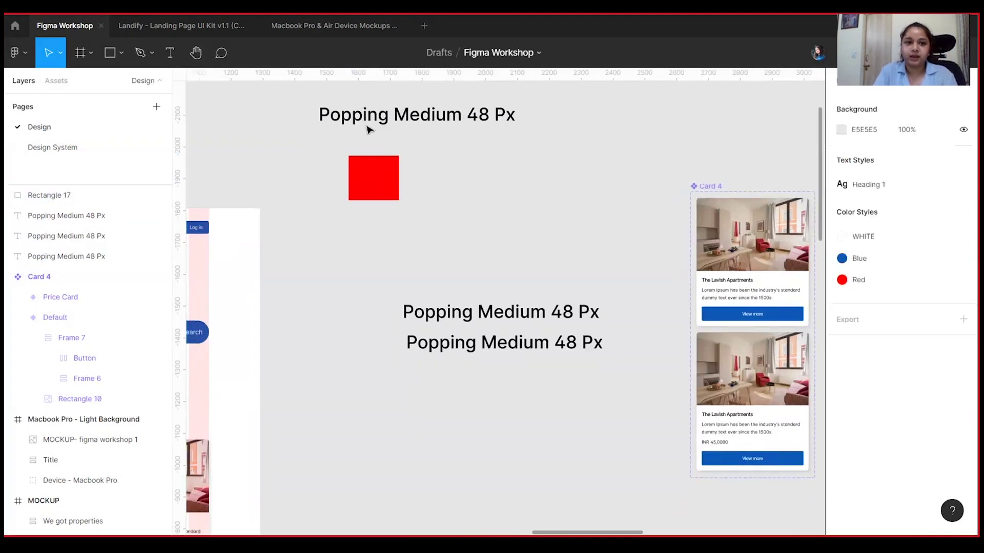
left_click(109, 53)
left_click_drag(390, 380, 584, 464)
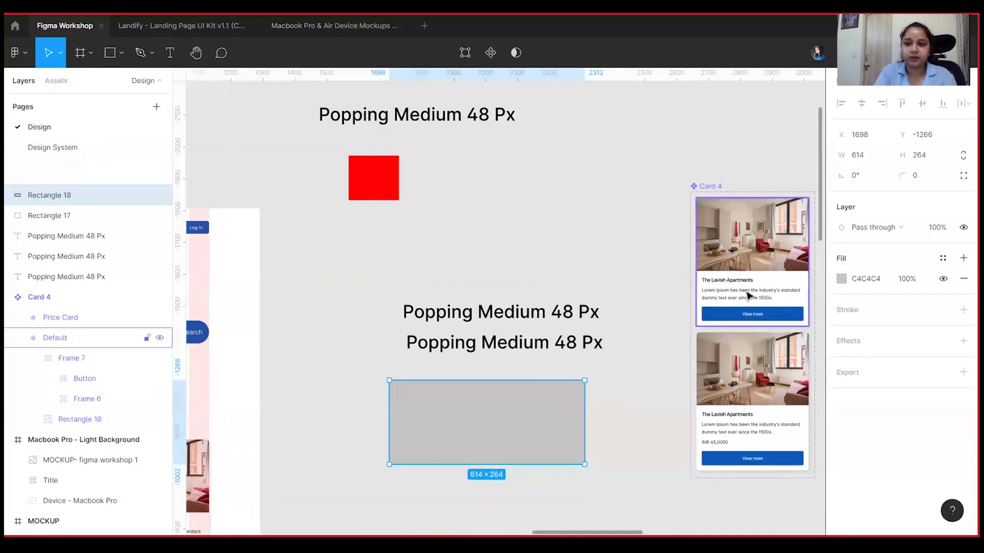
left_click(941, 258)
left_click(897, 335)
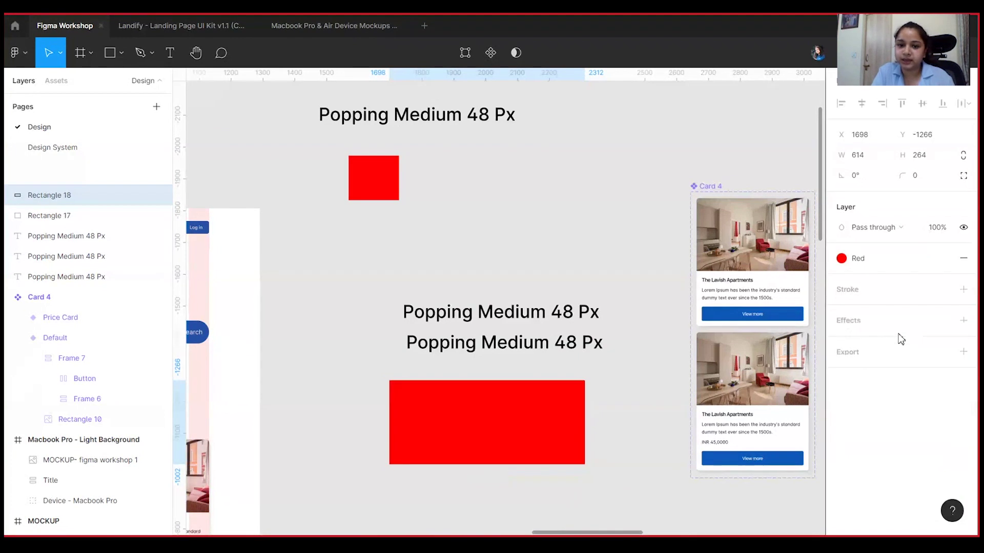
Step: Edit the Red color style to a very dark maroon for both rectangles that use it
left_click(643, 254)
left_click(514, 433)
scroll(449, 219, "left", 1)
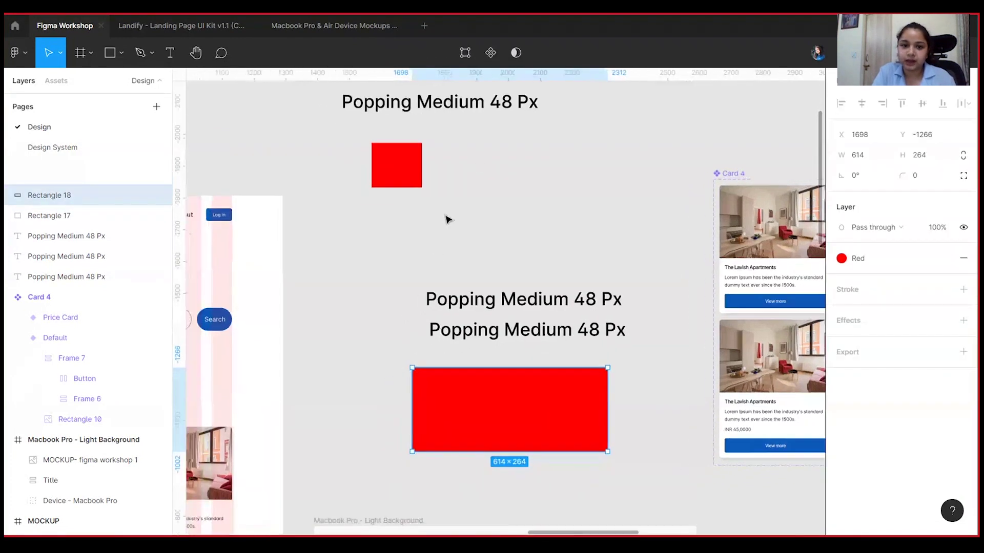
left_click(409, 181)
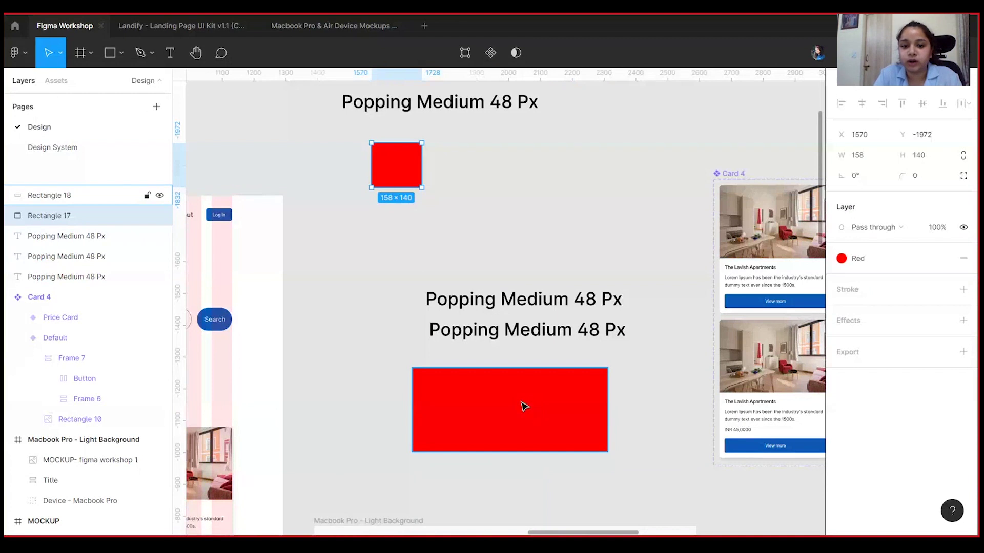
left_click(866, 260)
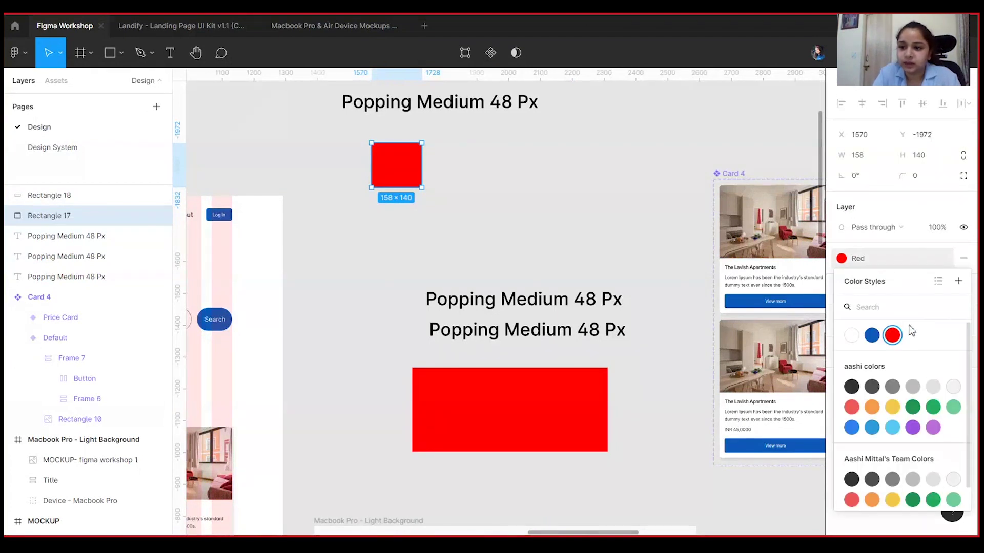
right_click(903, 341)
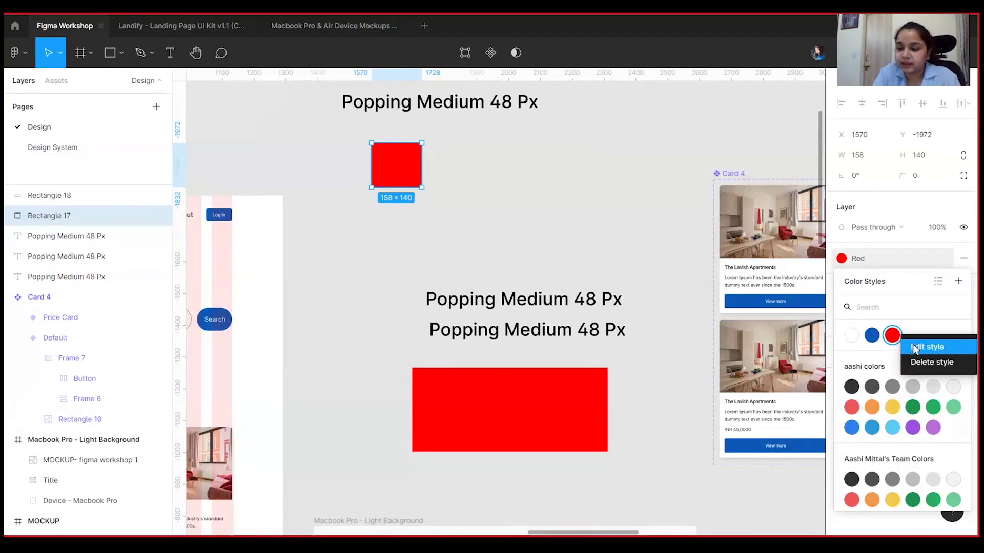
left_click(913, 345)
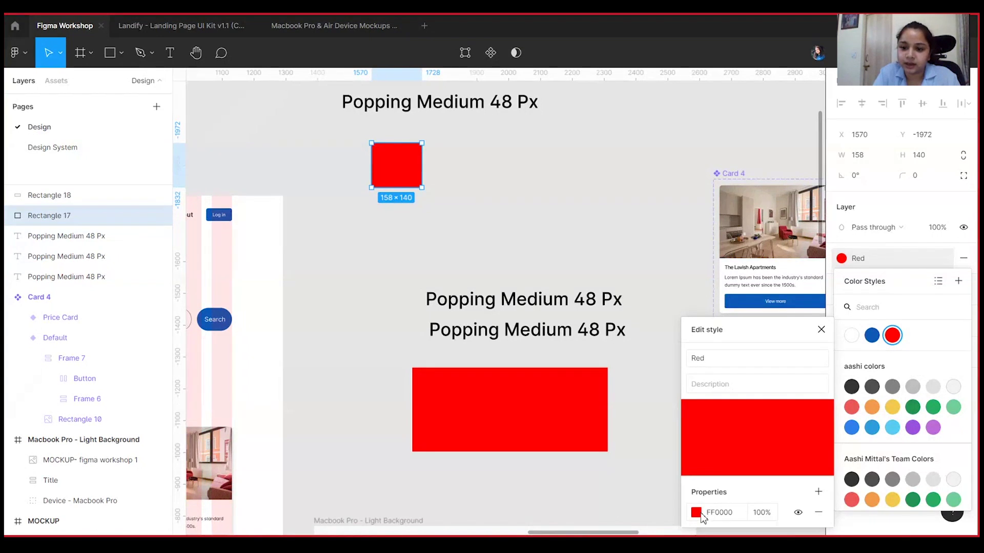
left_click(700, 515)
left_click_drag(622, 297, 681, 348)
left_click(685, 161)
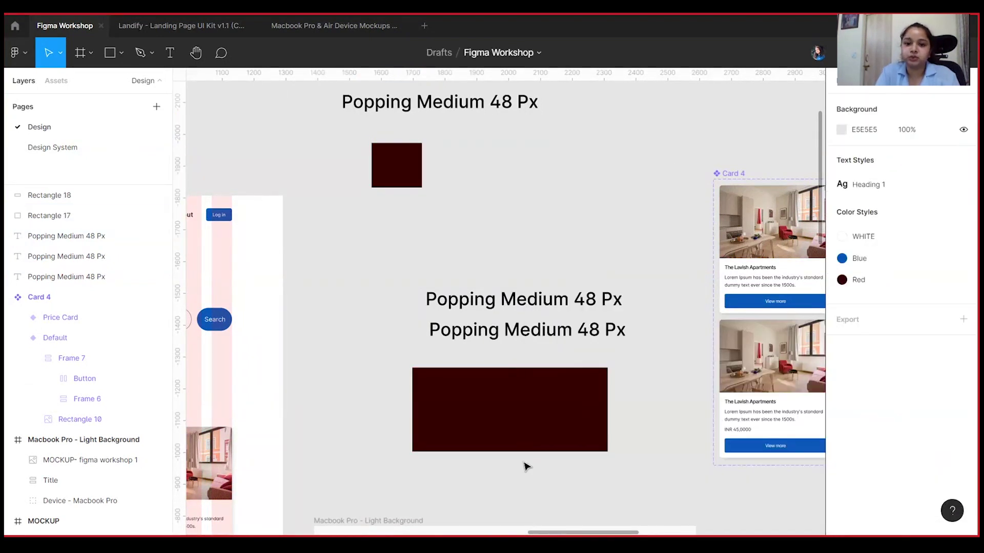
scroll(550, 341, "down", 3)
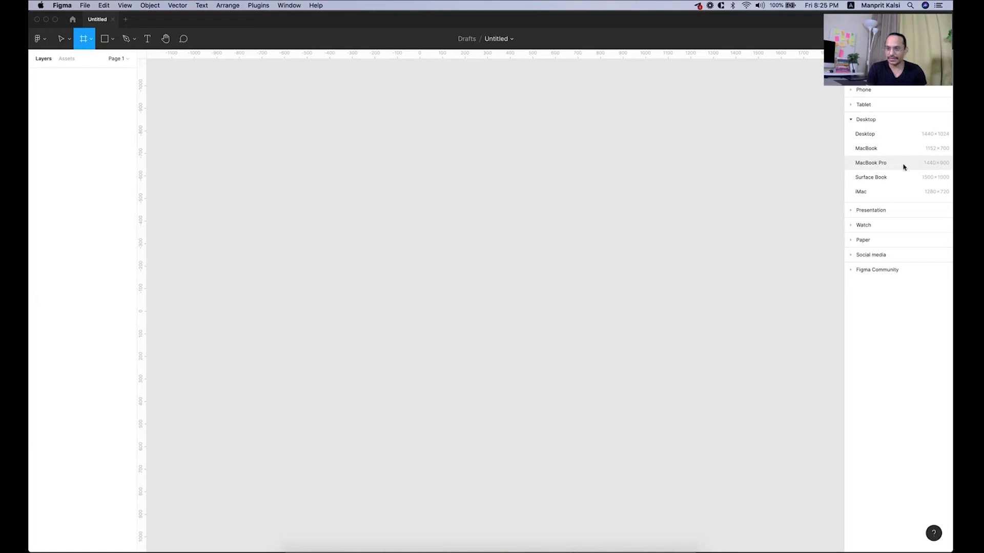
Step: Create a MacBook Pro frame of 1440 × 900 in the Untitled file
left_click(871, 163)
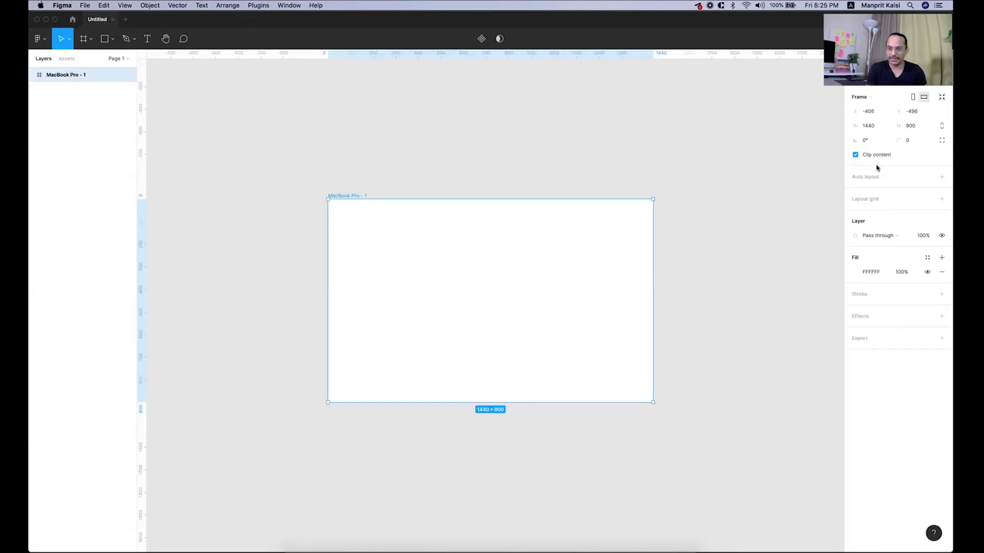
left_click(918, 129)
left_click(342, 199)
Step: Add a layout grid to the MacBook Pro frame and configure it as 12 columns
left_click(942, 199)
left_click(855, 213)
left_click(761, 215)
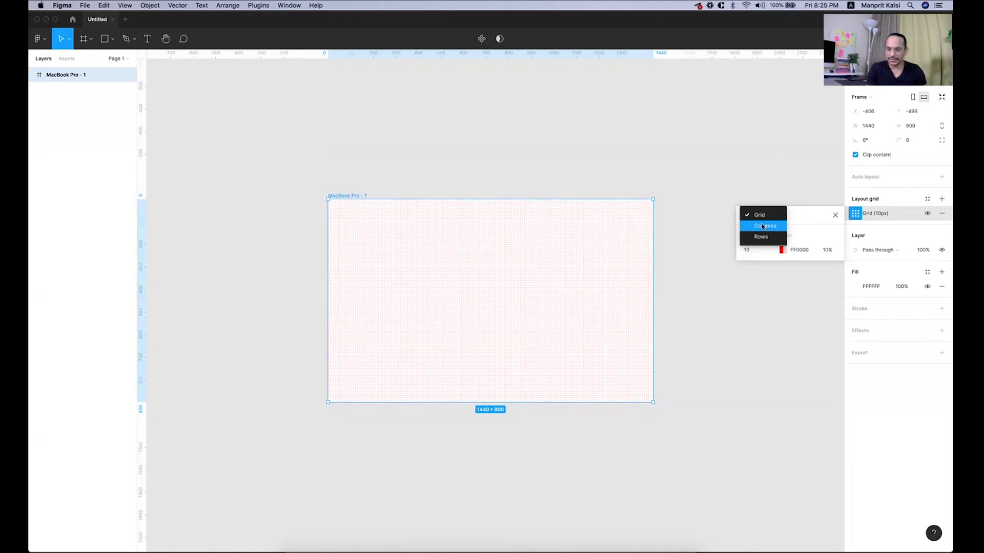
left_click(762, 226)
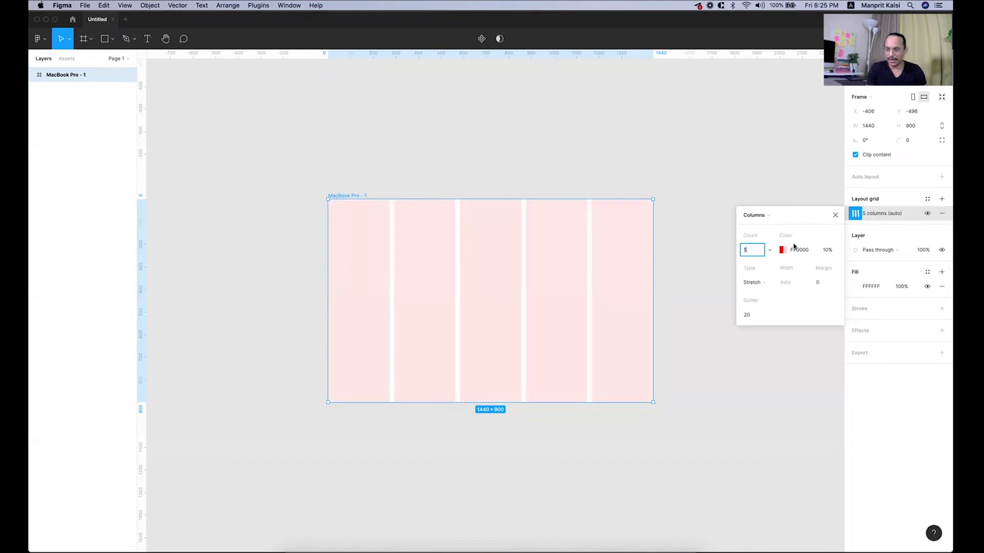
type("12")
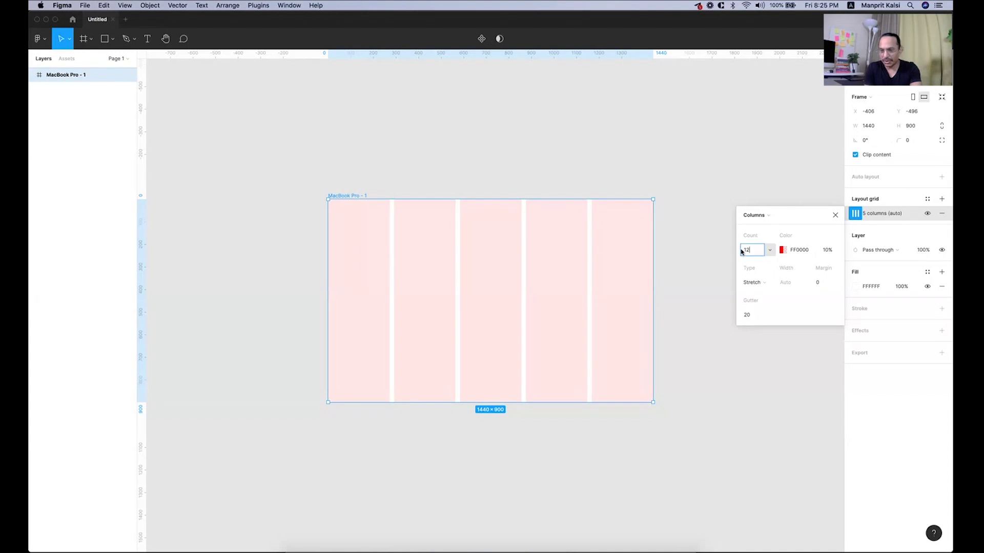
key("Tab")
key("Tab")
key("Tab")
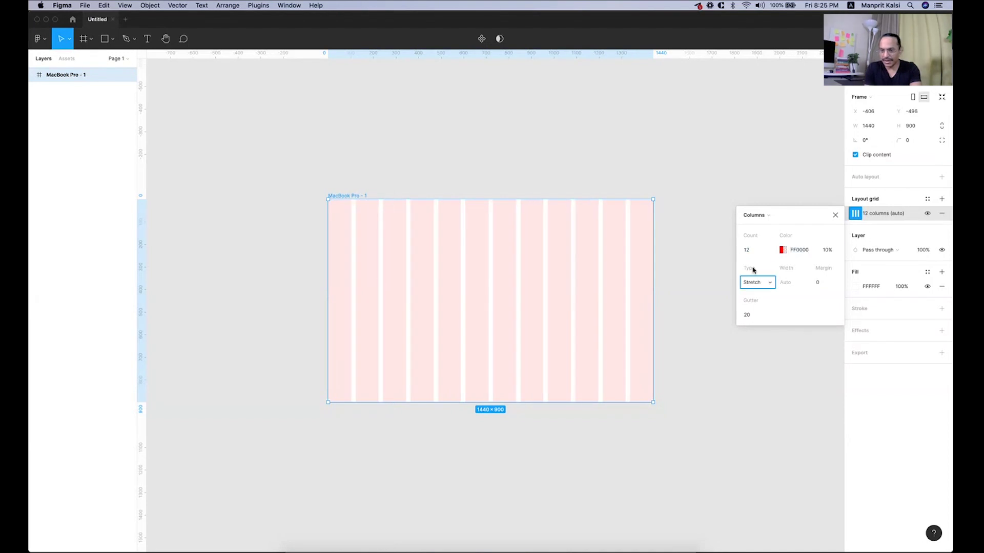
Step: Change the column grid's type to Center
left_click(769, 284)
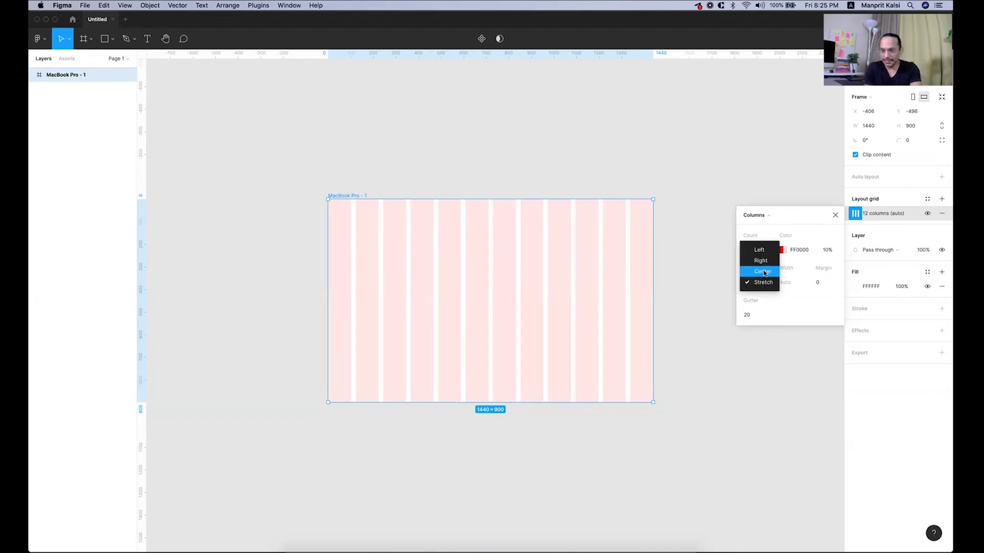
left_click(763, 273)
left_click(756, 317)
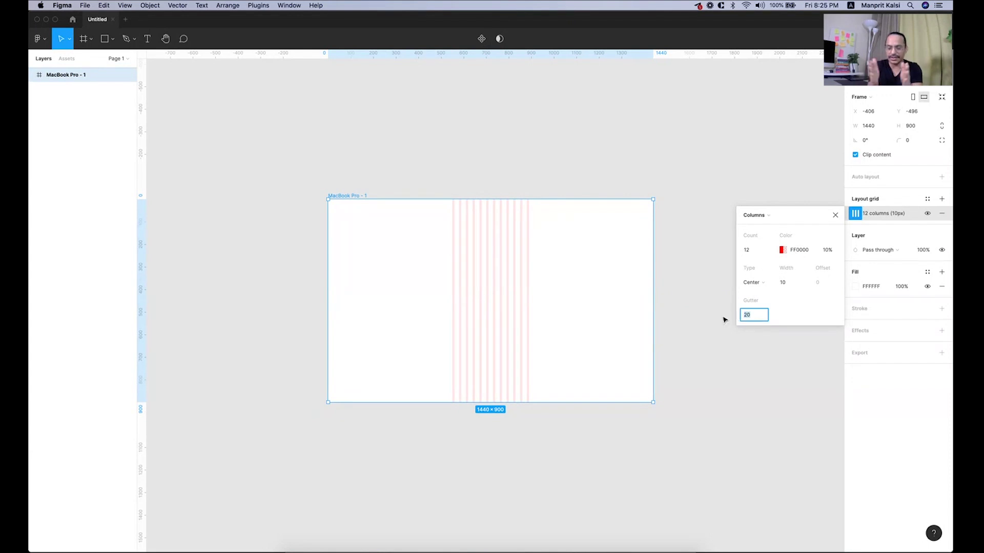
Step: Set the grid's column width to 102 so the columns fill the frame
left_click(798, 282)
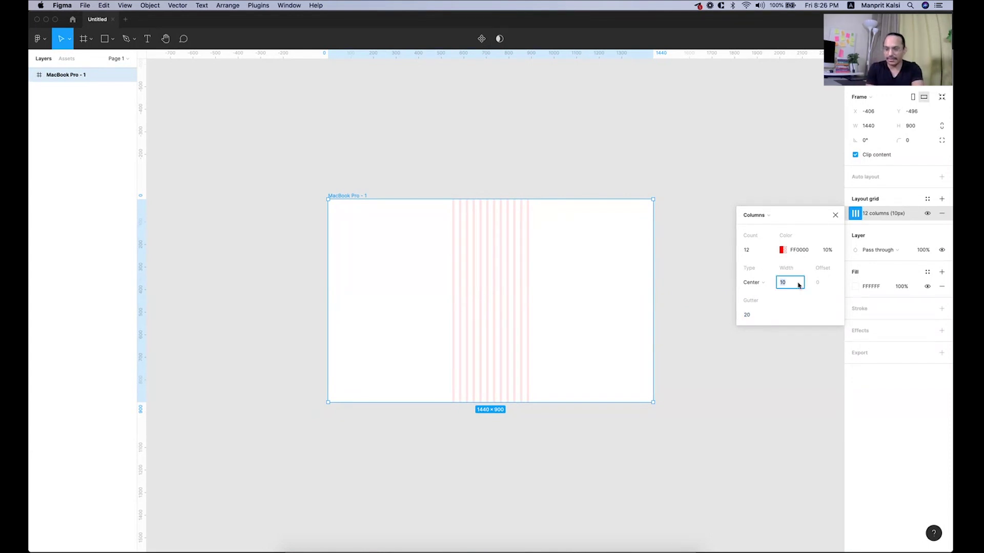
key("shift+Up")
key("shift+Up")
key("shift+Up")
key("shift+Up")
key("shift+Up")
key("shift+Up")
key("shift+Up")
key("shift+Up")
key("shift+Up")
key("shift+Up")
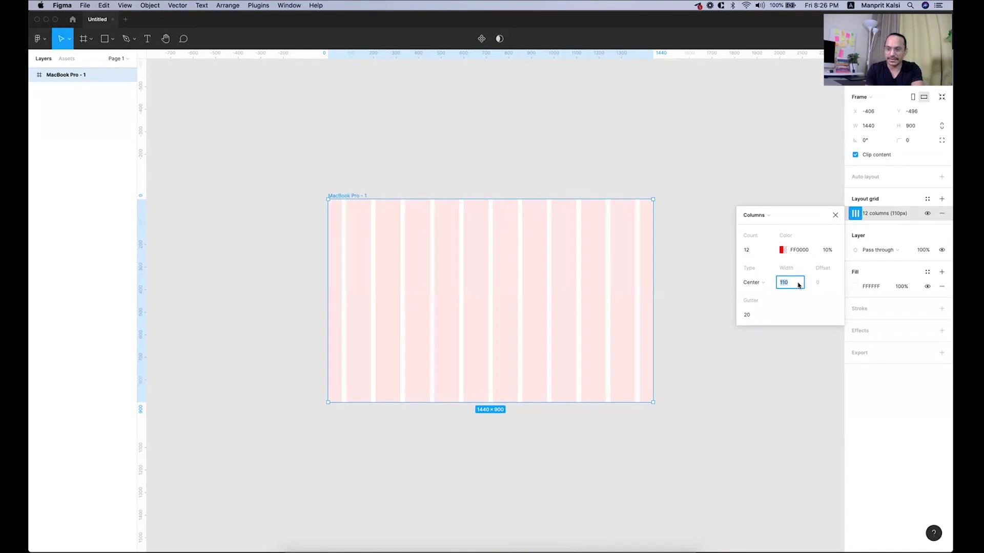
key("shift+Down")
key("Up")
key("Up")
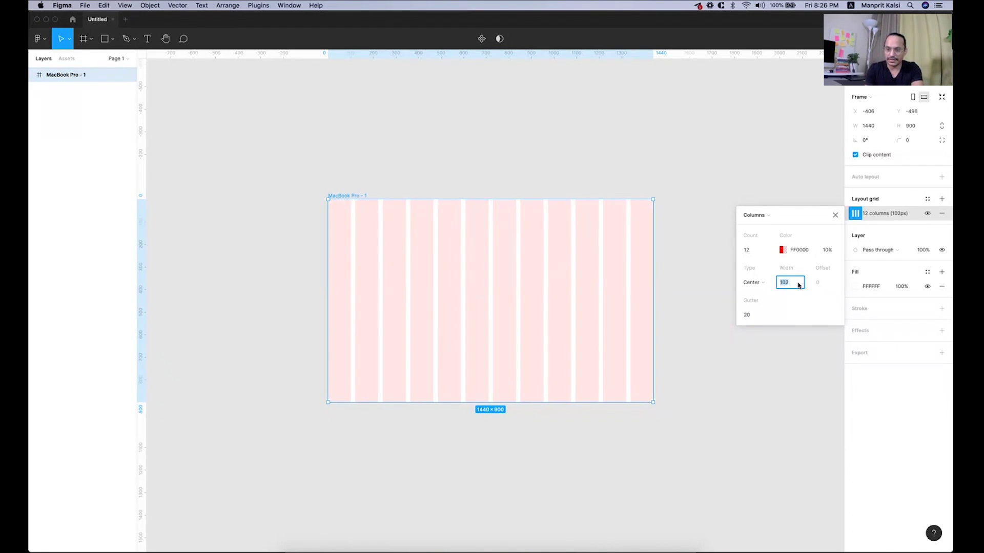
key("Down")
key("super+plus")
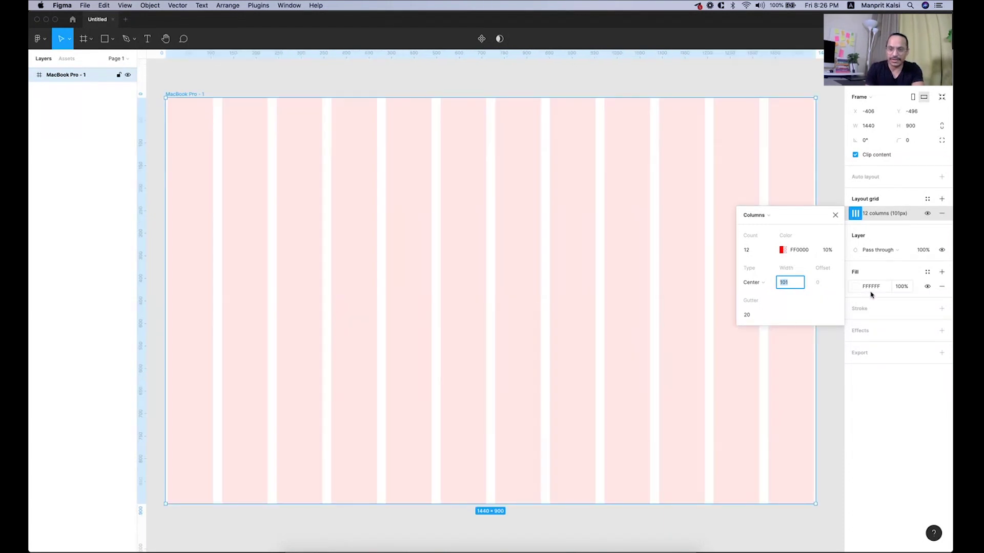
key("Up")
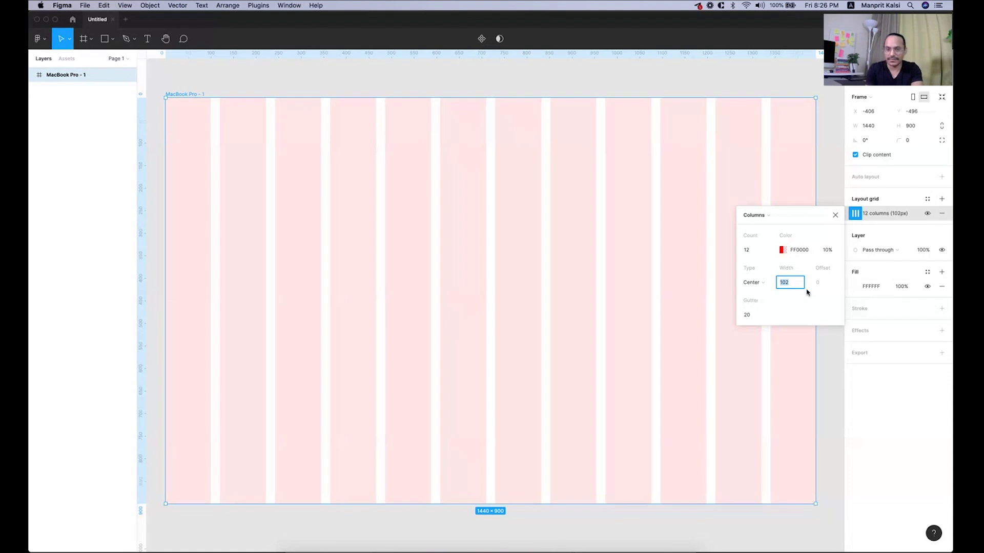
key("minus")
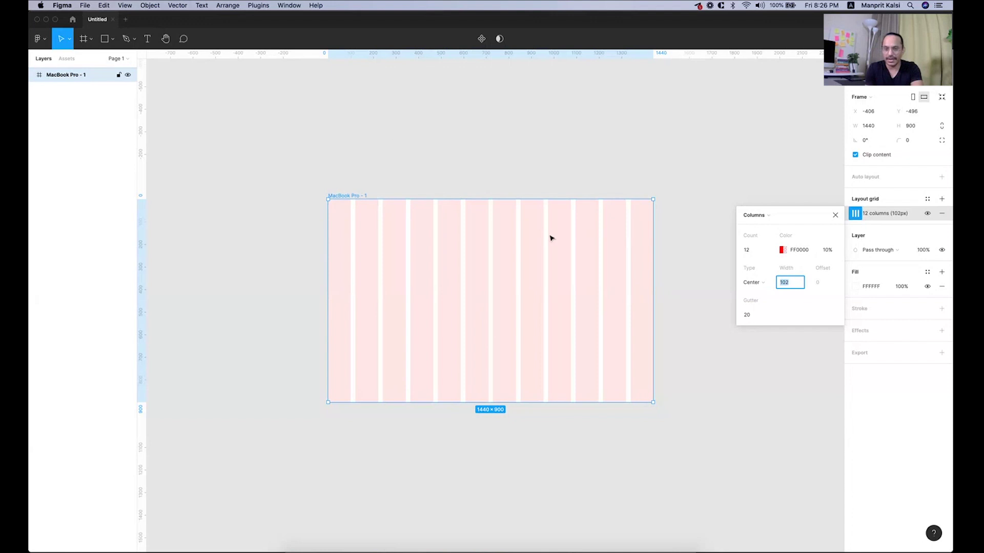
Step: Set the MacBook Pro frame's width to 1920
left_click(367, 191)
left_click(352, 195)
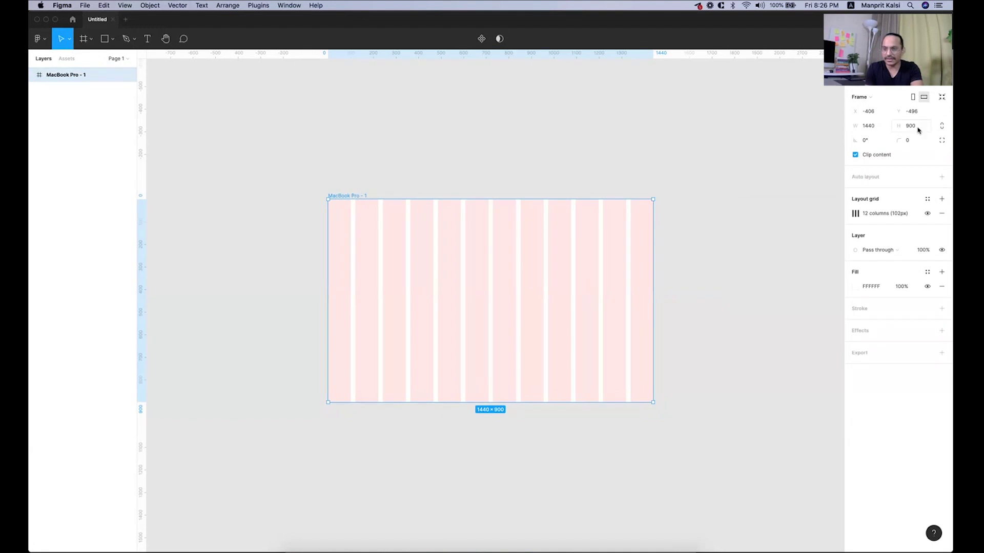
left_click(899, 127)
left_click(880, 128)
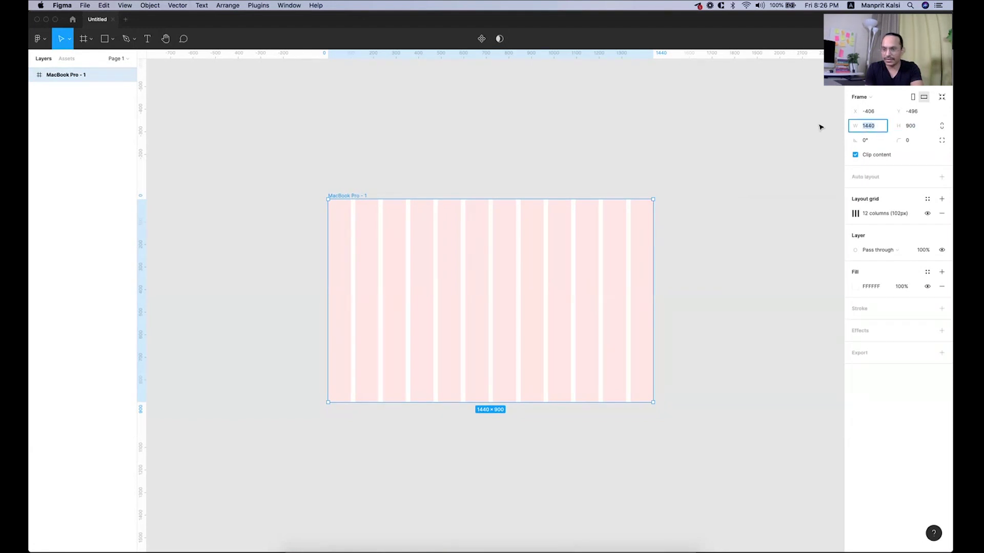
type("190")
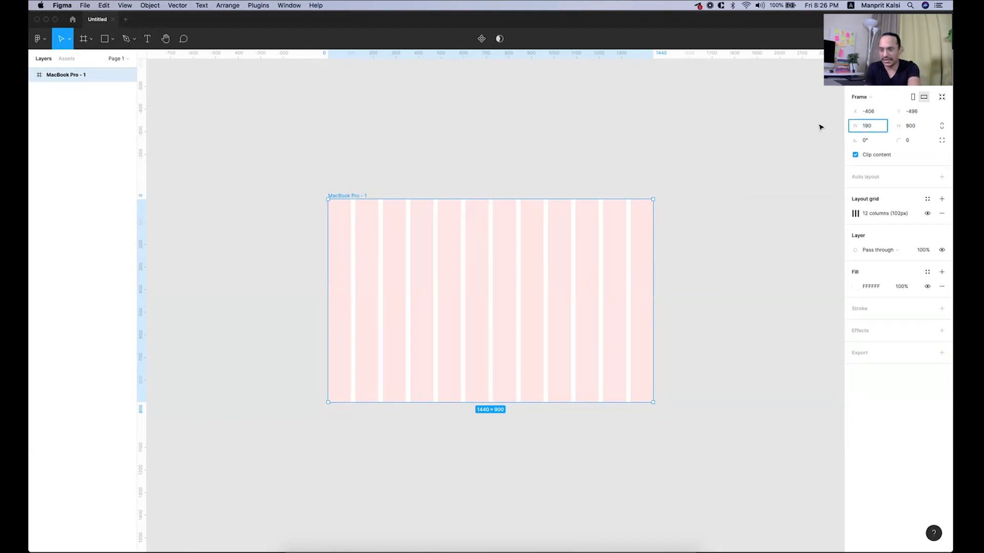
key("BackSpace")
type("2")
key("Return")
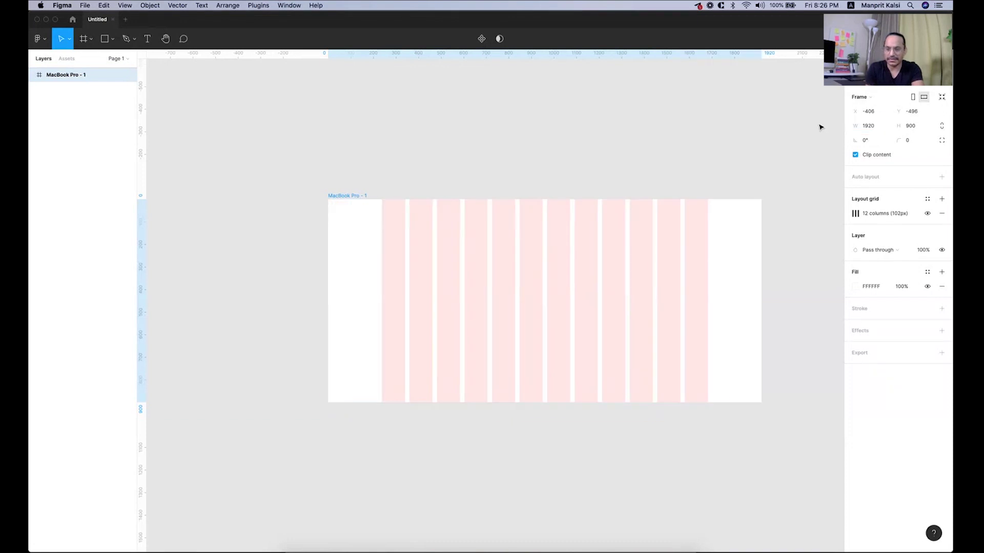
Step: Draw a rectangle about 712 × 180 across the first six grid columns and duplicate it across the remaining six
left_click(745, 141)
key("super+equal")
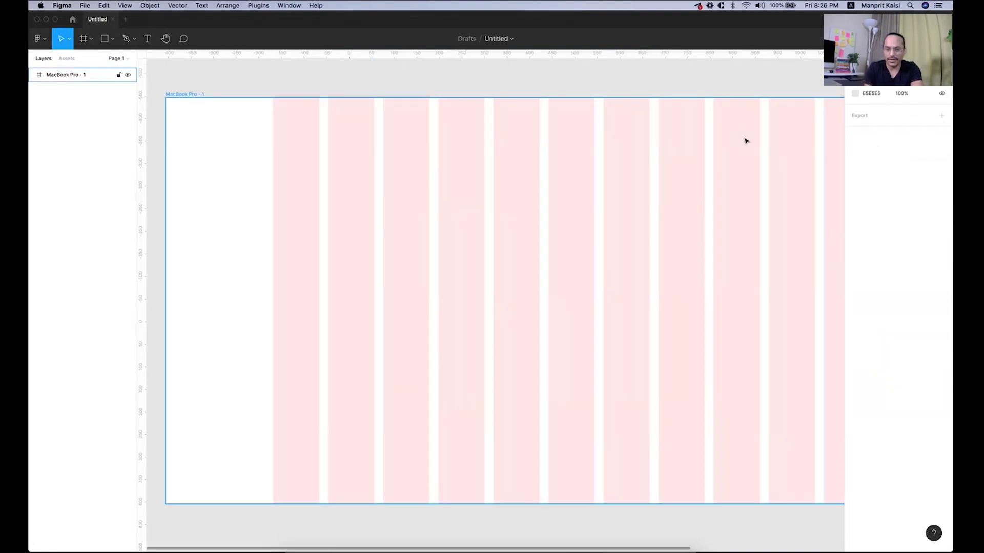
key("super+backslash")
left_click_drag(756, 156, 633, 153)
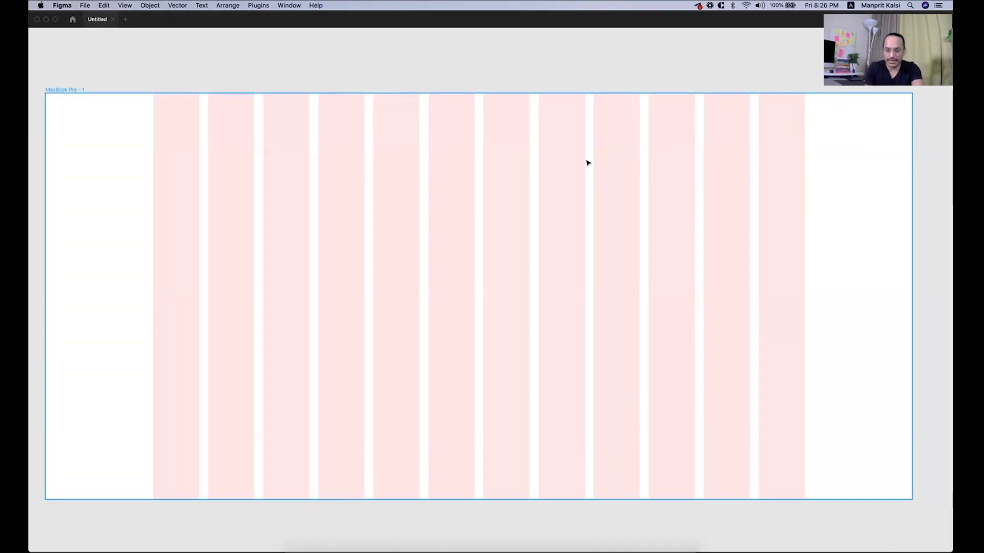
key("super+backslash")
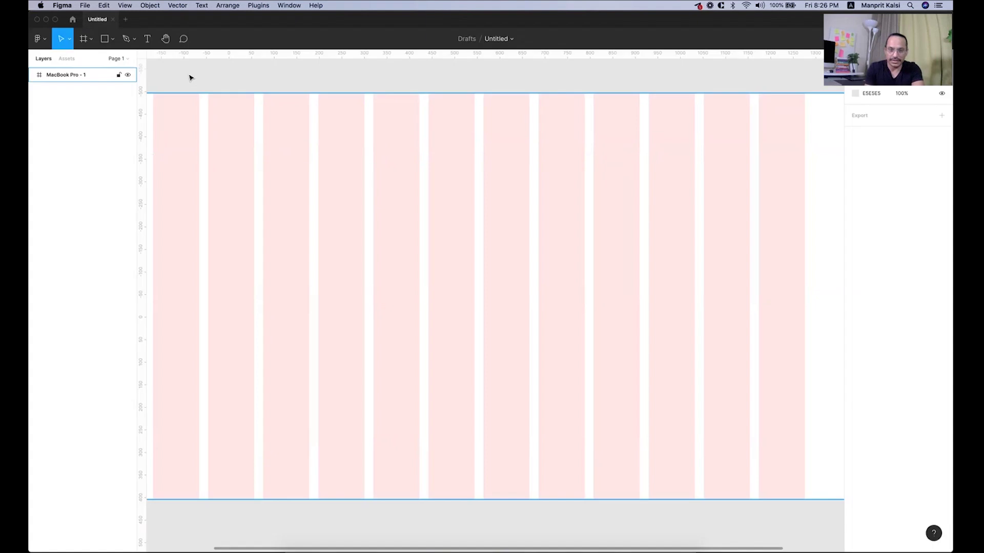
left_click(112, 39)
key("super+minus")
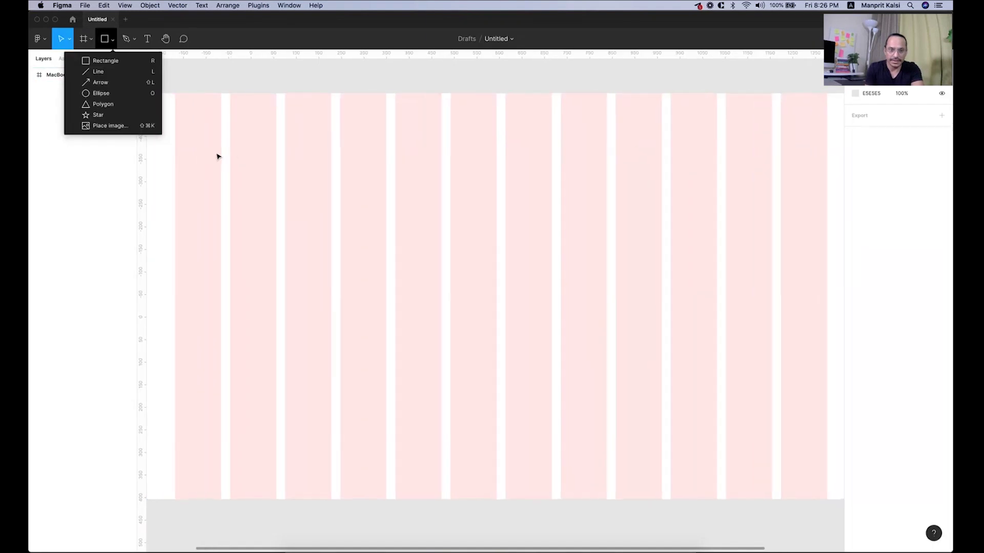
left_click_drag(308, 185, 676, 436)
left_click(106, 40)
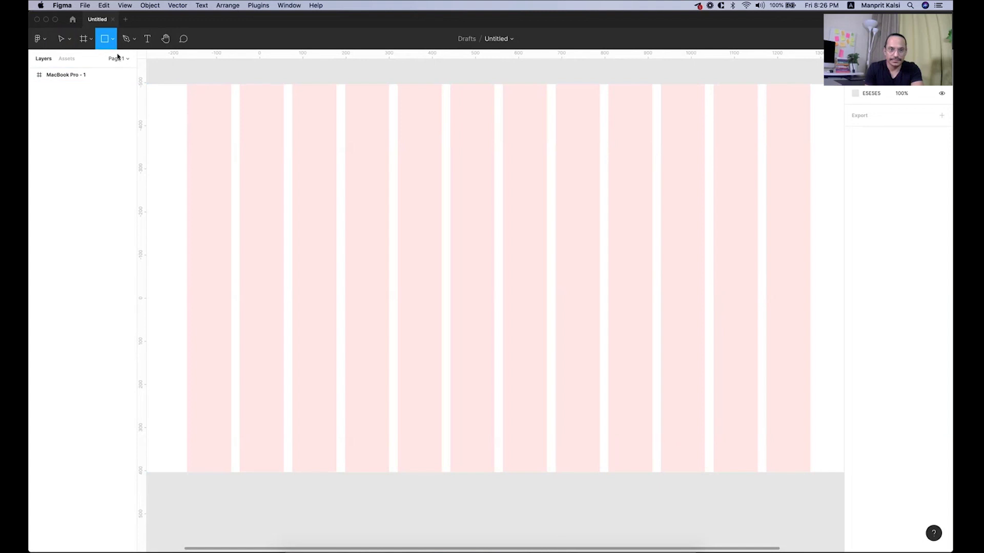
left_click(112, 41)
left_click(105, 60)
mouse_move(193, 127)
left_mouse_down()
mouse_move(423, 211)
mouse_move(495, 206)
left_mouse_up()
left_click_drag(420, 187, 674, 187)
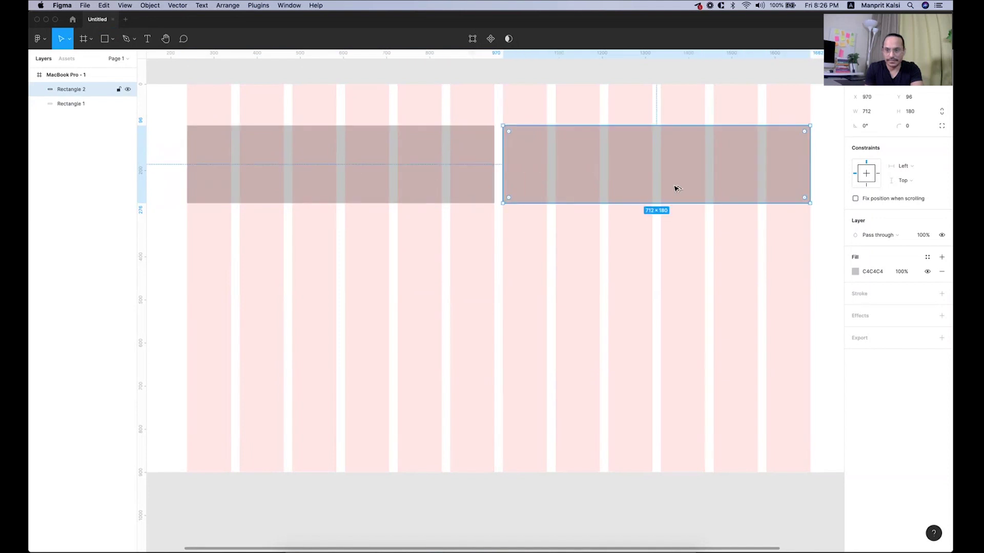
Step: Build a second row beneath the first with three rectangles about 471 × 180, each spanning four grid columns
scroll(674, 188, "up", 3)
scroll(674, 187, "left", 2)
left_click(485, 185, "shift")
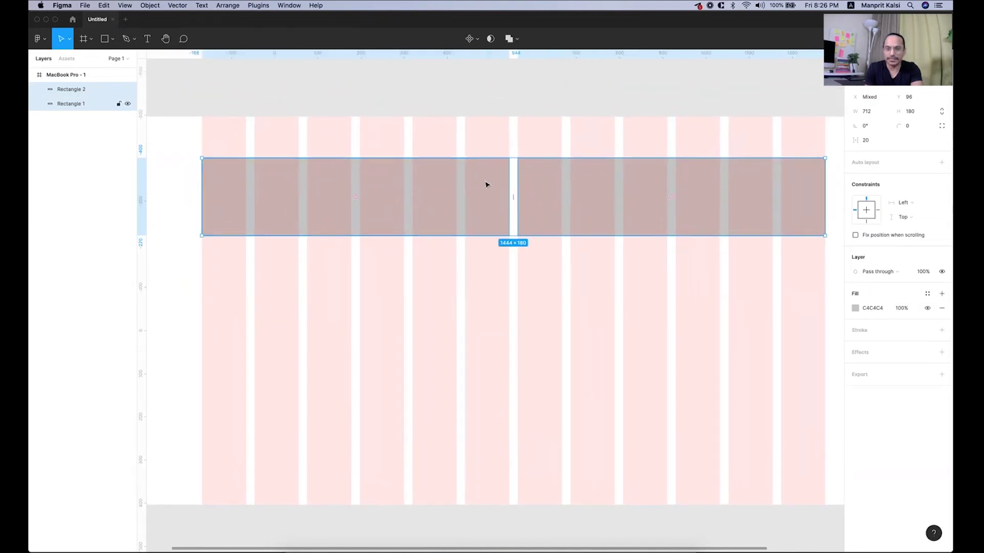
left_click_drag(485, 184, 477, 286)
scroll(626, 267, "right", 5)
left_click(707, 260)
left_click(643, 285)
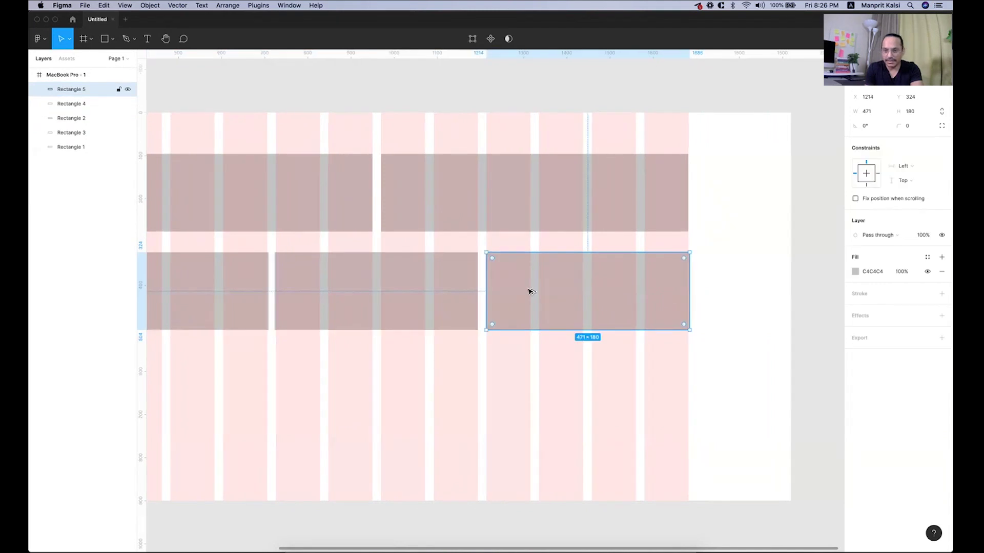
Step: Build a third row below with four rectangles about 351 × 180, each spanning three grid columns
scroll(531, 291, "left", 2)
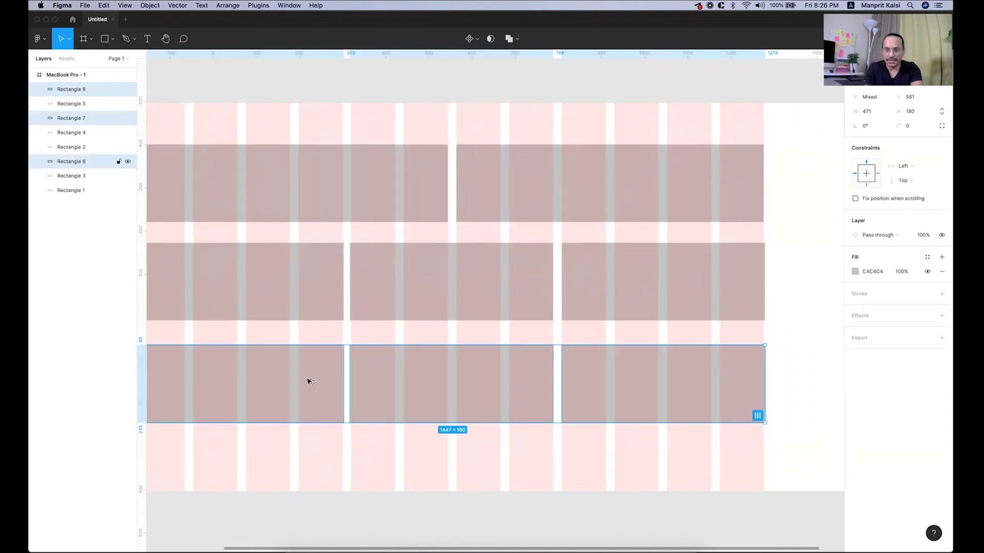
left_click(694, 380)
left_click(511, 378, "shift")
left_click(246, 381, "shift")
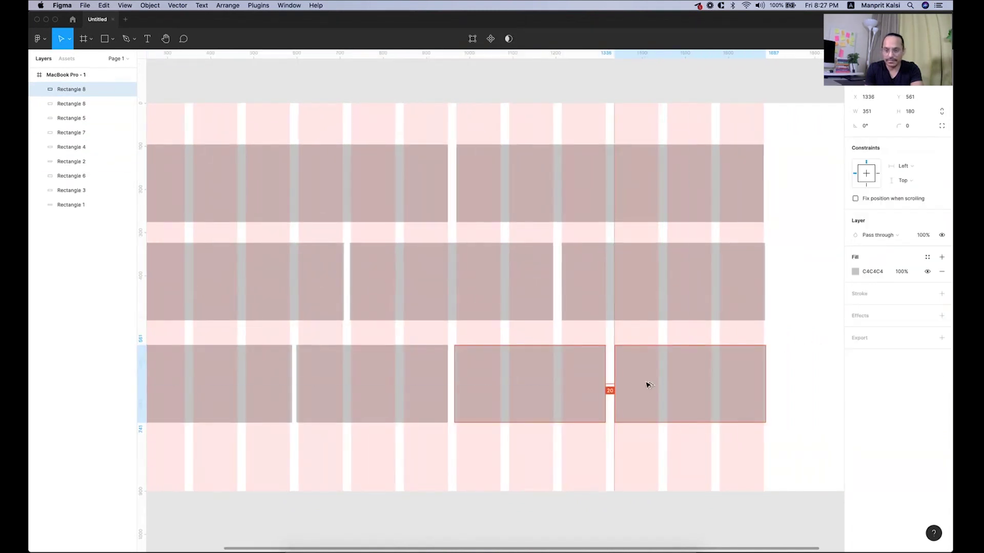
Step: Start a fourth row with a rectangle about 224 × 180 across the first two grid columns and duplicate it along the row
left_click(645, 384)
scroll(646, 384, "down", 2)
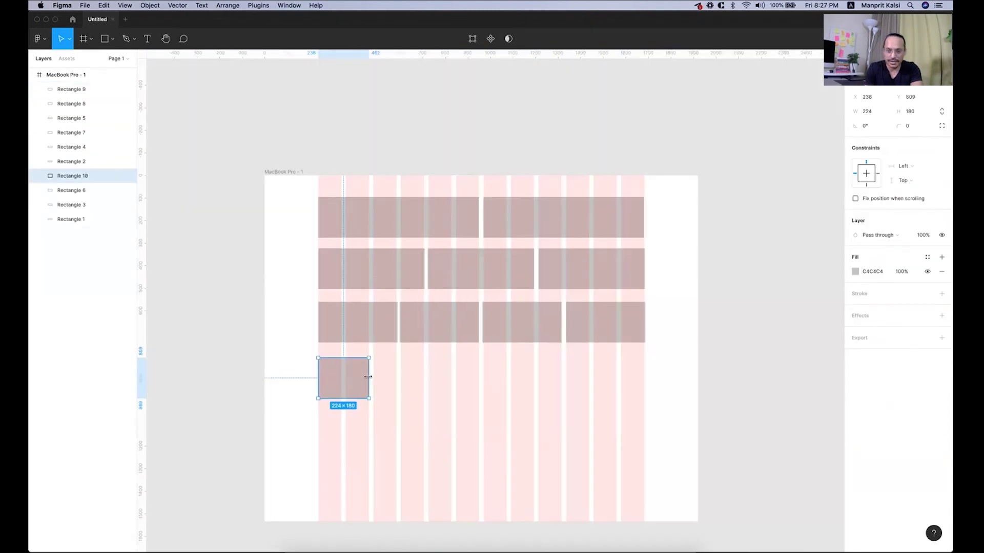
left_click_drag(343, 378, 397, 388)
key("super+d")
key("super+d")
key("super+d")
key("super+d")
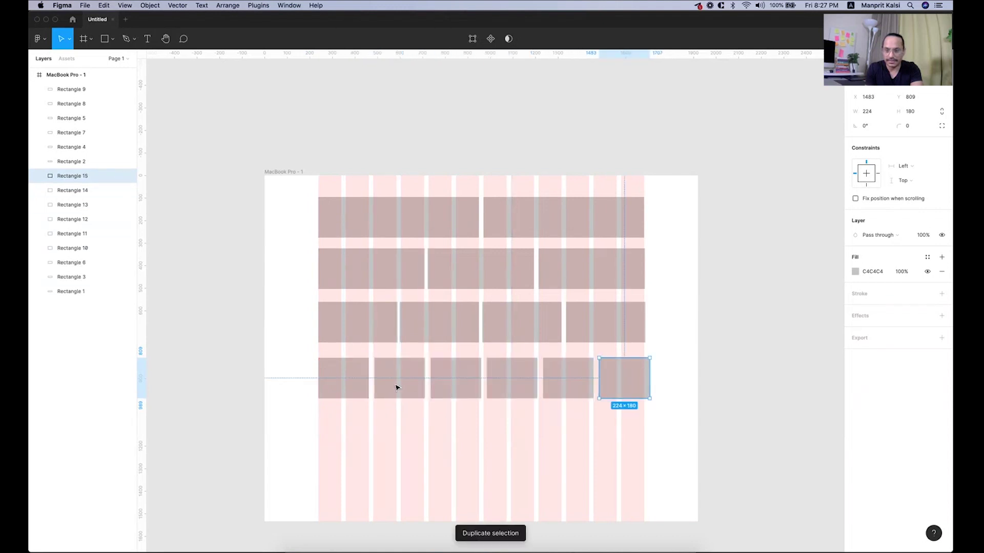
Step: Delete the overhanging duplicate, align the remaining fourth-row rectangles to two-column spans and place a sixth across the last two columns
key("BackSpace")
left_click(567, 374)
left_click(470, 377)
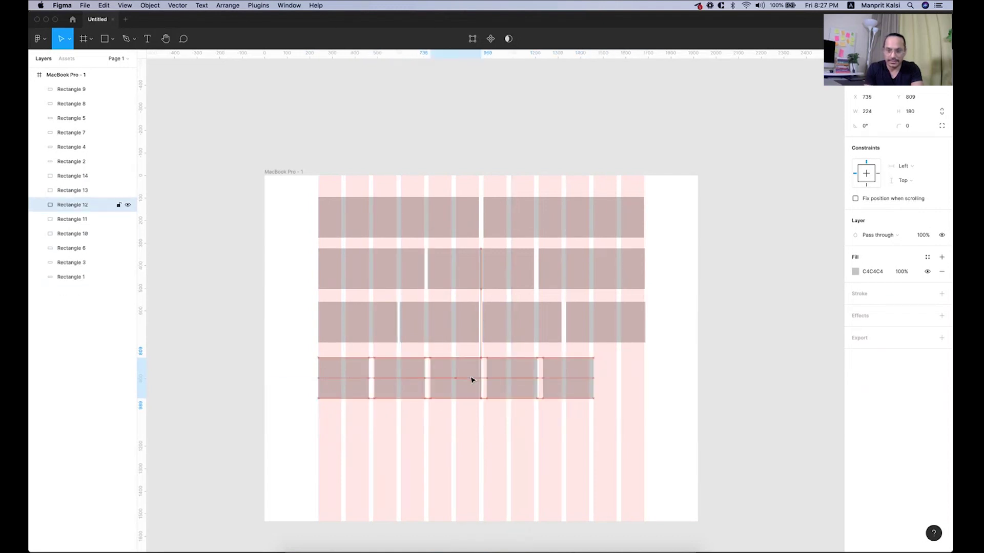
left_click_drag(472, 380, 611, 384)
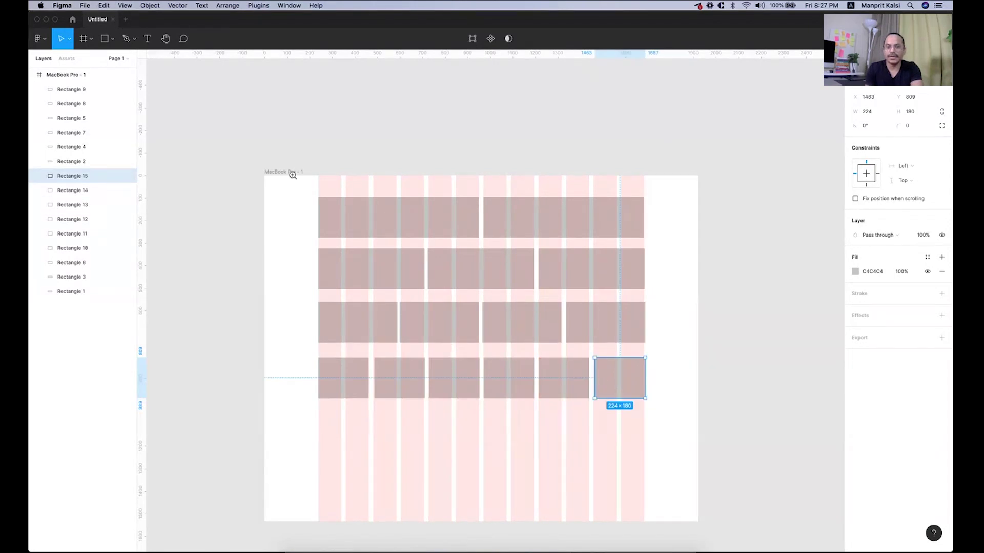
key("z")
left_click_drag(271, 171, 671, 467)
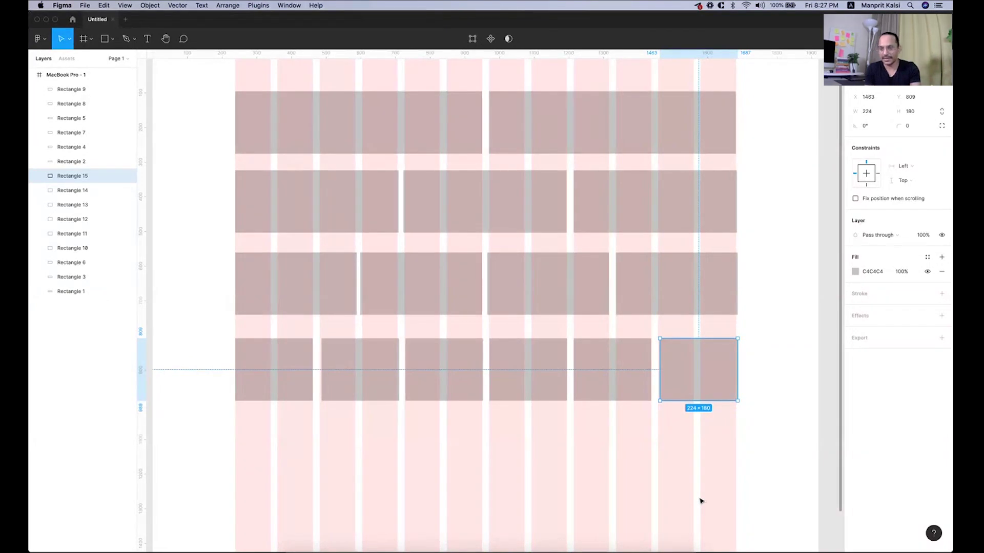
key("shift+1")
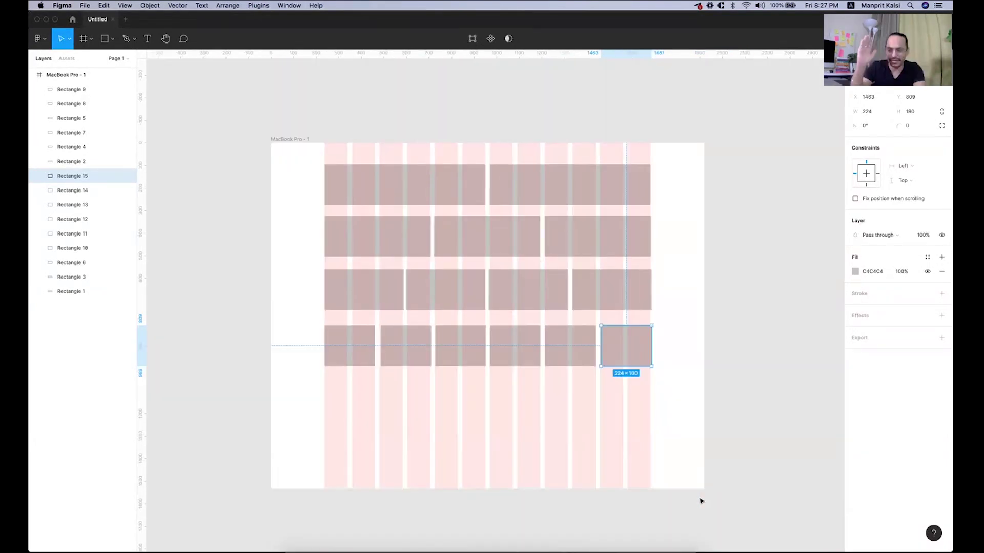
Step: Delete the MacBook Pro frame with all its rectangles and add a fresh MacBook Pro frame, 1440 × 900
left_click(732, 502)
left_click(290, 142)
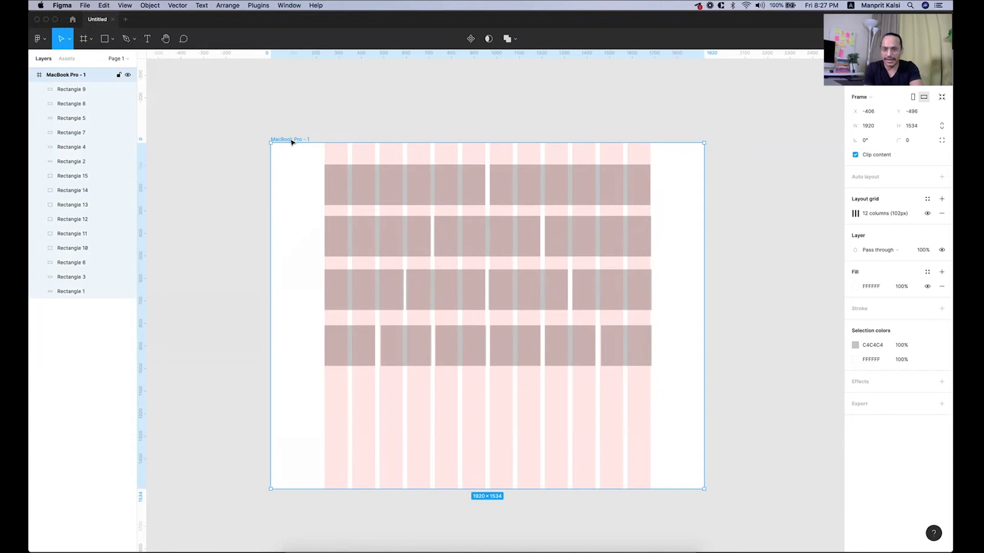
key("Delete")
key("f")
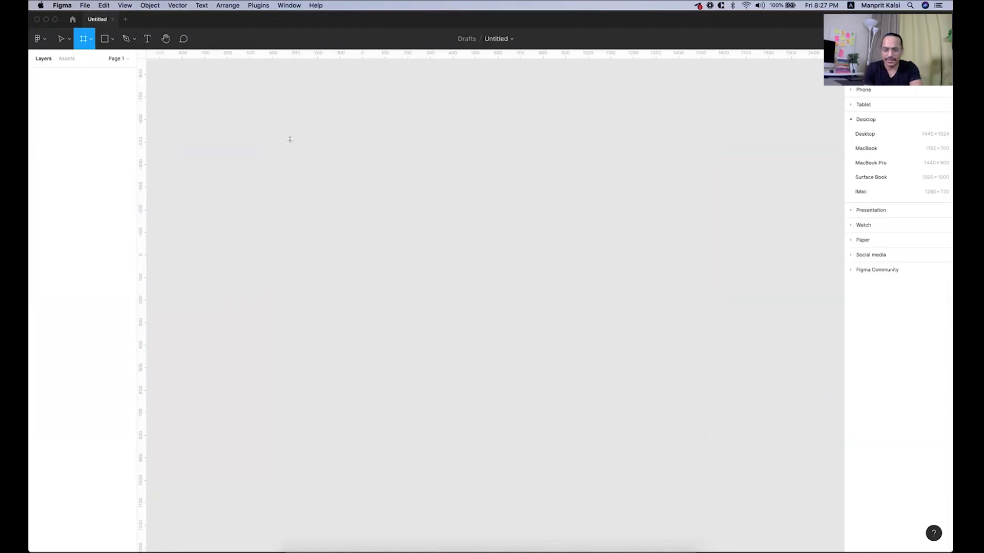
left_click(898, 166)
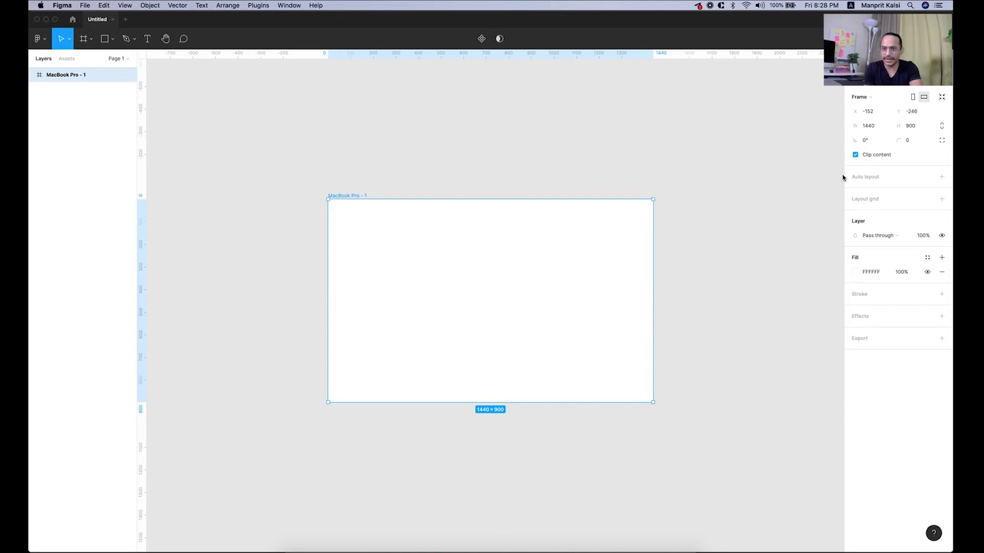
Step: Add a layout grid to the new frame and set it to Columns with a count of 12
left_click(882, 200)
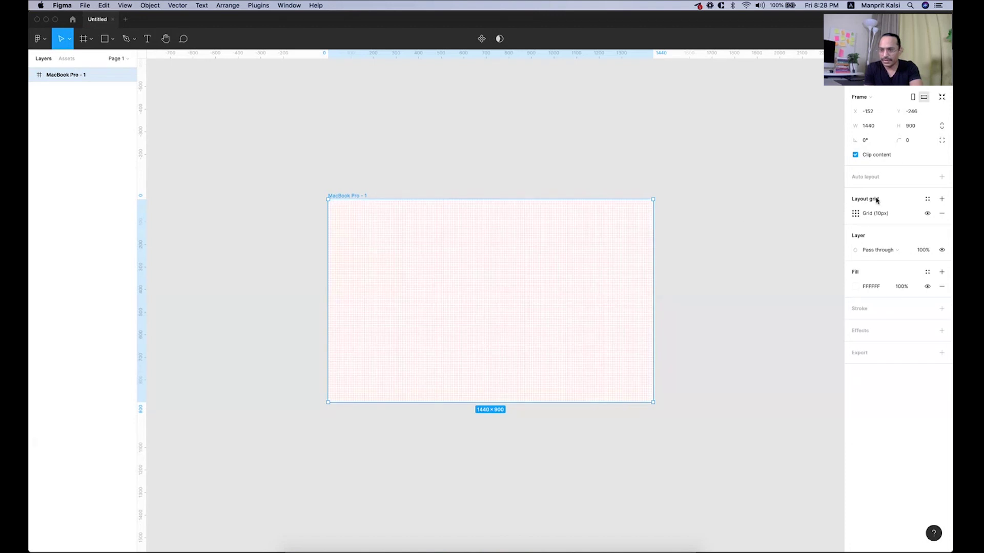
left_click(856, 214)
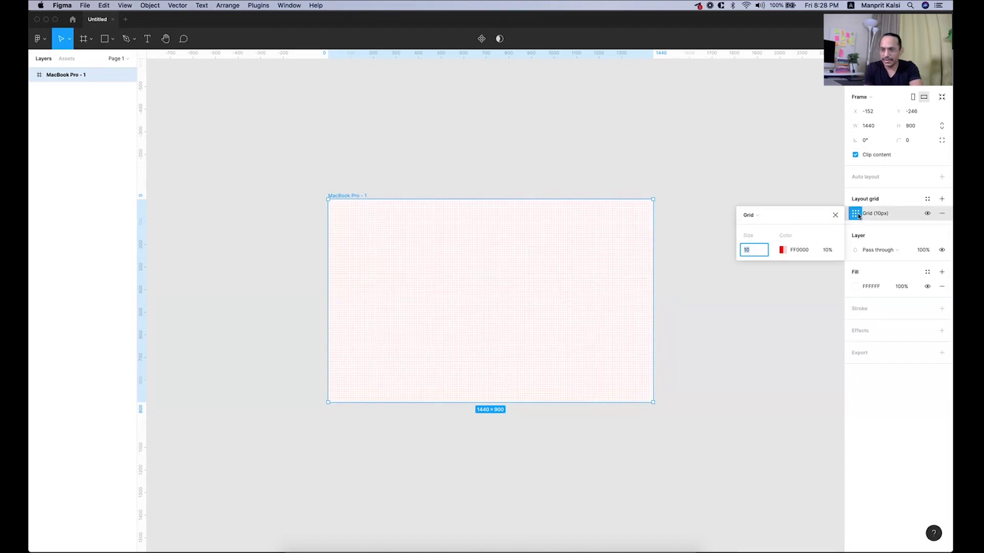
left_click(751, 216)
left_click(759, 229)
type("12")
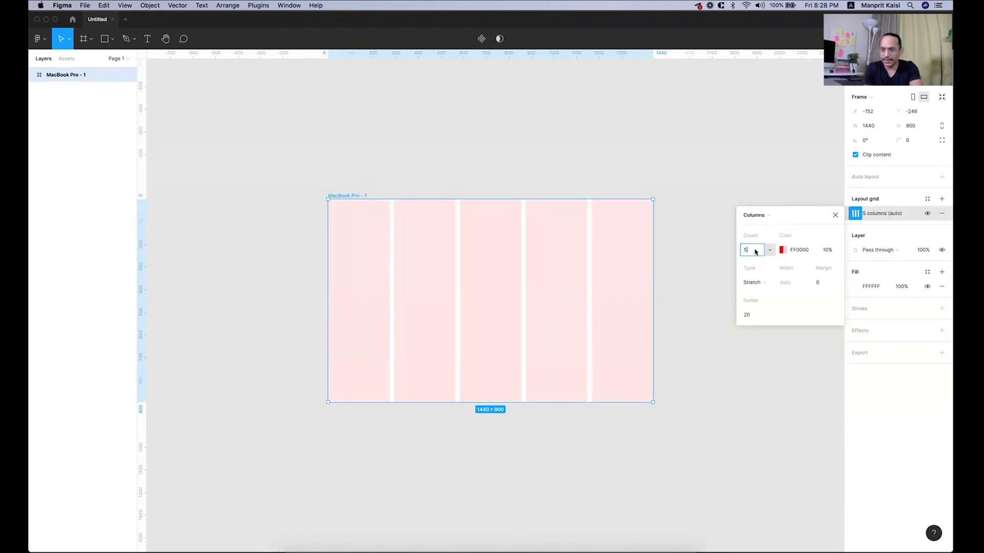
key("Return")
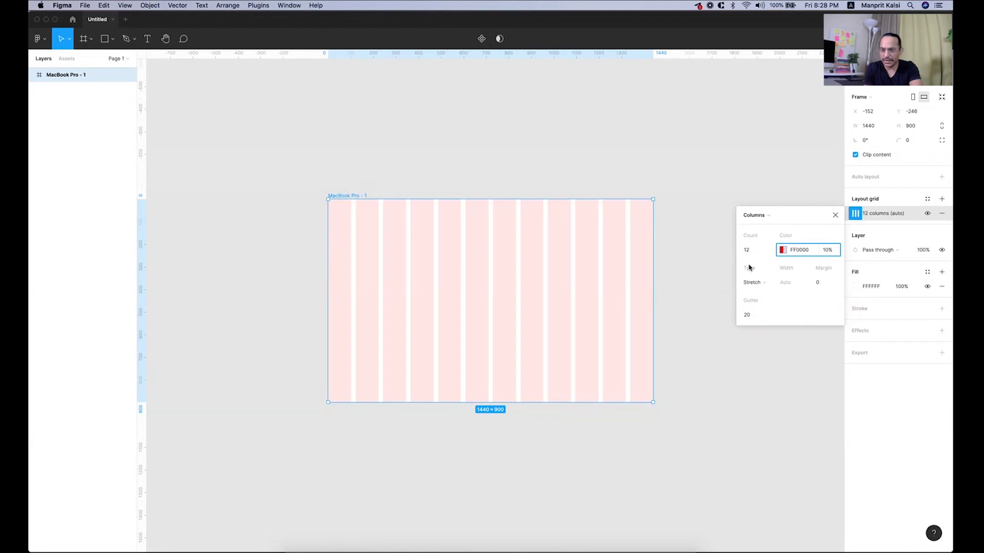
Step: Set the column grid's gutter to 30
left_click(747, 316)
left_click_drag(750, 315, 740, 316)
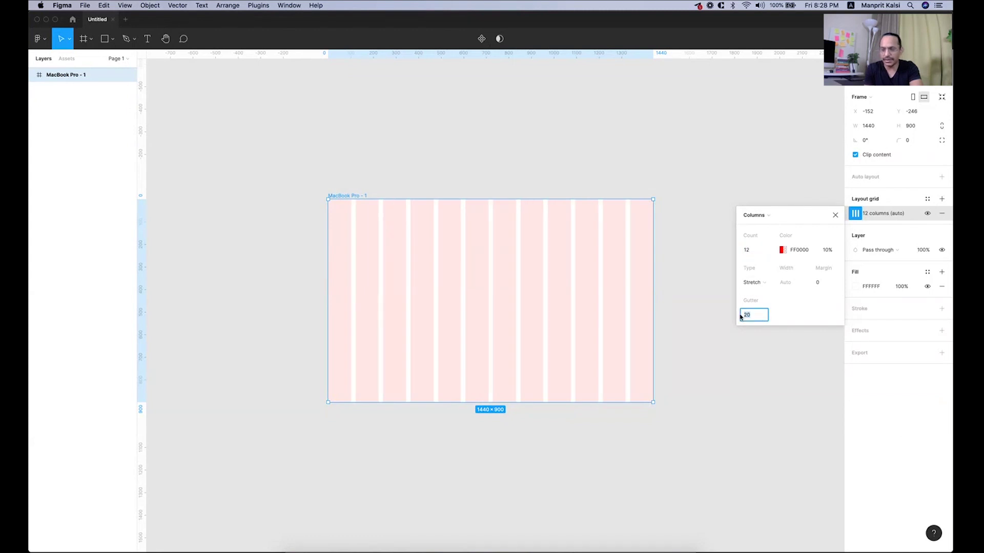
type("30")
key("Return")
key("shift+Tab")
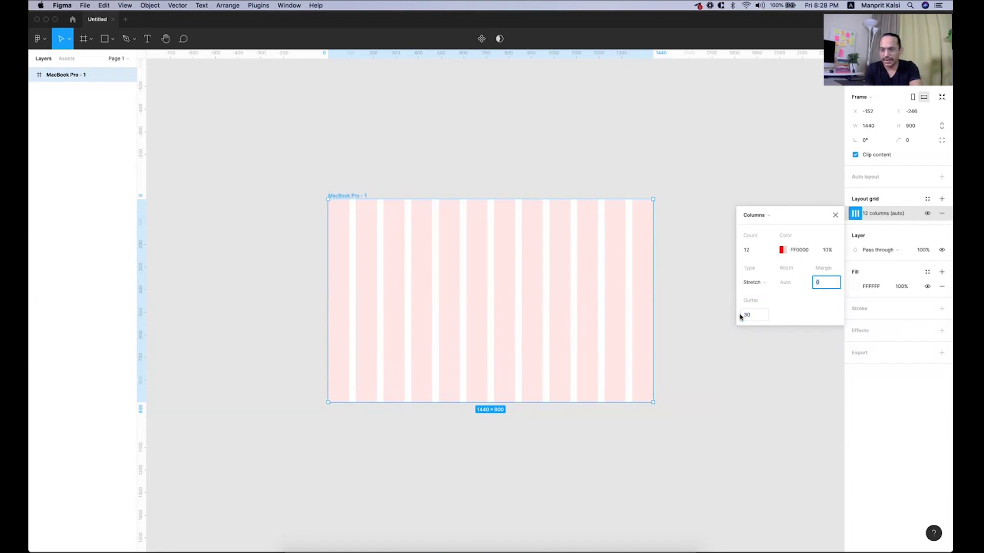
key("shift+Tab")
Step: Change the column grid's type to Center and set the column width to 92
left_click(771, 283)
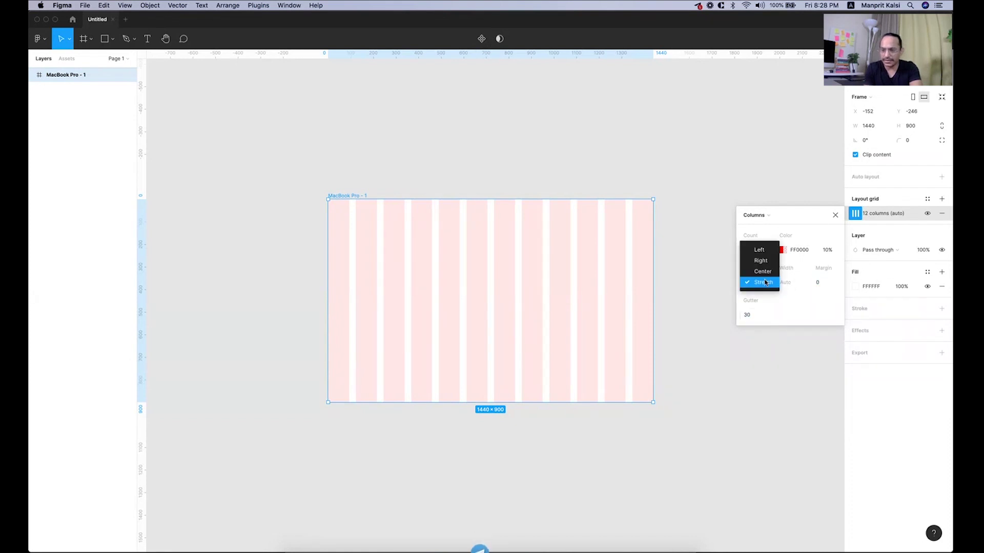
left_click(766, 272)
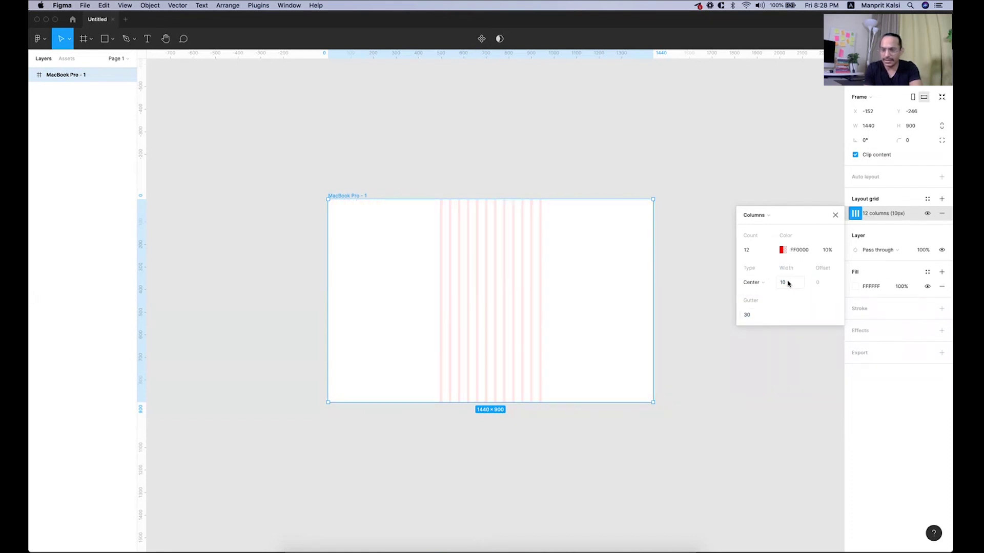
left_click(788, 283)
key("shift+Up")
key("shift+Up")
key("shift+Up")
key("shift+Up")
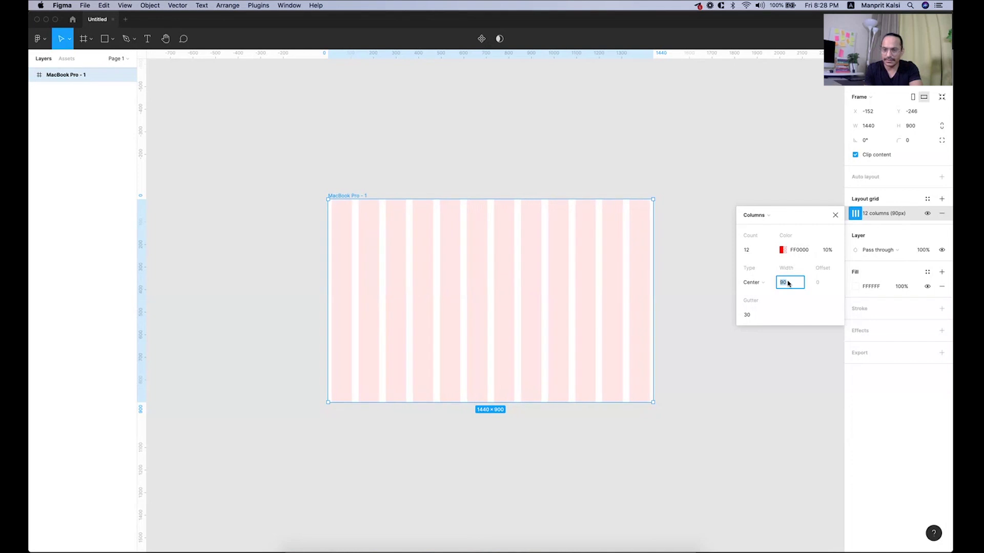
key("Up")
key("Up")
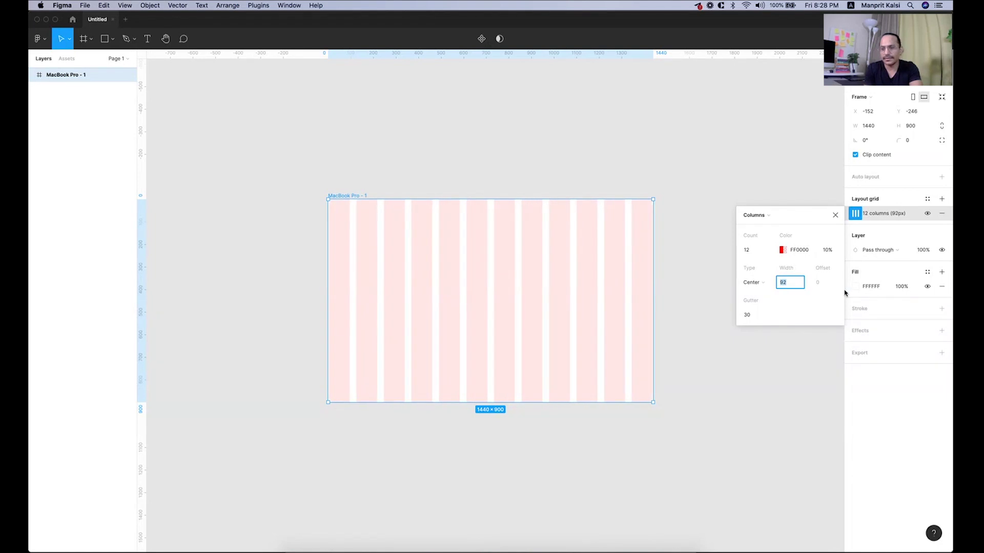
left_click(746, 315)
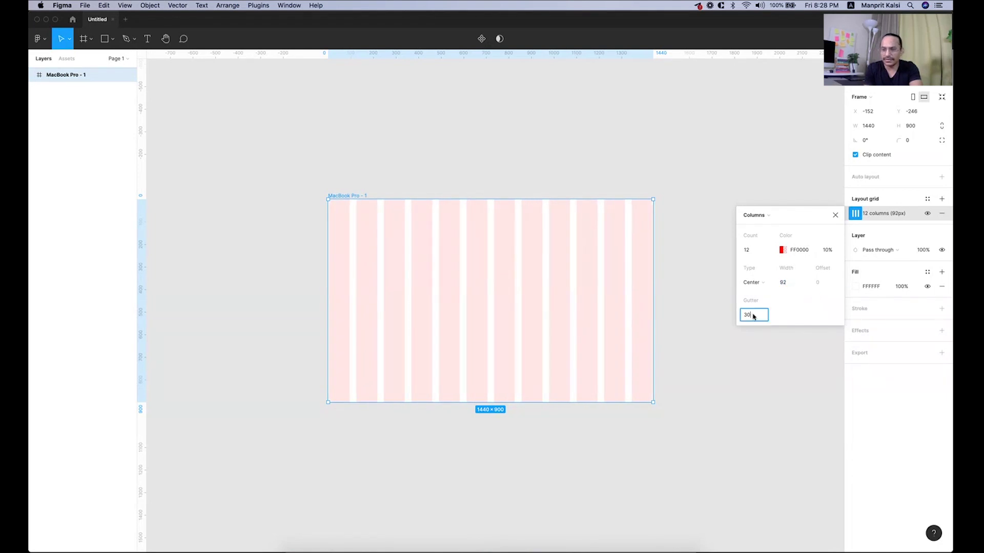
left_click(776, 285)
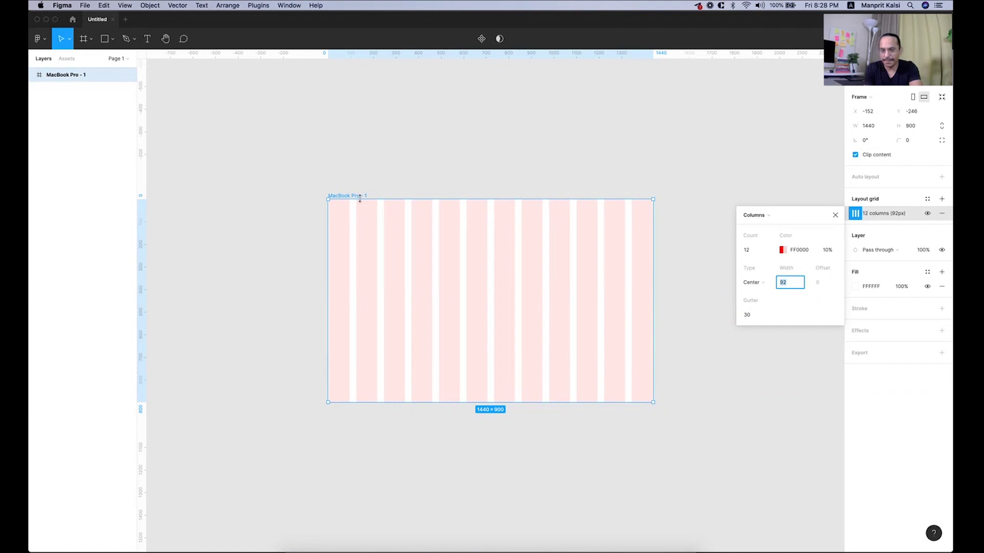
Step: Set the new MacBook Pro frame's width to 1920 and deselect it
left_click(336, 195)
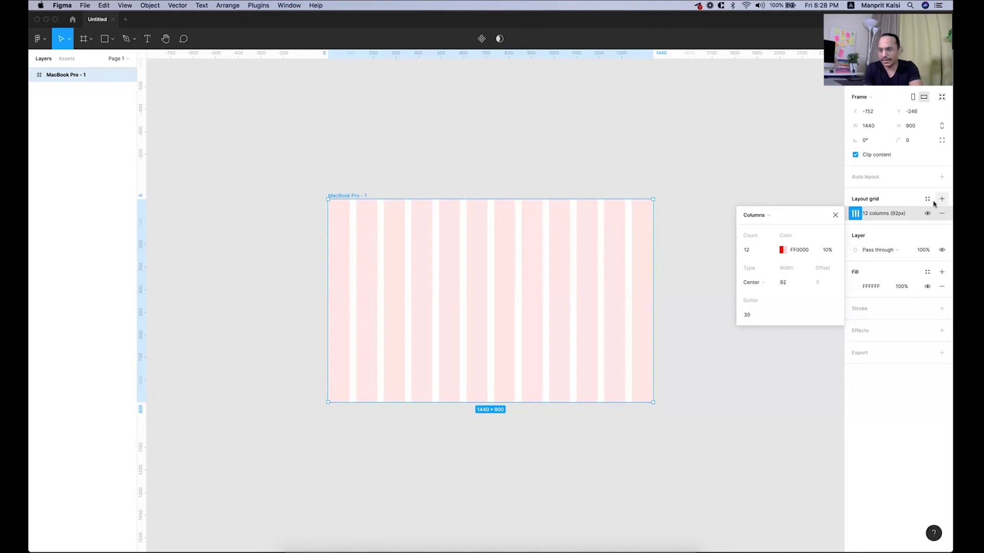
left_click(340, 191)
left_click(342, 197)
left_click(912, 127)
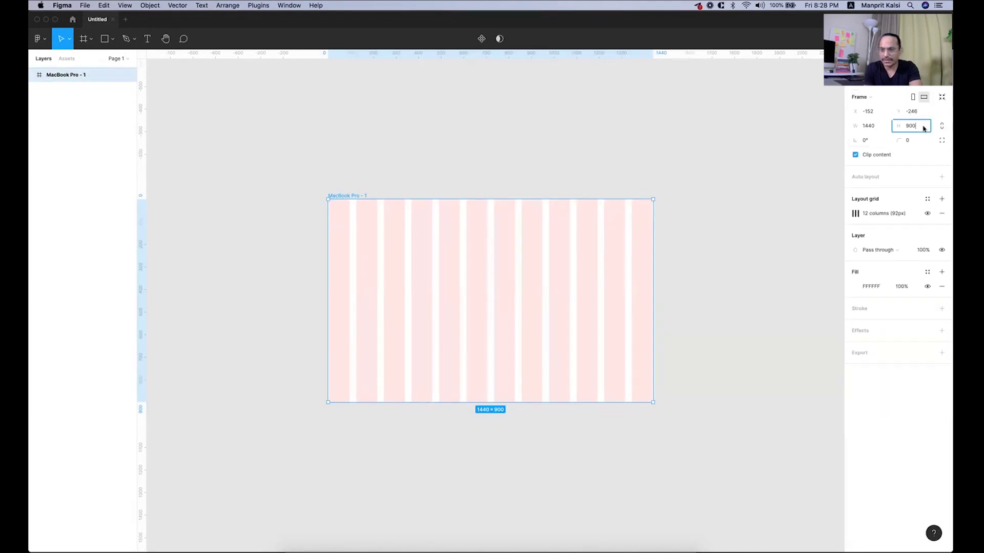
left_click(880, 126)
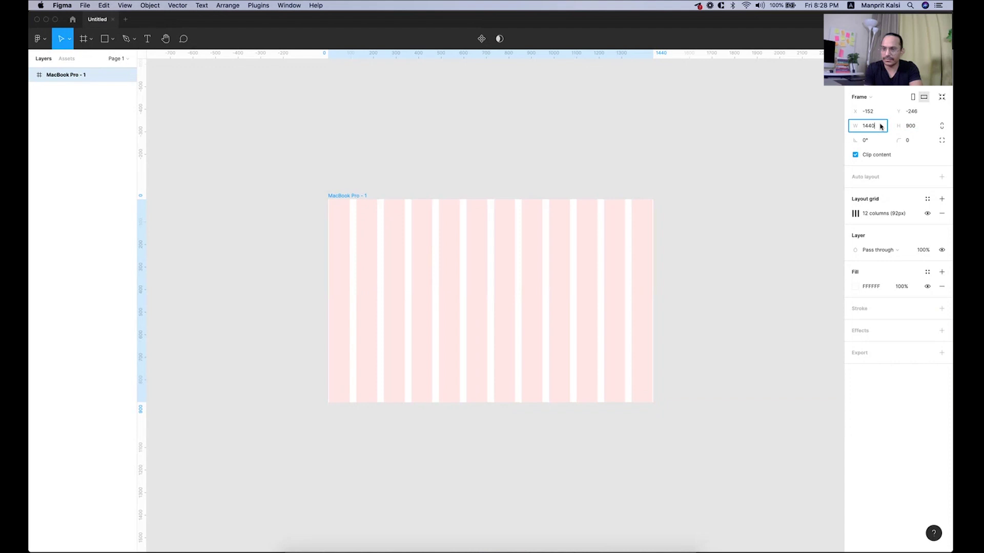
type("1920")
key("Return")
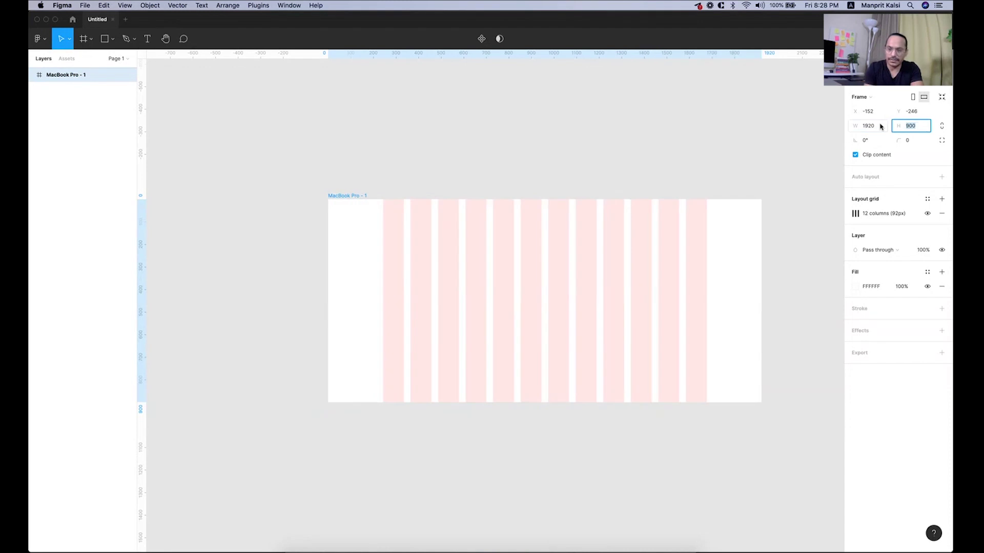
left_click(560, 171)
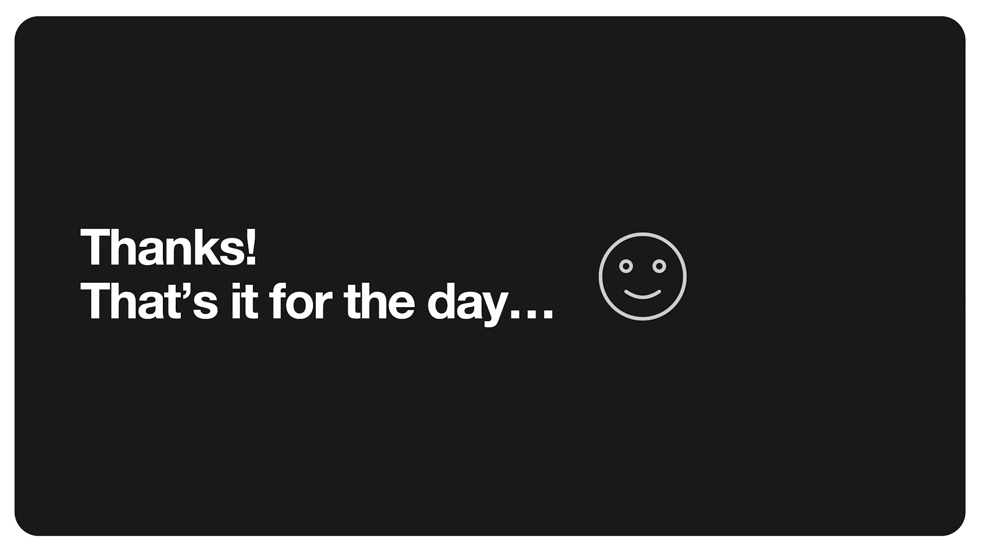